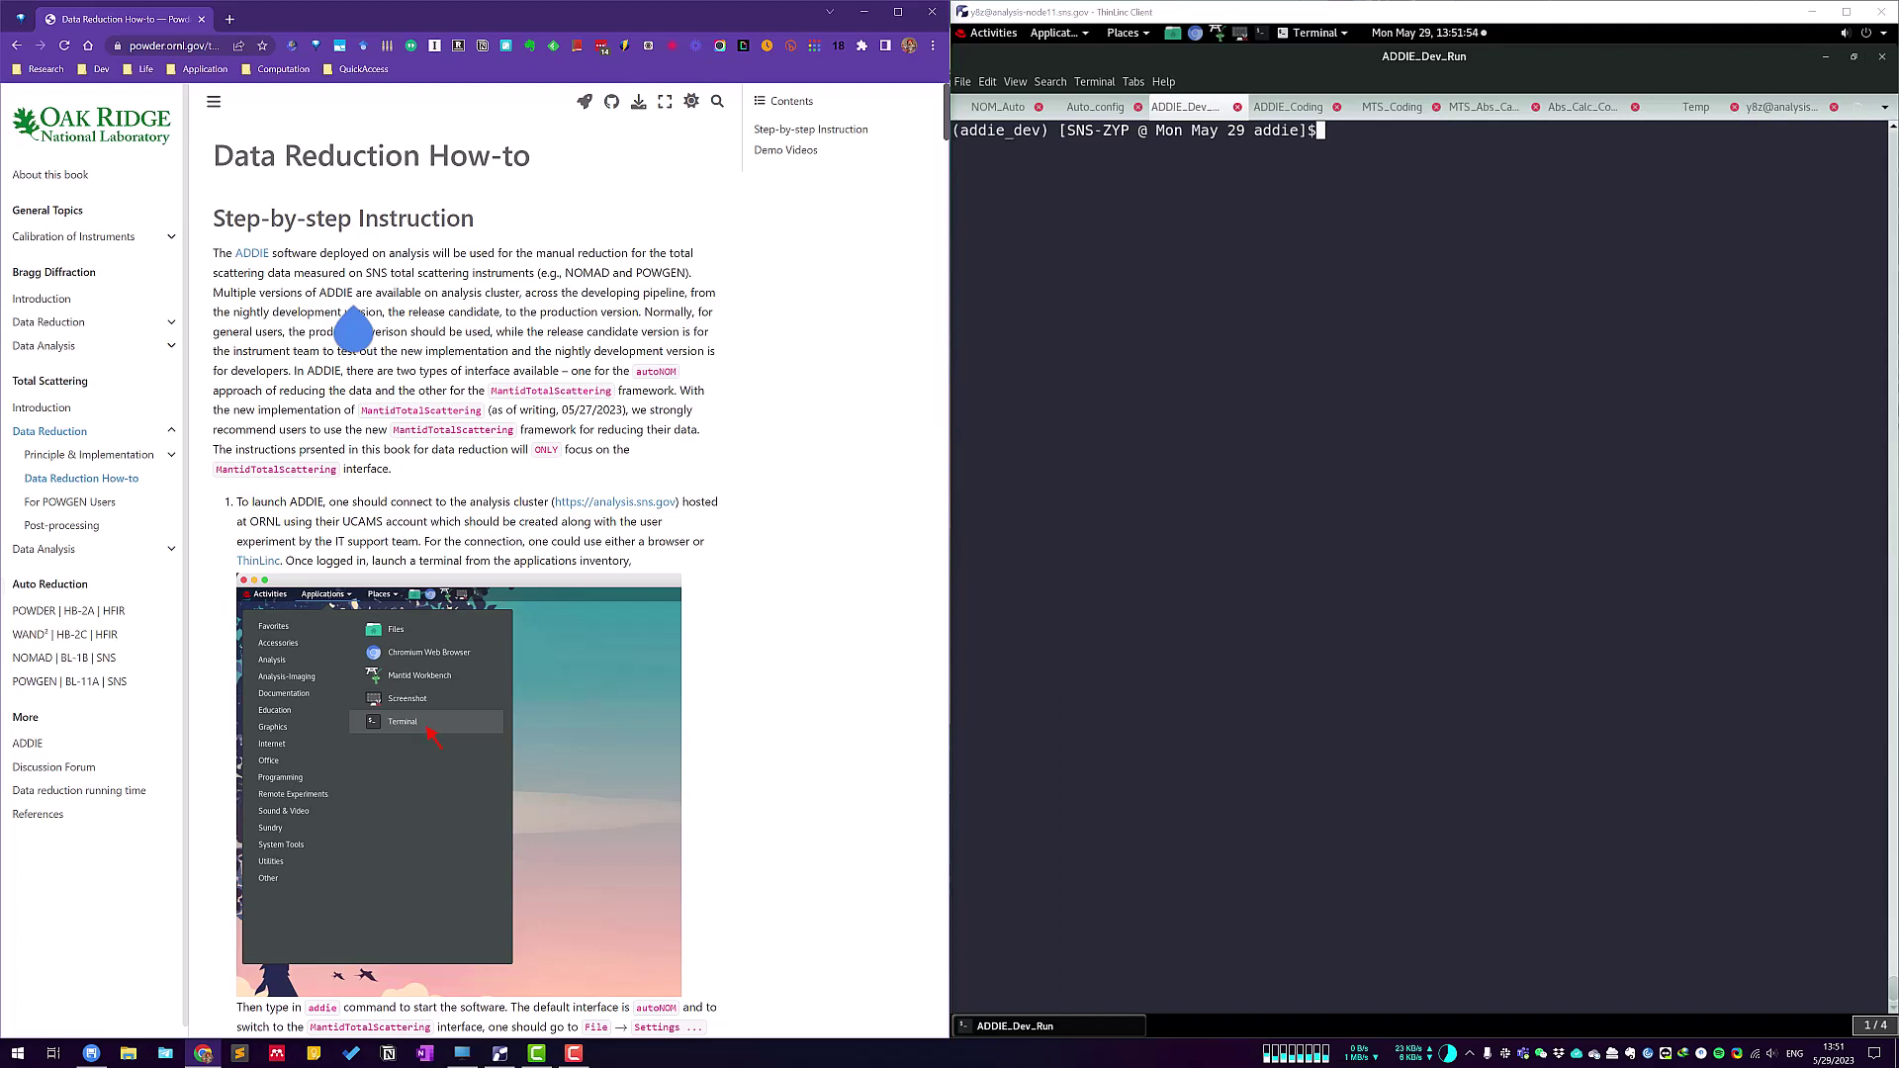
Open analysis.sns.gov in a new browser tab, check the ThinLinc connection option, and close that tab.
left_click(229, 19)
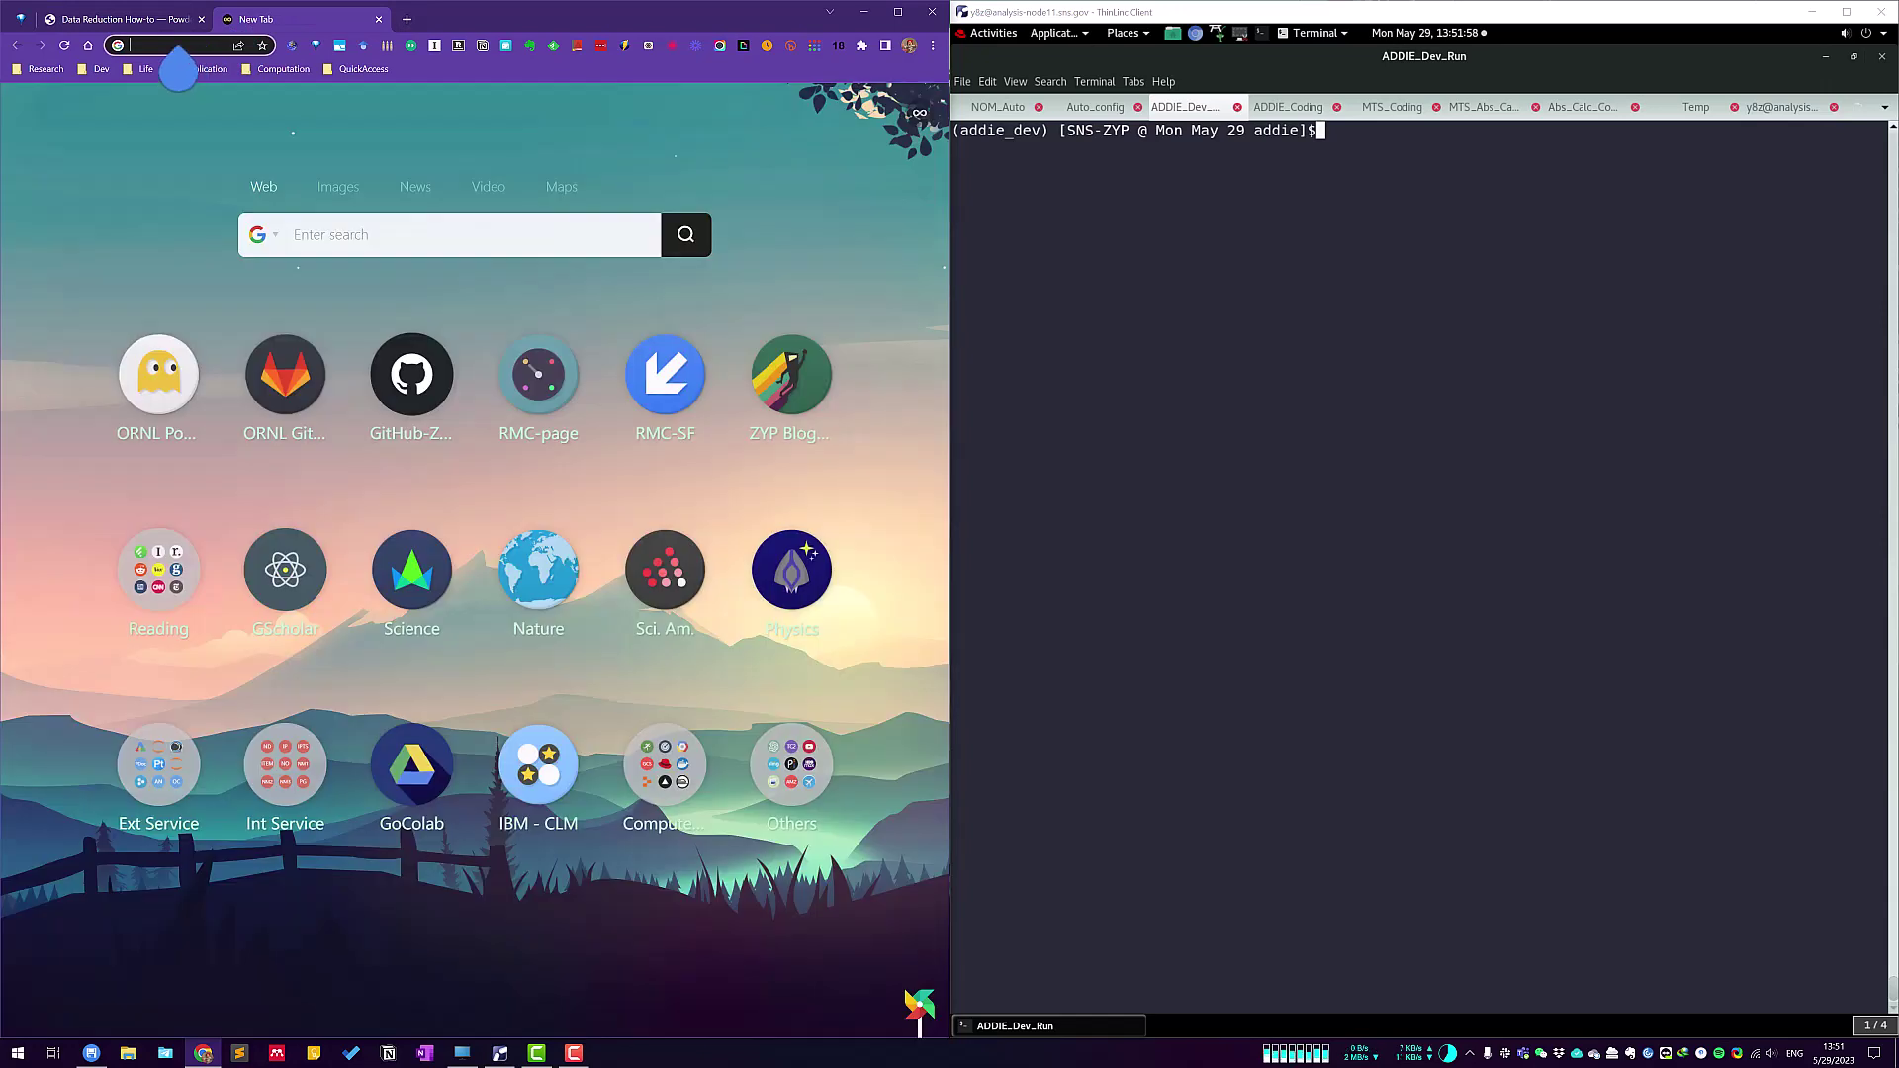
type("analysis.sns.gov")
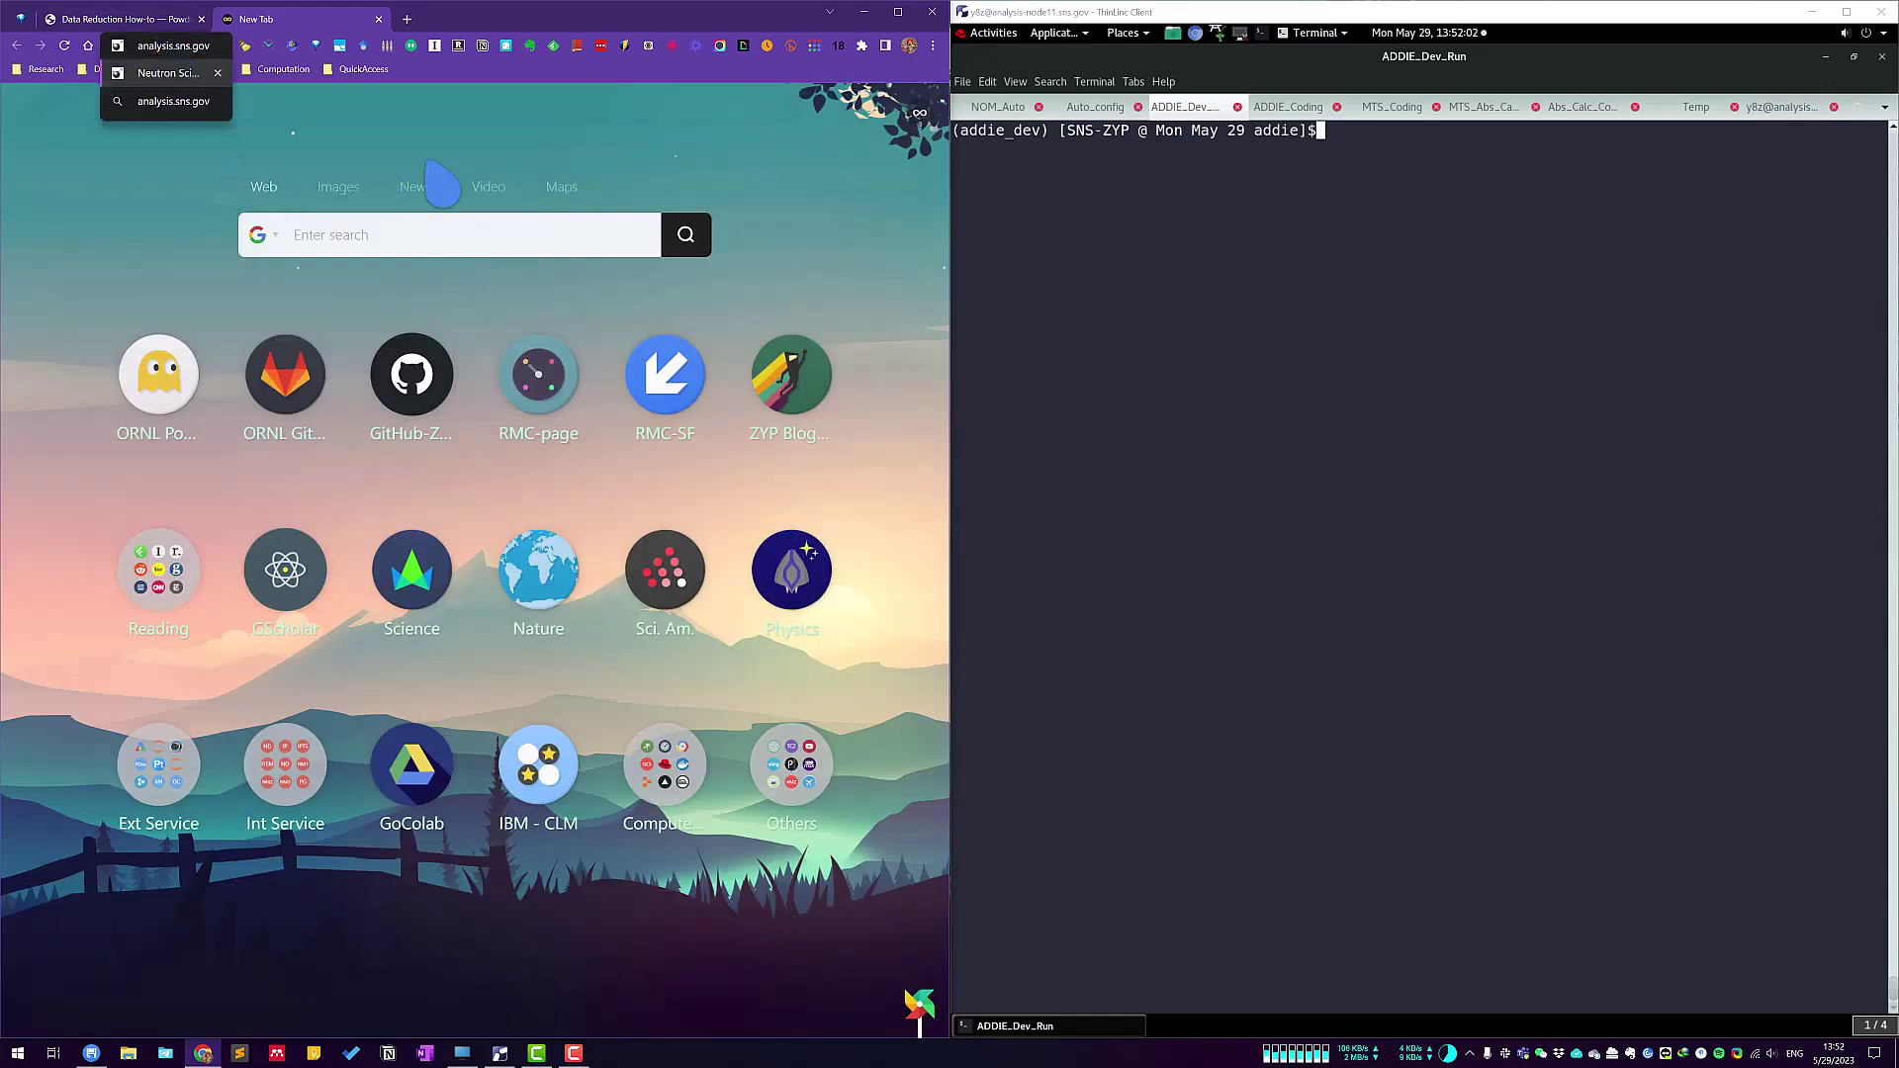
key("Return")
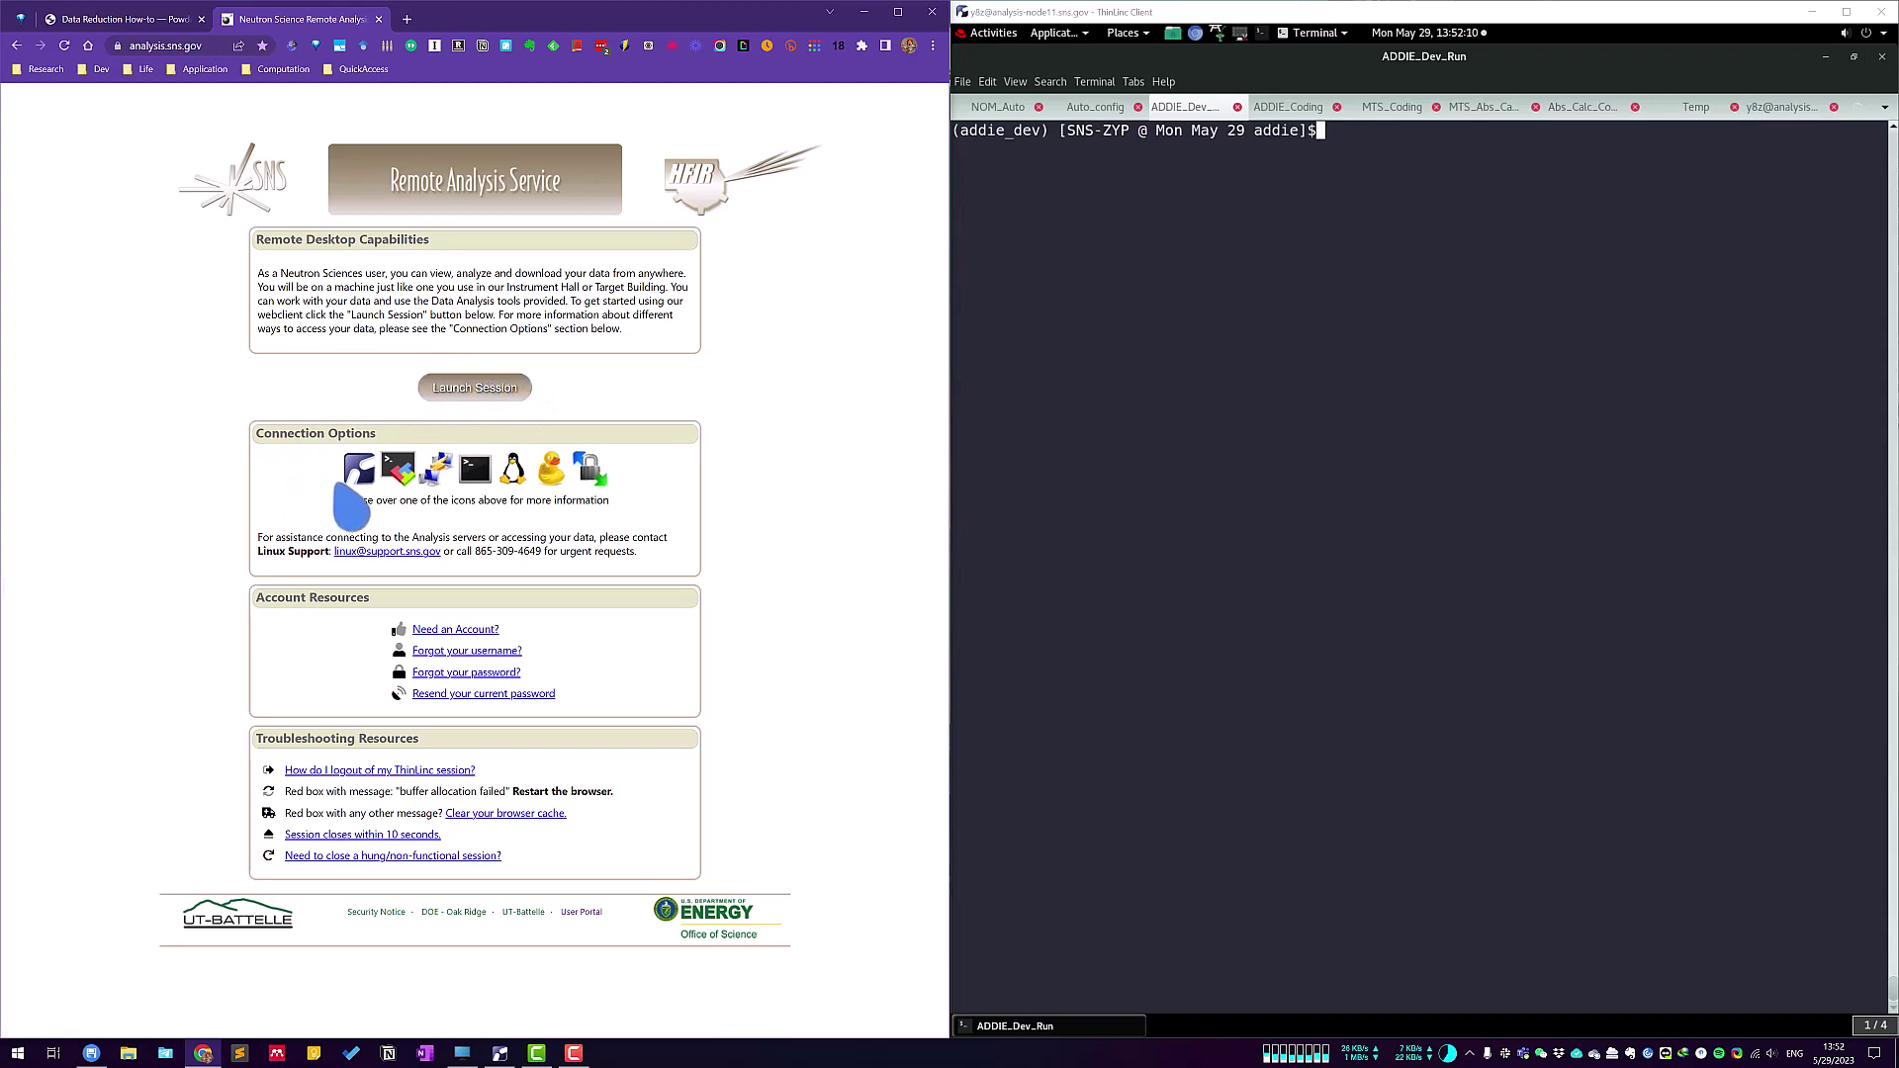
mouse_move(359, 474)
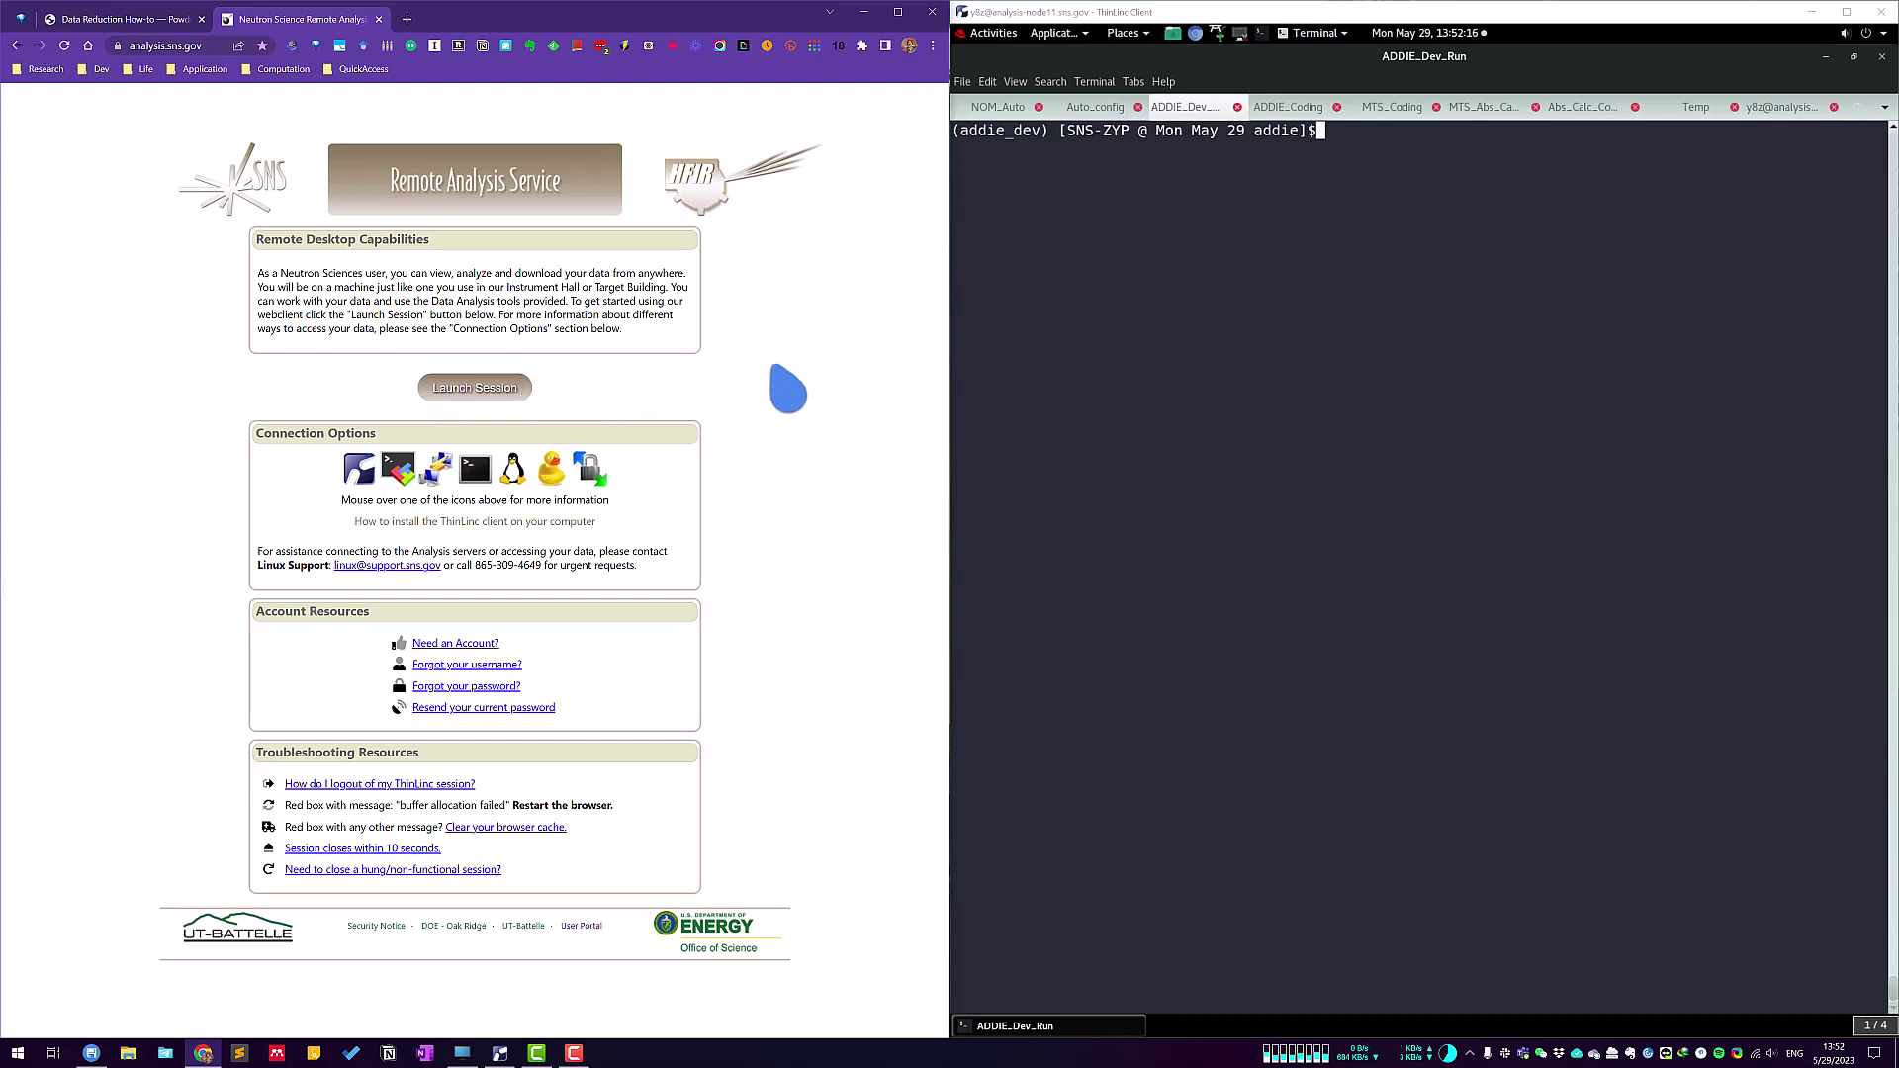
left_click(1471, 405)
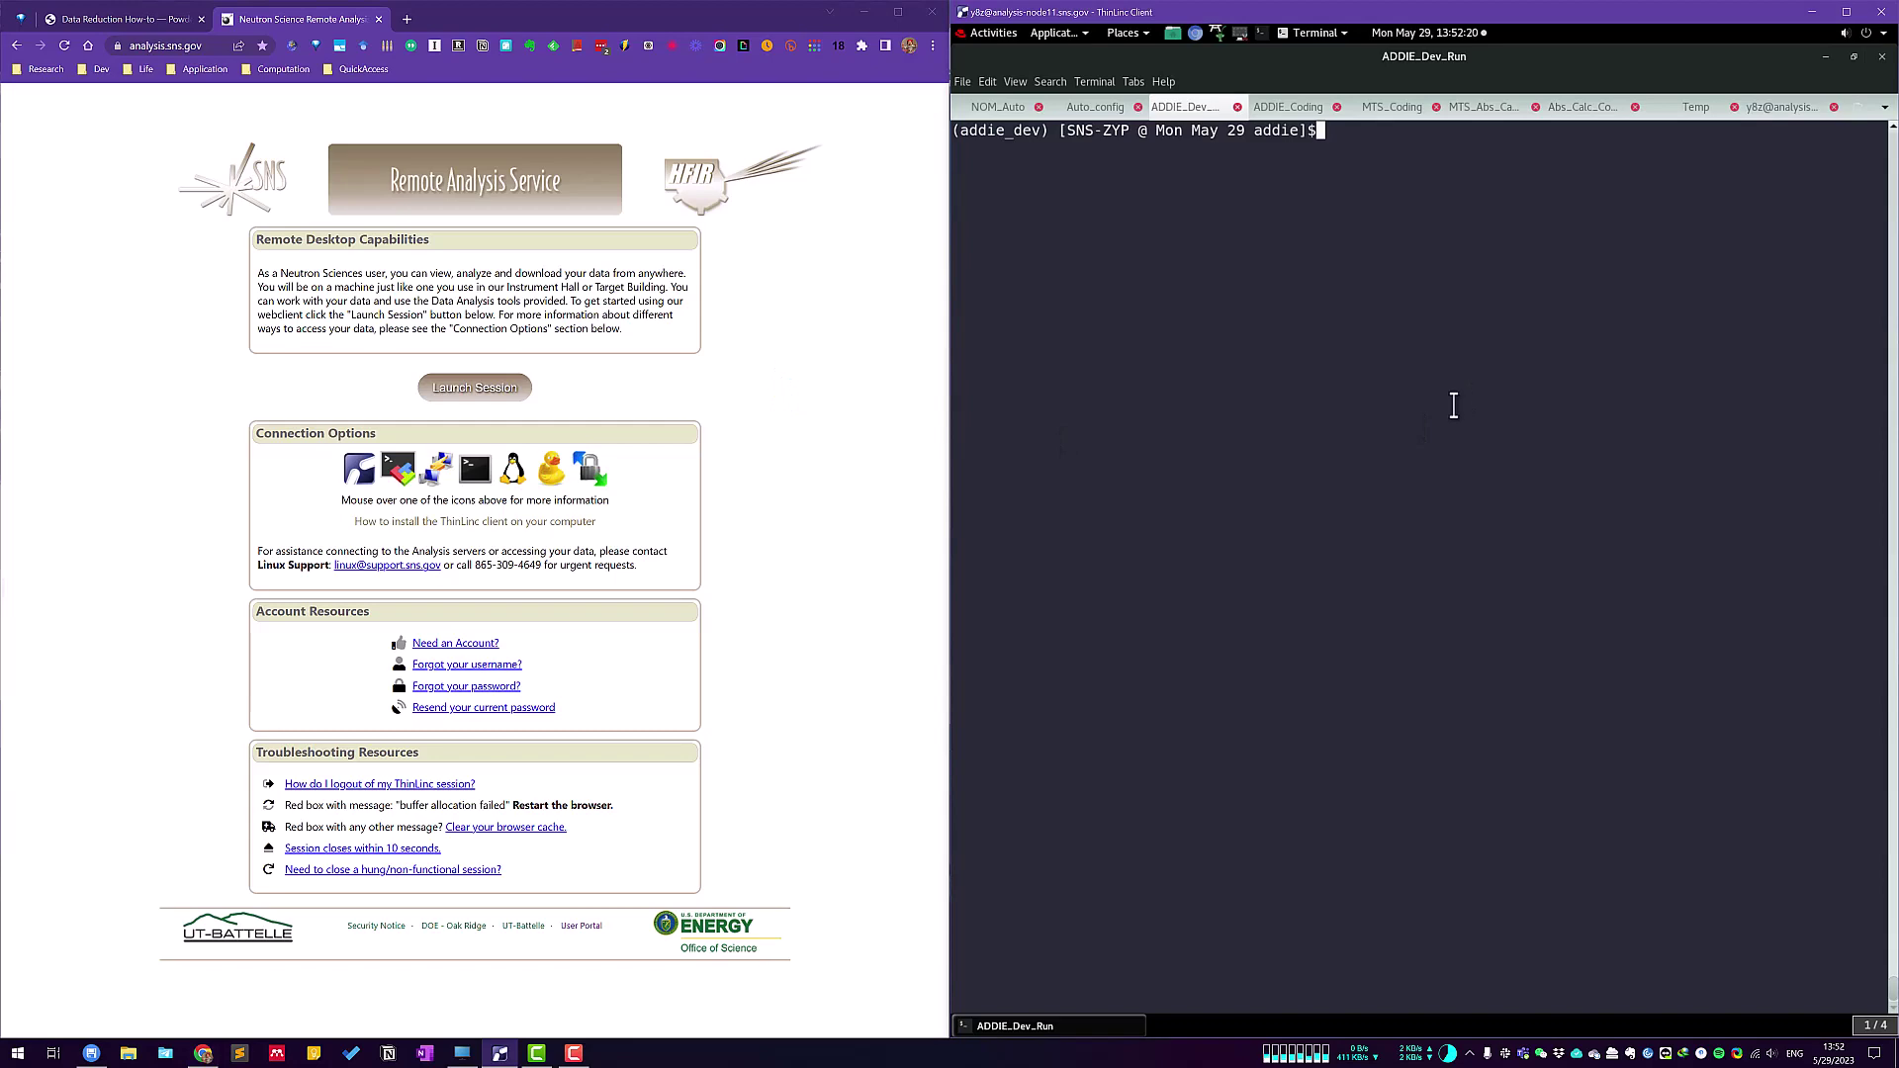
left_click(187, 339)
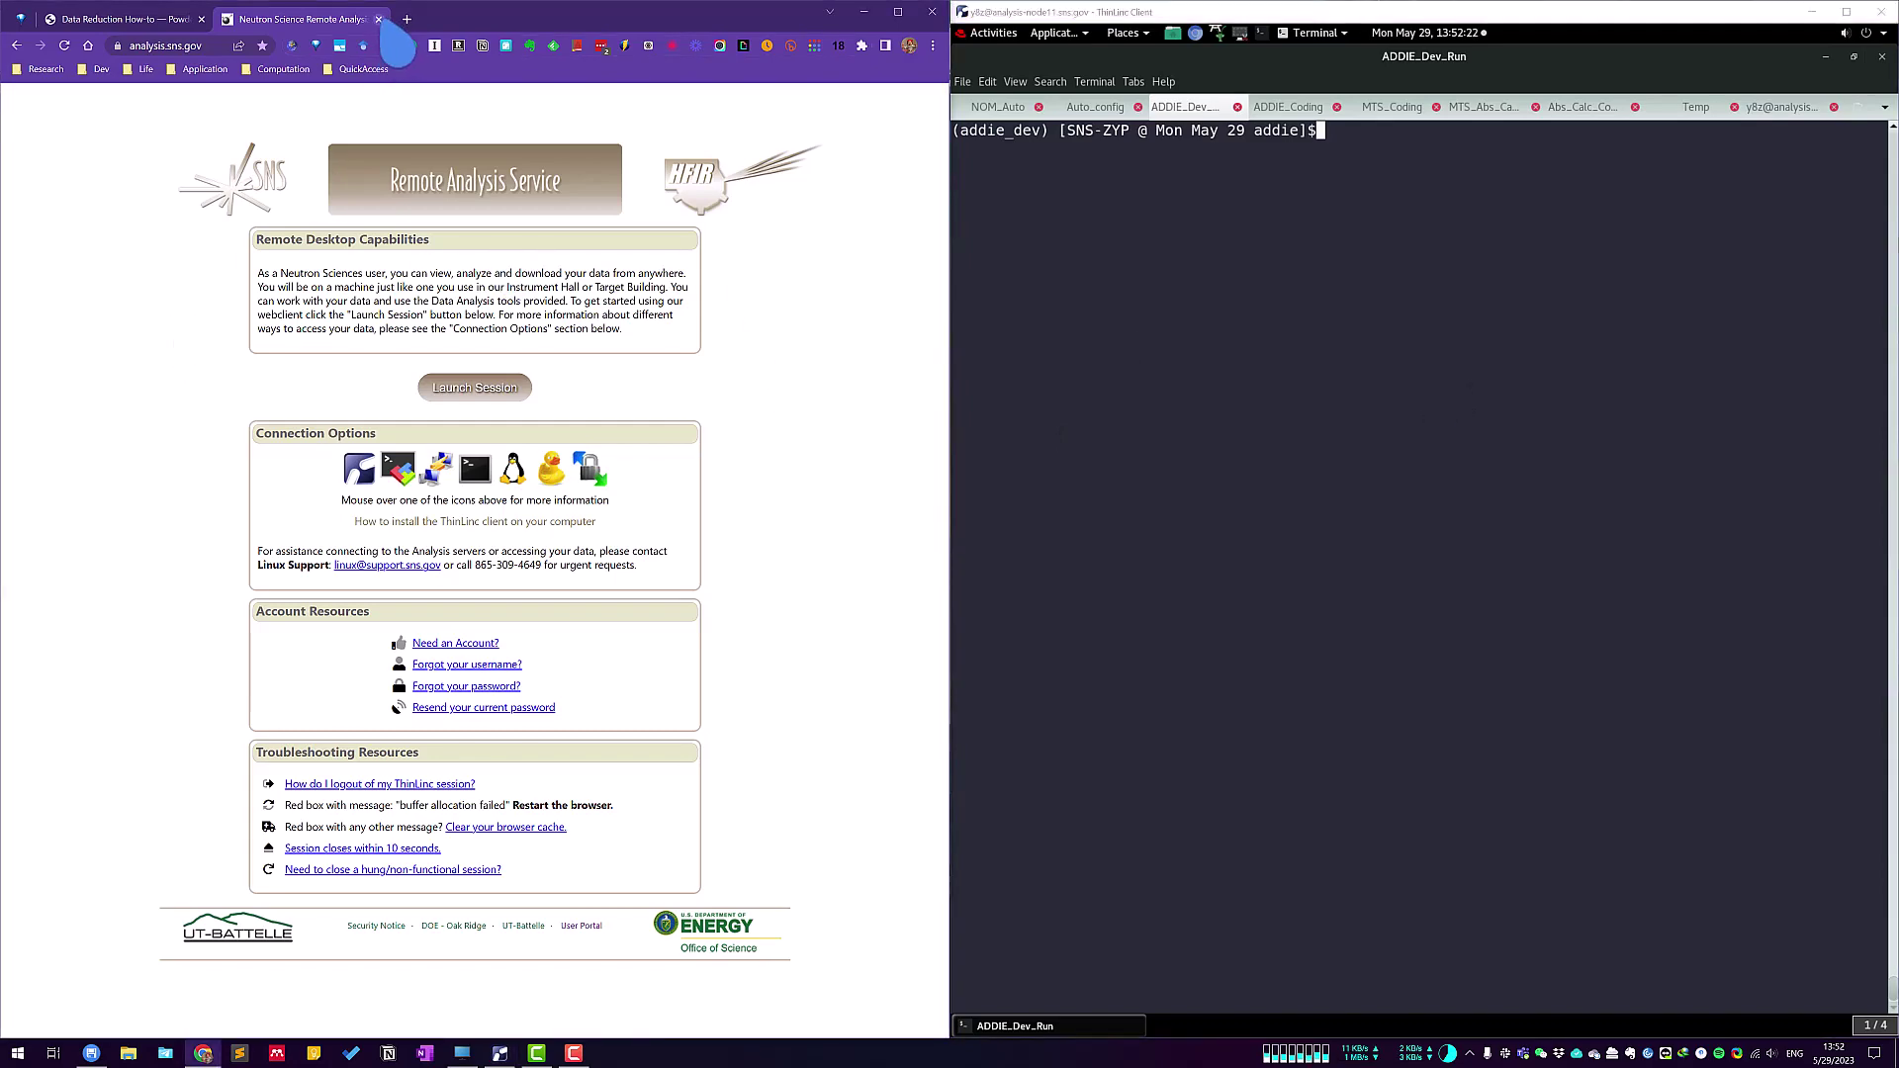
left_click(379, 20)
Open a new terminal window on the remote desktop and launch ADDIE with the addie command.
scroll(747, 366, "down", 1)
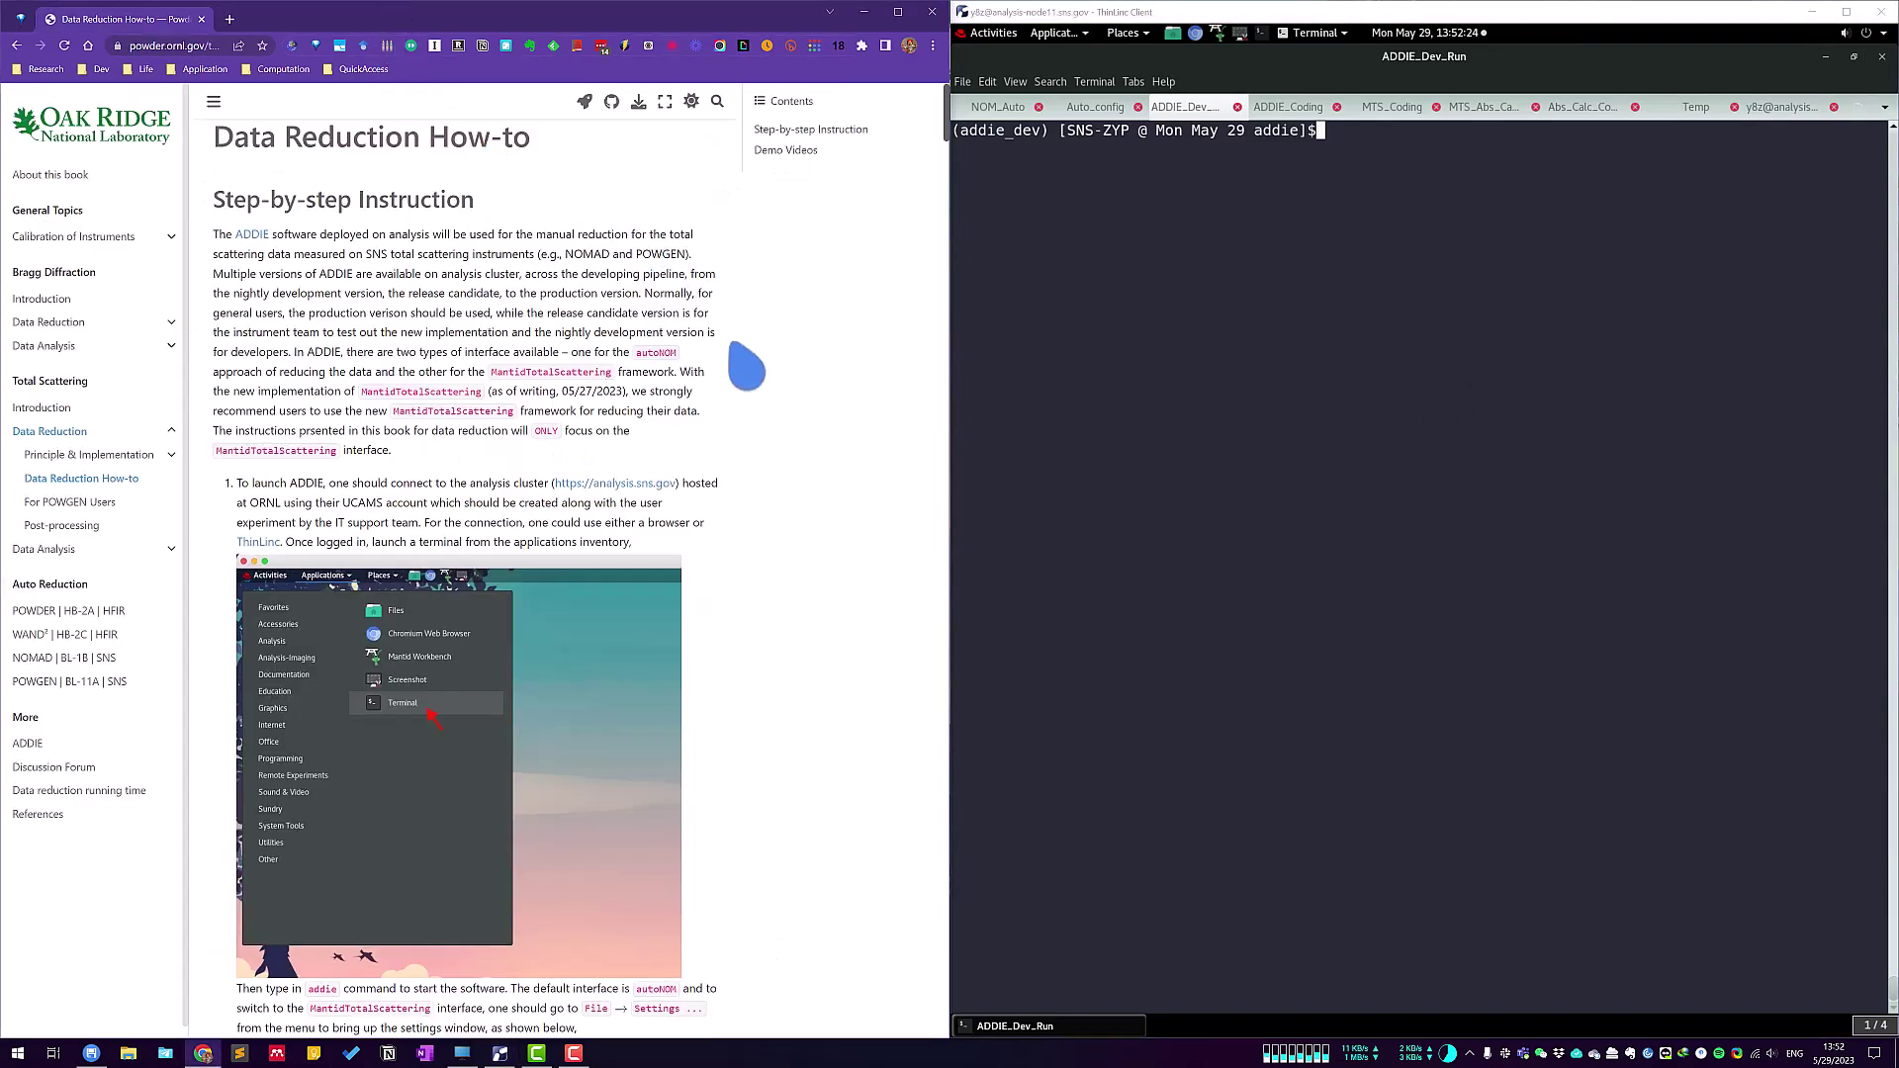
scroll(747, 366, "down", 2)
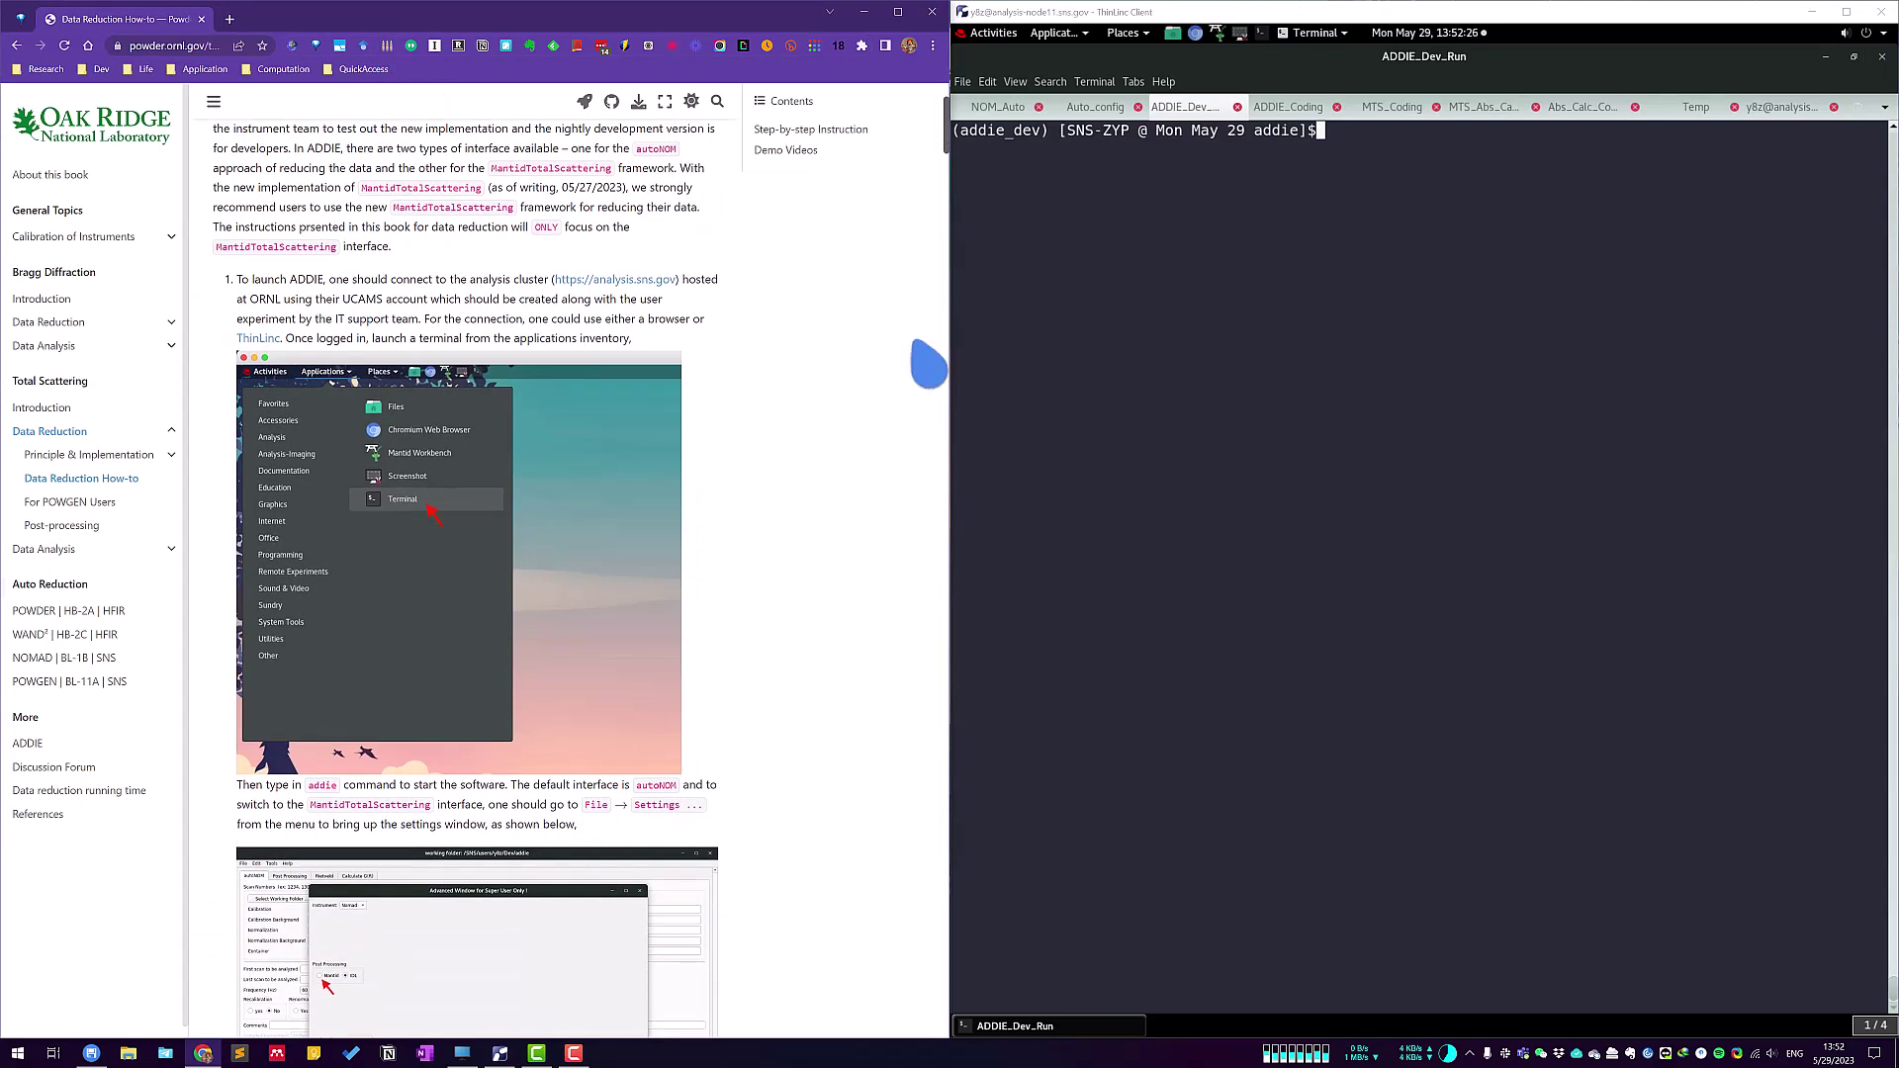
left_click(1266, 322)
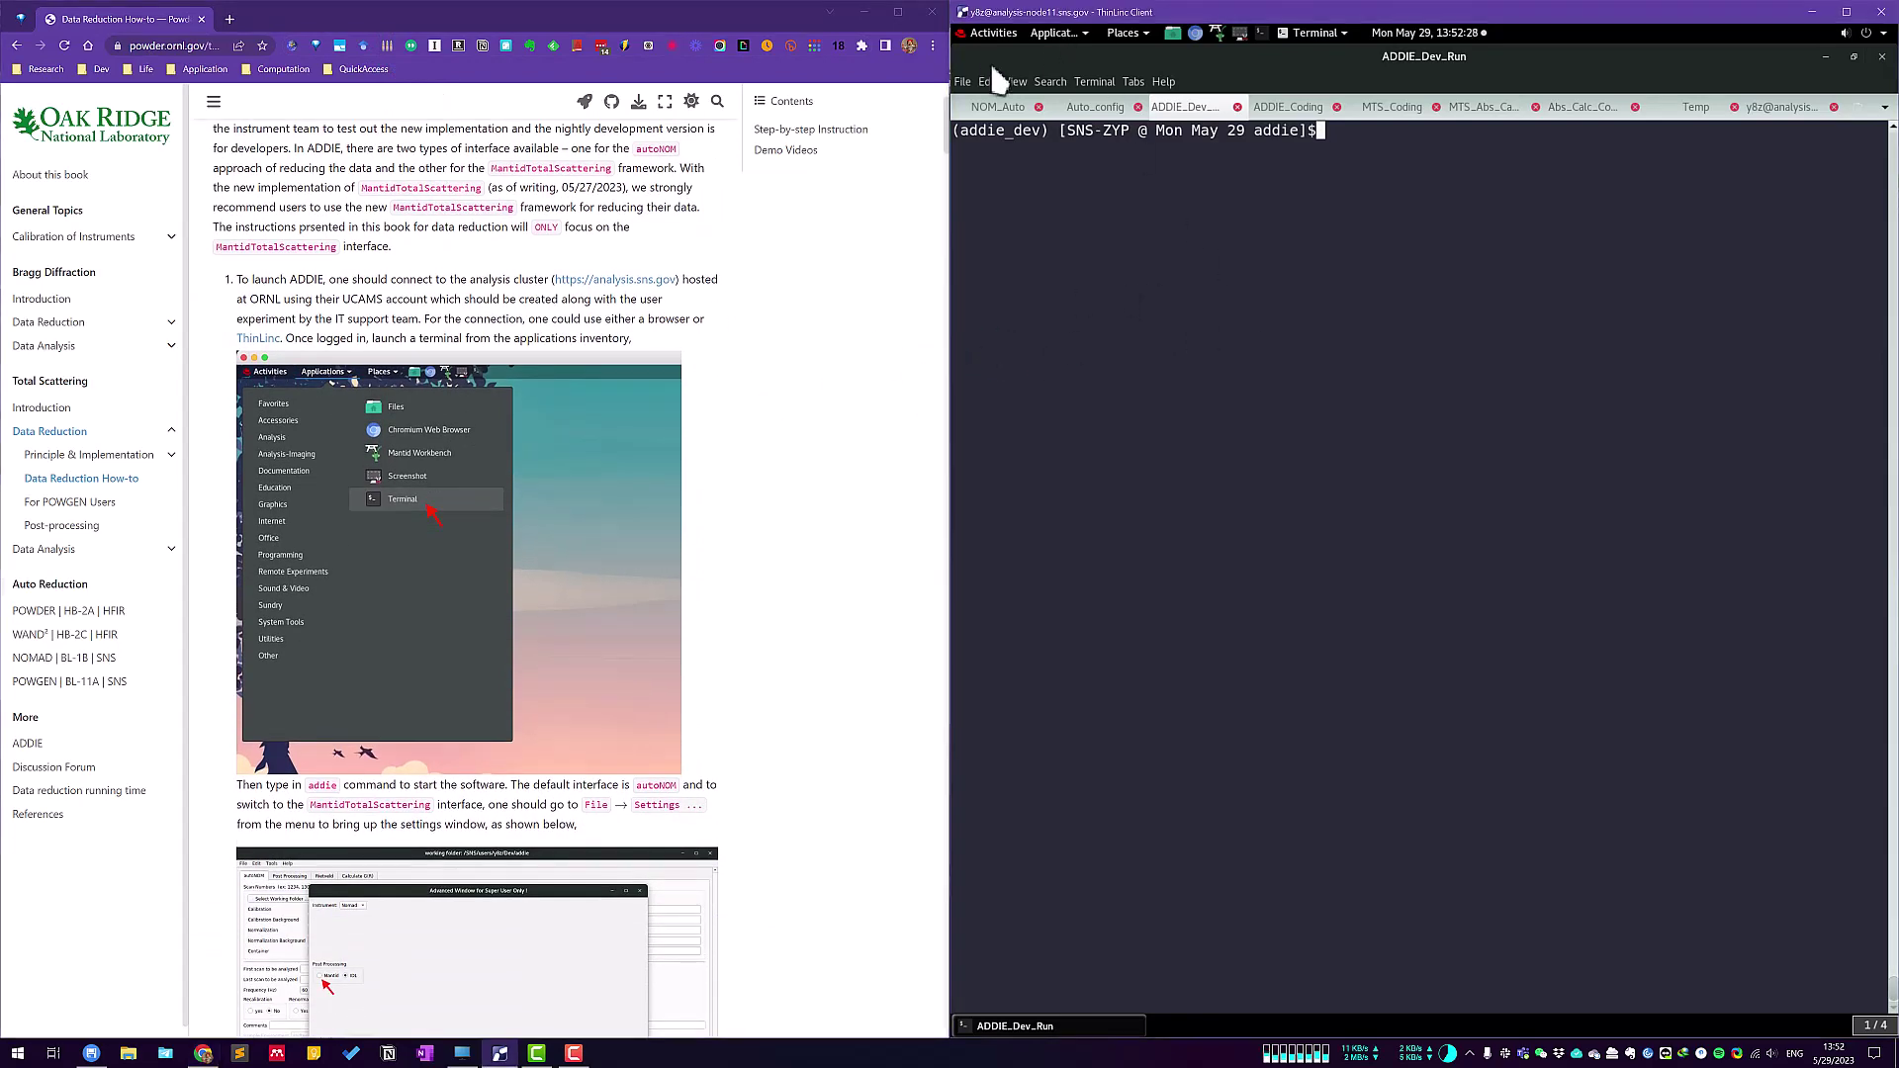
left_click(1053, 29)
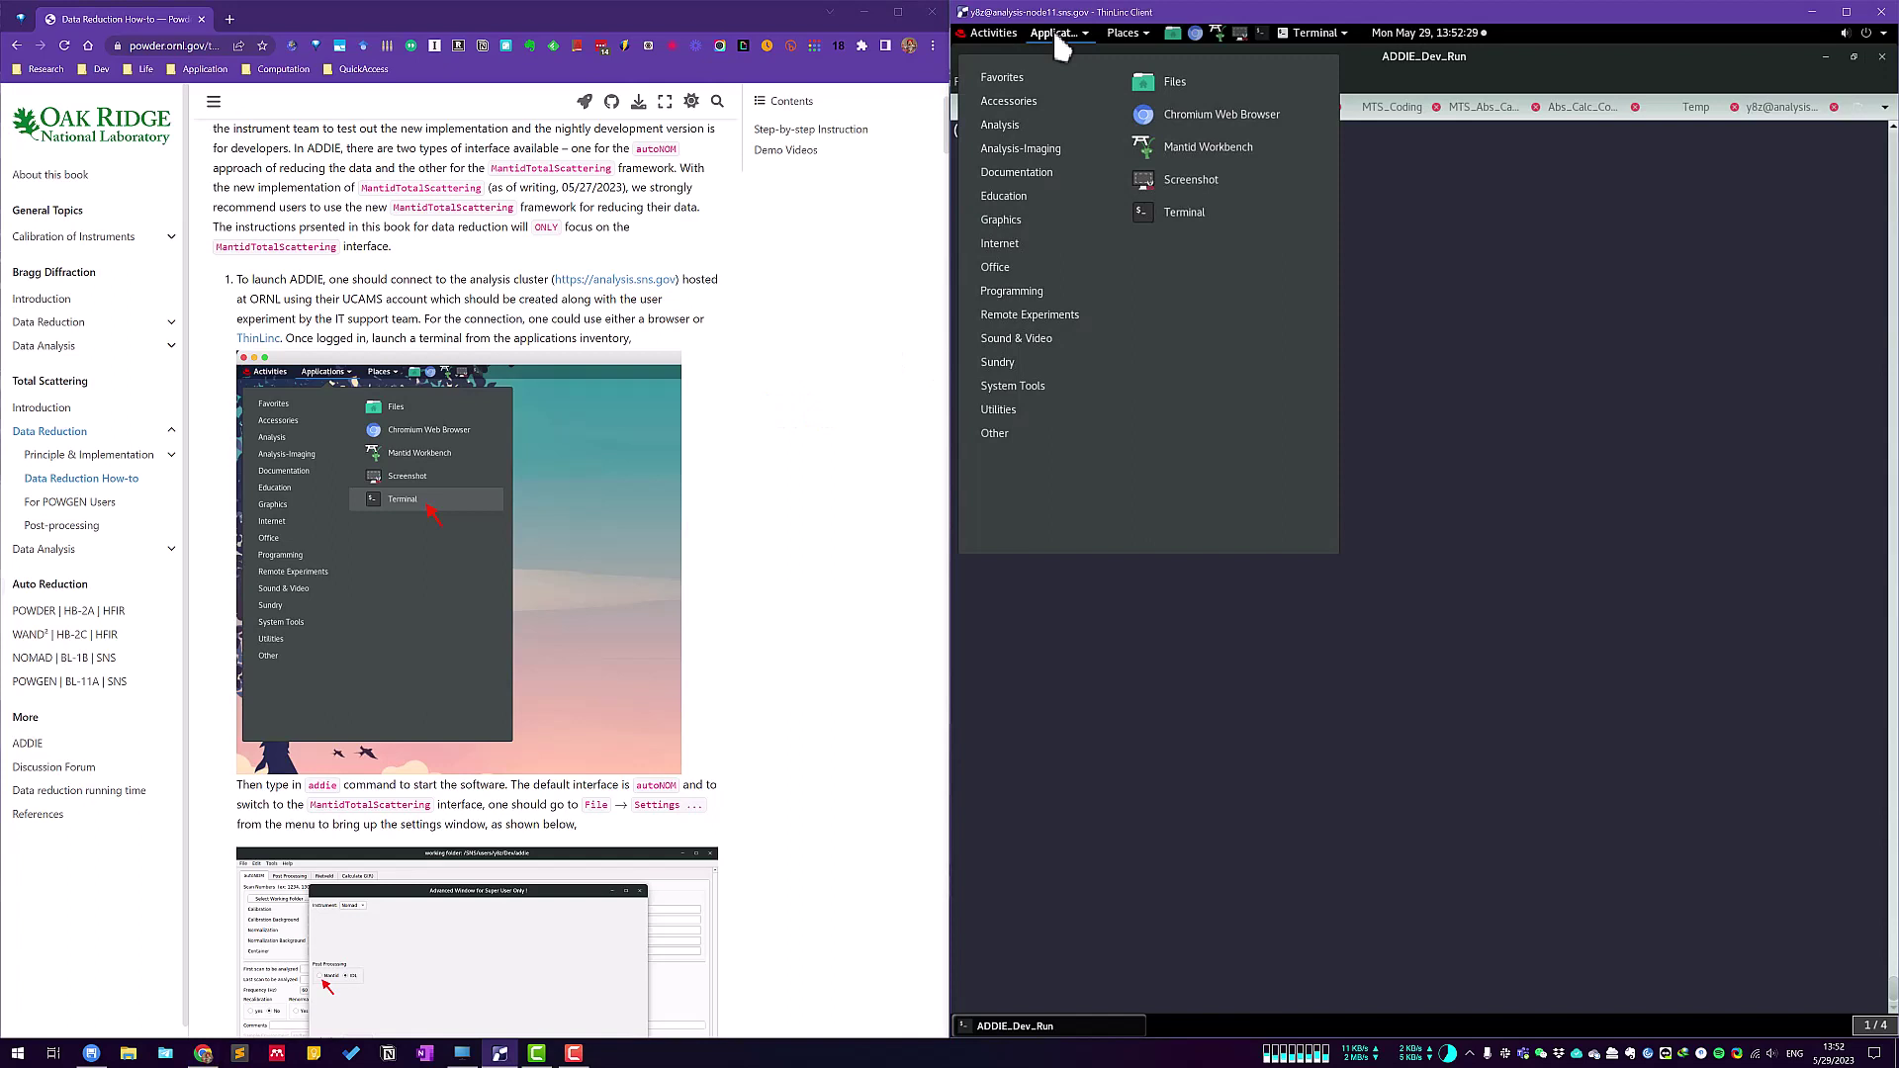
left_click(1200, 217)
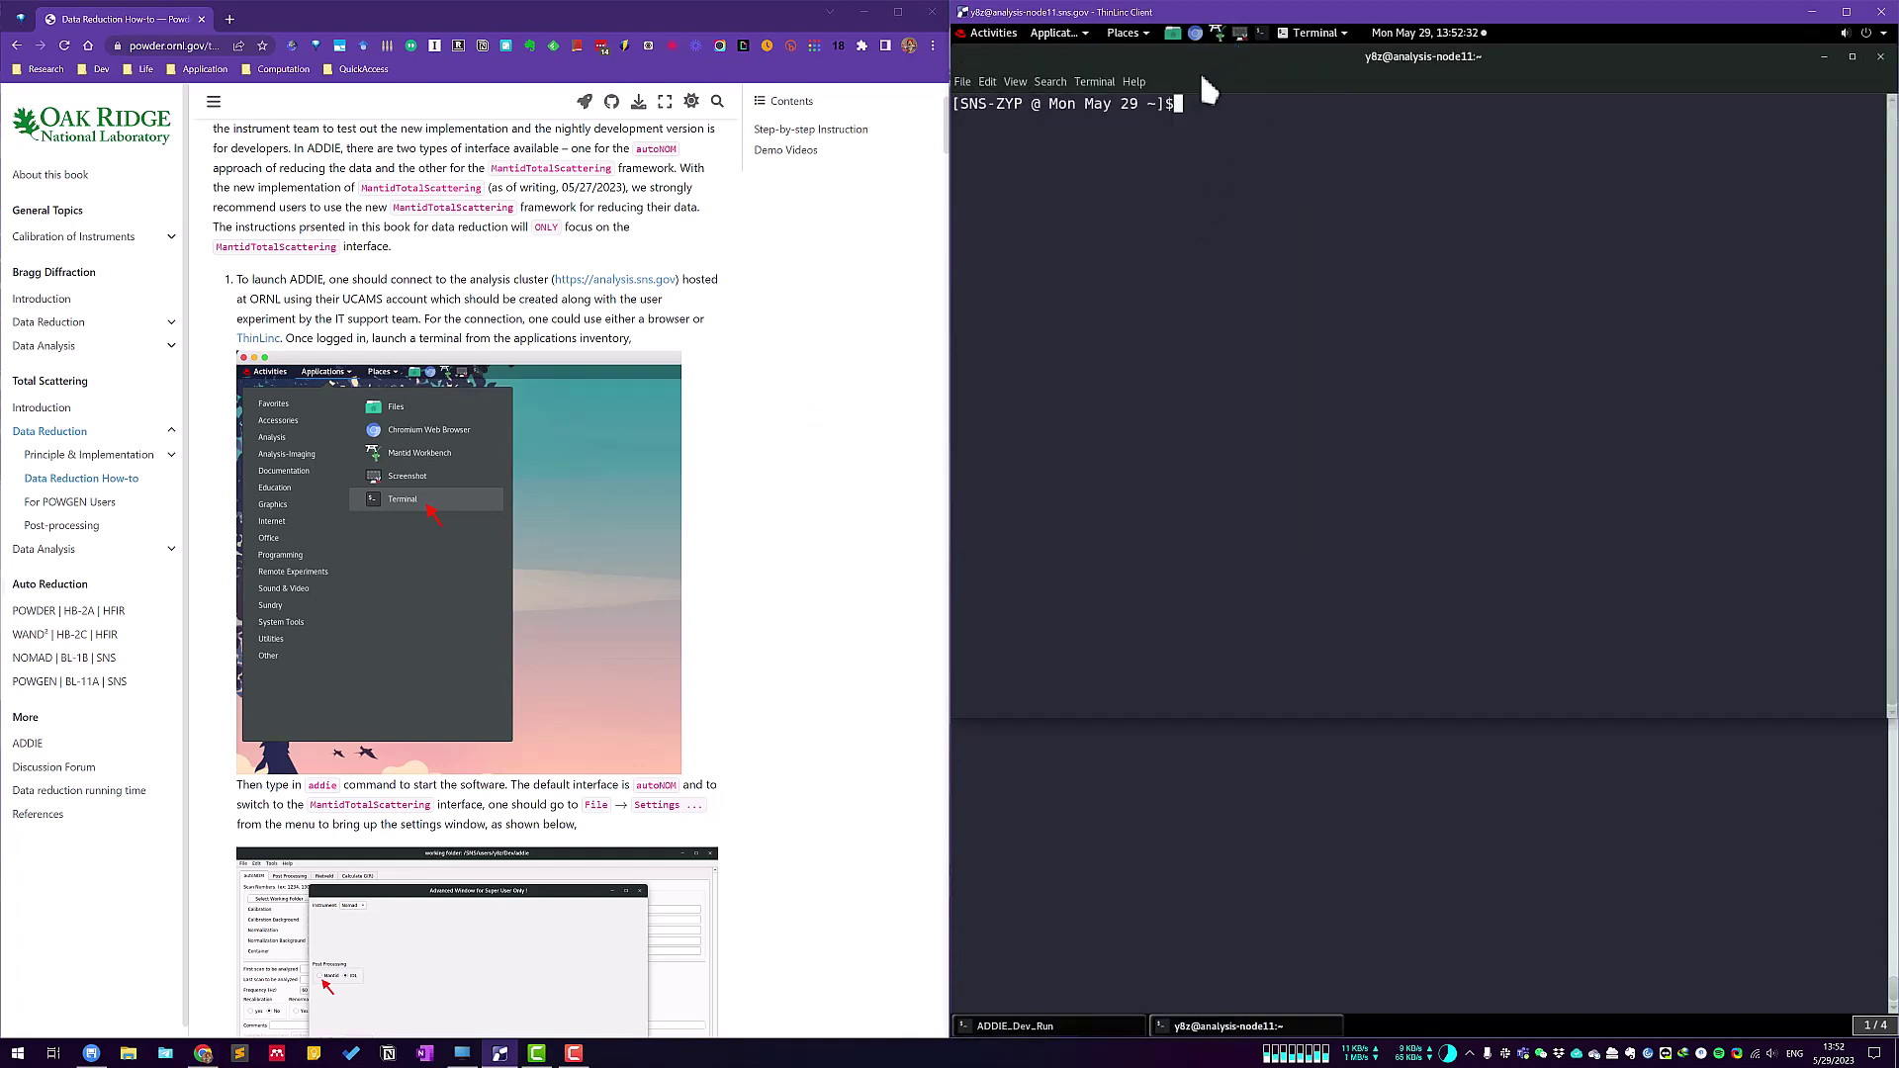
type("a")
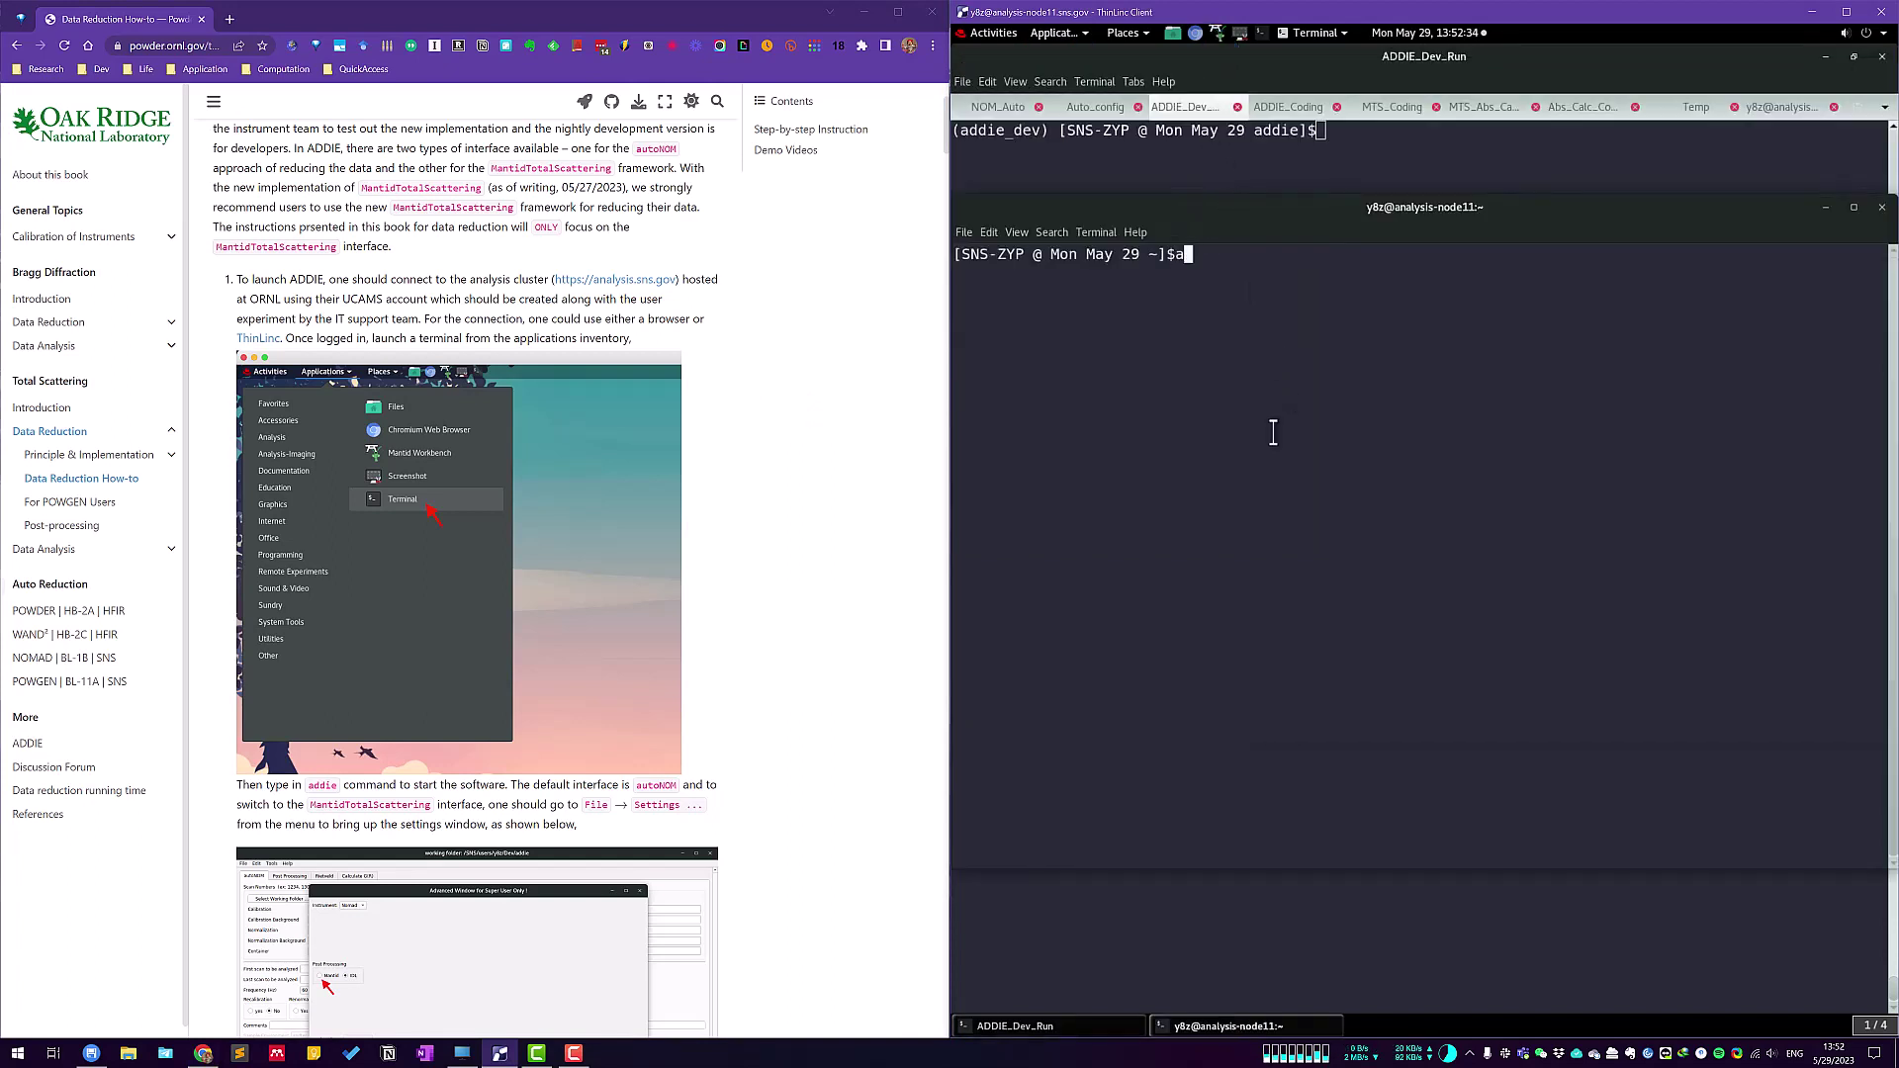
type("ddie")
key("Return")
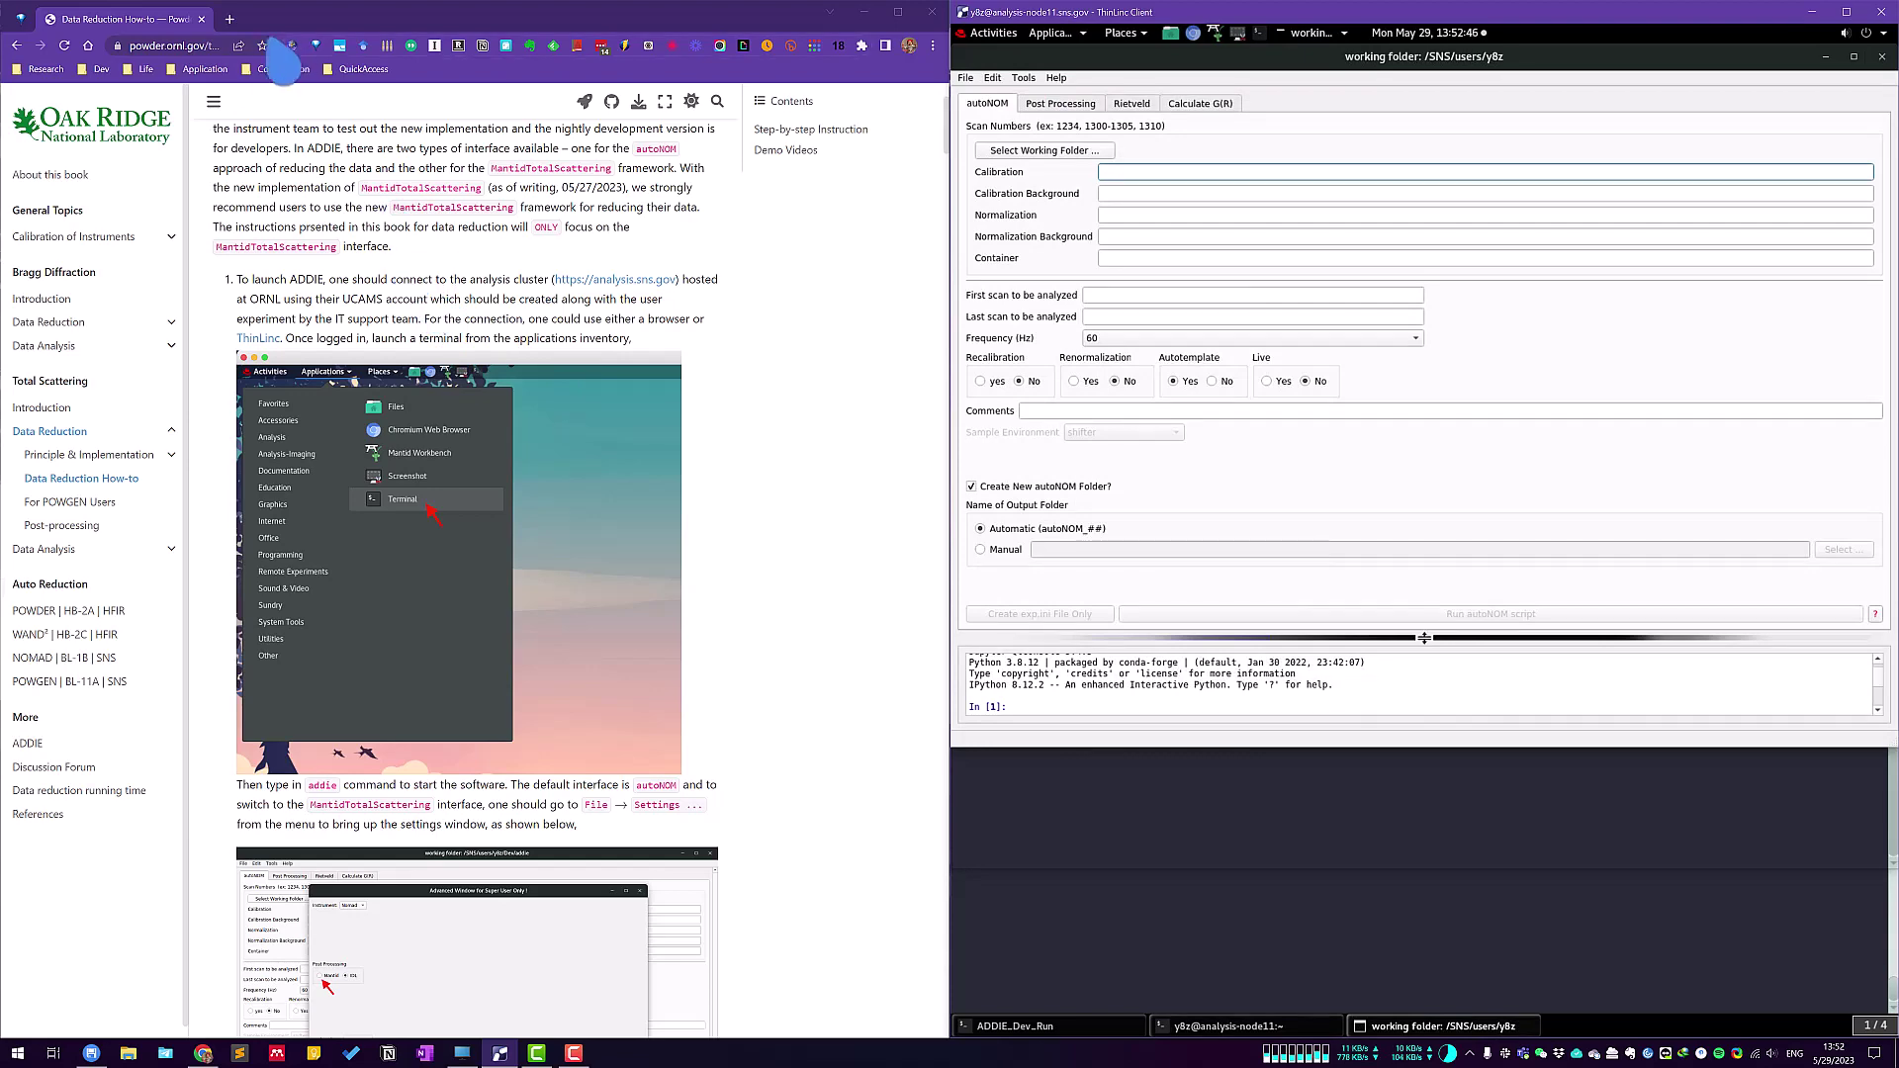
Open powder.ornl.gov in a new browser tab, view the Total Scattering Data Reduction How-to page, and close that tab.
left_click(229, 19)
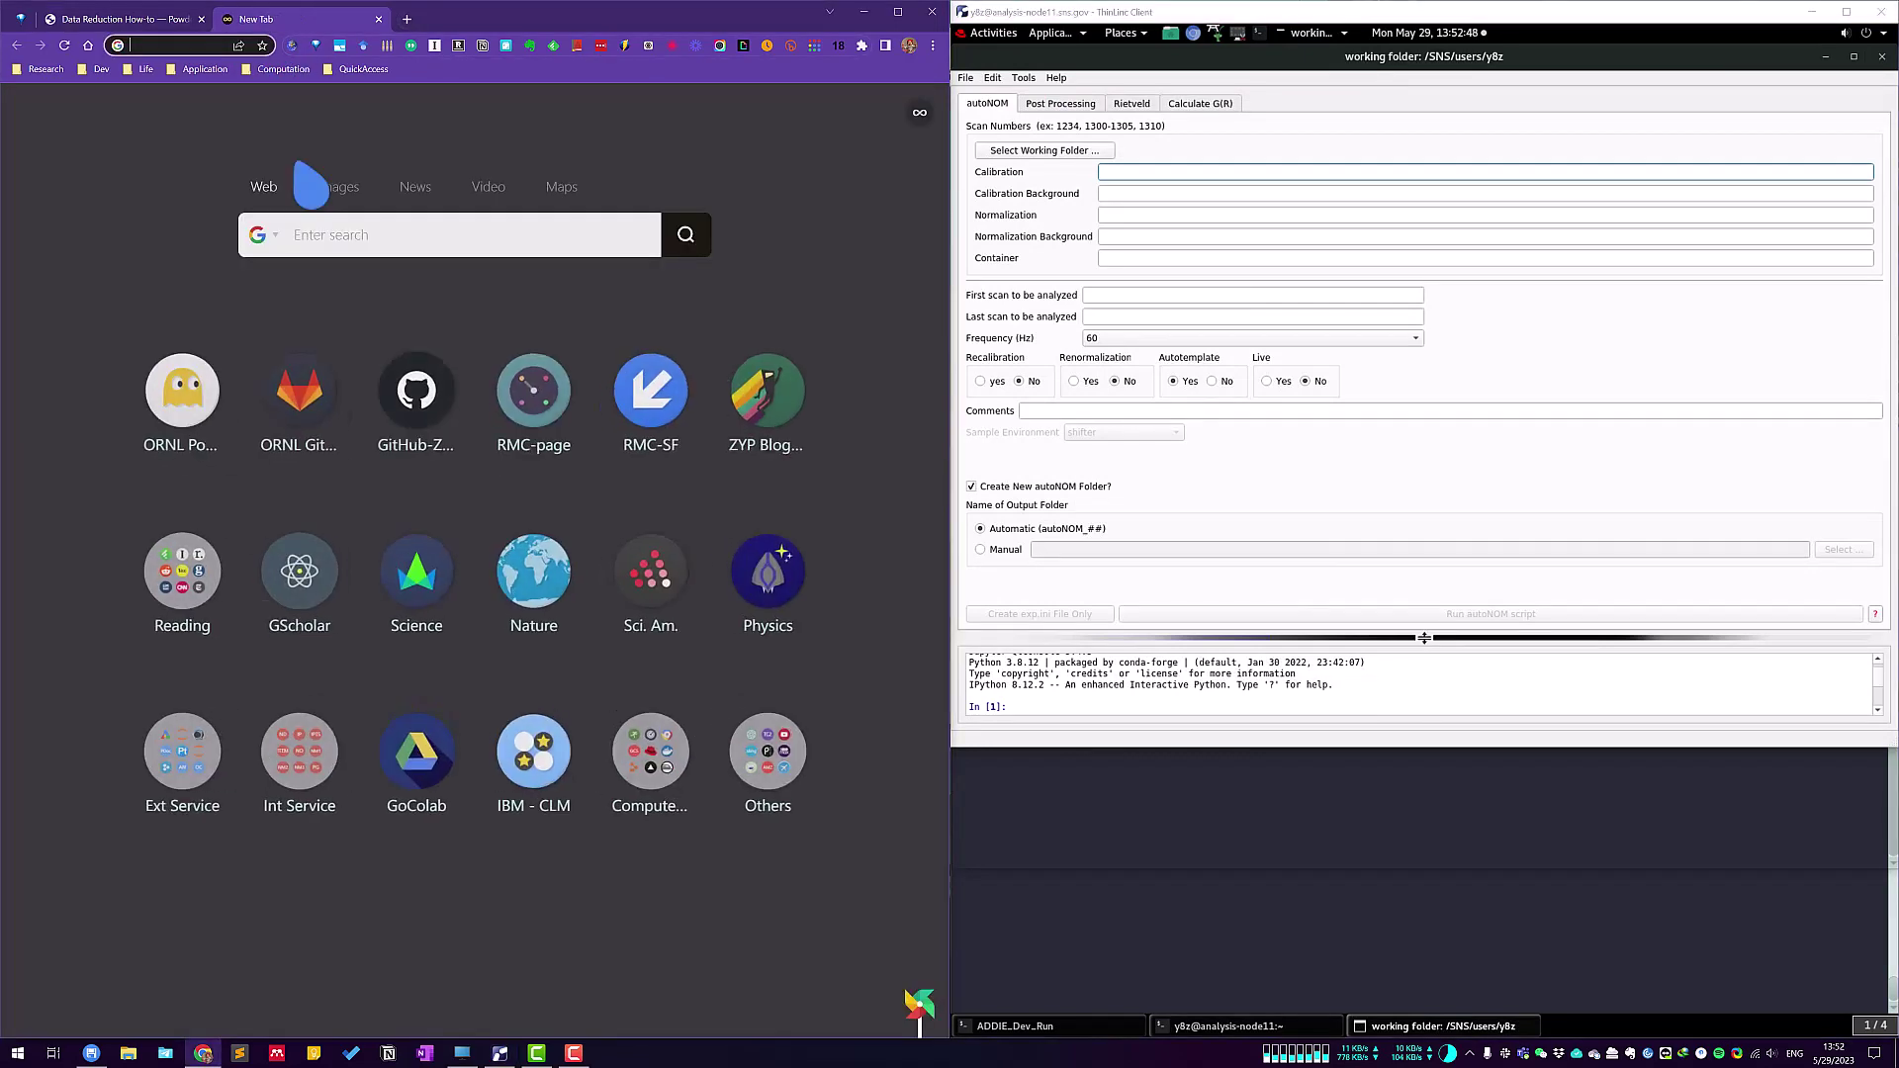
type("powder.ornl.gov")
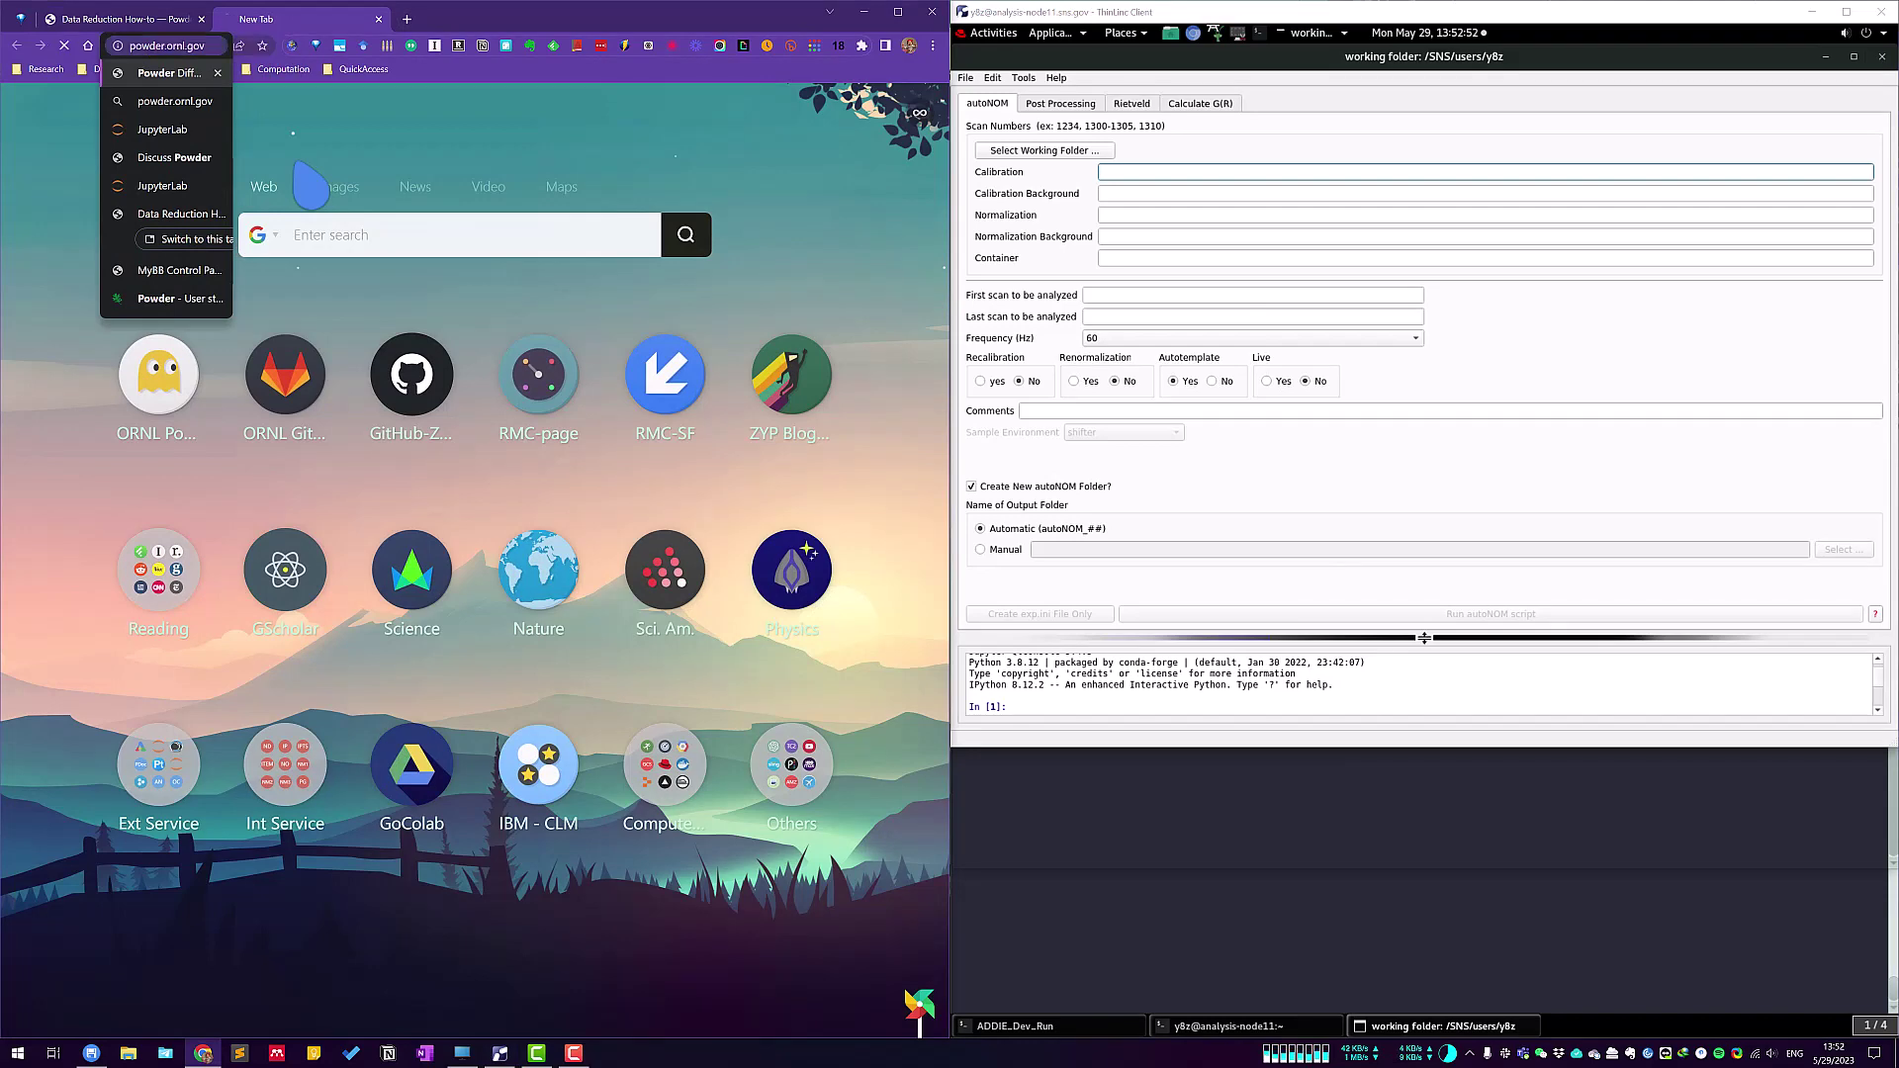
key("Return")
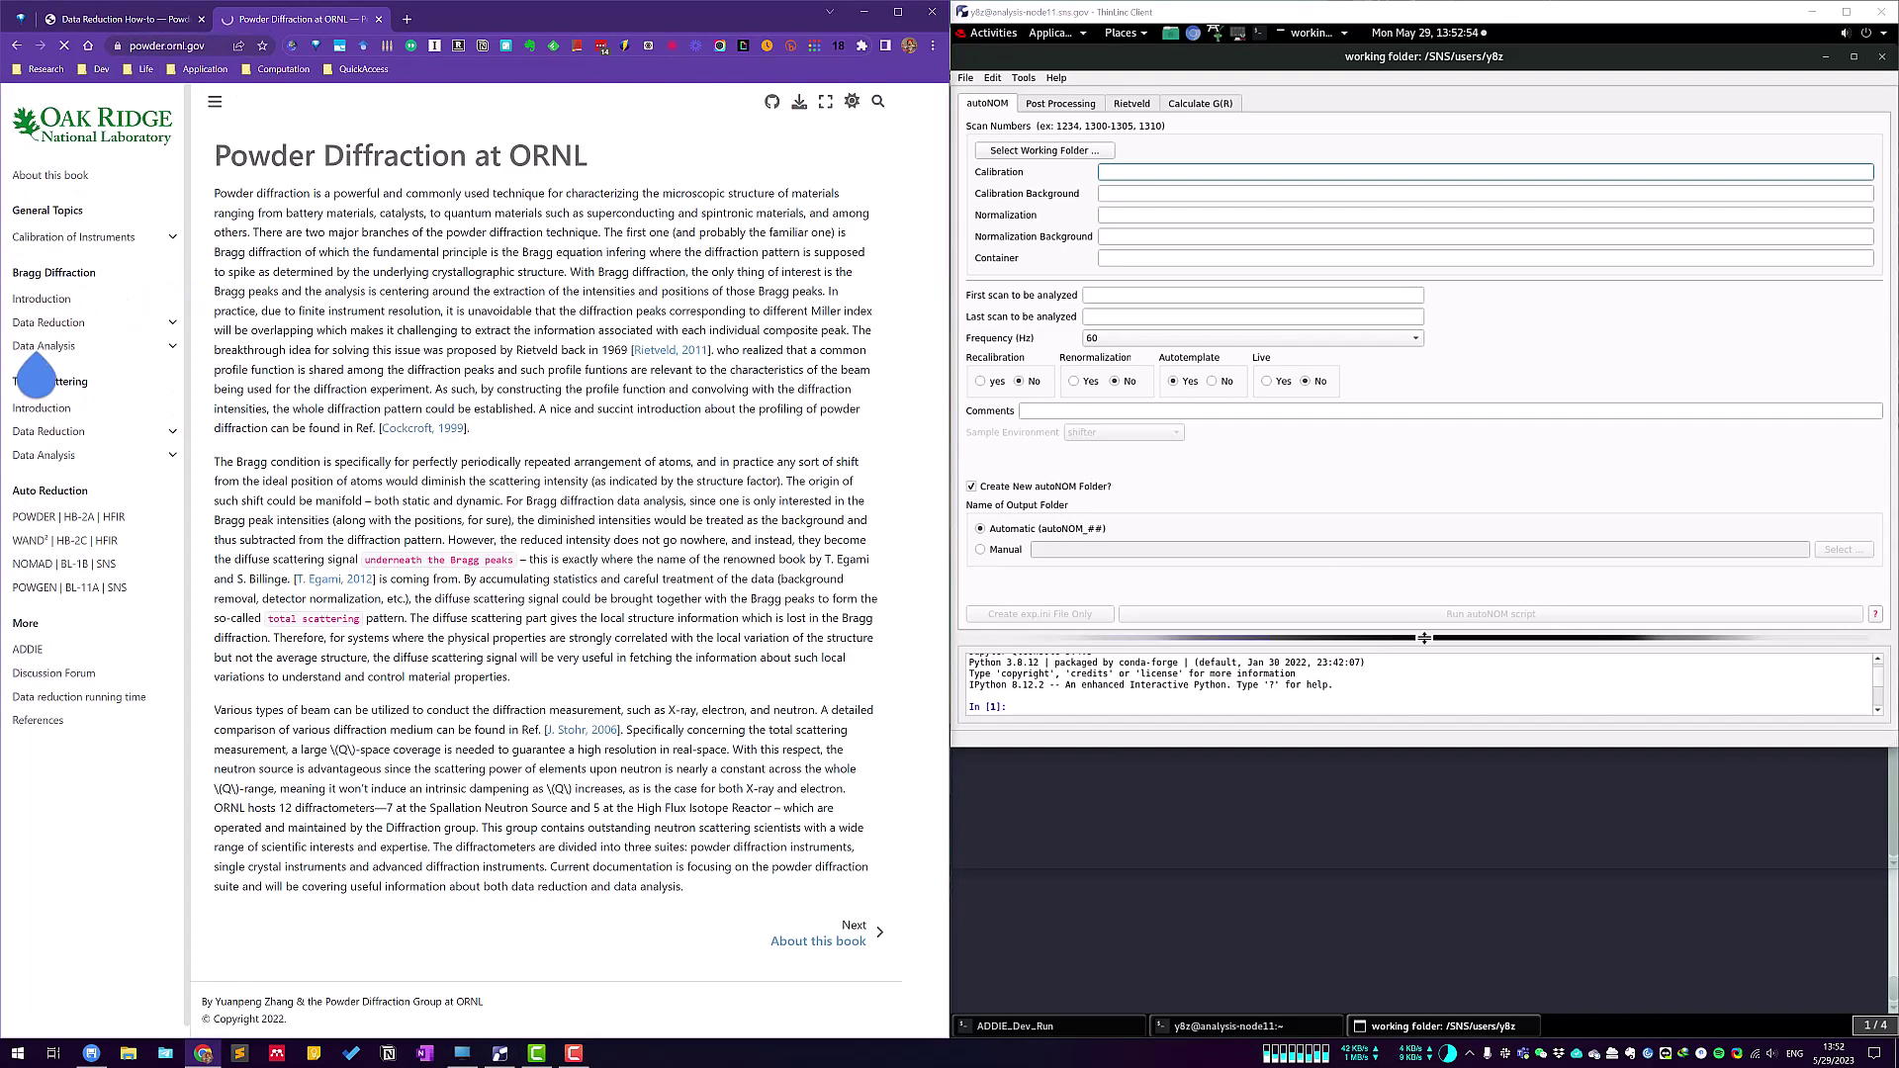
left_click(172, 431)
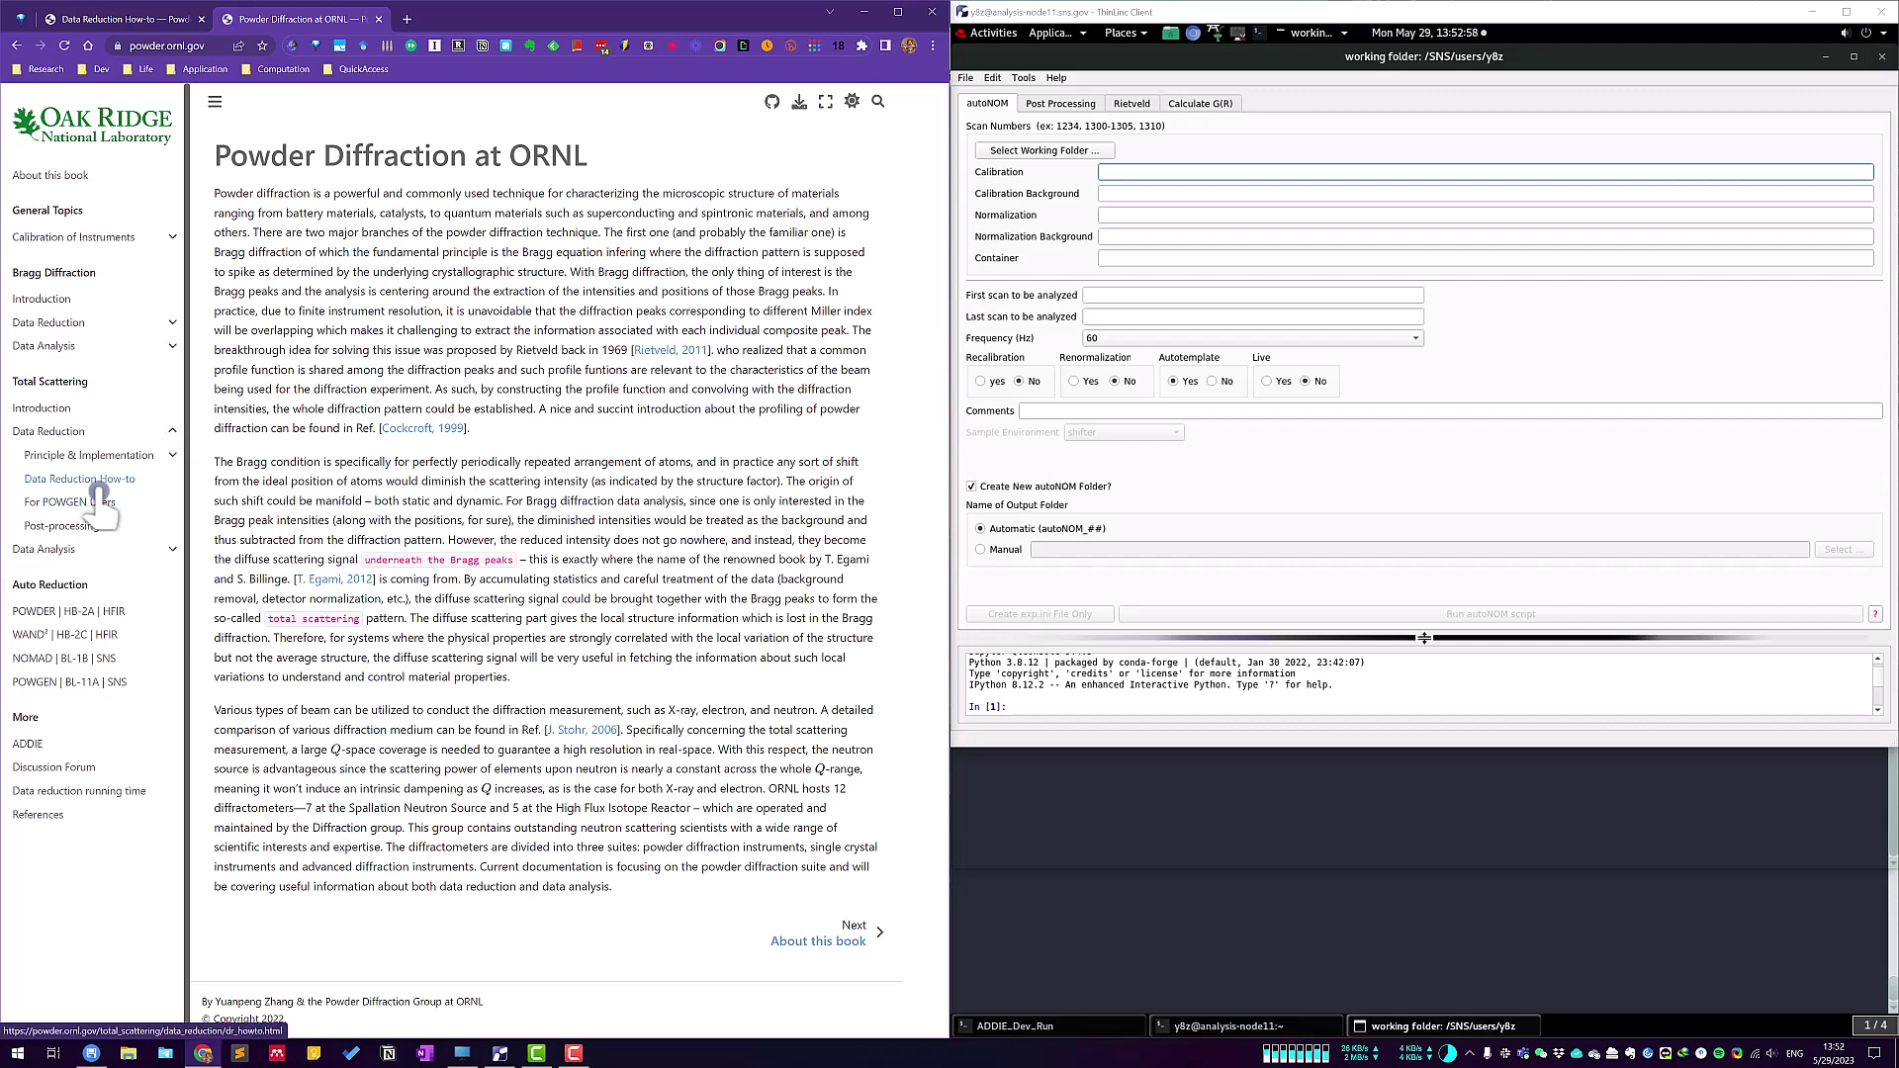
left_click(103, 480)
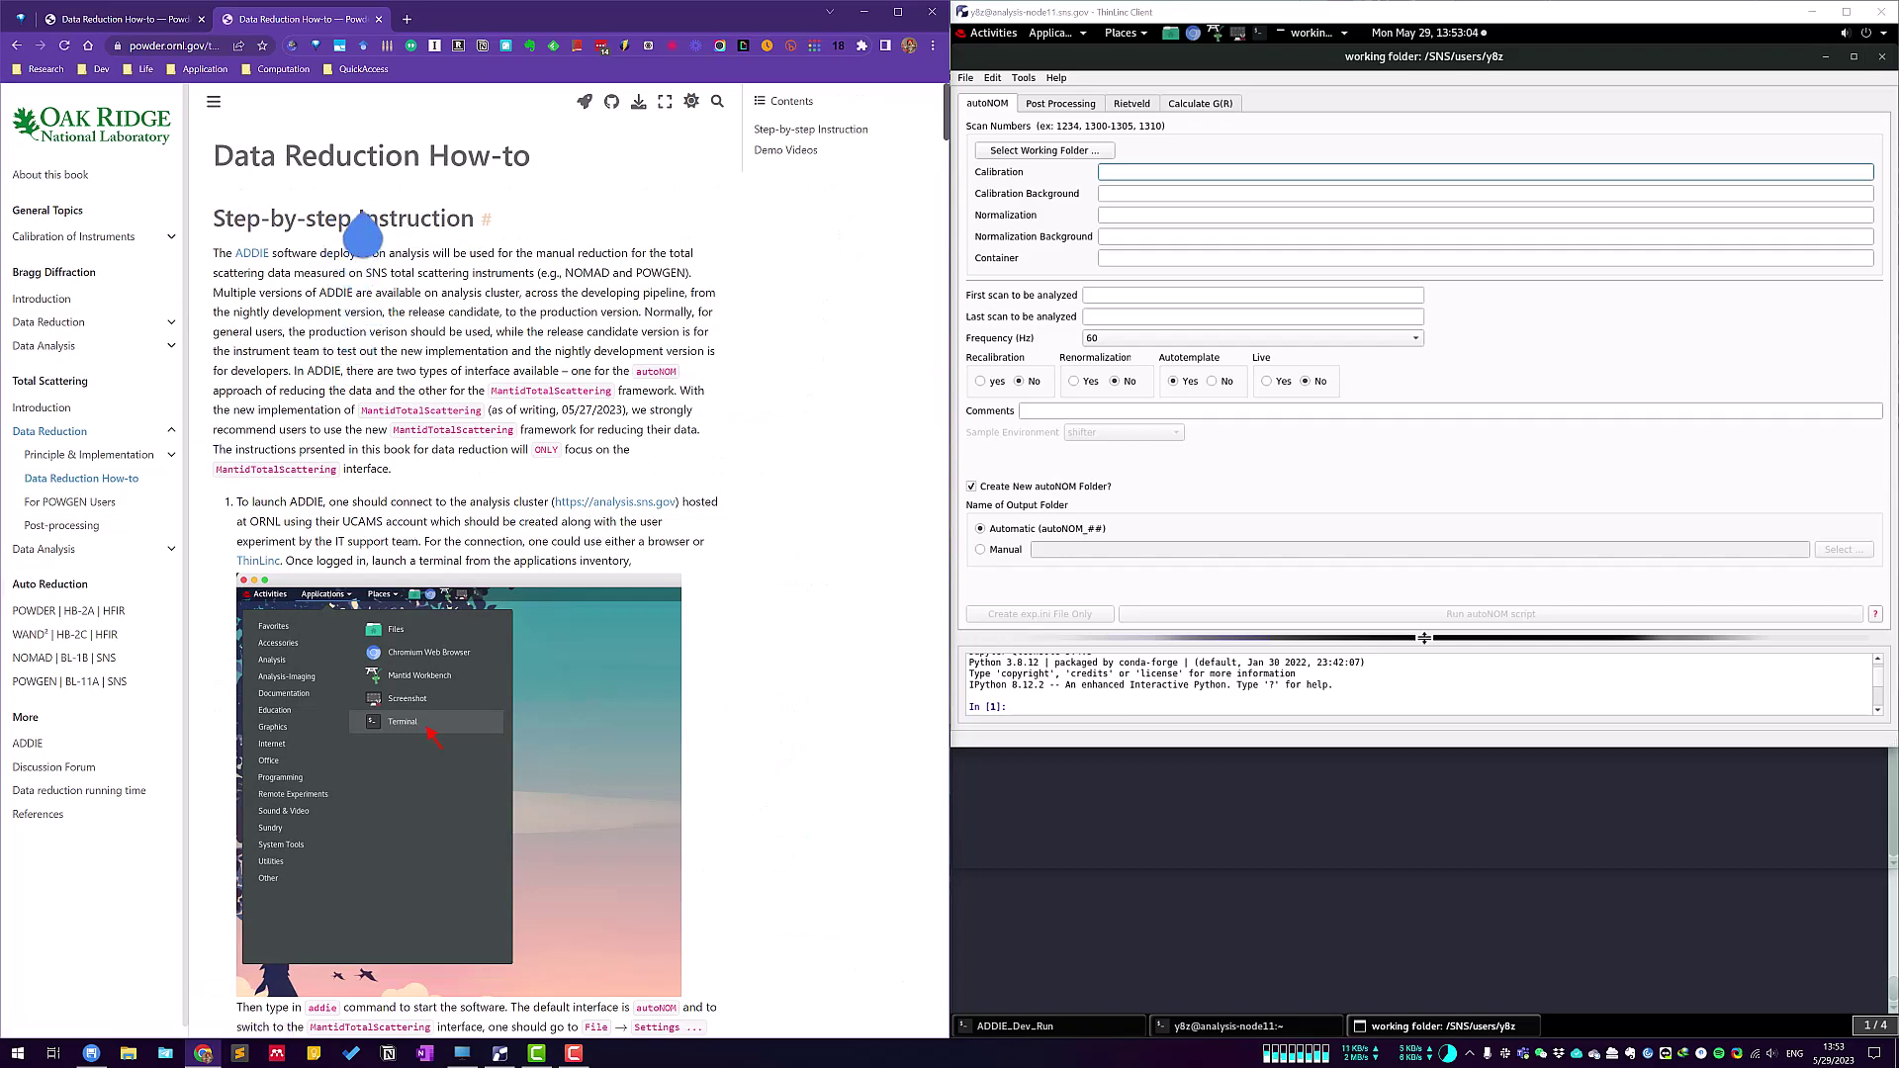
left_click(378, 19)
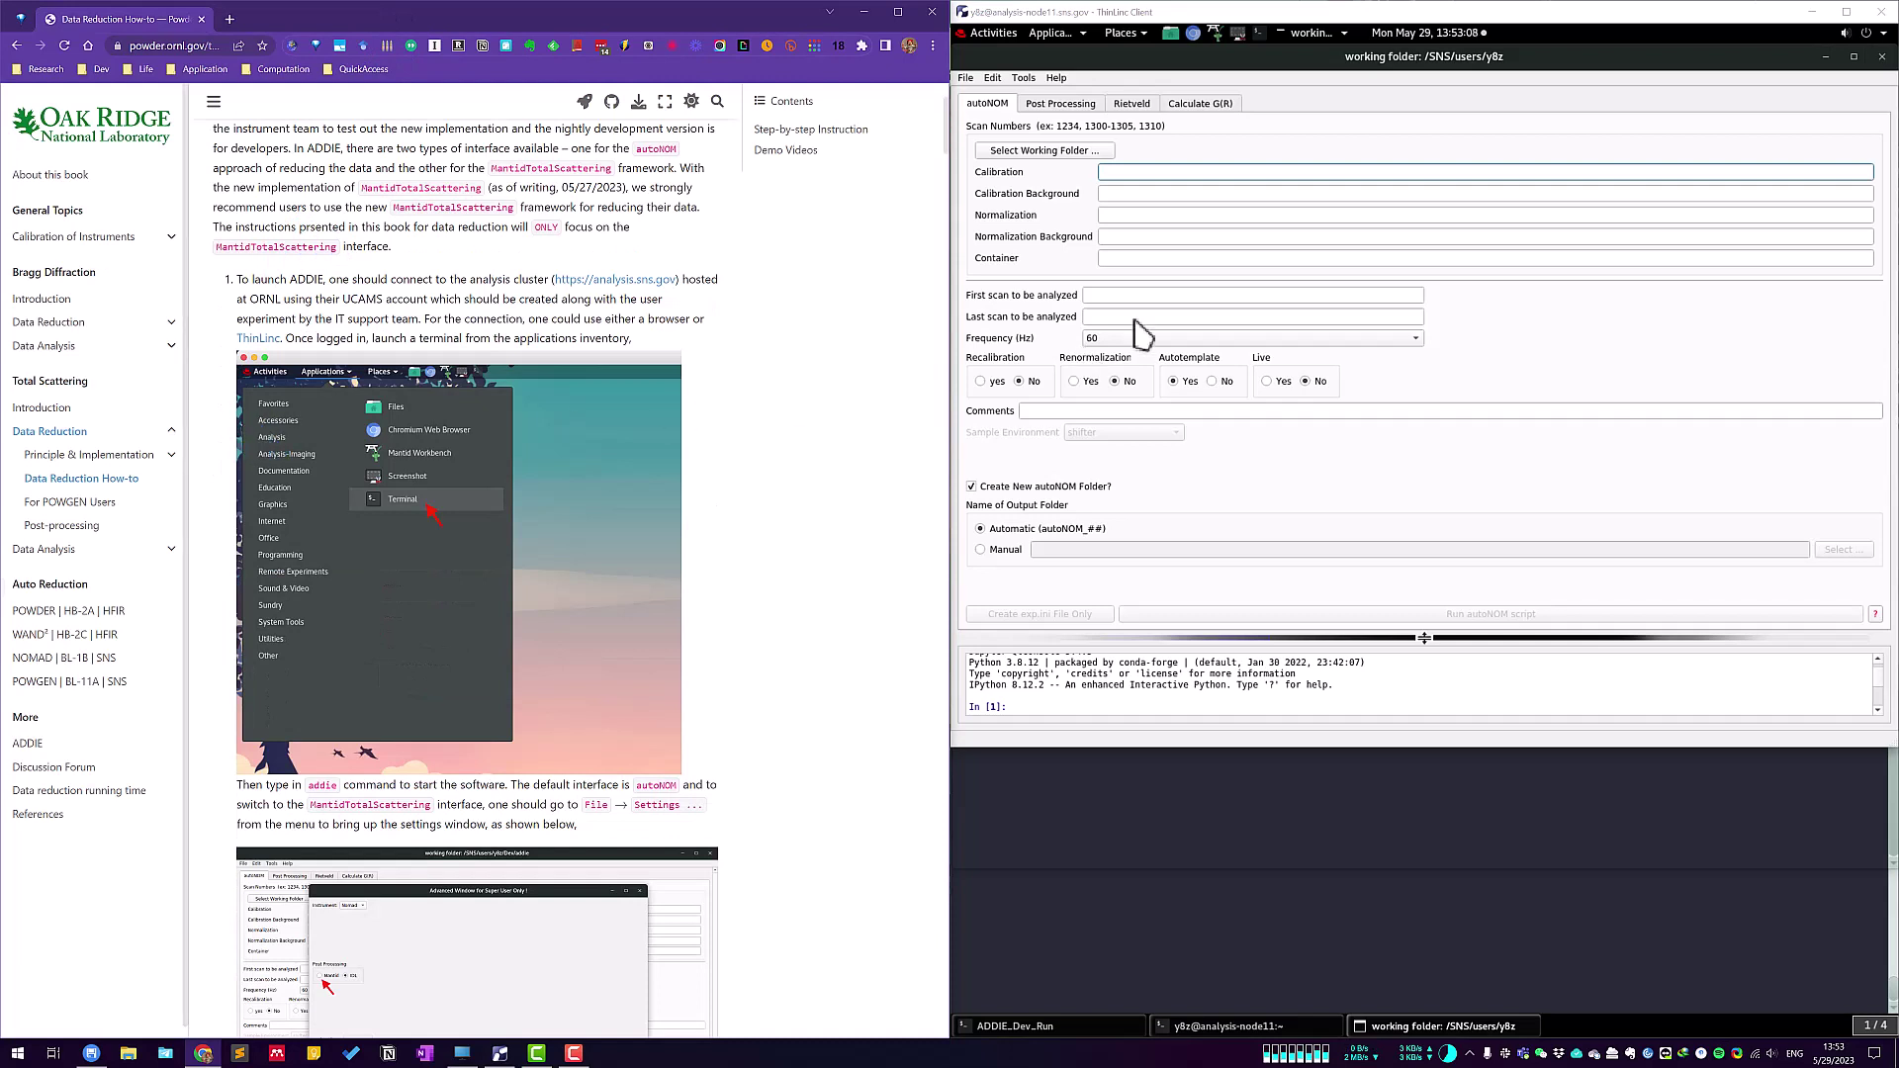
Close the running ADDIE window and the terminal it was launched from.
left_click(1864, 84)
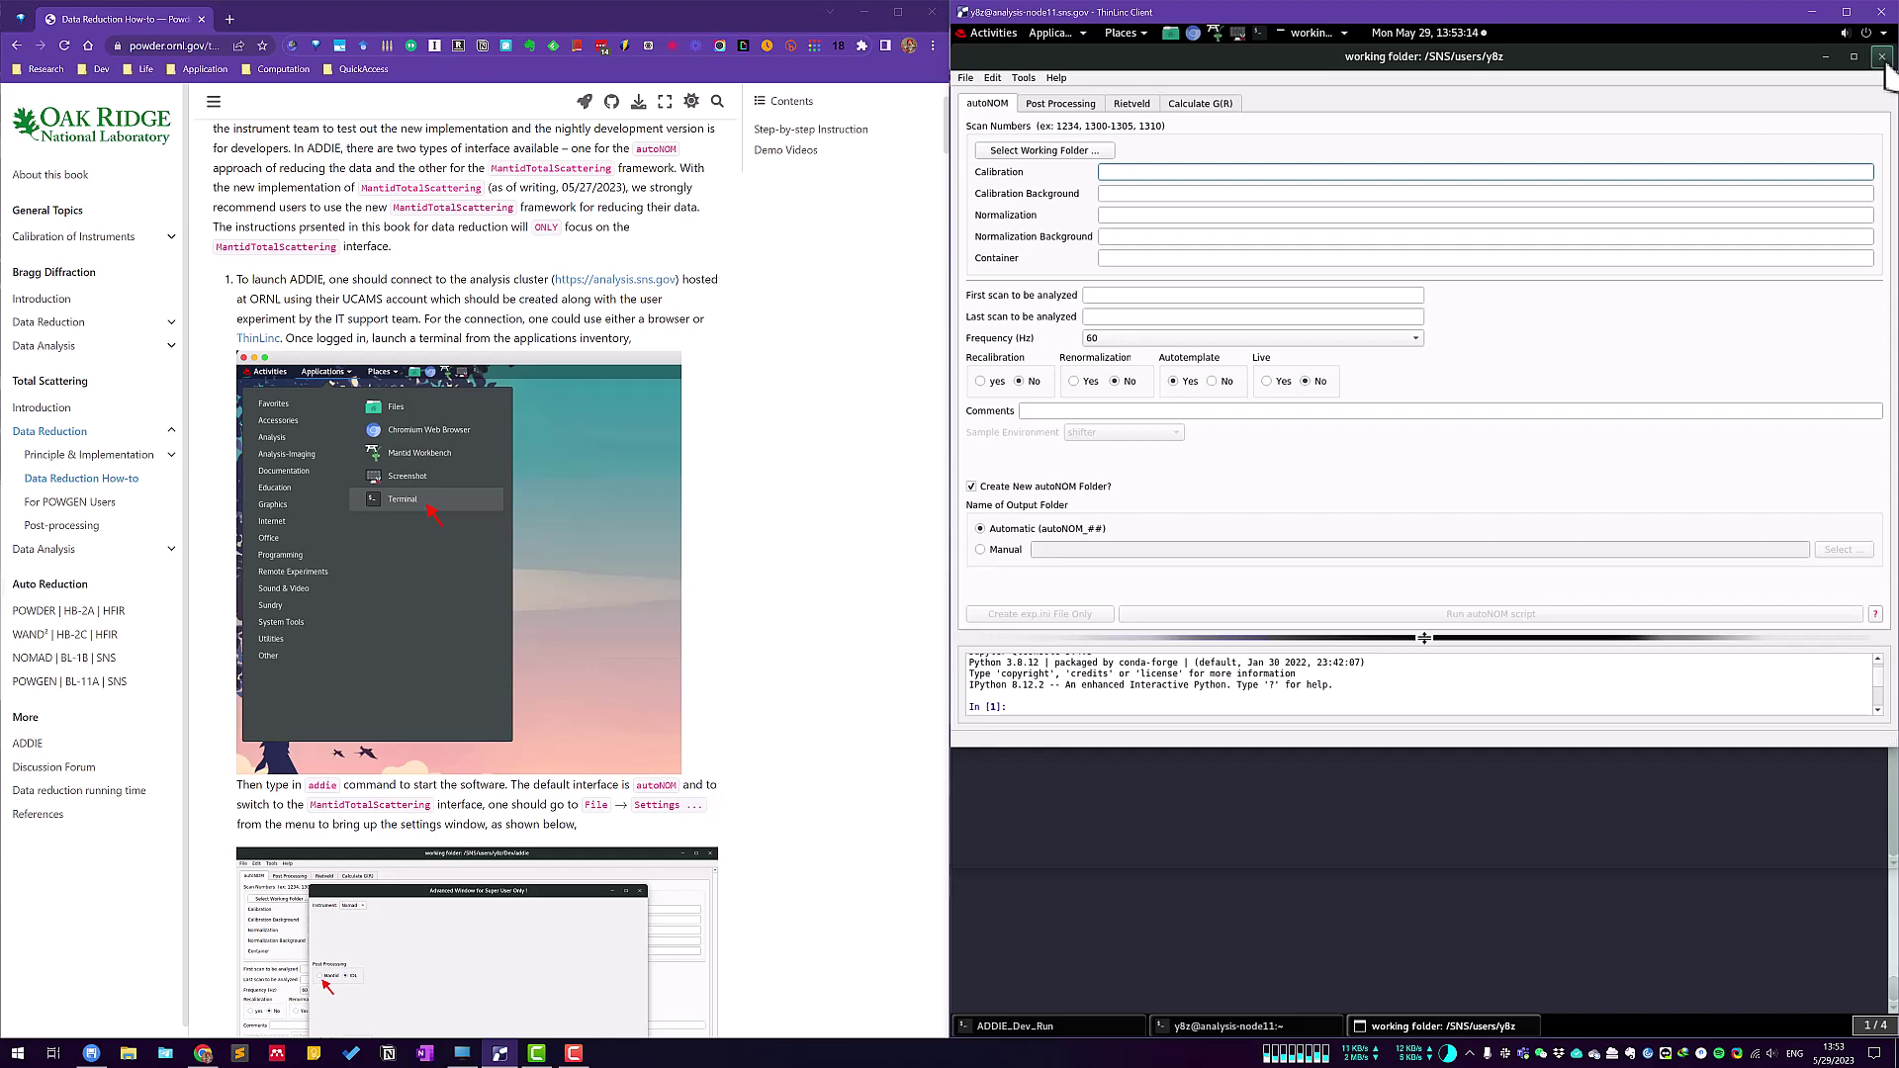
left_click(1882, 56)
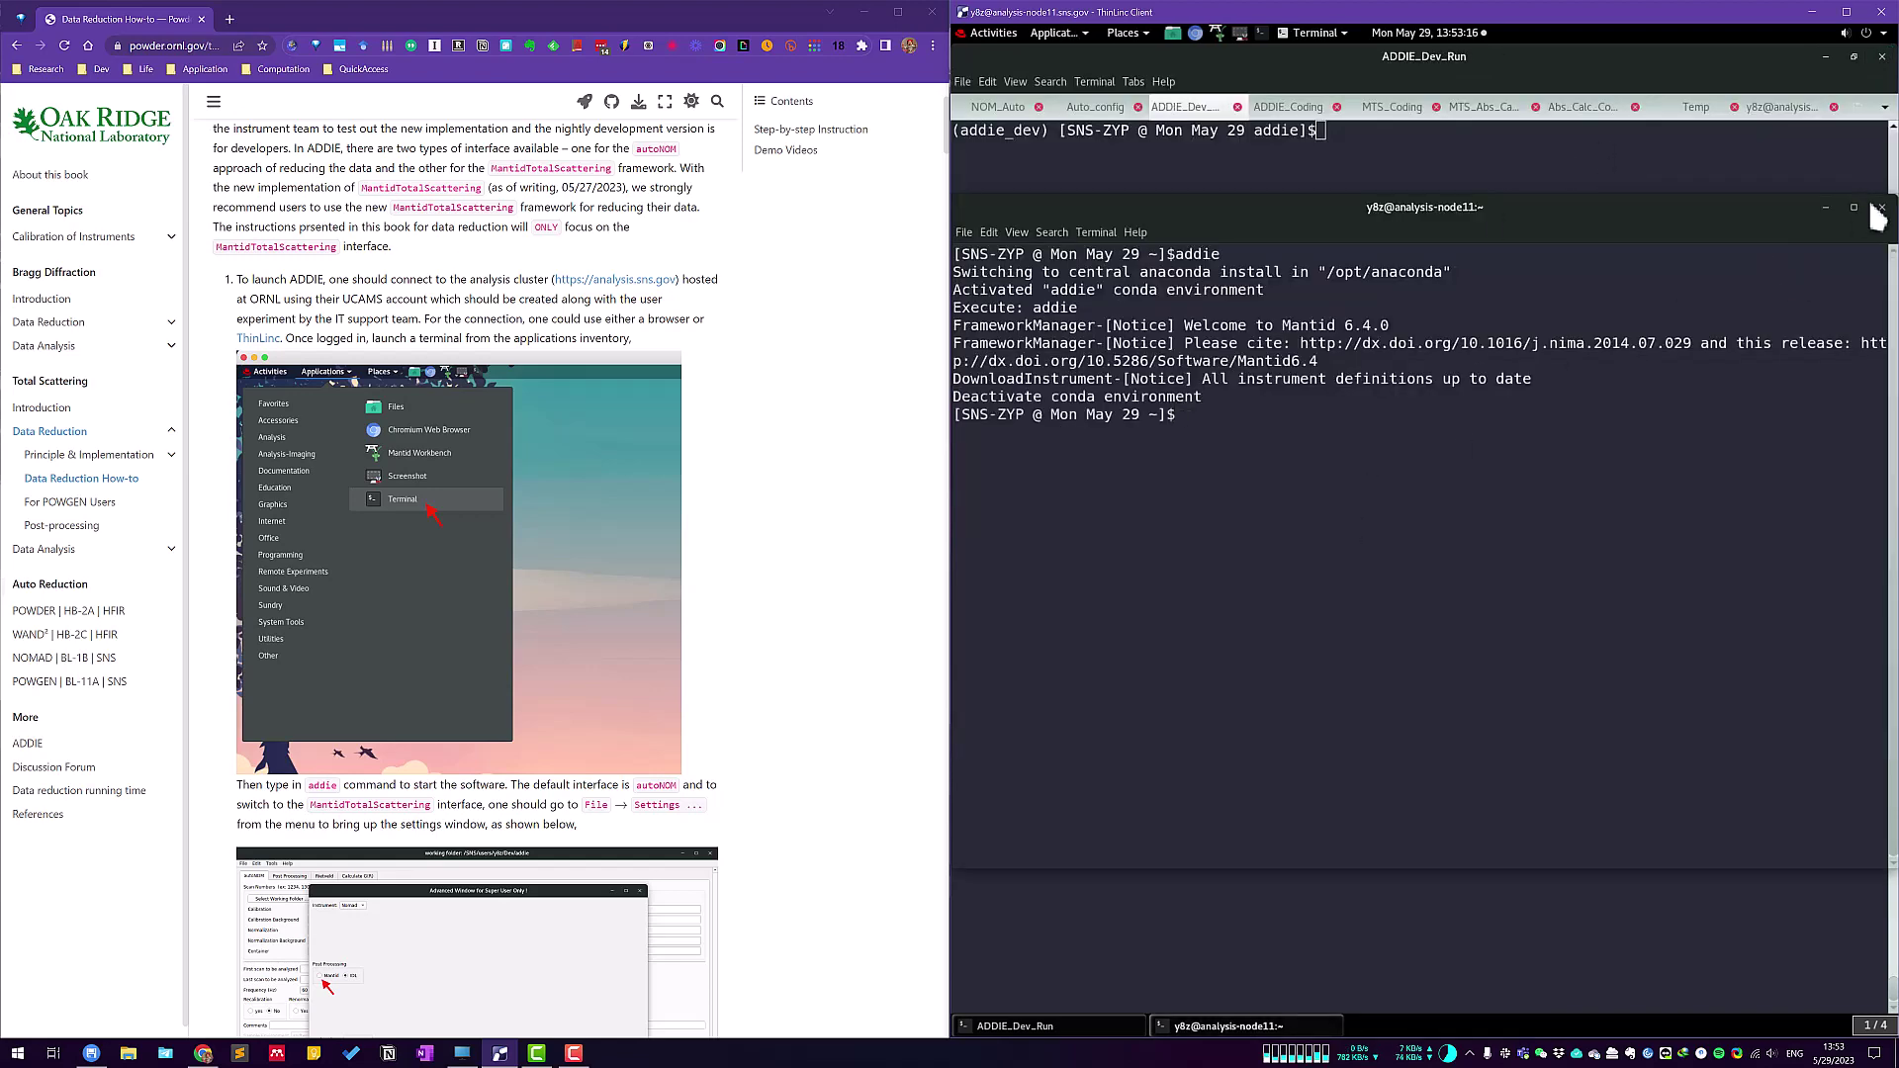
left_click(1878, 209)
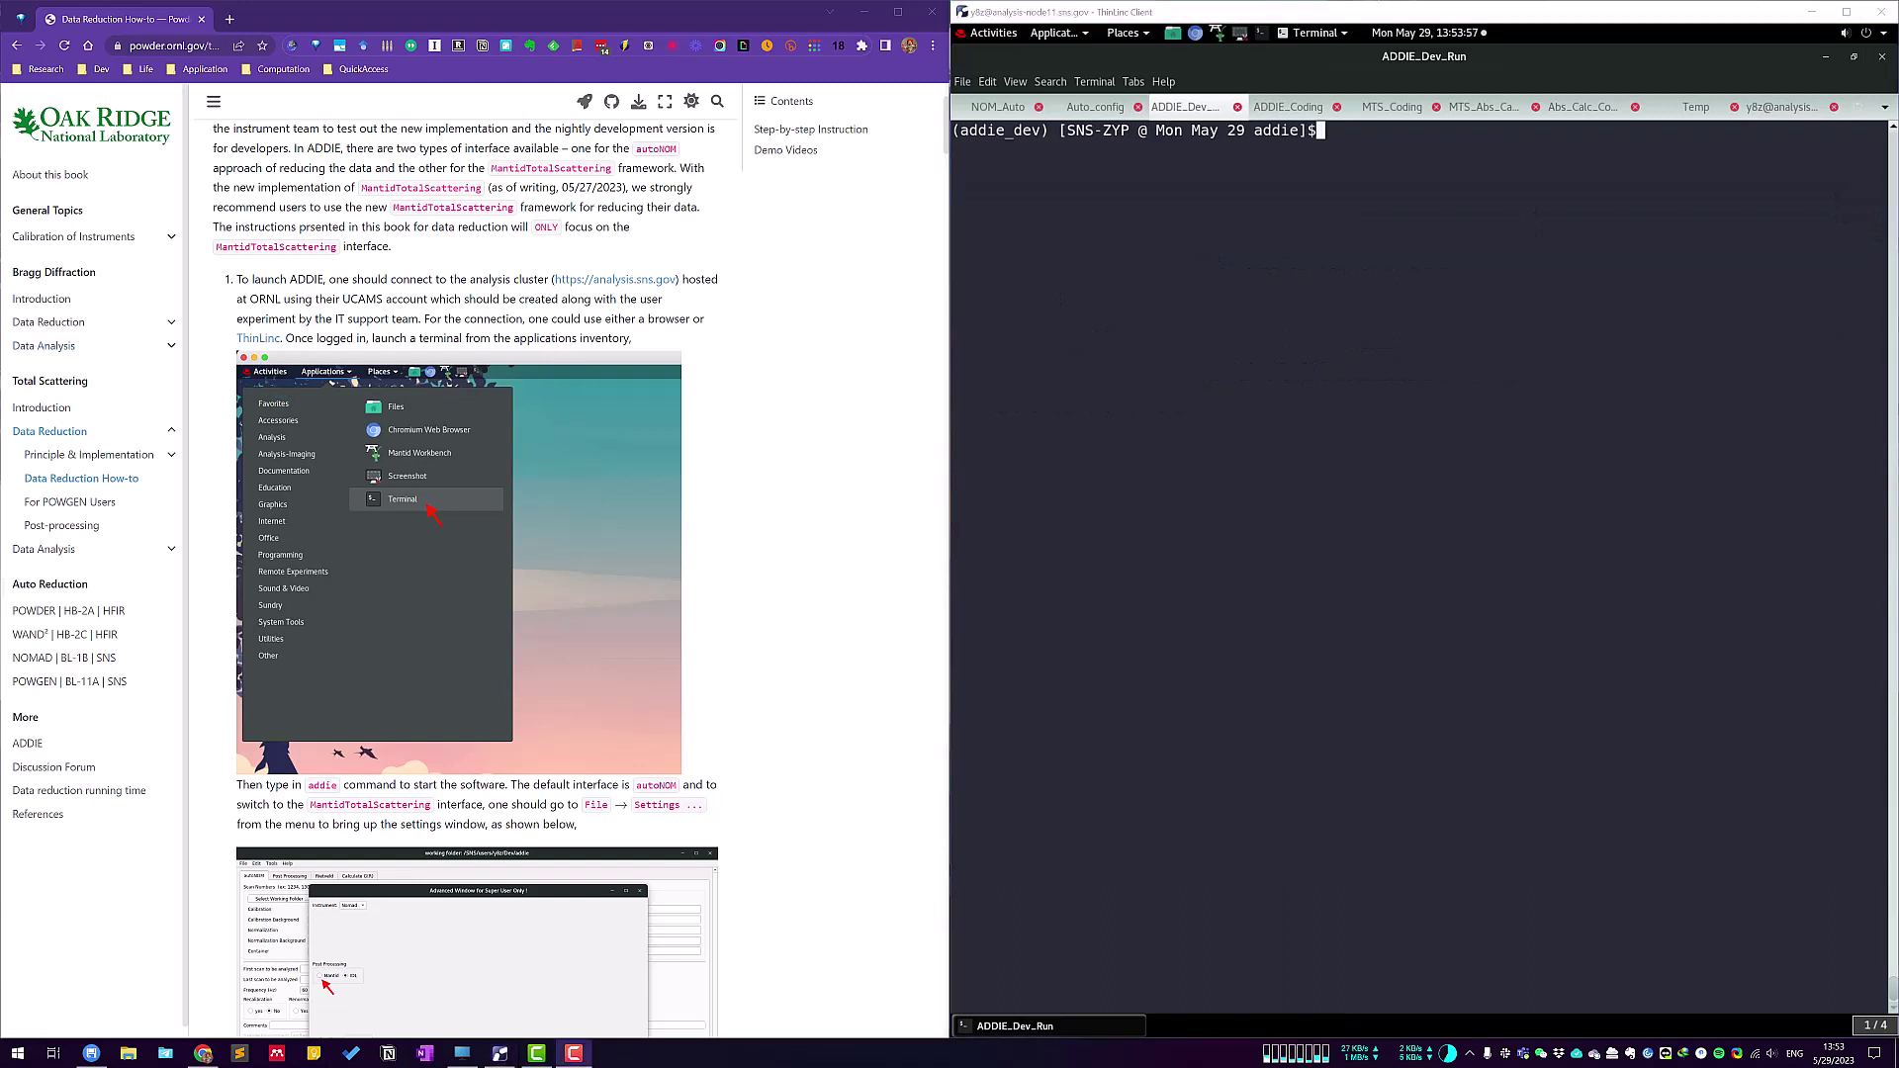
Launch the development version of ADDIE with python addie/main.py in the ADDIE_Dev_Run terminal, and move its window lower.
left_click(1322, 261)
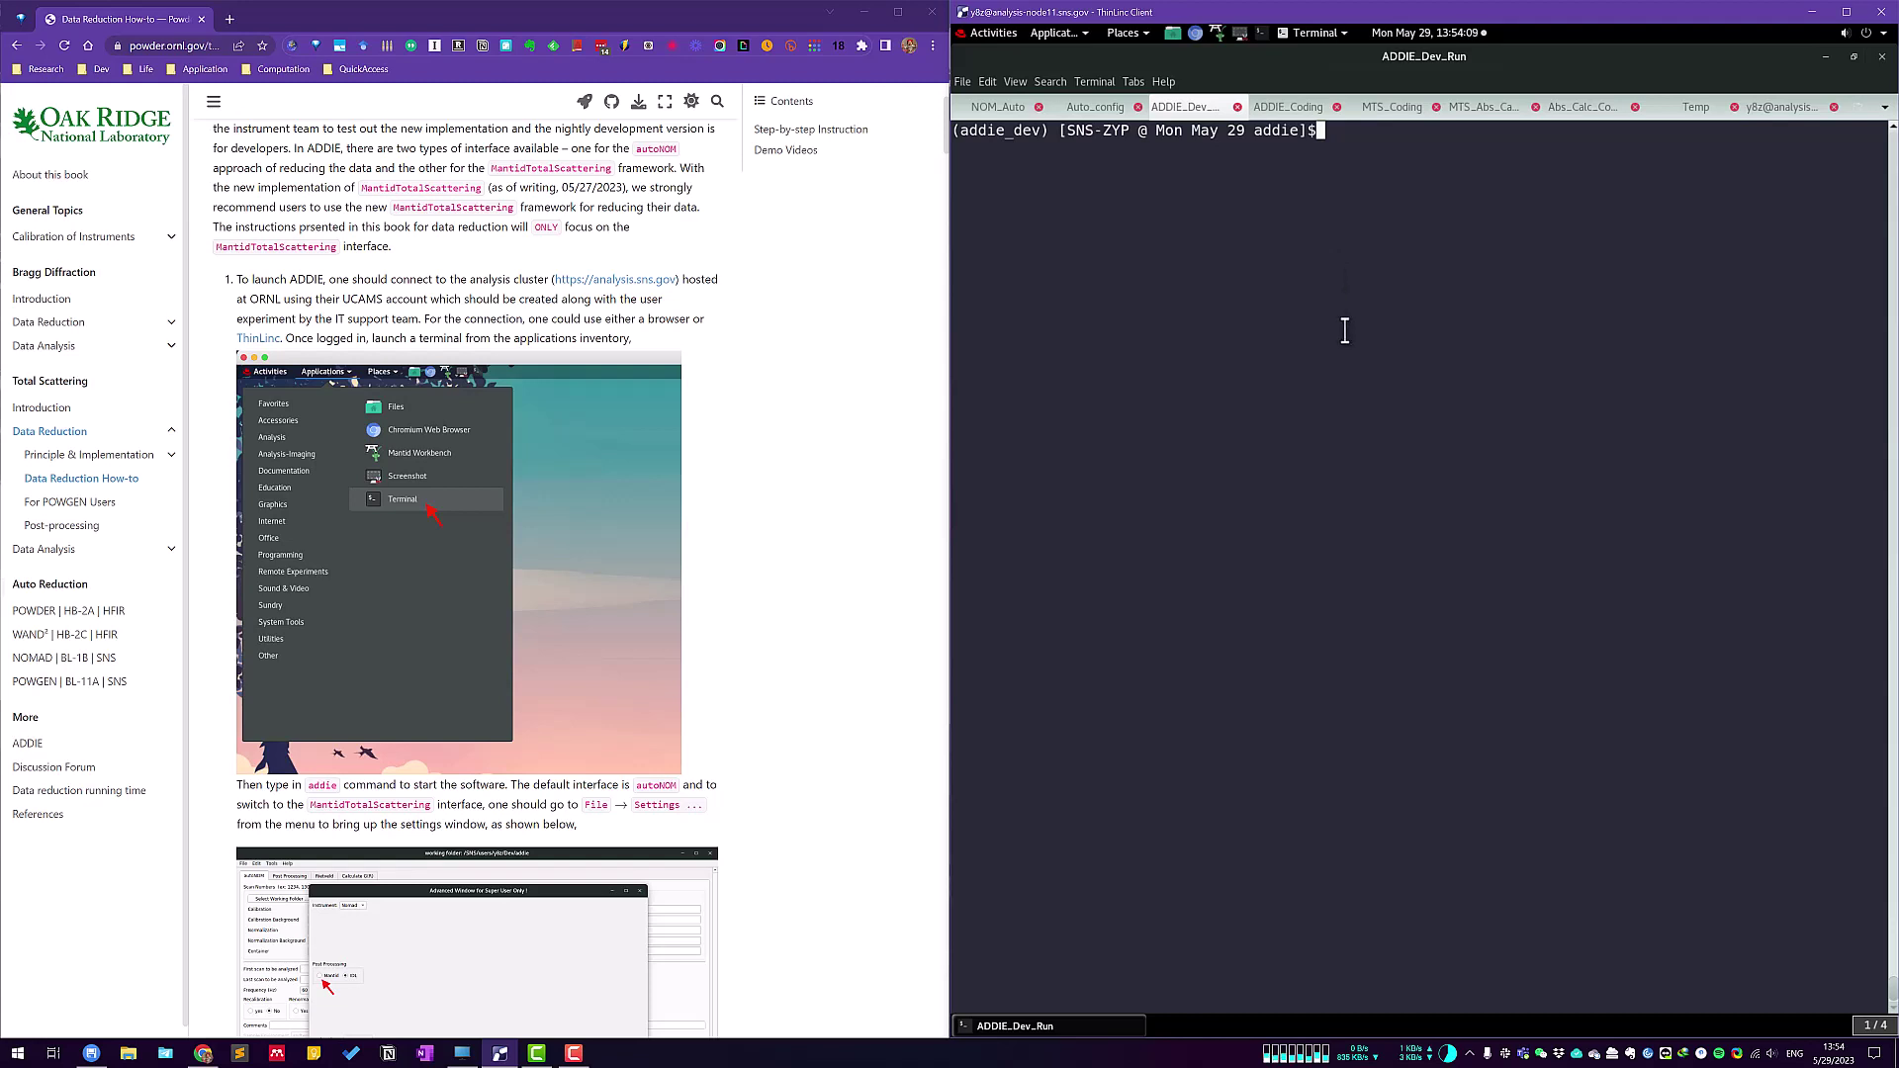
key("Up")
key("Return")
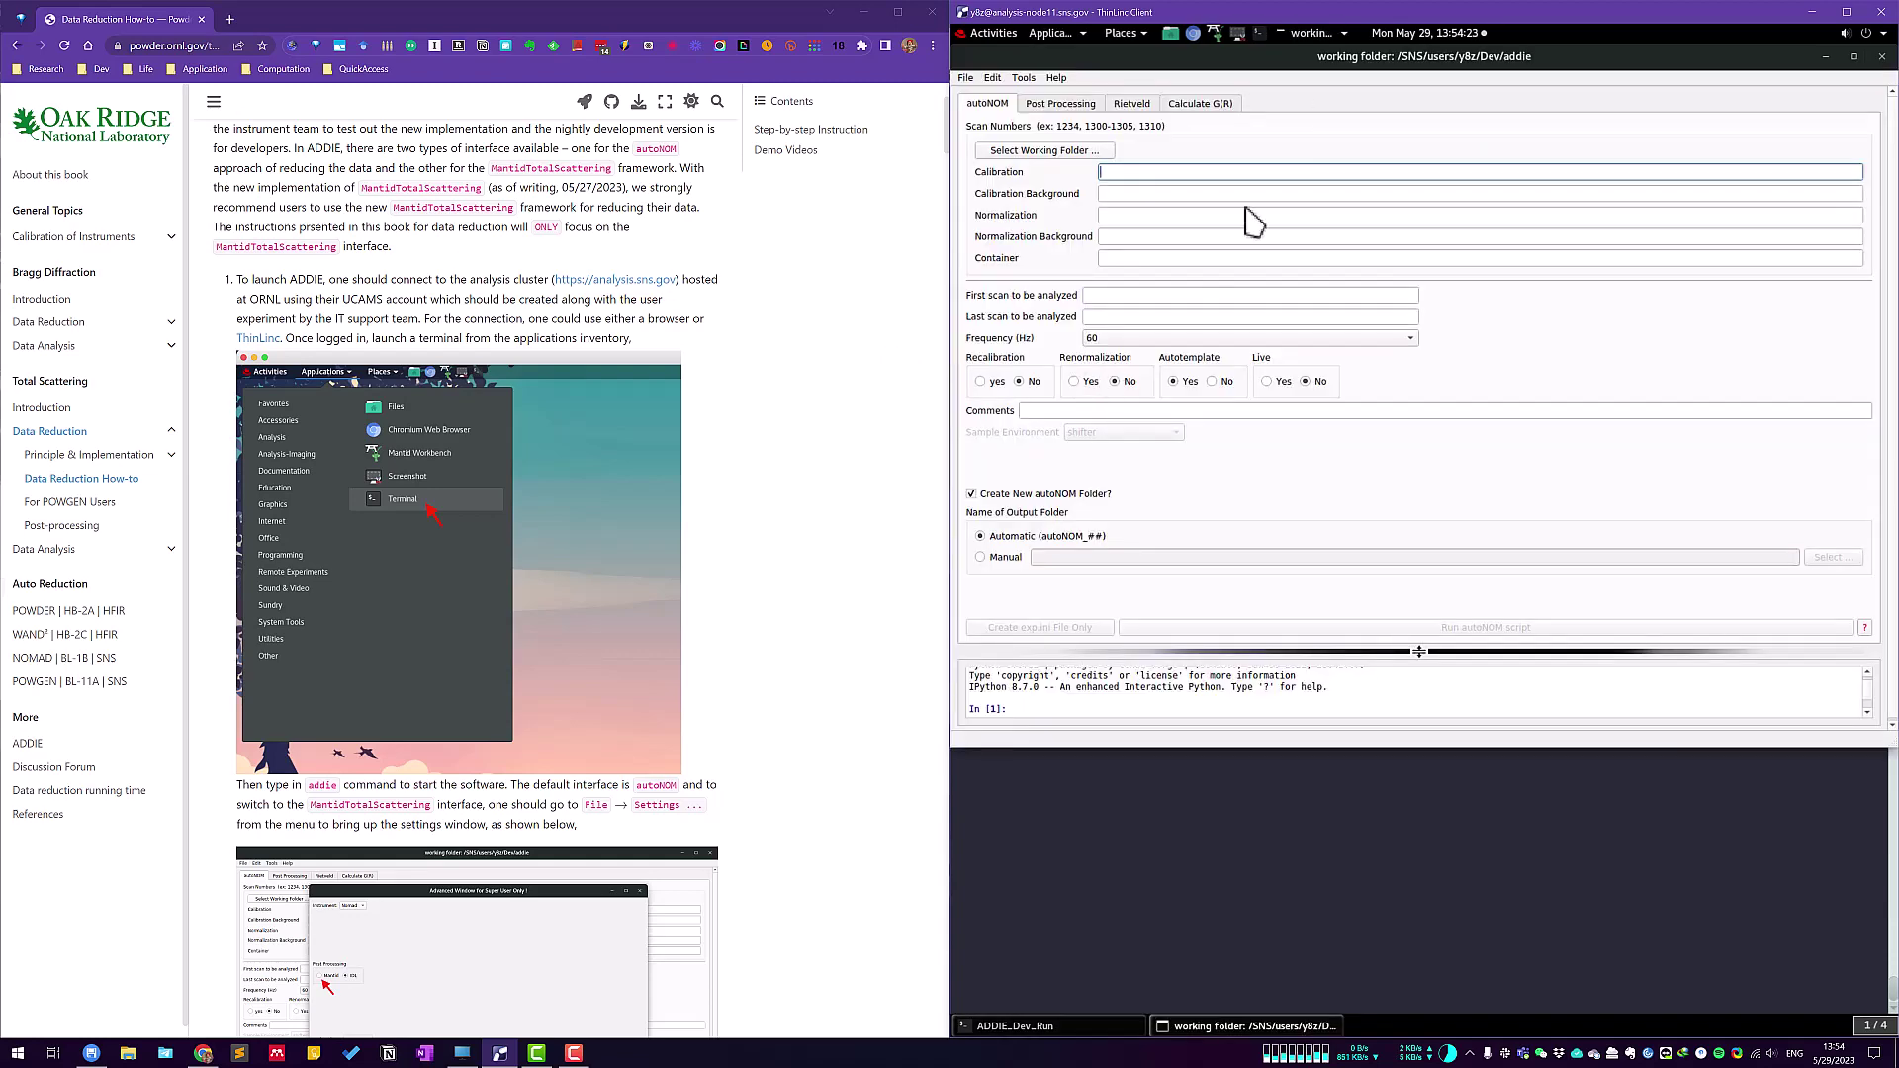
left_click_drag(1388, 59, 1445, 166)
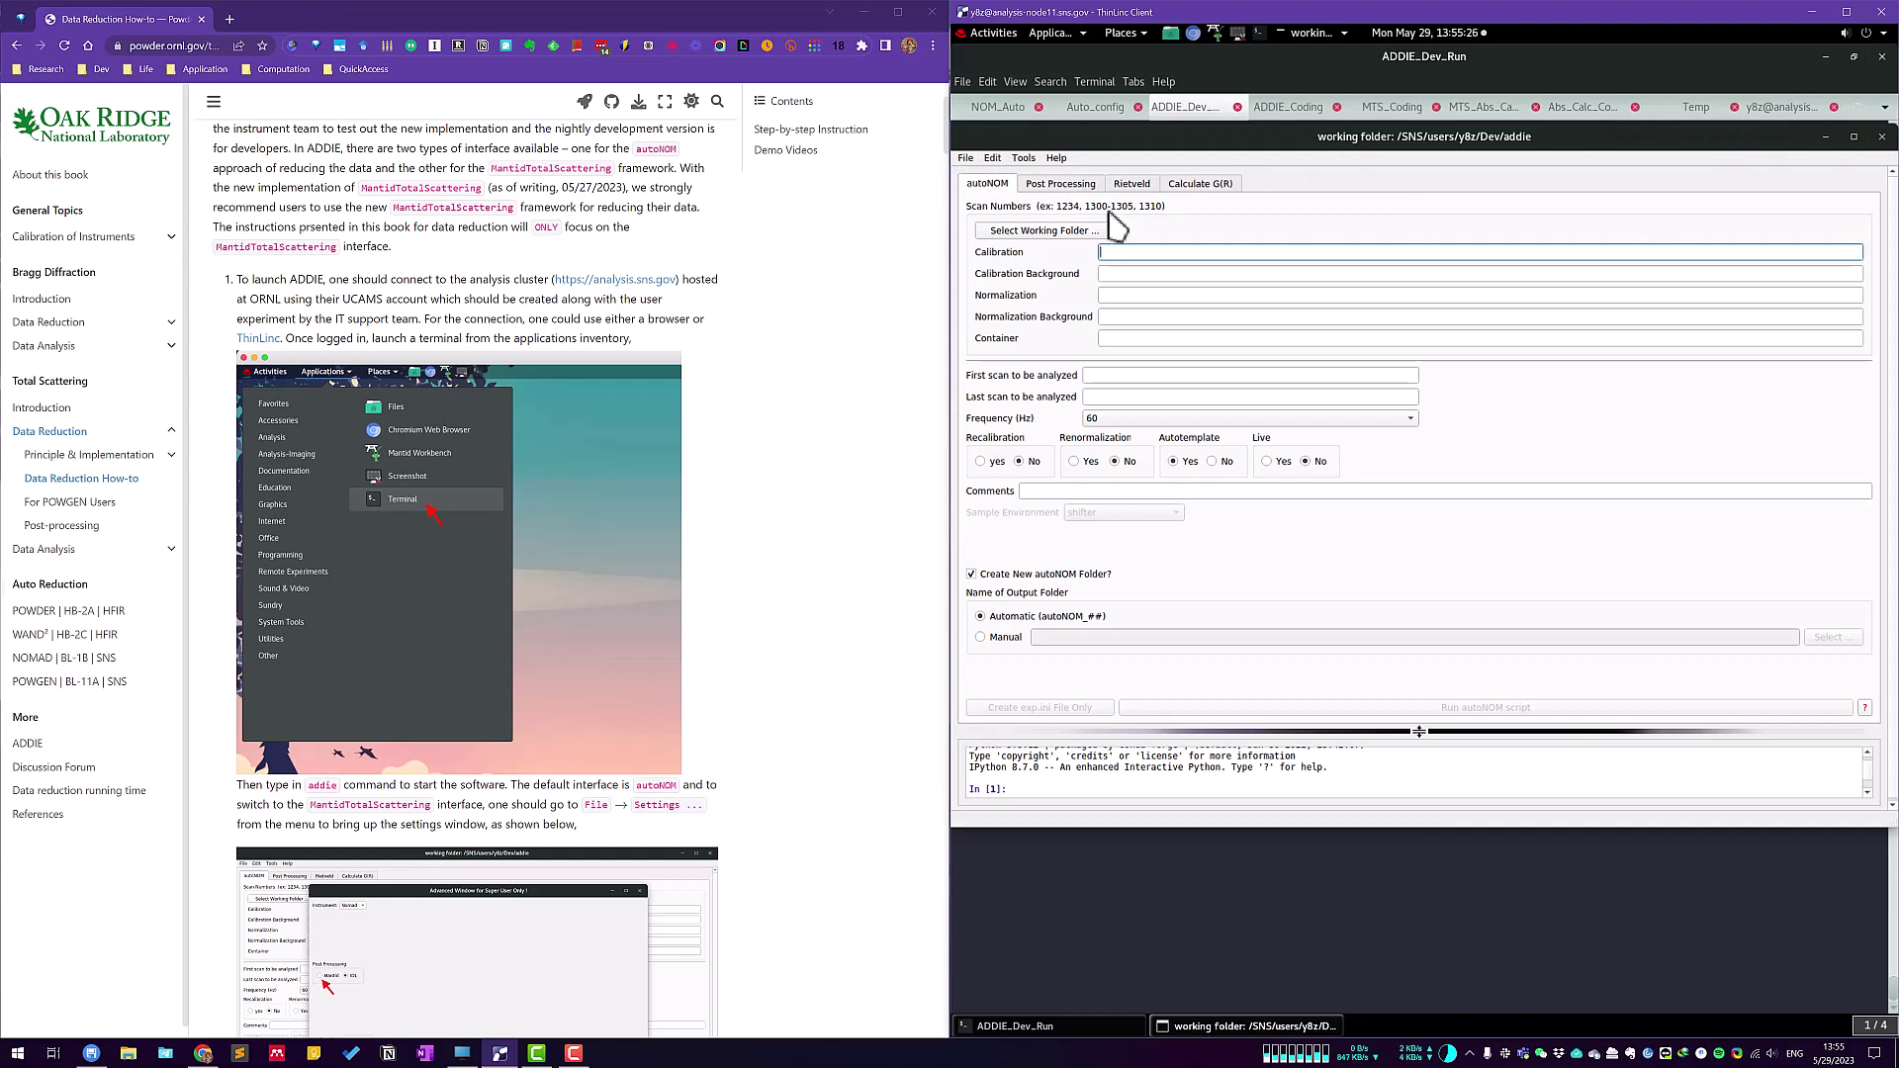
Set the post processing mode to Mantid in ADDIE's settings, close the settings, and move the main window below the terminal output.
left_click(964, 157)
left_click(1027, 225)
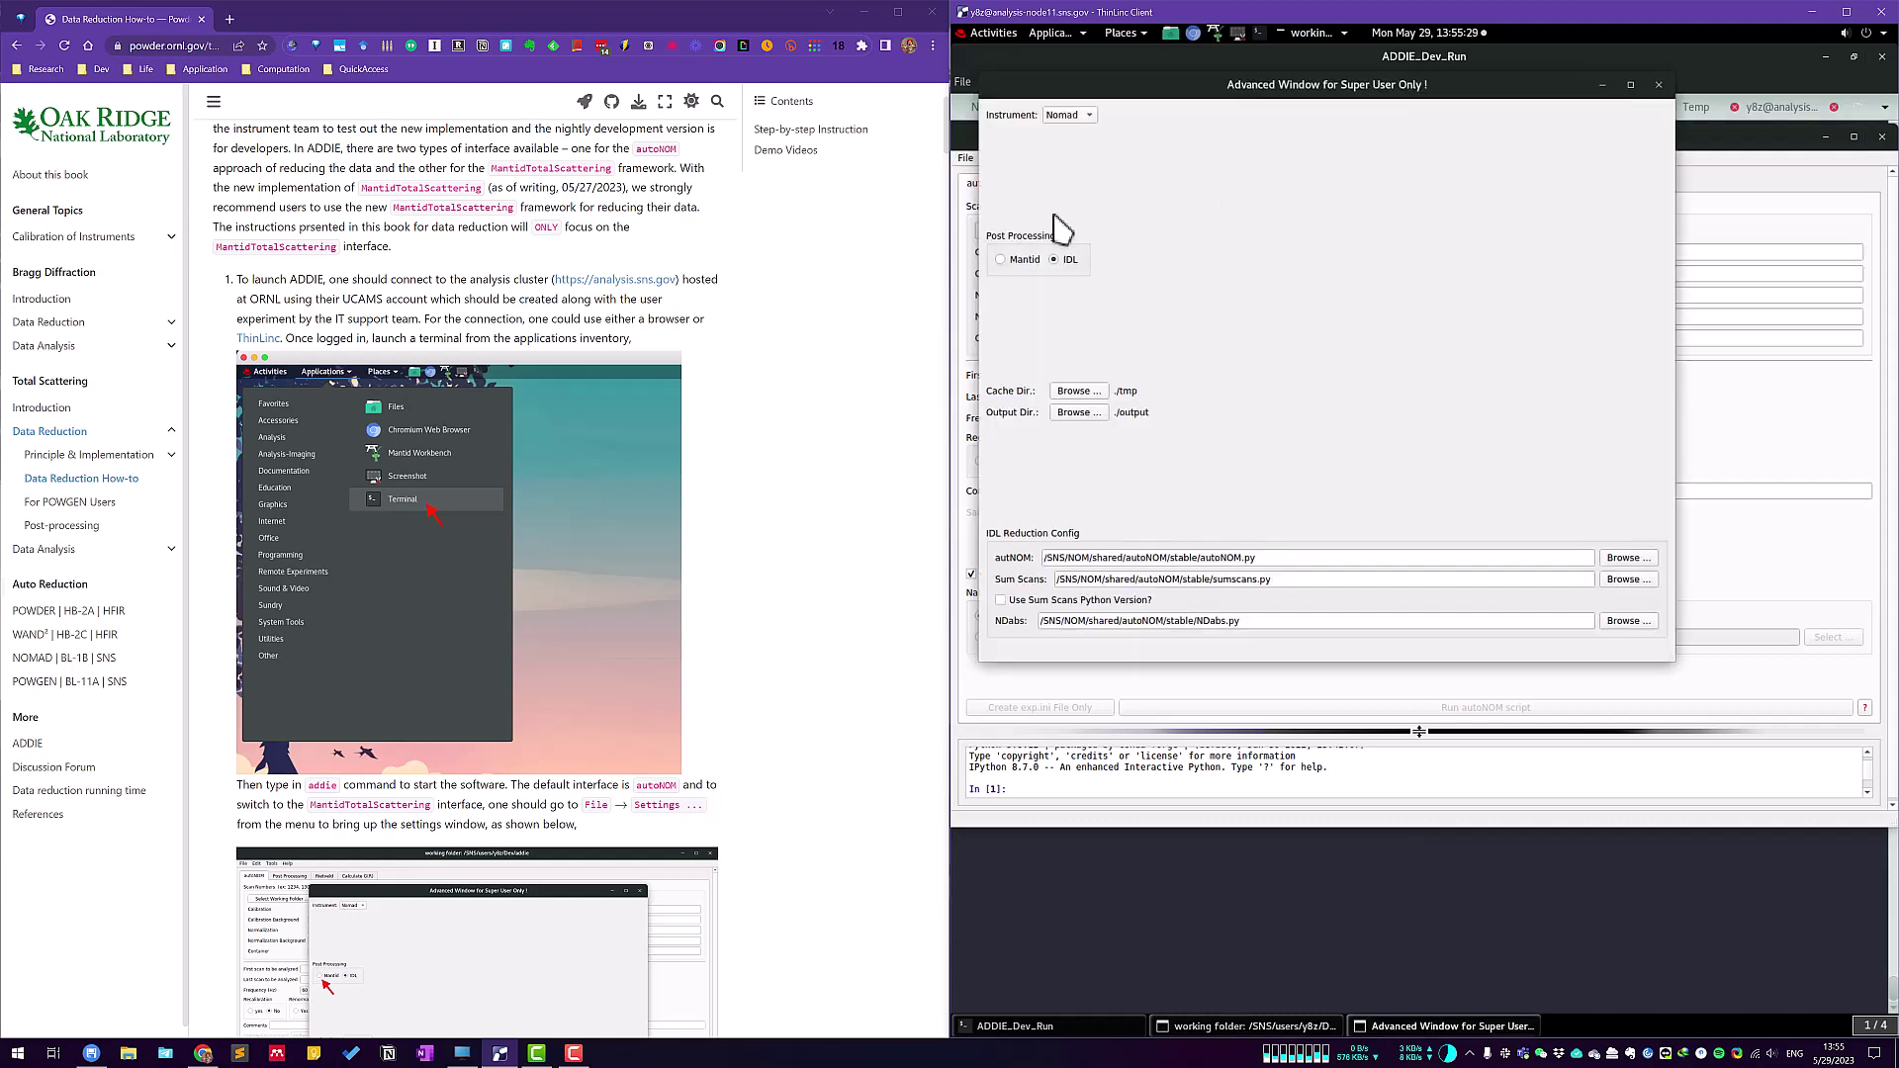
left_click(1023, 263)
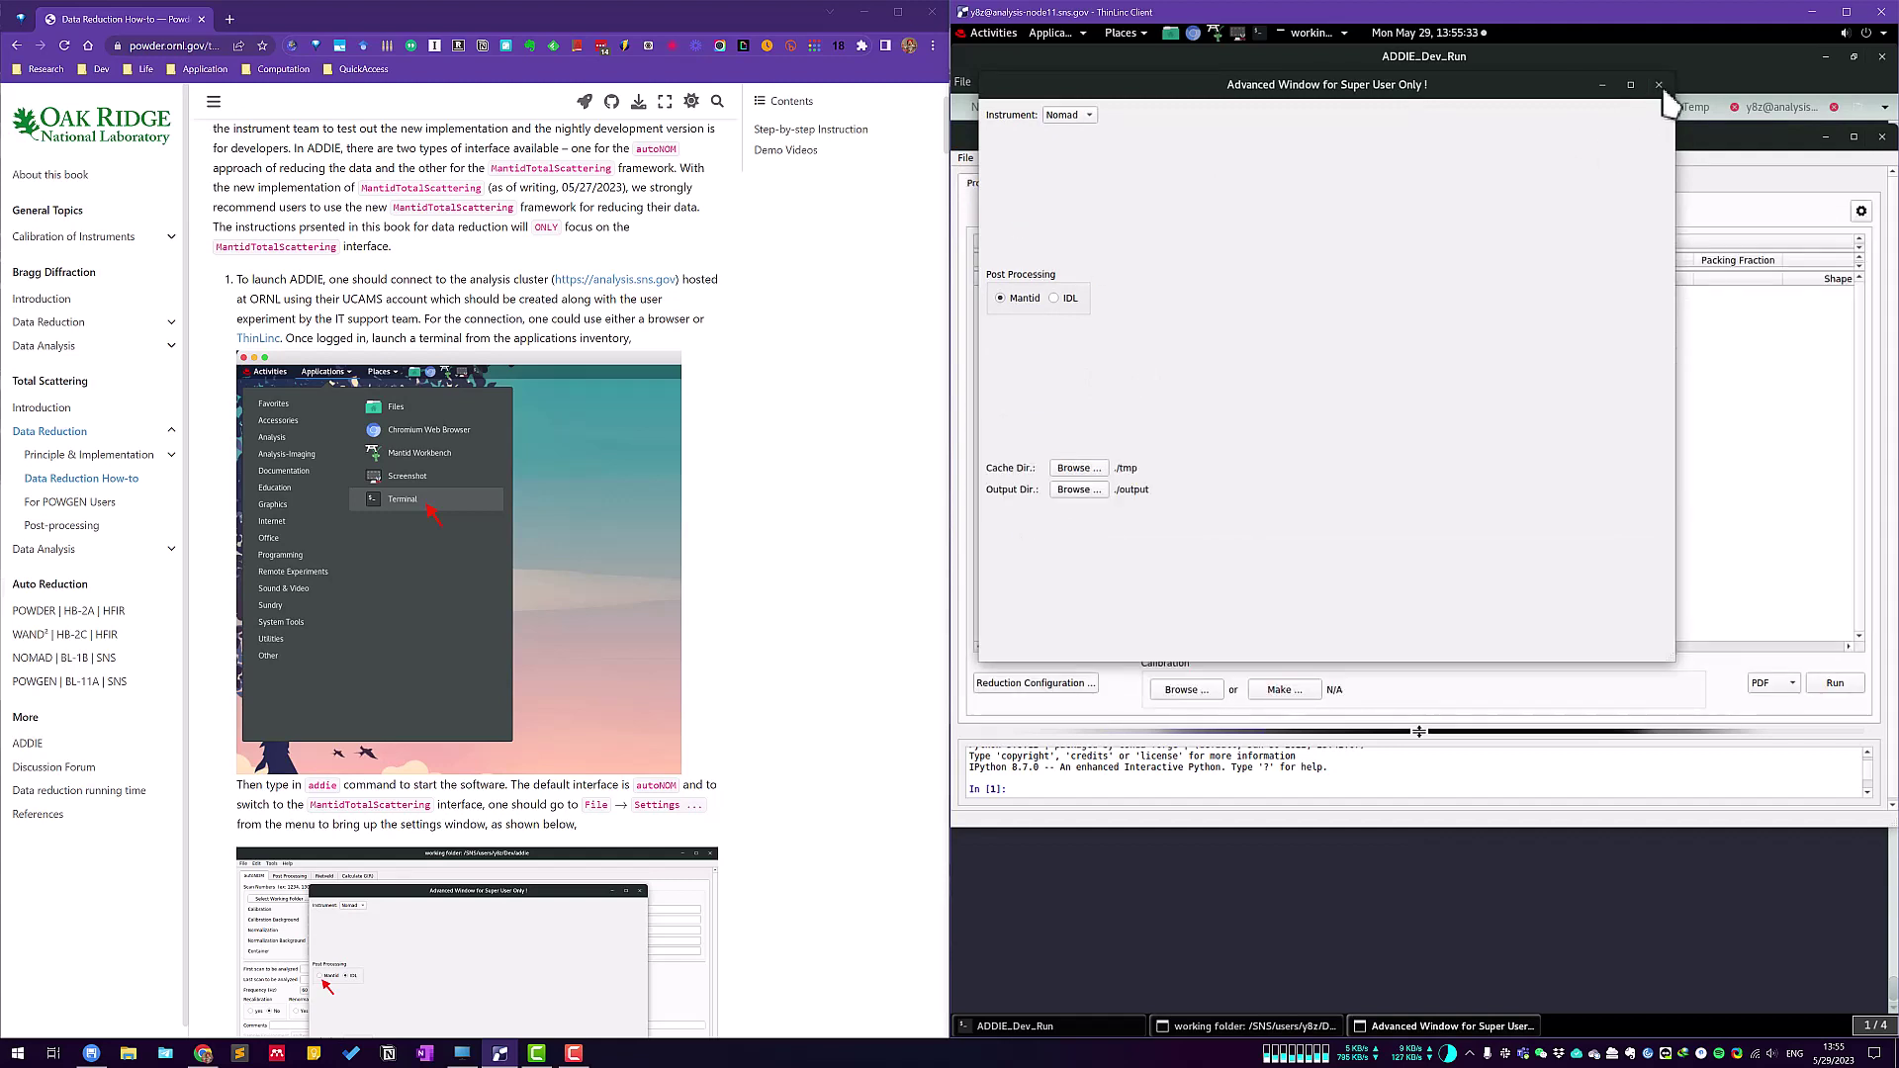
left_click(1659, 85)
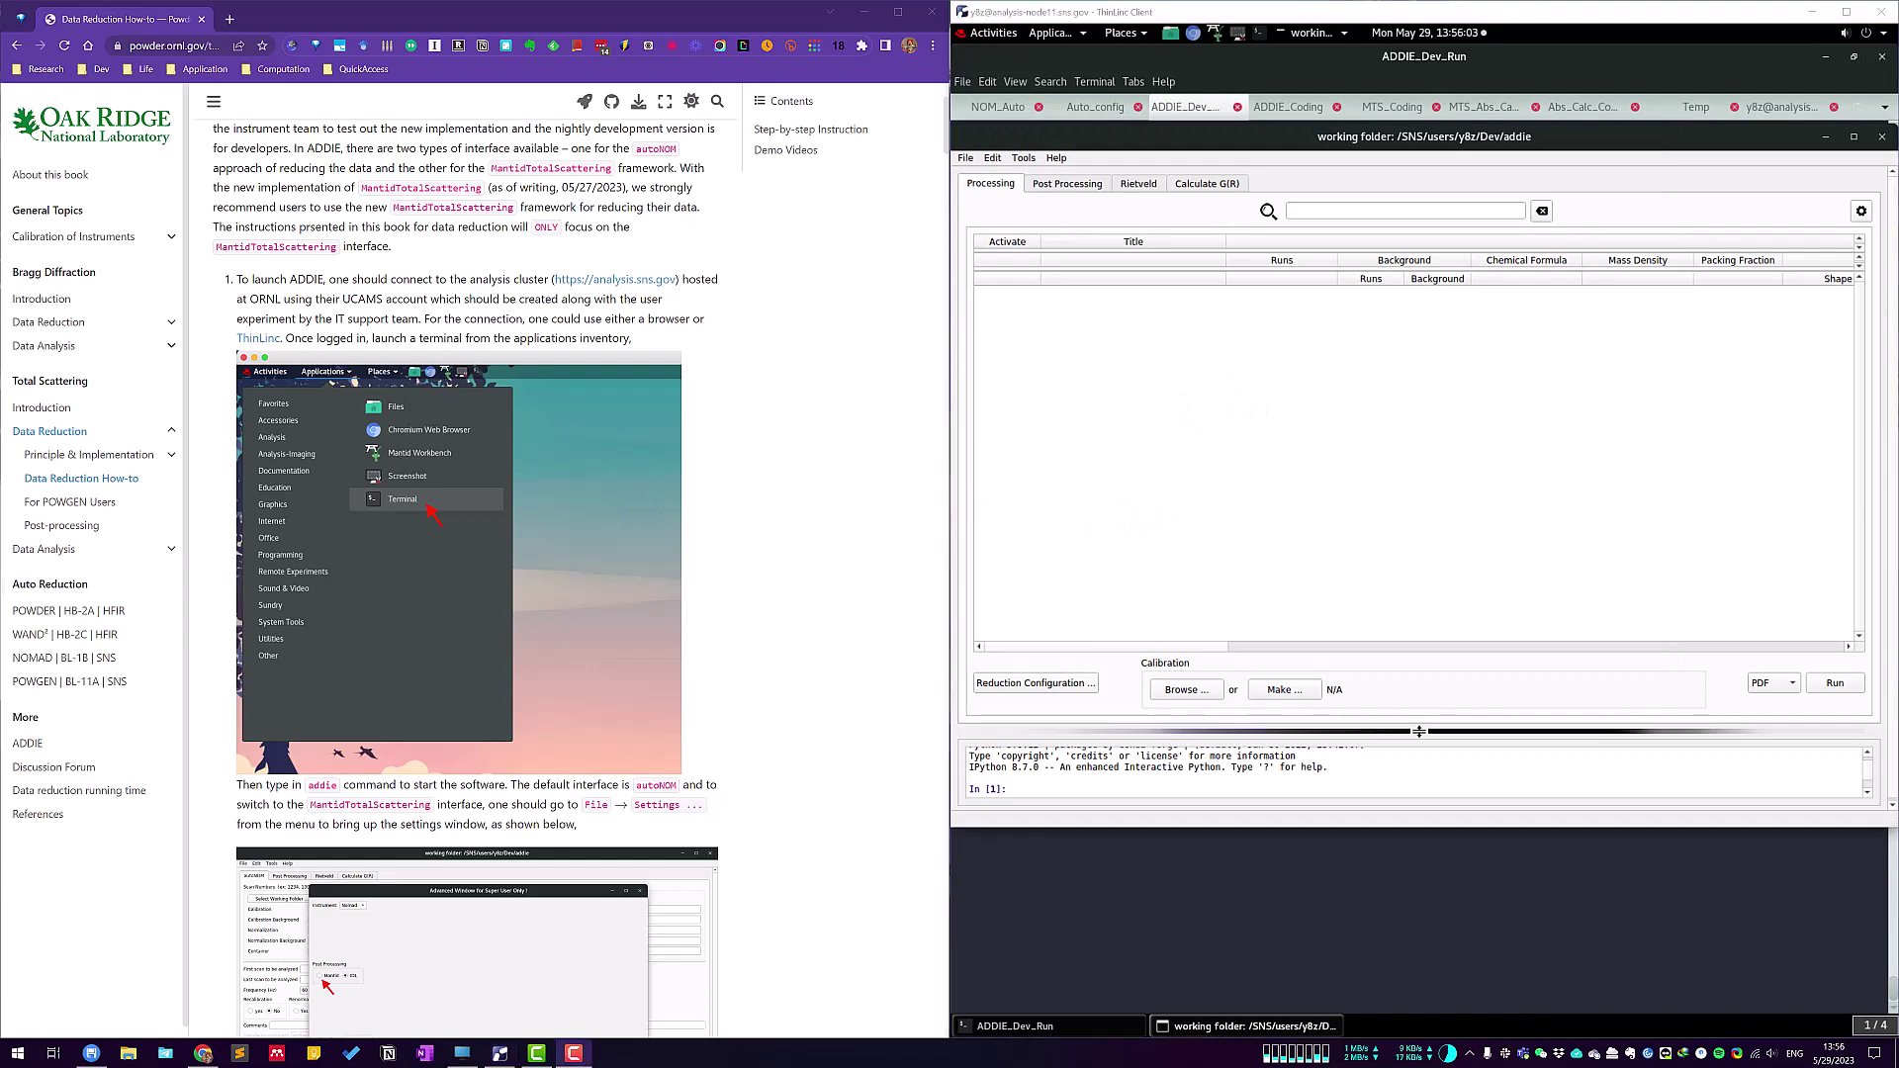
left_click_drag(1279, 154, 1284, 203)
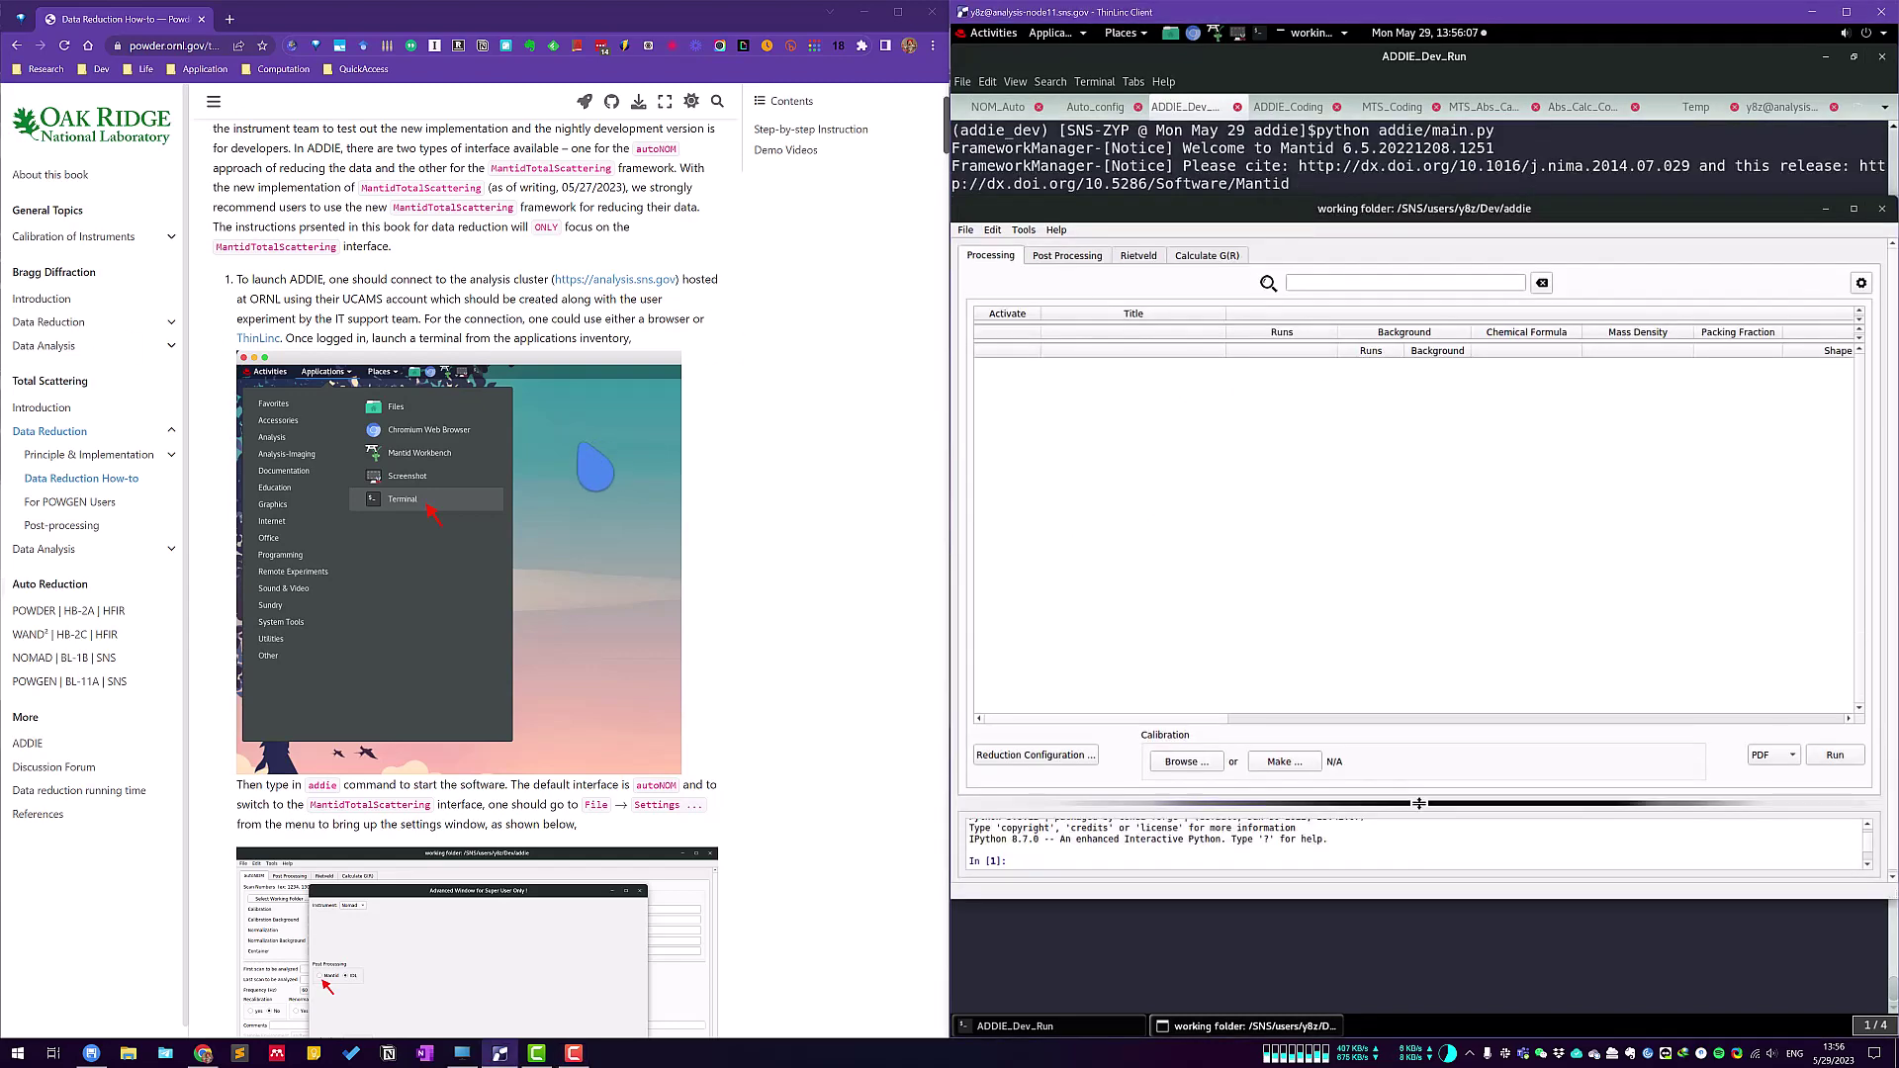
Examine the how-to guide's instructions on the Mantid interface and on populating the table from an IPTS.
scroll(796, 491, "down", 4)
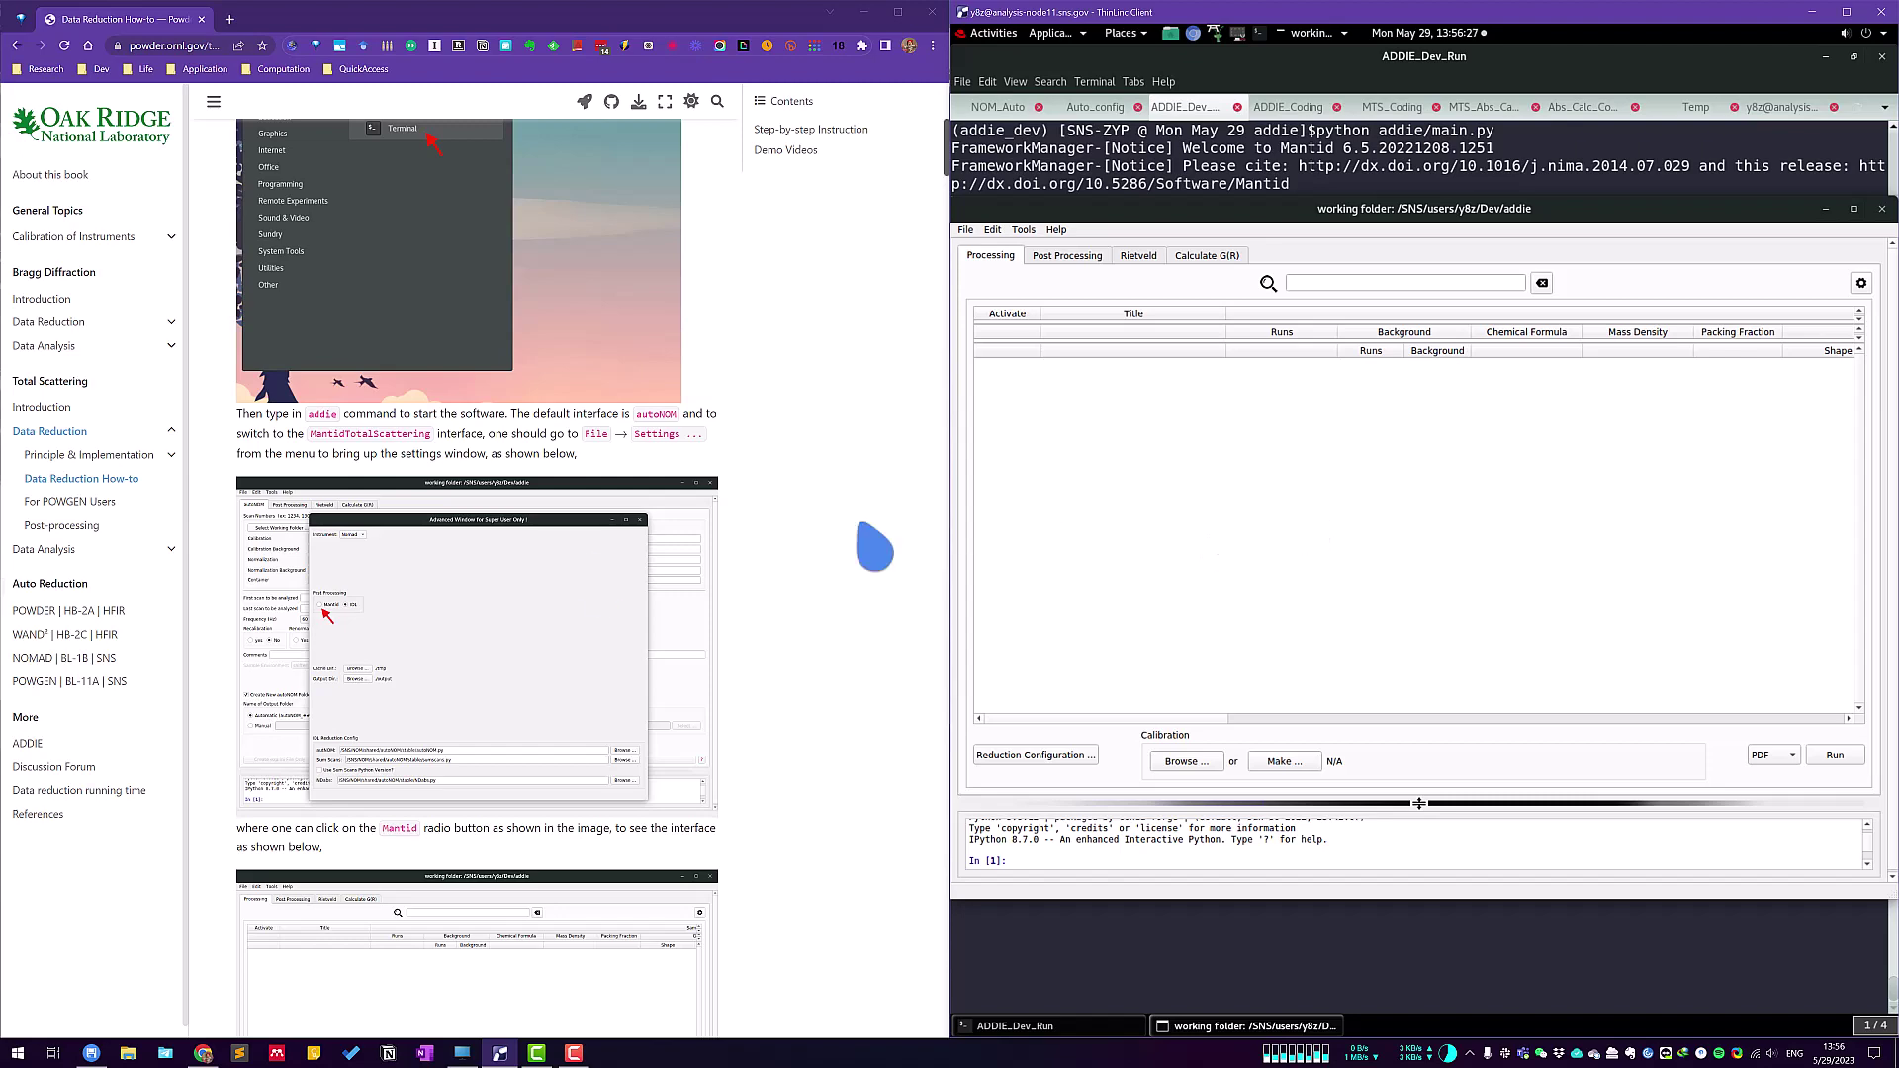
scroll(600, 582, "down", 2)
scroll(598, 603, "up", 4)
scroll(604, 579, "down", 9)
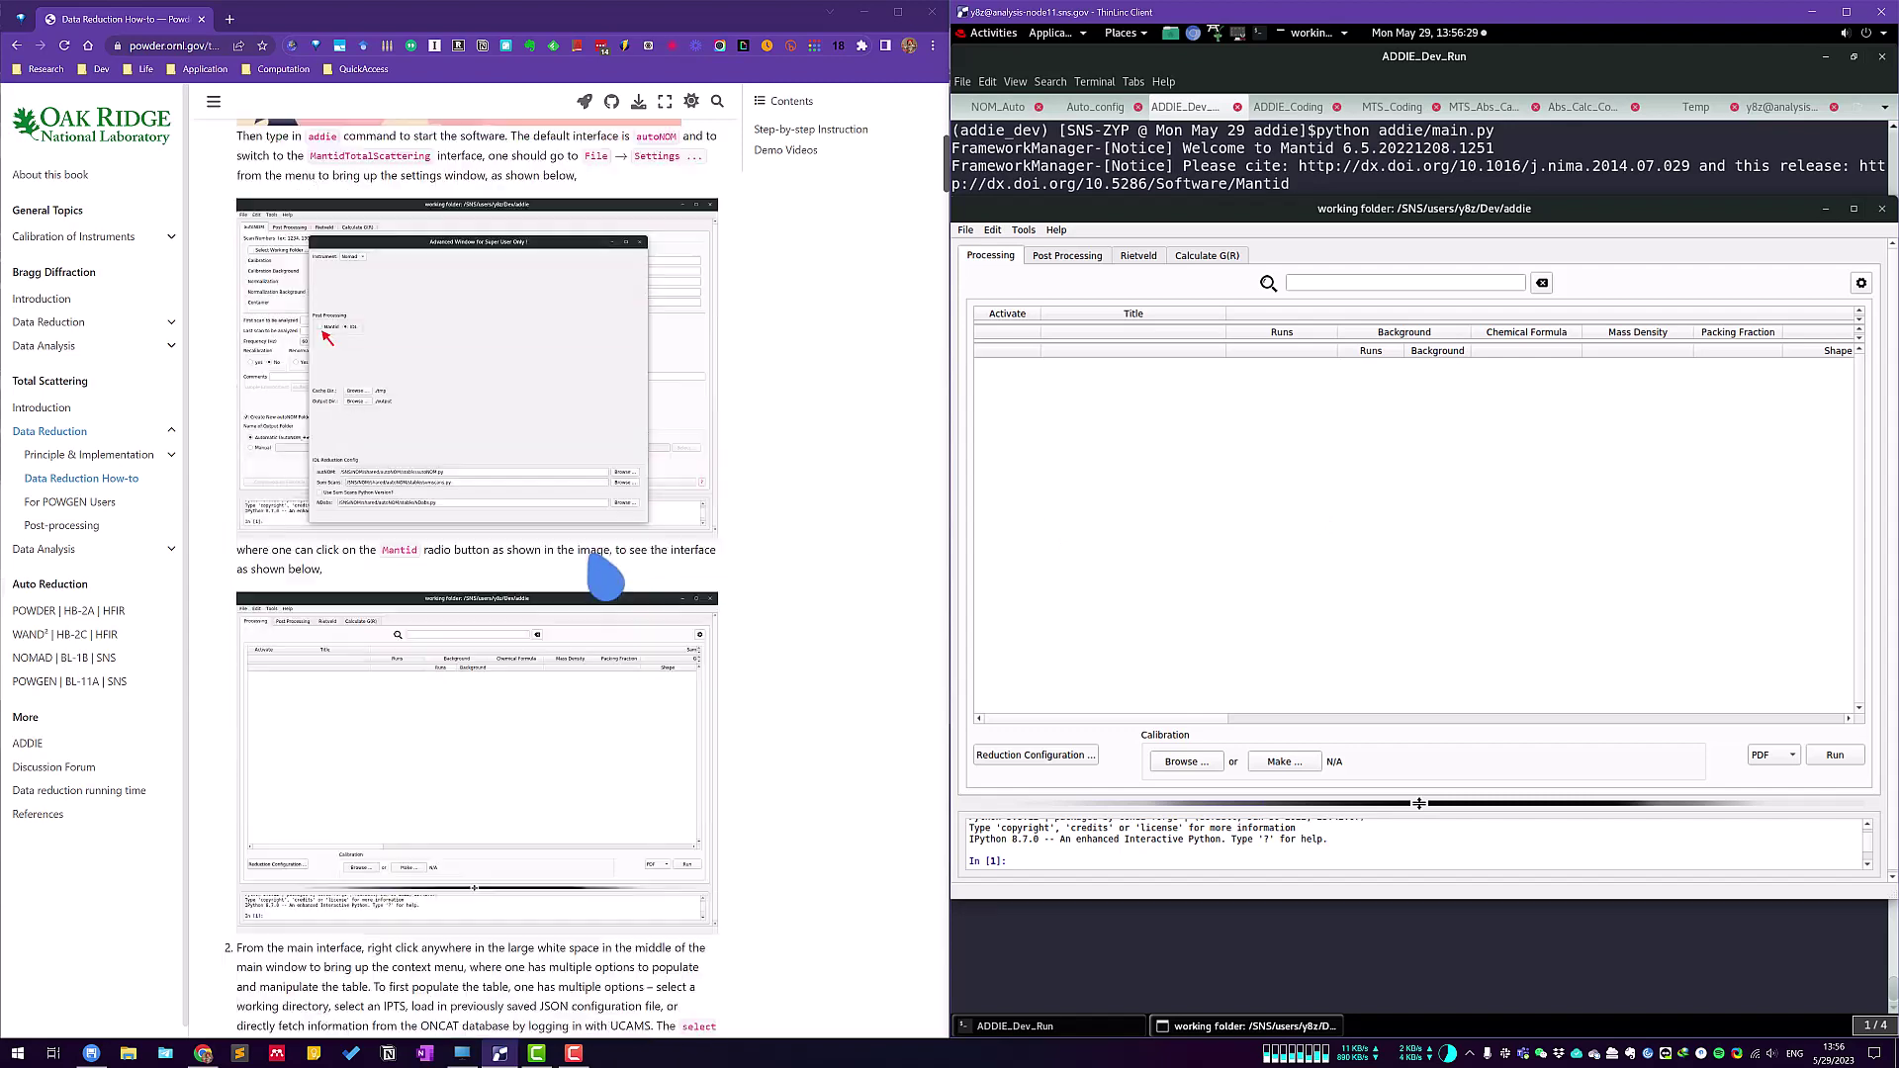
left_click_drag(237, 483, 571, 593)
left_click(571, 593)
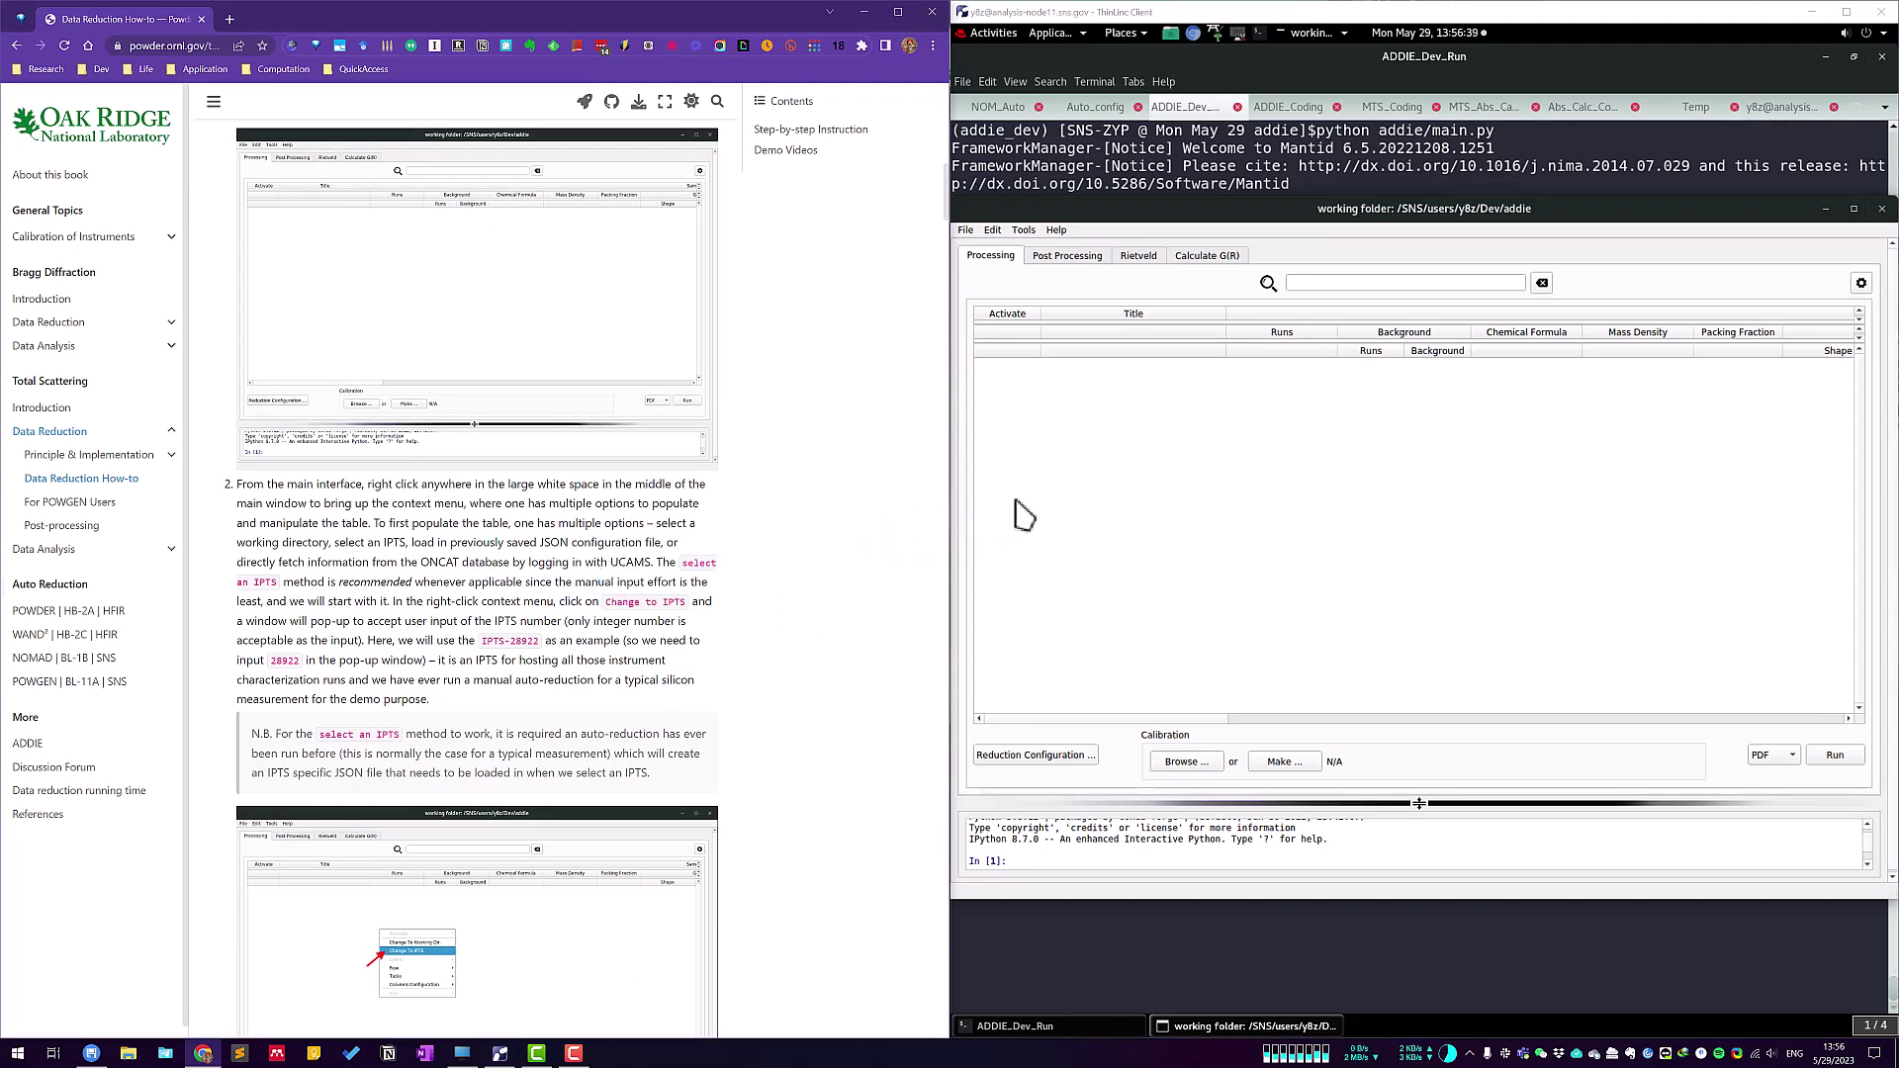
Populate the processing table by changing to IPTS 28922.
left_click(1256, 466)
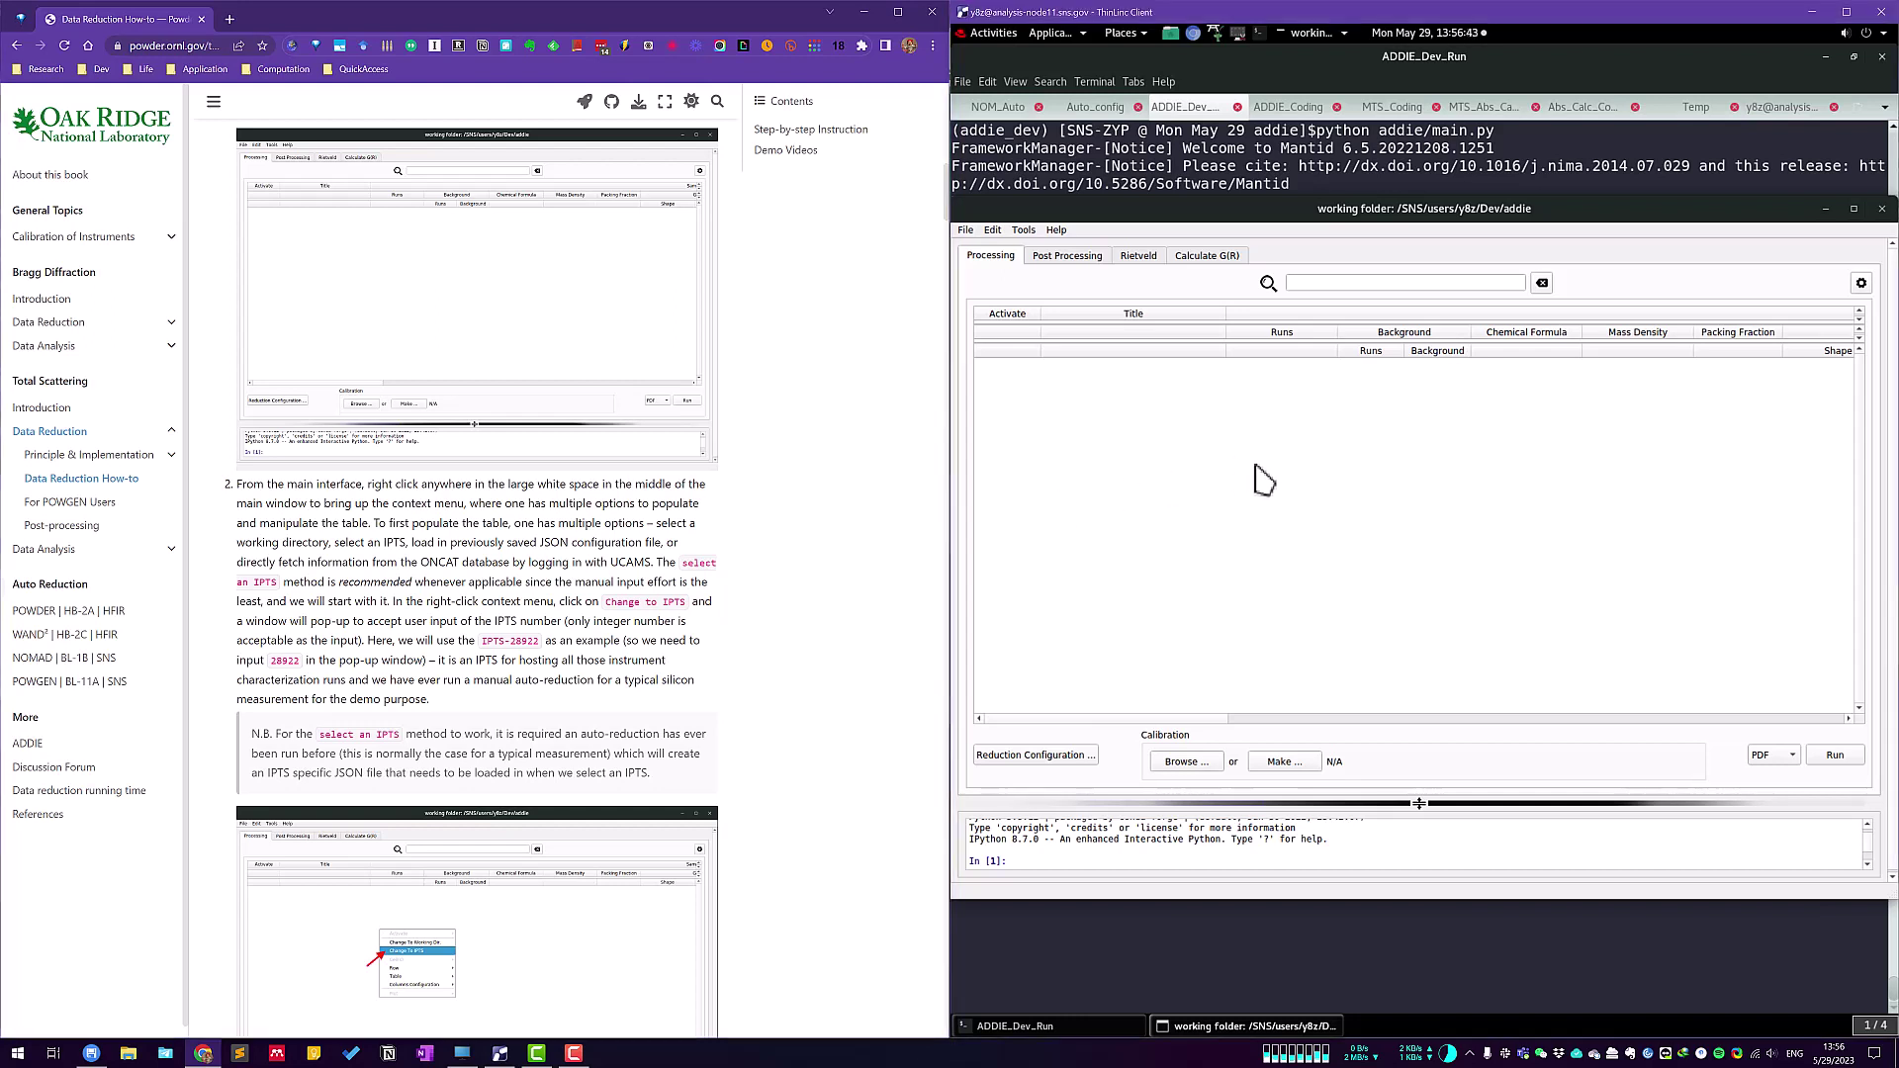
right_click(1255, 466)
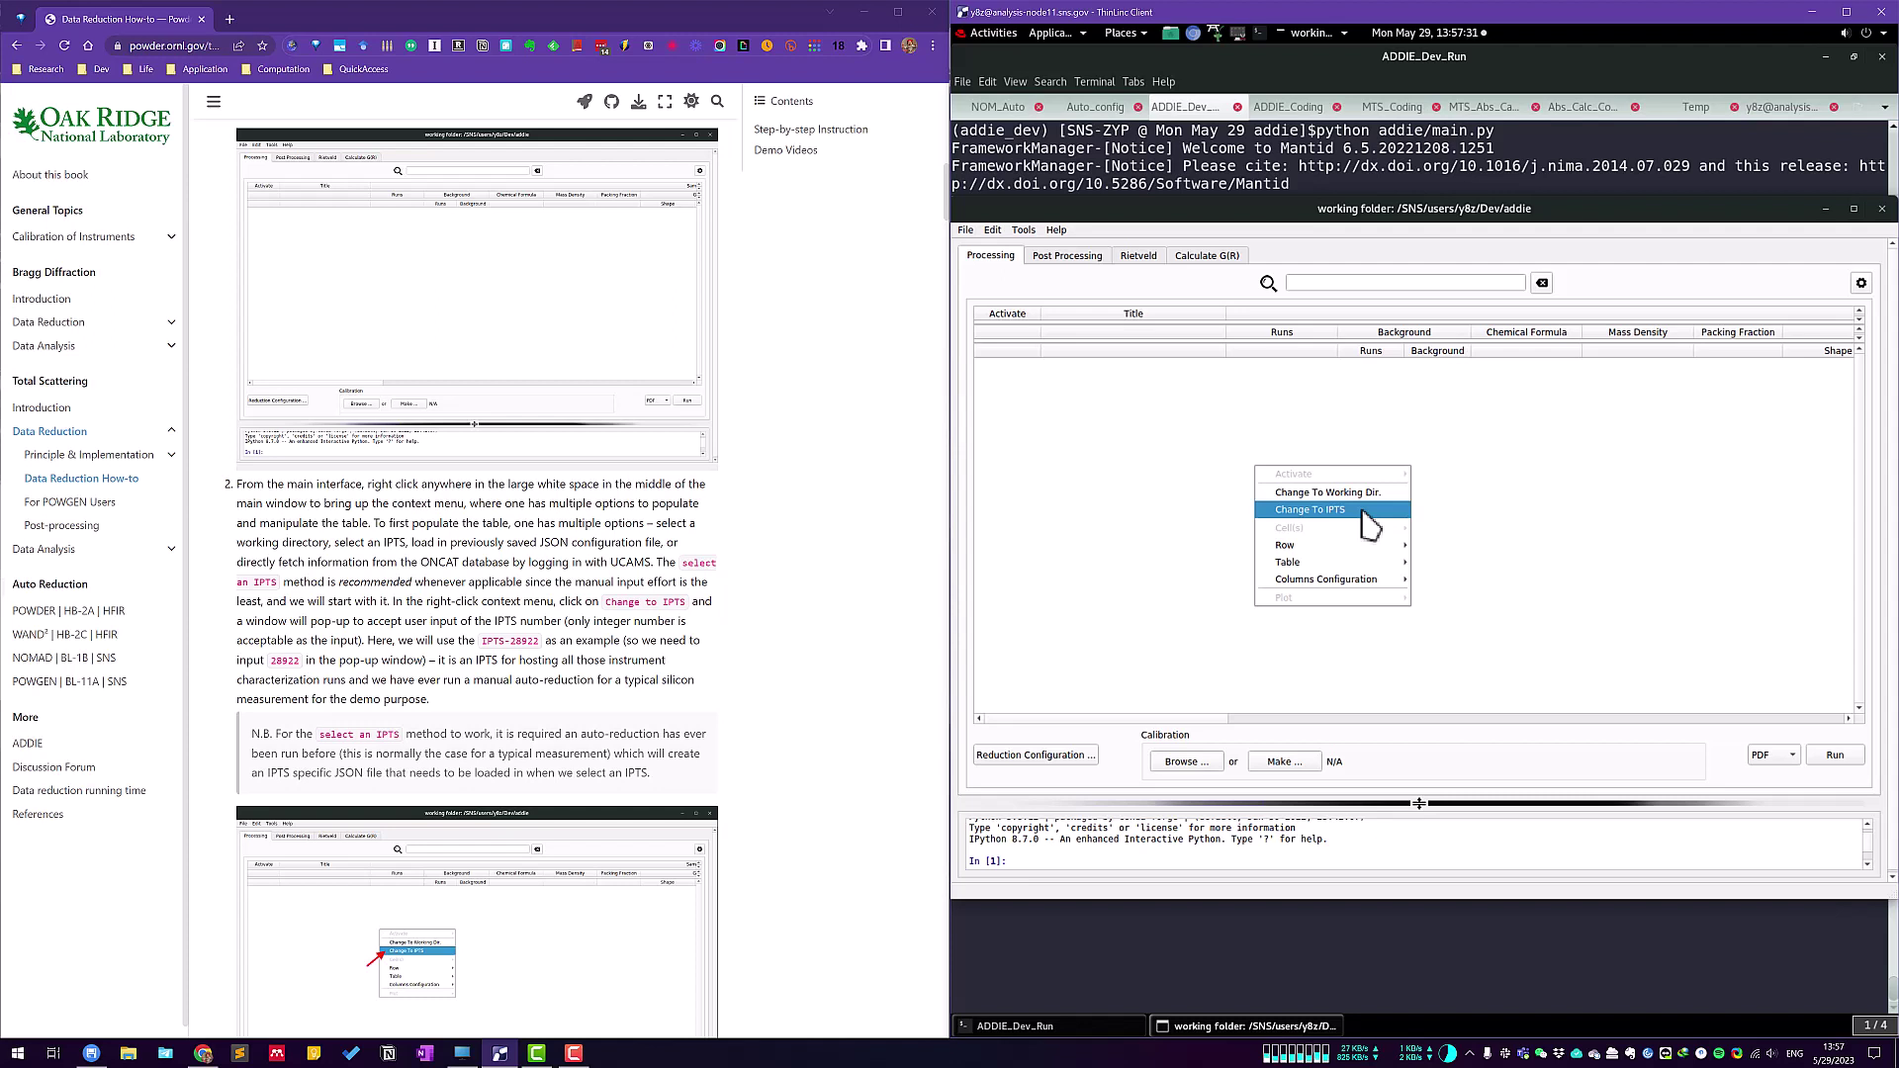
left_click(1365, 512)
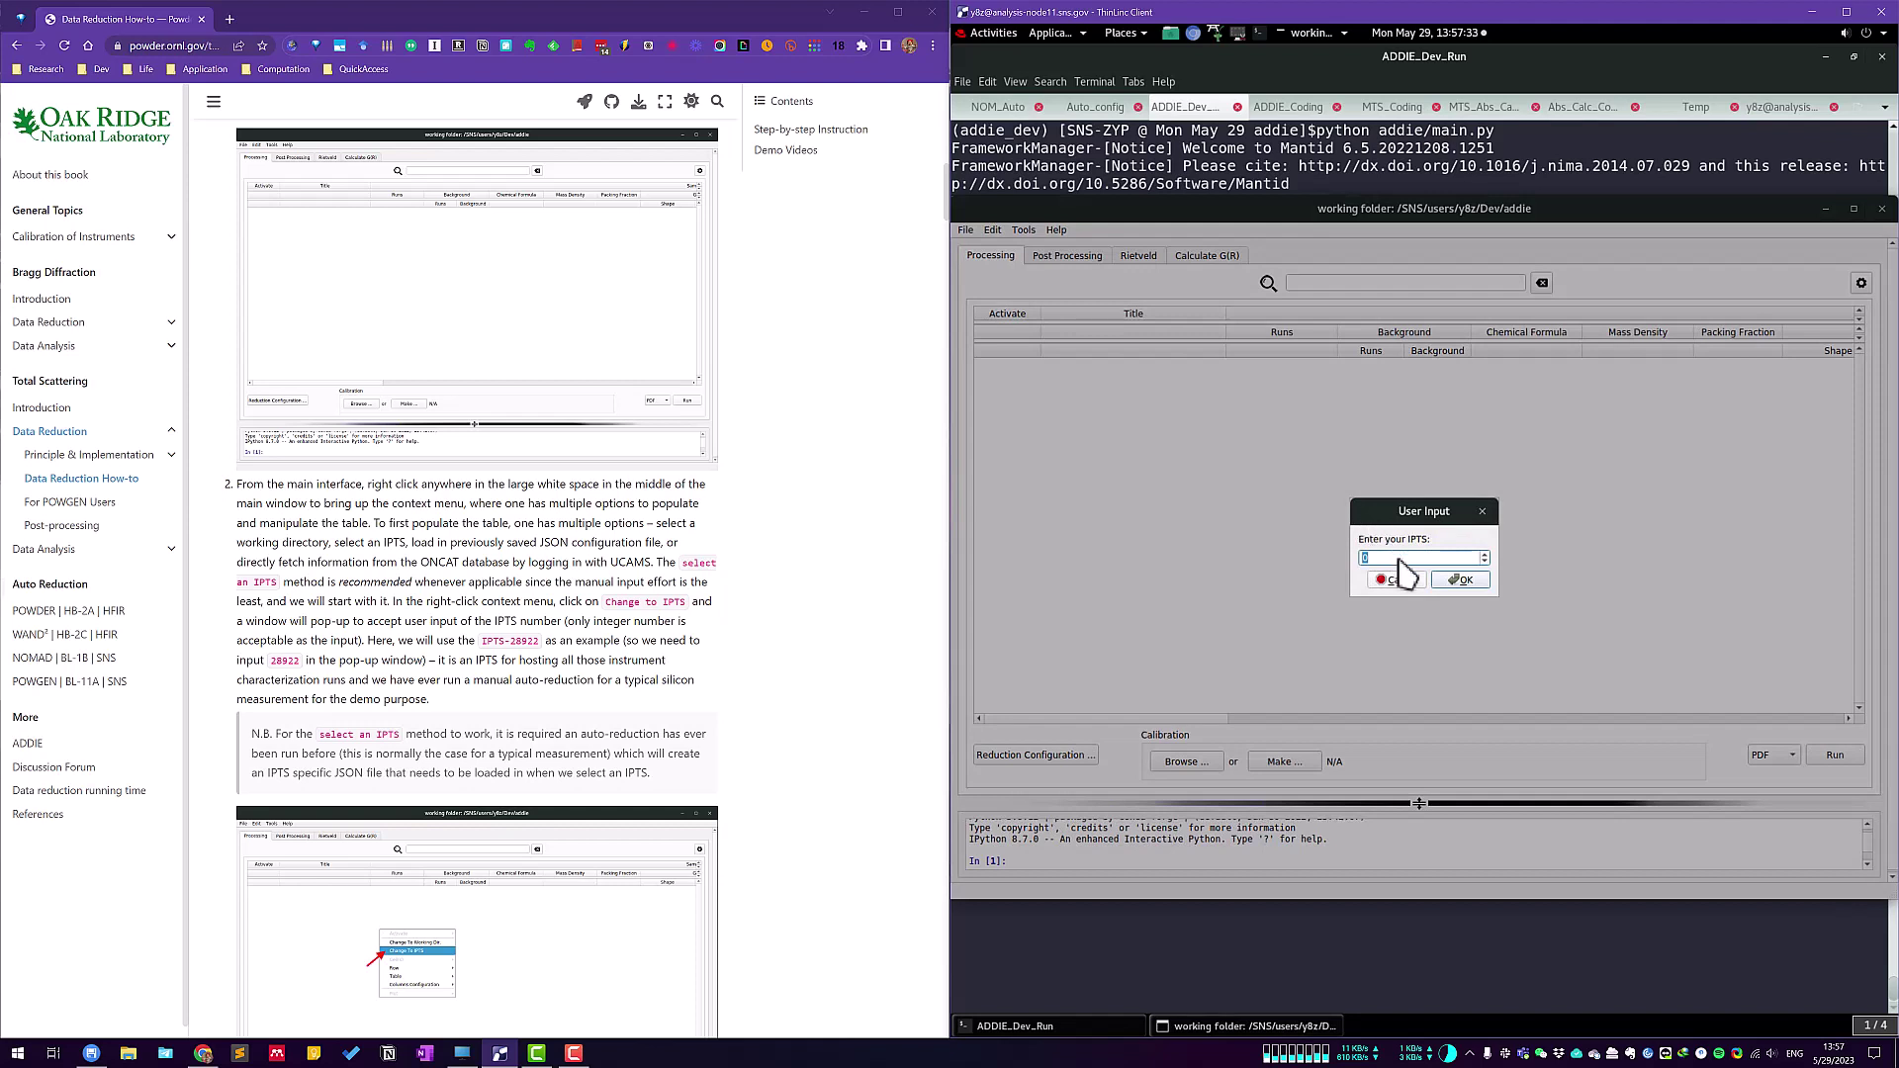
type("28922")
left_click_drag(1394, 557, 1359, 557)
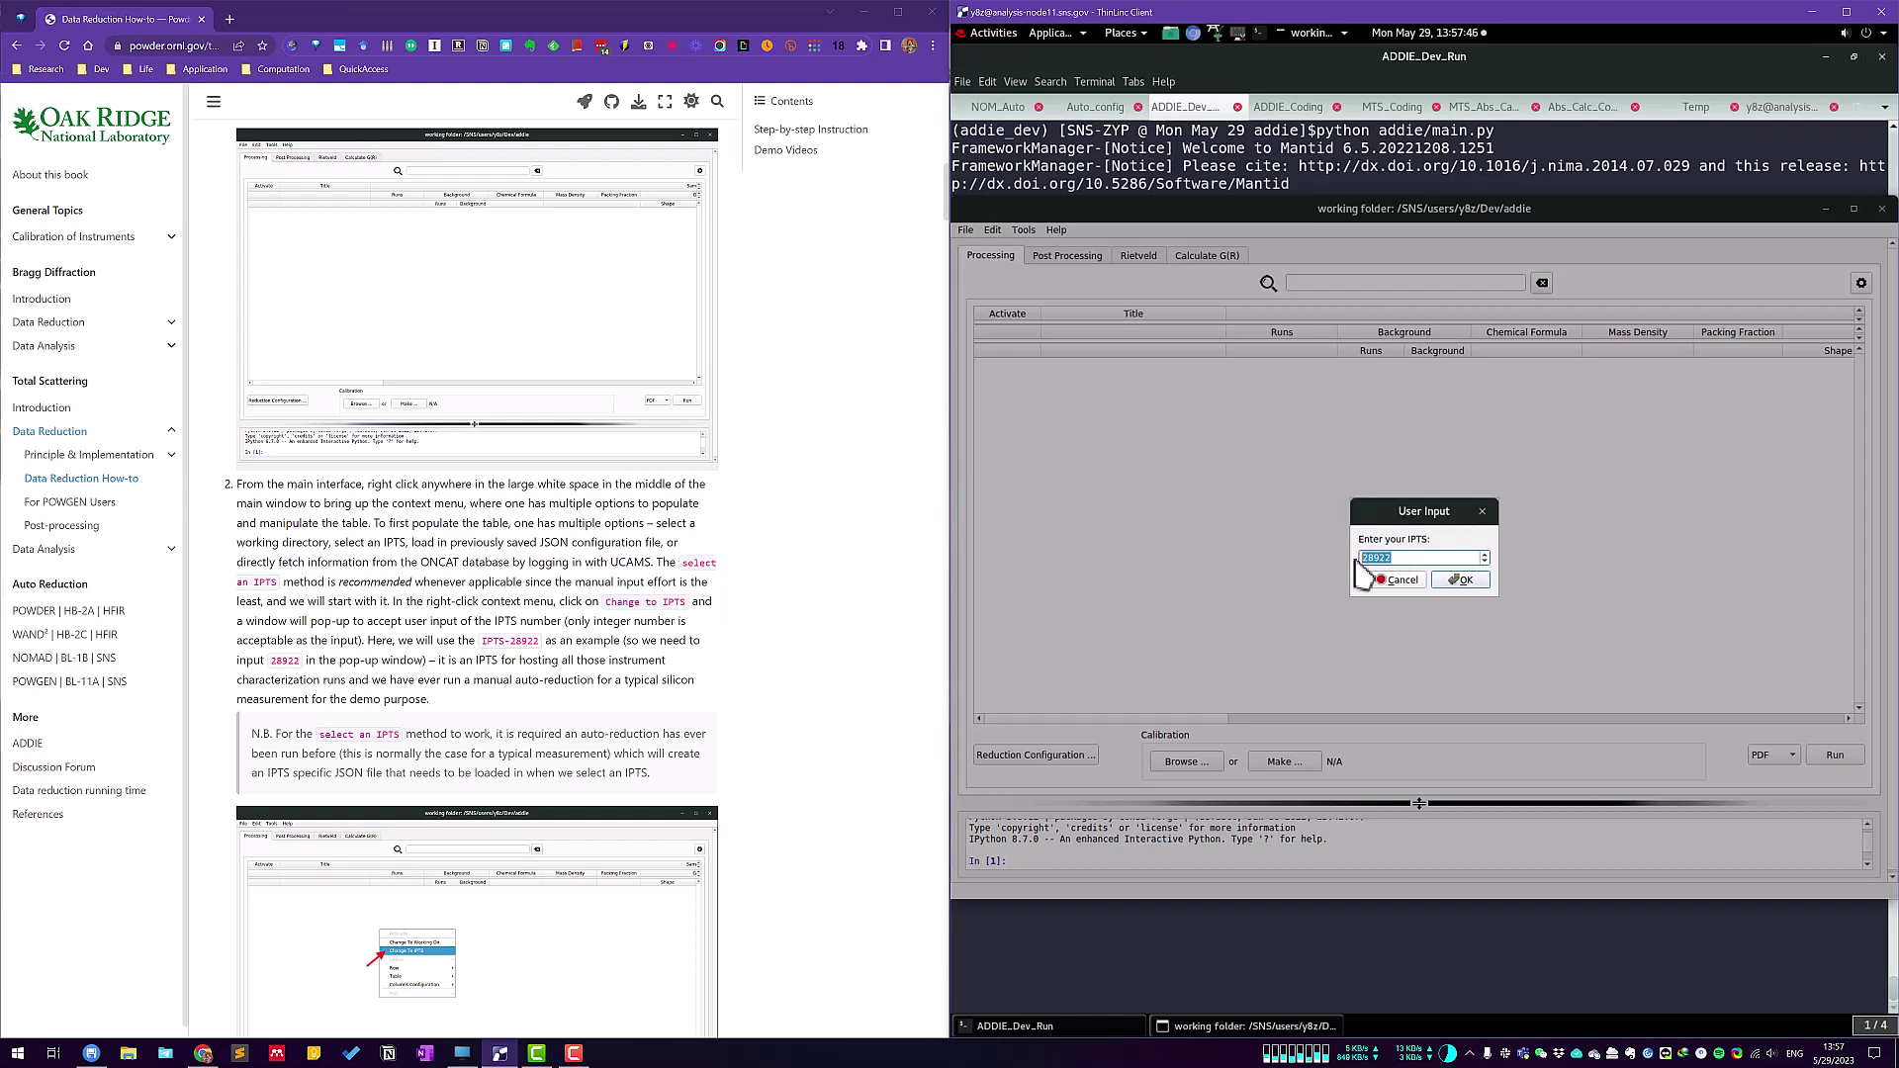
left_click(1468, 579)
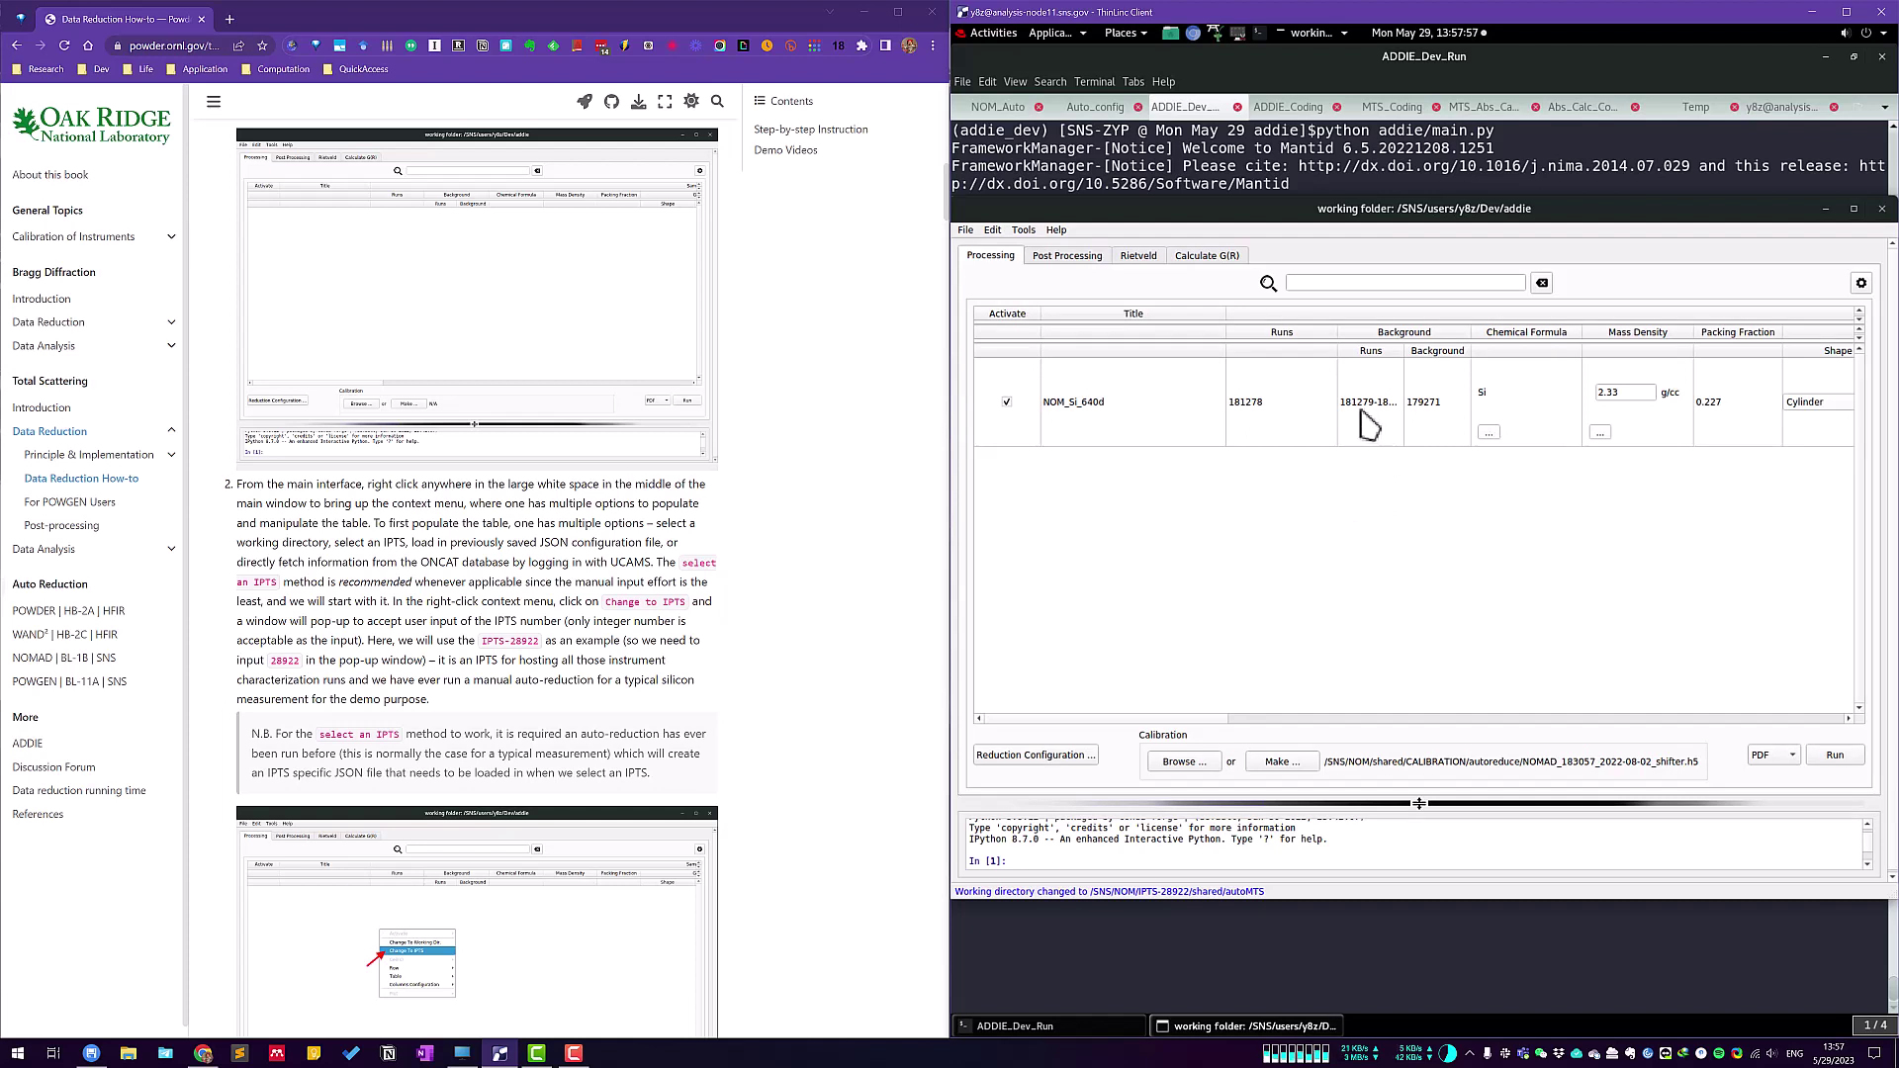
Select the NOM_Si_640d title cell and deselect it, and clear the populated processing table.
left_click(1130, 415)
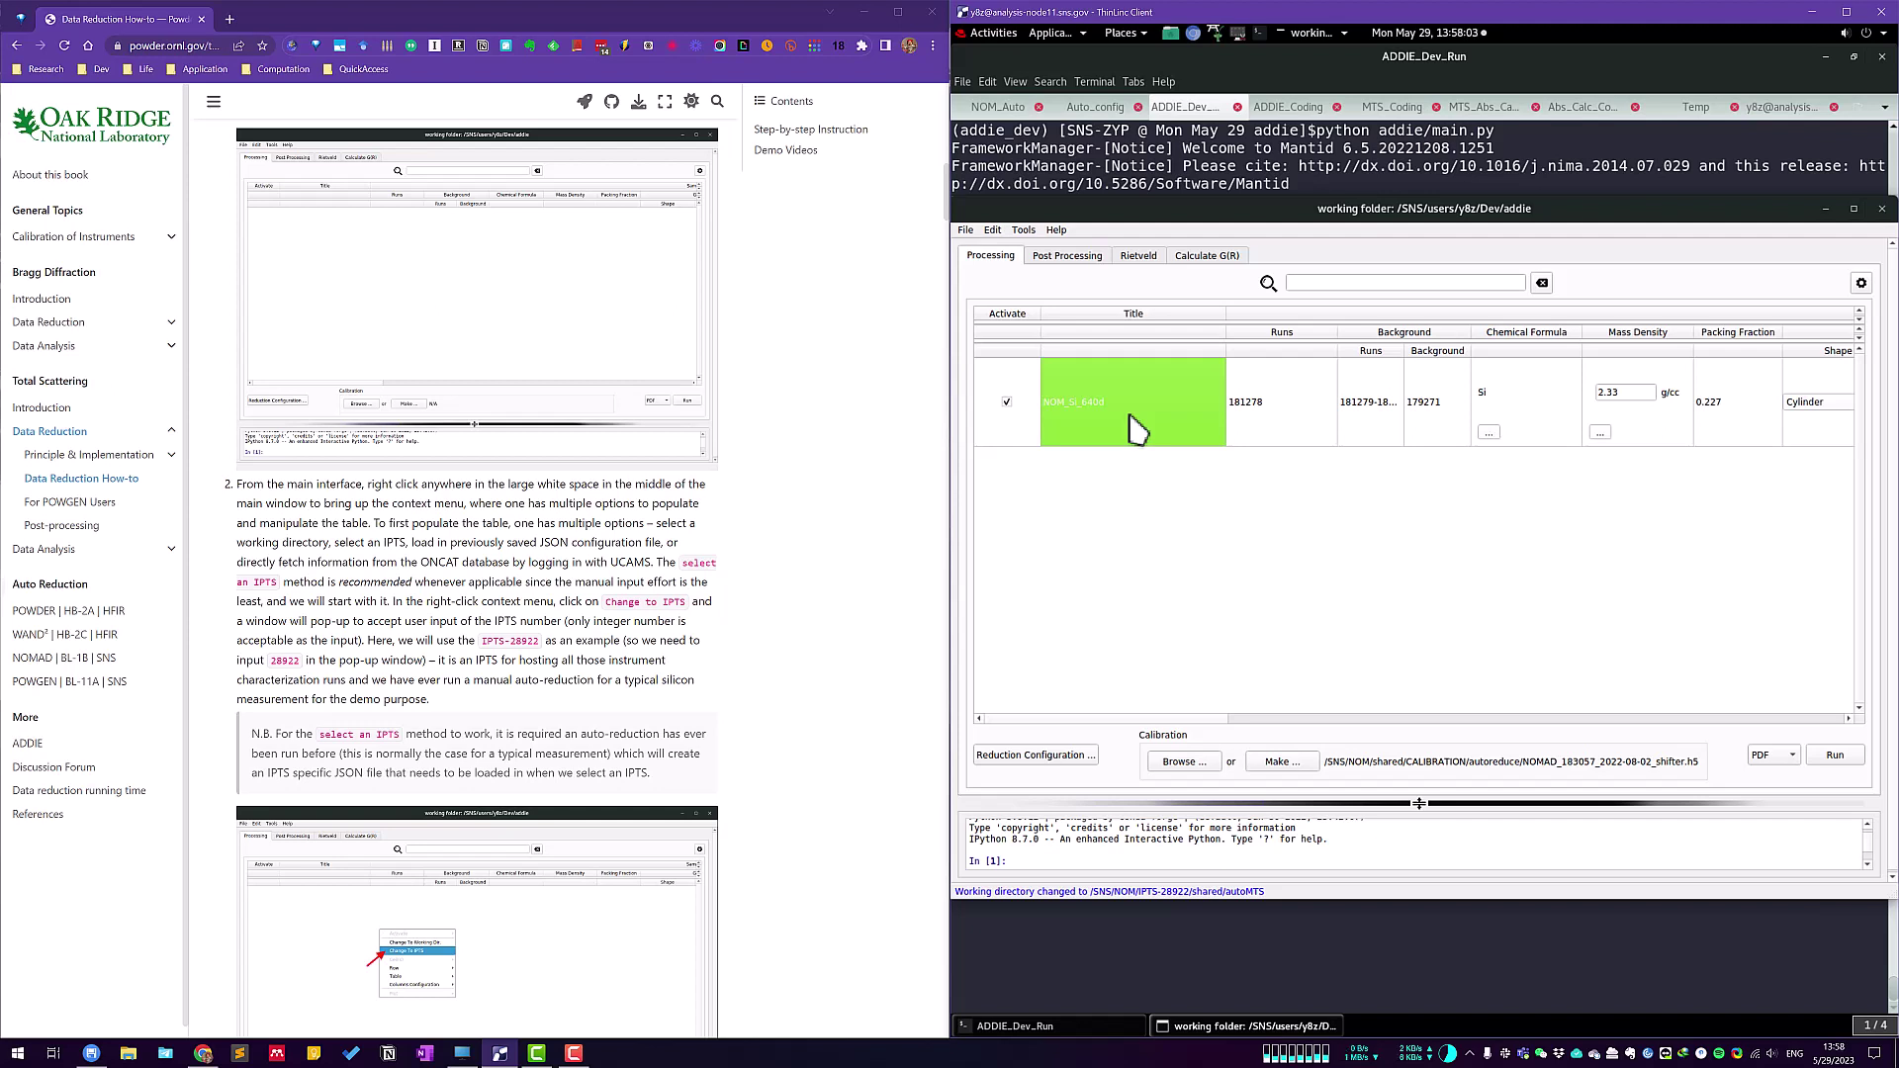
left_click(1153, 547)
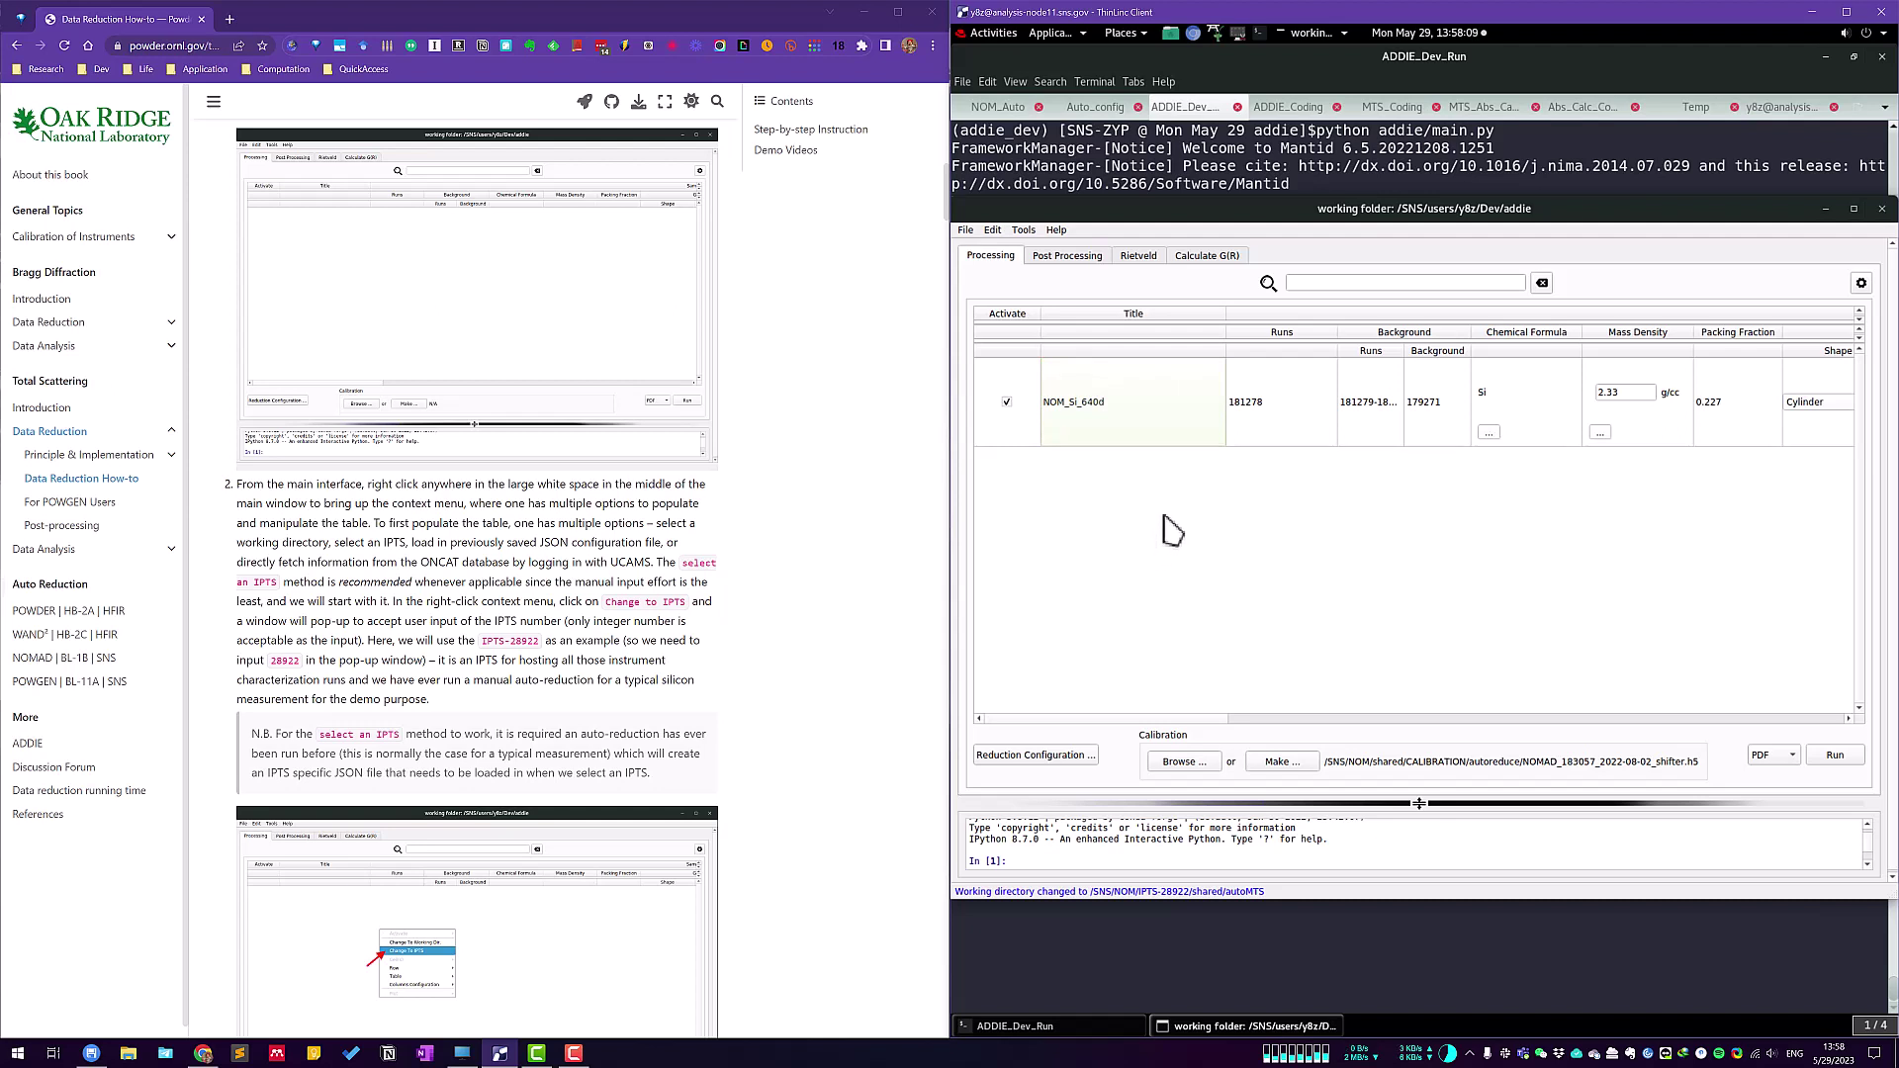
right_click(1166, 517)
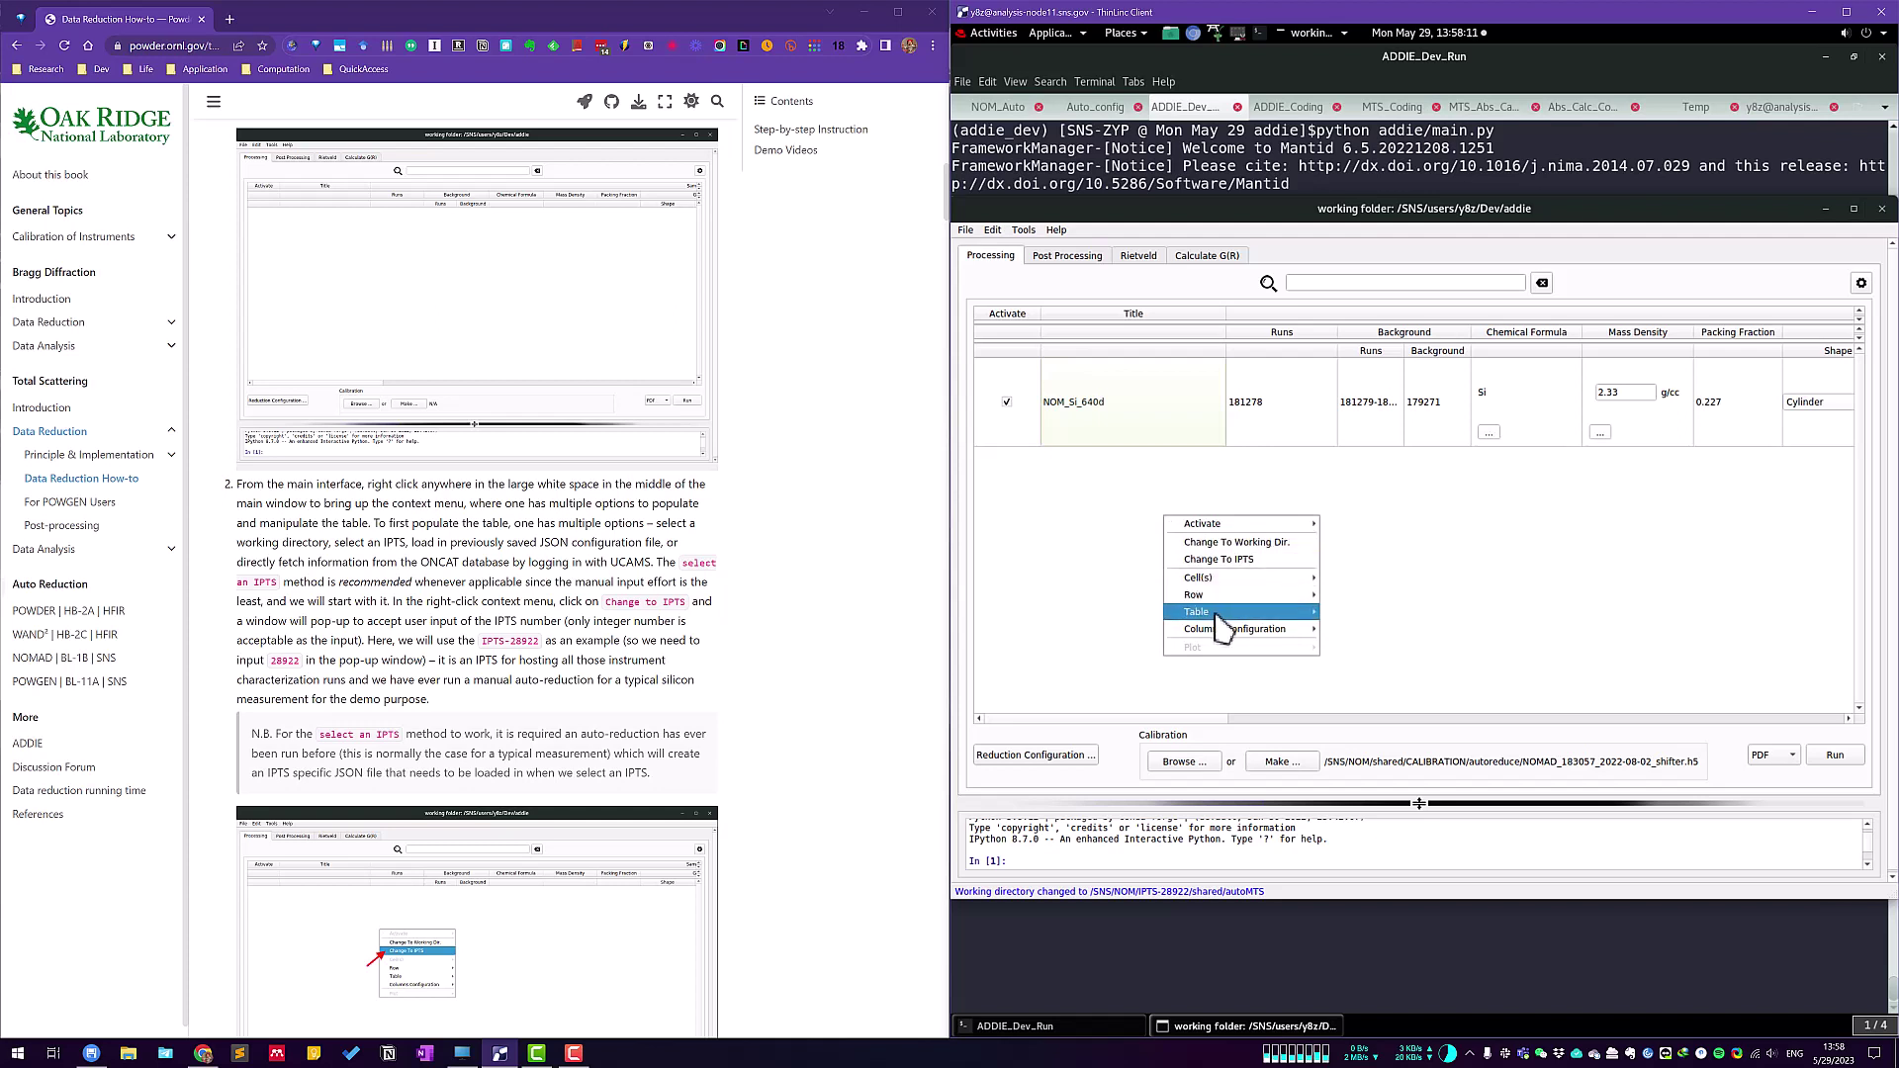
mouse_move(1218, 613)
left_click(1365, 664)
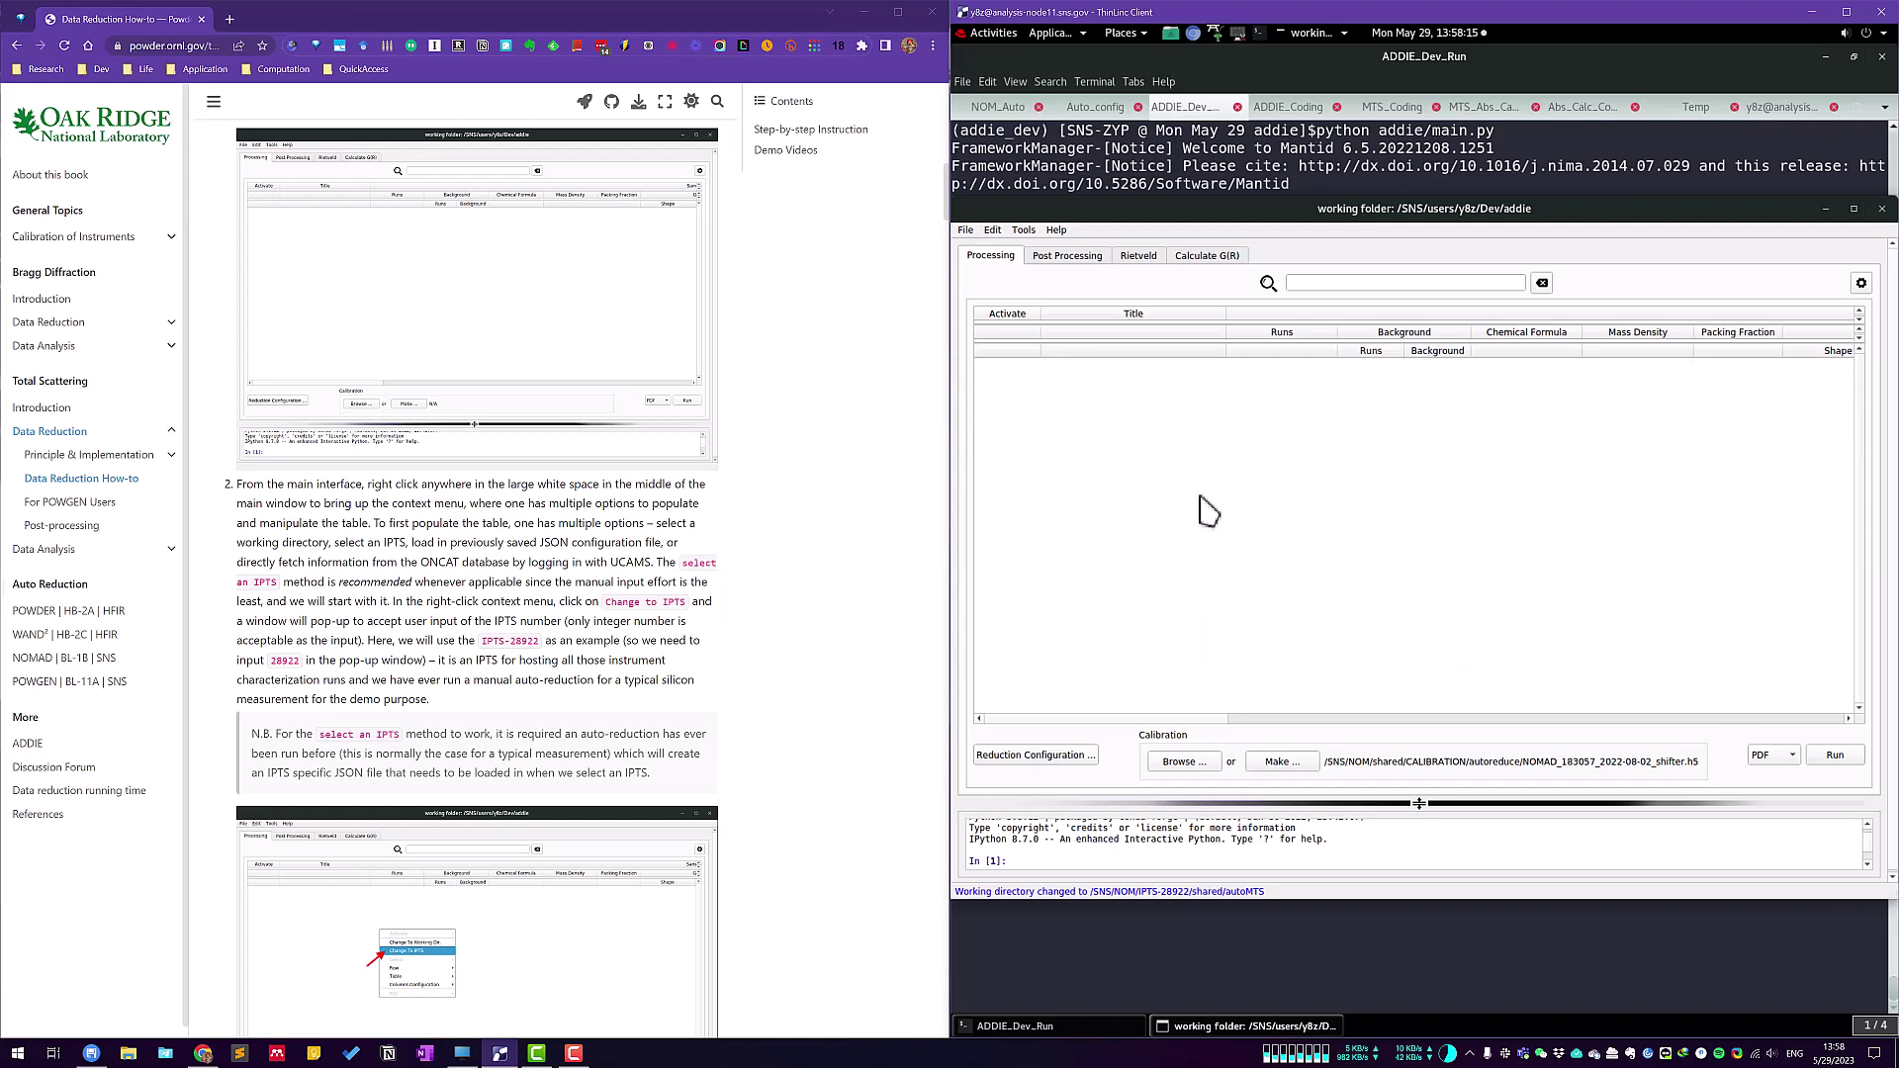
Populate the table by changing the working directory to /SNS/NOM/IPTS-28922/shared/autoMTS, following the guide's second method.
scroll(748, 571, "down", 3)
scroll(748, 572, "down", 10)
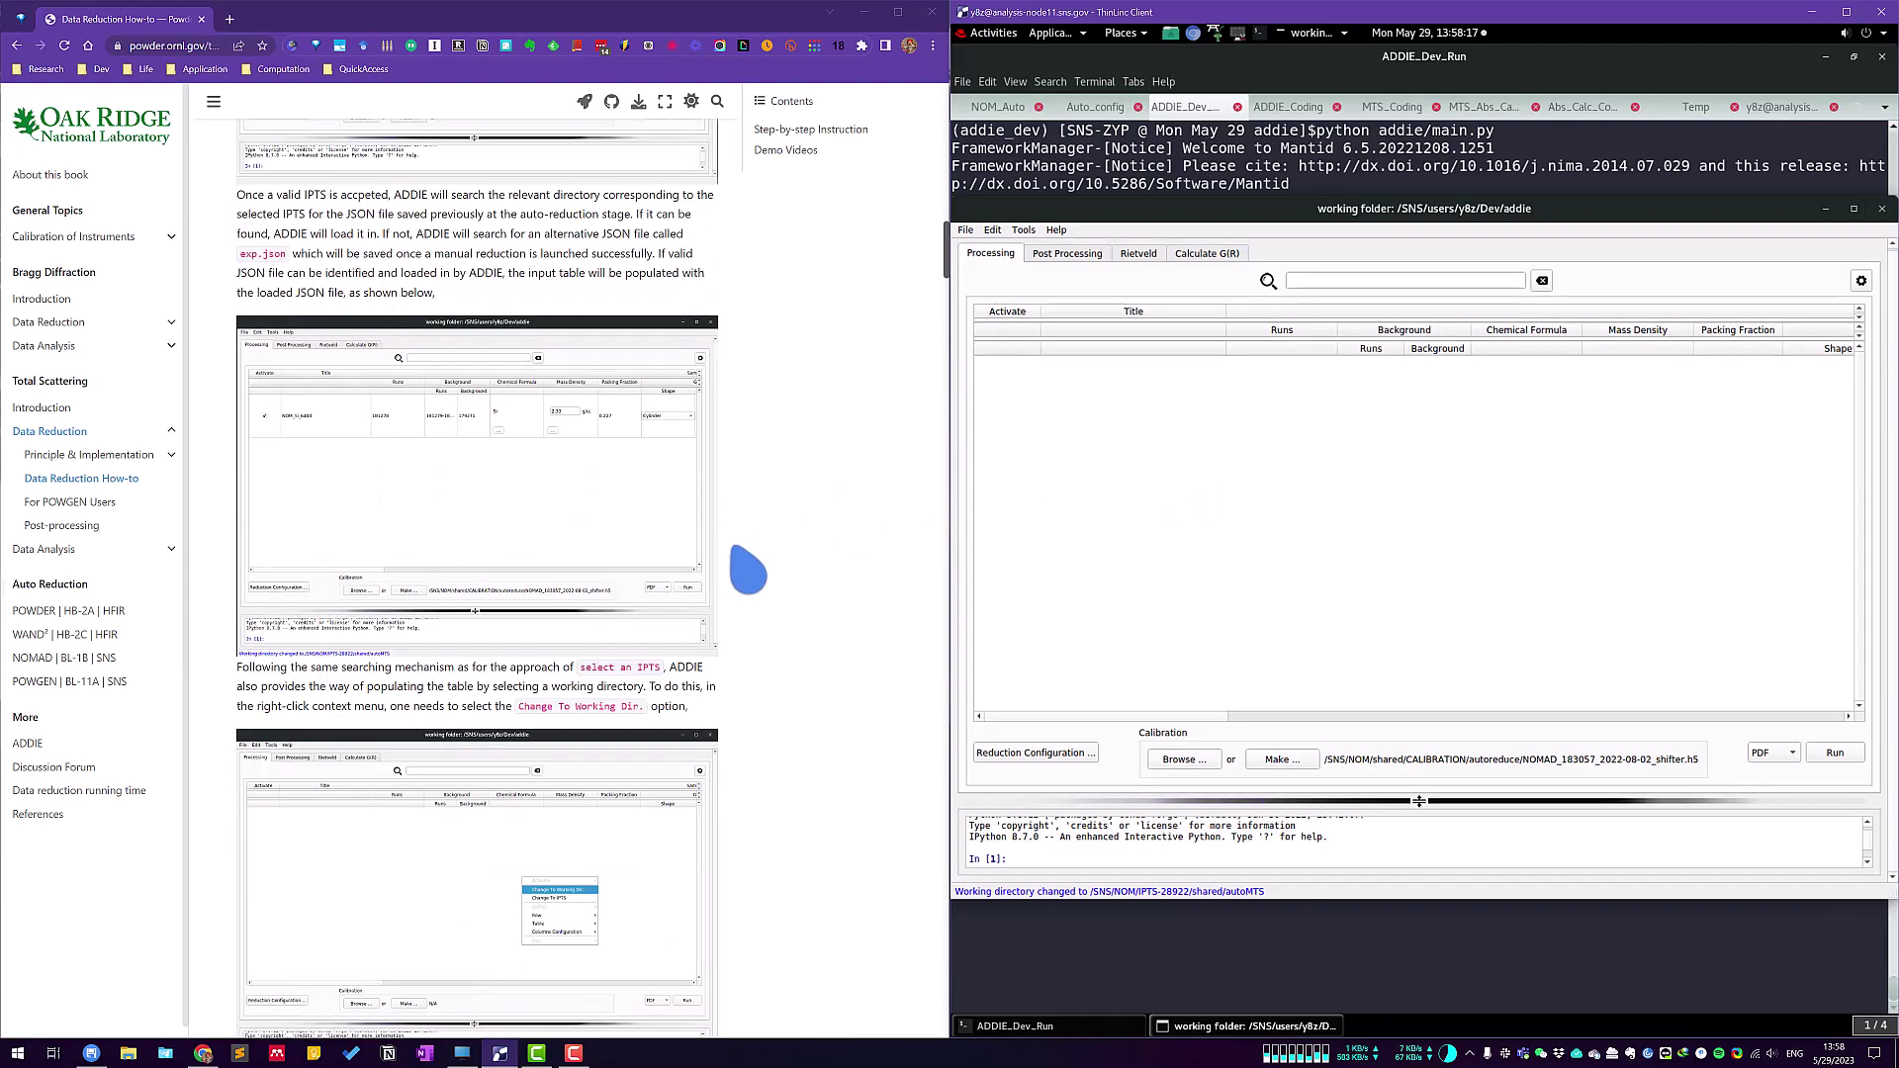
right_click(1299, 490)
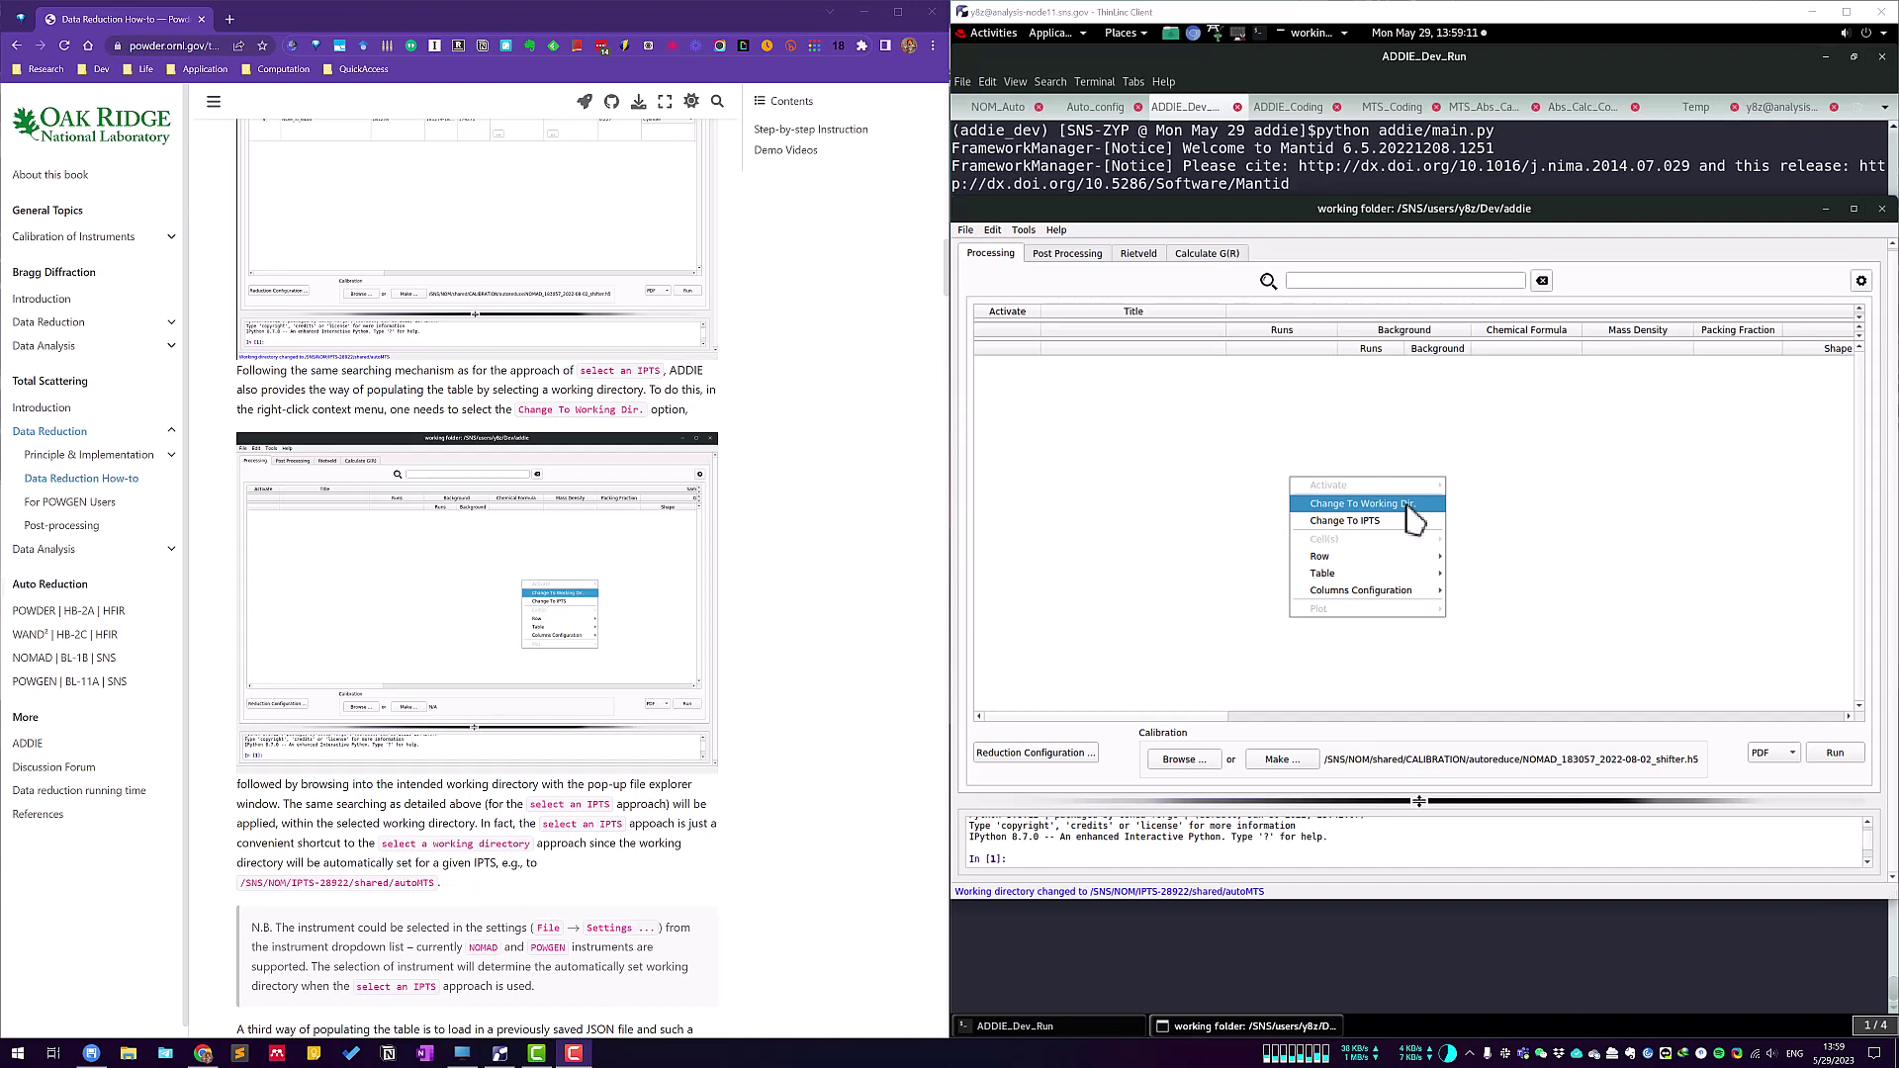
left_click(1408, 504)
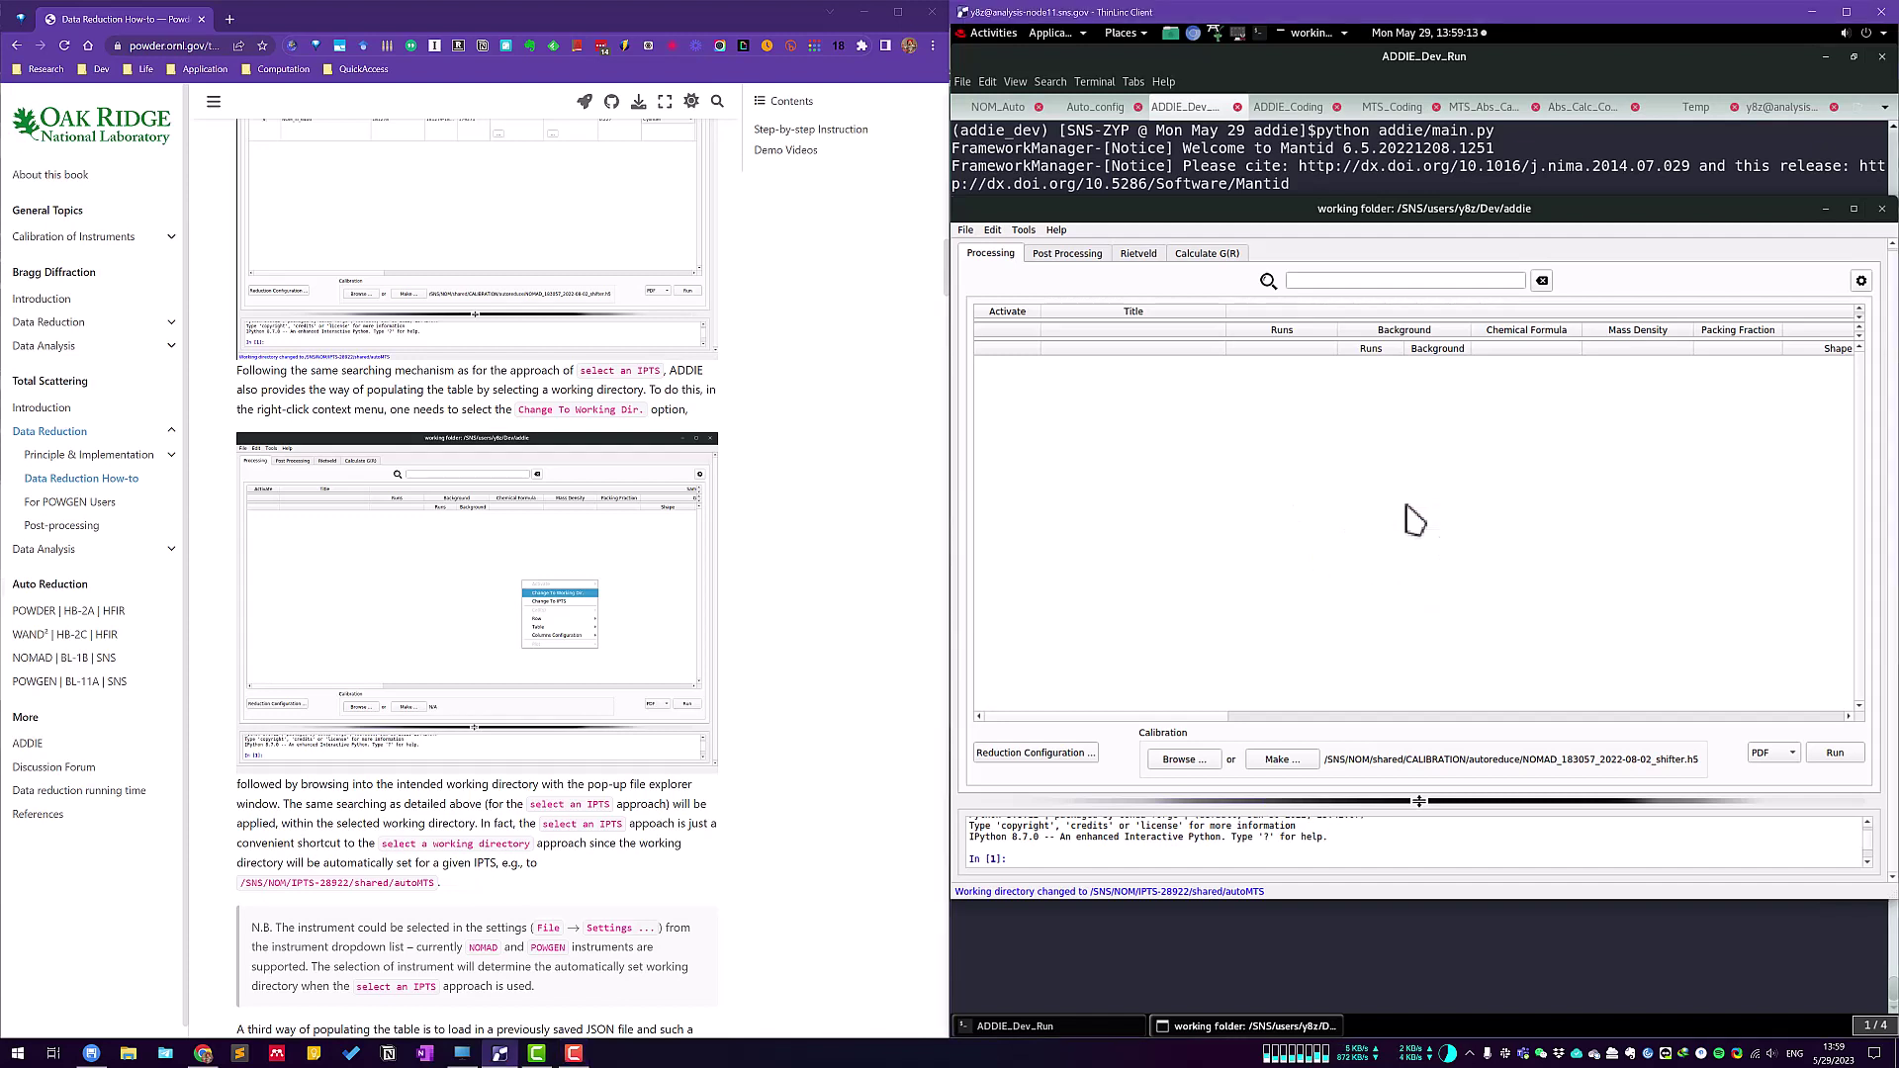
left_click_drag(1447, 341, 1424, 356)
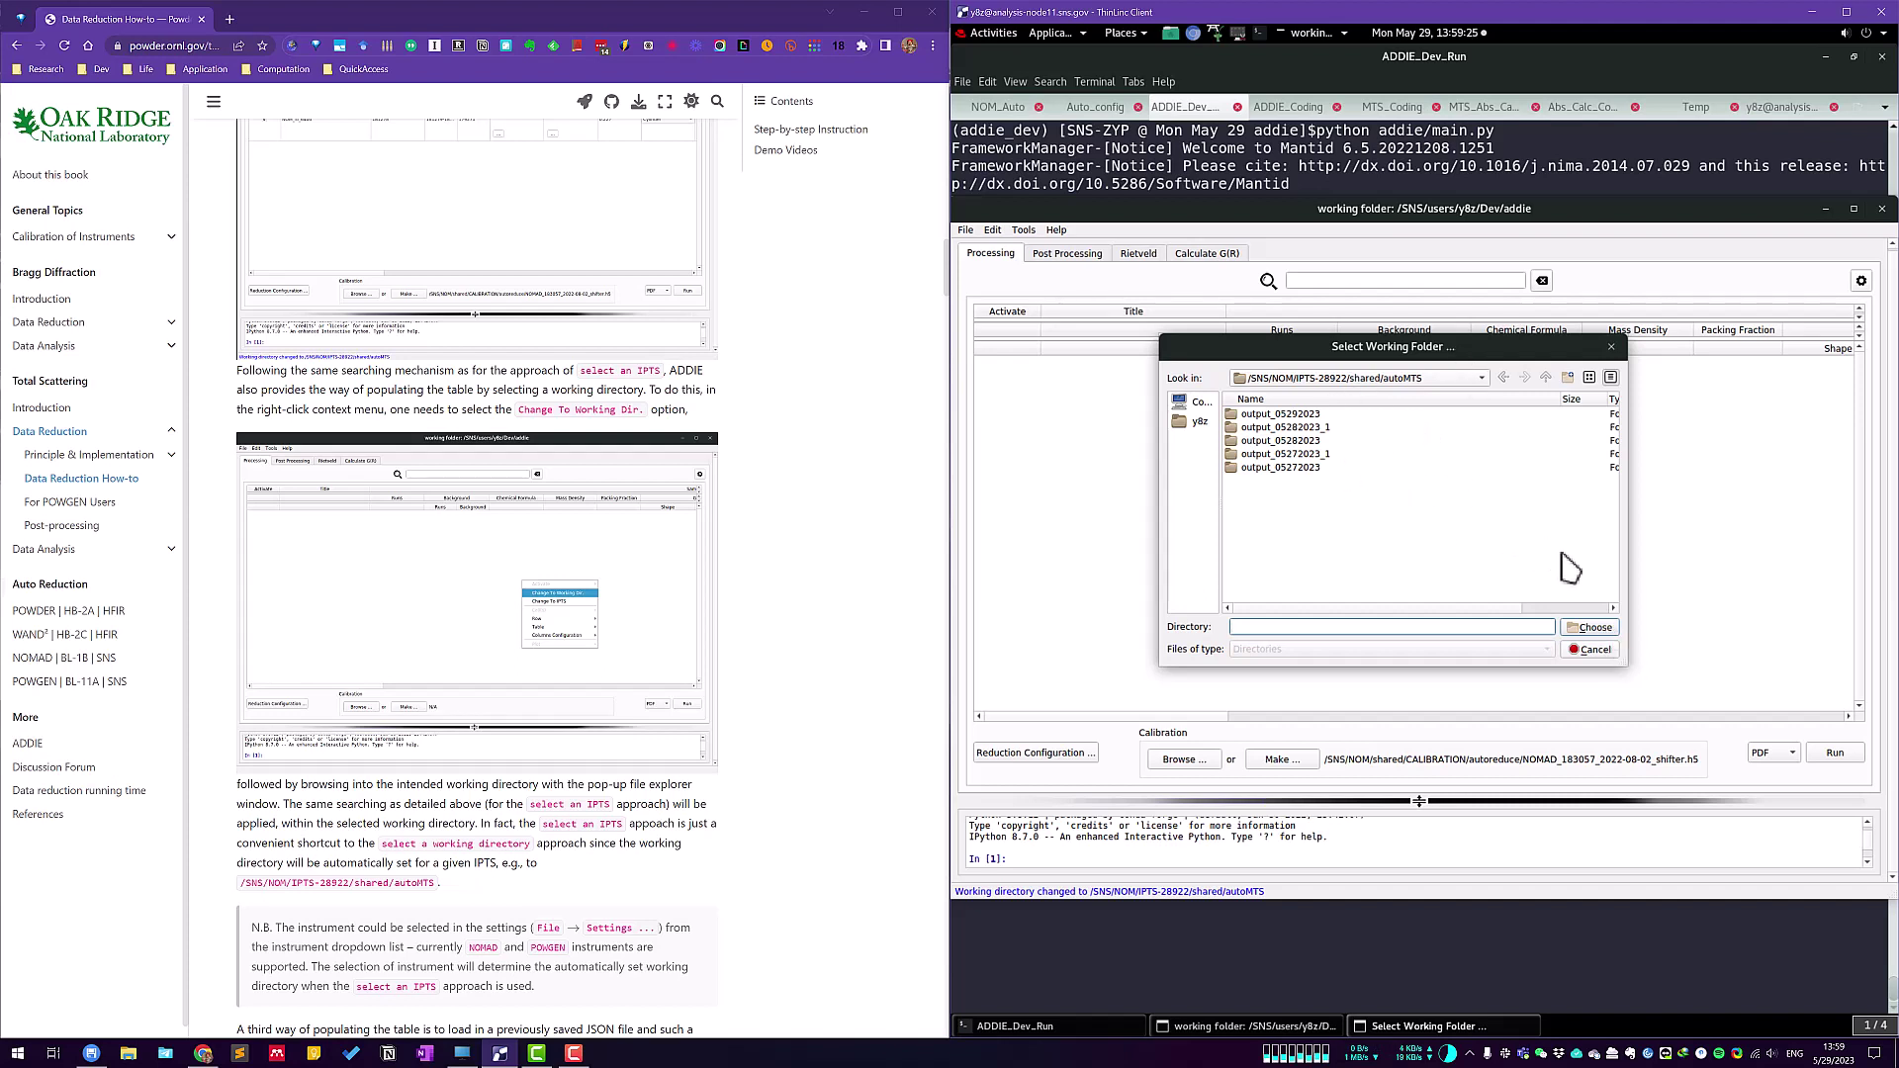
left_click(1592, 628)
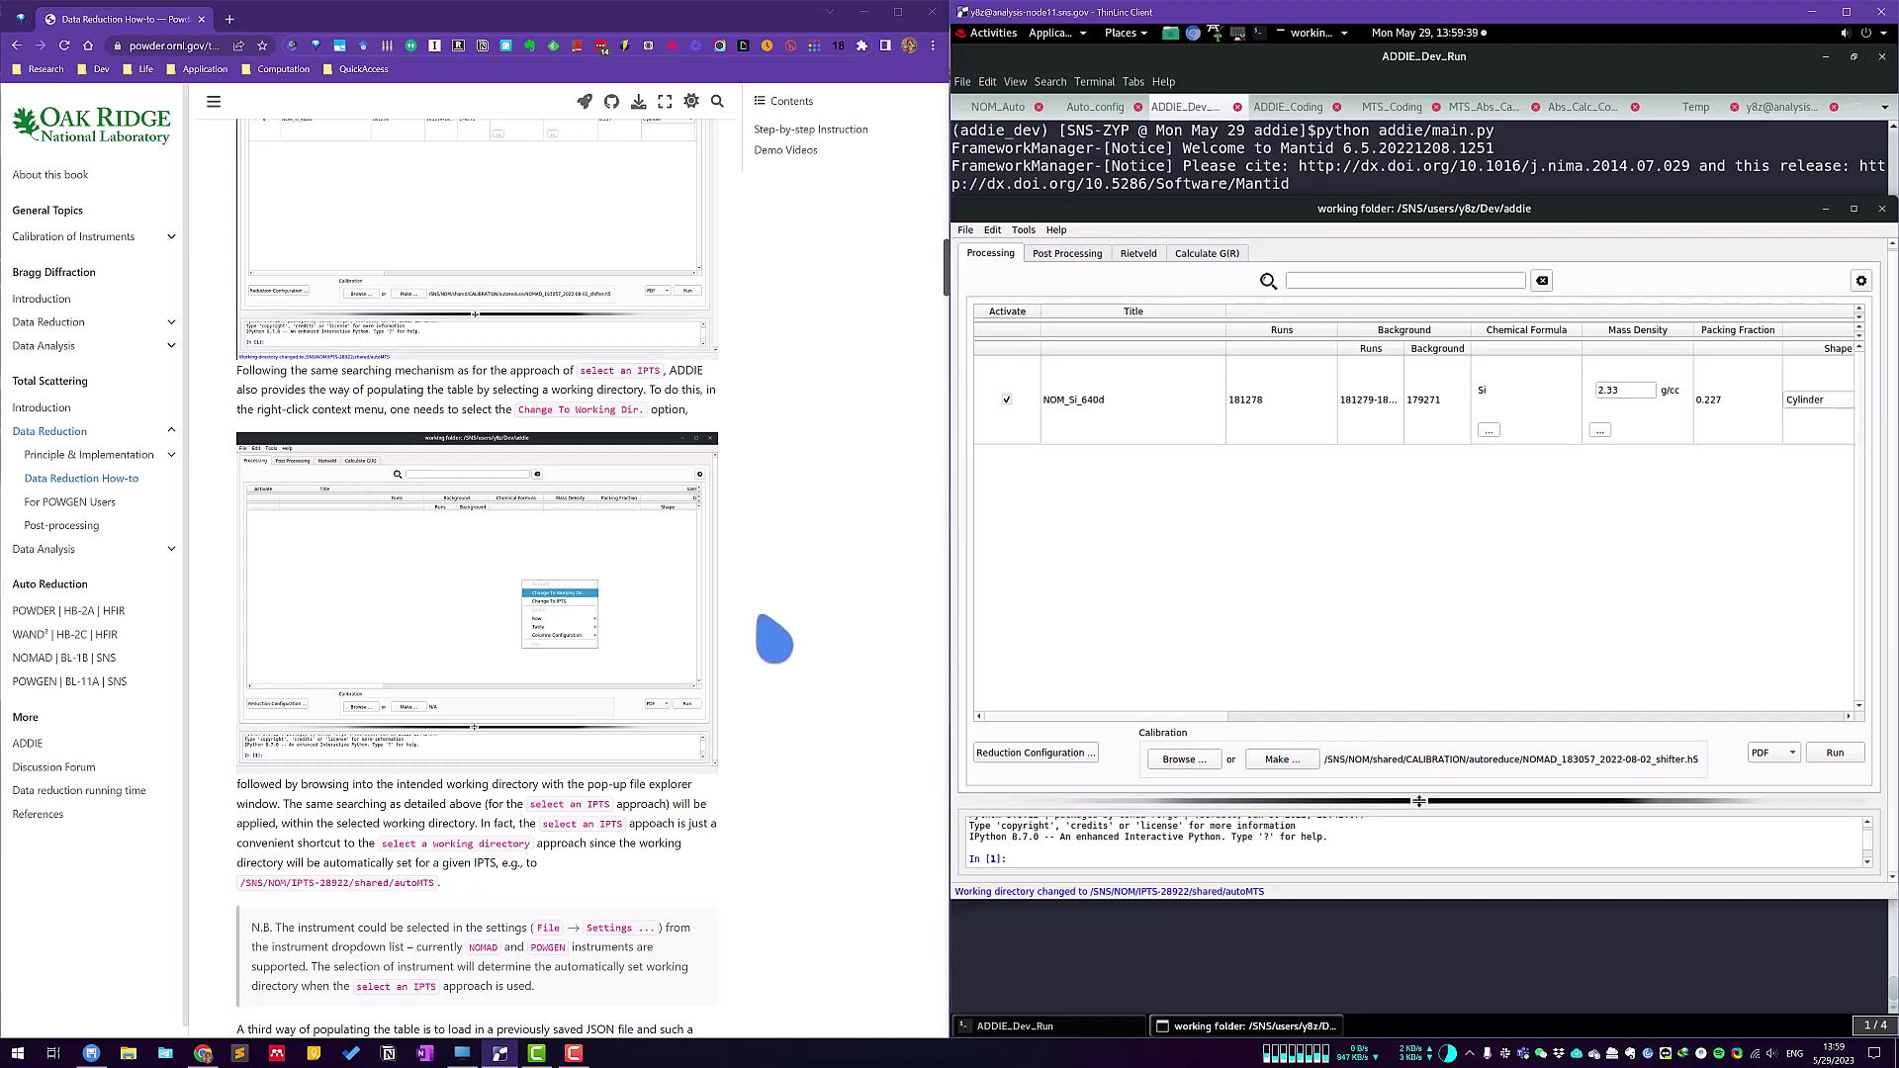
Following the guide's third method, export the table as mts_input_demo.json in the home directory's Temp folder, replacing the existing file.
scroll(773, 643, "down", 1)
scroll(774, 642, "down", 2)
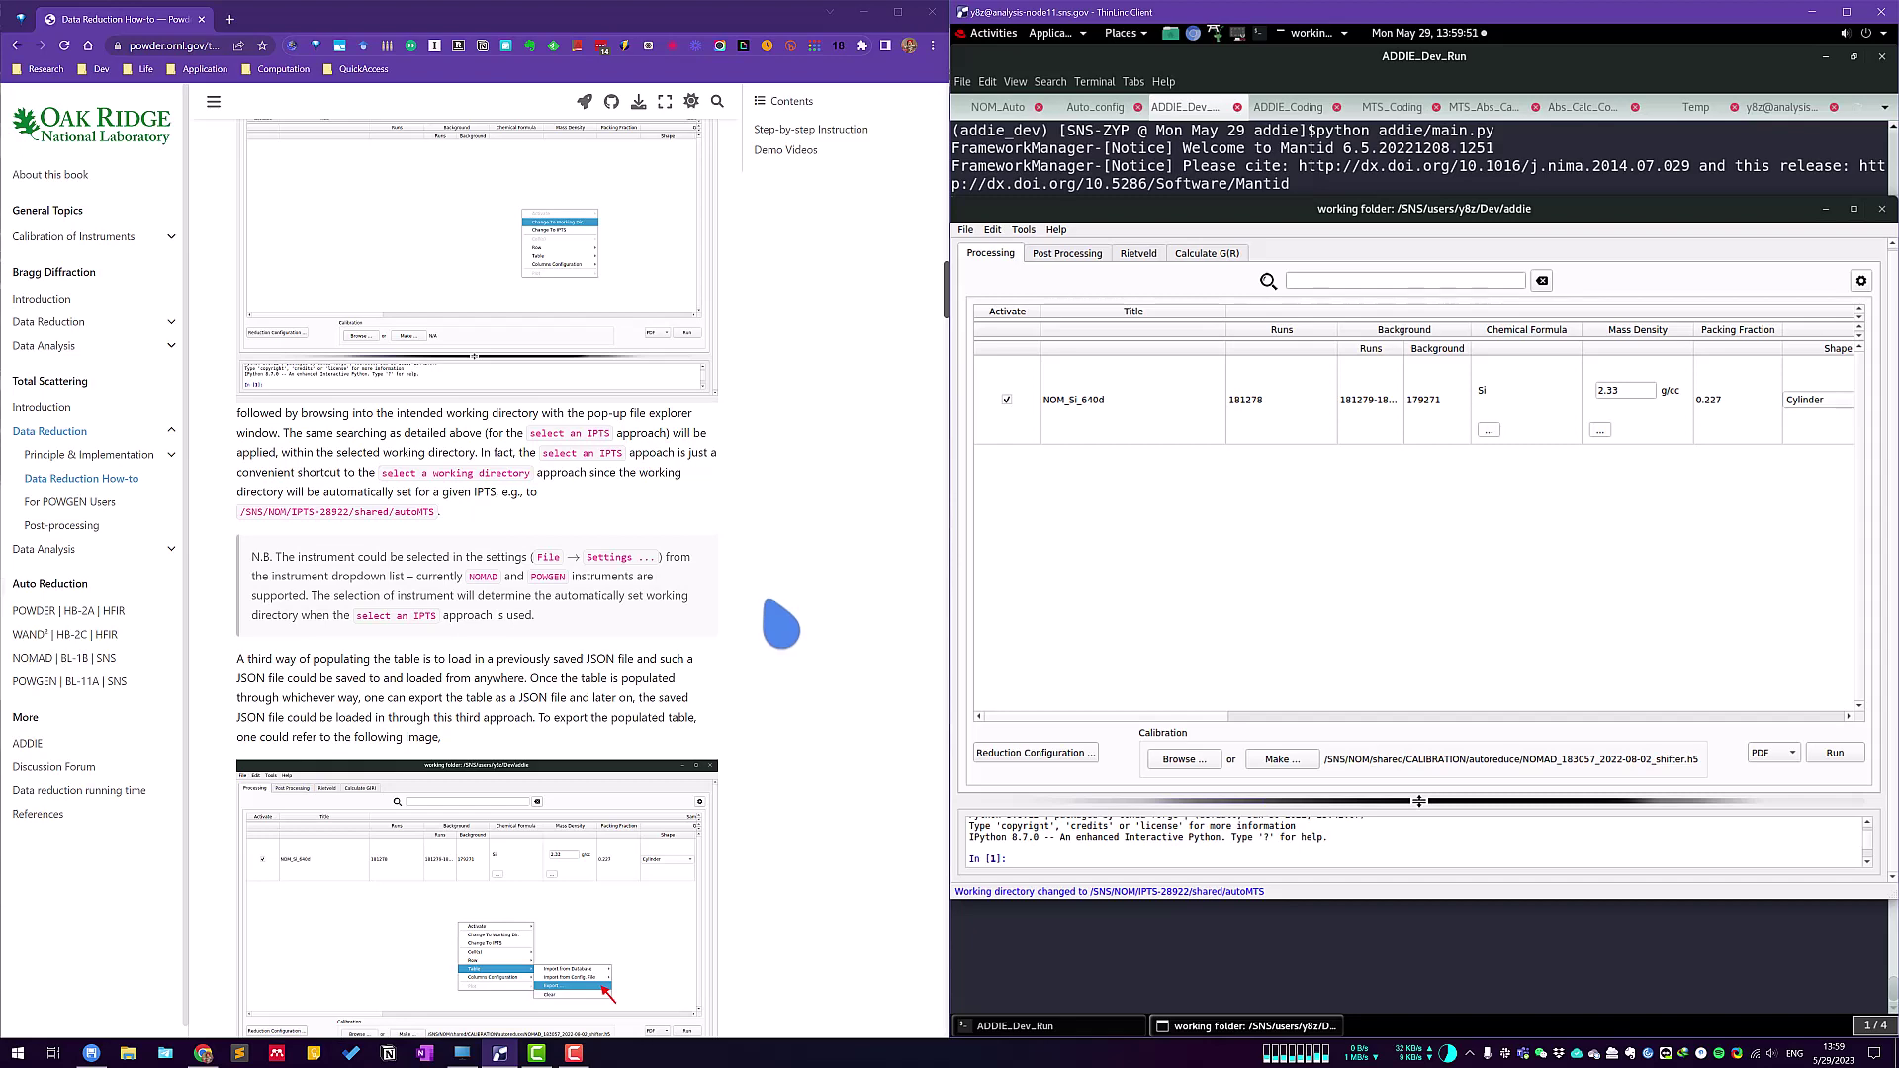
scroll(779, 628, "down", 1)
scroll(781, 623, "down", 2)
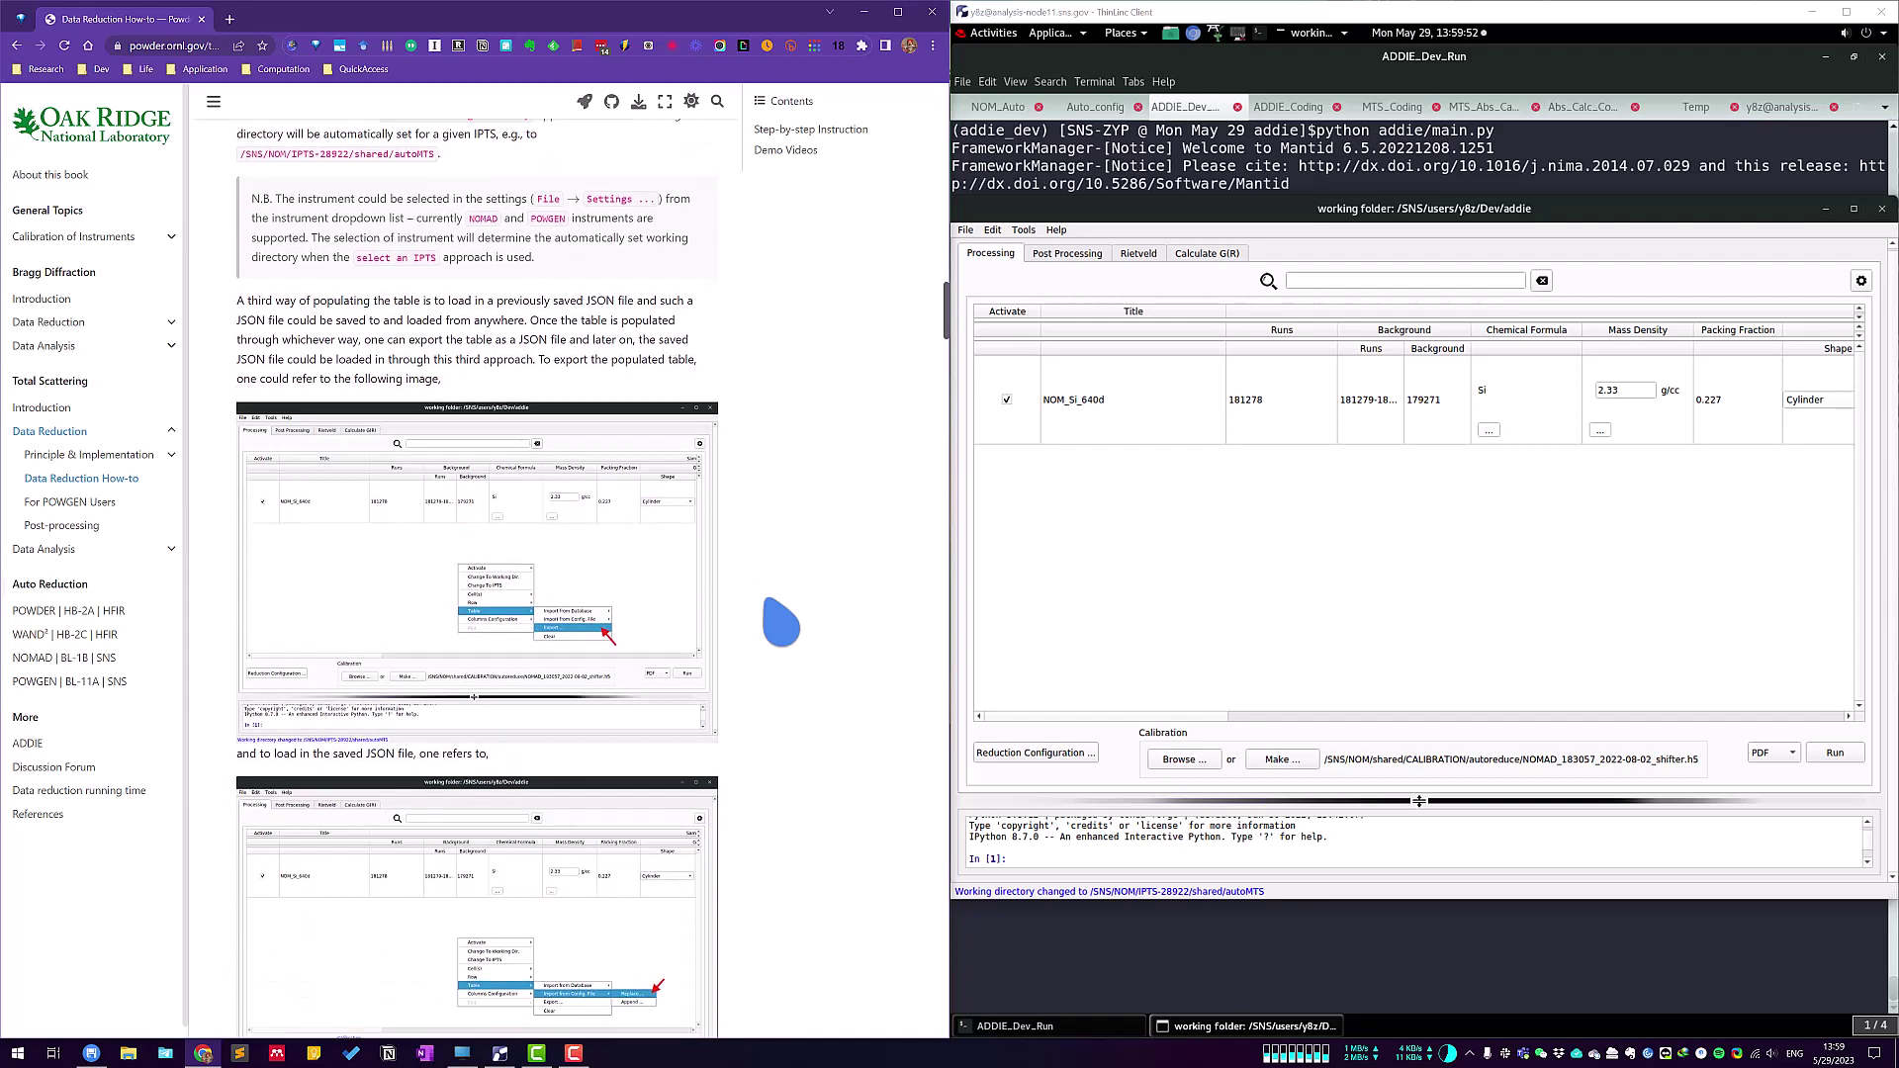
left_click(1312, 525)
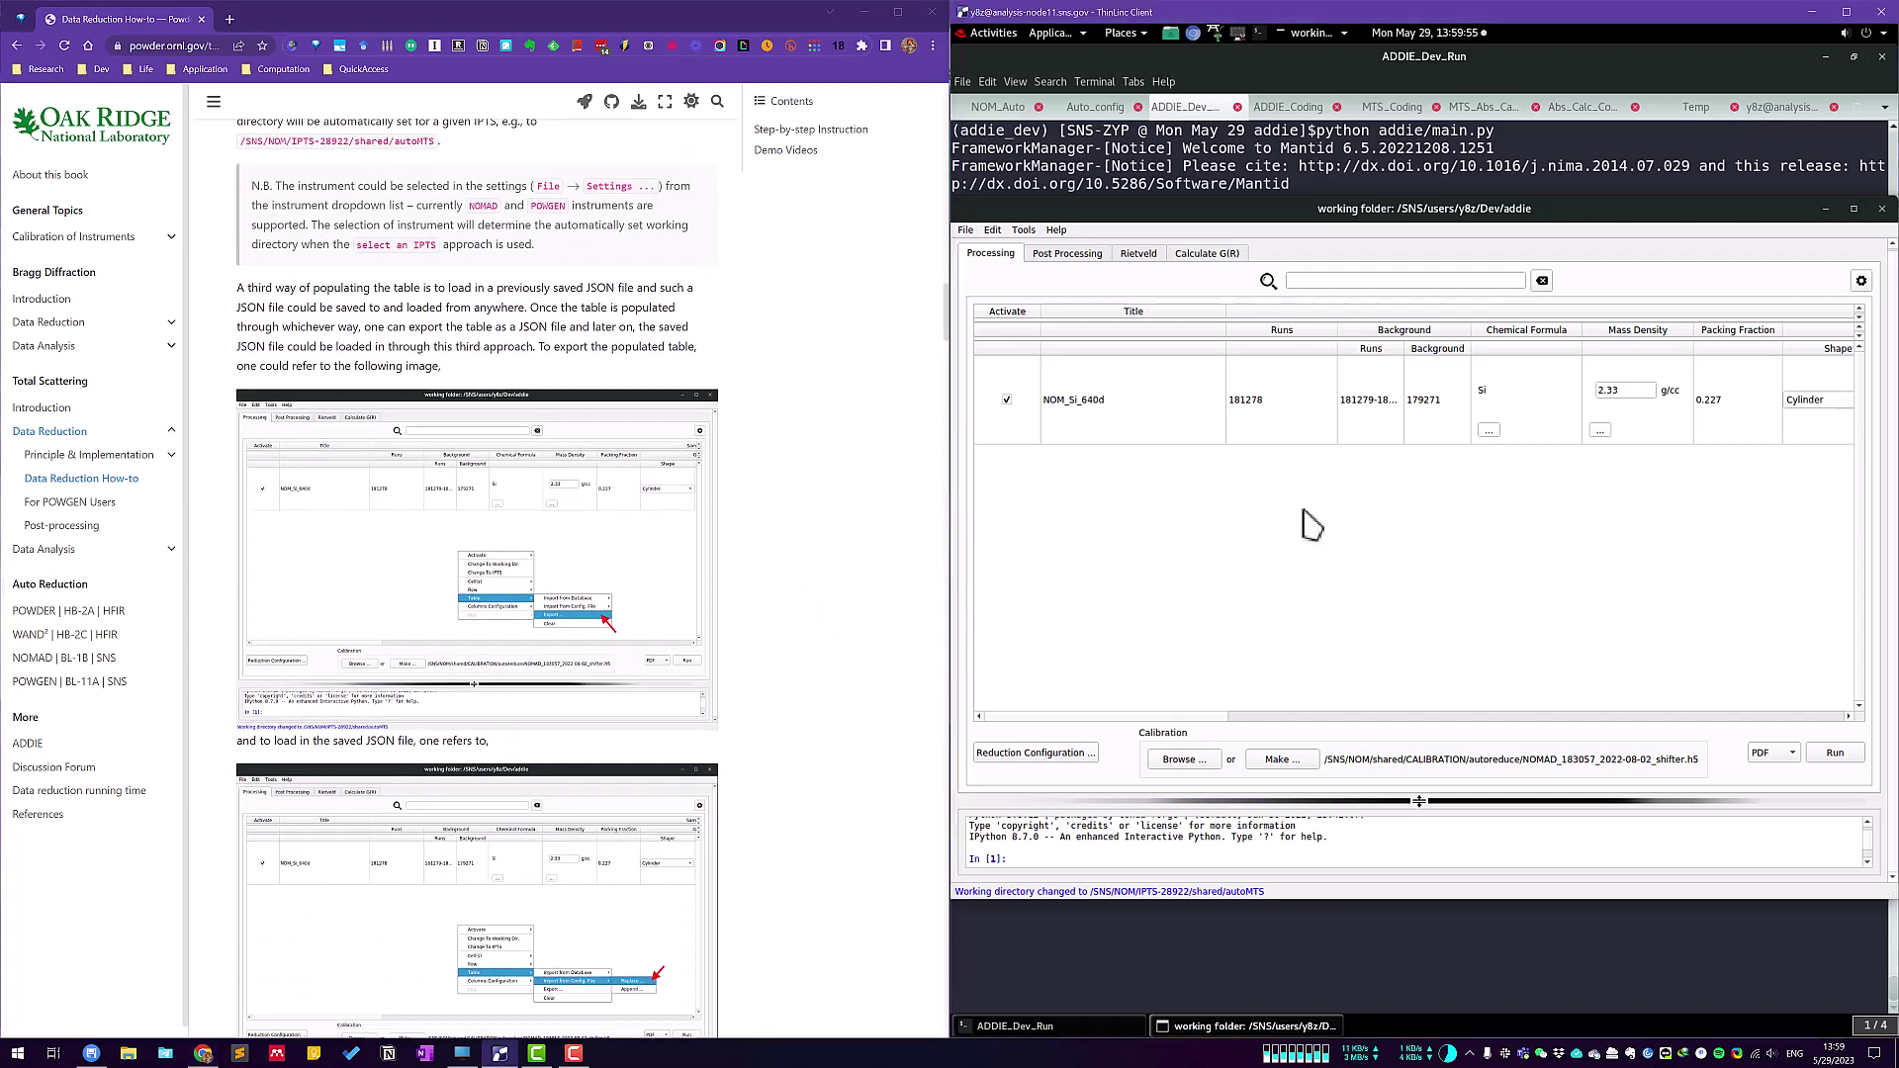
right_click(1305, 513)
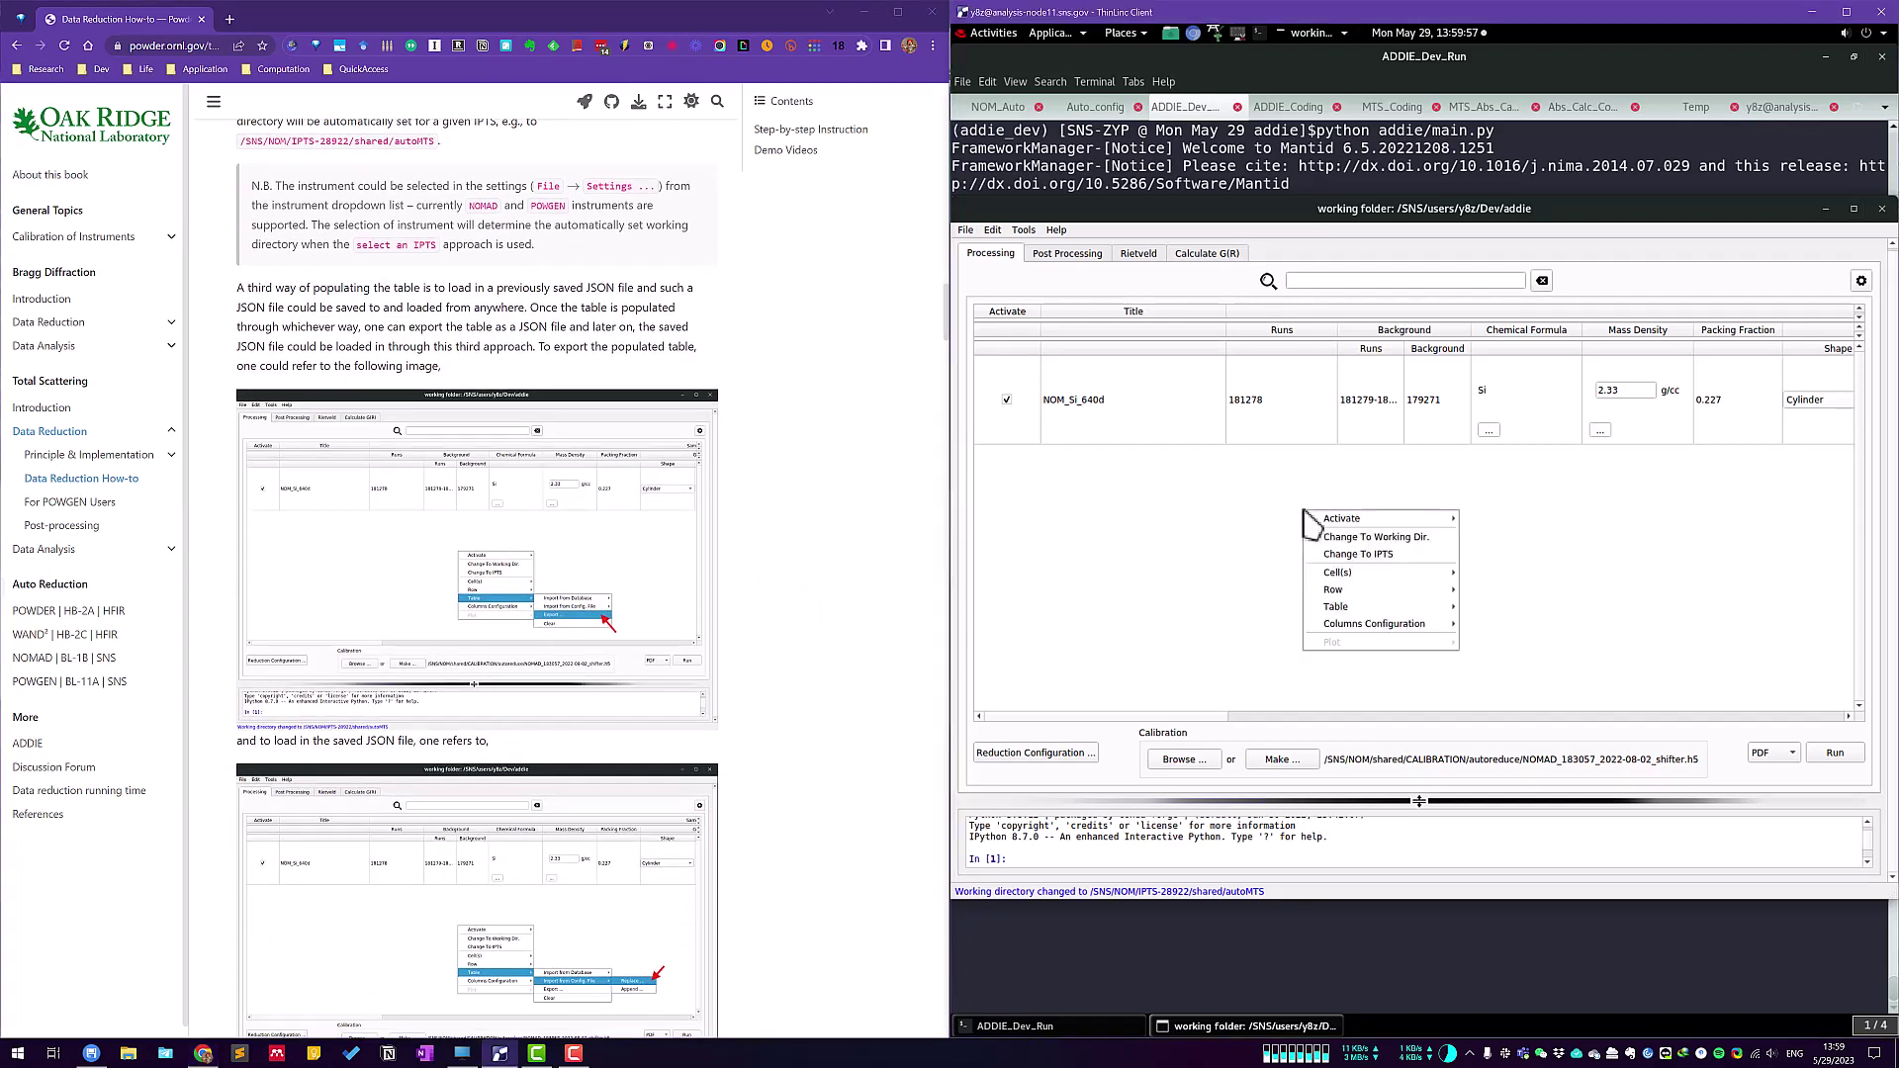
mouse_move(1345, 610)
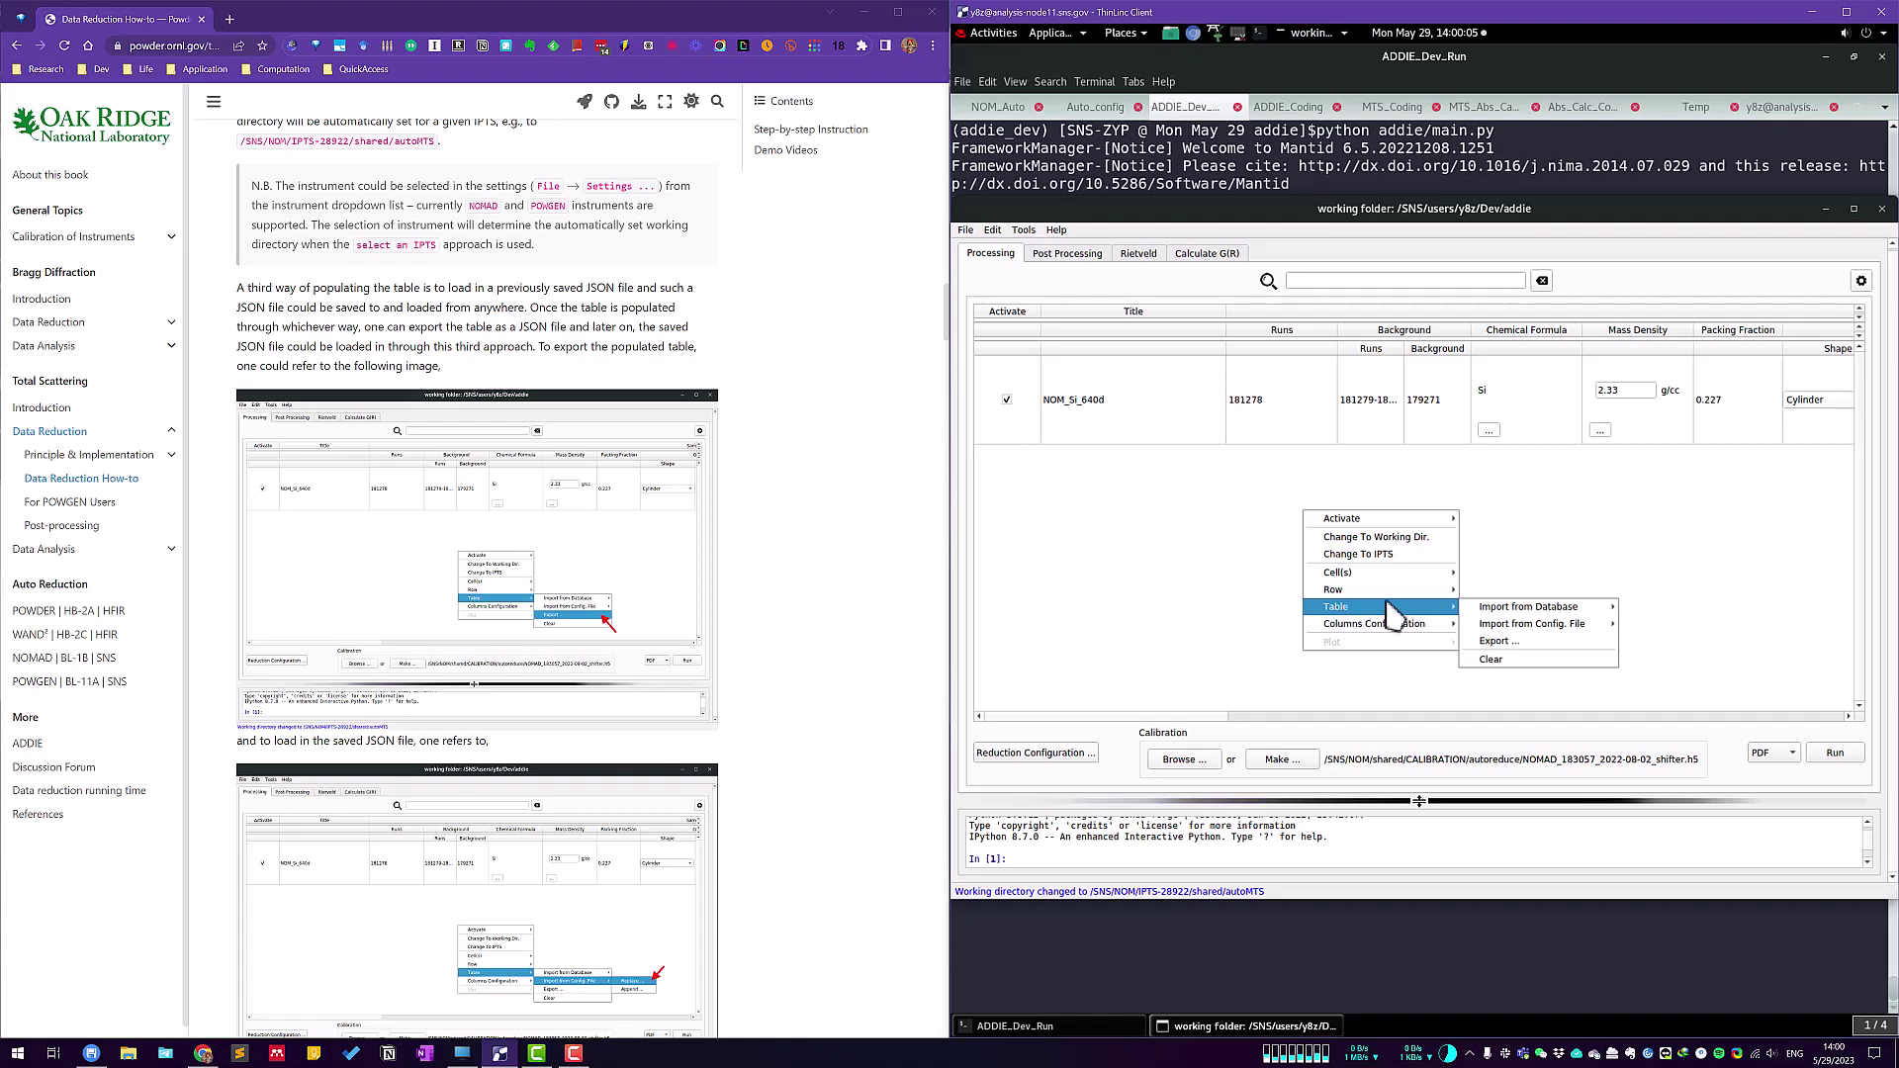
left_click(1507, 644)
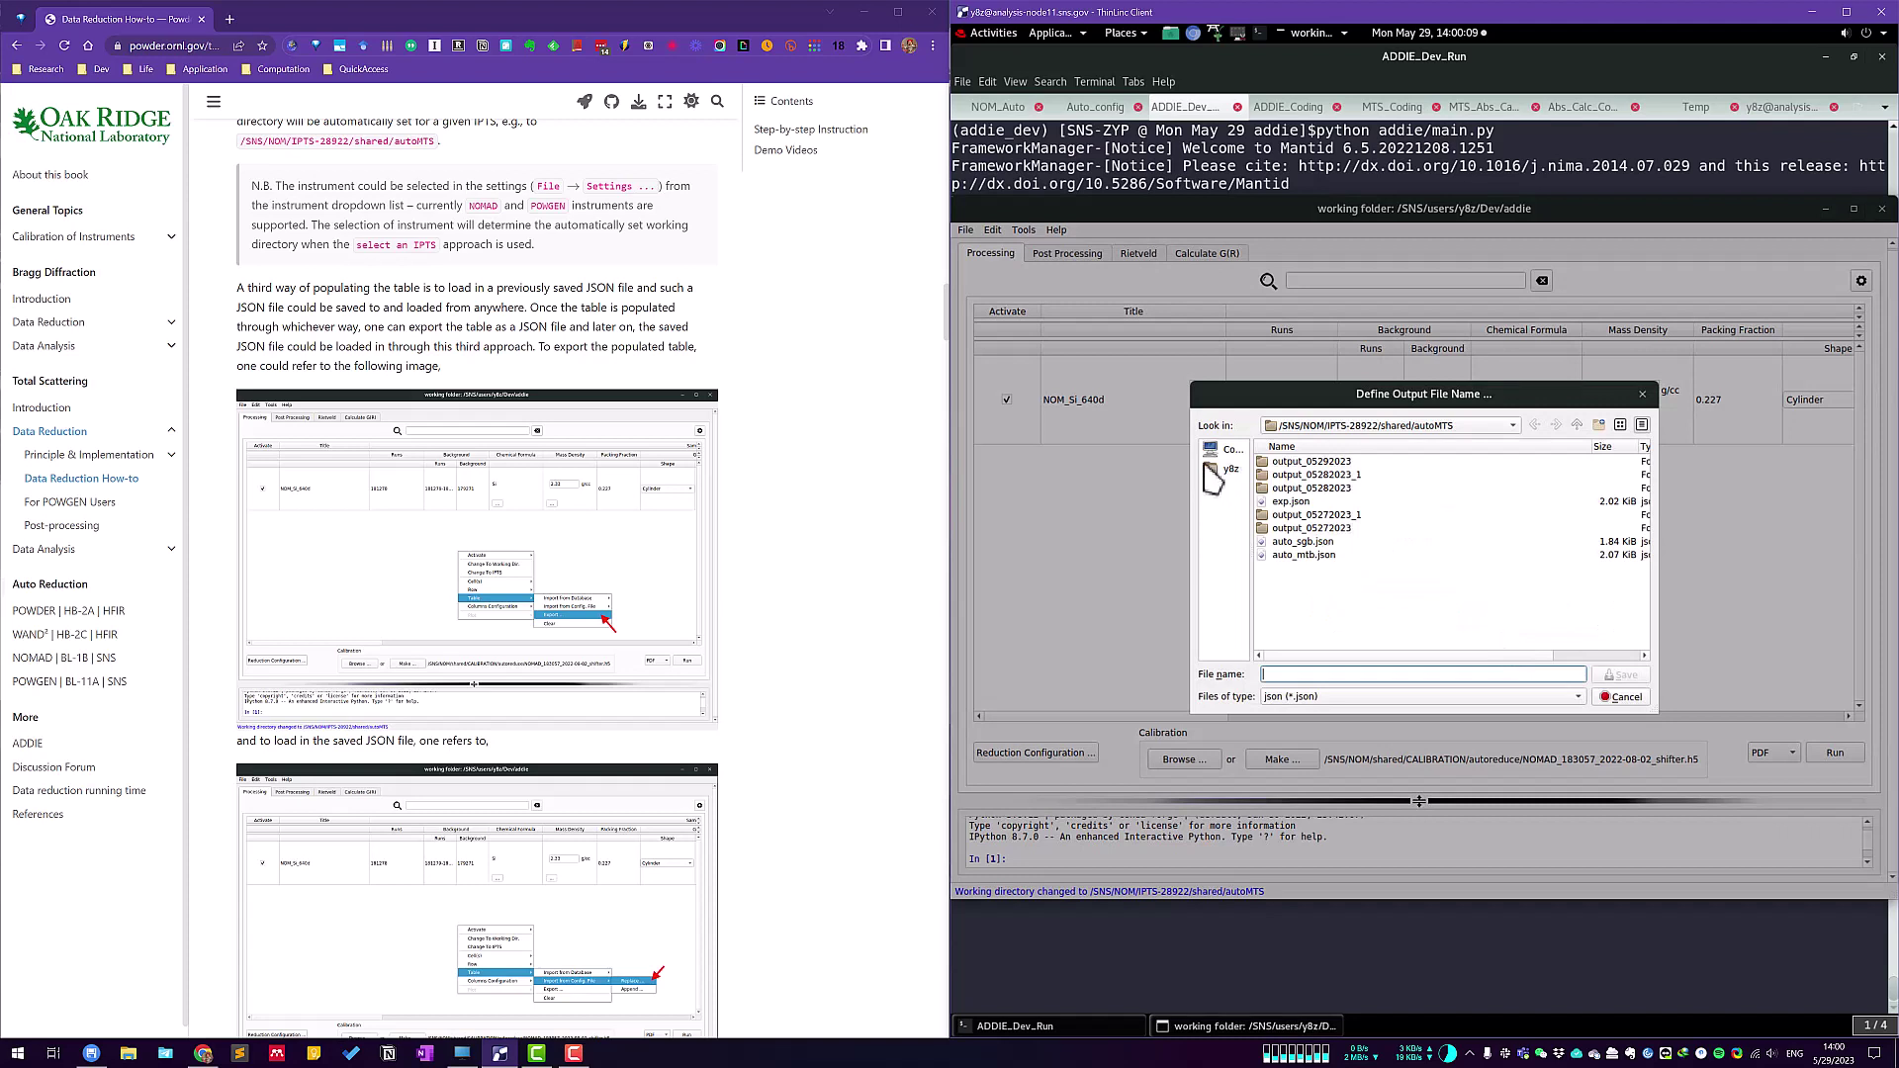
double_click(1298, 462)
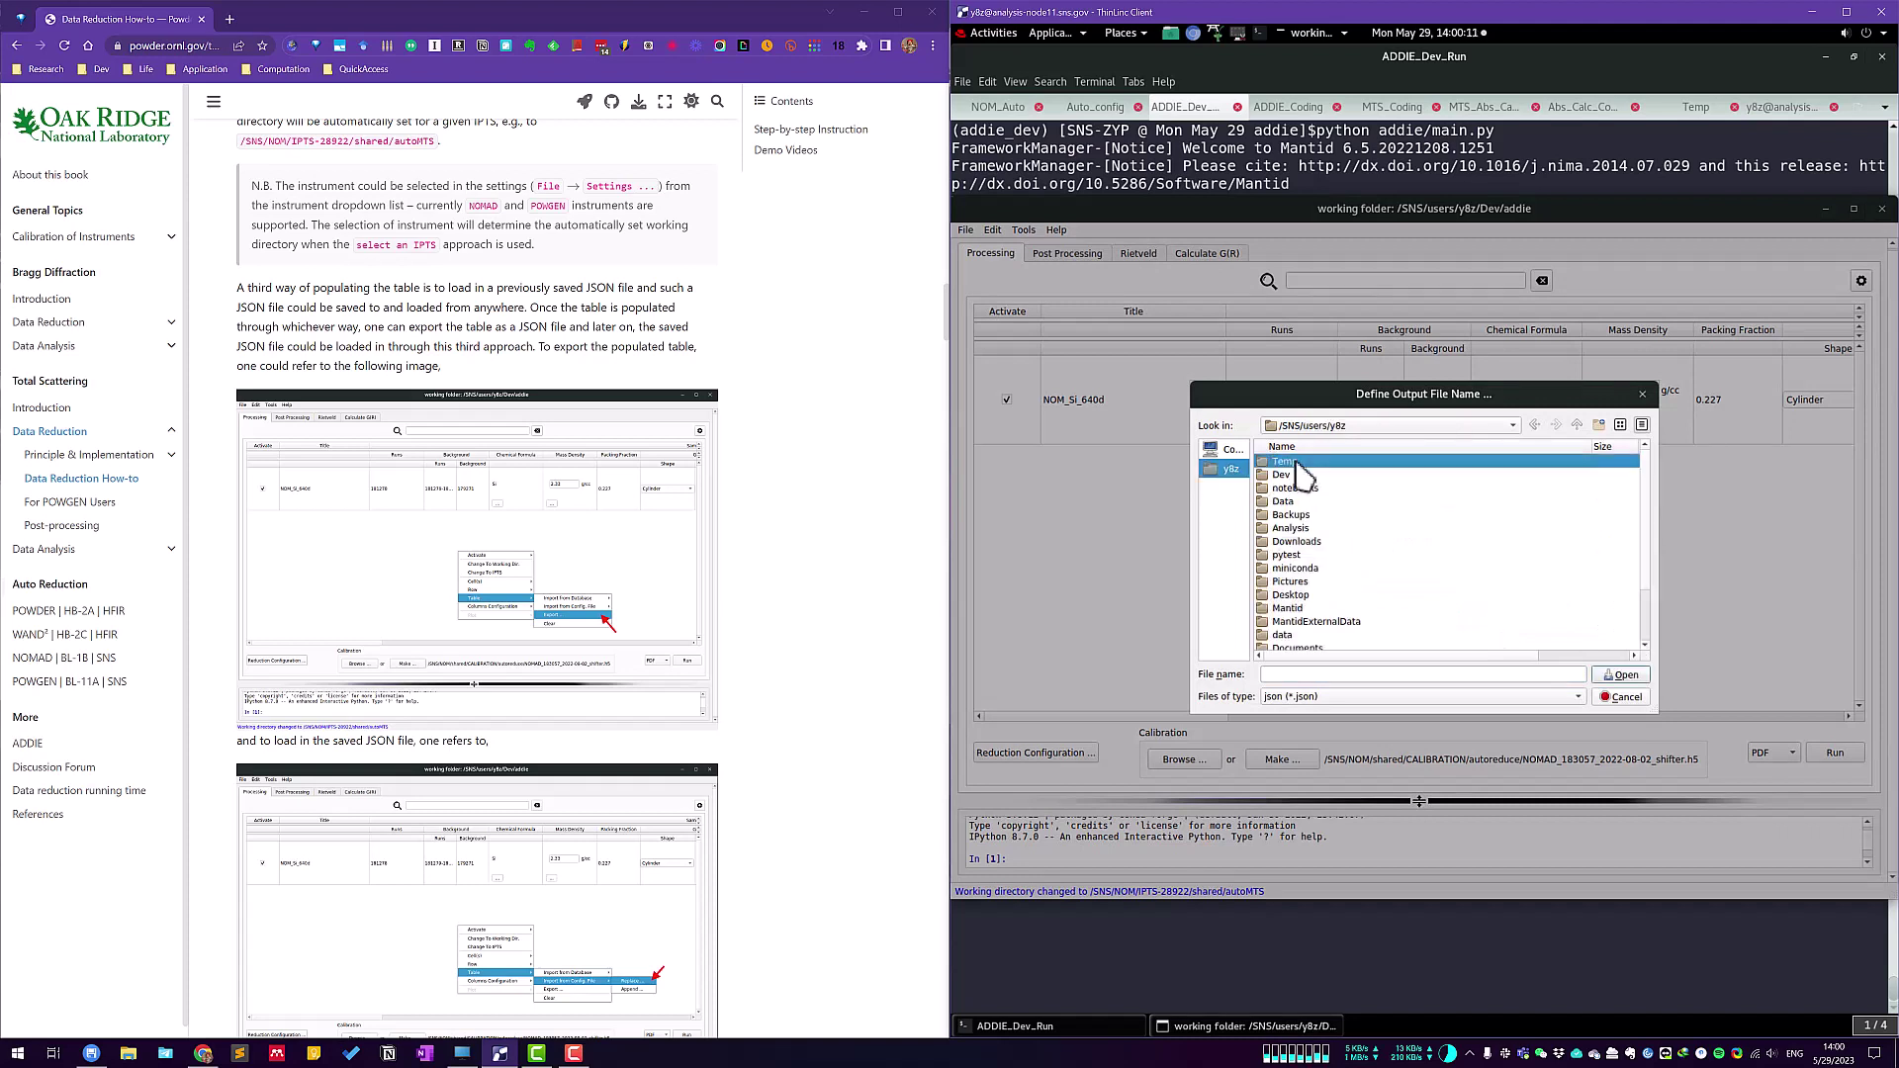
left_click(1298, 462)
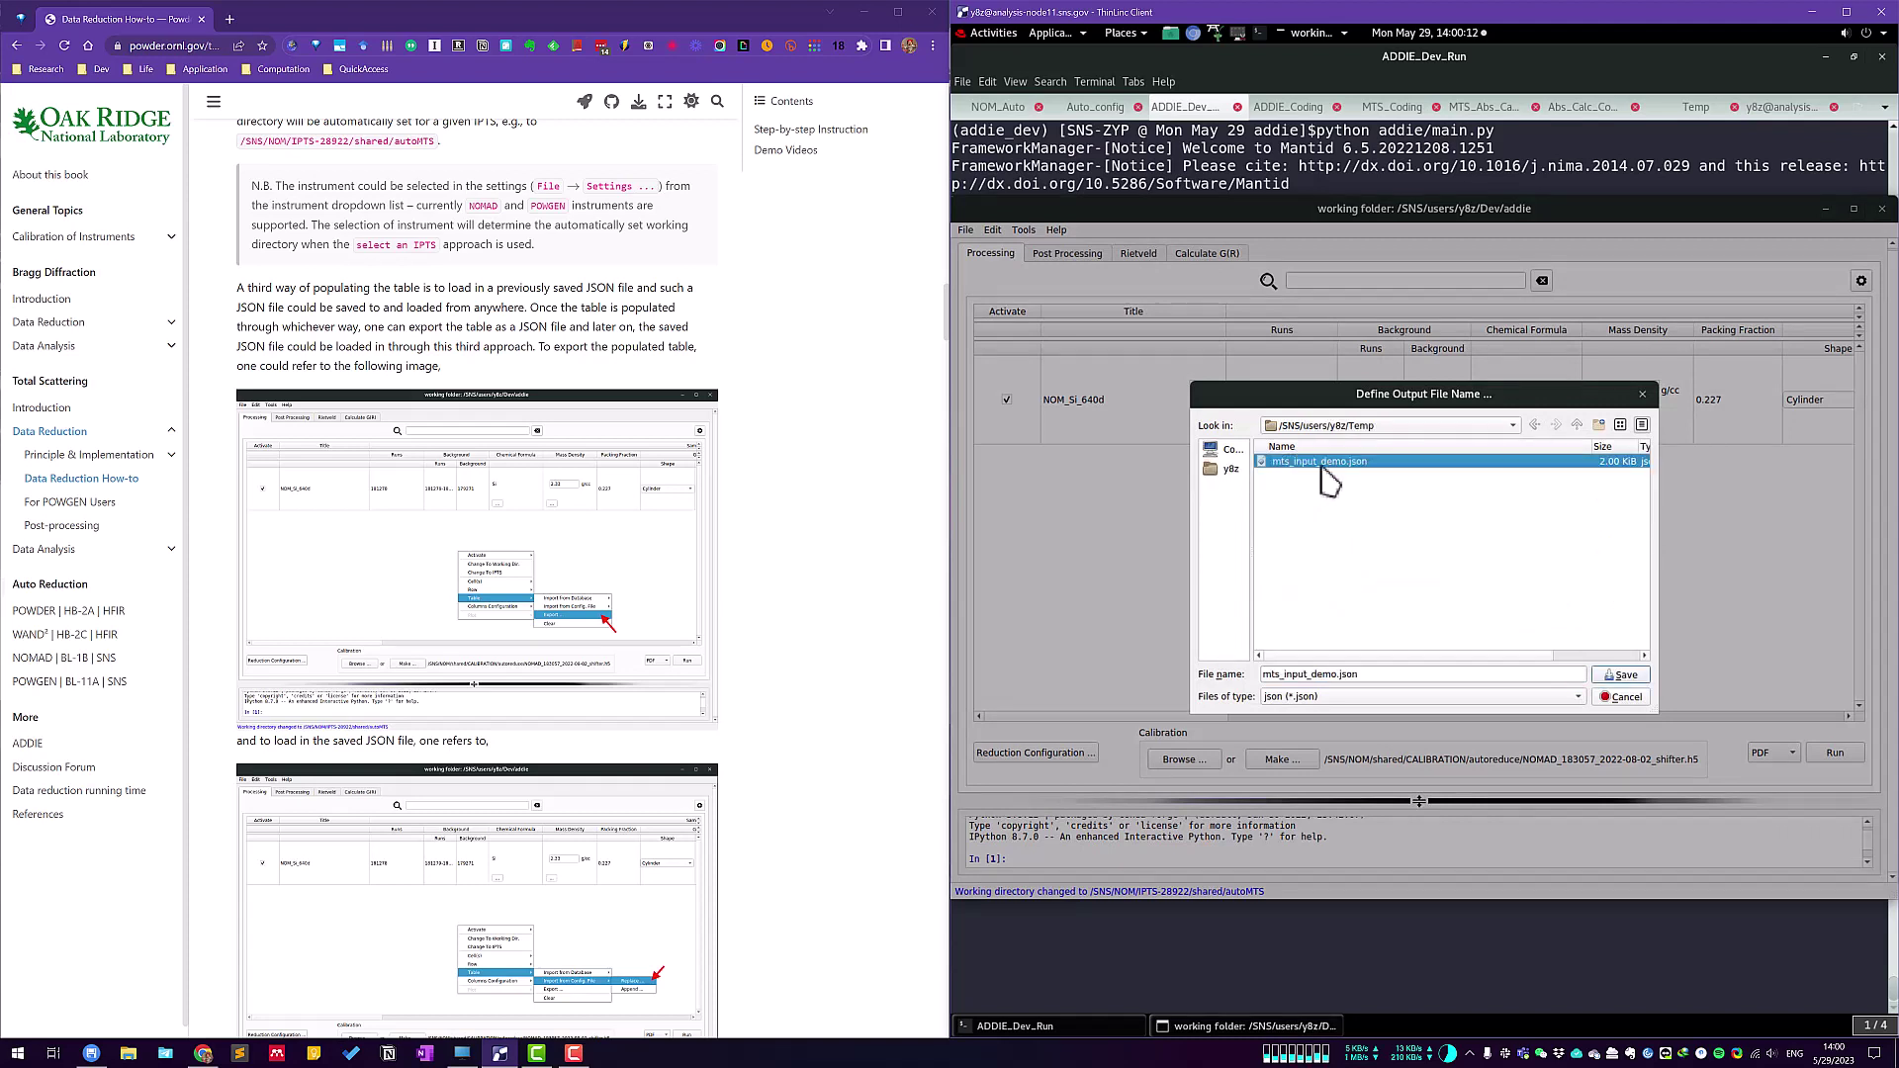
left_click(1629, 678)
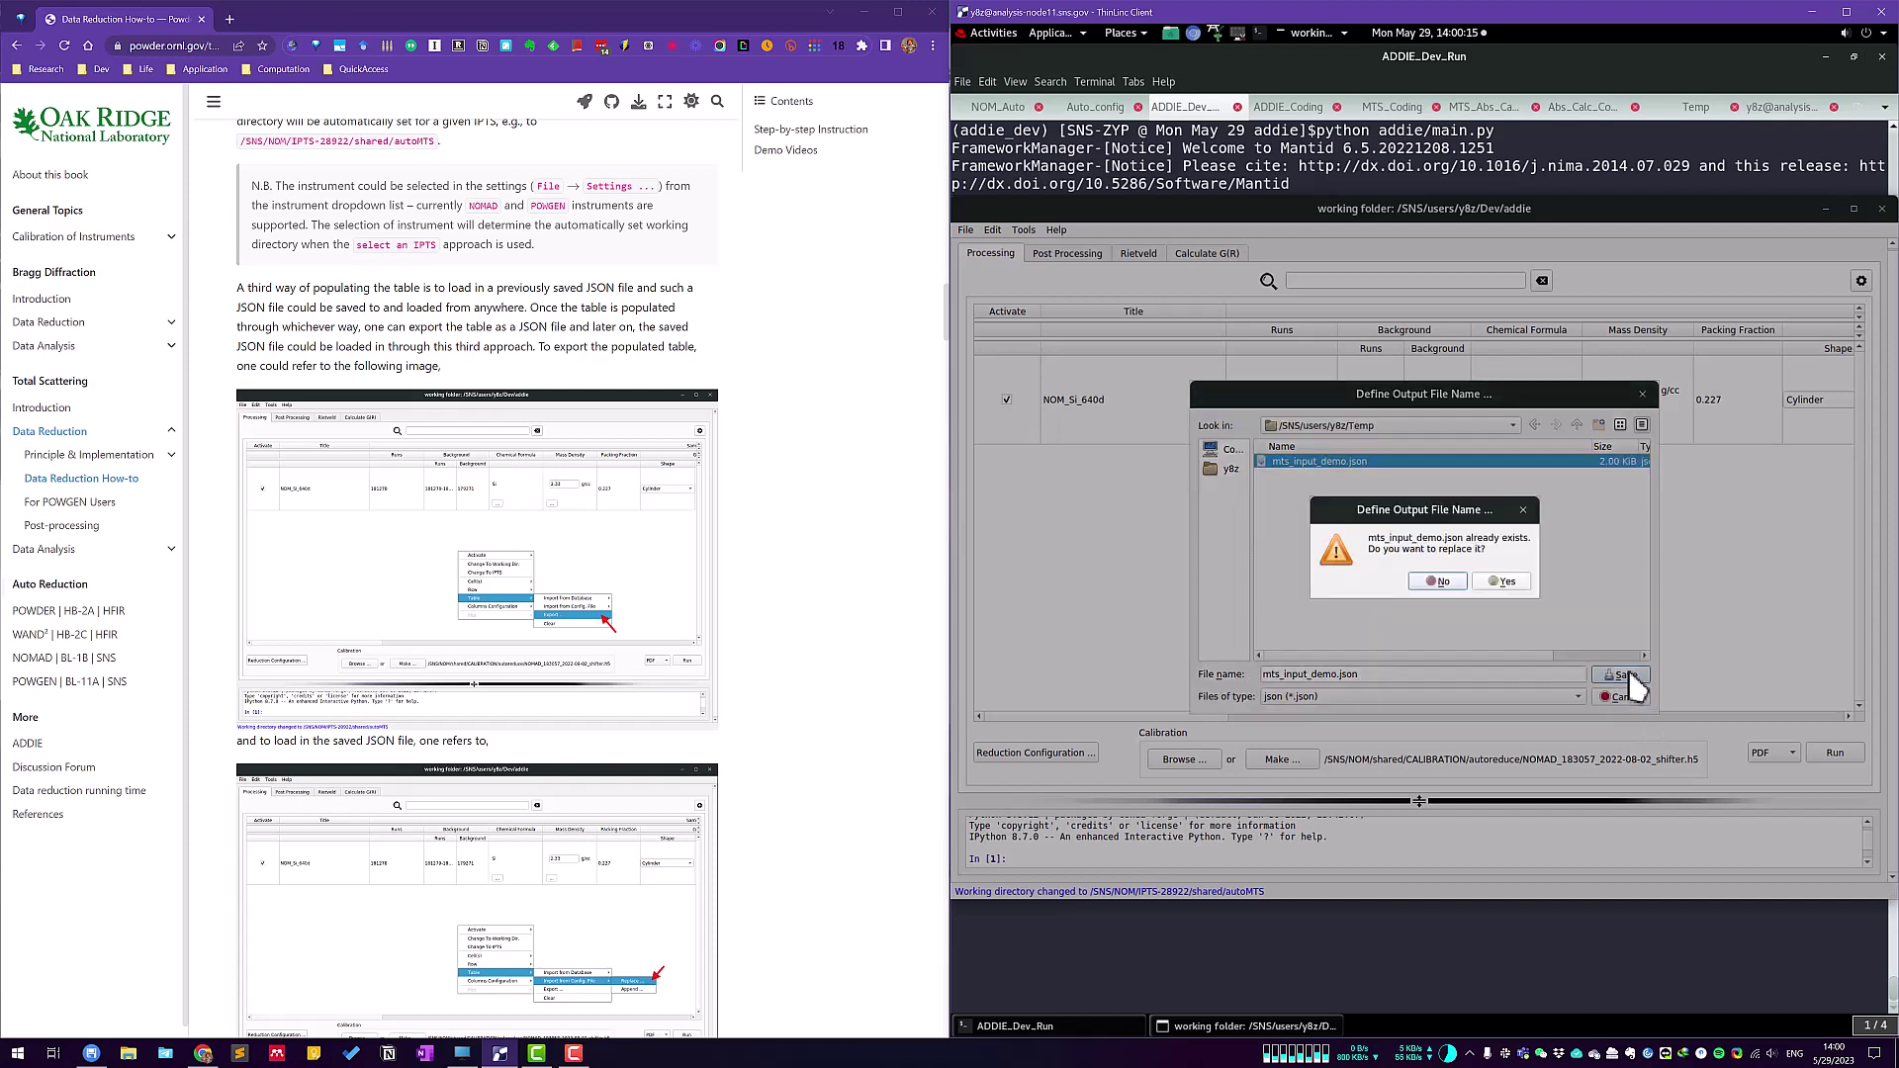
left_click(1505, 582)
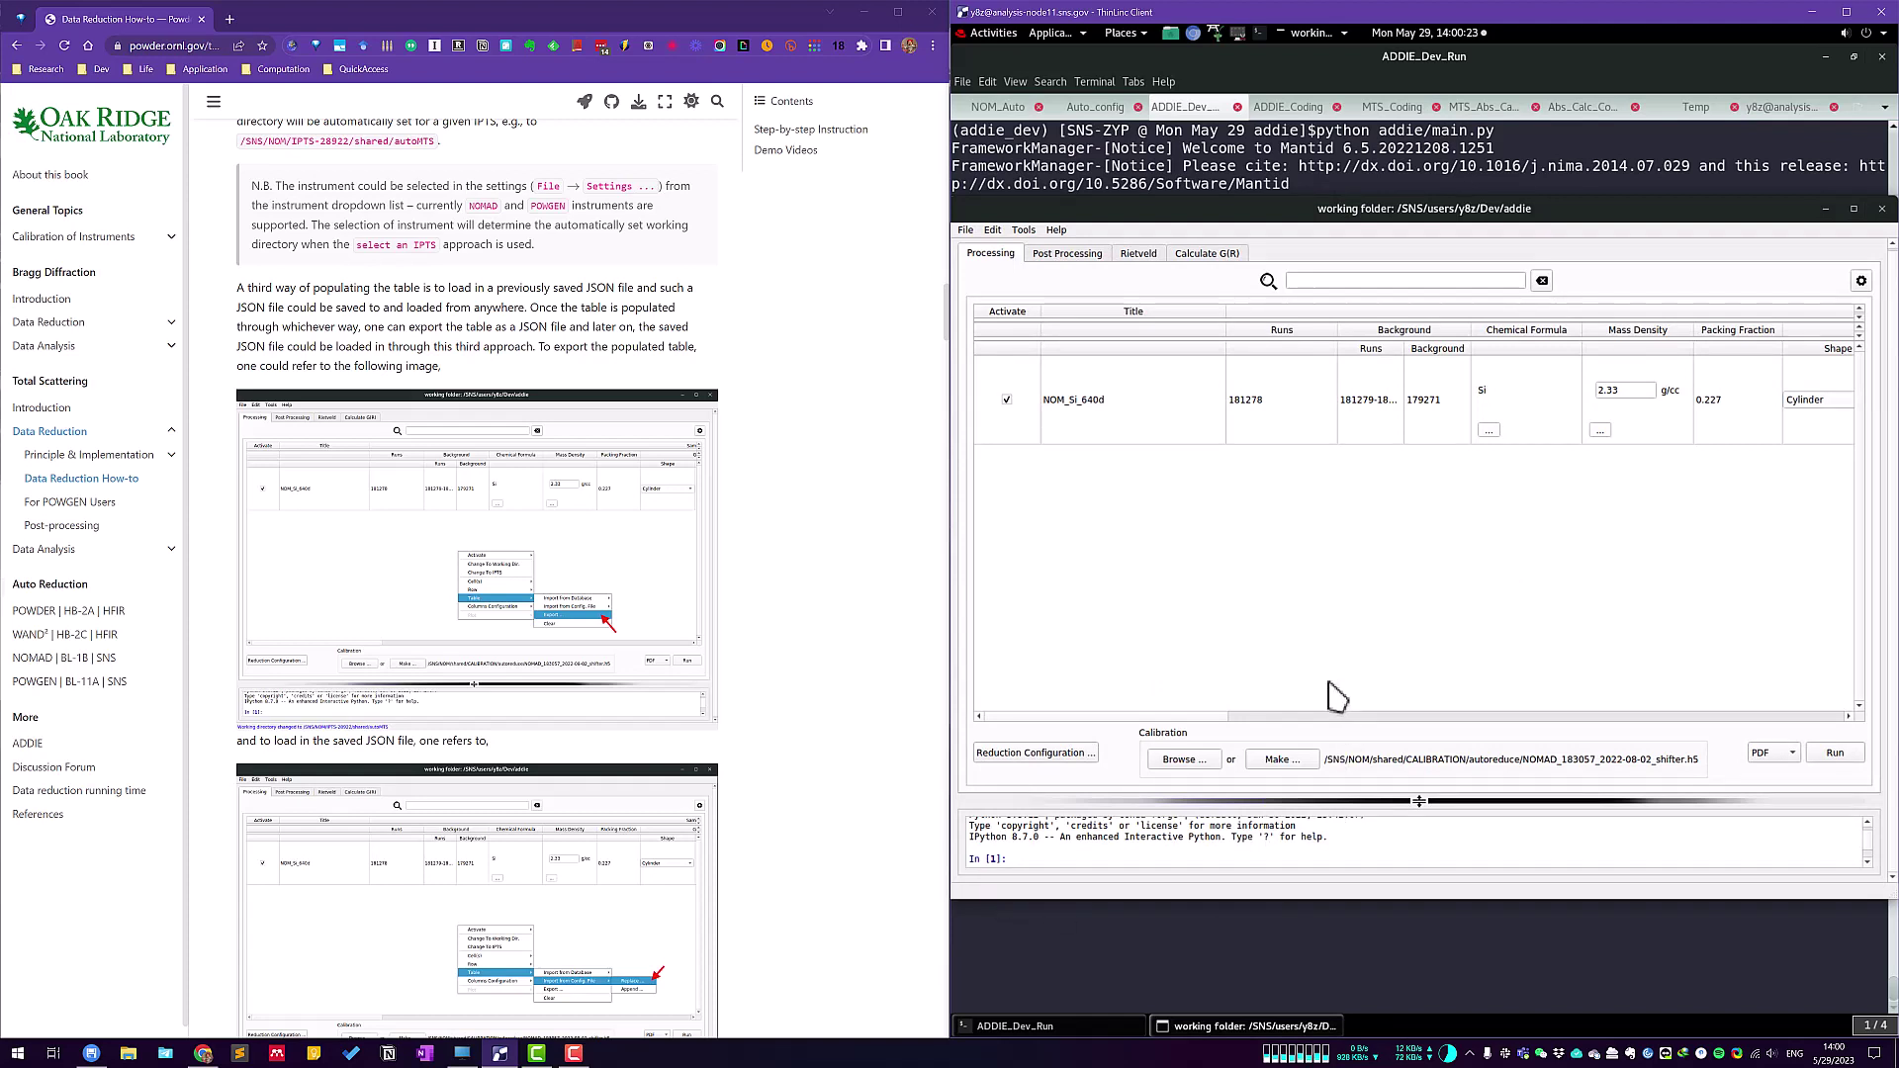
Clear the processing table of the row that was exported to JSON.
right_click(1342, 532)
mouse_move(1479, 631)
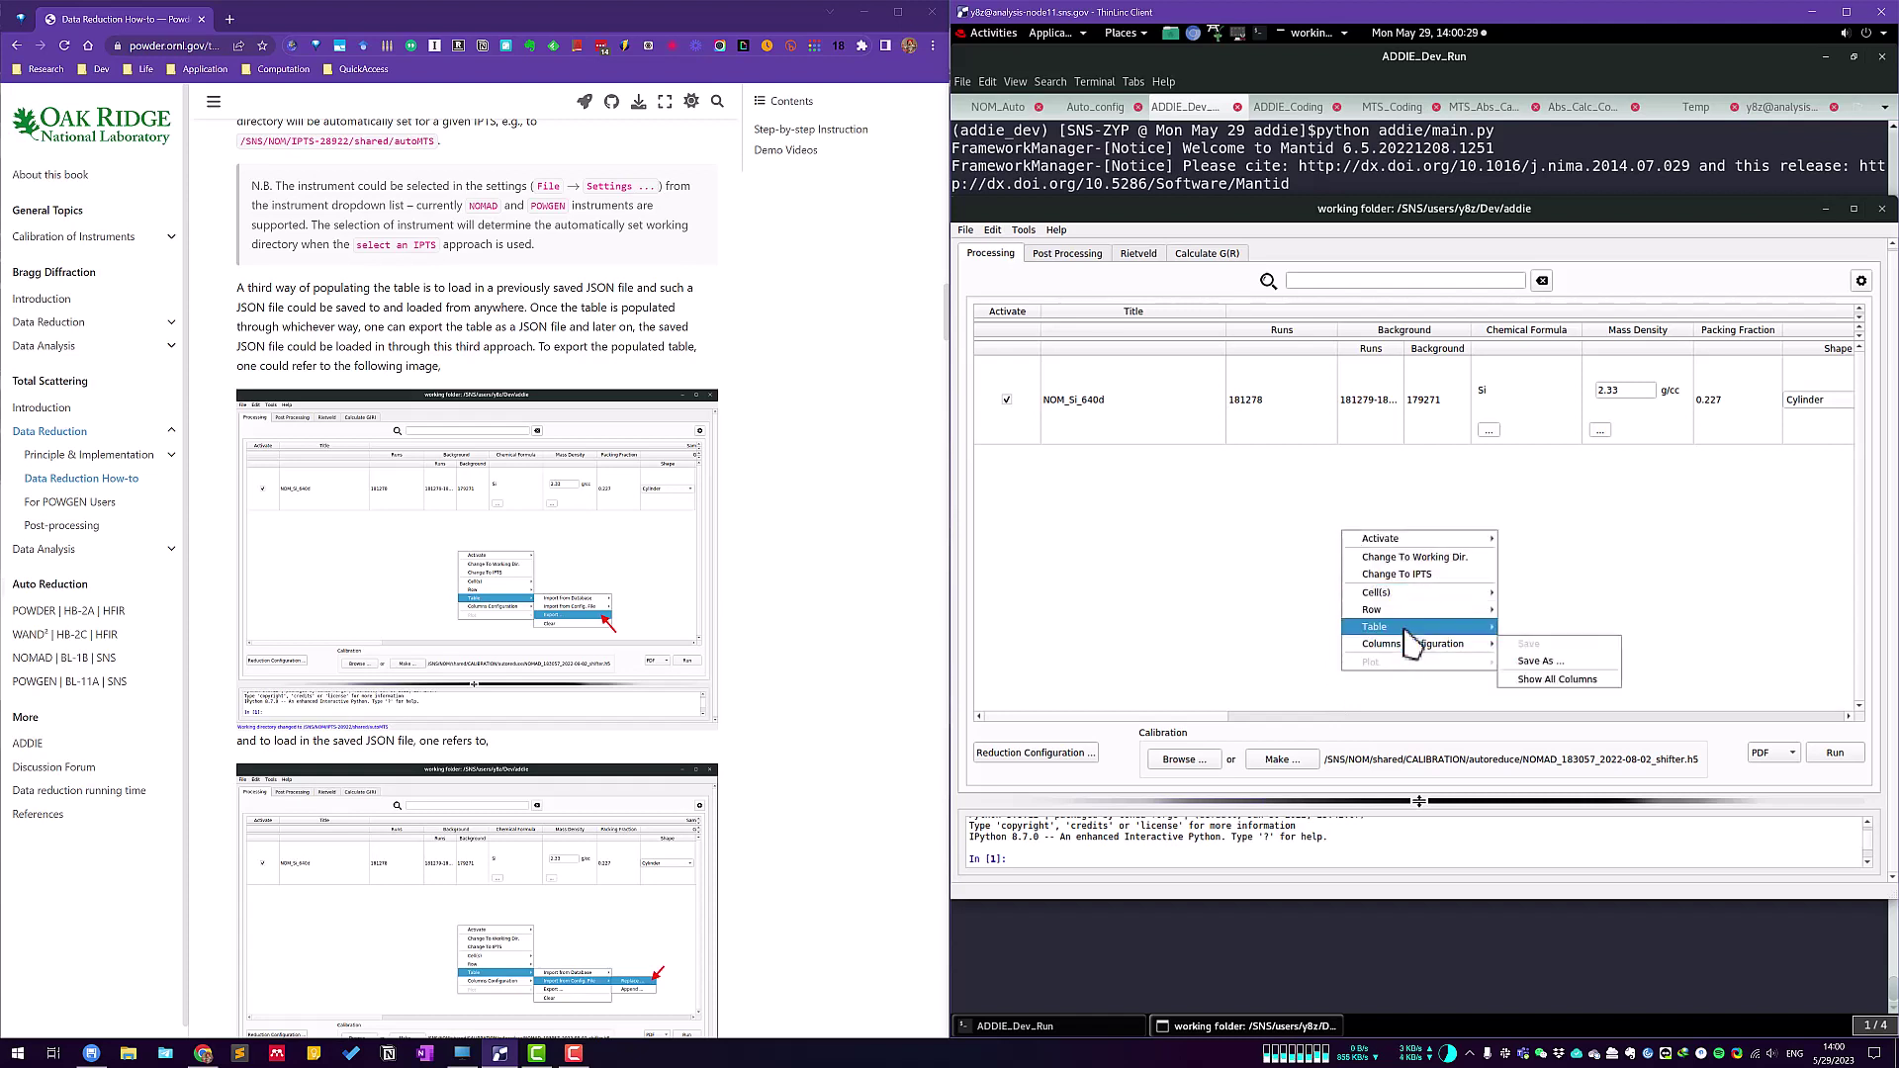
left_click(1541, 680)
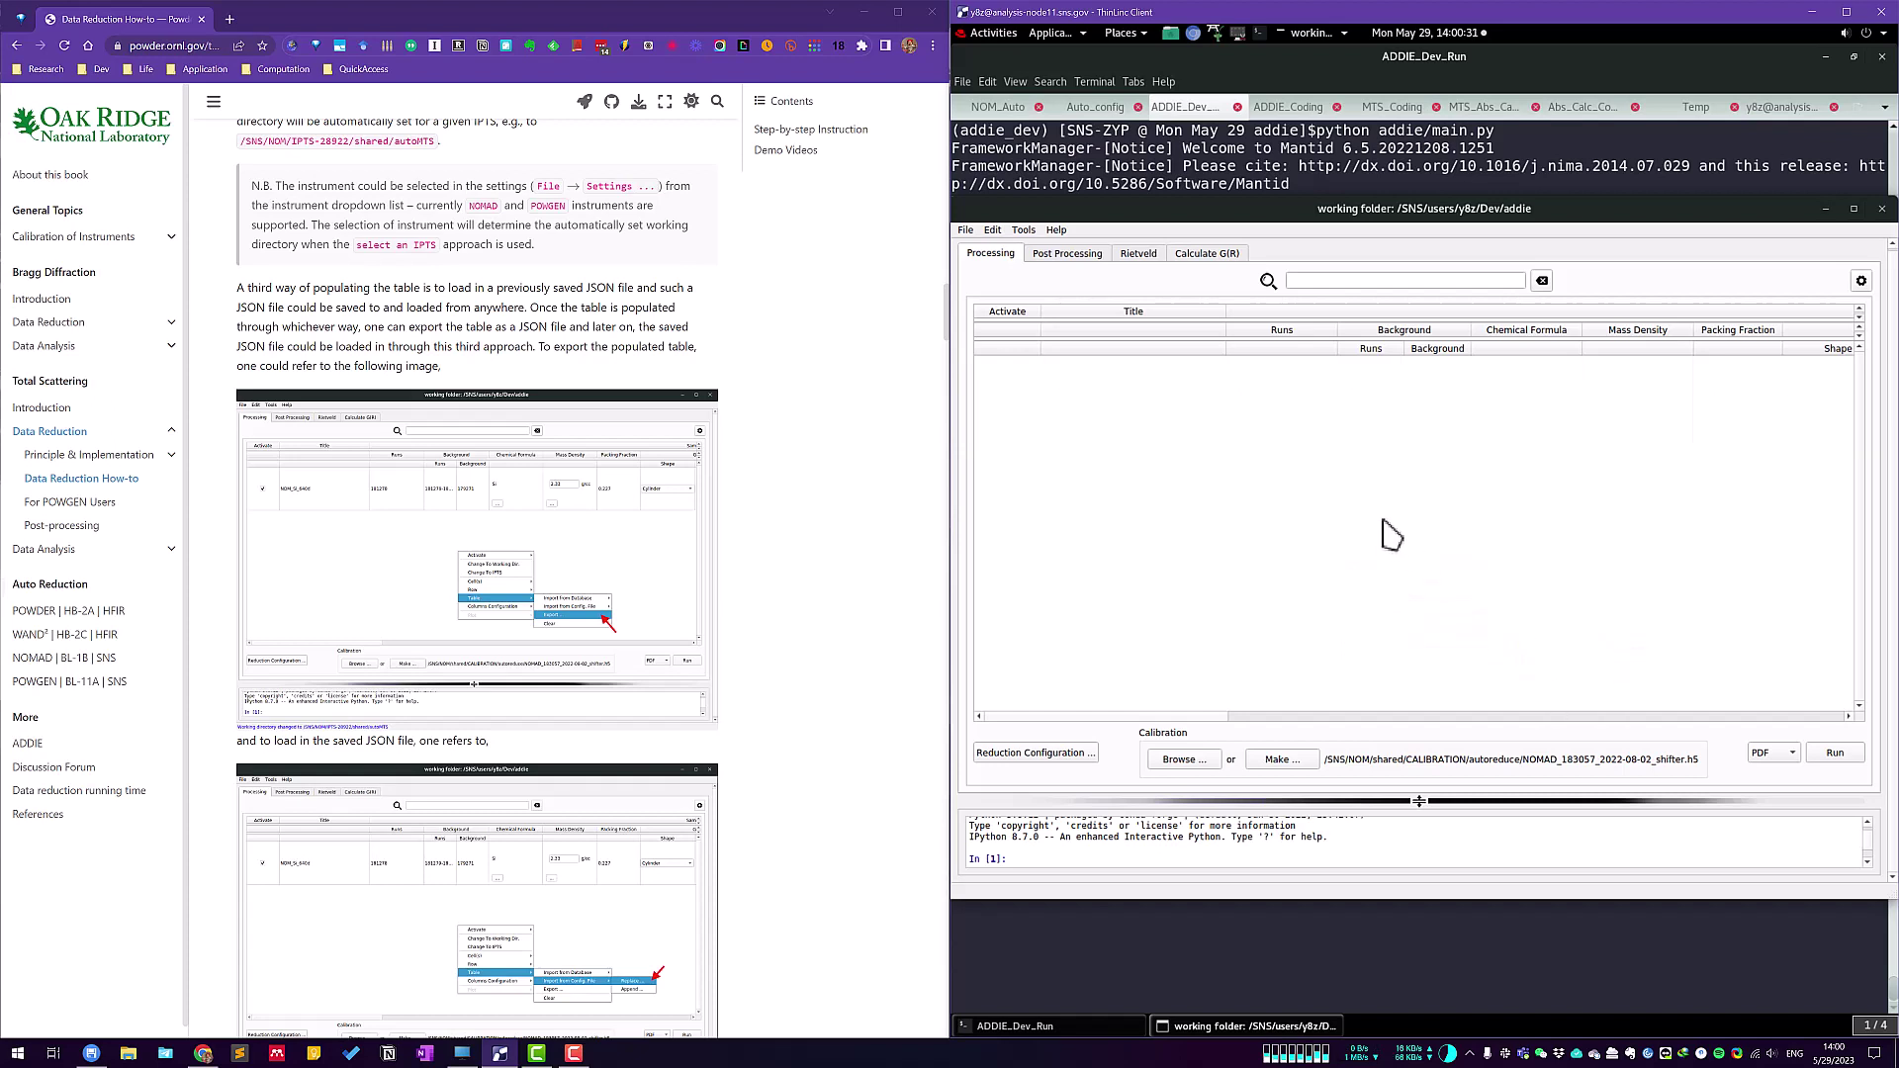
Import mts_input_demo.json from the home directory's Temp folder as a configuration file, using the Replace option.
right_click(1382, 522)
mouse_move(1432, 618)
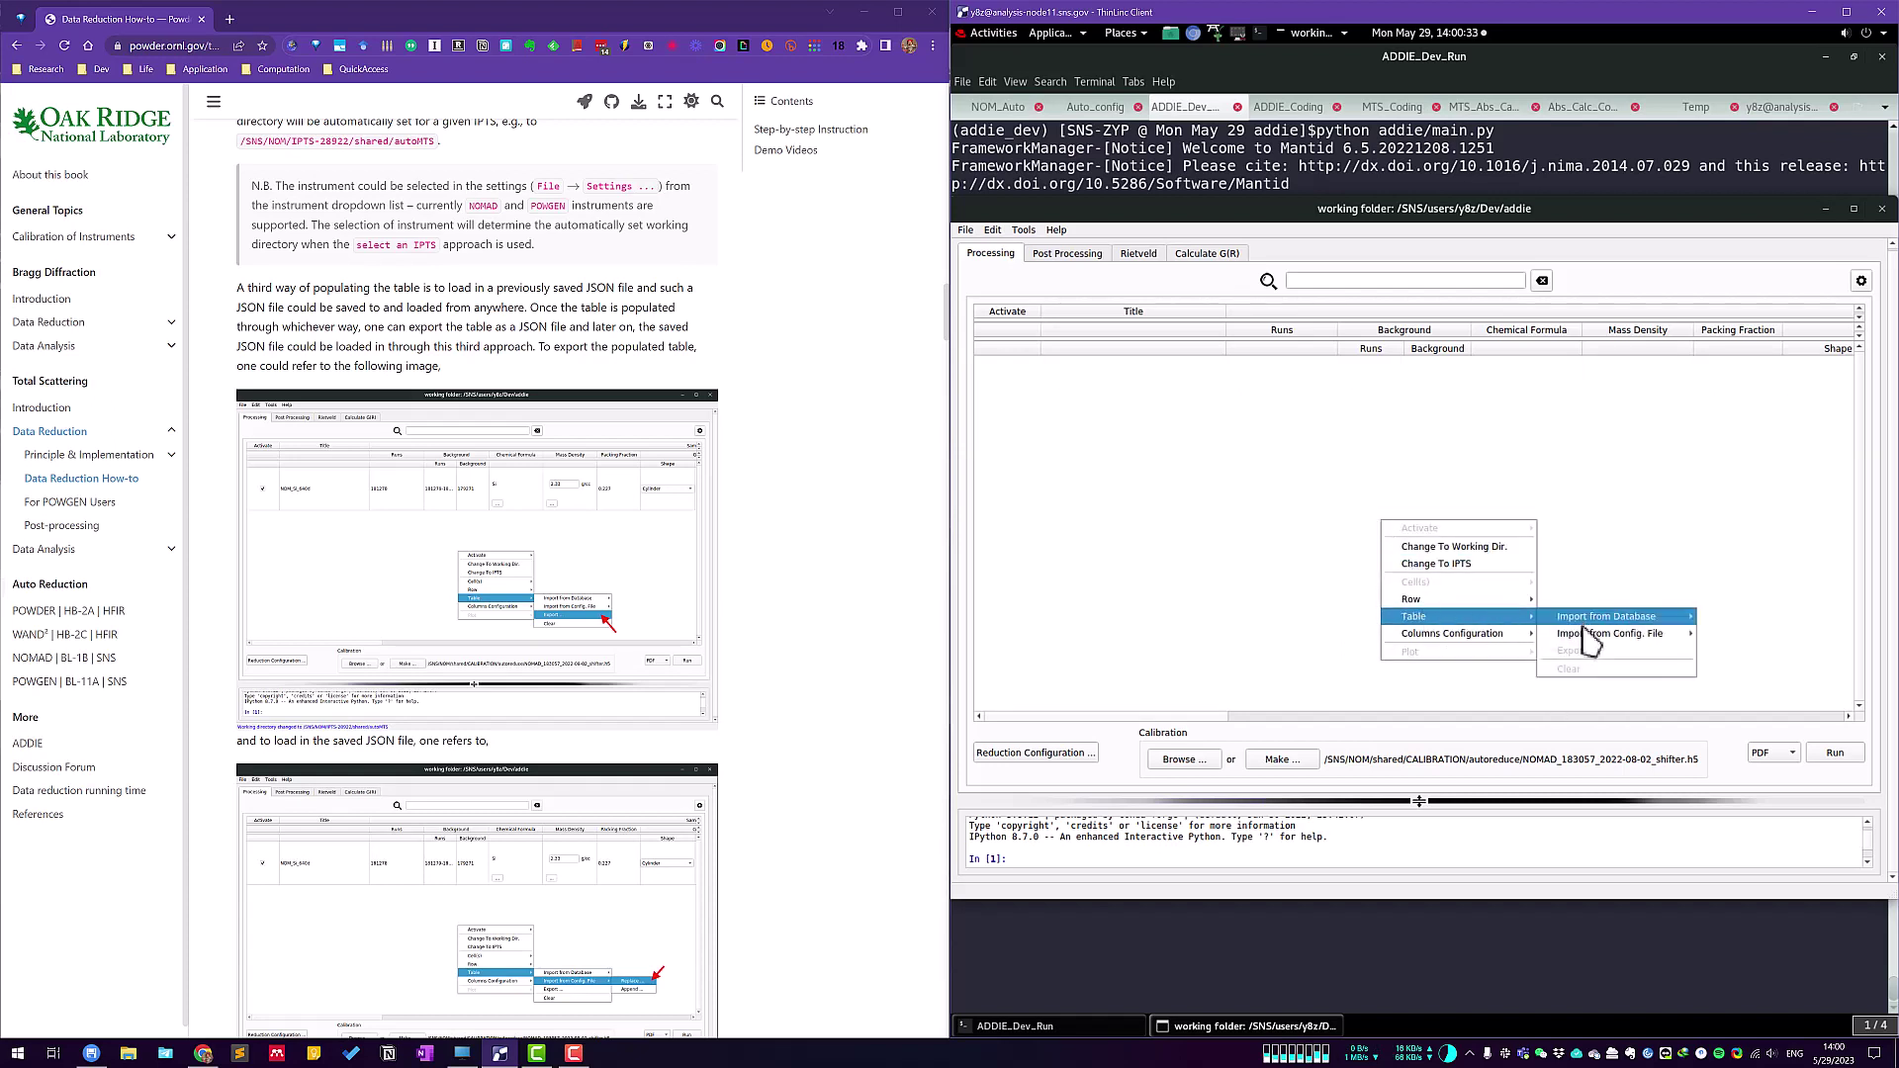
mouse_move(1590, 635)
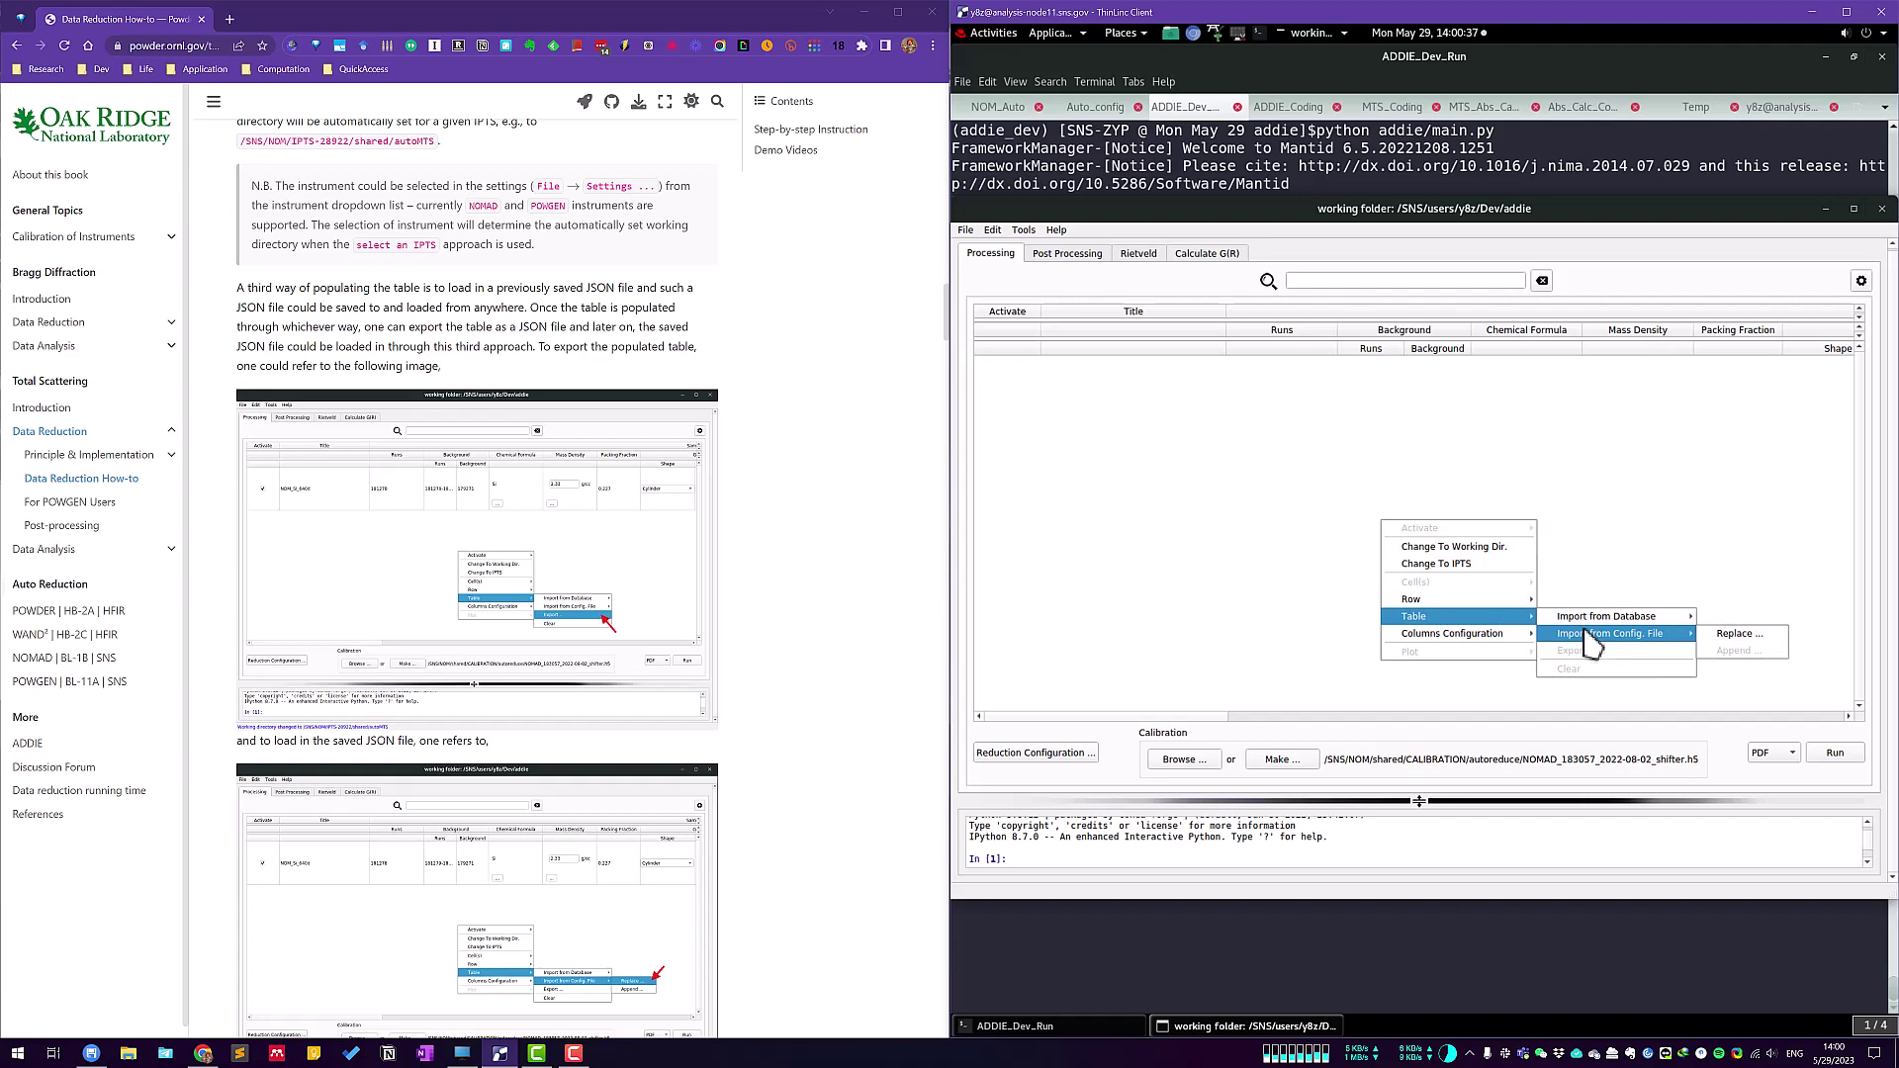
left_click(1736, 638)
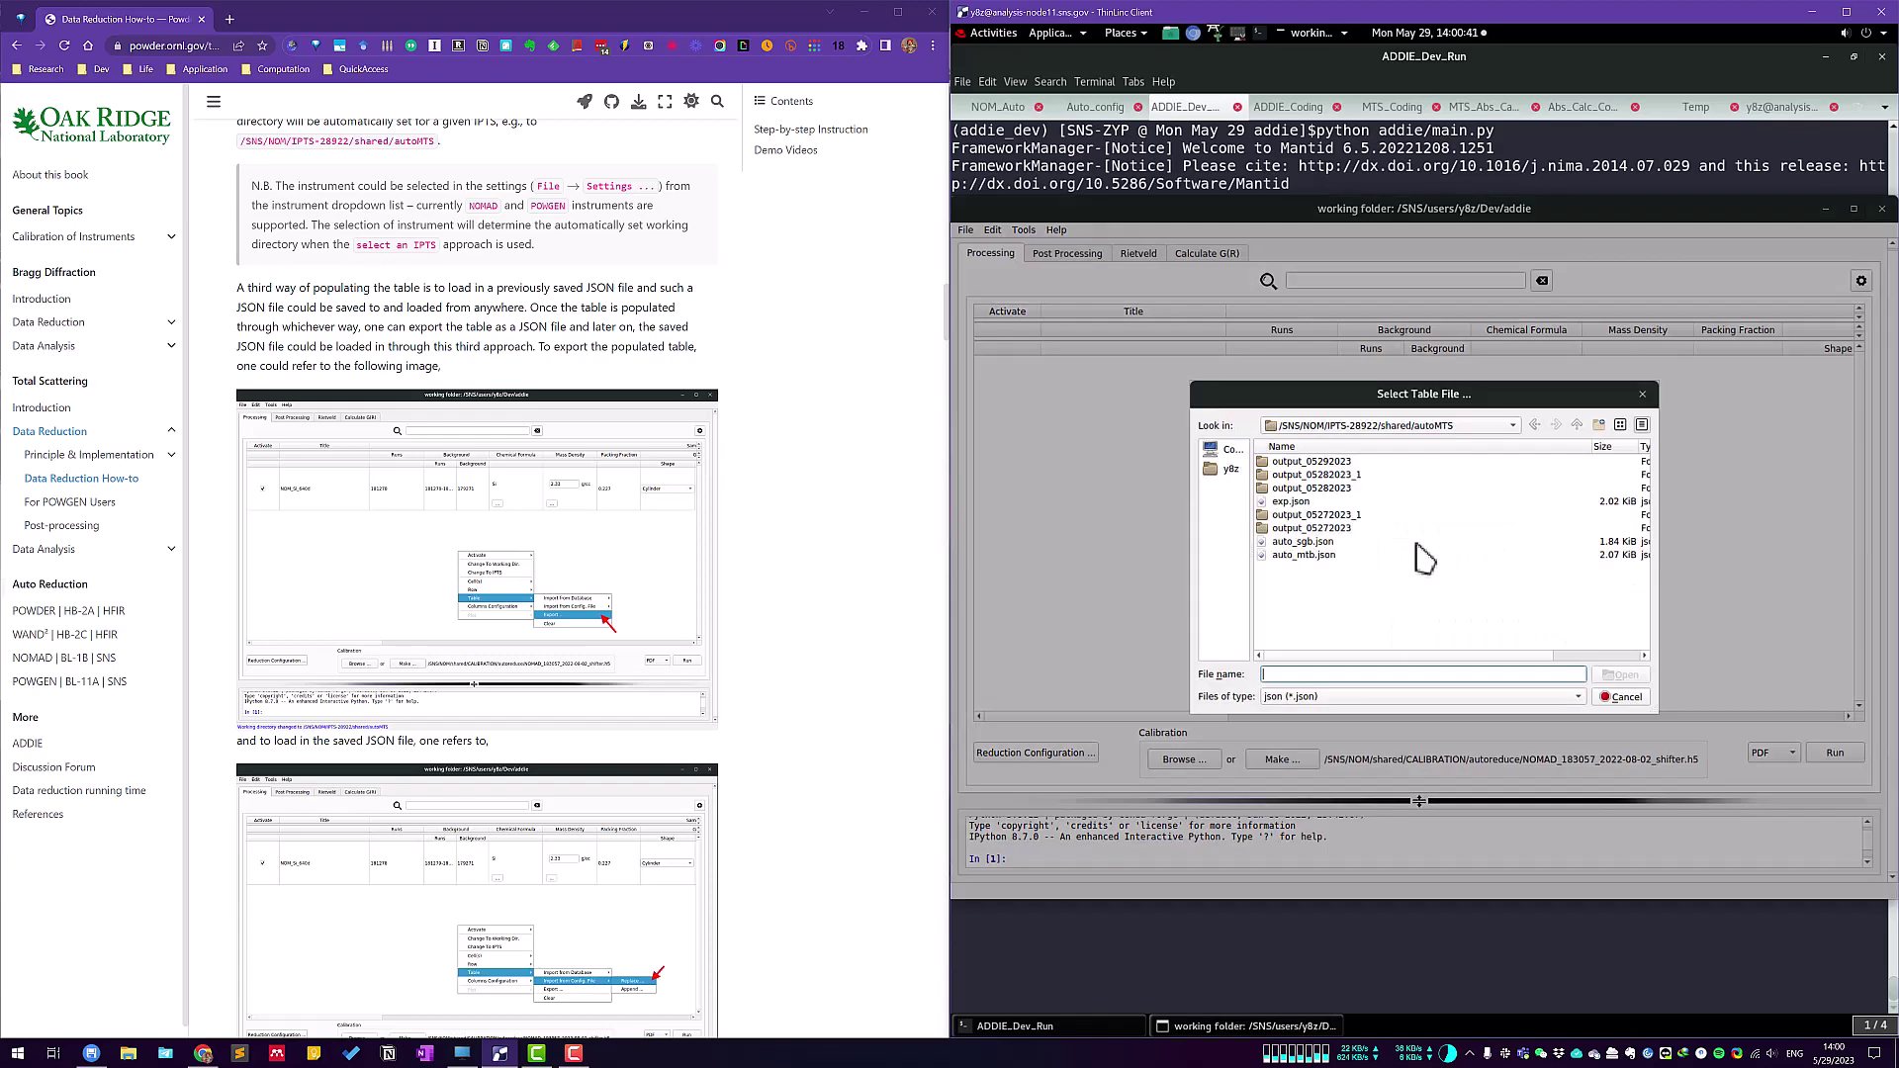
left_click(1234, 471)
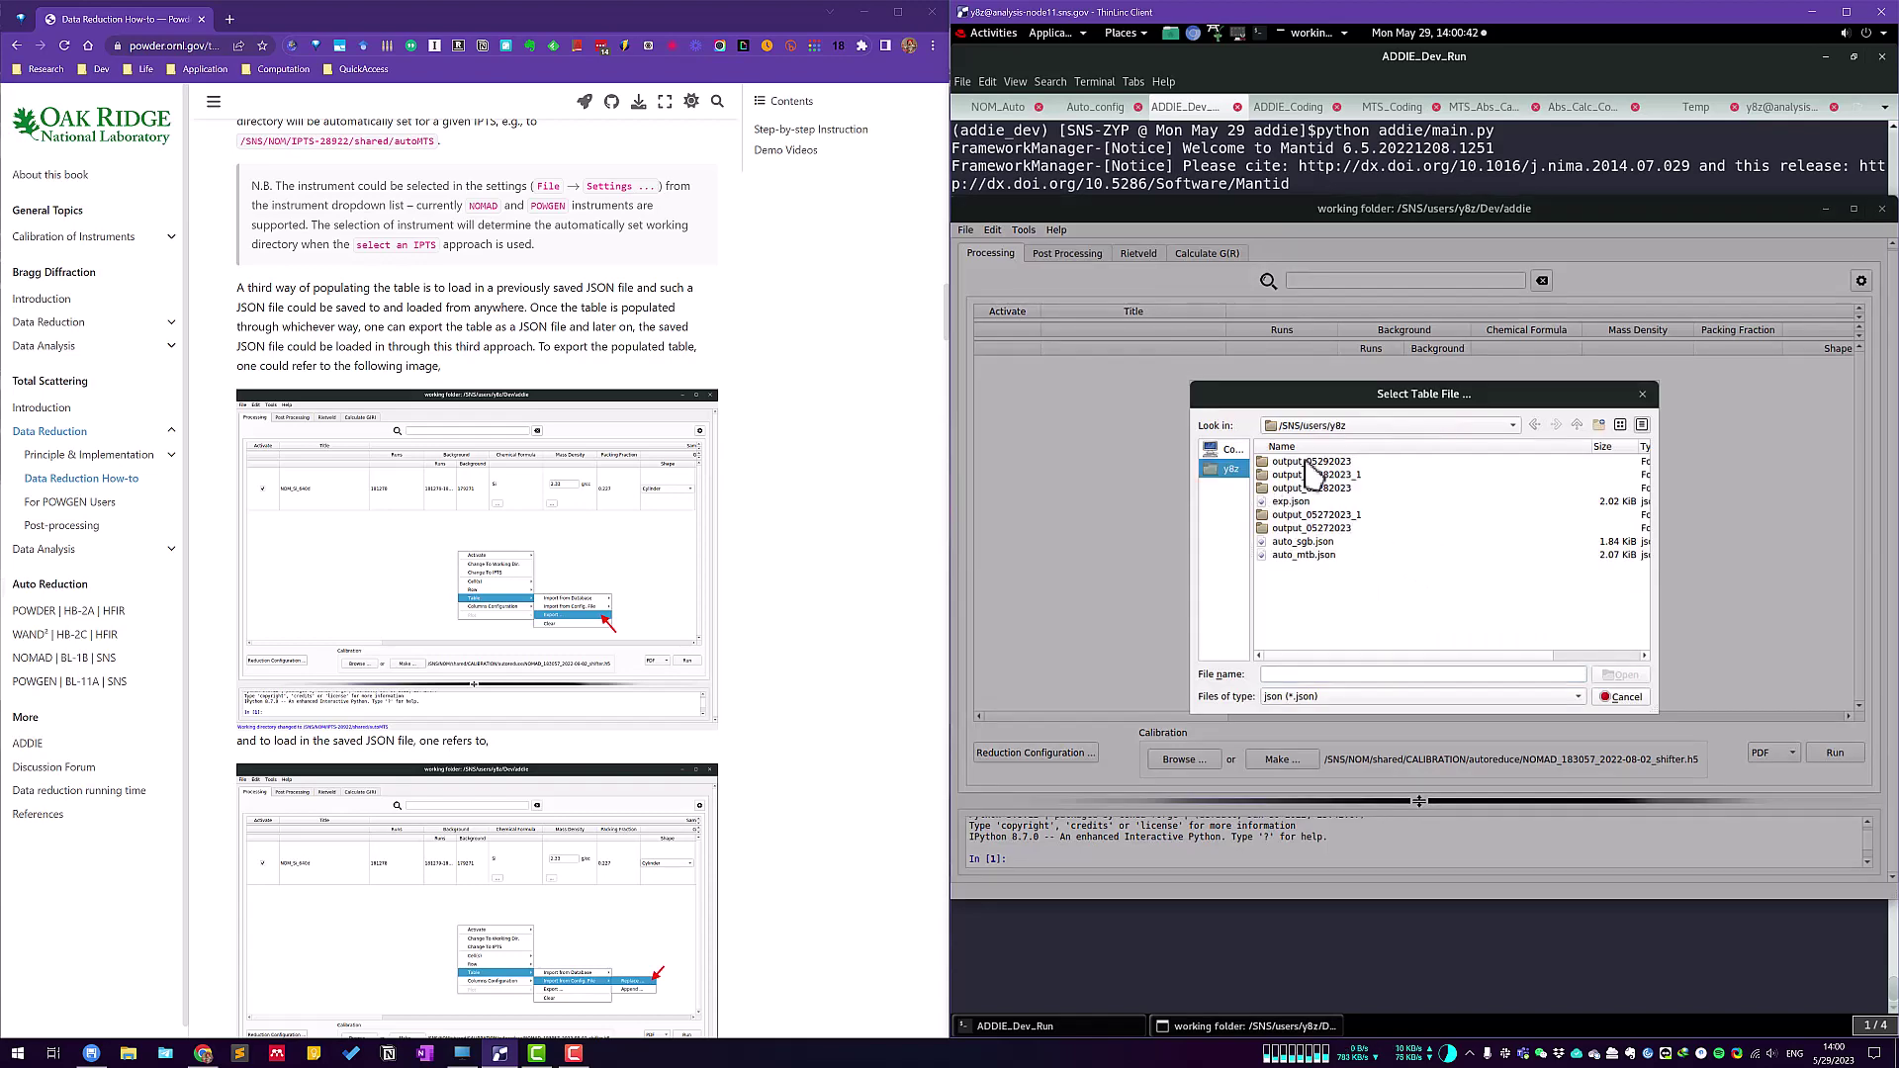
left_click(1231, 470)
double_click(1292, 462)
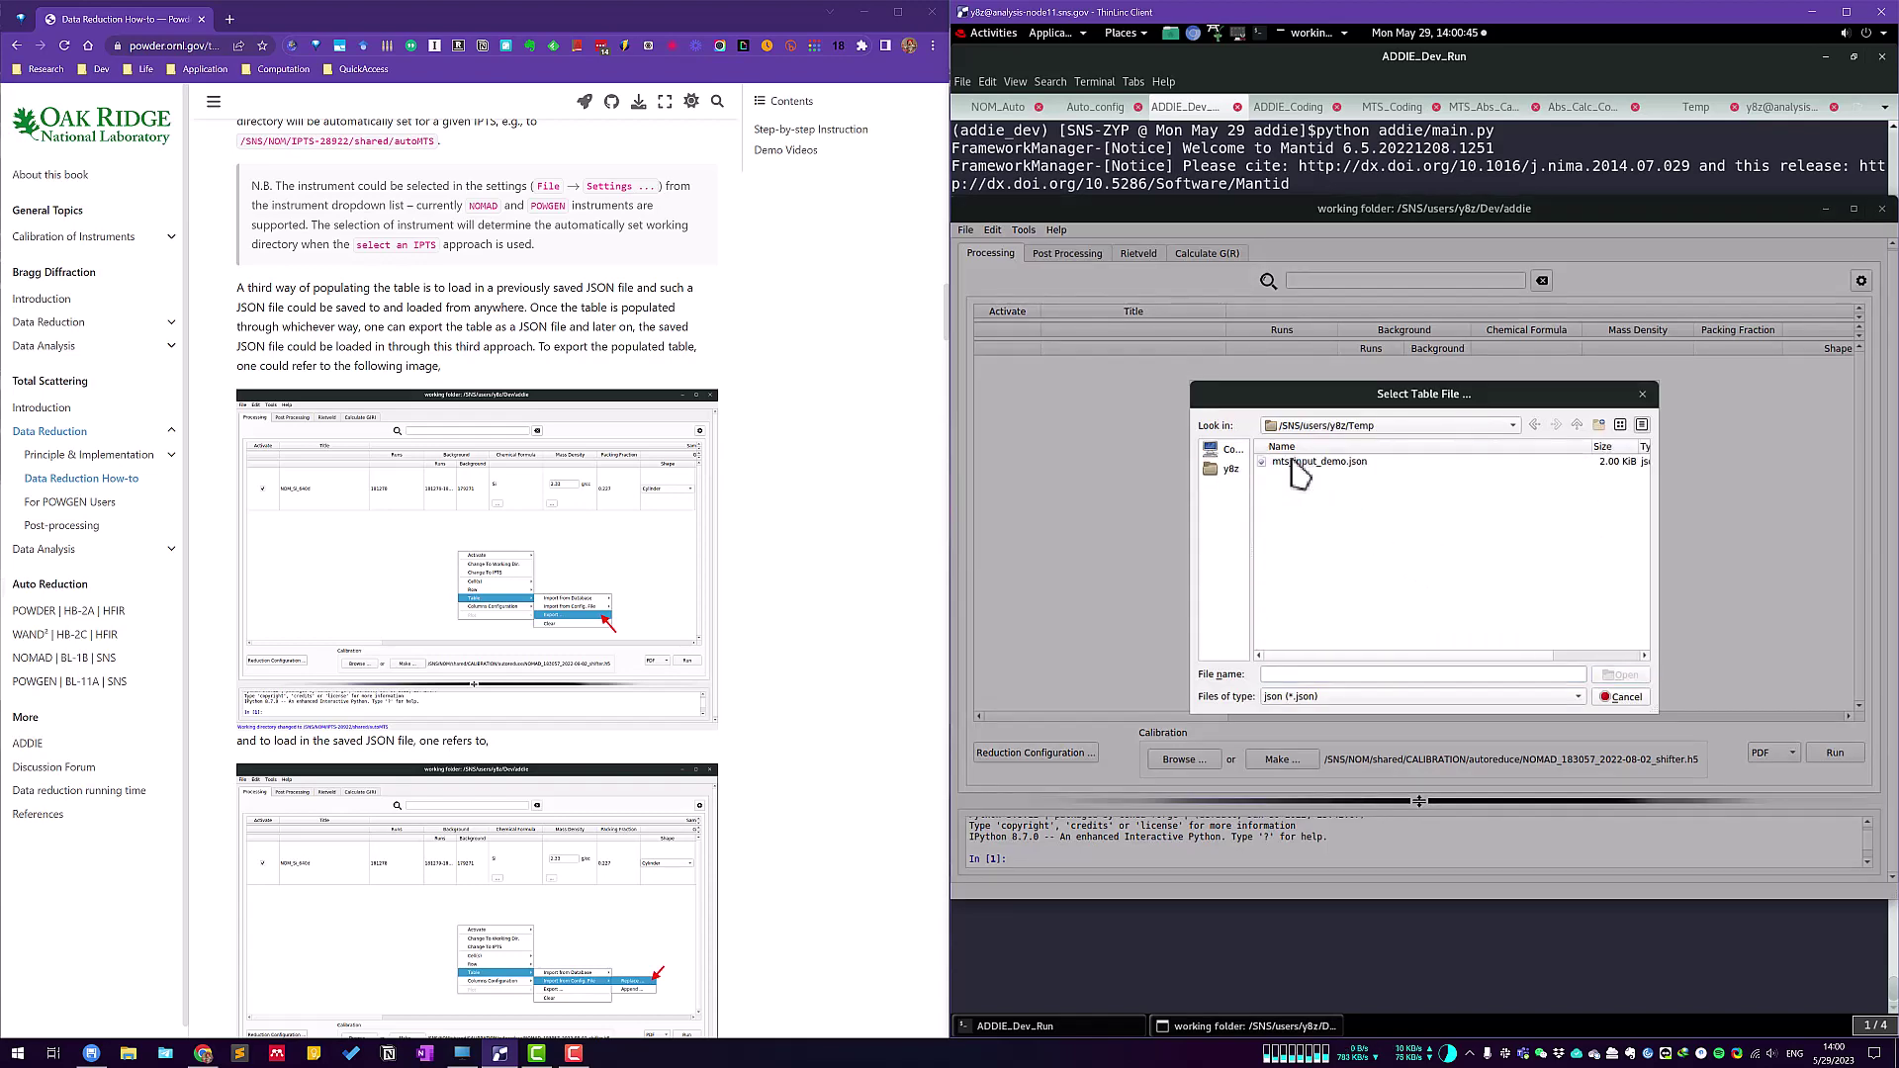
left_click(1330, 461)
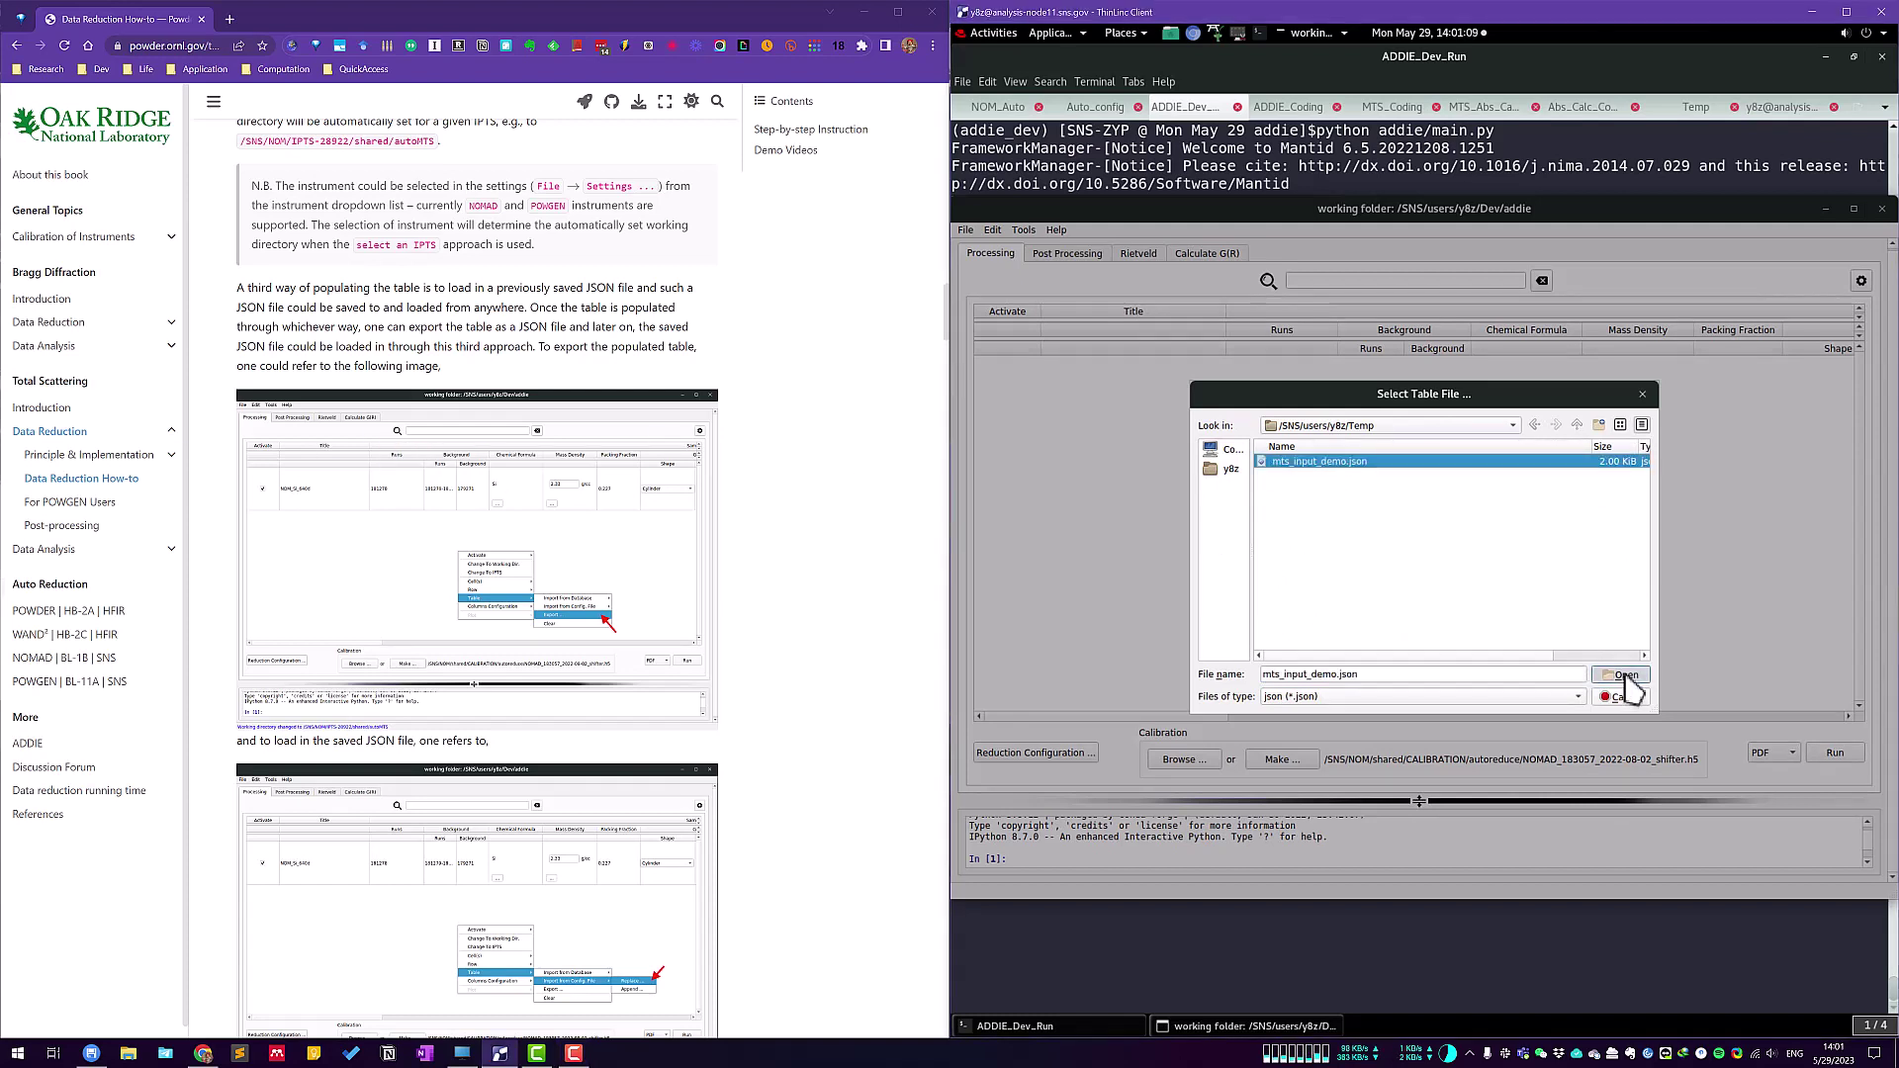
left_click(1623, 675)
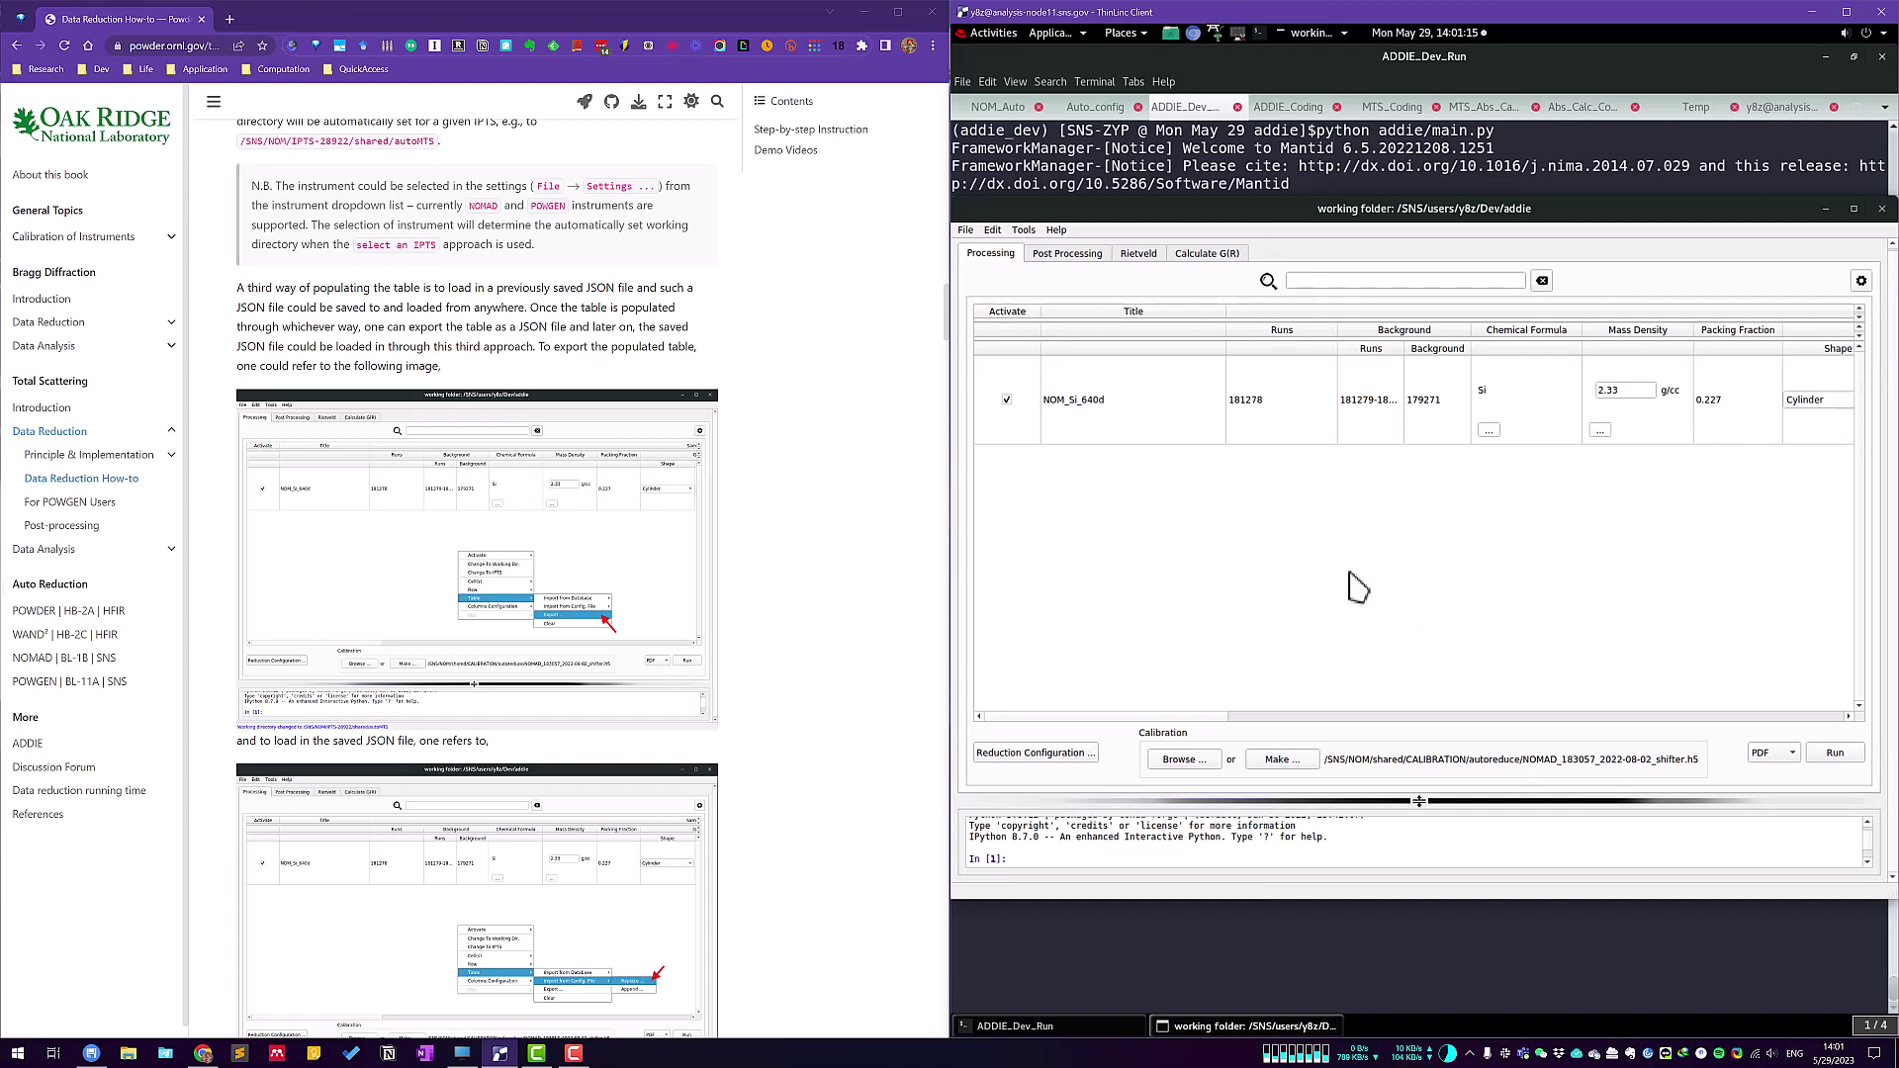
Clear the table rows imported from the configuration file.
right_click(1278, 540)
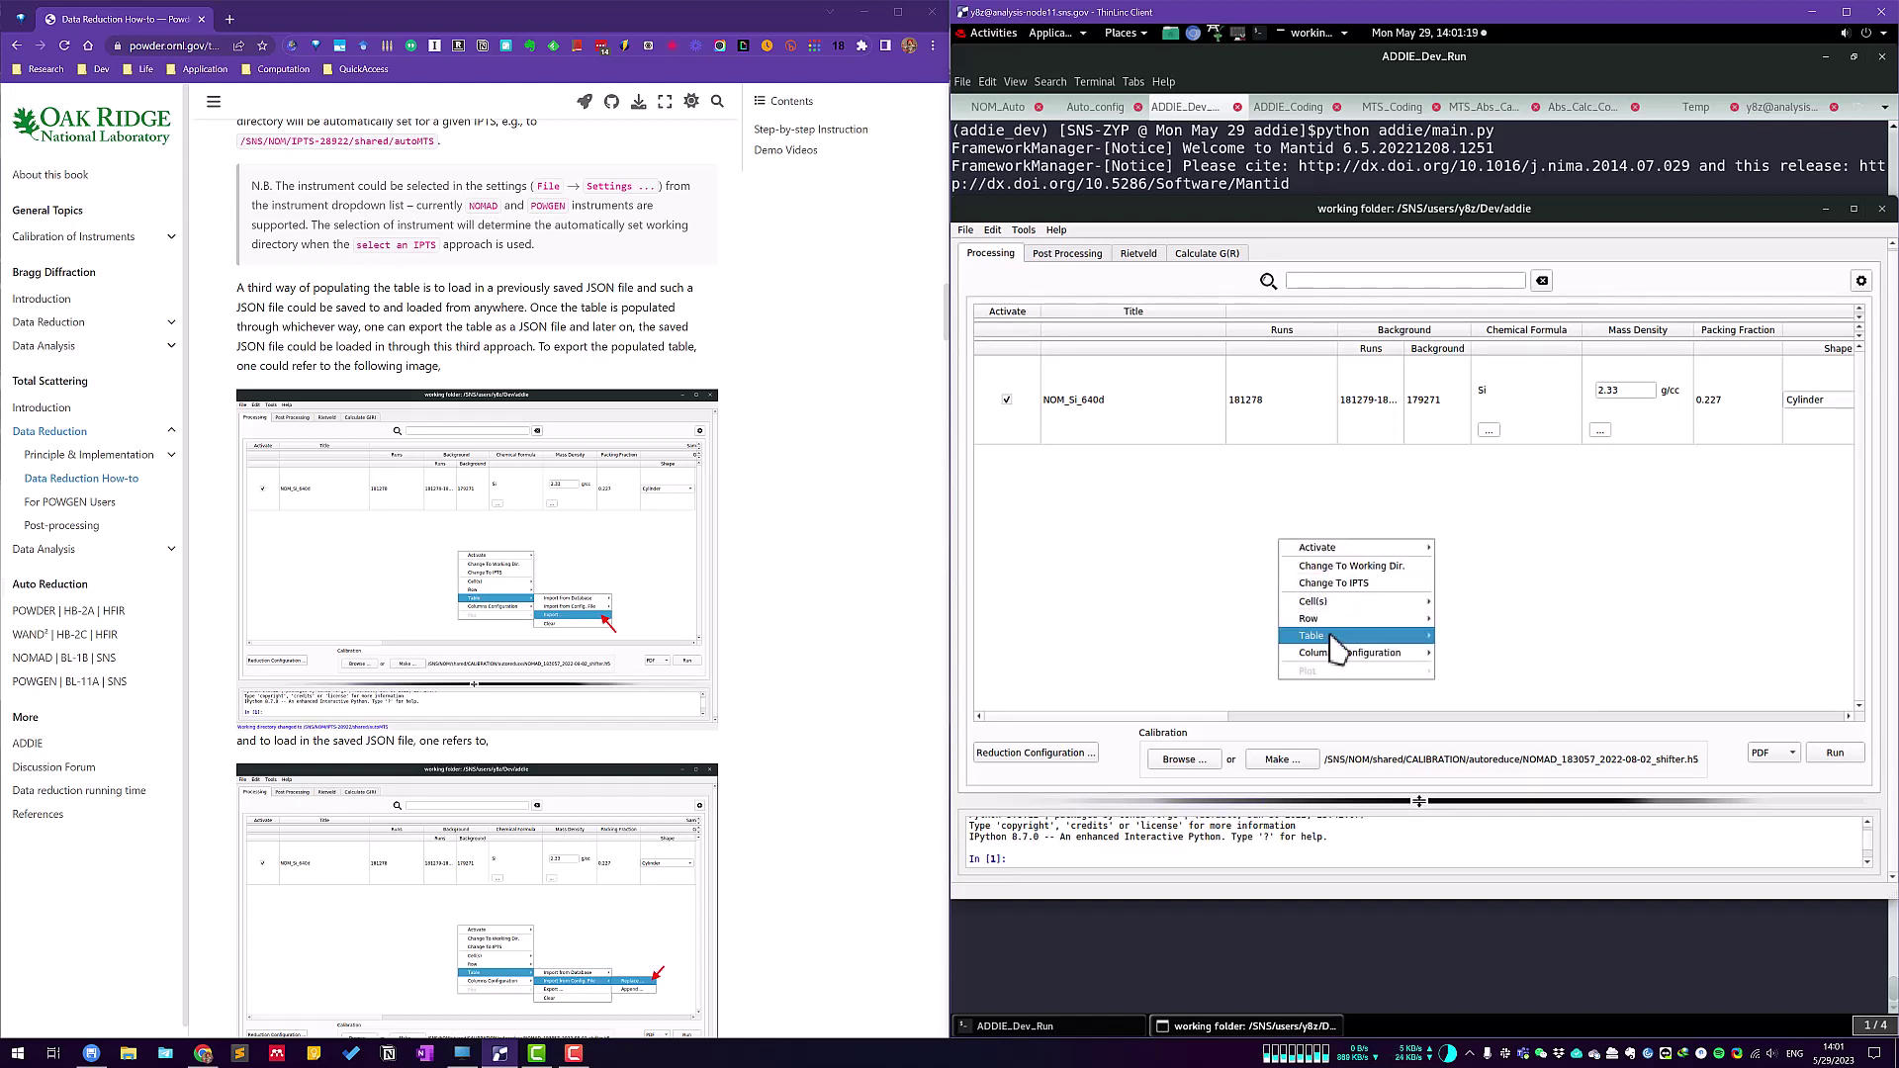
mouse_move(1336, 637)
left_click(1468, 690)
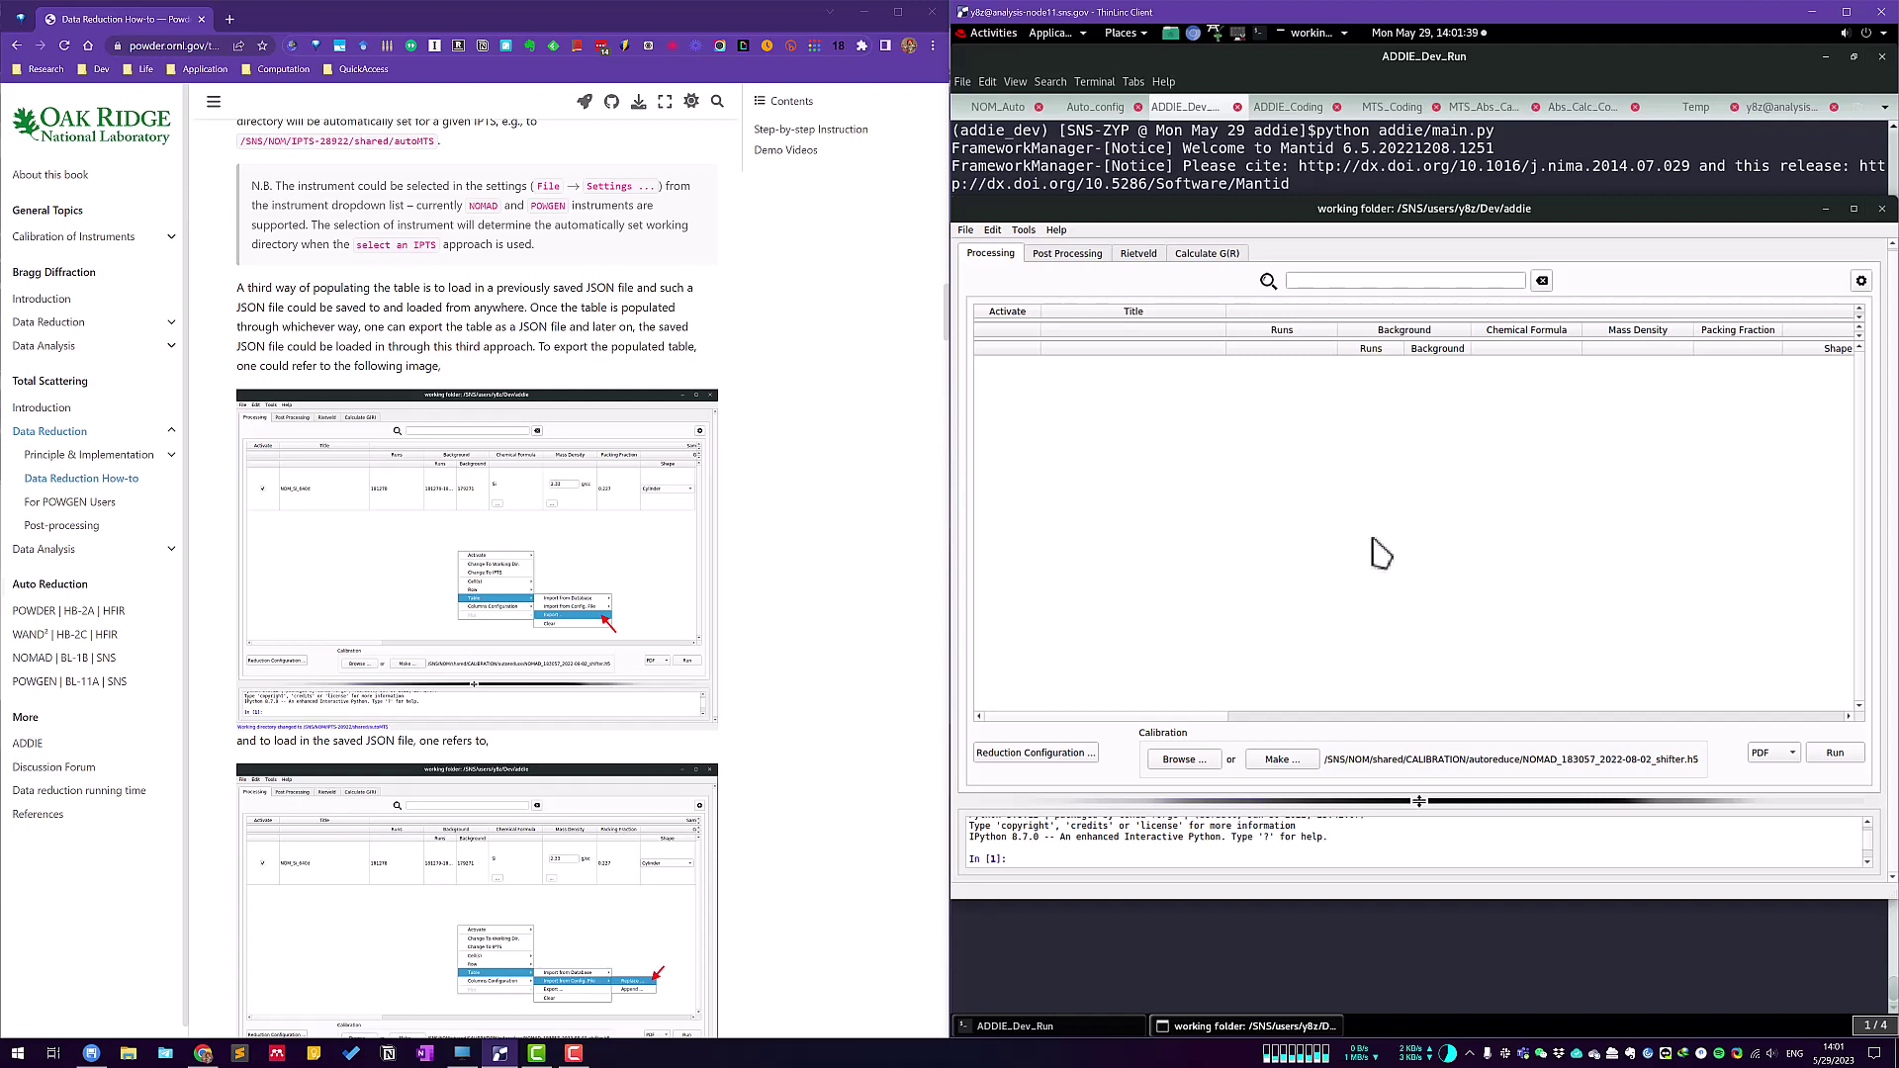
Start a table import from the database with the Replace option and authenticate with the account password.
right_click(1357, 502)
mouse_move(1411, 596)
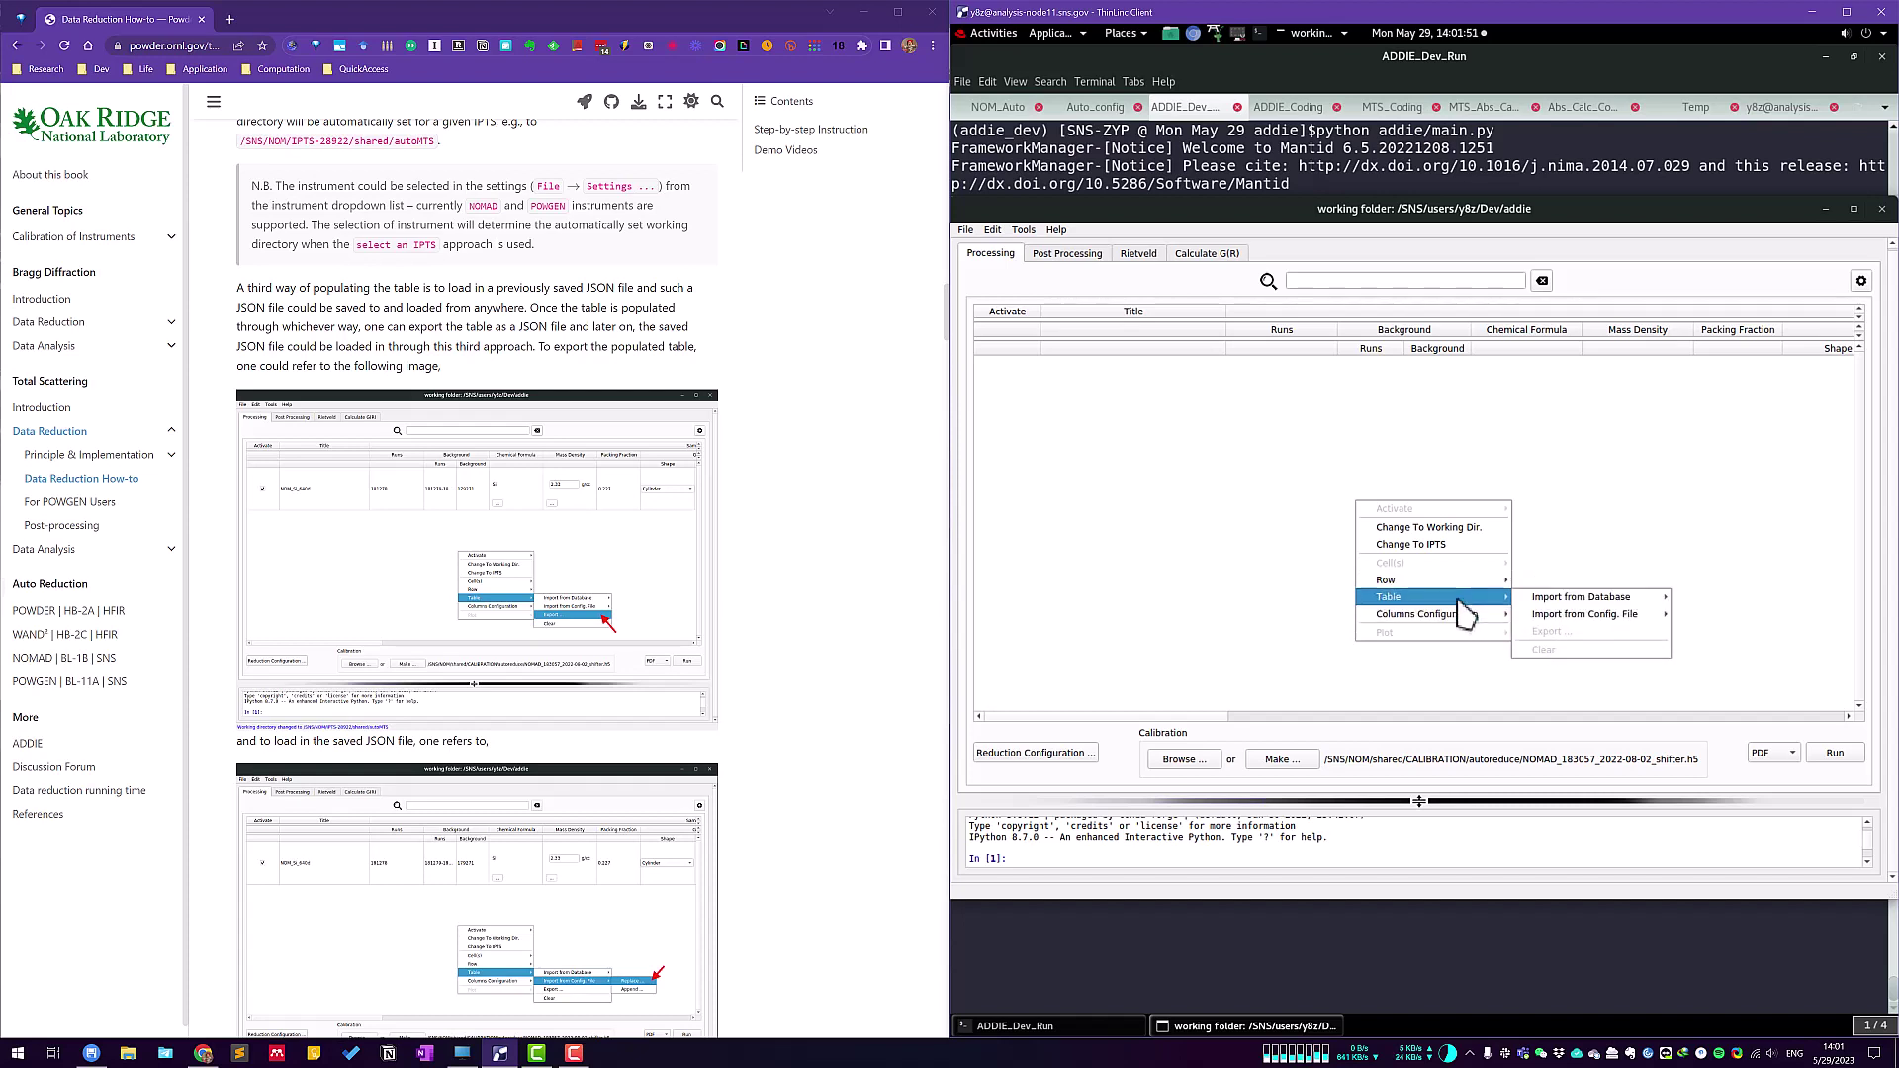
mouse_move(1570, 601)
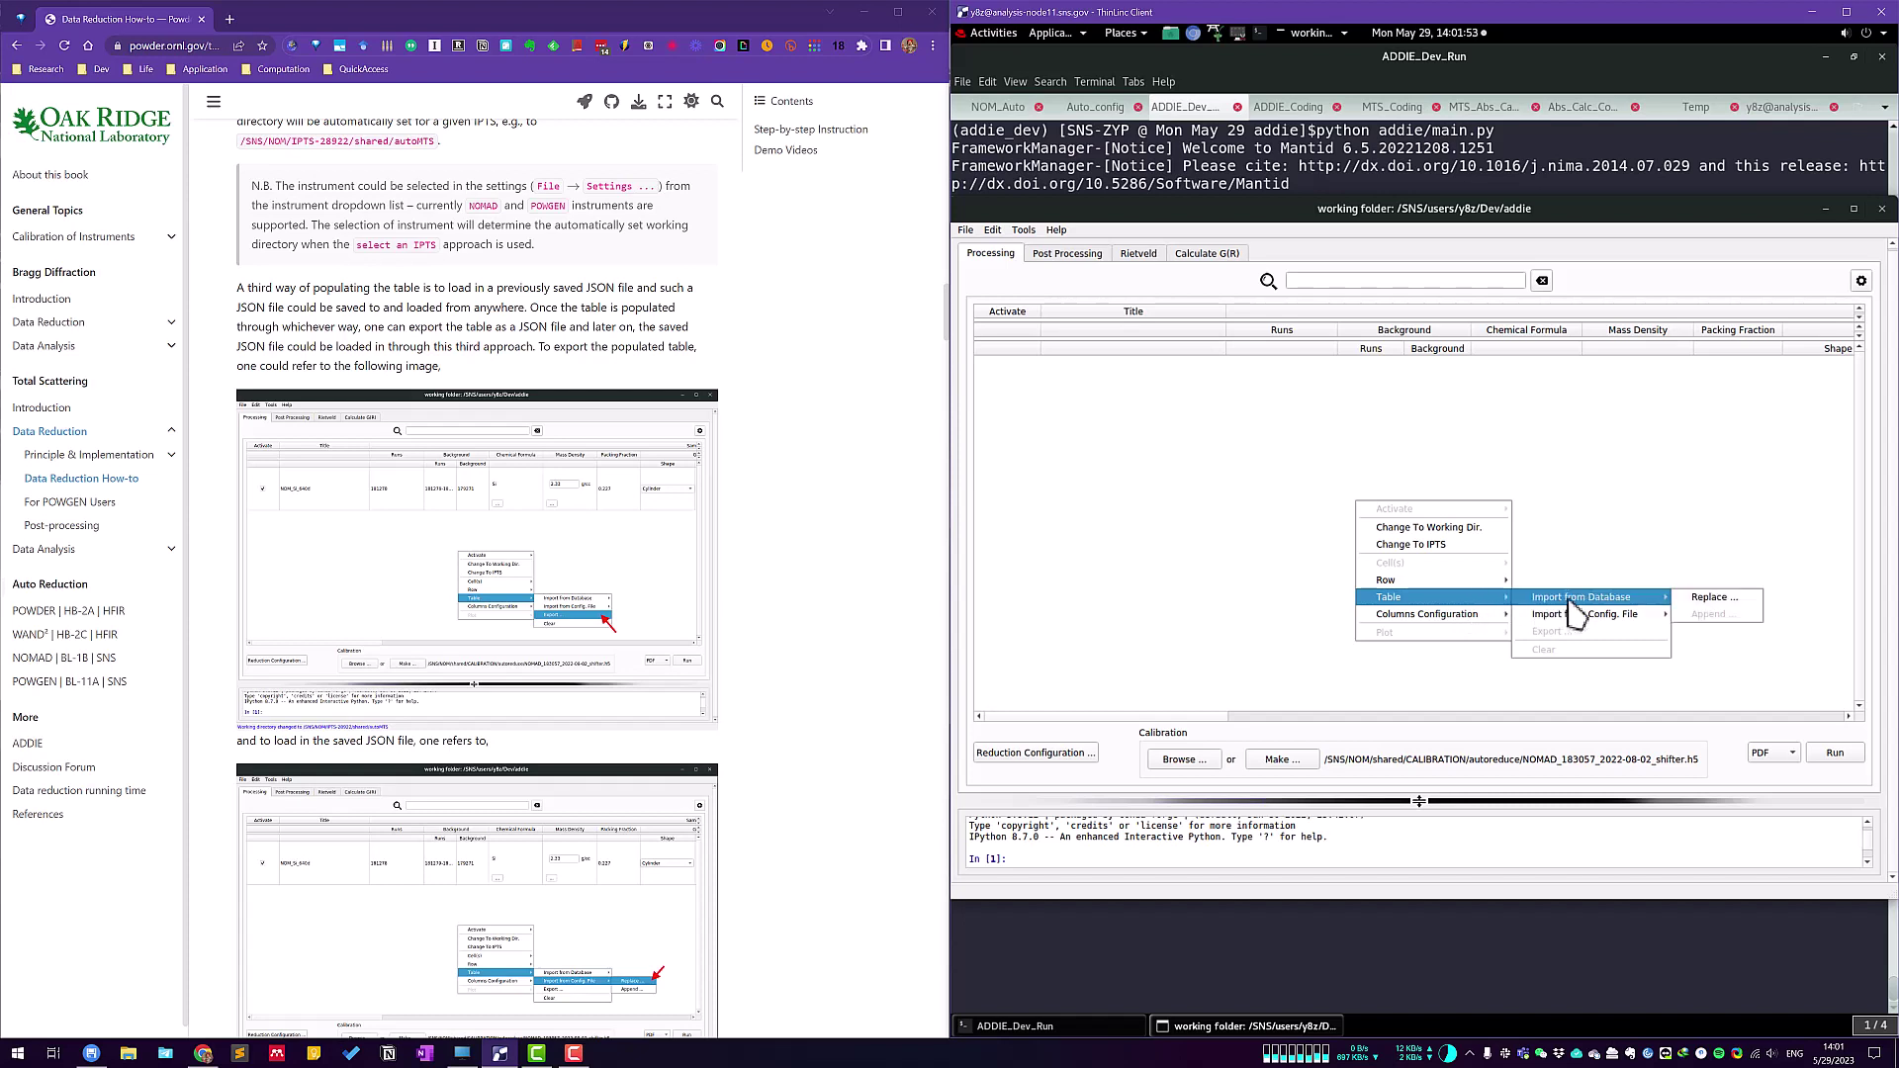
left_click(1755, 599)
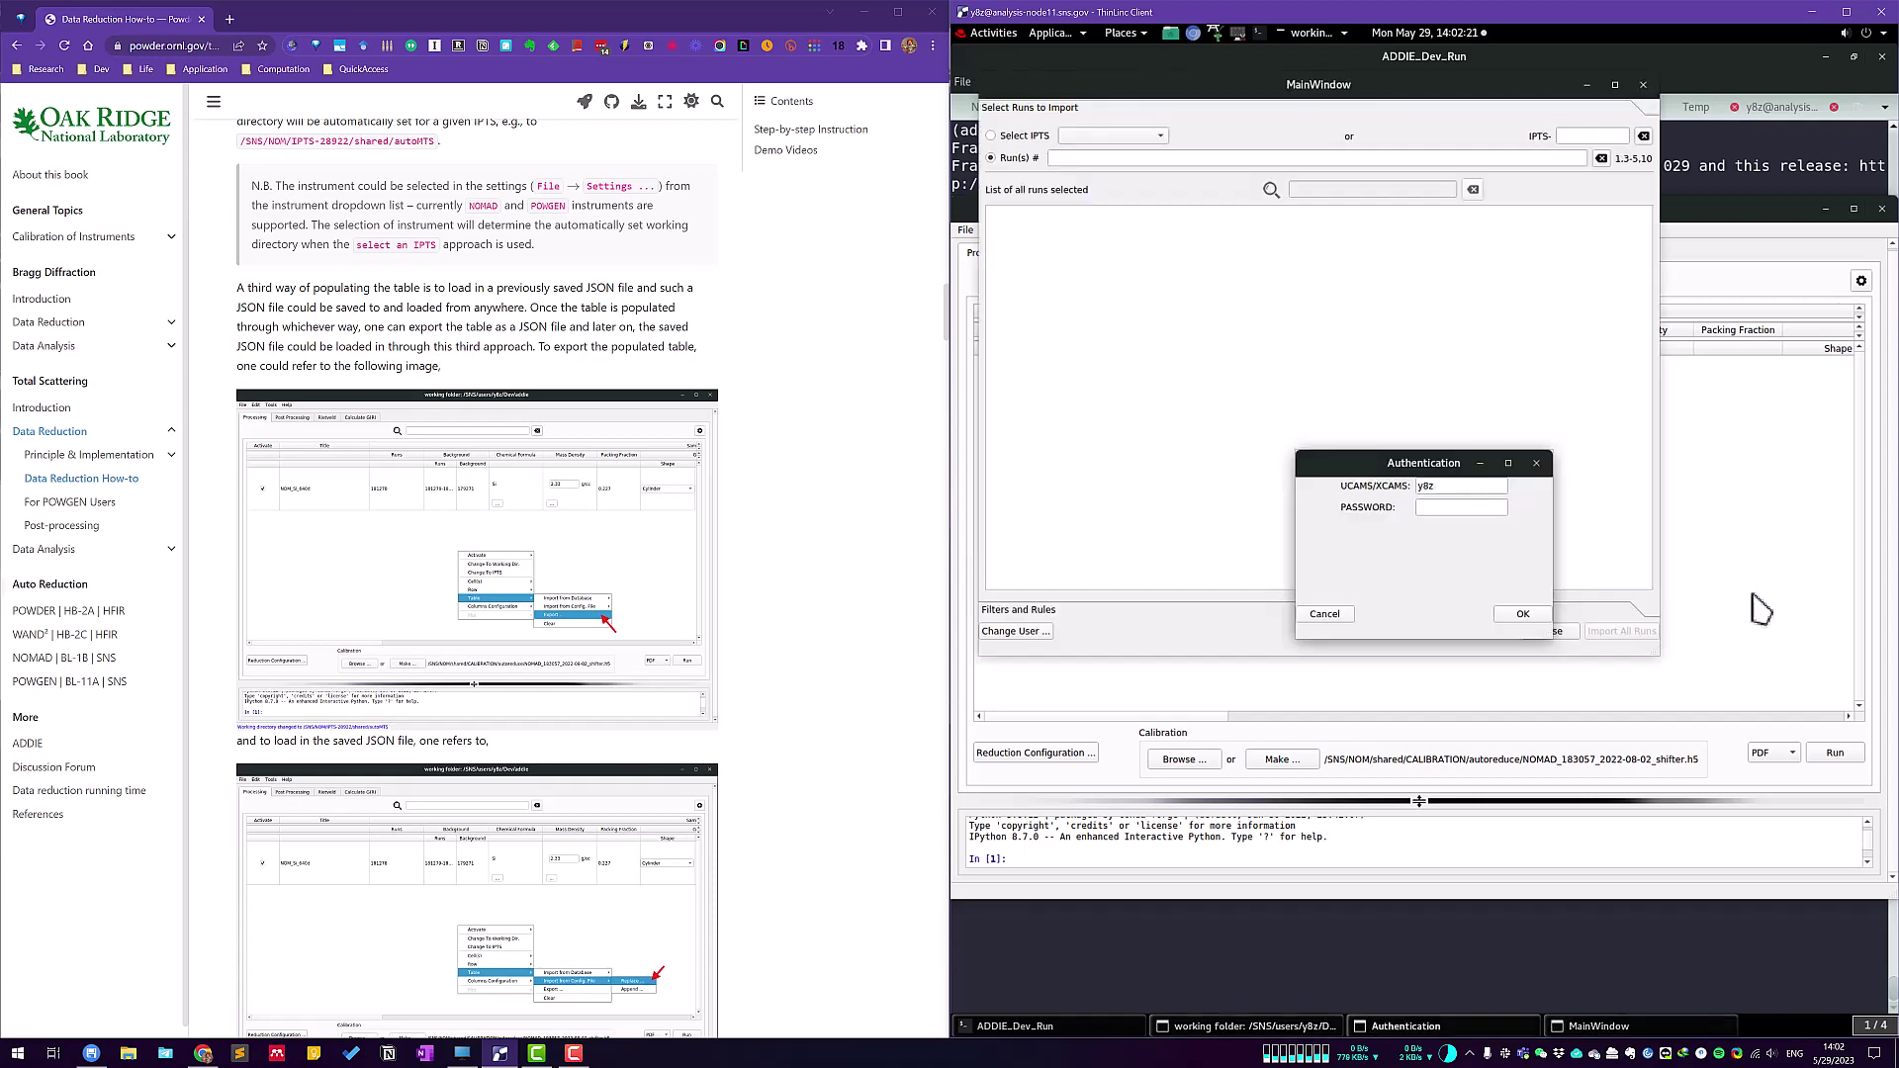
left_click(1448, 507)
key("Return")
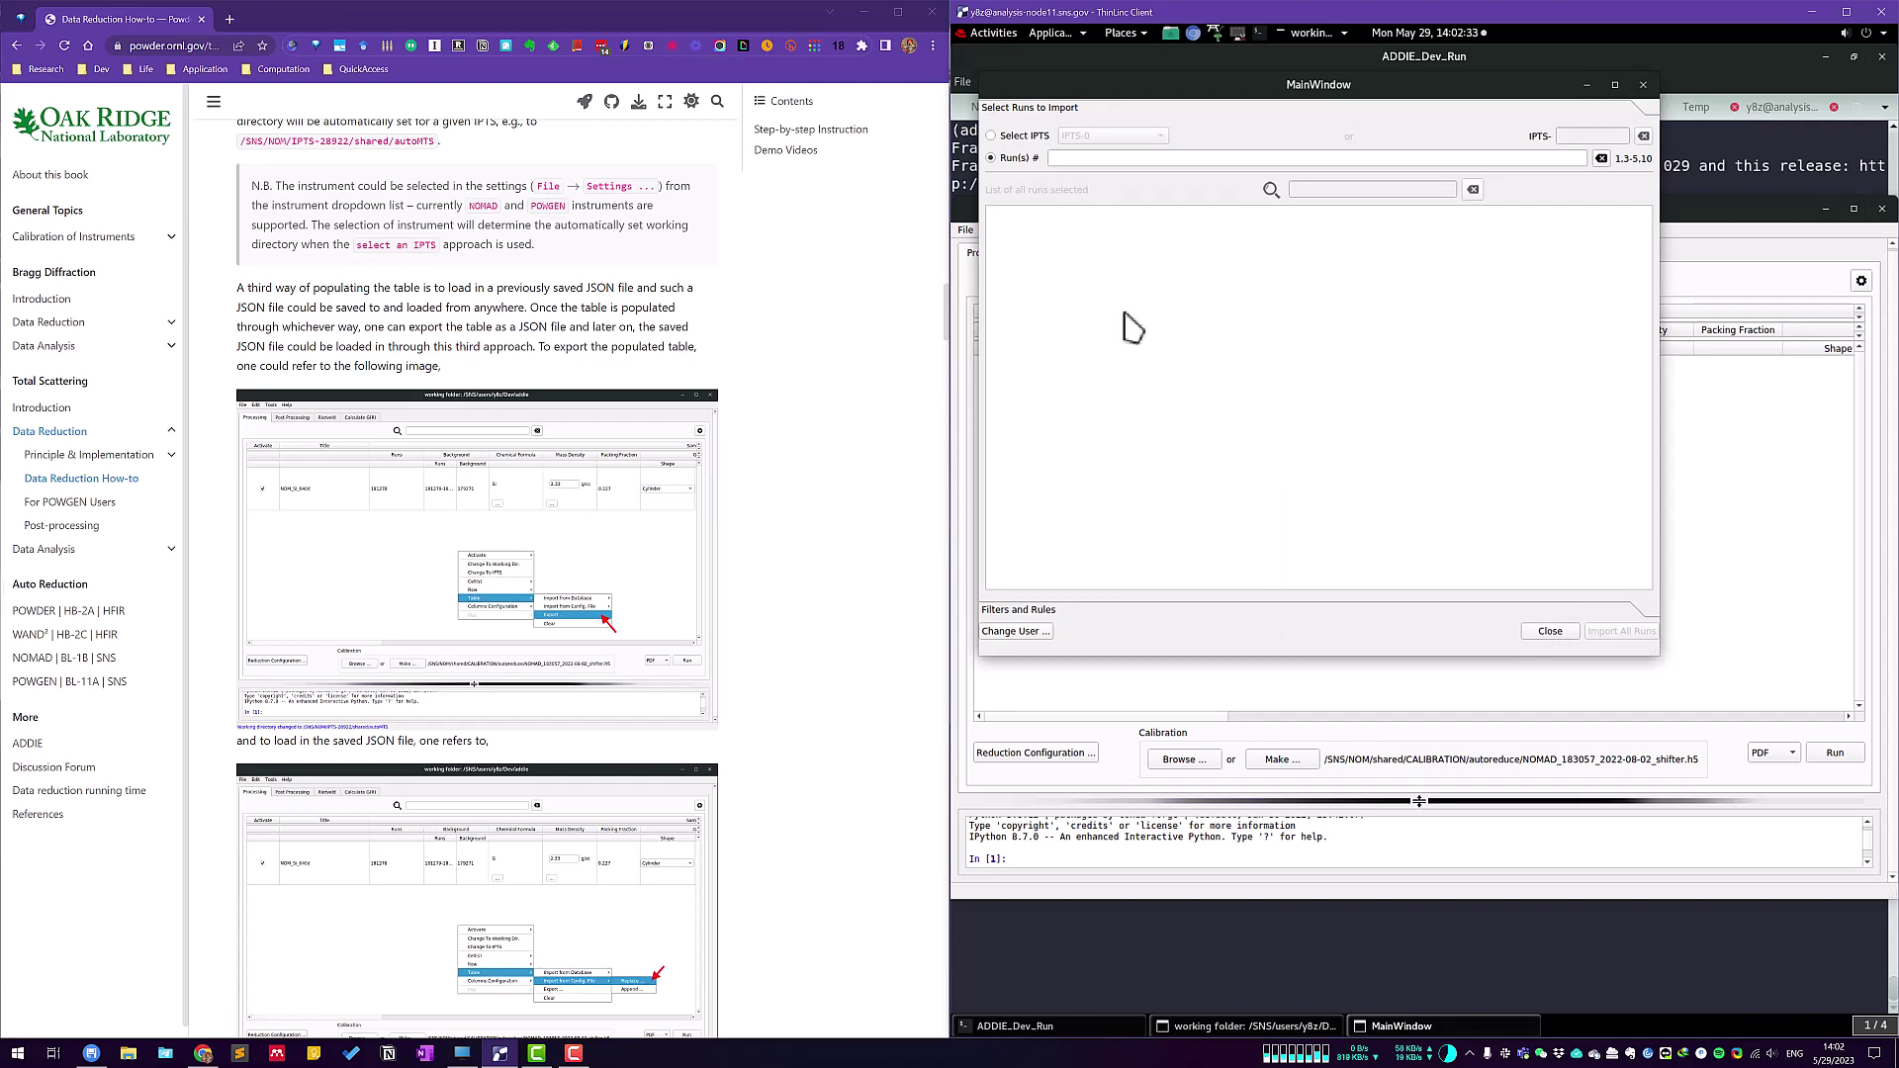
Select runs by IPTS instead of run number and list the runs of IPTS 23780.
left_click(1012, 138)
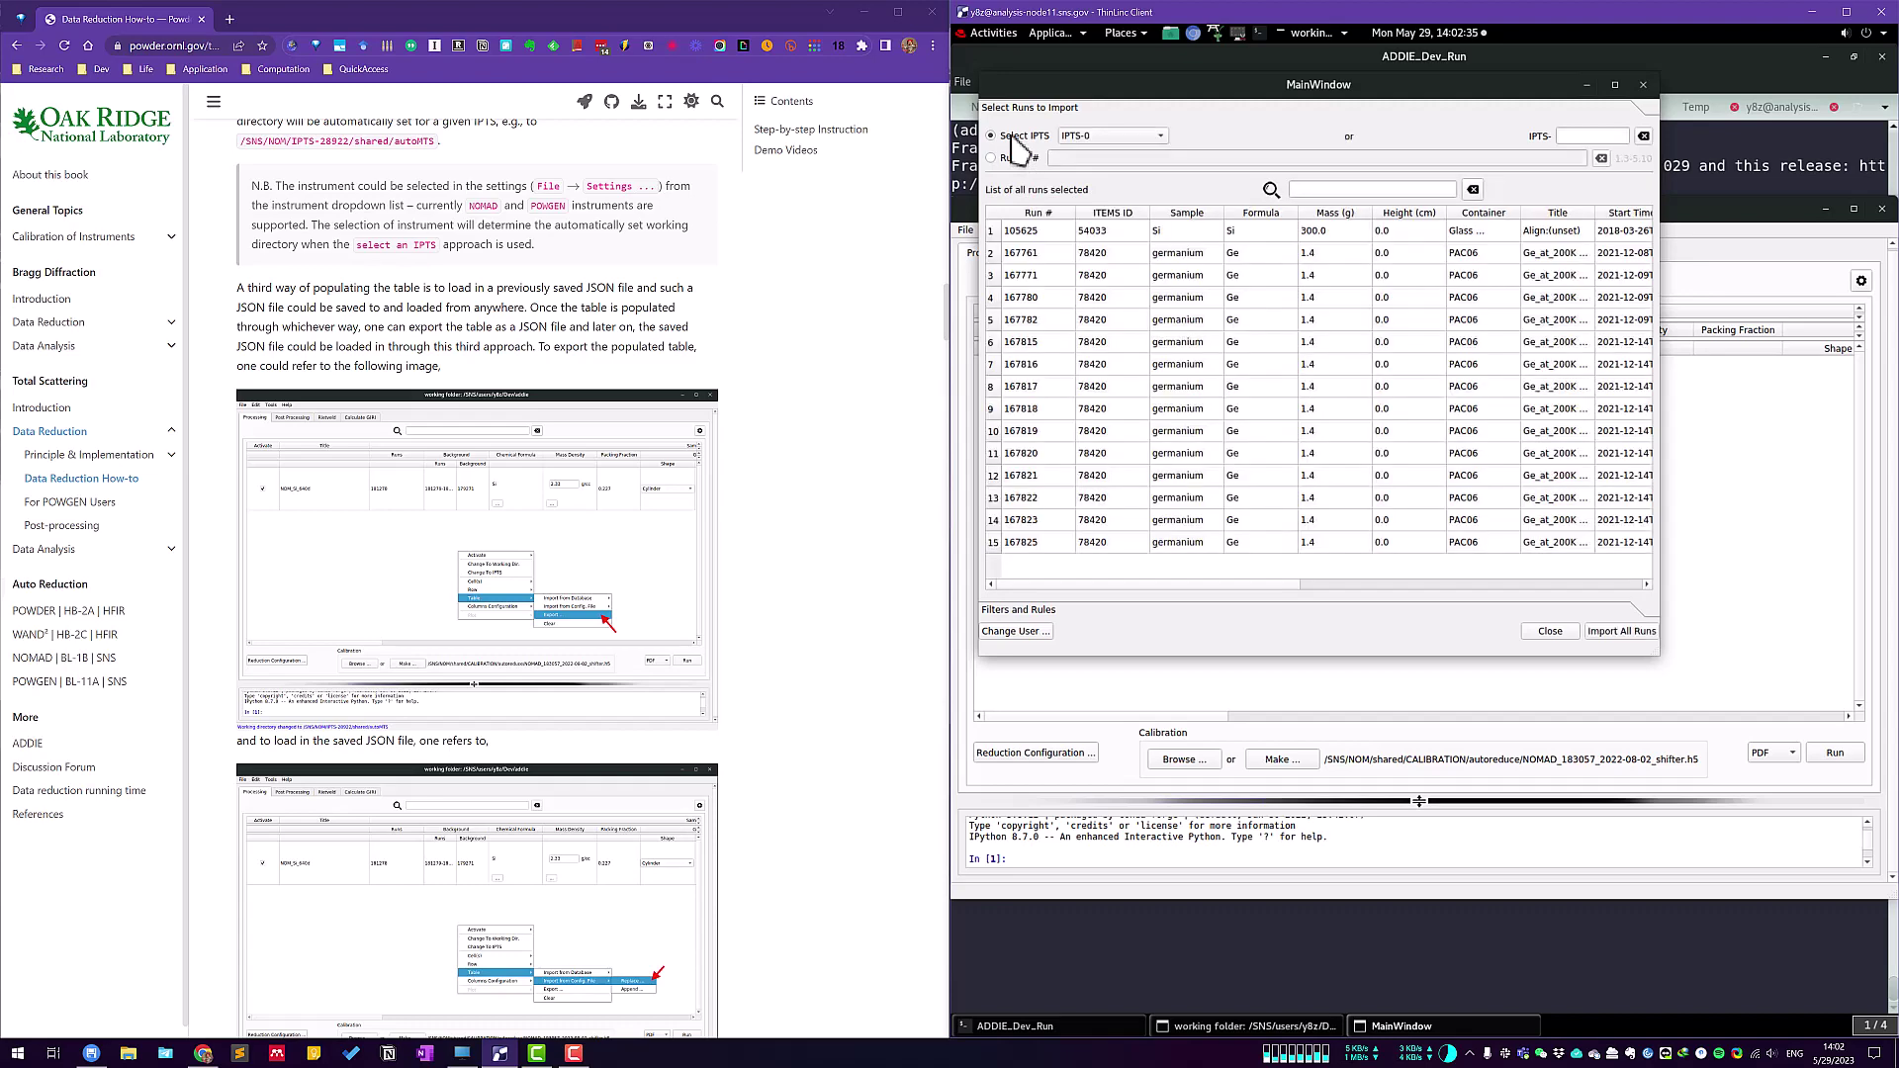
left_click(1134, 145)
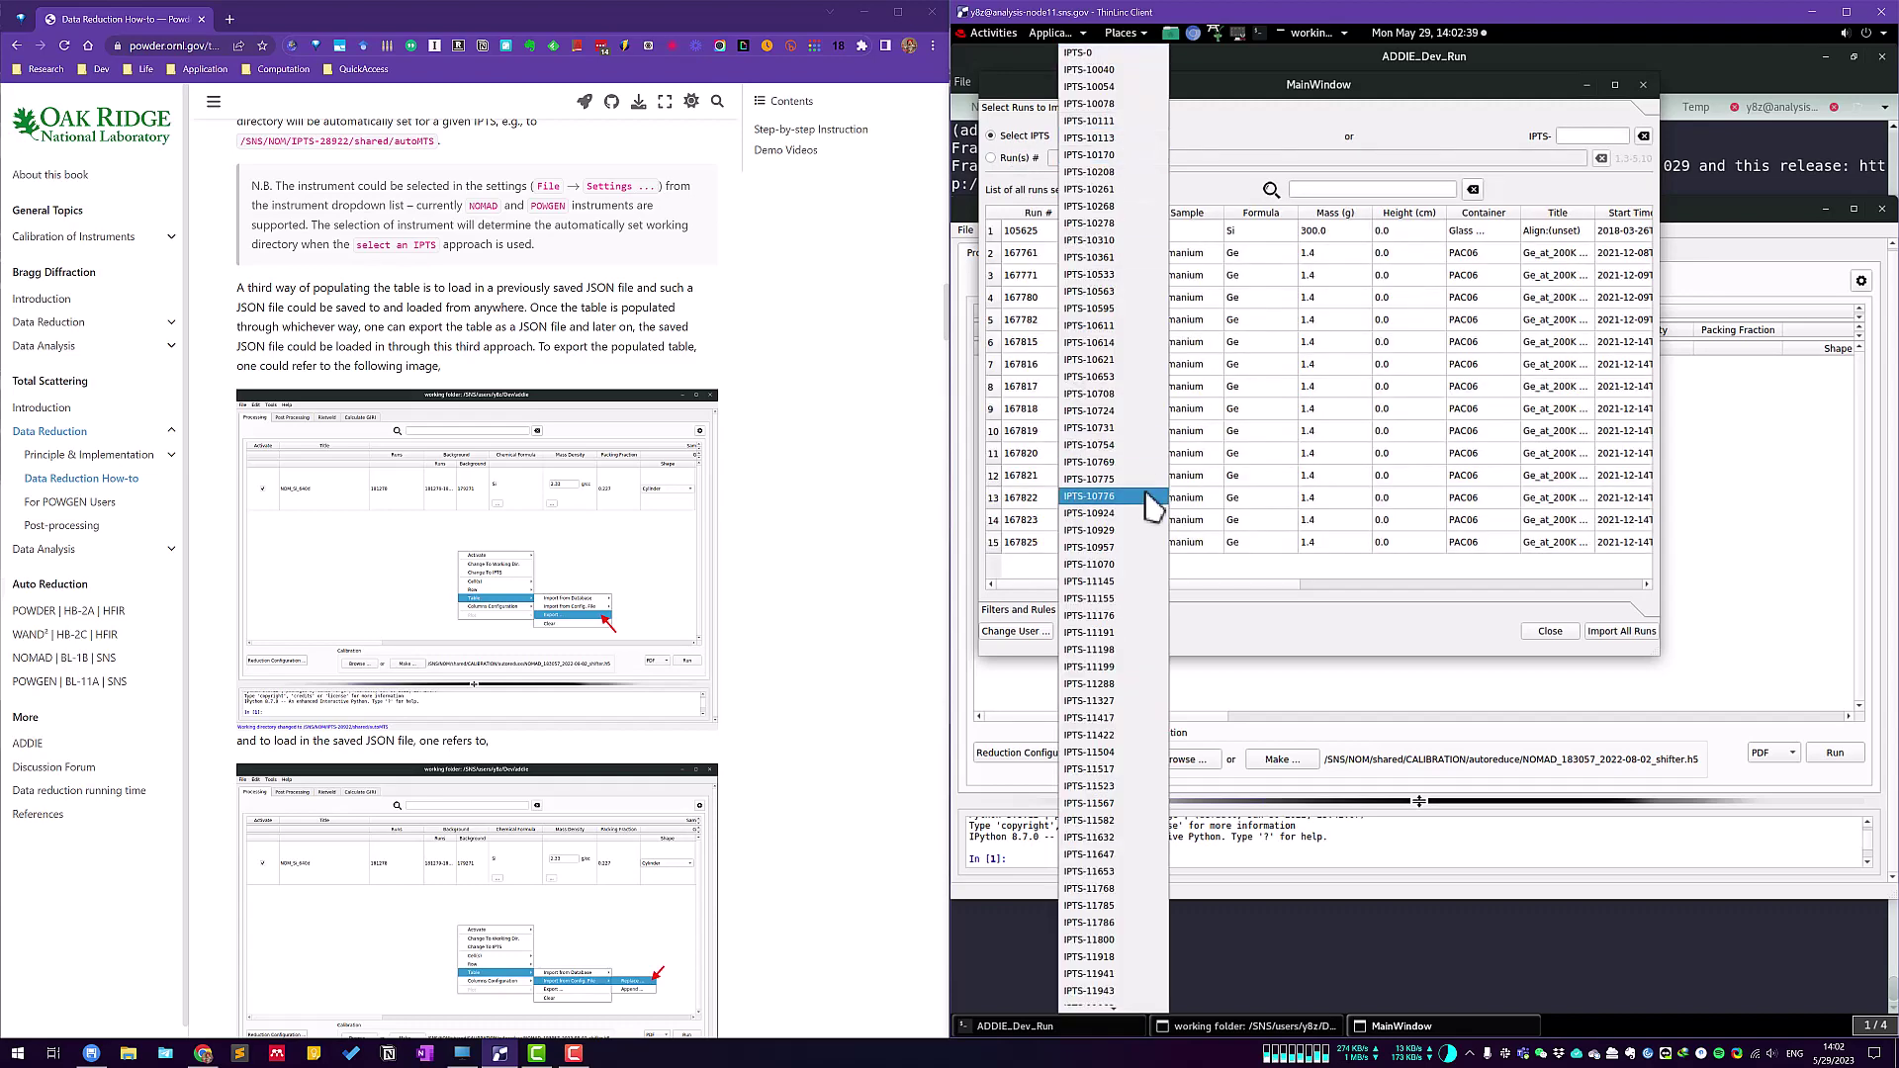
left_click(1307, 143)
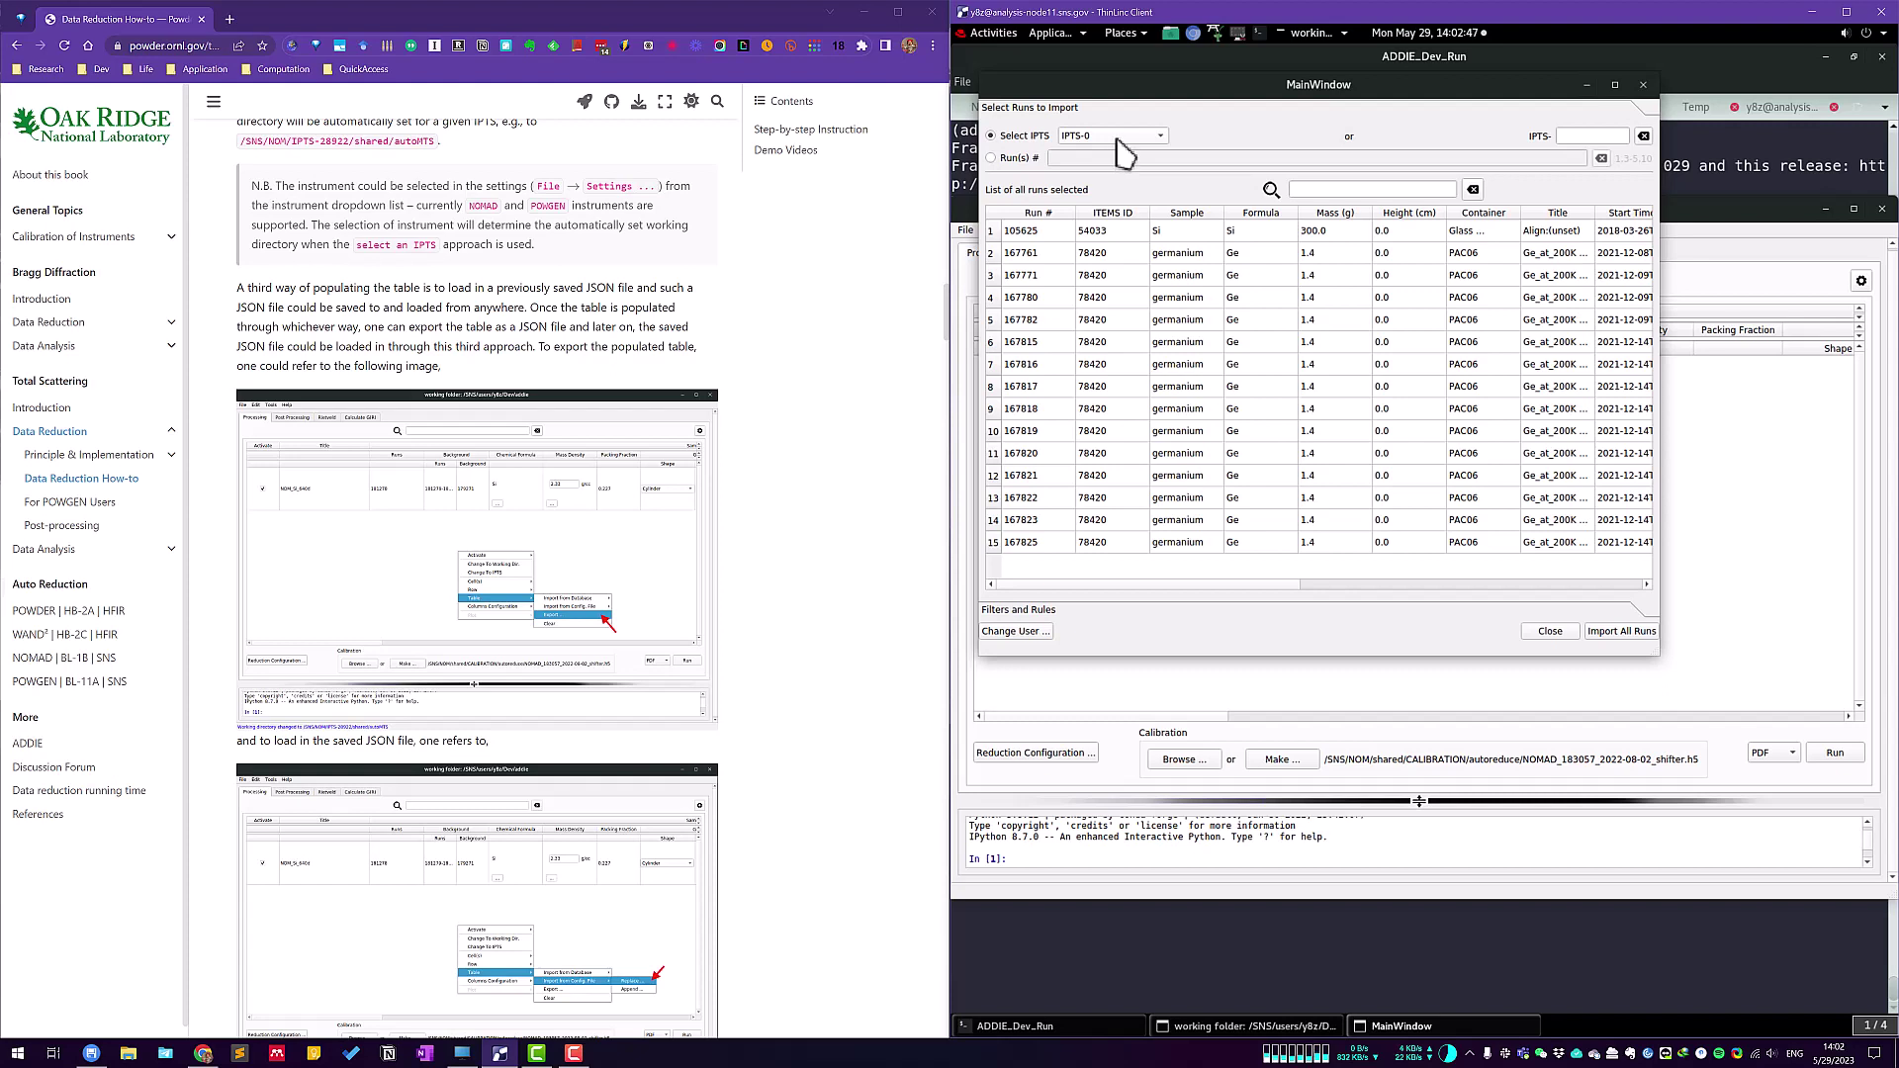
left_click(1586, 133)
type("23780")
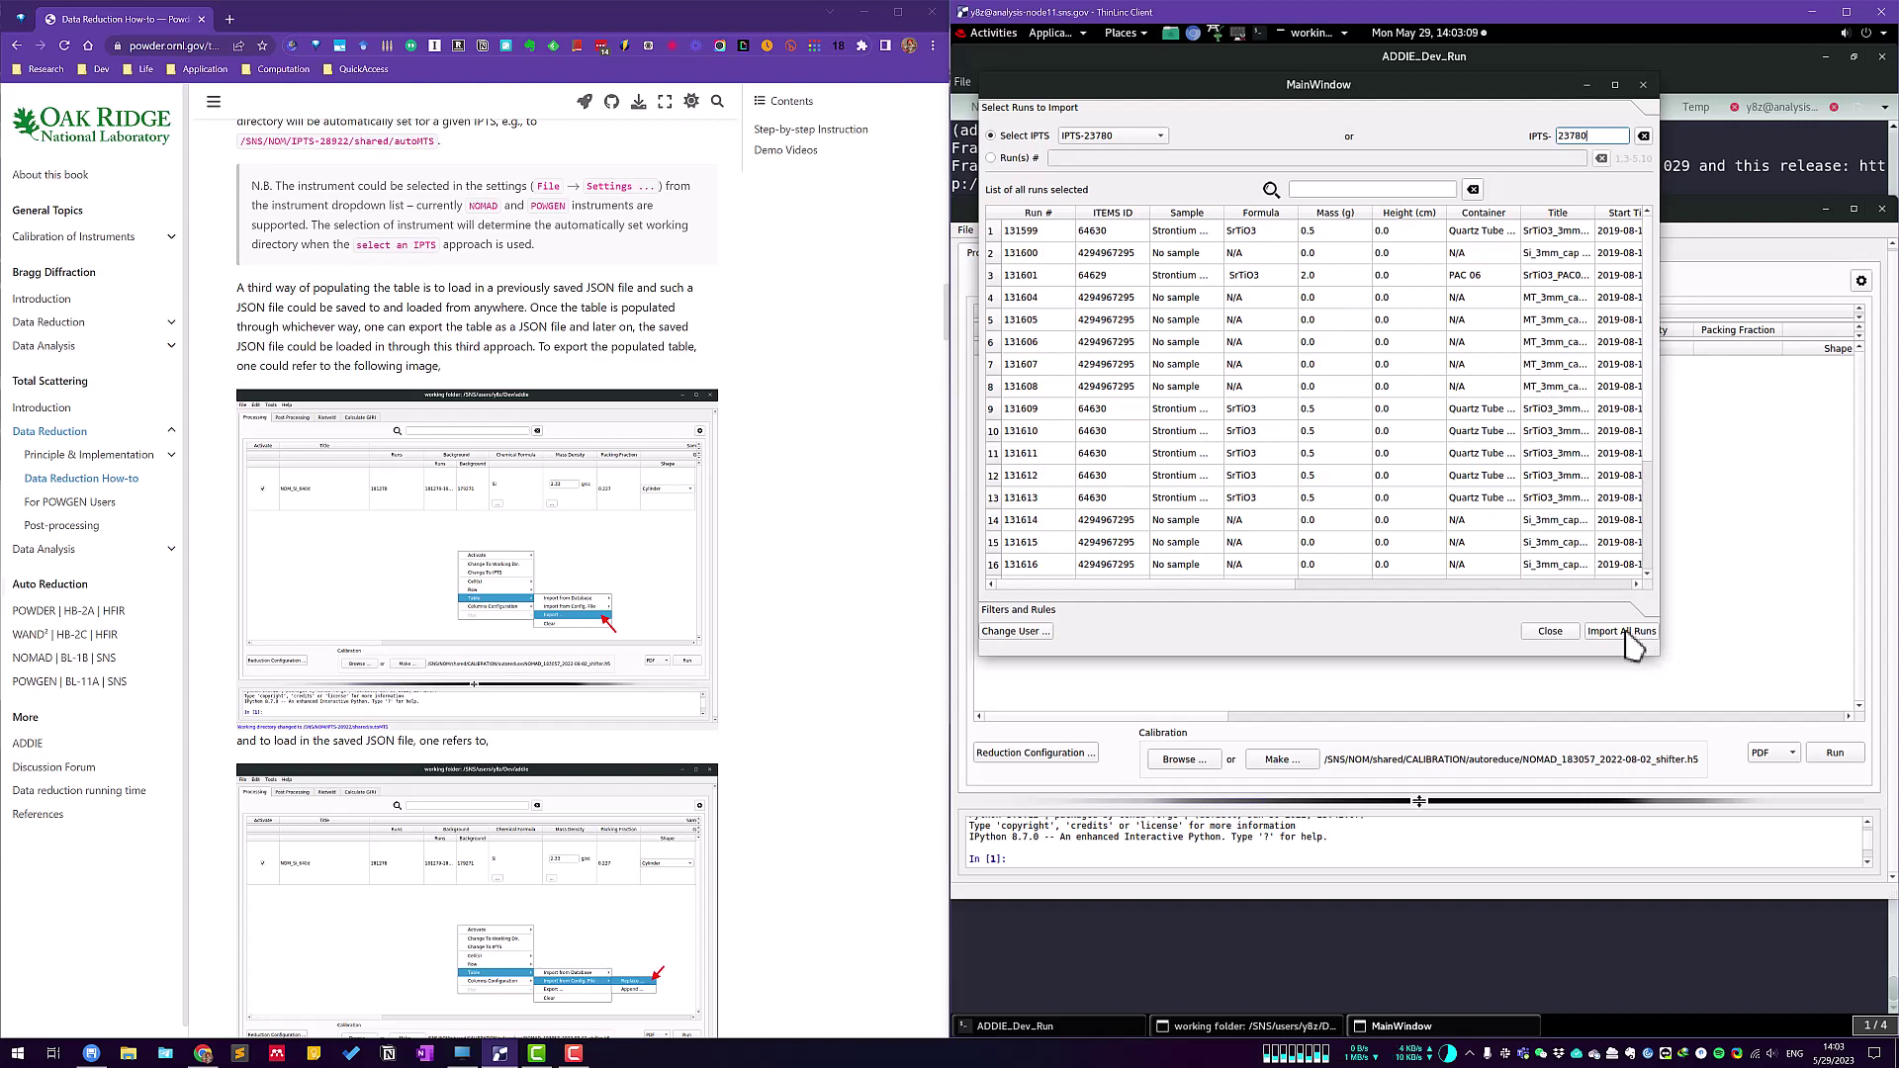
View the run-number selection mode and return to the IPTS selection.
left_click(993, 160)
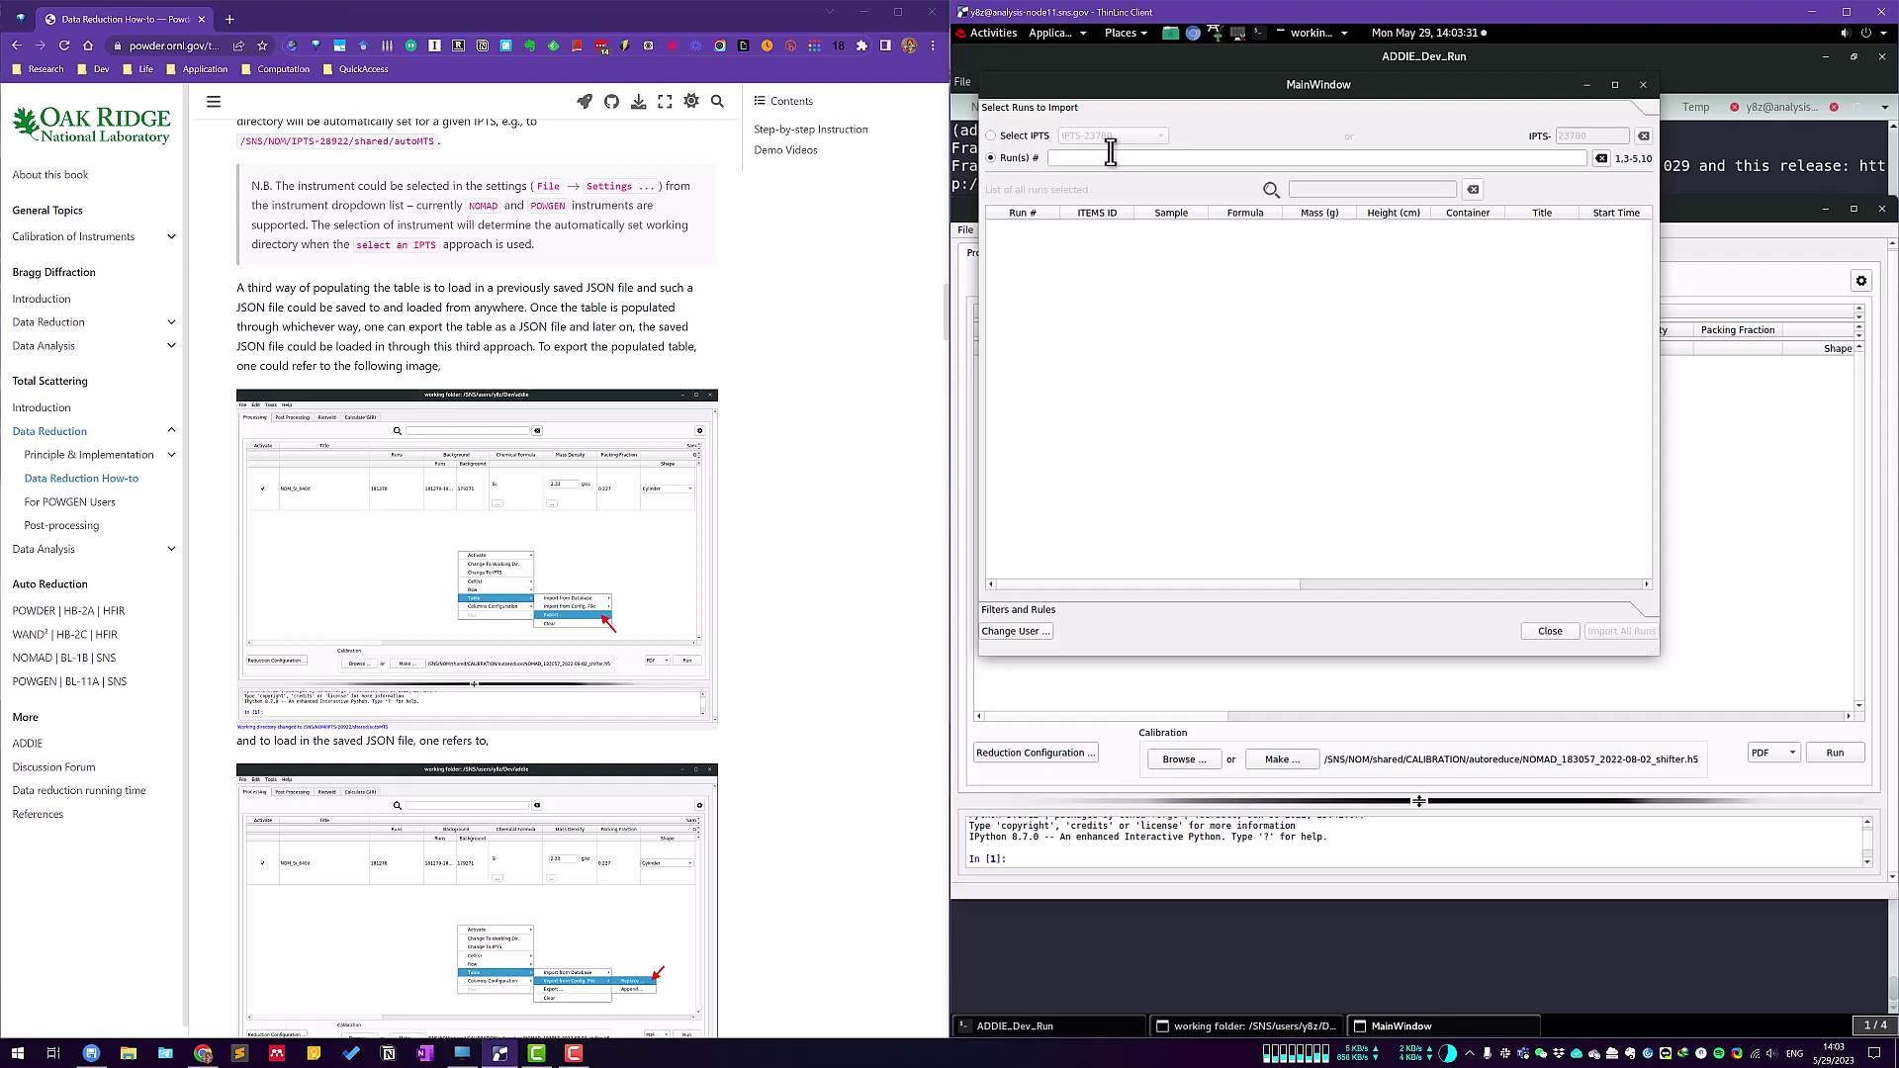
left_click(1003, 135)
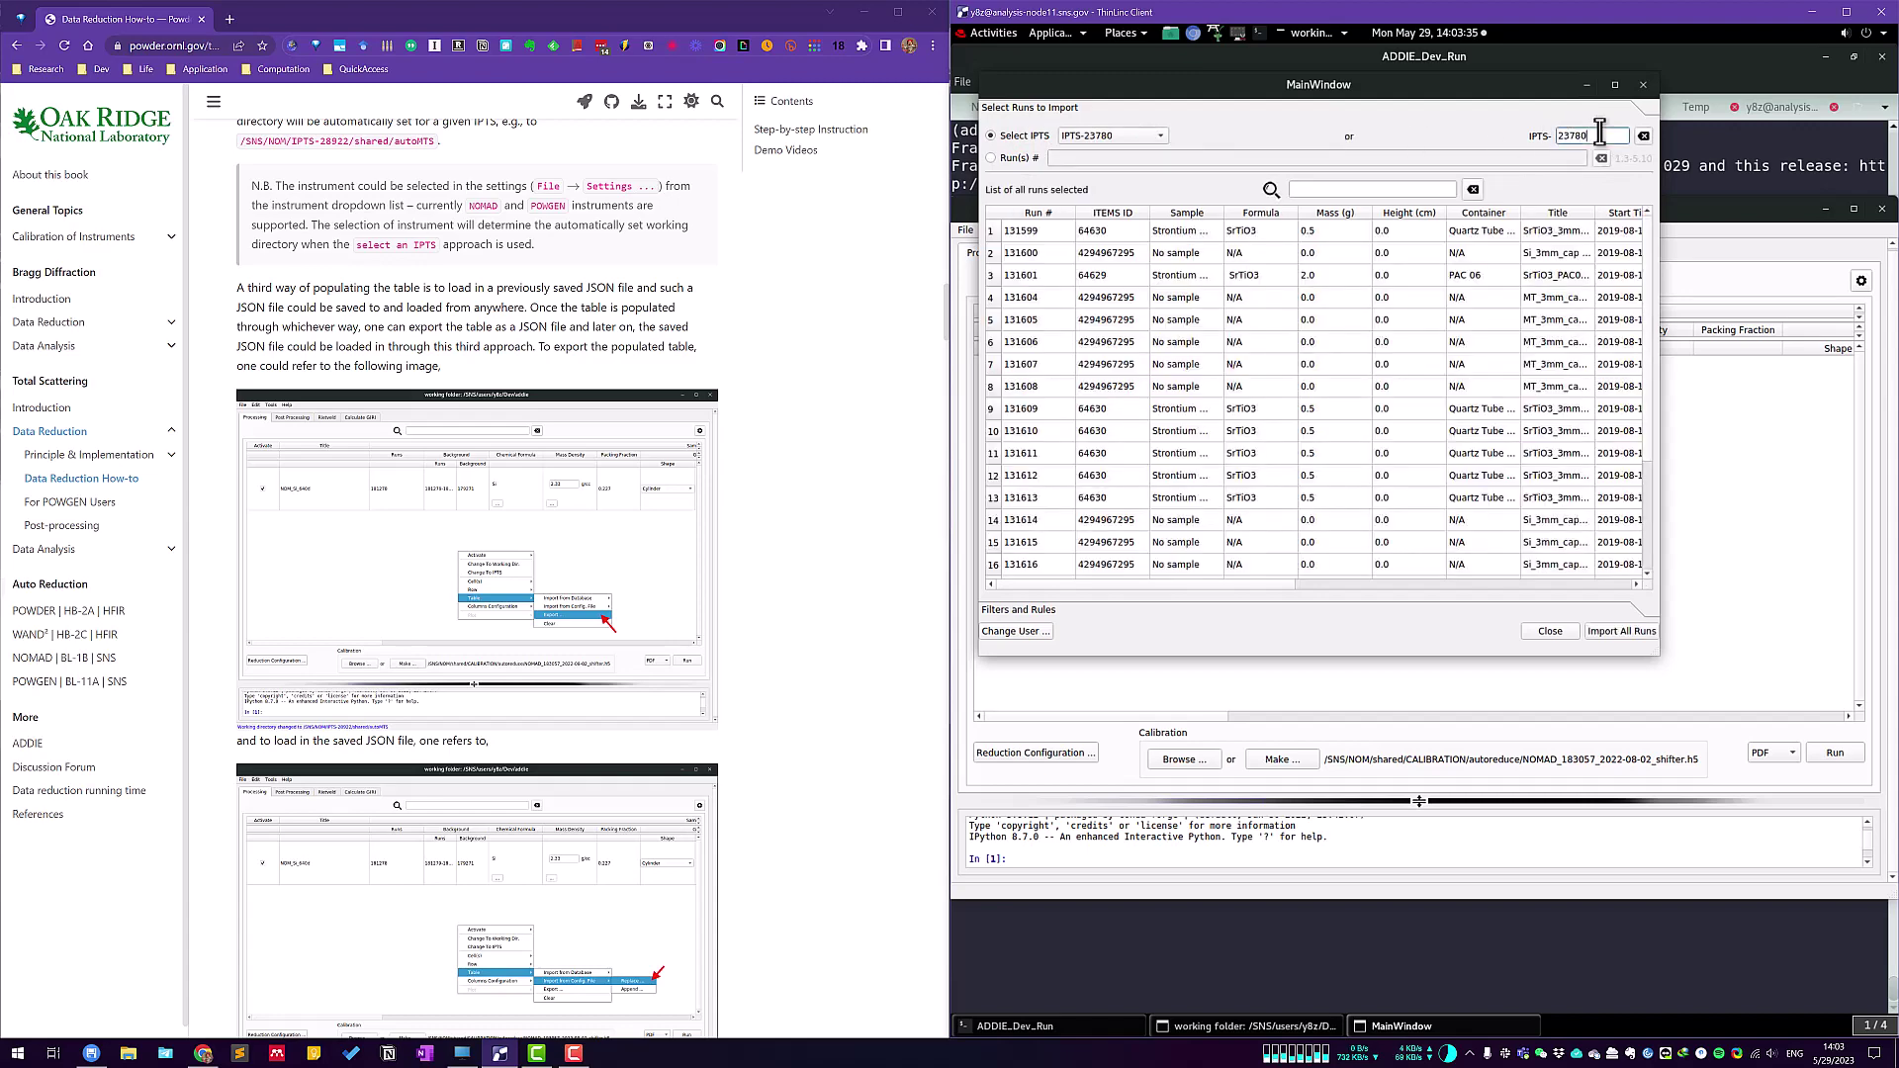
left_click(1599, 133)
Import all listed runs, populating titles with the raw TITLE but without DYNAMIC TEMPERATURE, and look through the imported rows.
left_click(1642, 632)
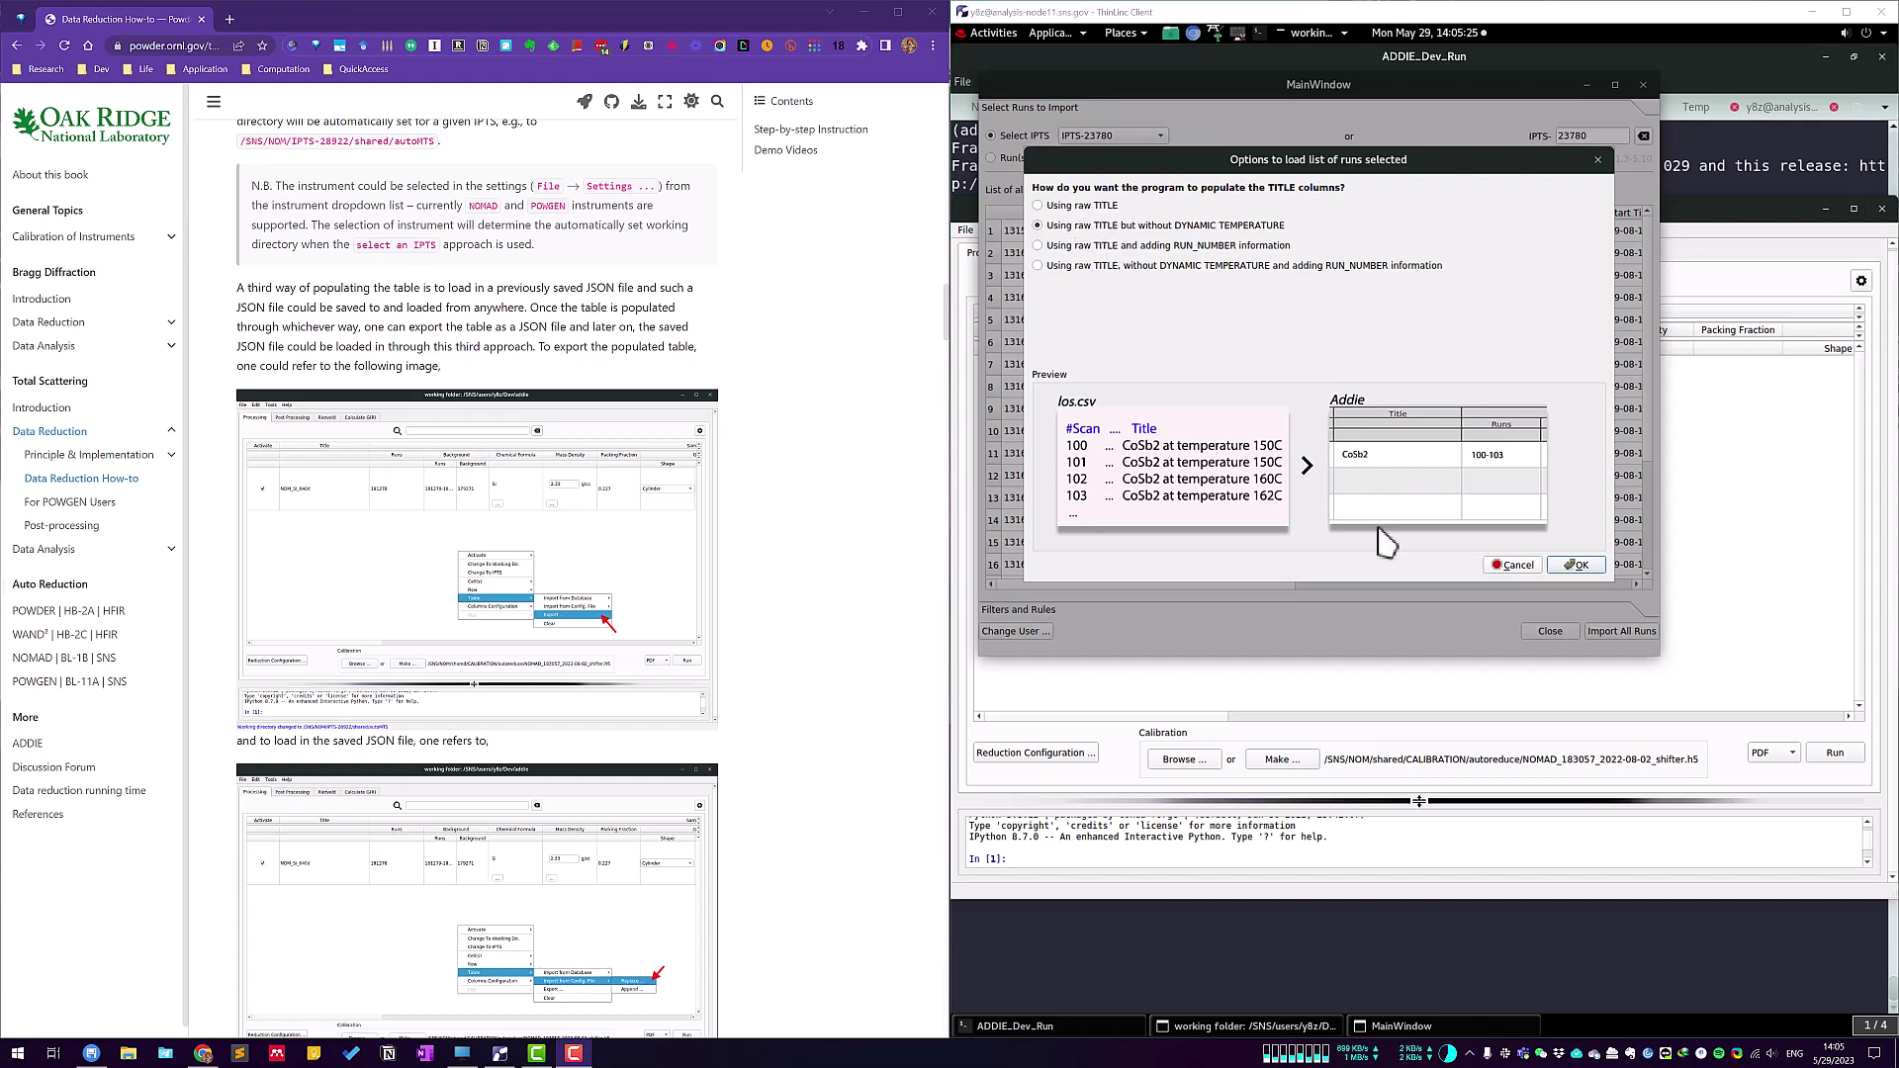
left_click(1579, 566)
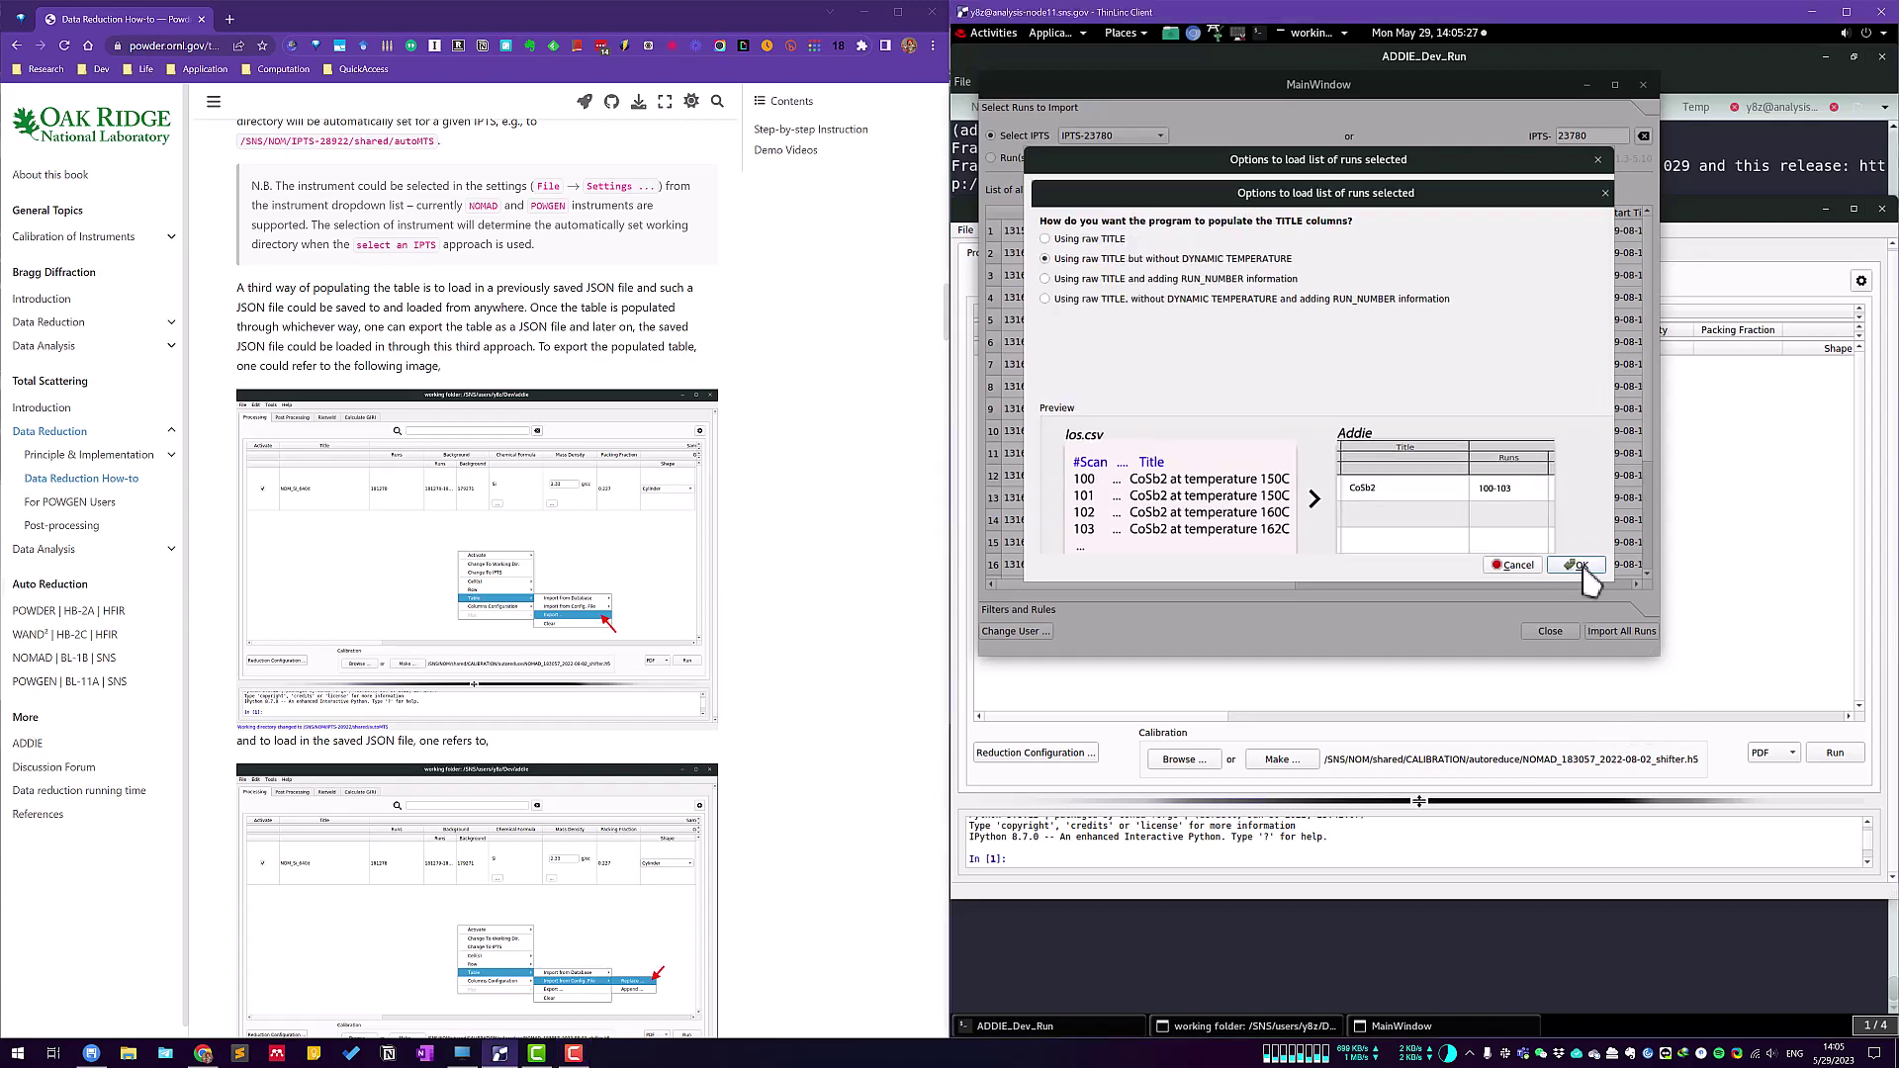
left_click(1579, 567)
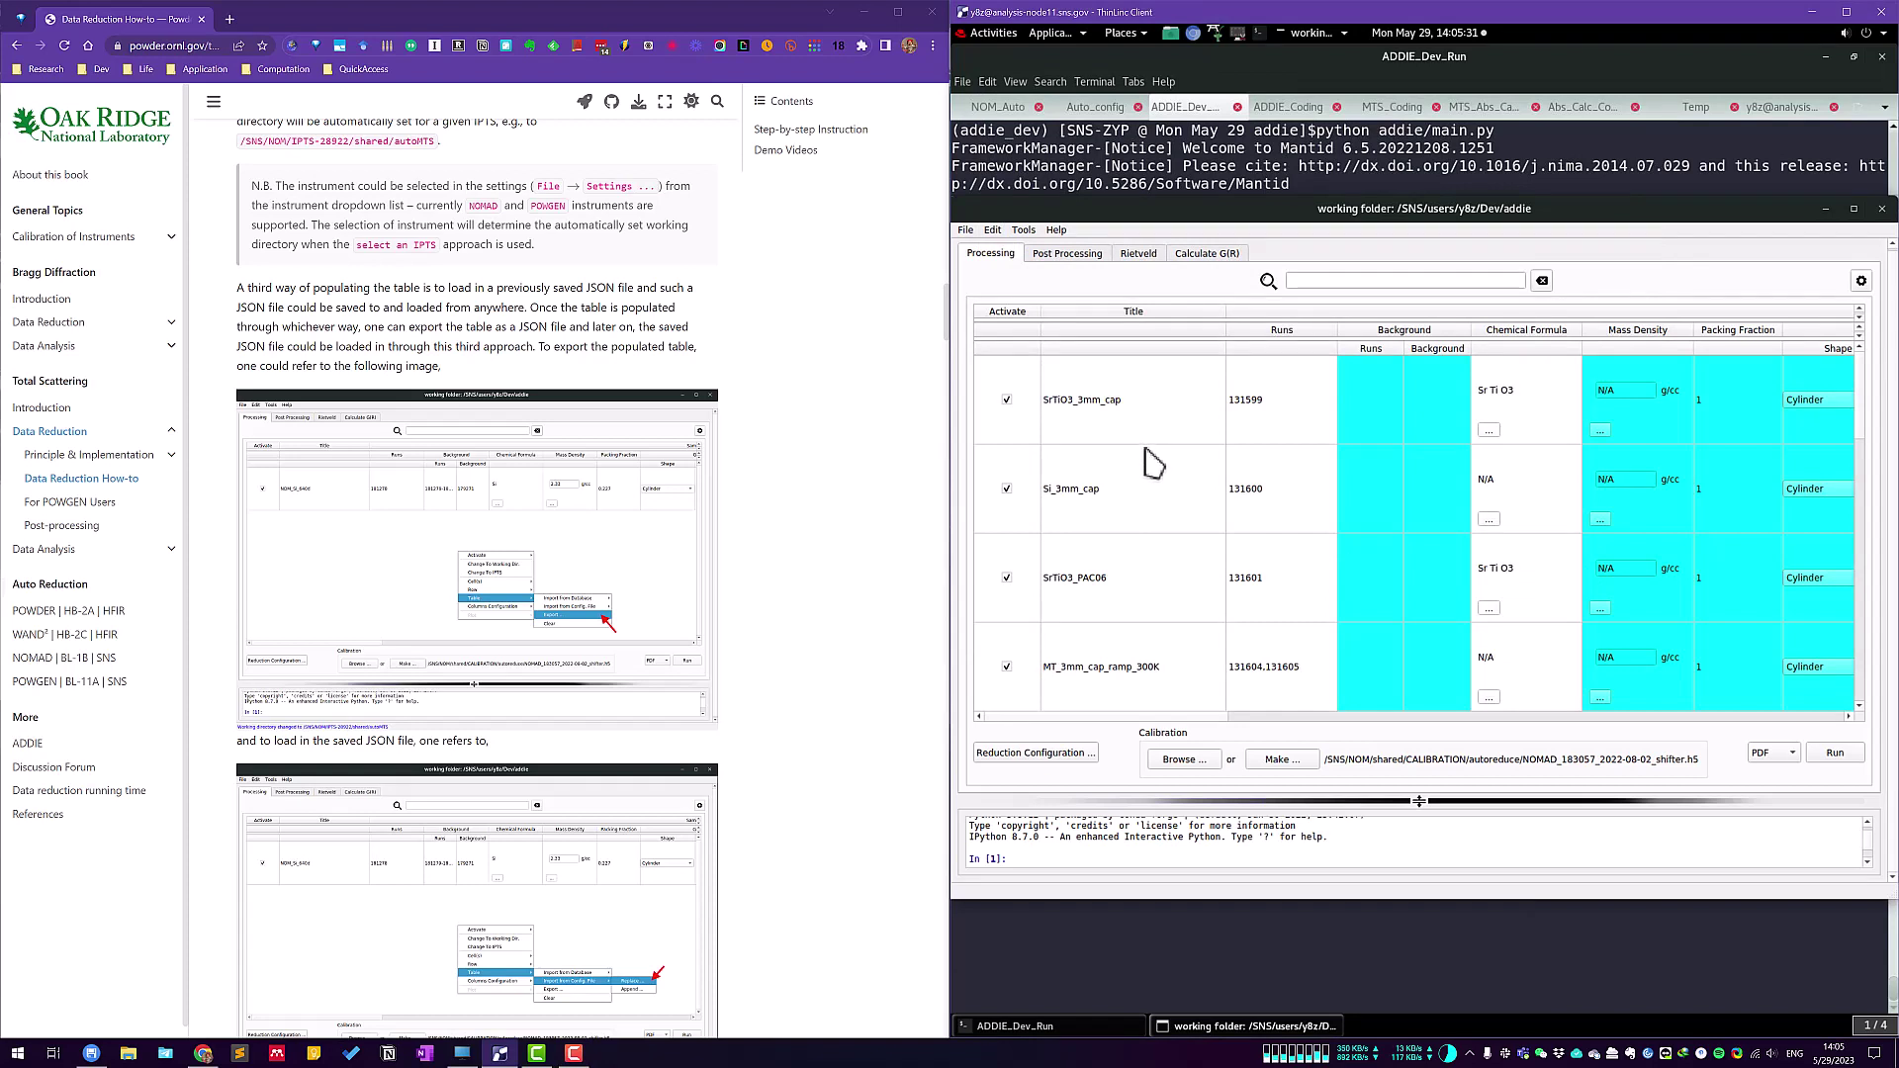
scroll(1152, 477, "down", 3)
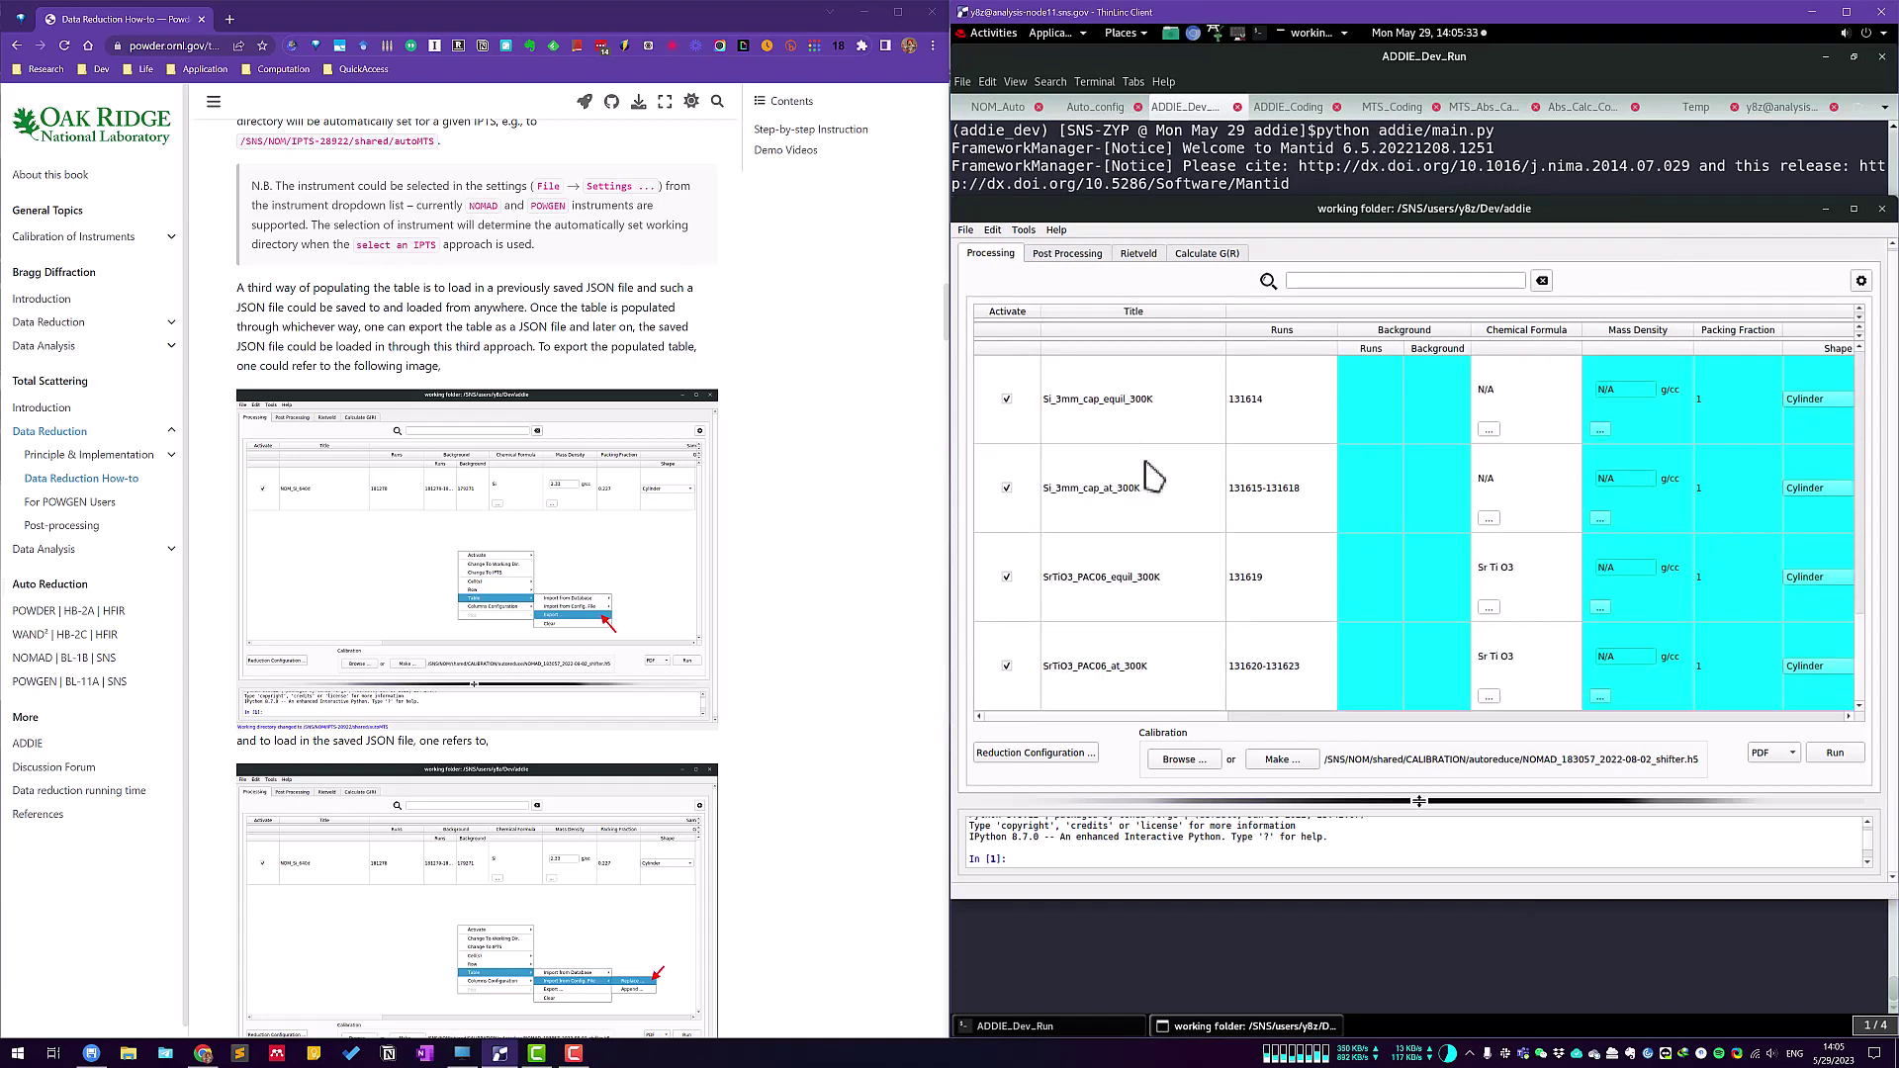
scroll(1172, 464, "up", 3)
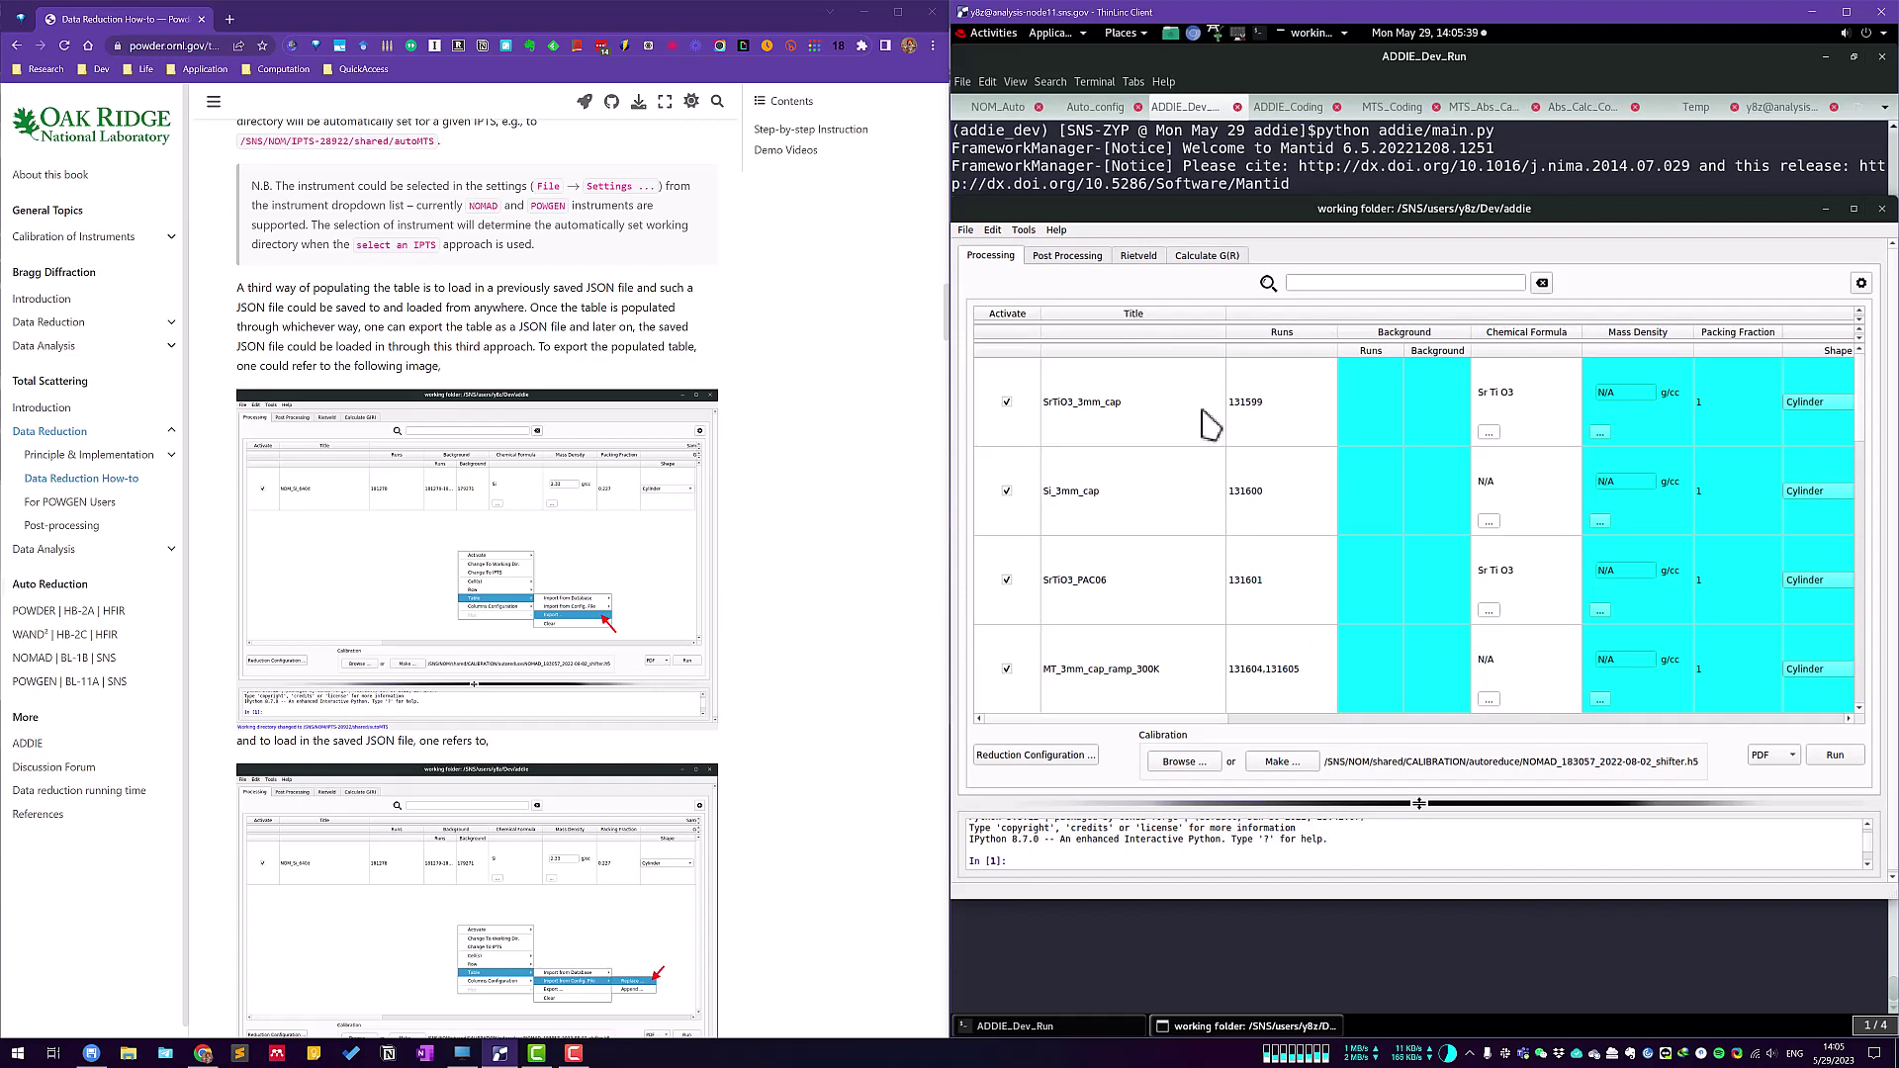
Clear the processing table of the runs imported from the database.
right_click(1305, 434)
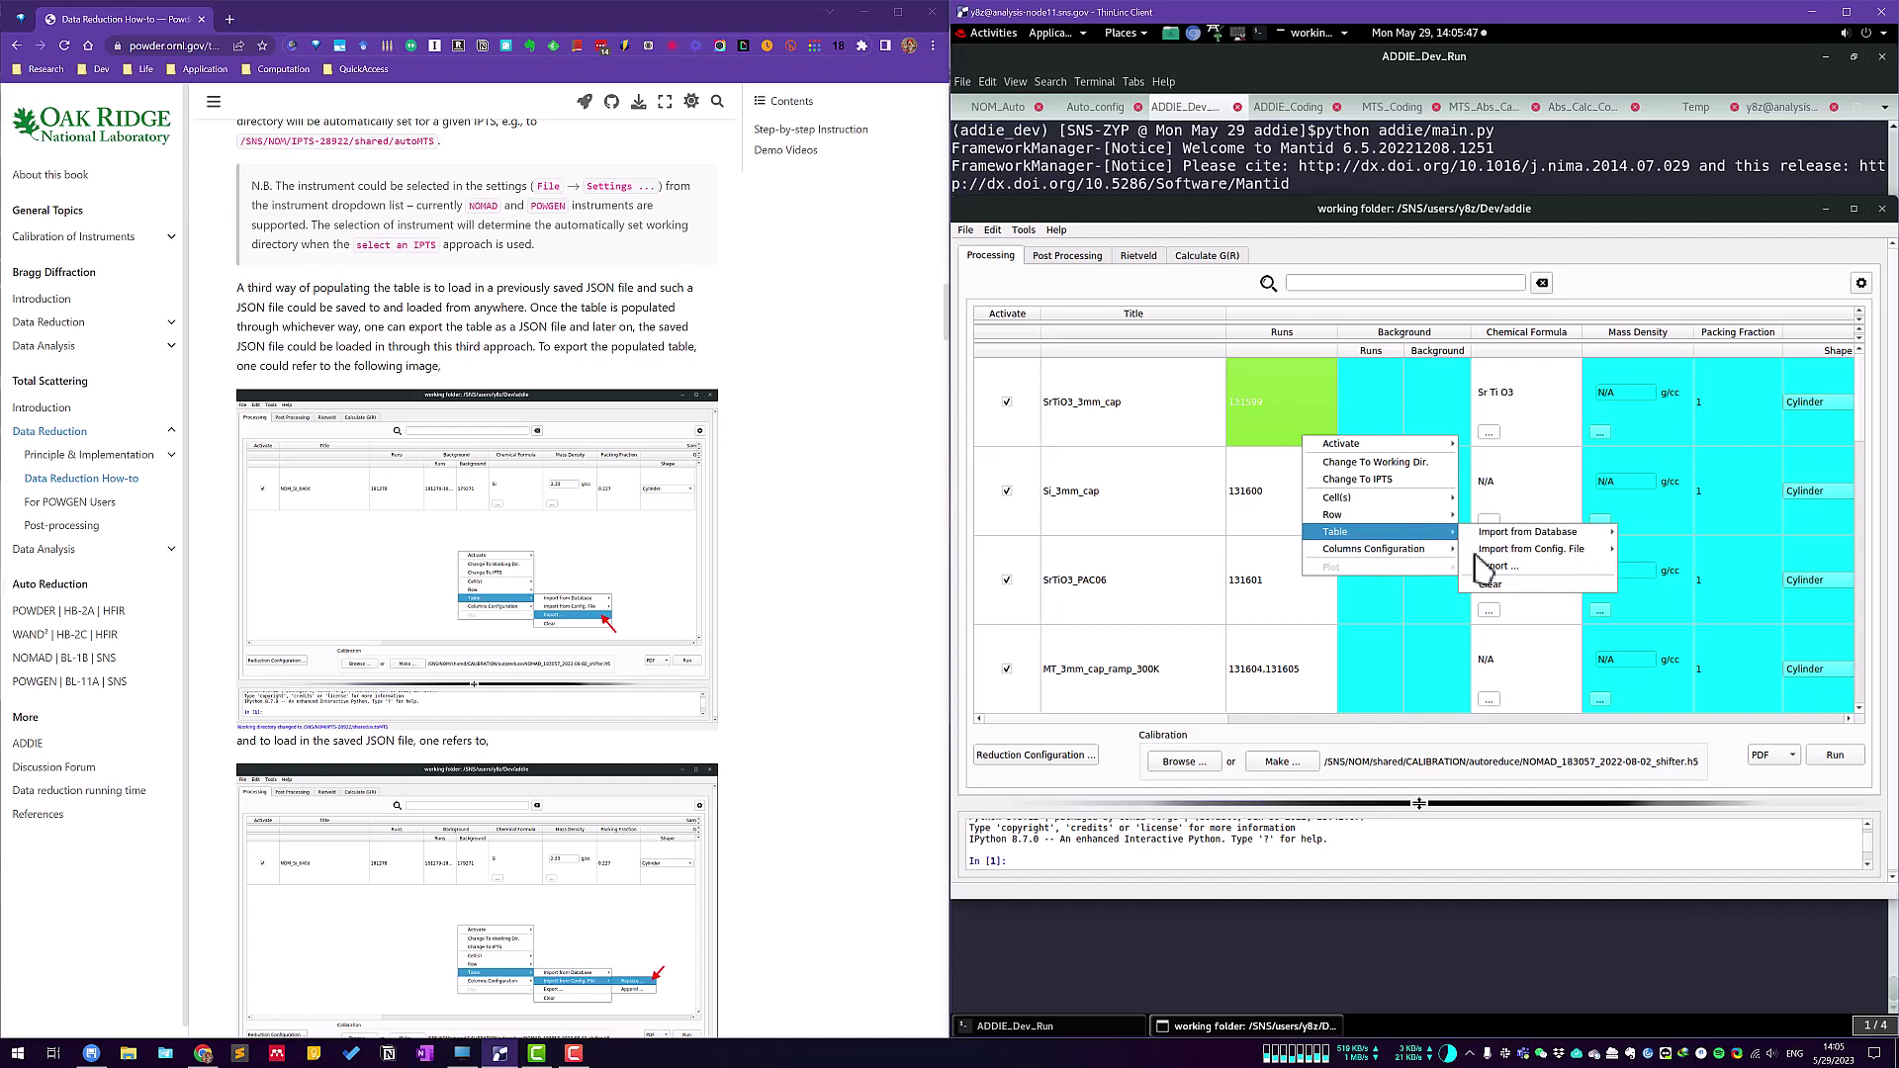
mouse_move(1374, 549)
left_click(1490, 589)
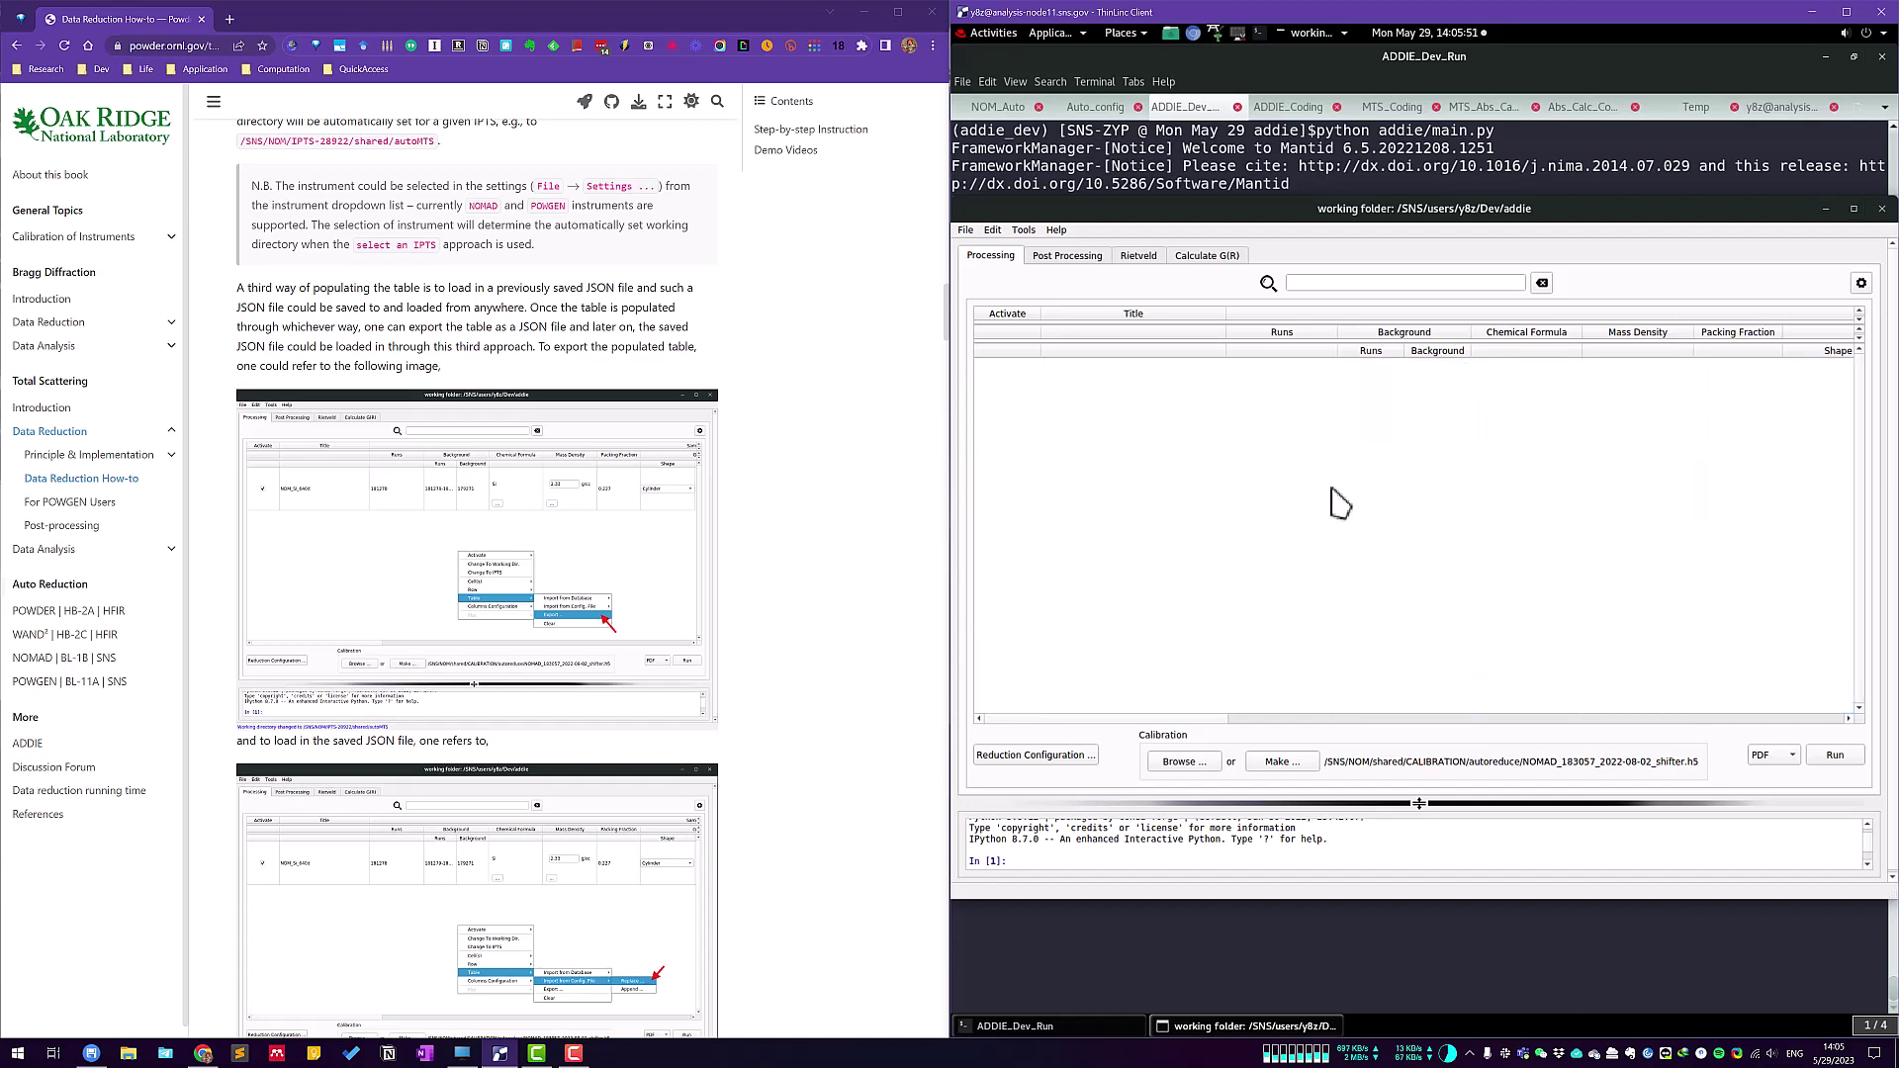
Populate the empty processing table by changing to IPTS 28922.
right_click(1332, 491)
left_click(1384, 532)
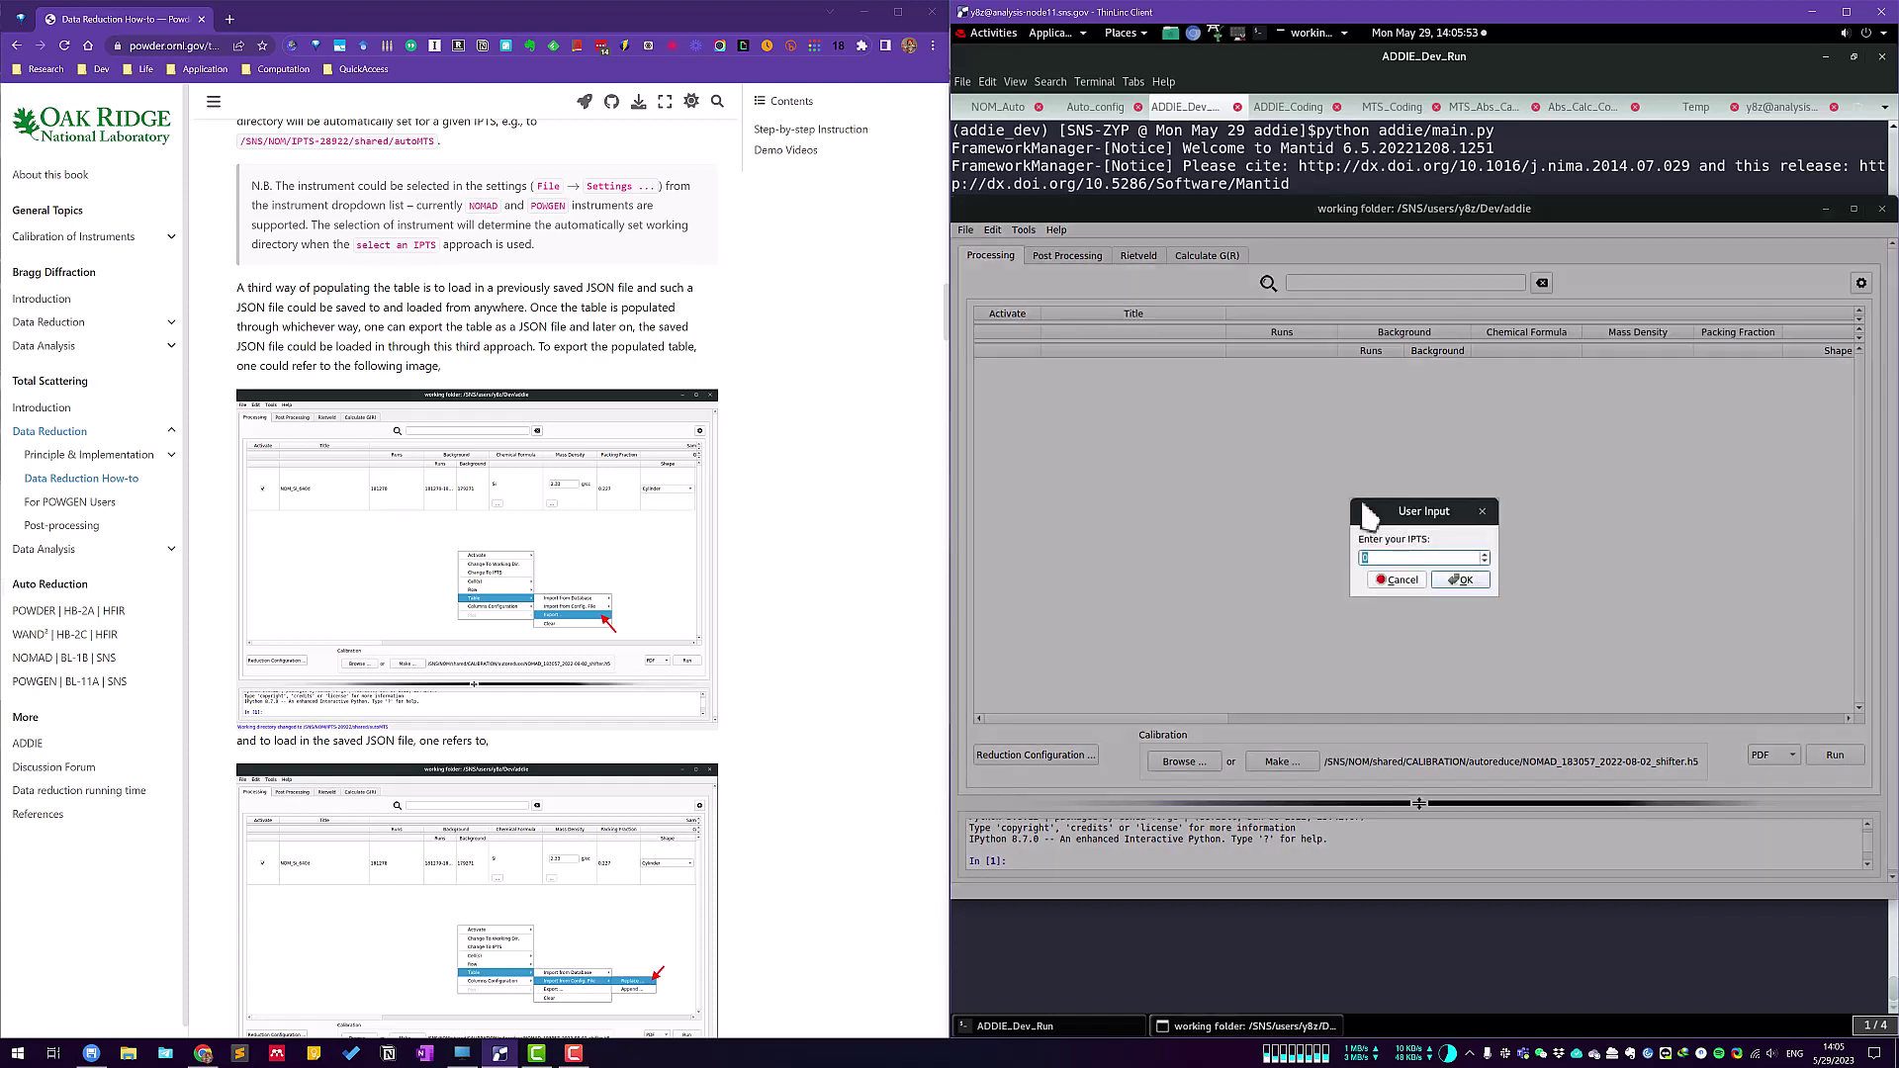
type("28922")
key("Return")
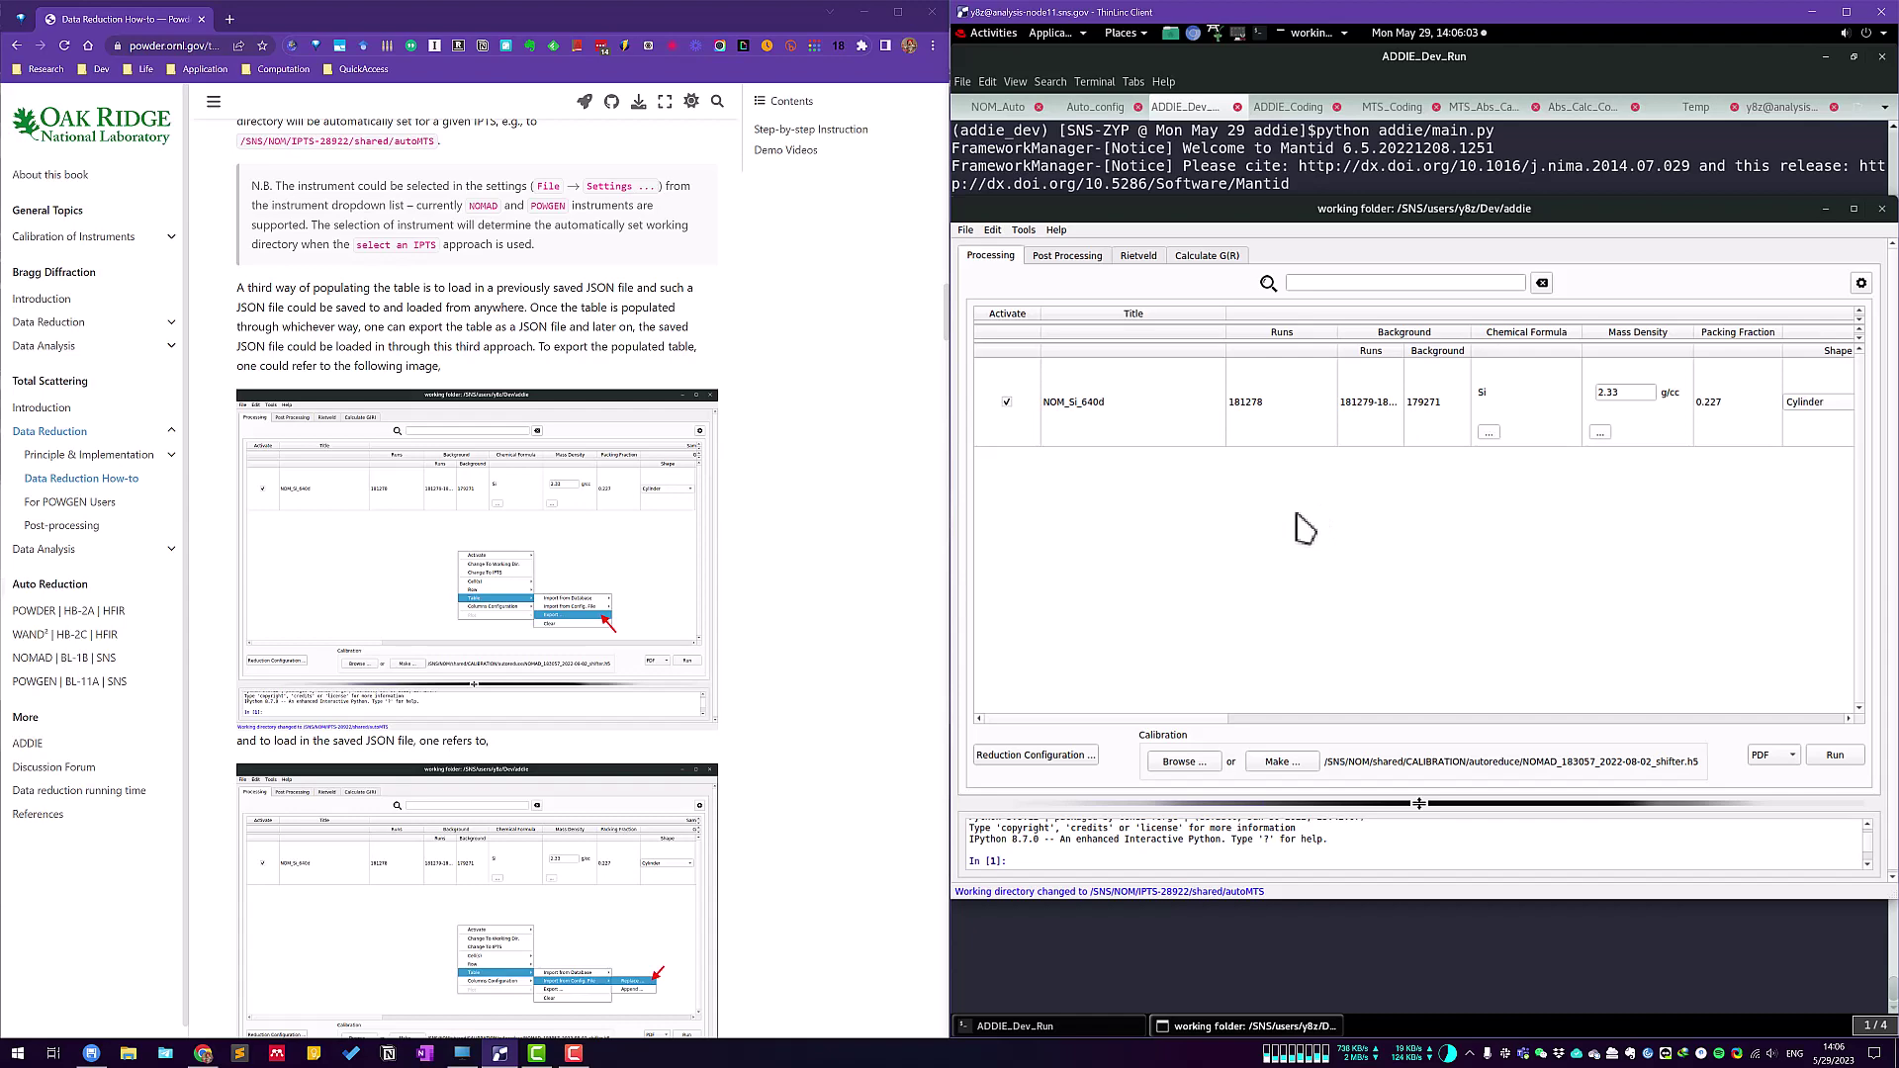
Read through the guide's database import method and its step 3 on specifying the calibration file.
scroll(784, 627, "down", 7)
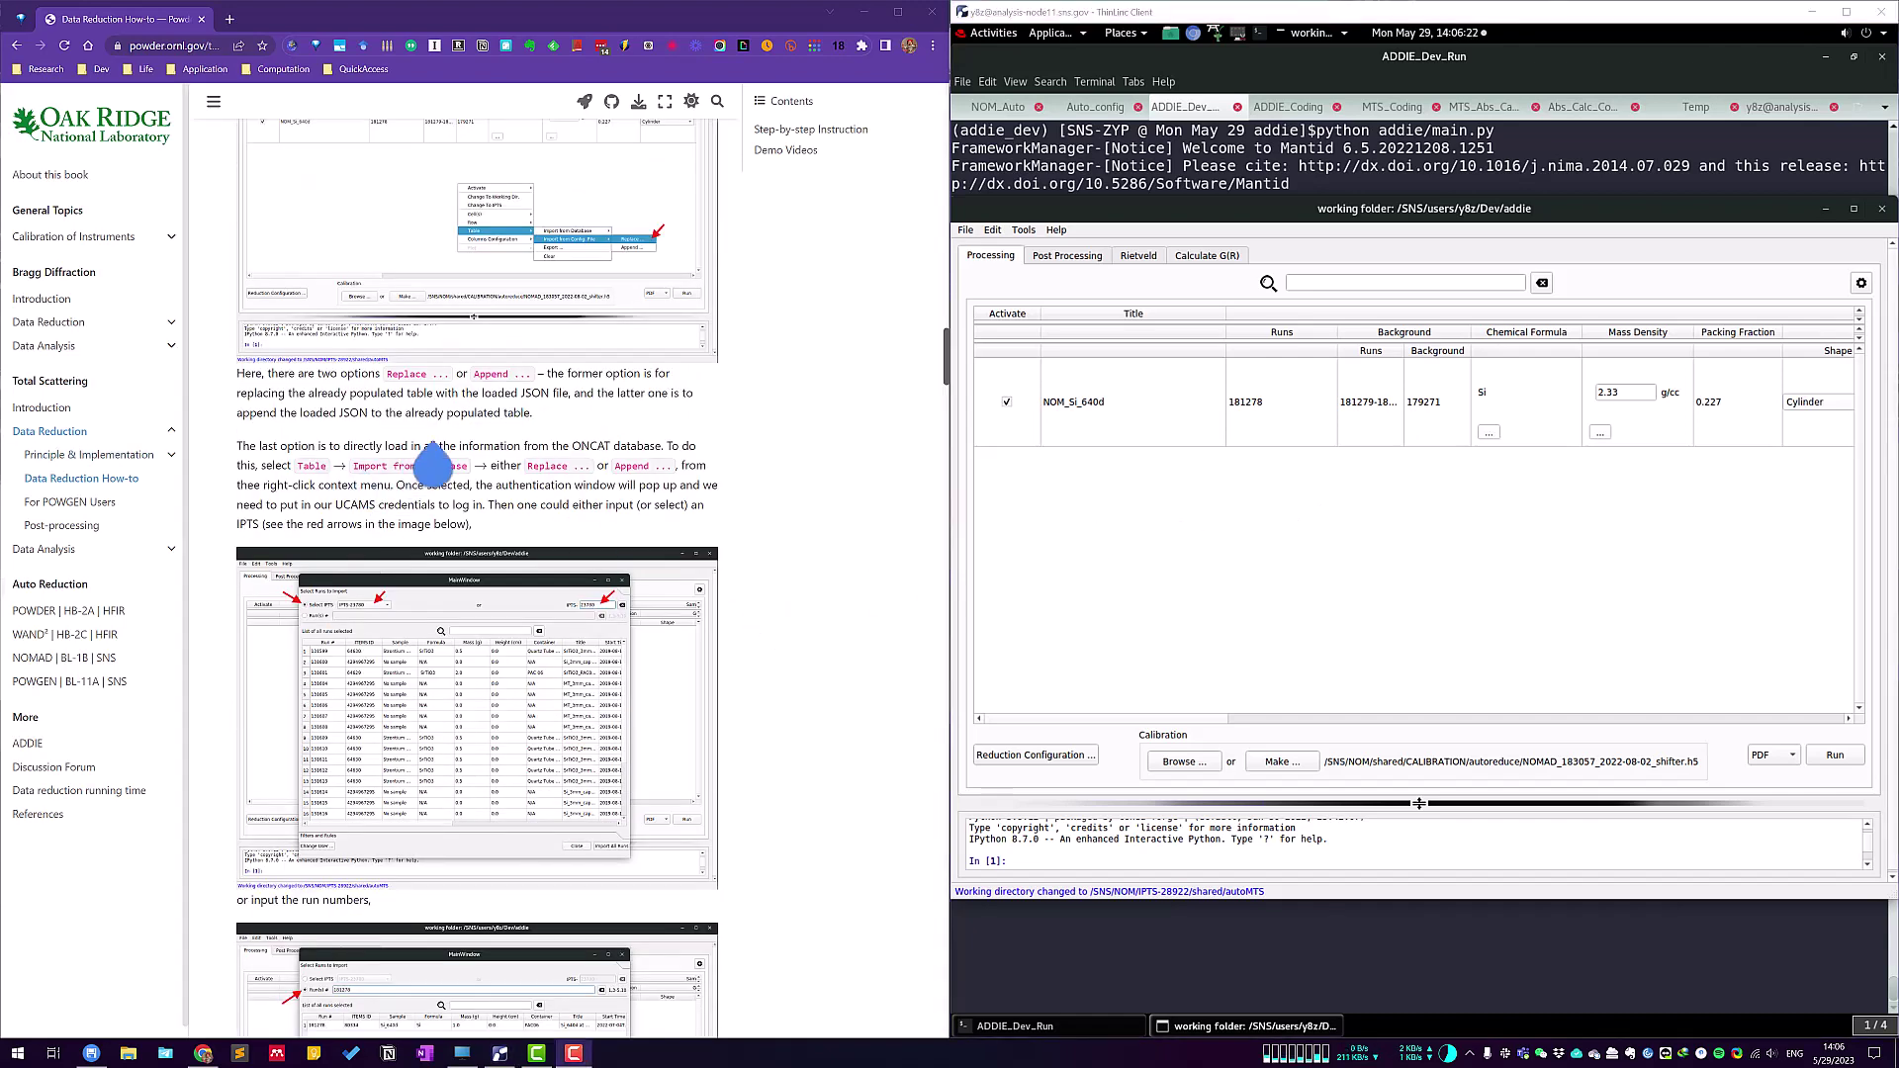
scroll(737, 531, "down", 10)
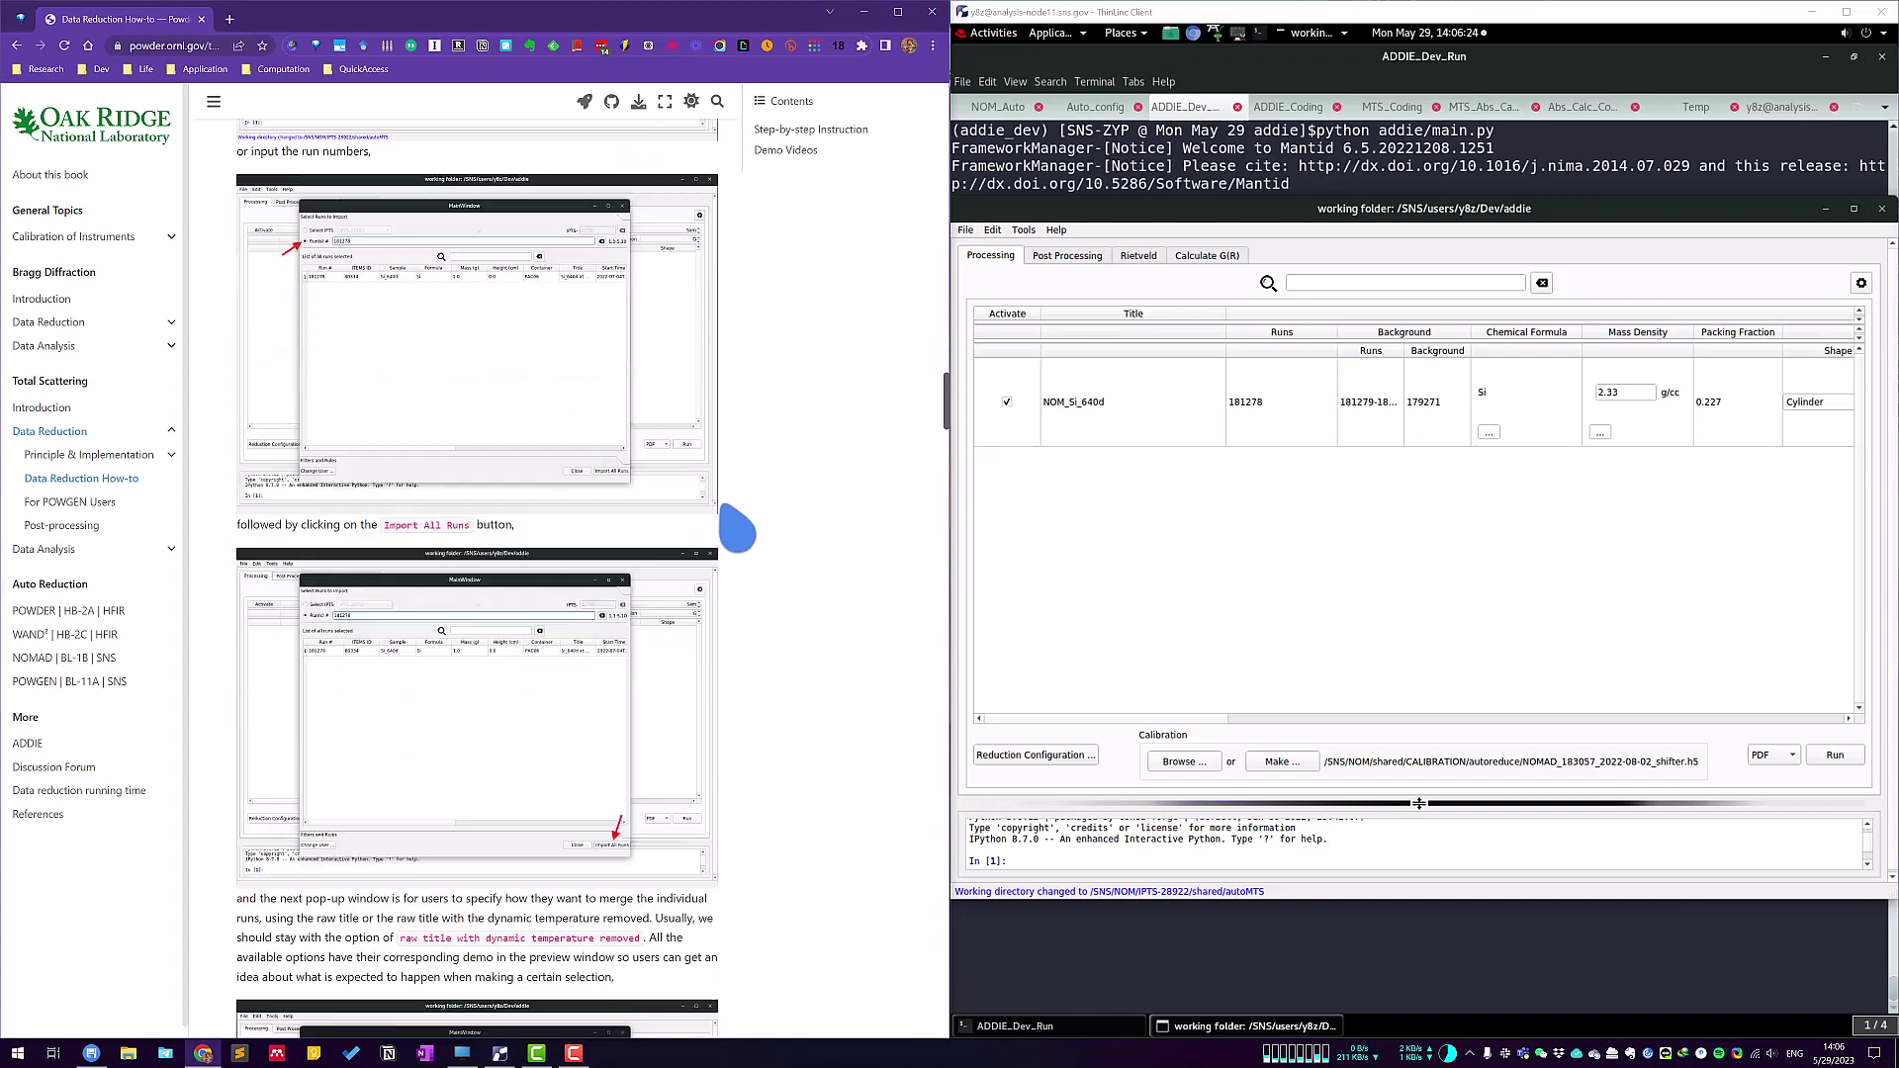
scroll(737, 531, "down", 8)
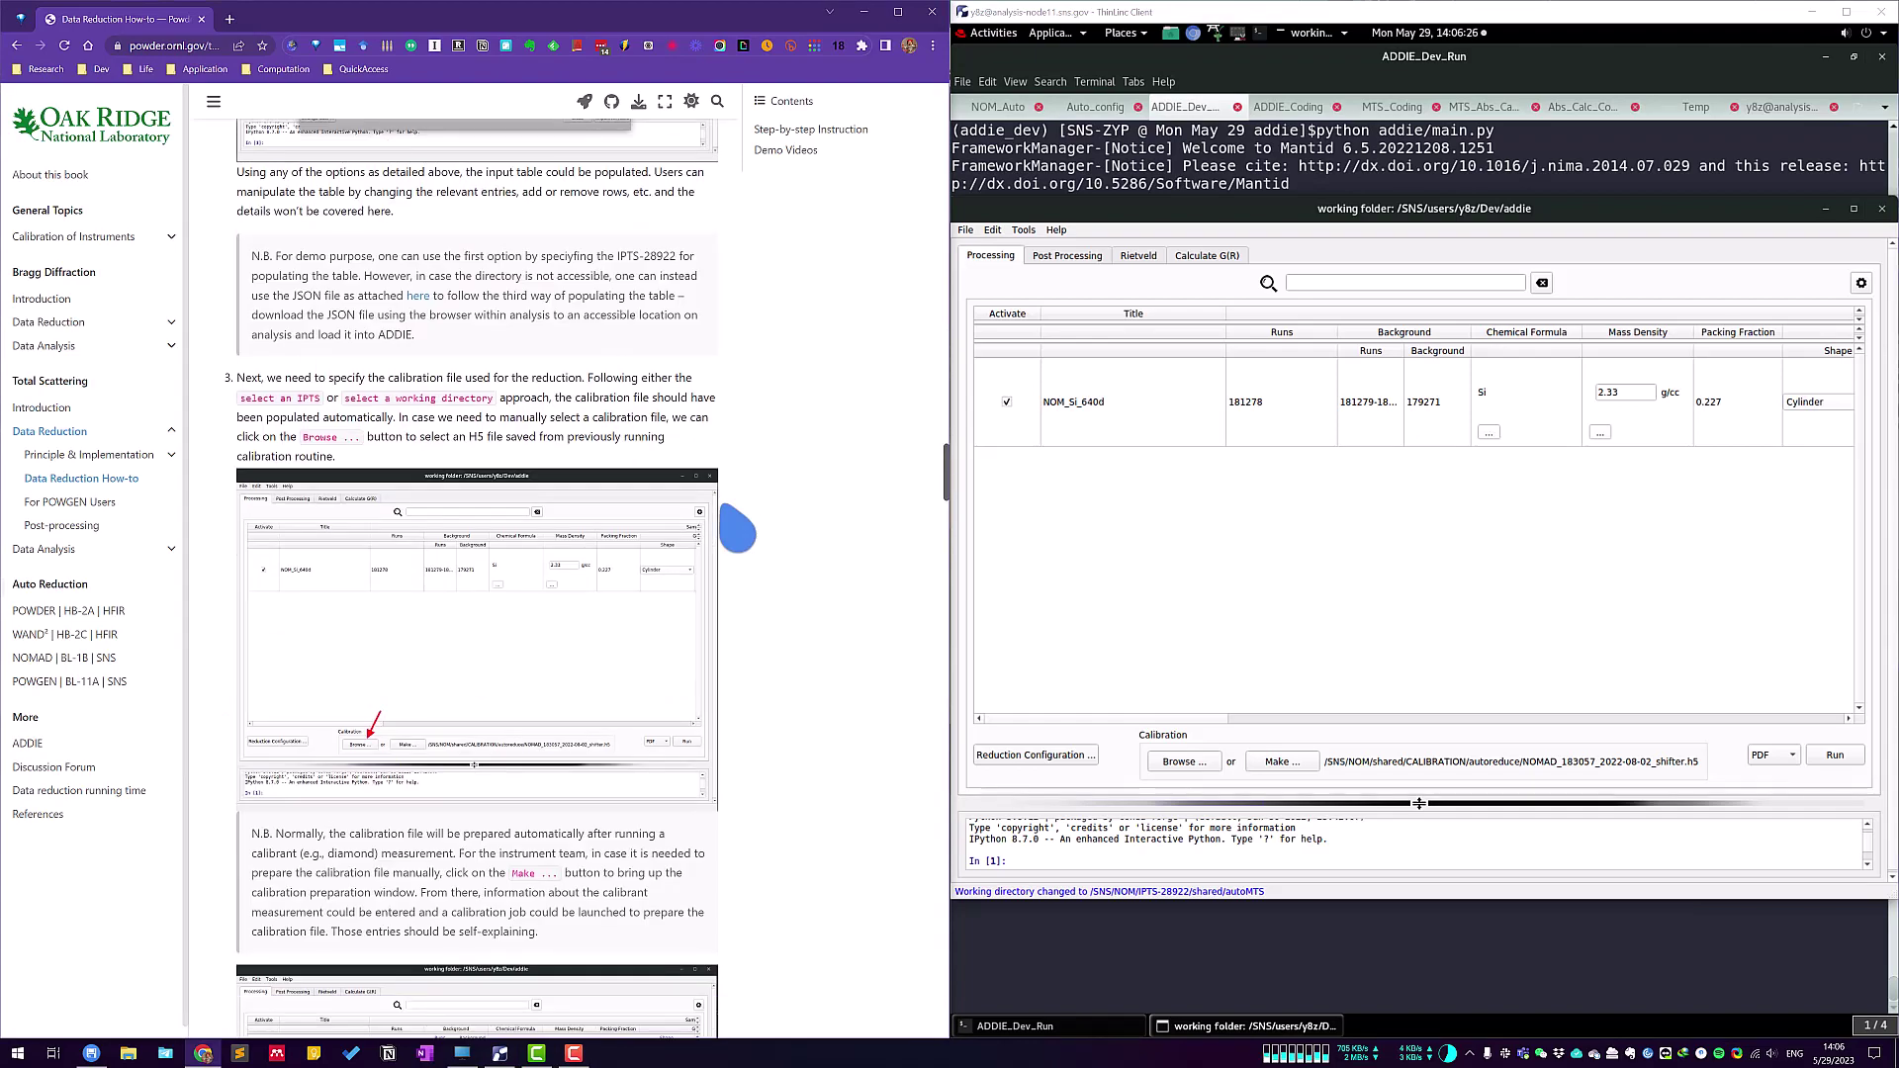
left_click_drag(238, 390, 339, 415)
left_click(542, 465)
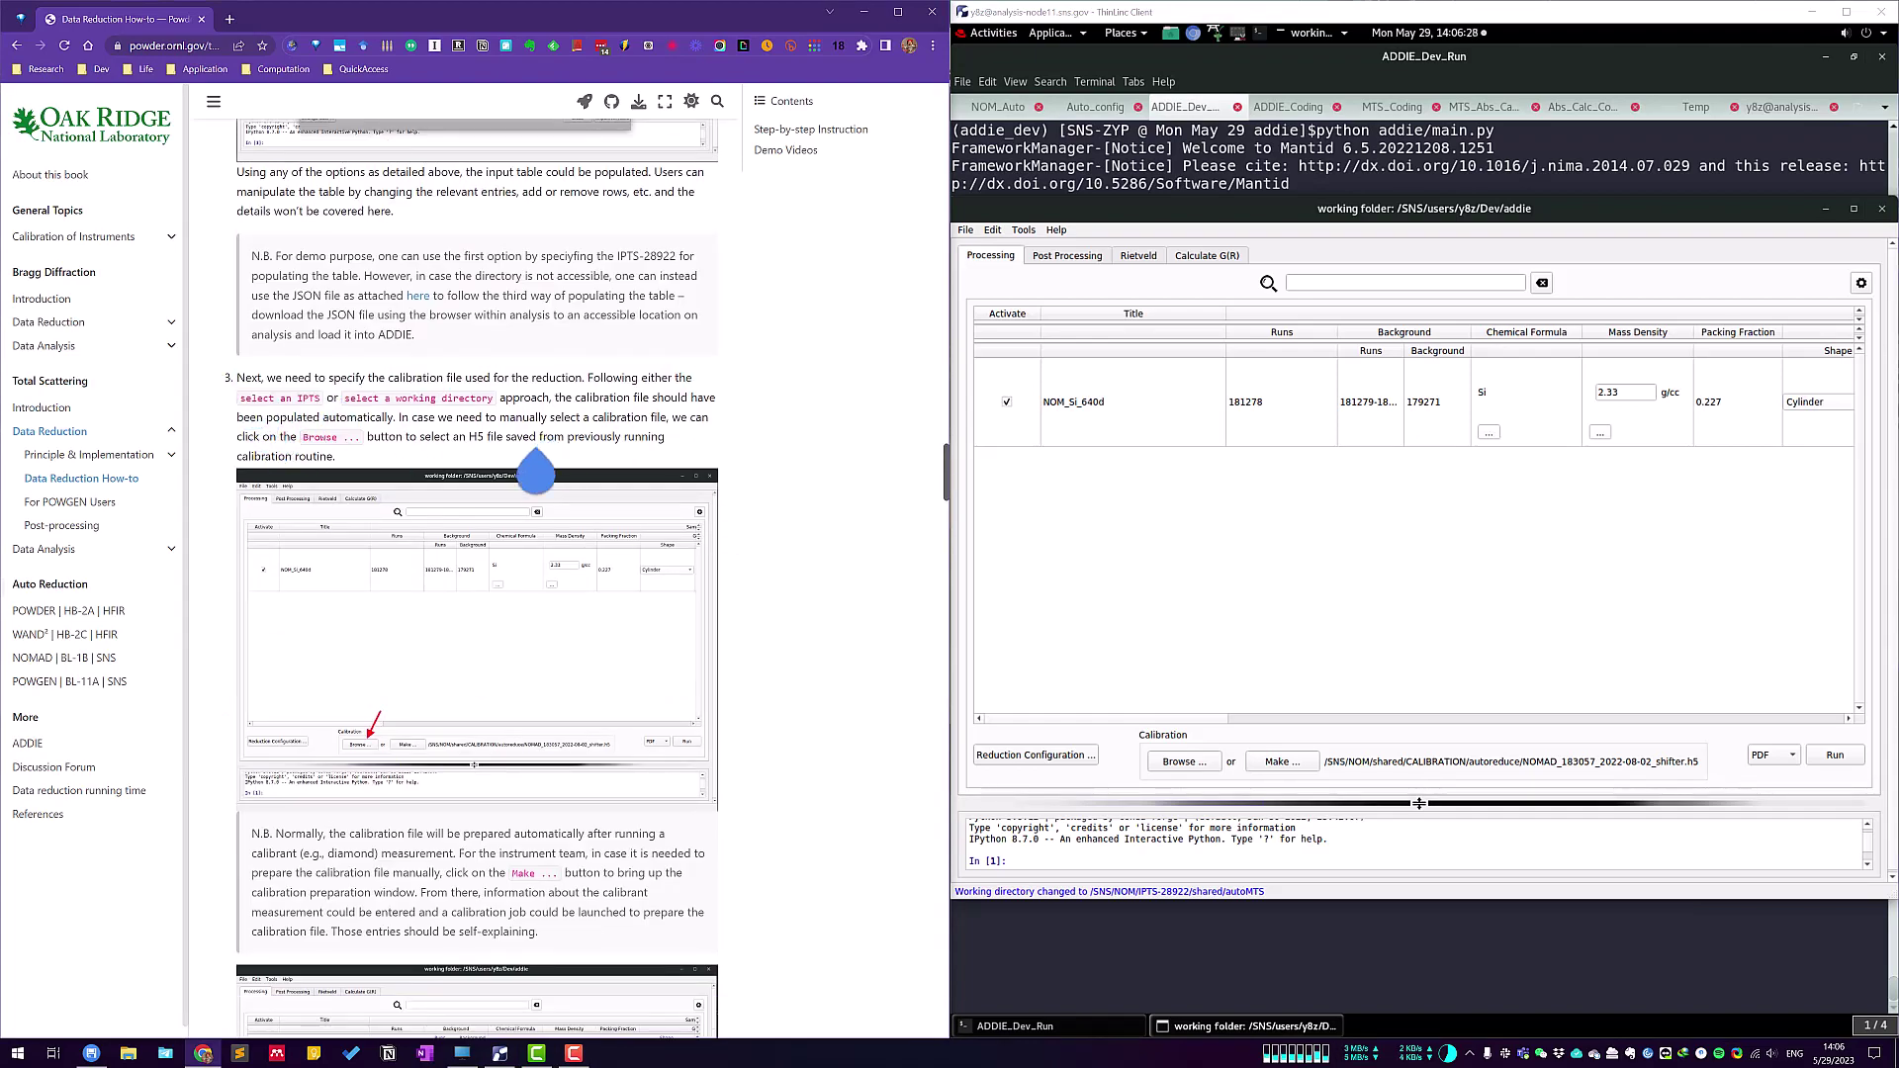
scroll(780, 478, "down", 2)
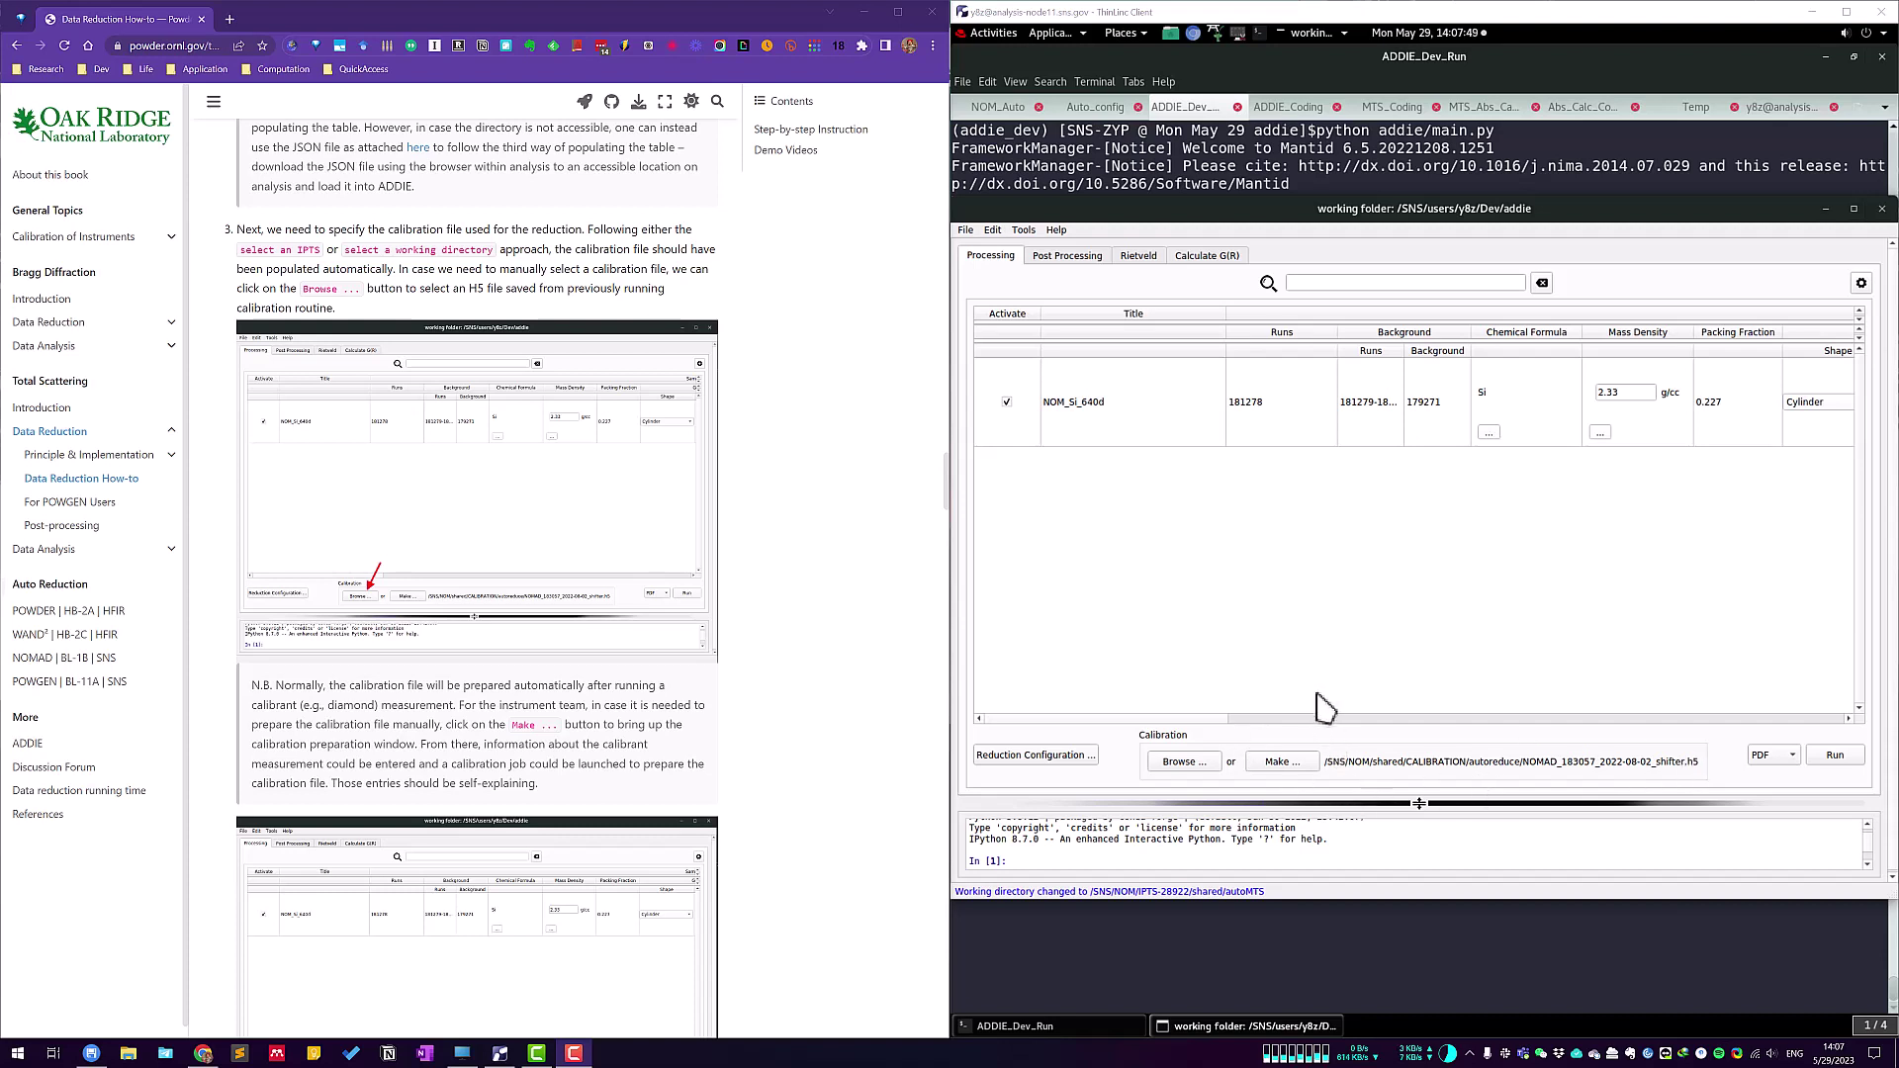
View the calibration file selection dialog and the Make Calibration window, closing both without applying anything.
left_click(1208, 764)
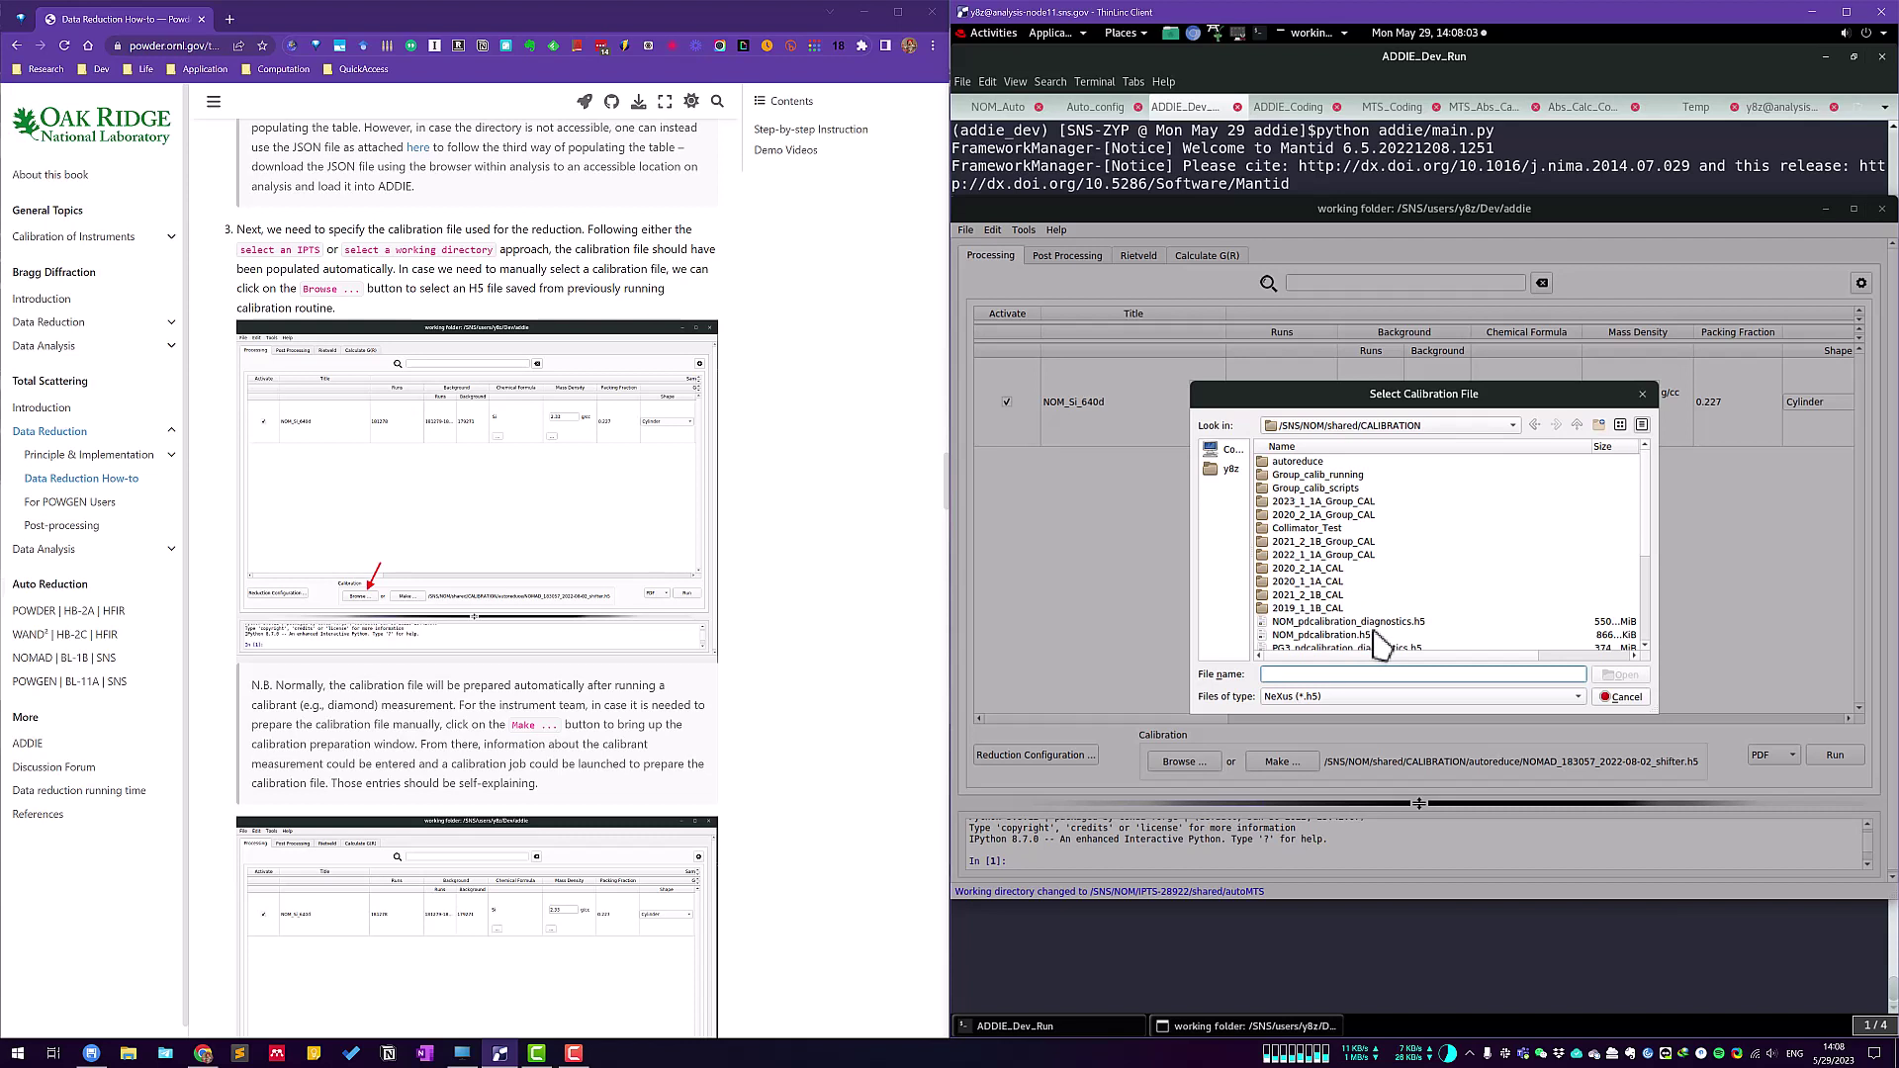
left_click(1384, 621)
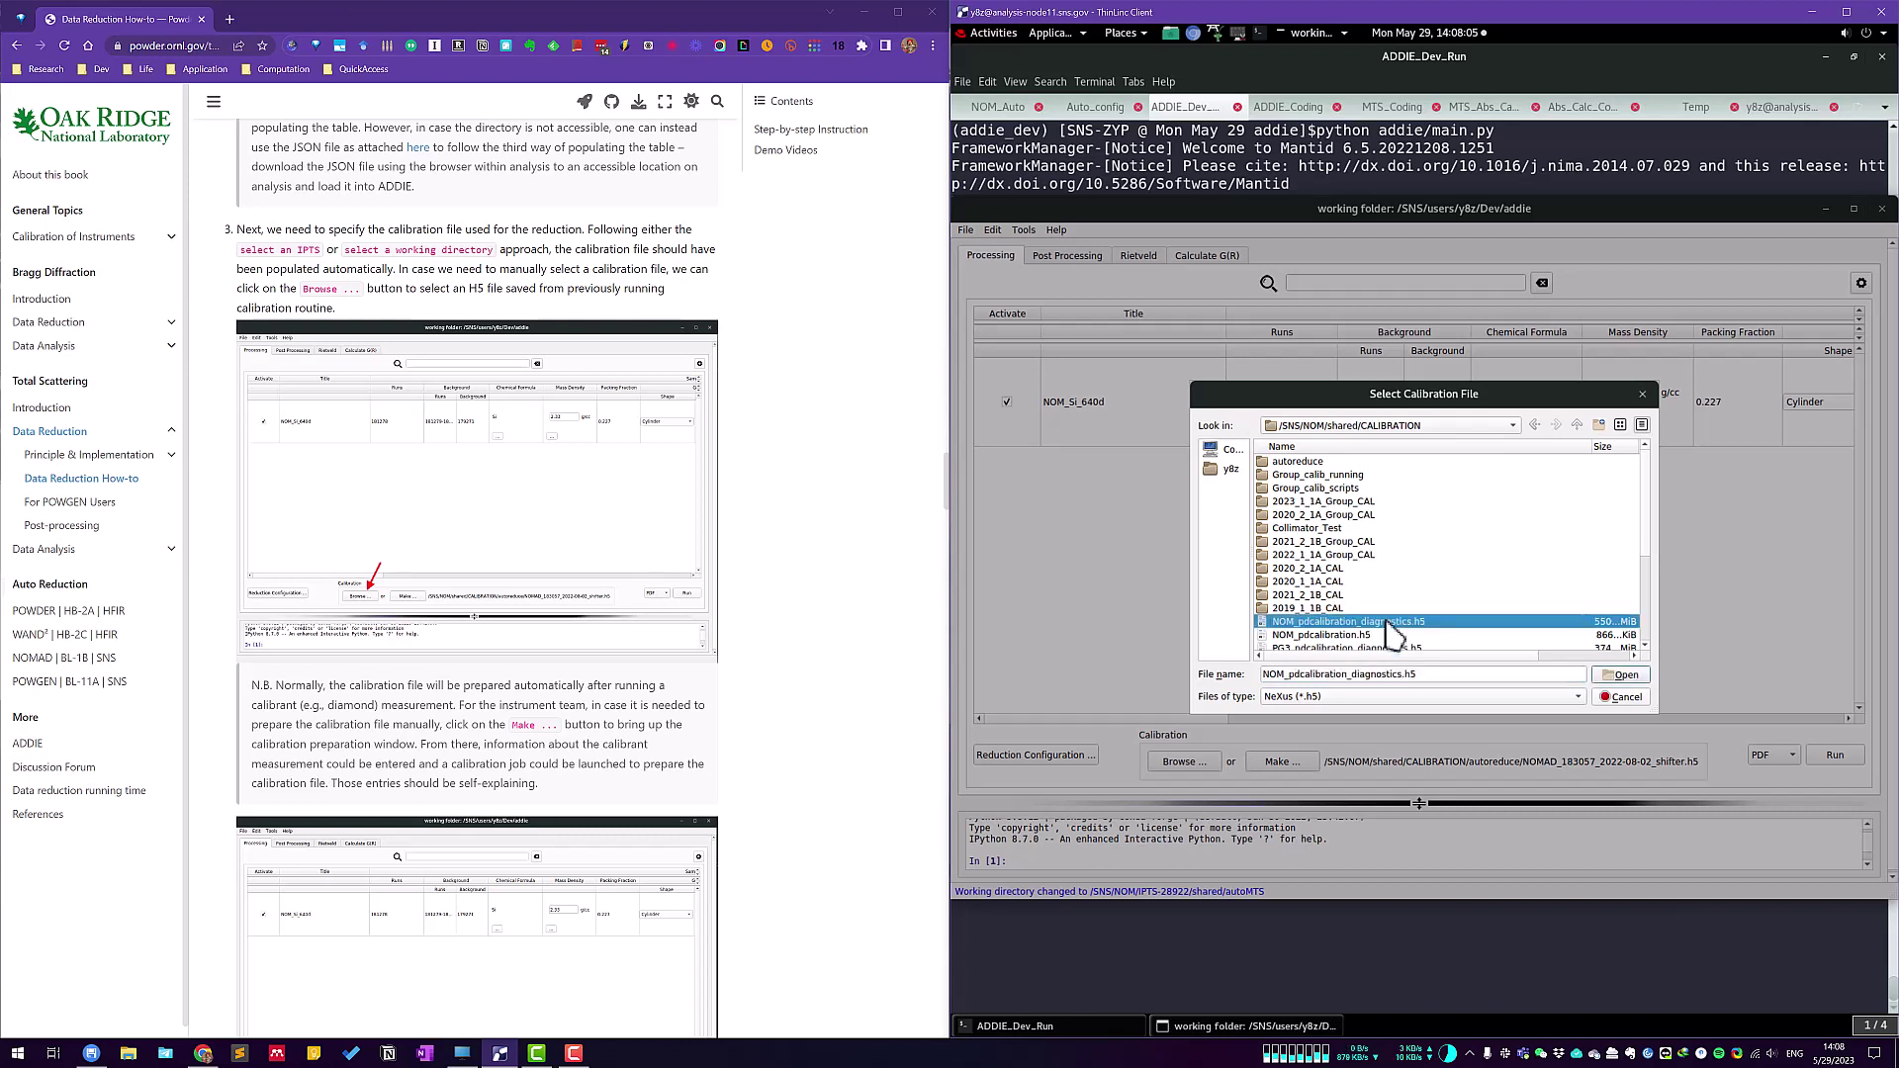
left_click(1634, 698)
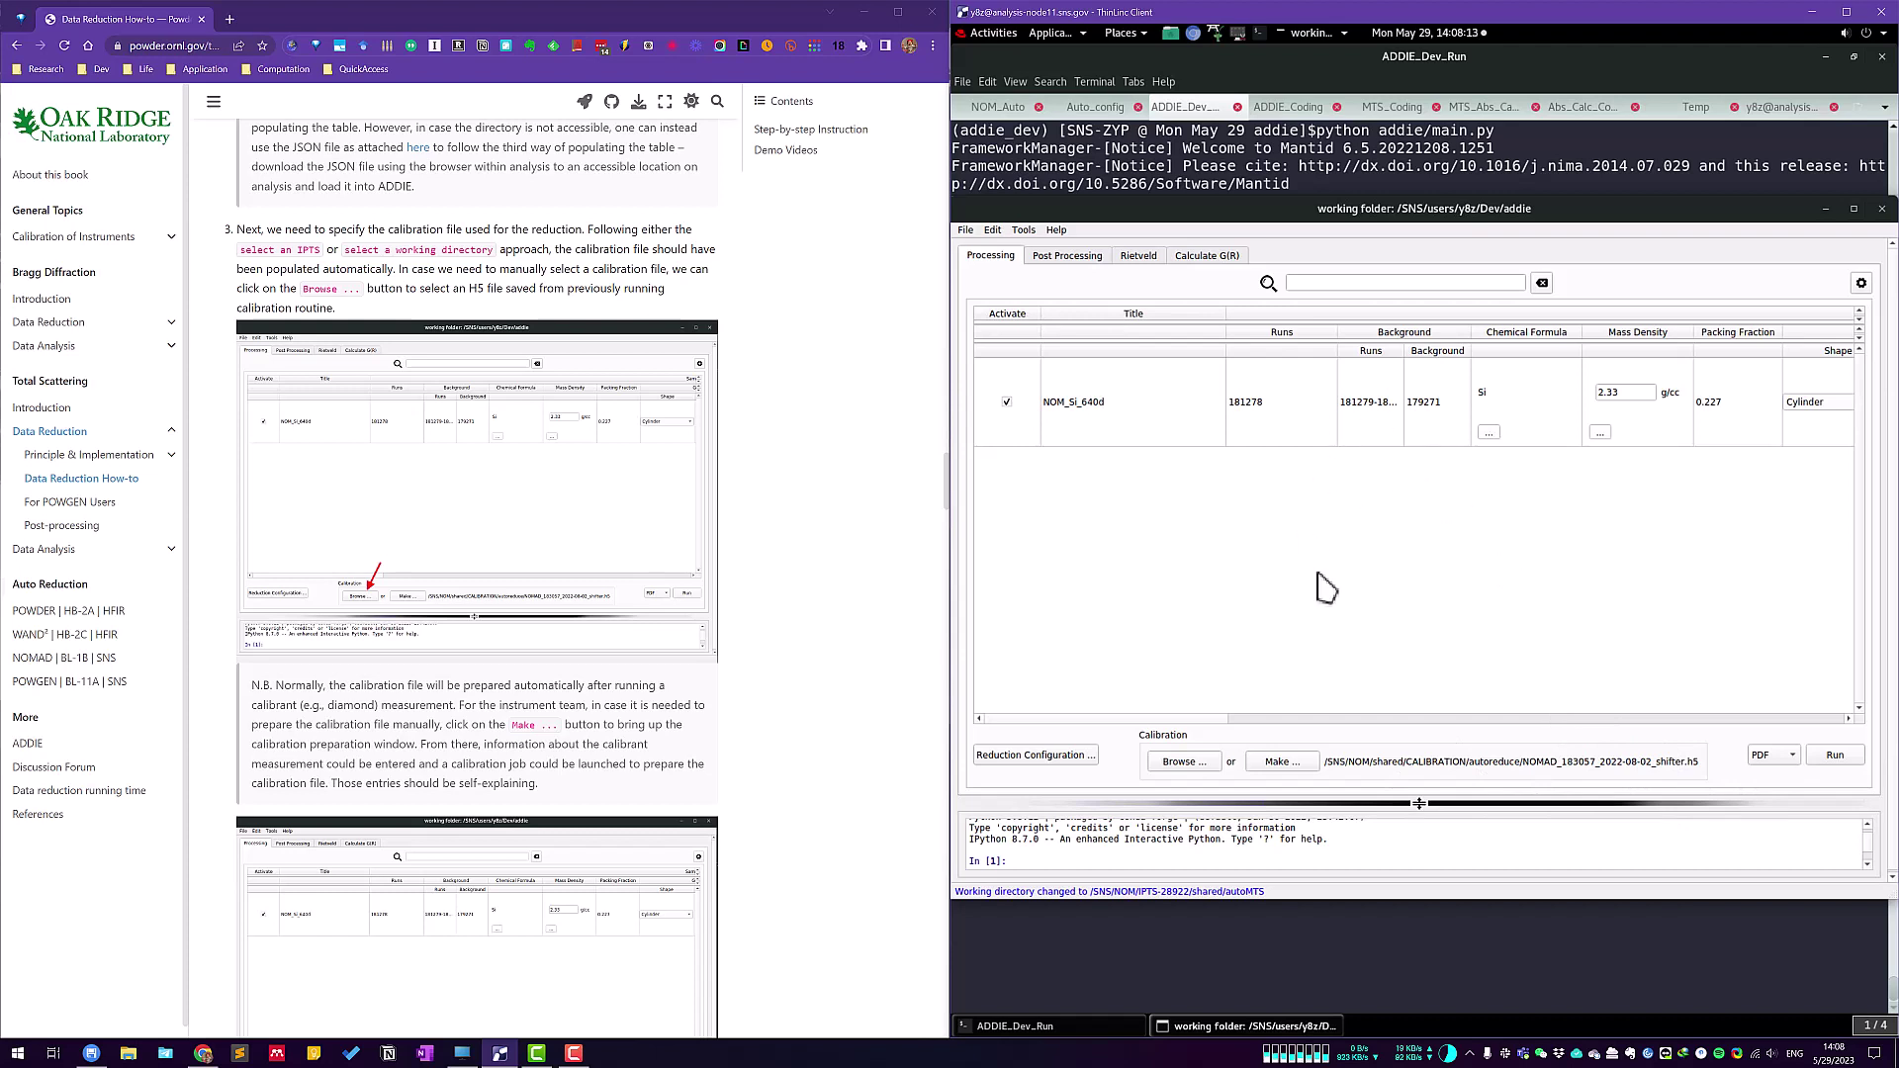
left_click(1281, 763)
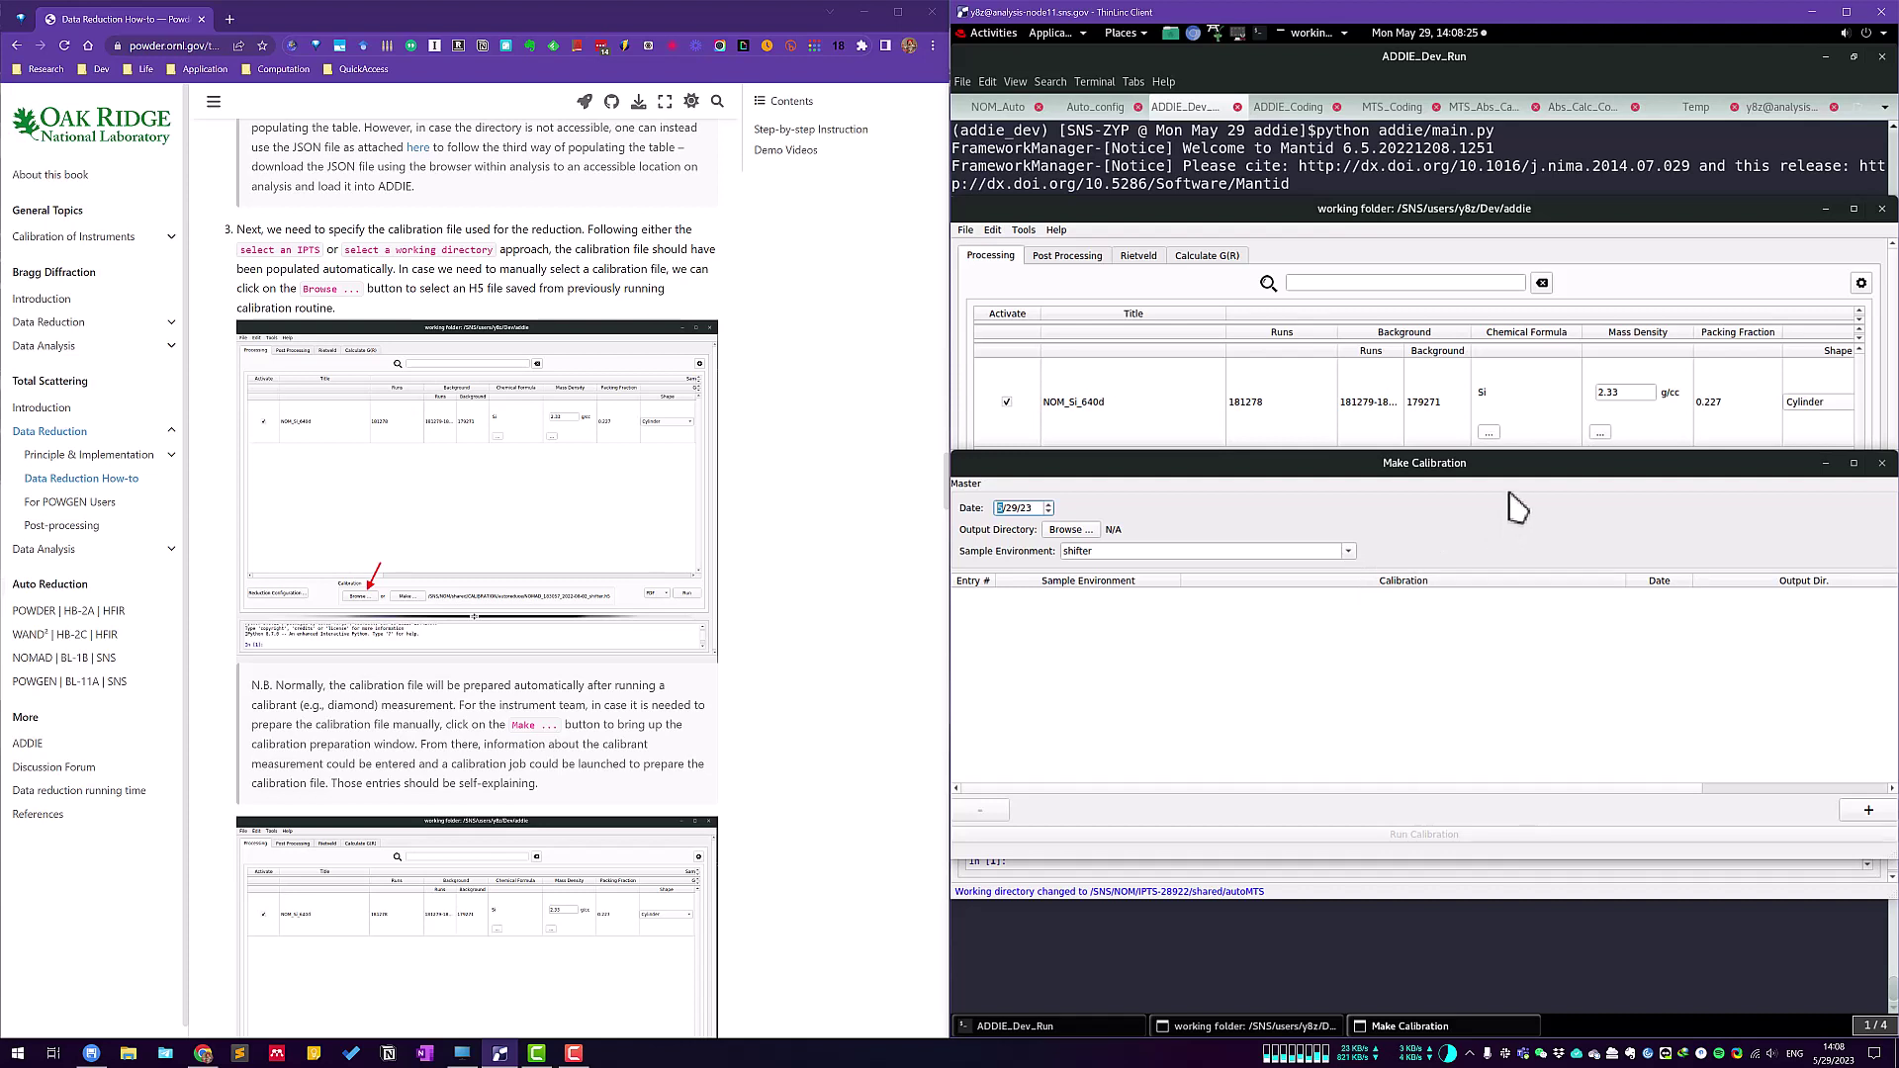
left_click(1882, 464)
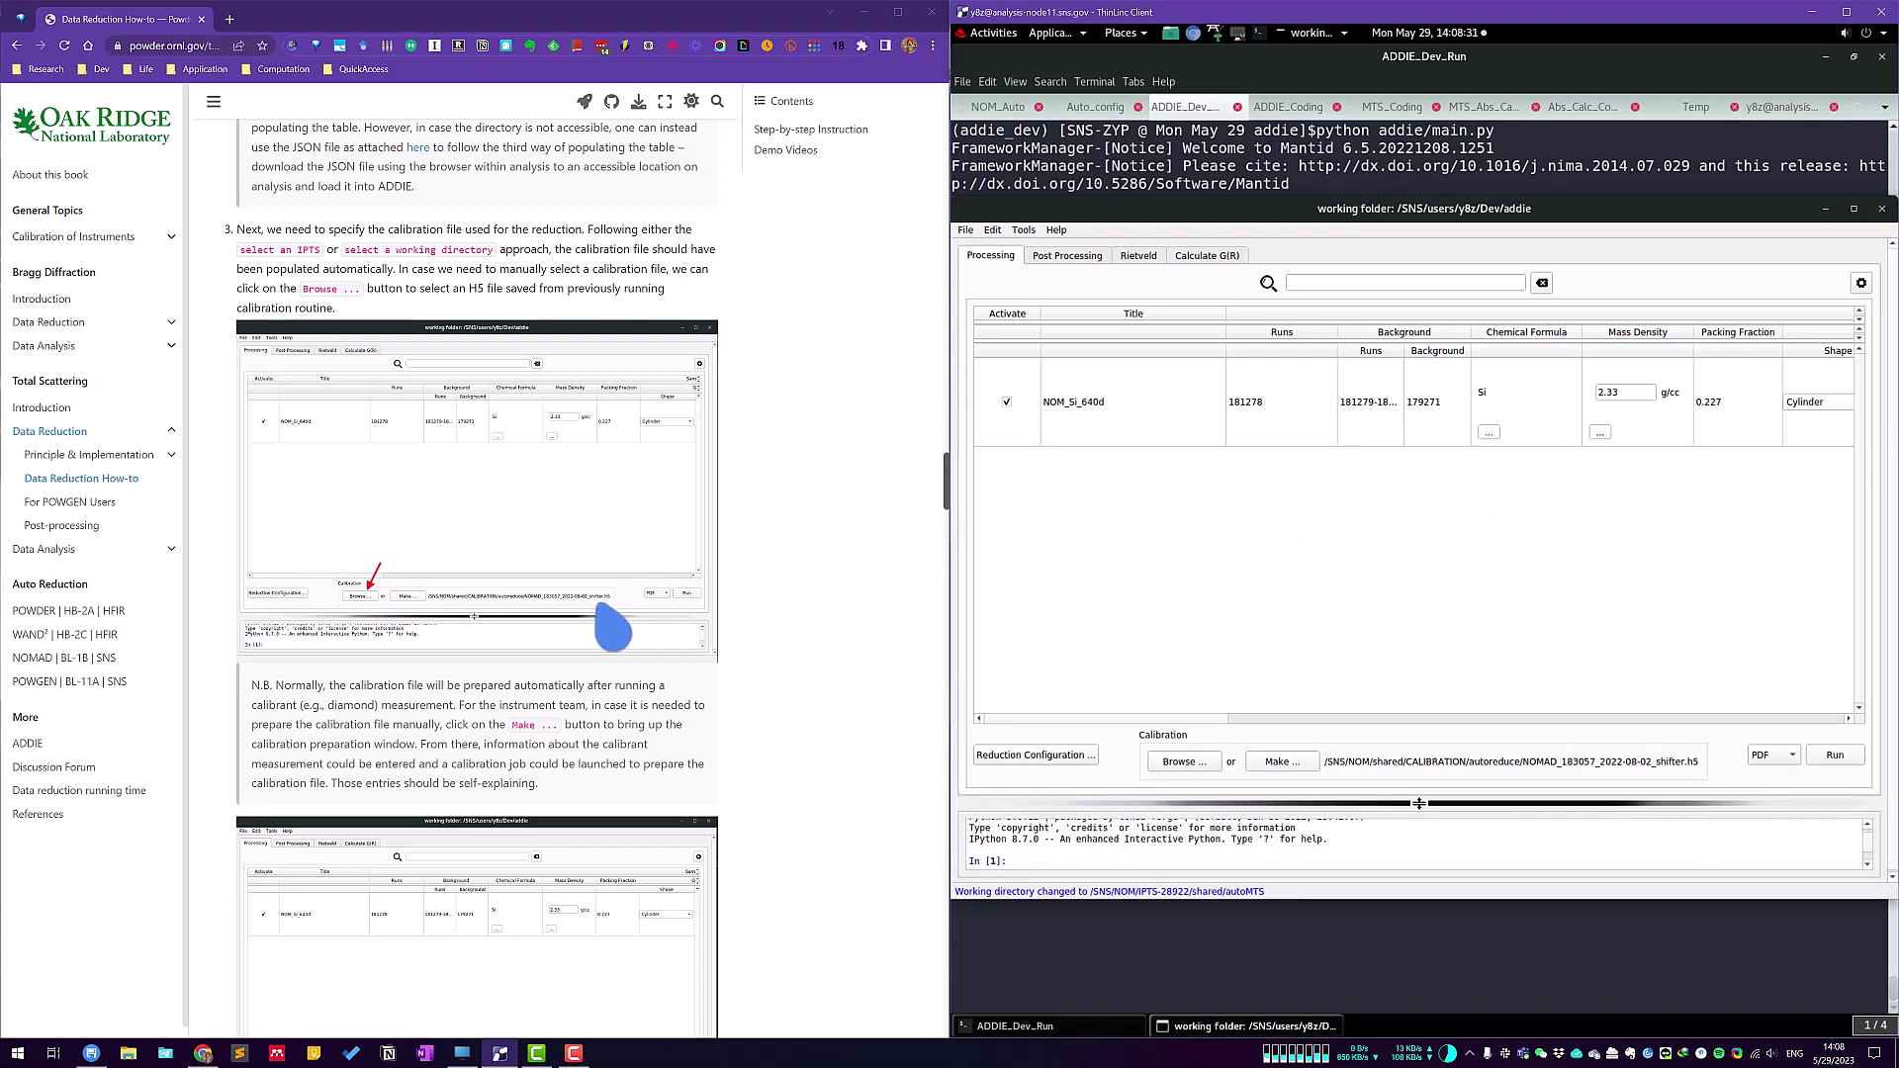
Following step 4 of the guide, open the advanced Reduction Configuration window.
scroll(611, 638, "down", 3)
scroll(611, 638, "down", 4)
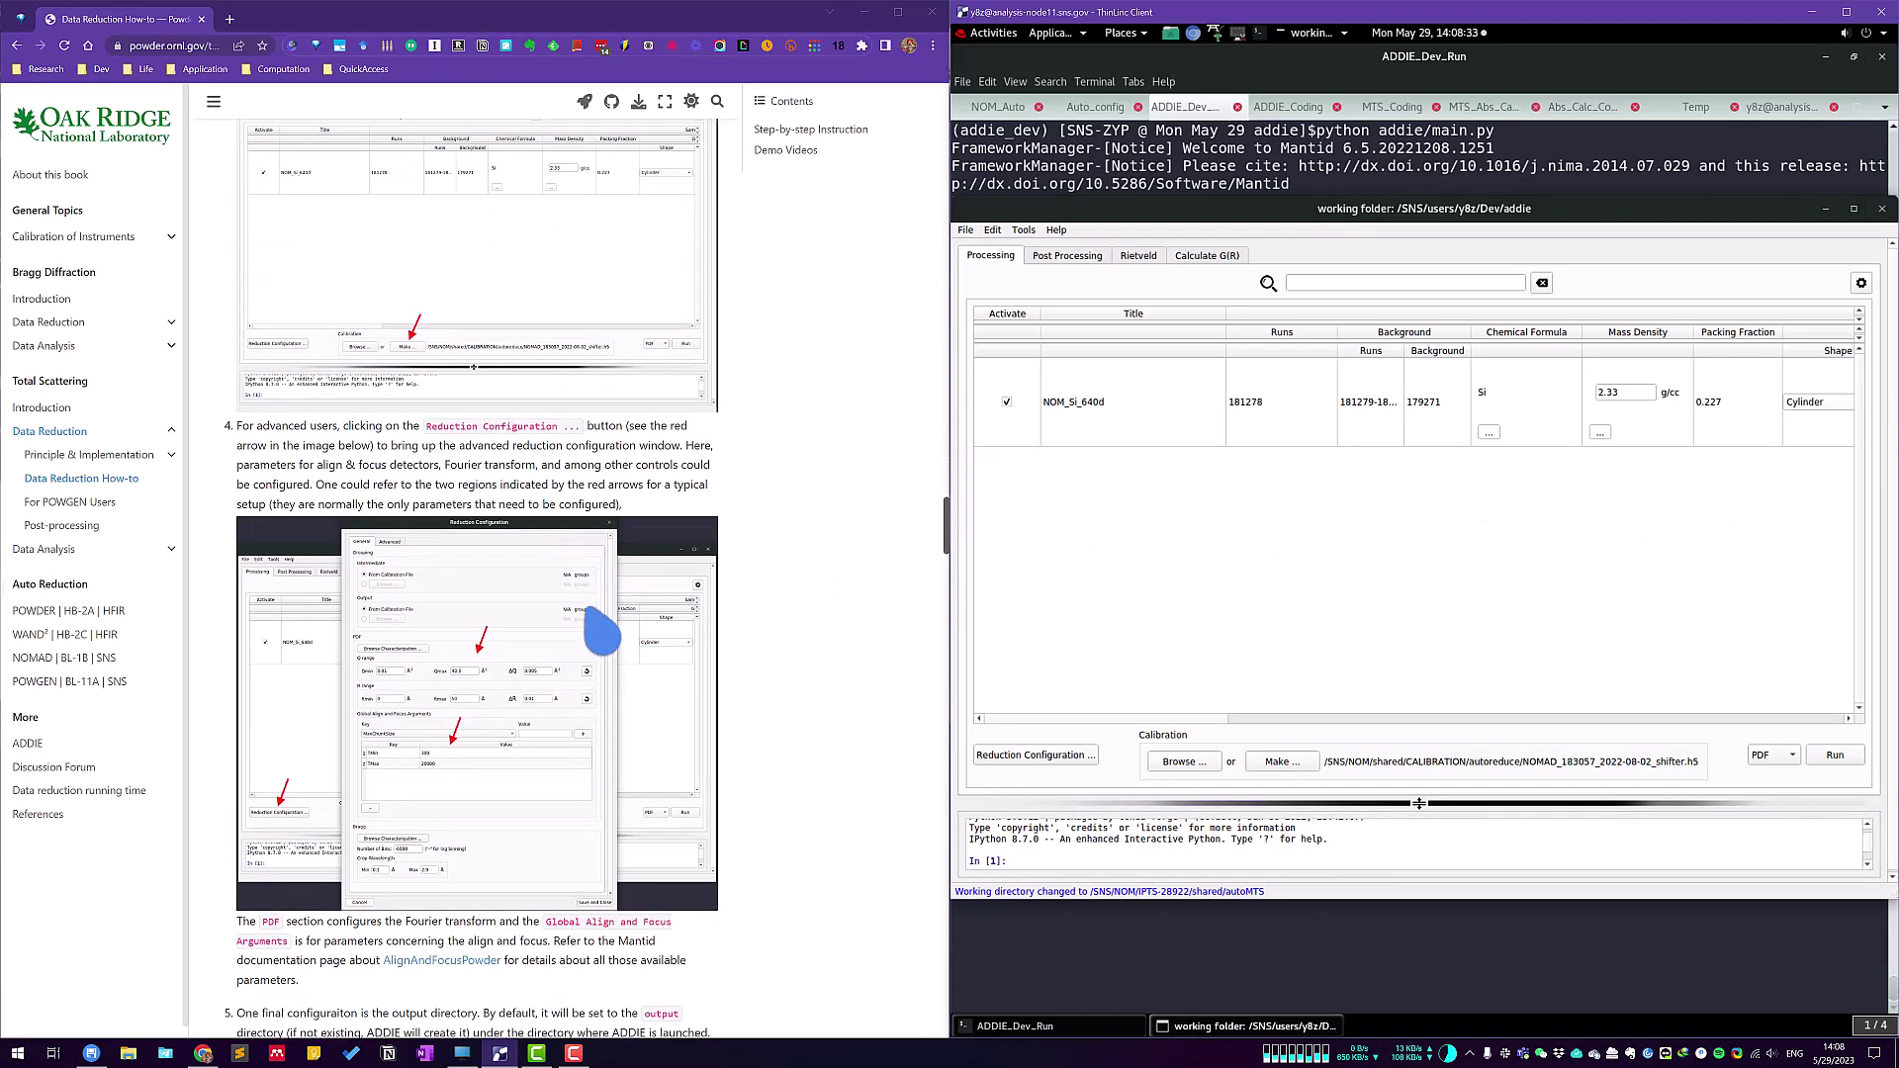
left_click_drag(238, 428, 374, 460)
left_click(436, 479)
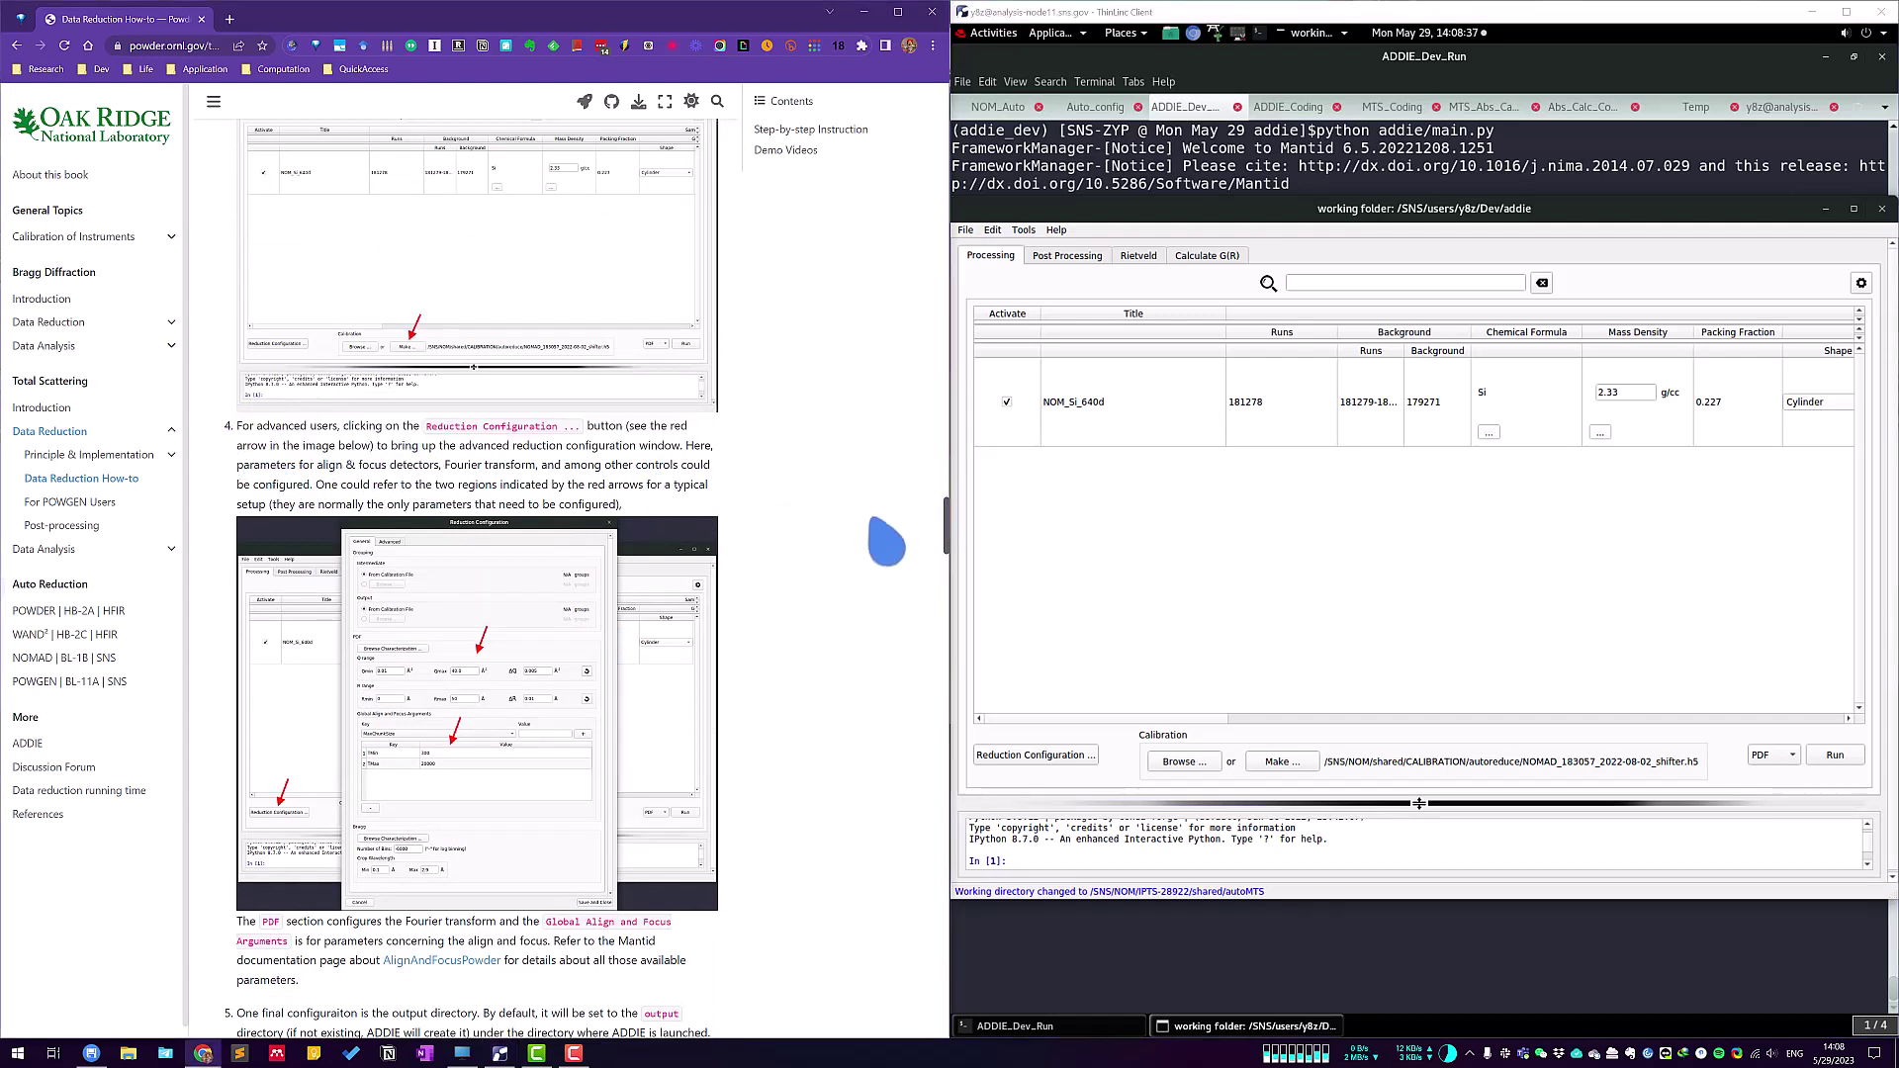
left_click(1145, 643)
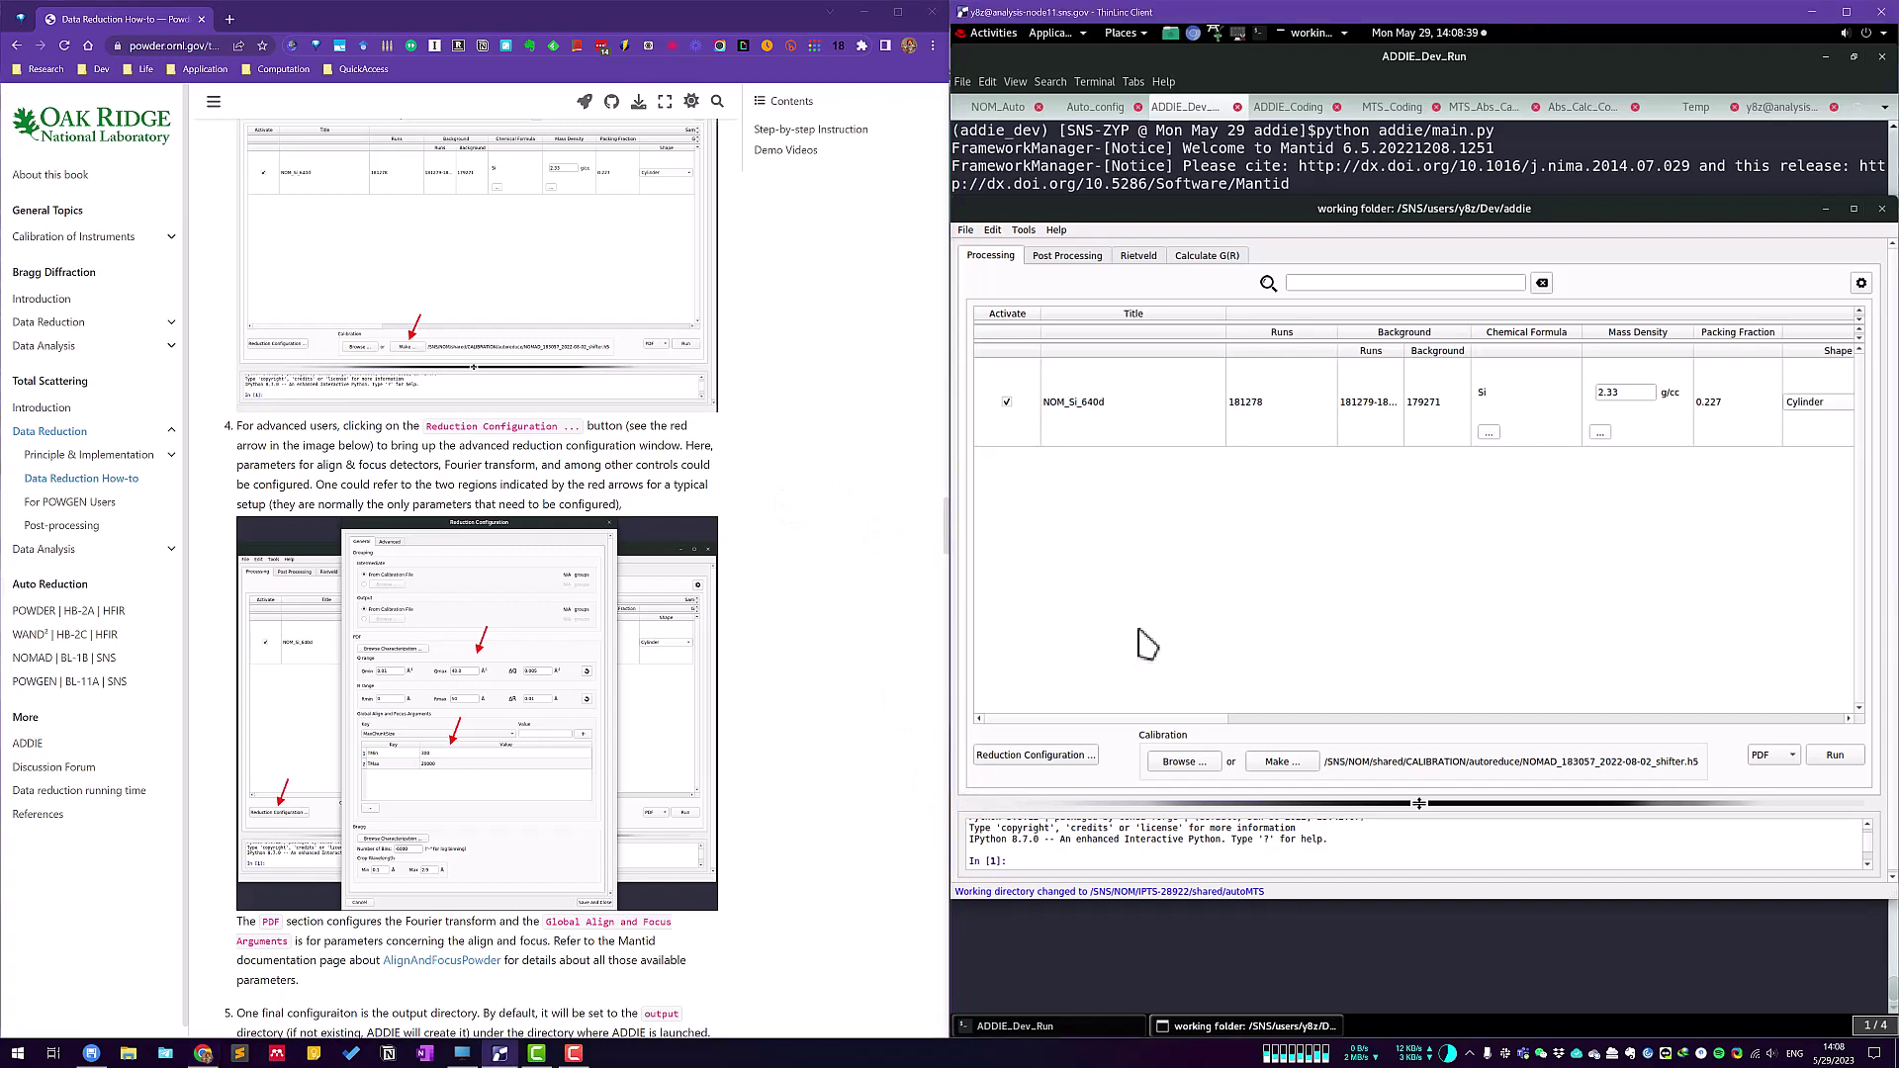
left_click(1041, 761)
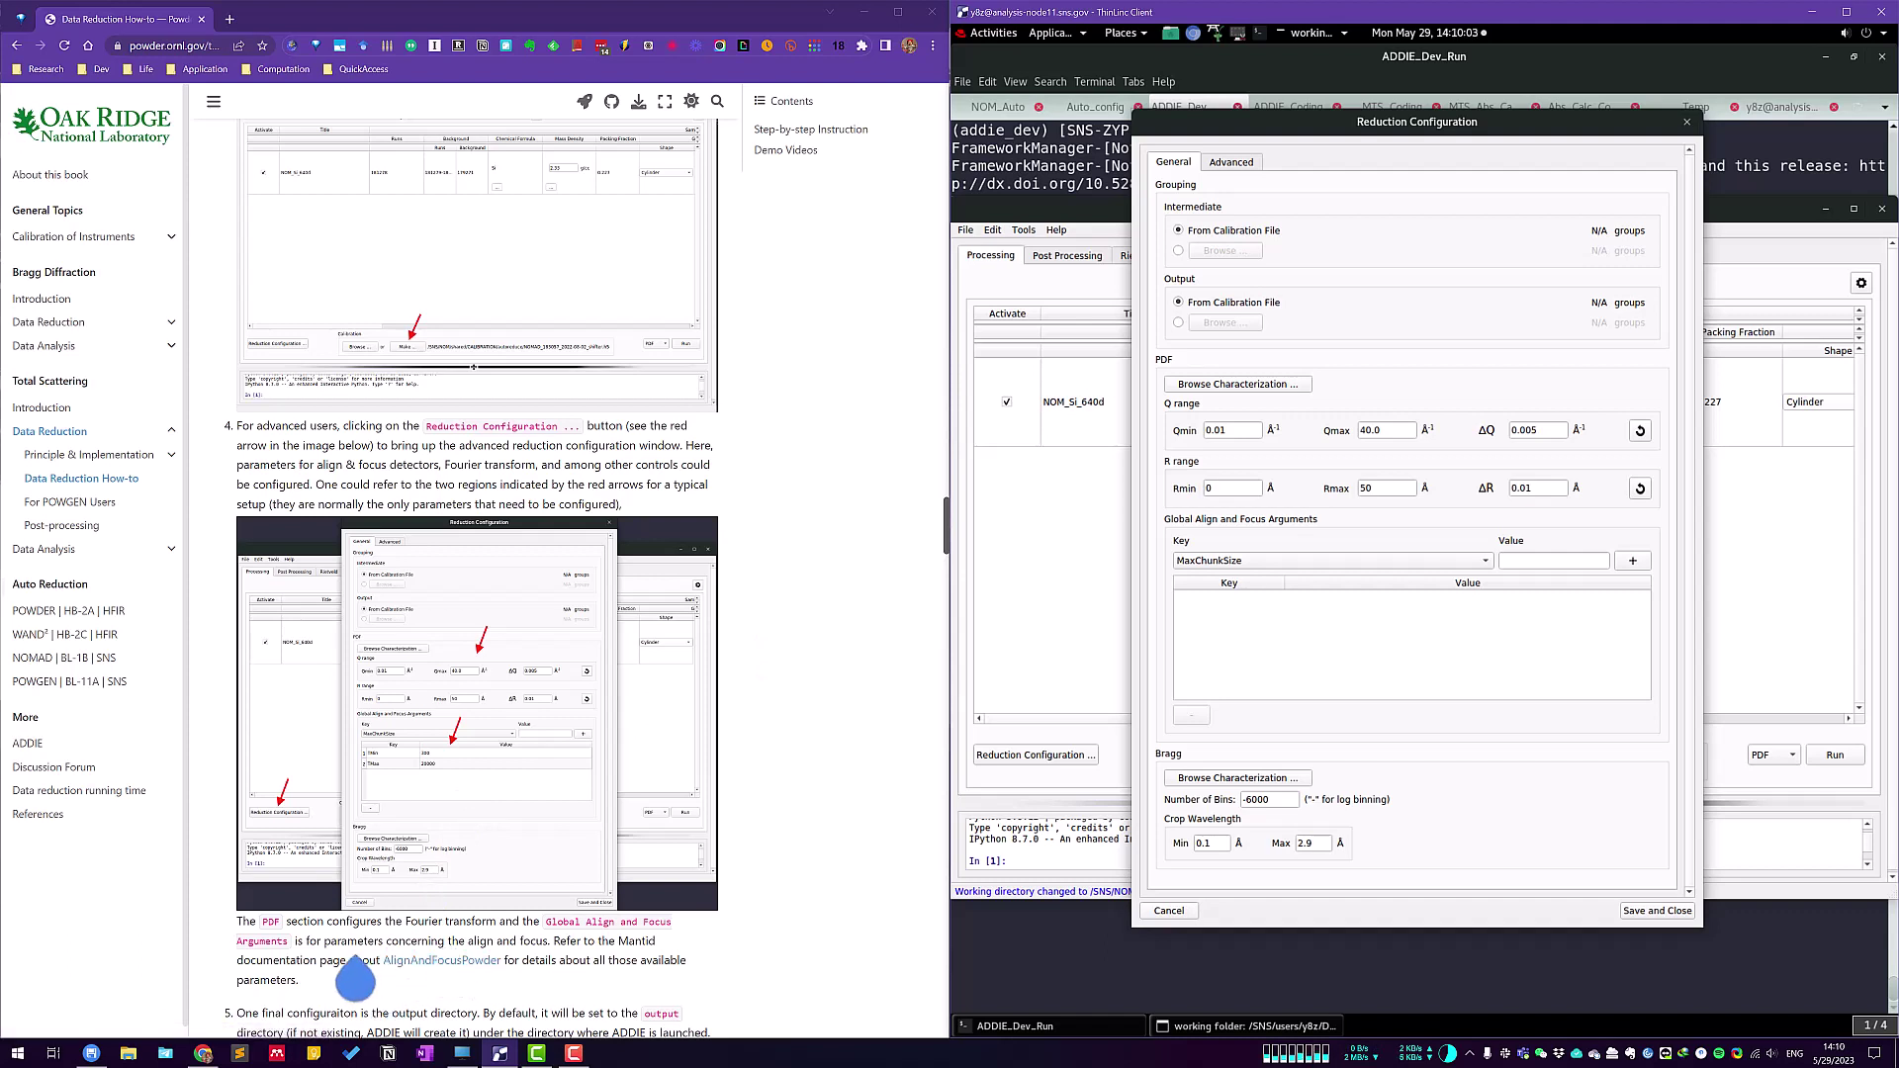
Open the Mantid documentation page for AlignAndFocusPowder from the guide's notes on the Global Align and Focus Arguments.
left_click_drag(356, 961, 572, 963)
left_click(578, 1008)
scroll(534, 970, "down", 2)
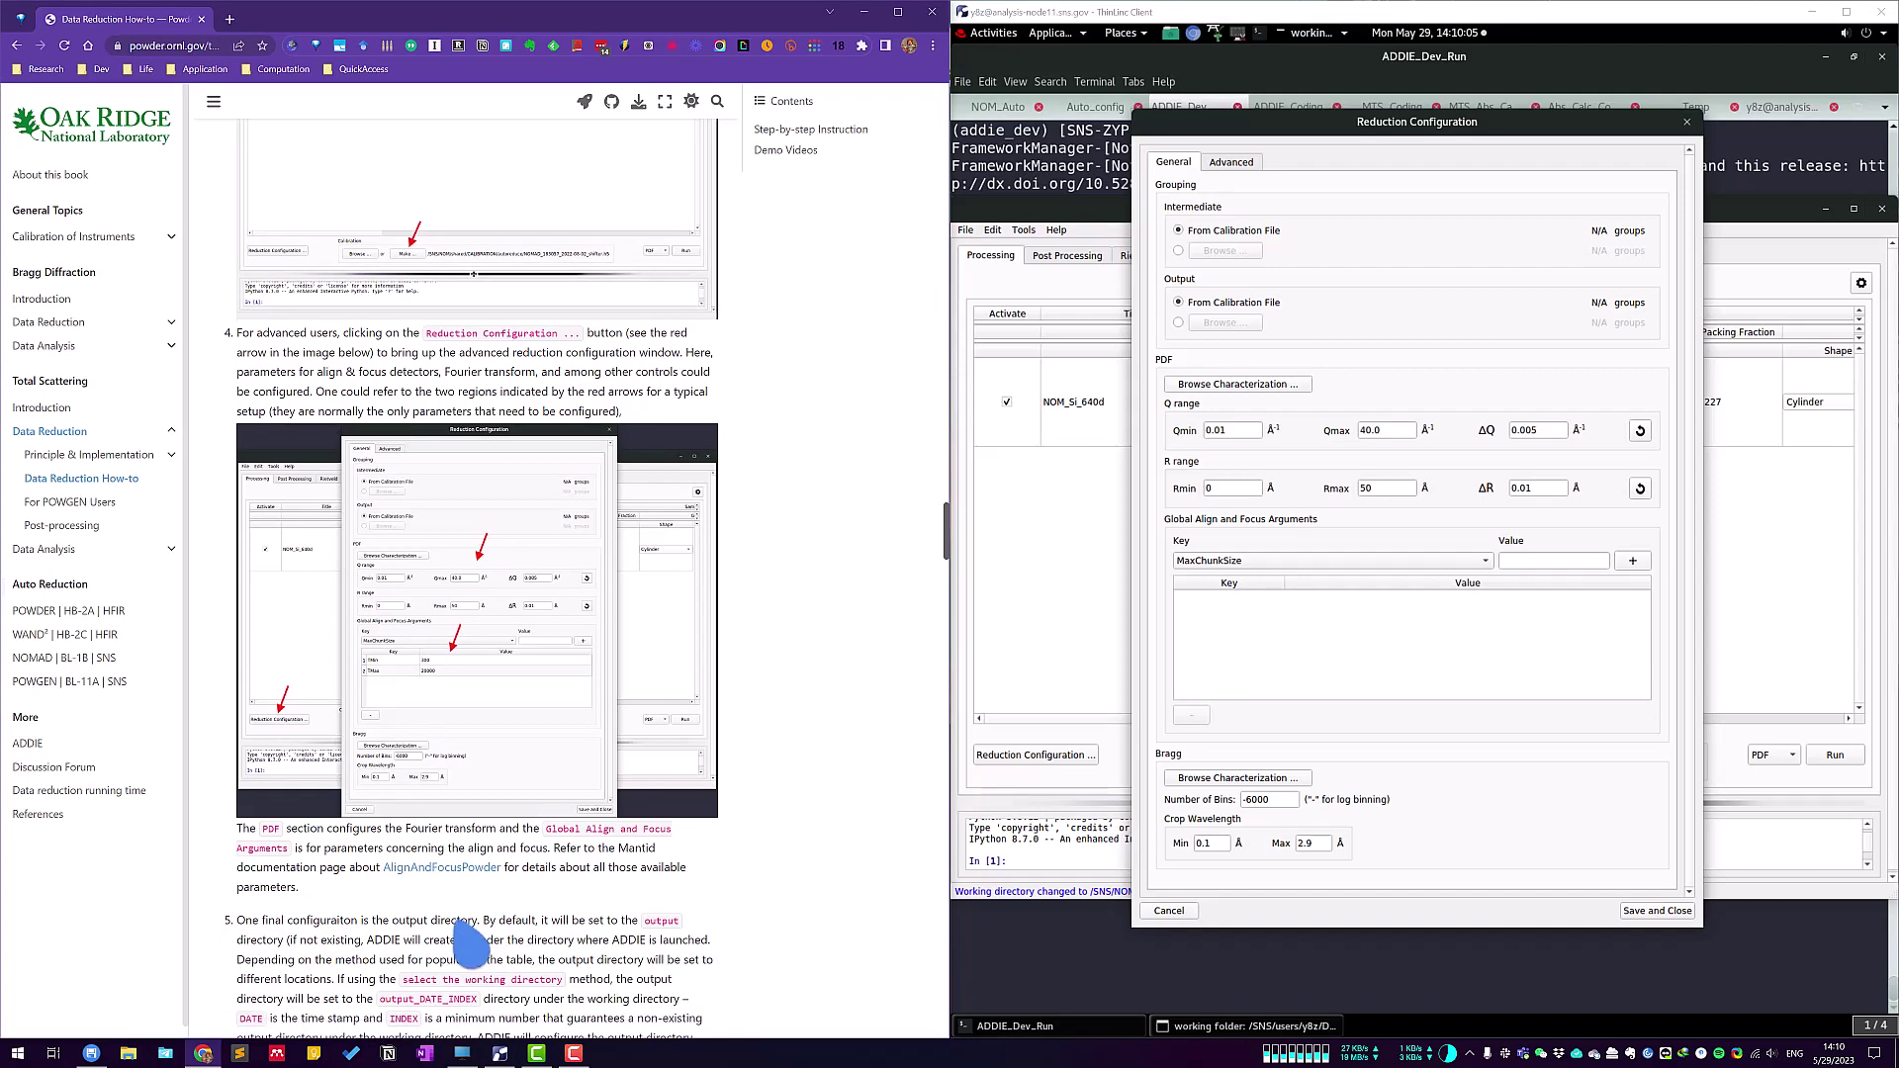
left_click(435, 812)
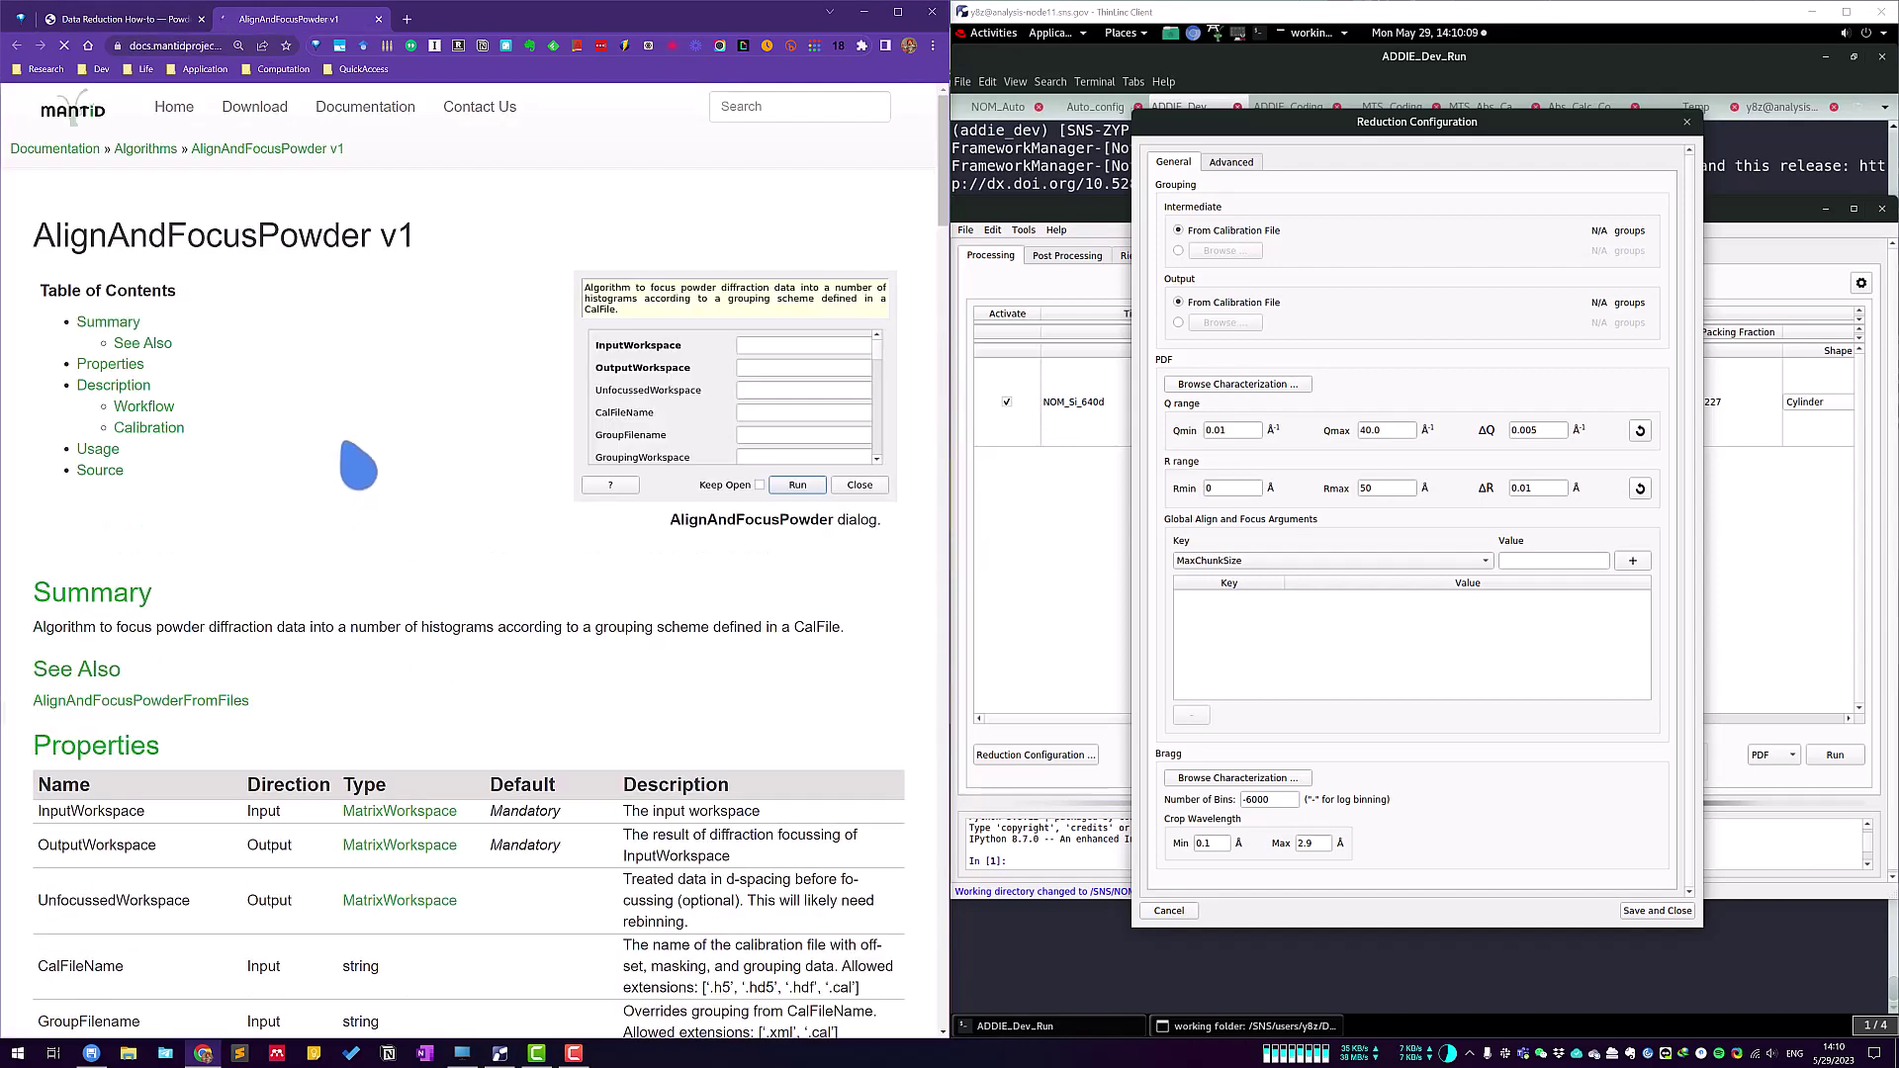
Look through the properties table on the AlignAndFocusPowder documentation page, and close the page to return to the guide.
double_click(247, 259)
left_click(423, 428)
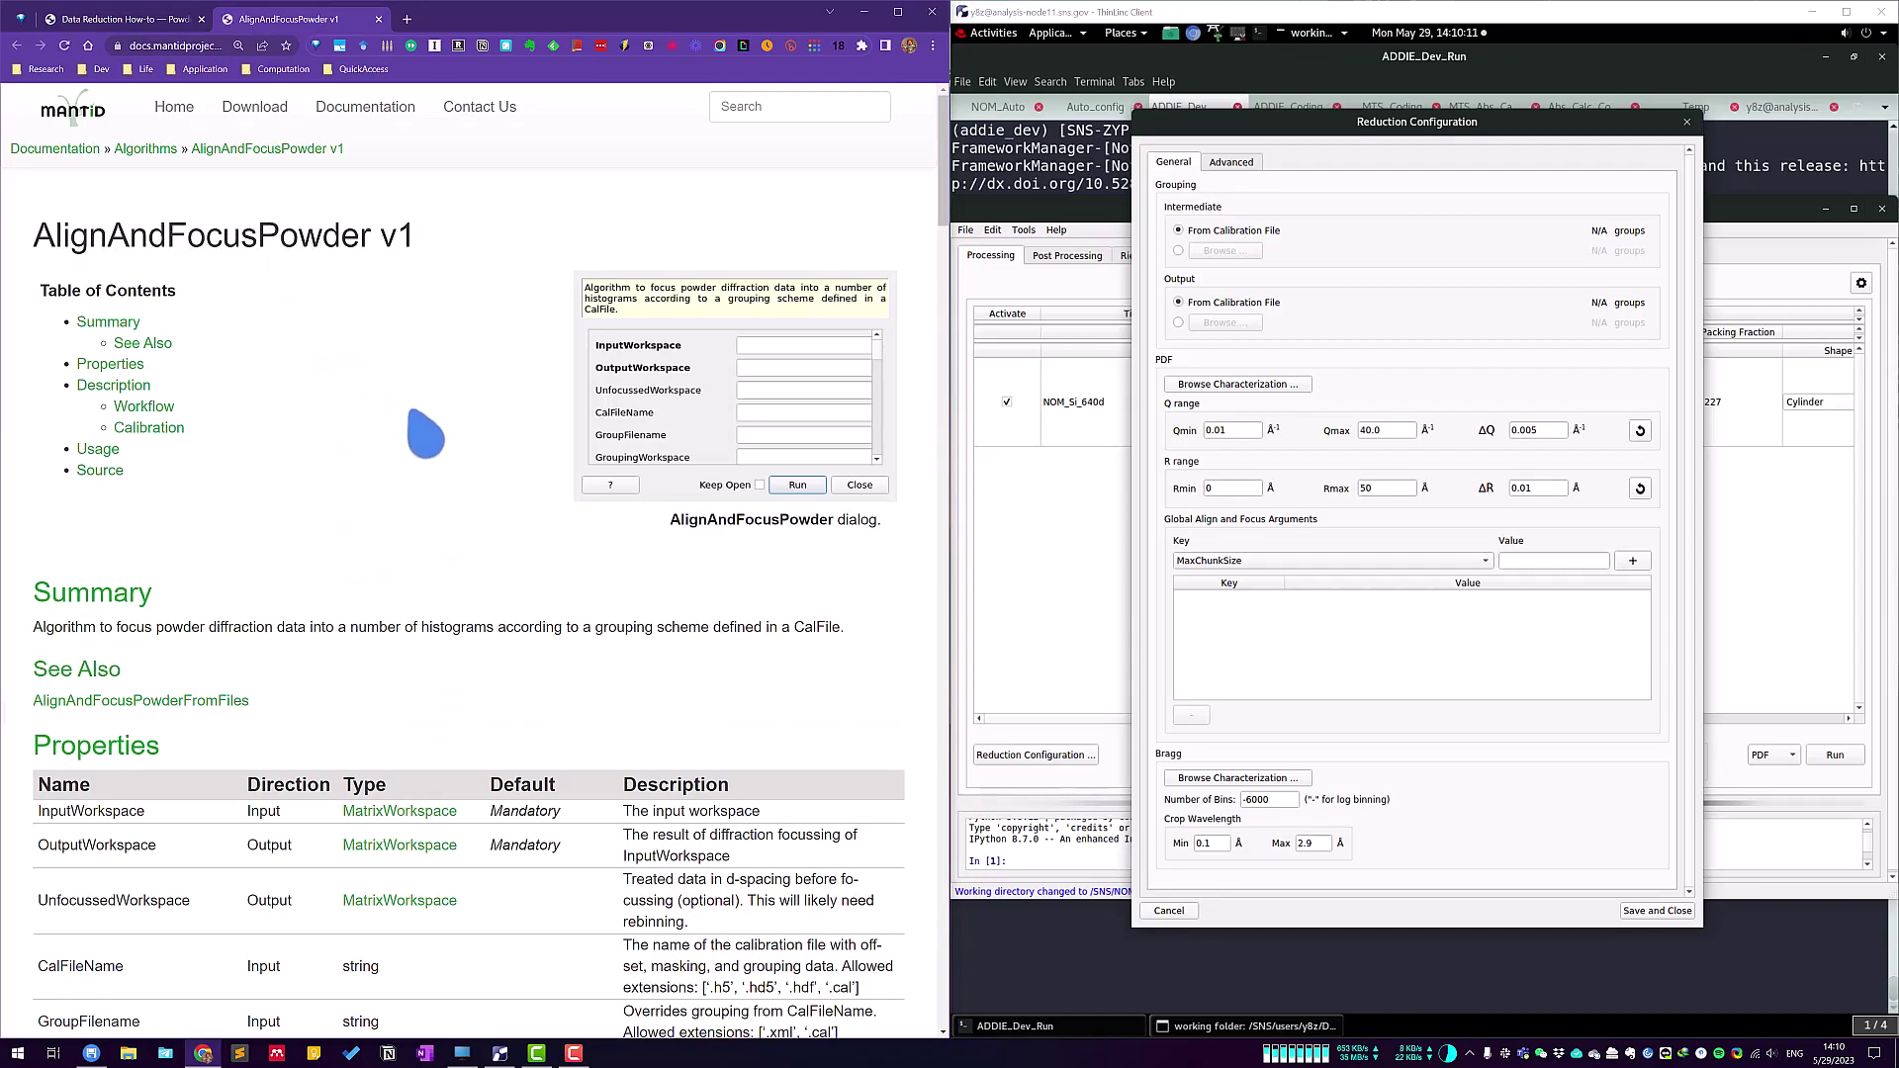
scroll(425, 431, "down", 5)
scroll(426, 433, "down", 8)
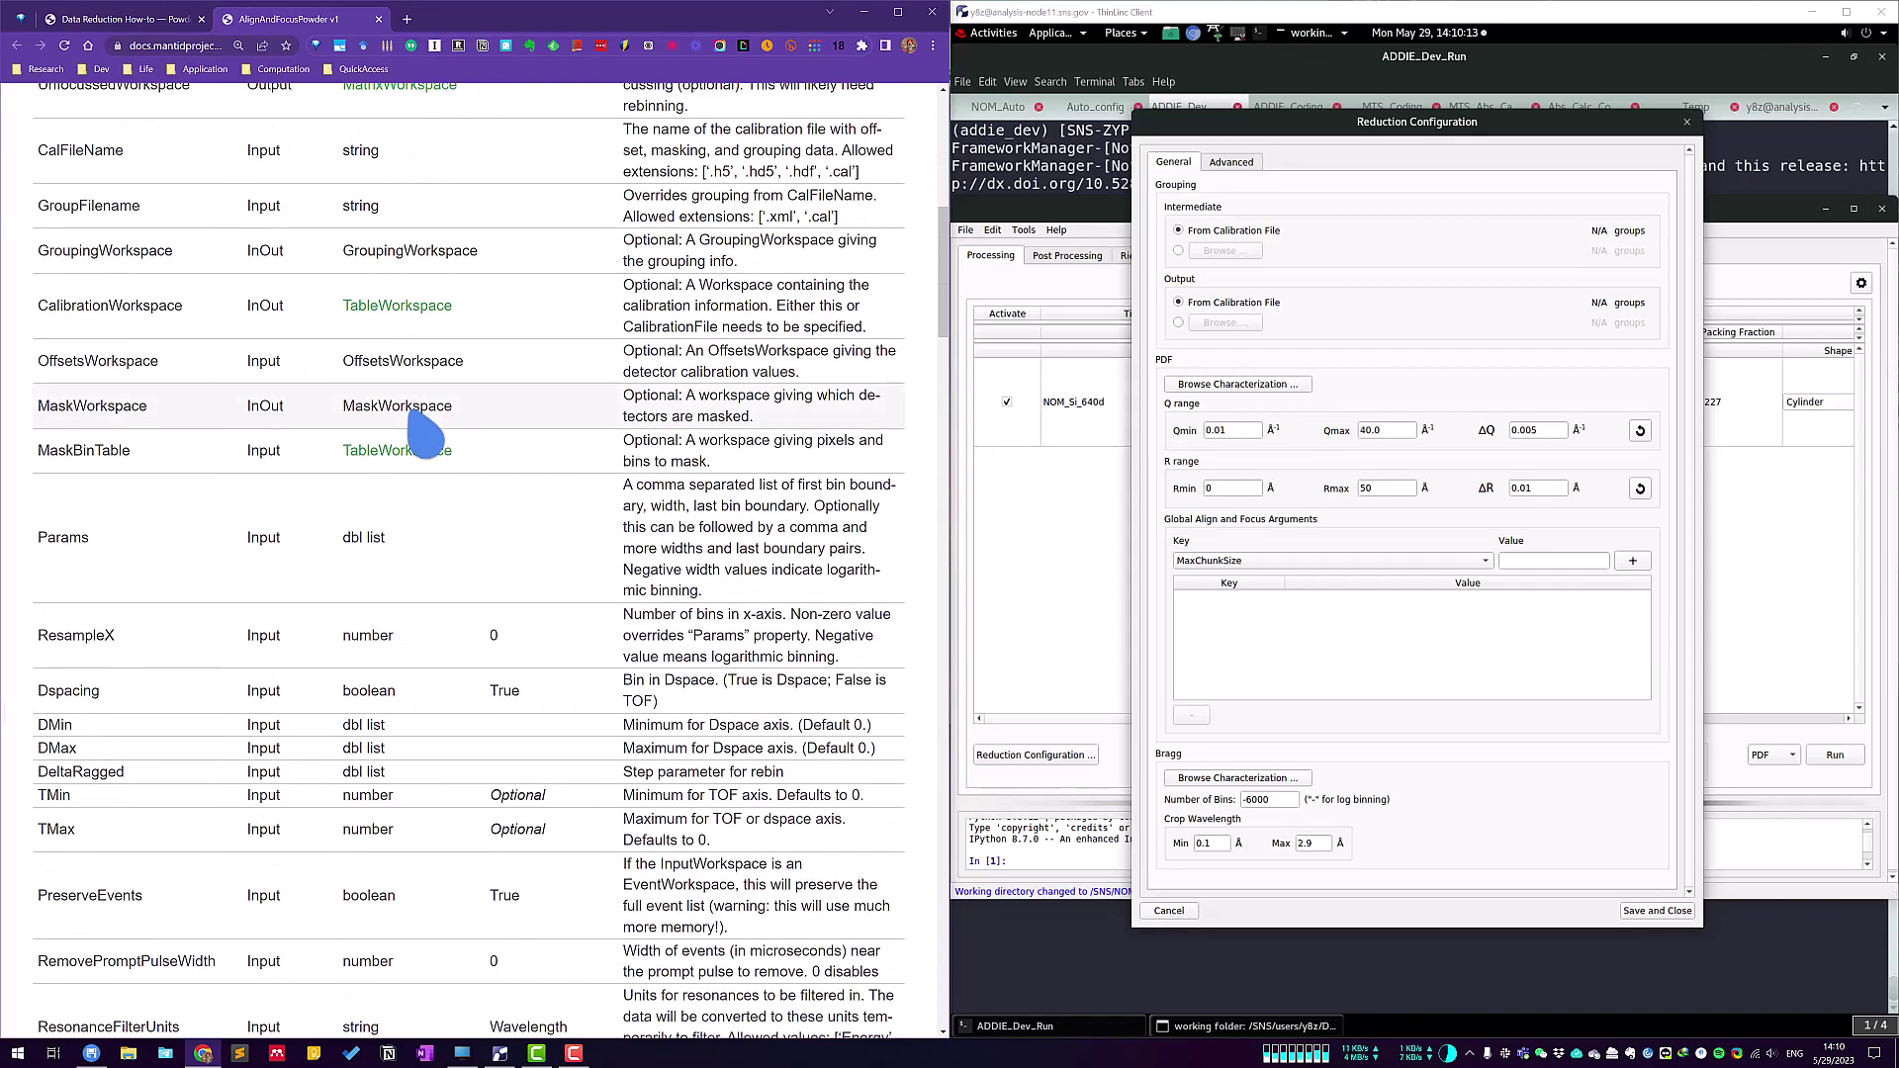
scroll(411, 435, "down", 15)
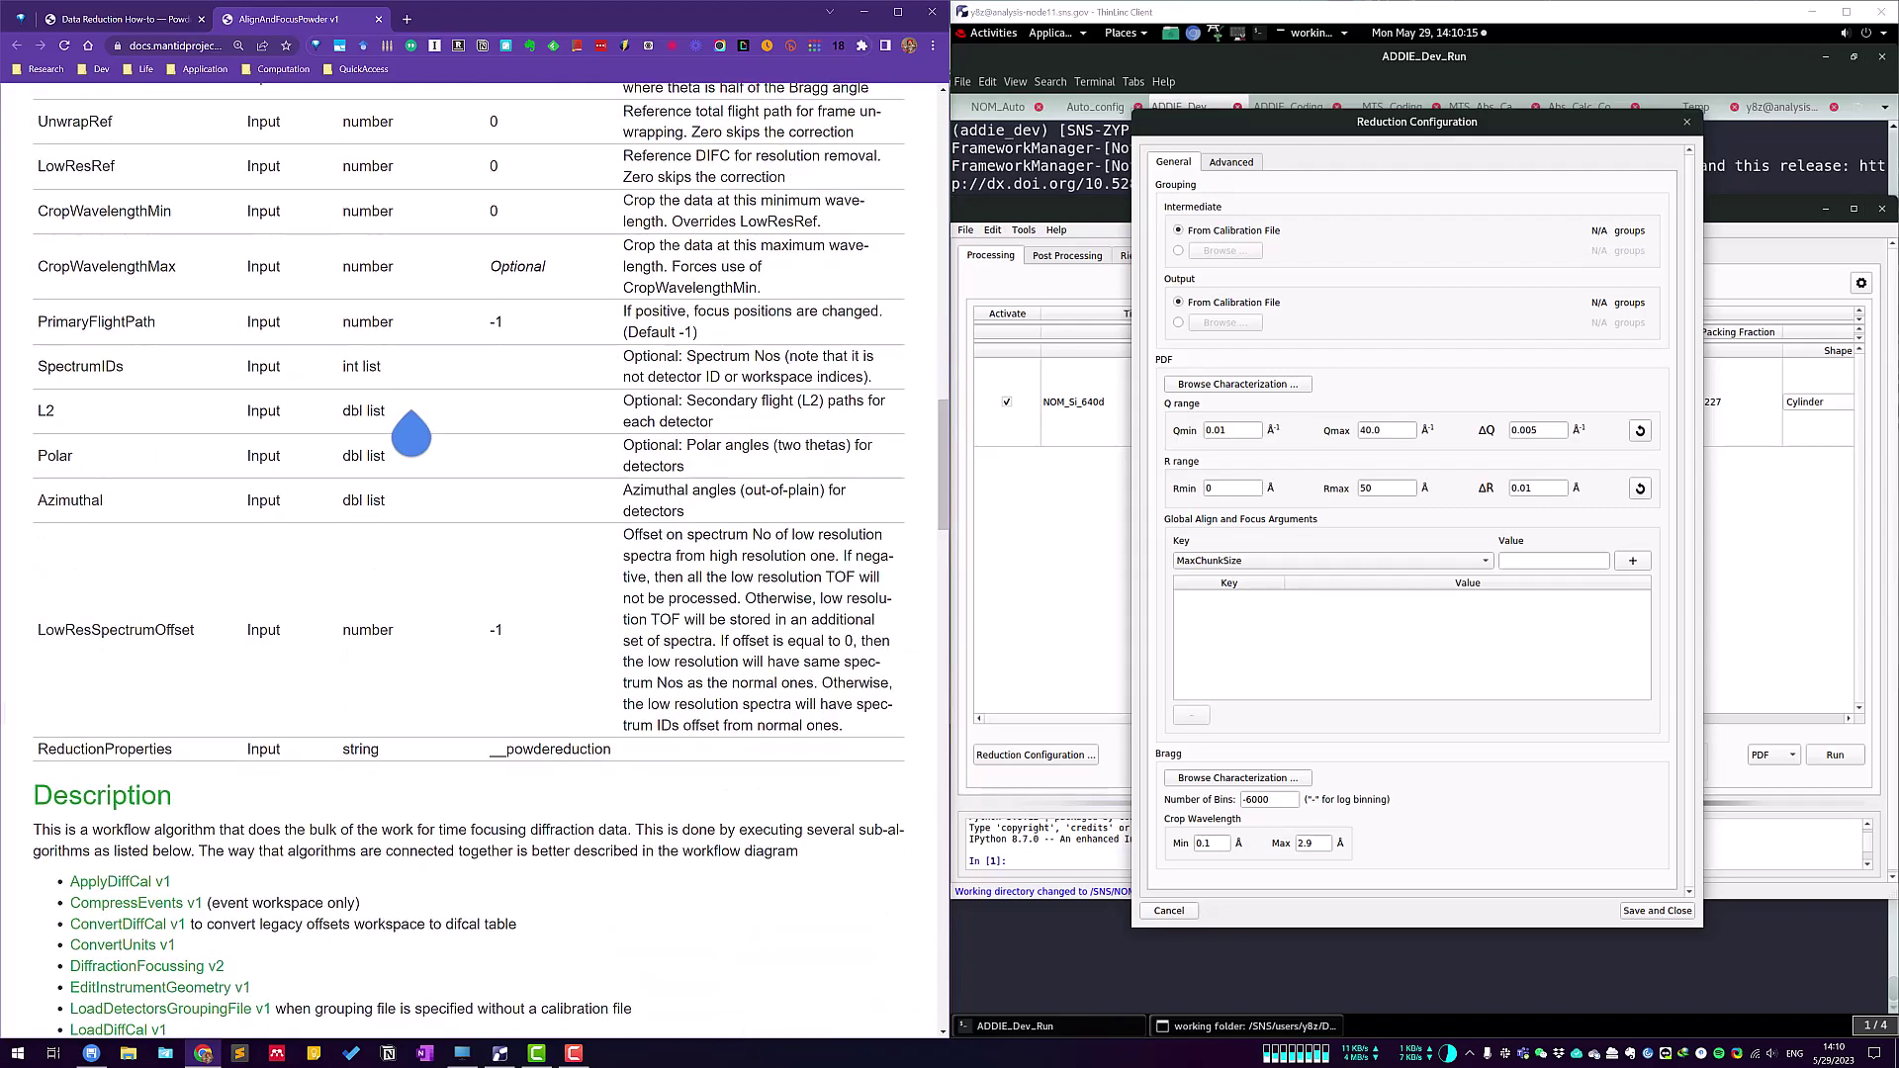
scroll(429, 458, "up", 20)
scroll(429, 458, "up", 6)
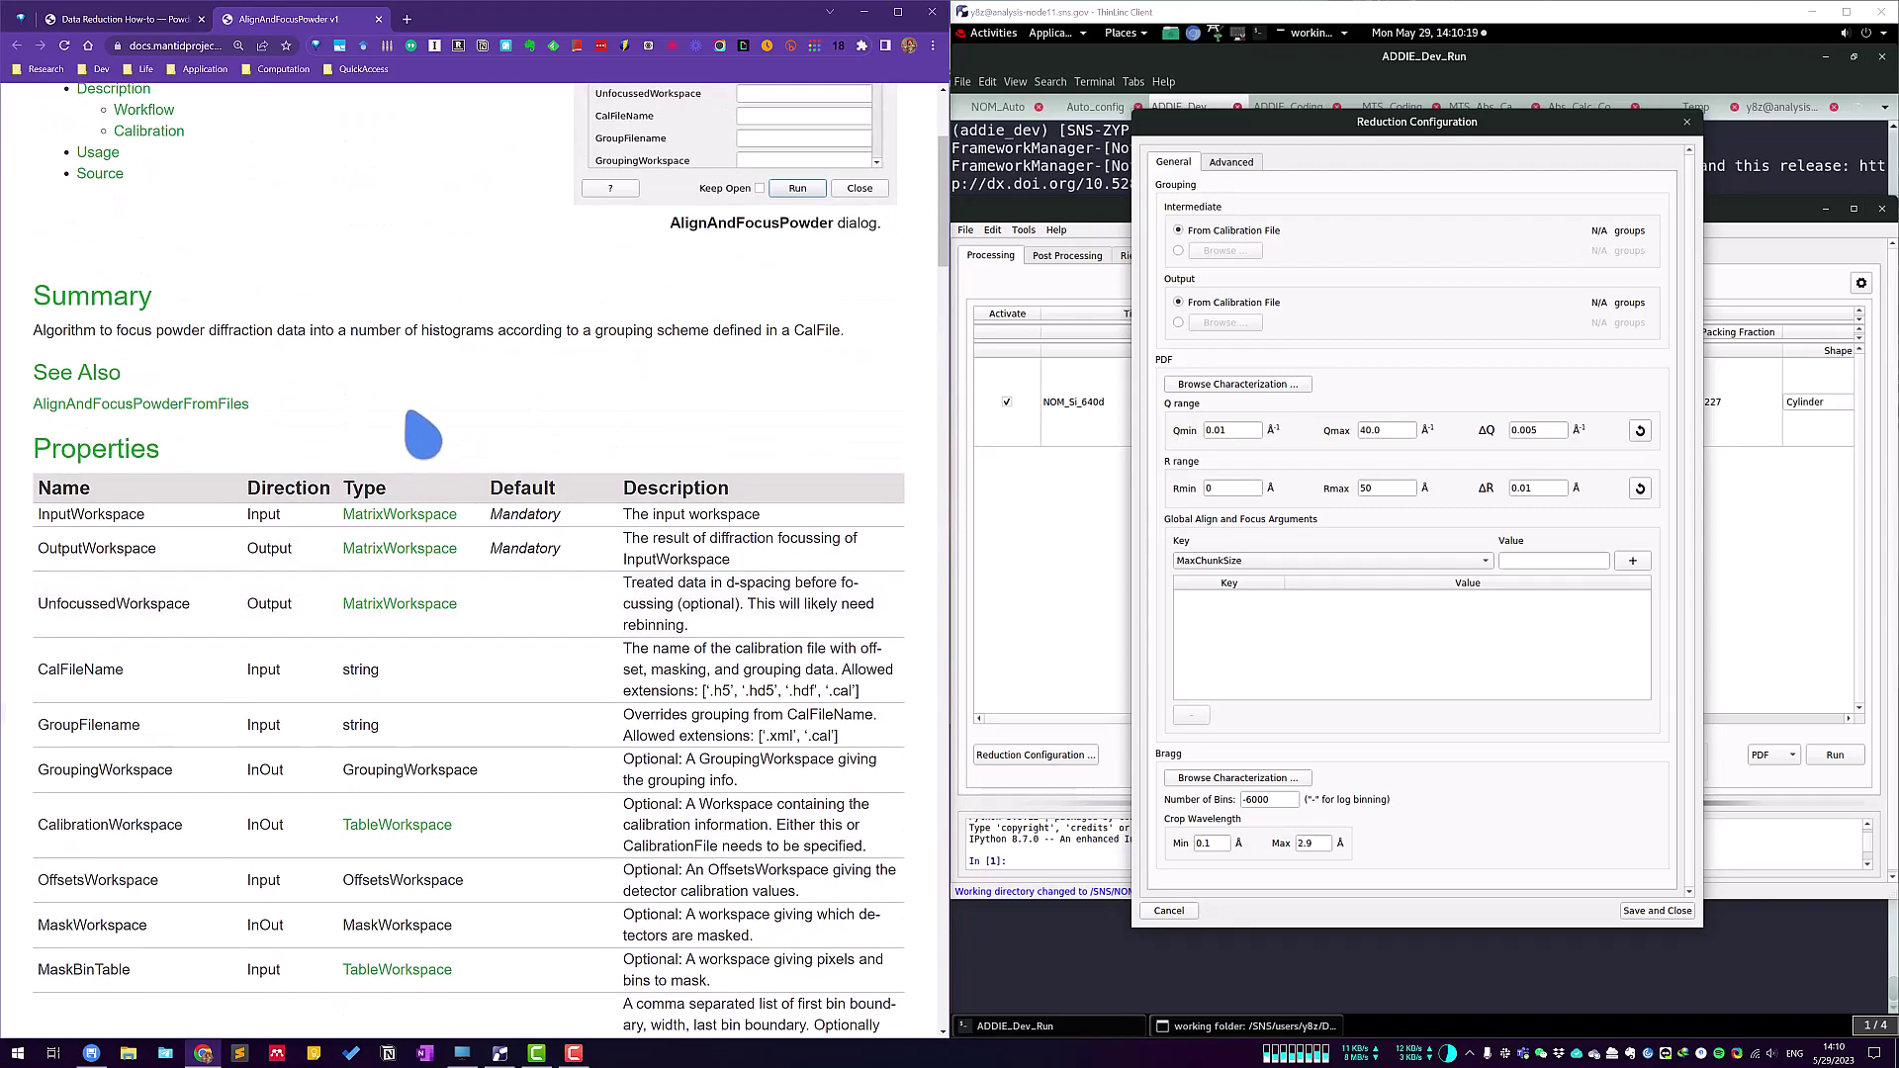
left_click(378, 19)
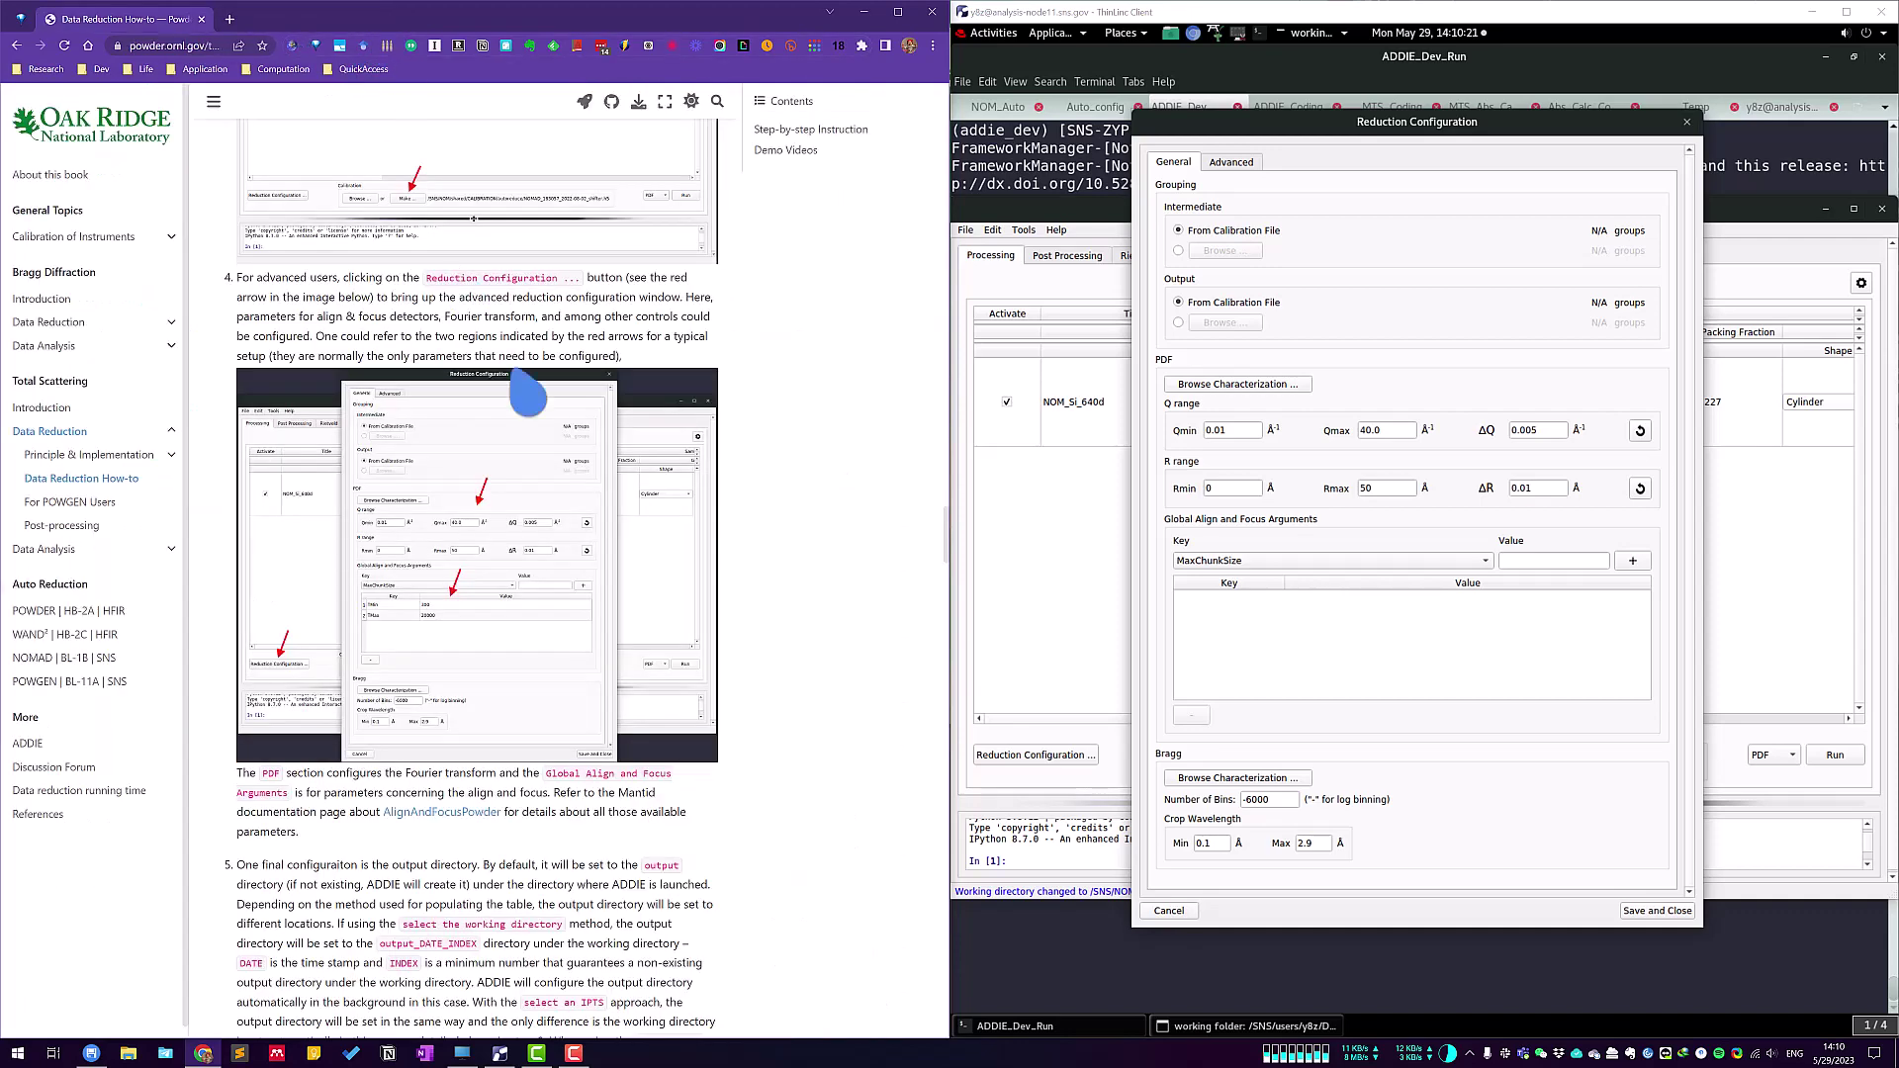
Add the TMin key with value 300 to the Global Align and Focus Arguments.
left_click(1498, 661)
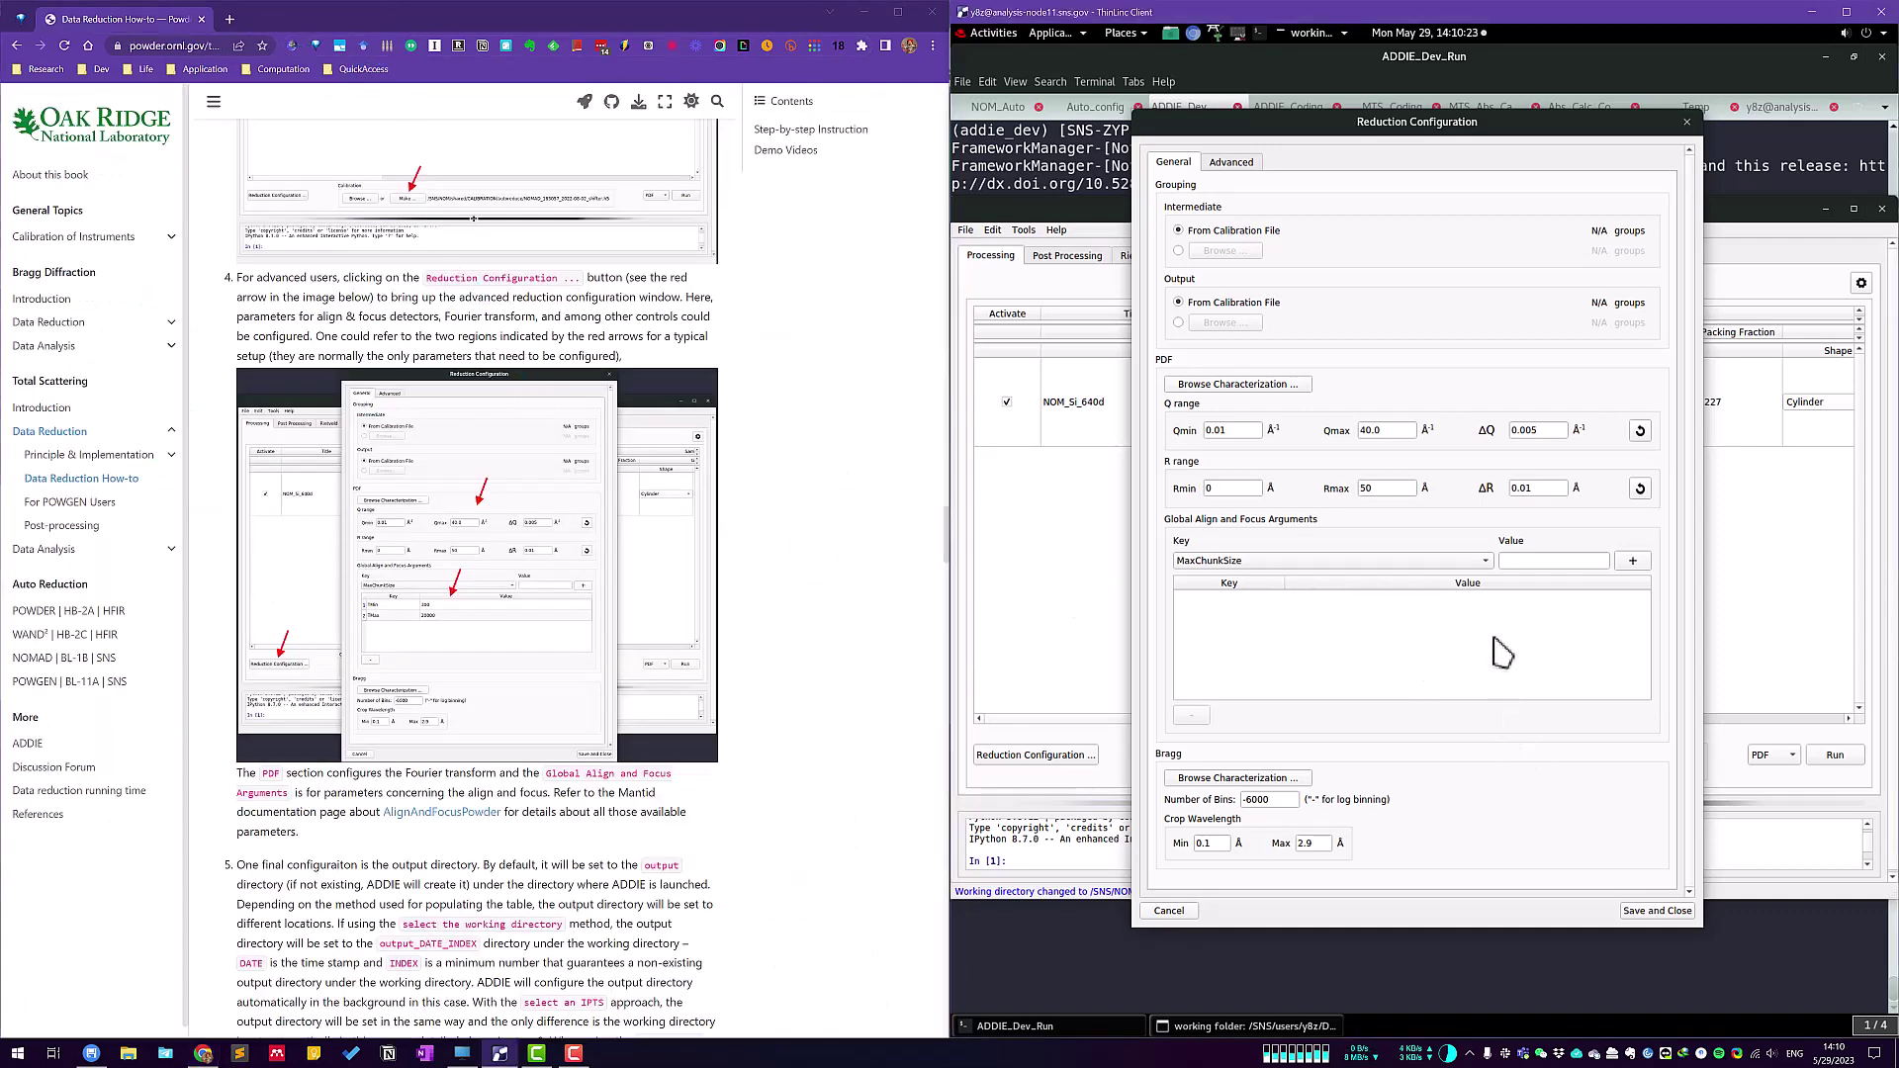
left_click(1467, 558)
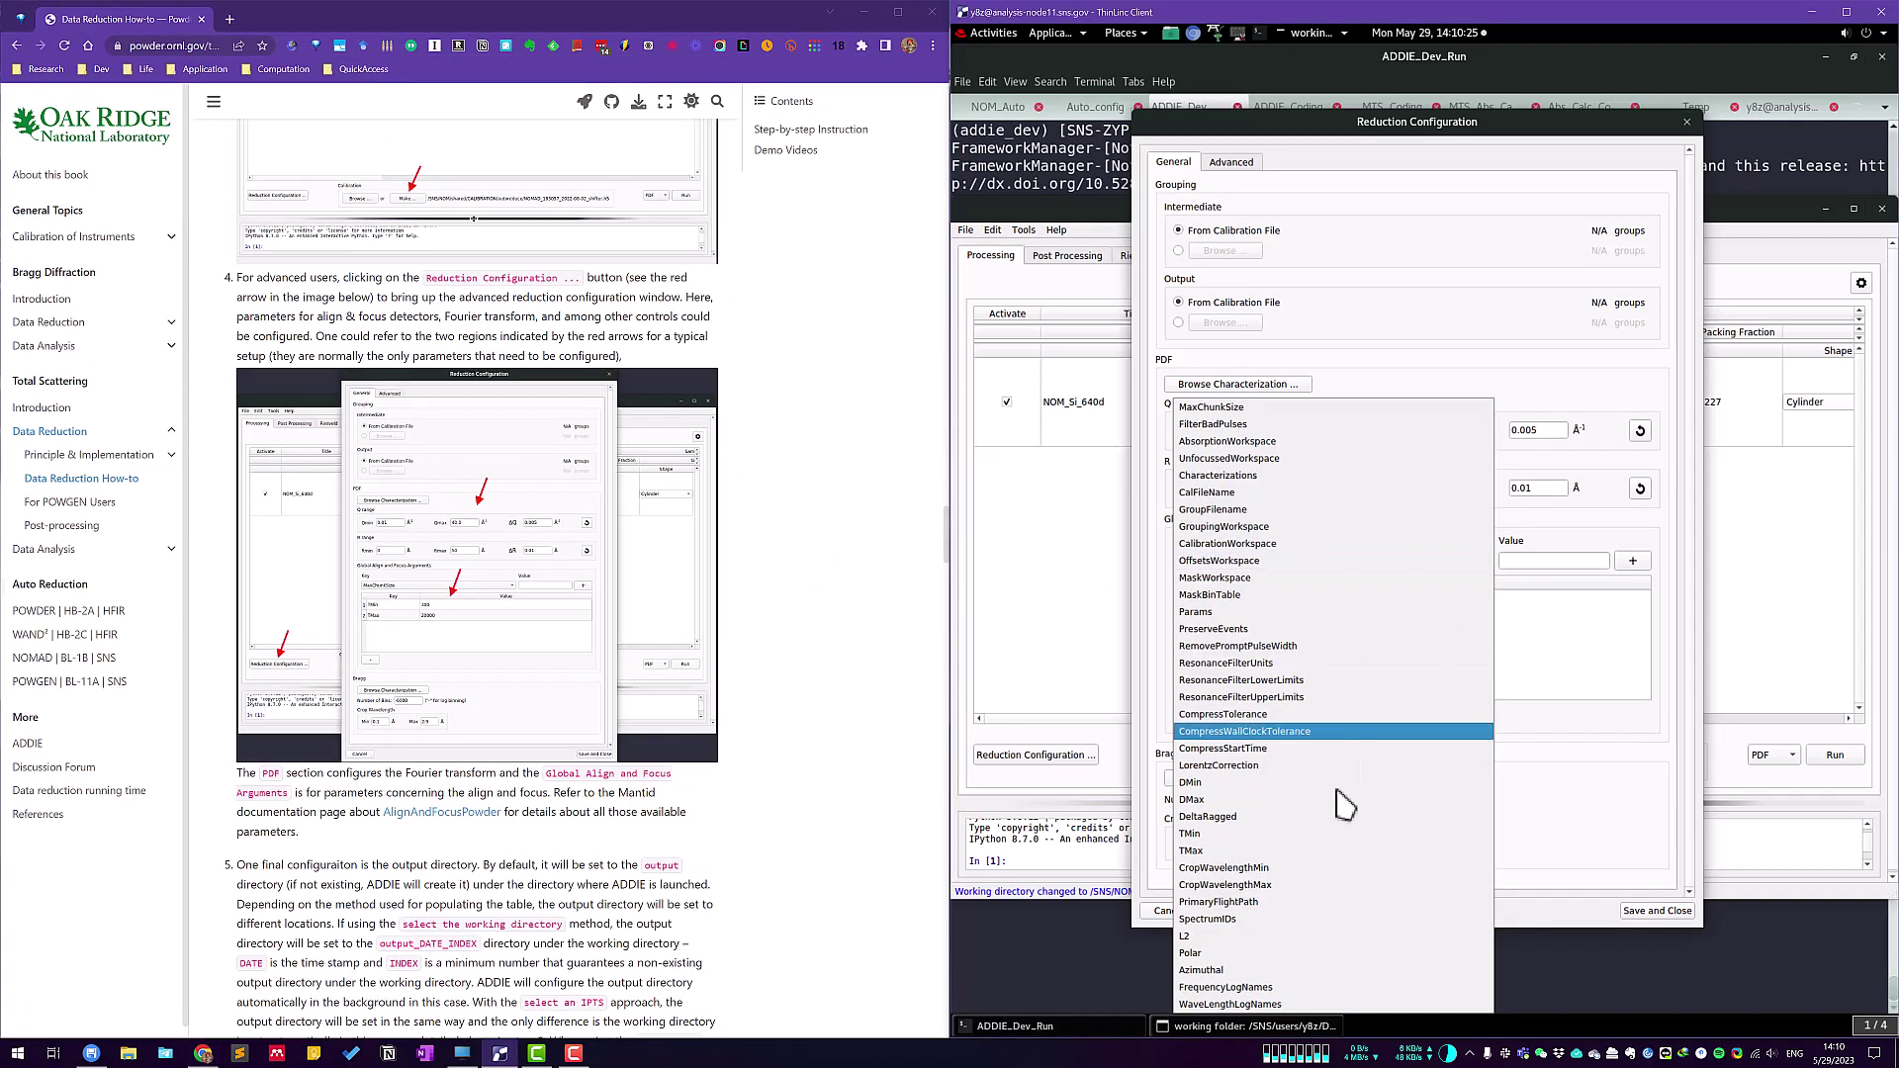
left_click(1222, 836)
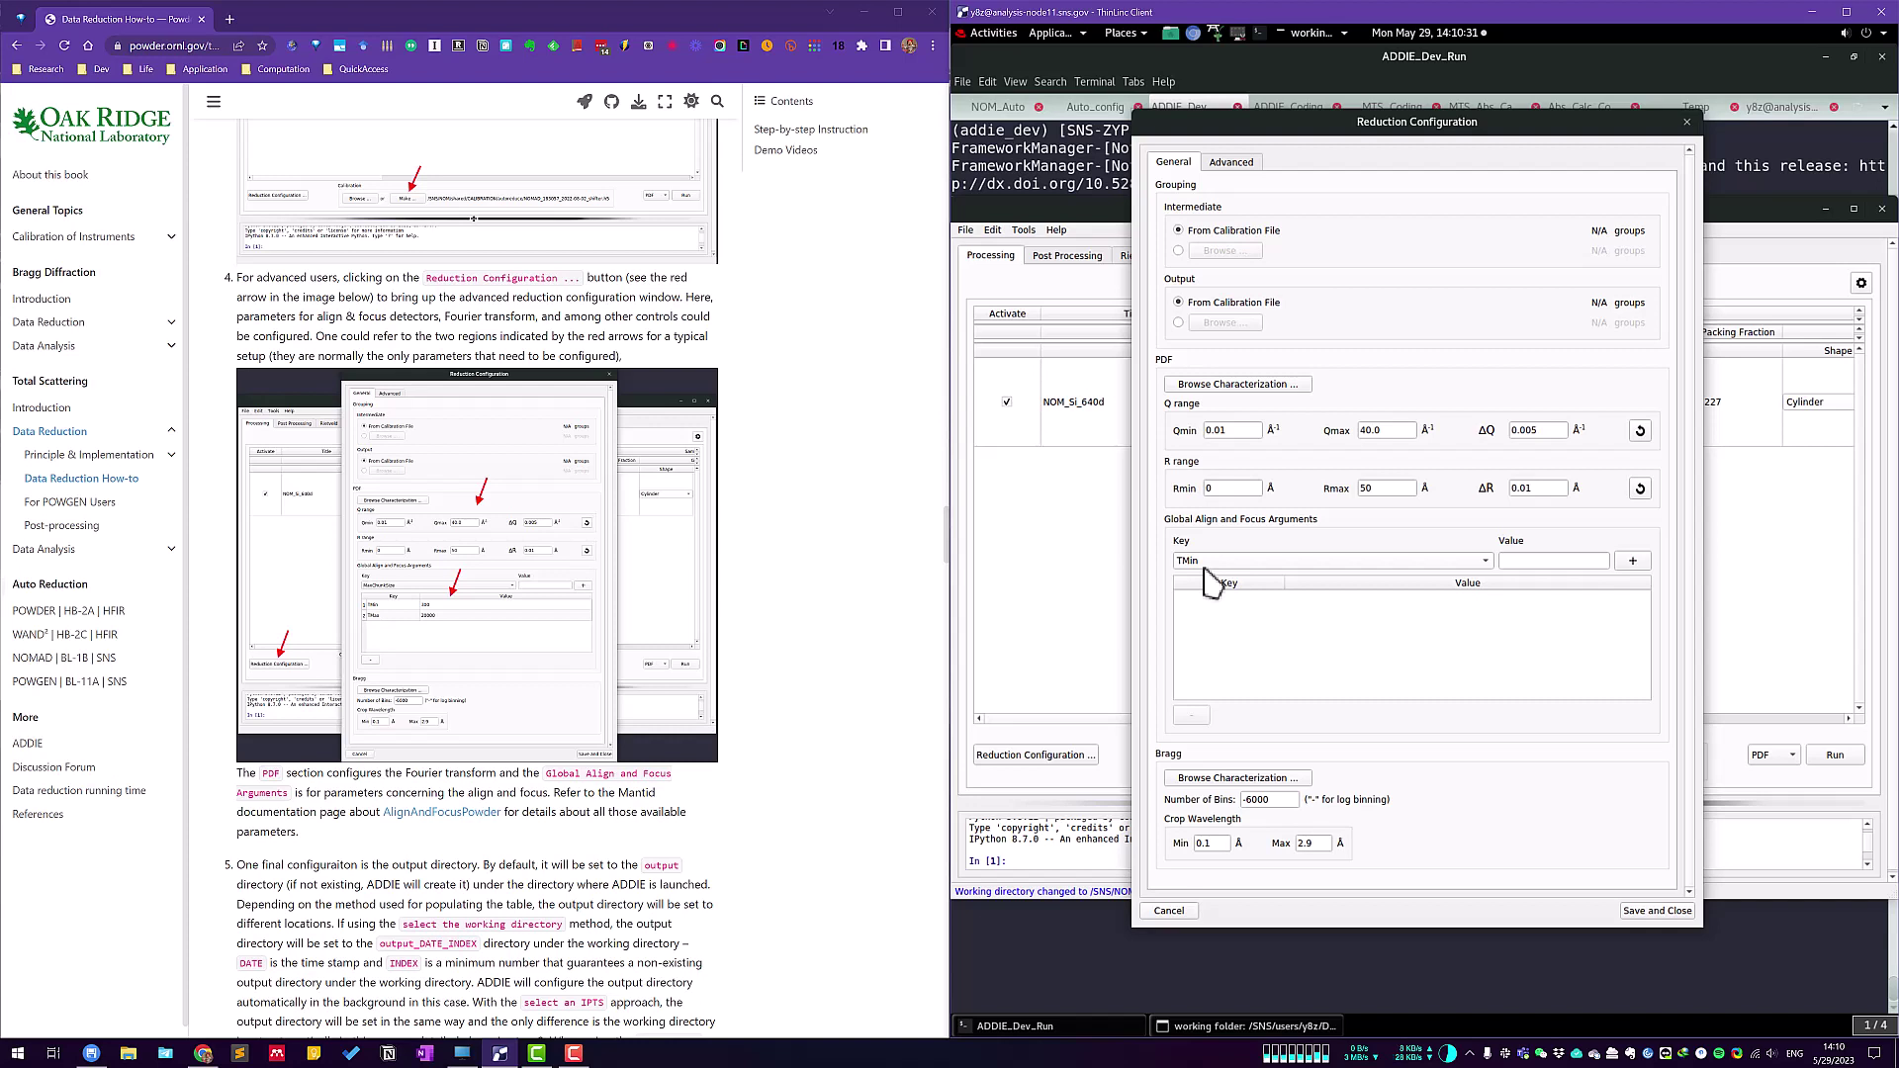
left_click(1529, 559)
type("300")
left_click(1632, 560)
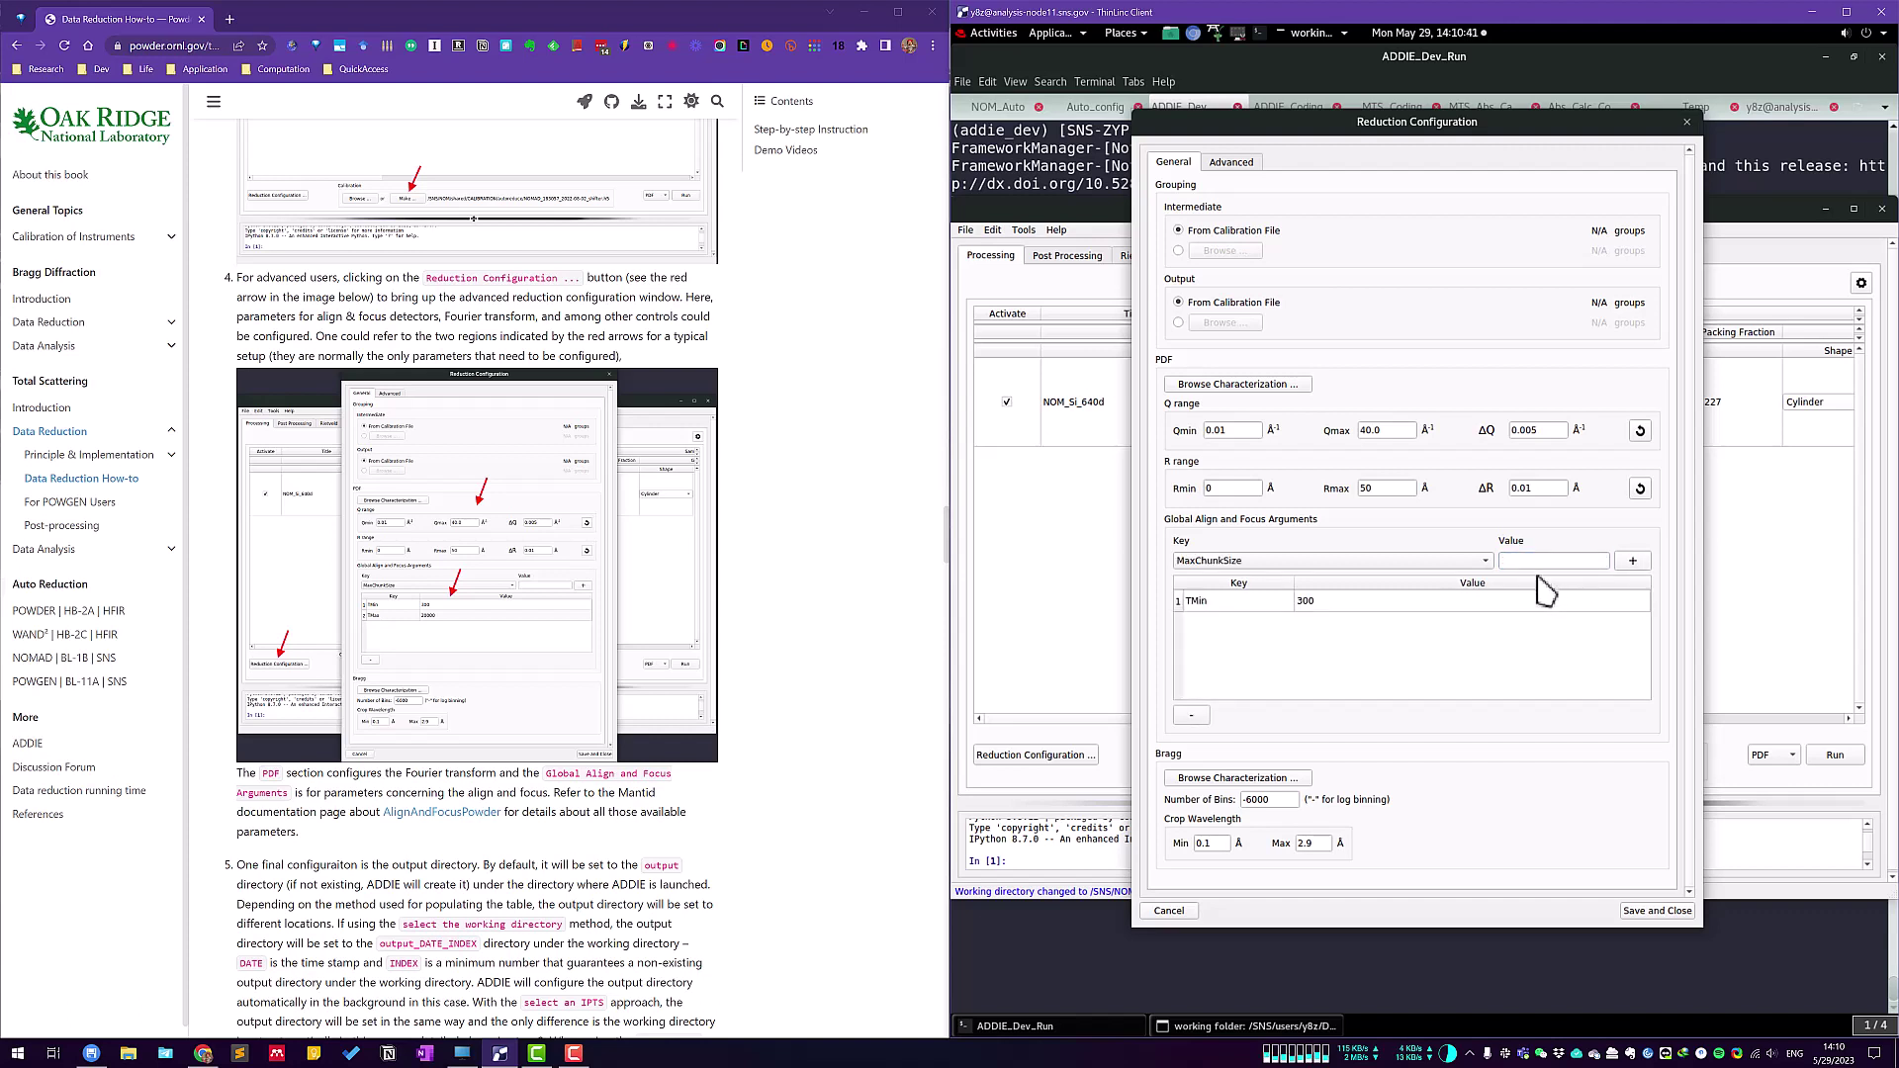
Add the TMax key with value 20000 to the Global Align and Focus Arguments and save the reduction configuration.
left_click(1373, 568)
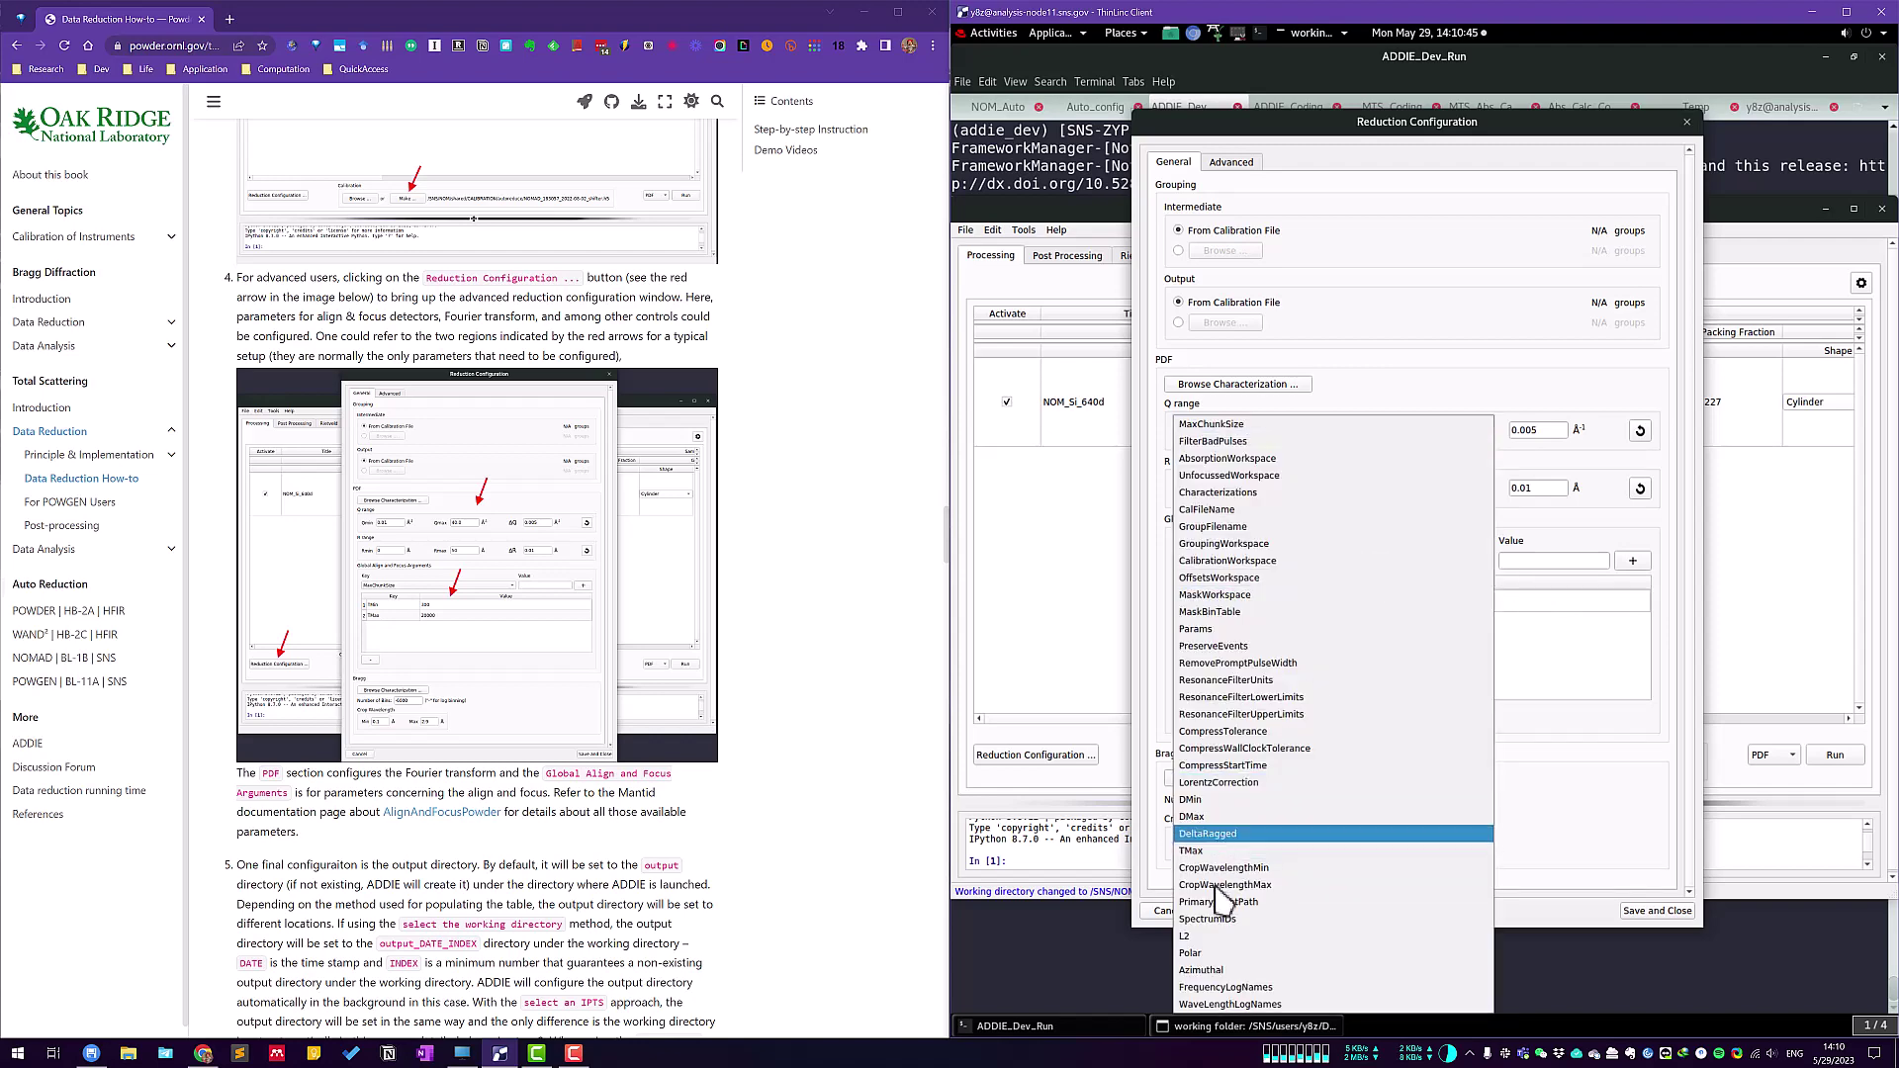
left_click(1199, 851)
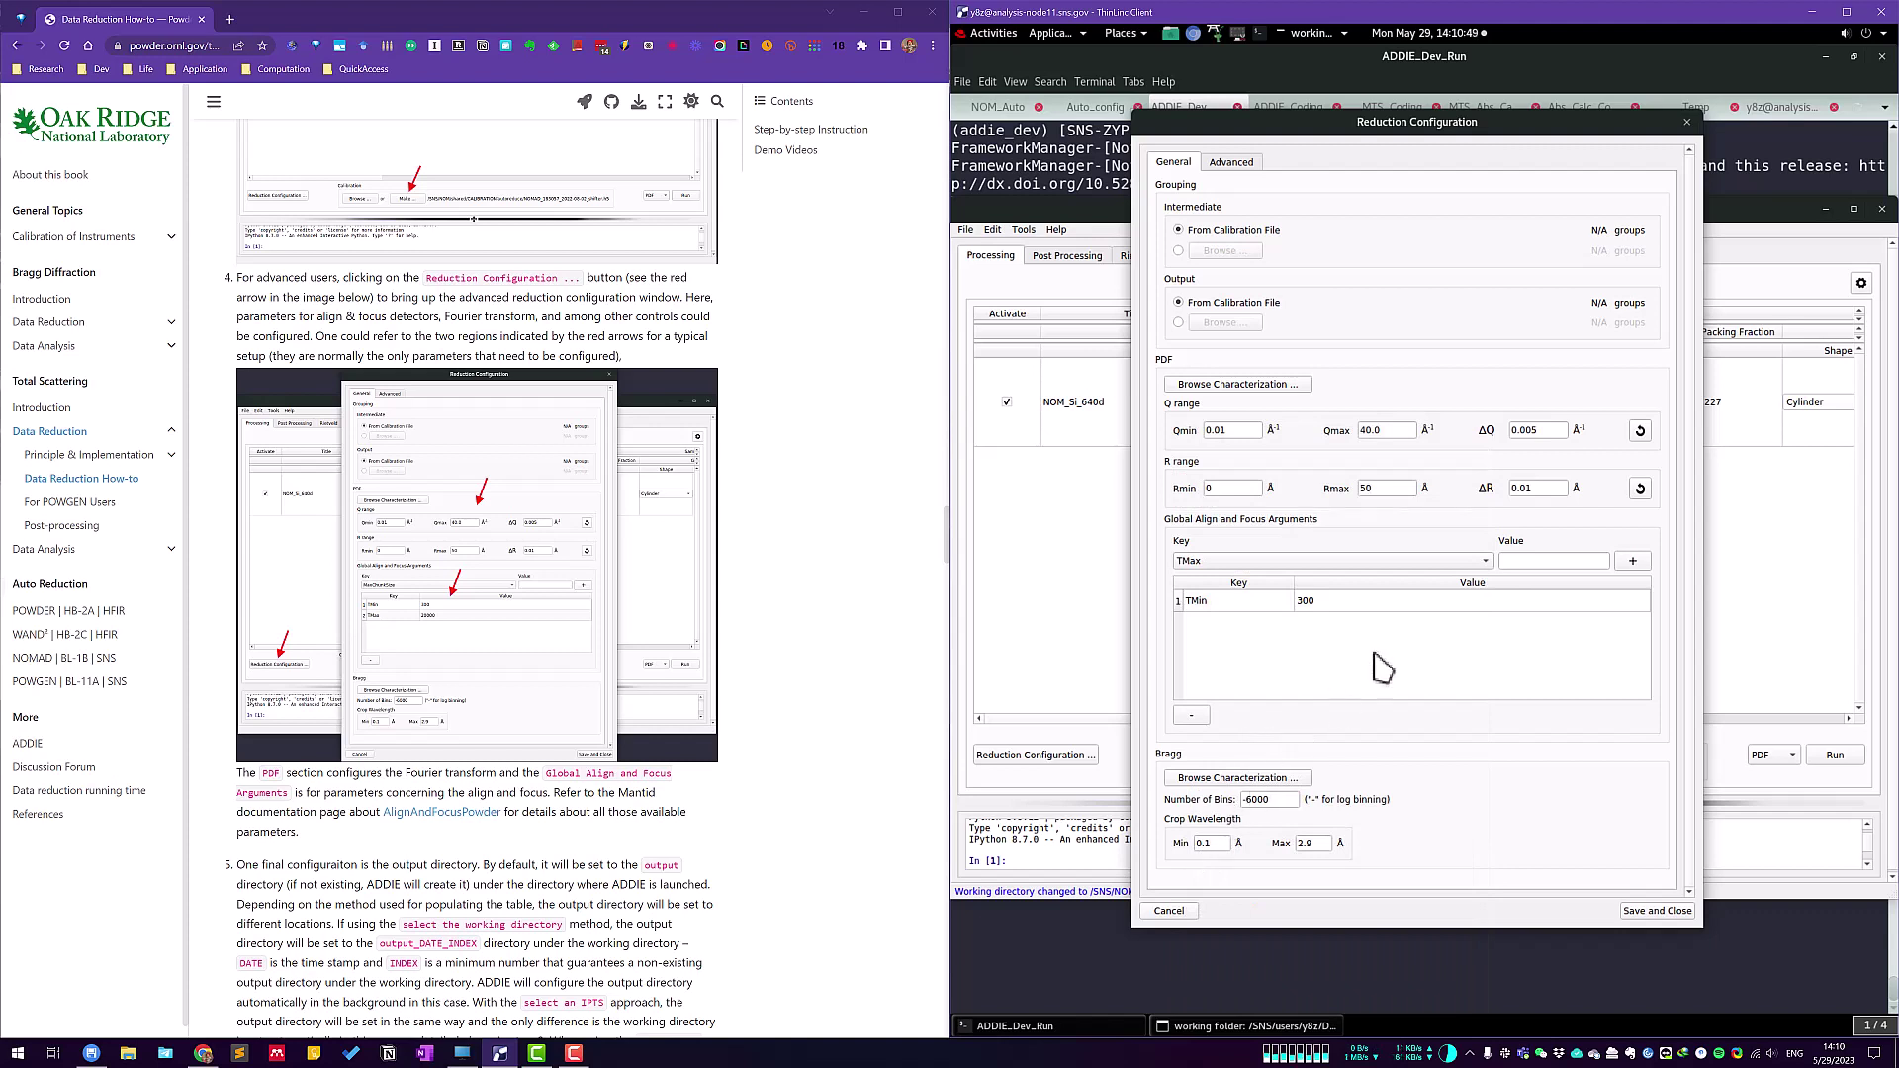
left_click(1547, 561)
type("20000")
left_click(1638, 562)
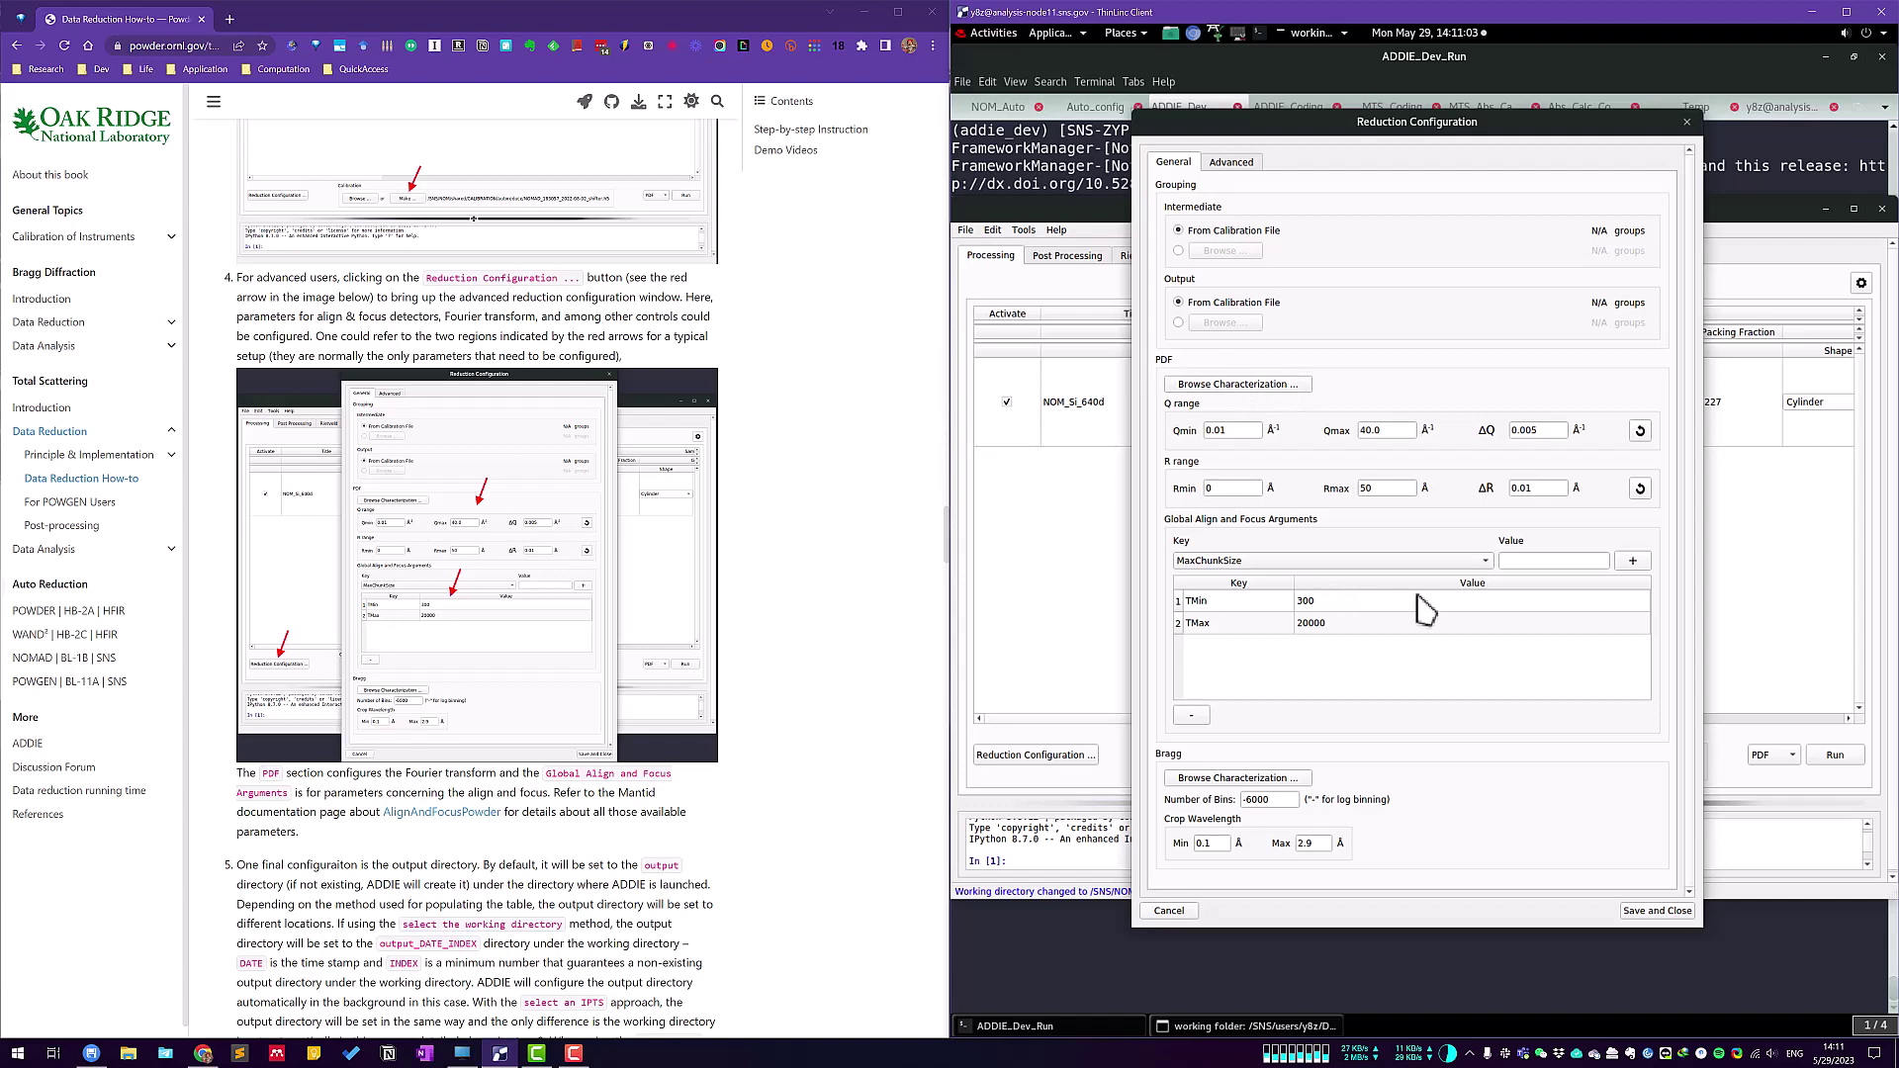
left_click(1662, 910)
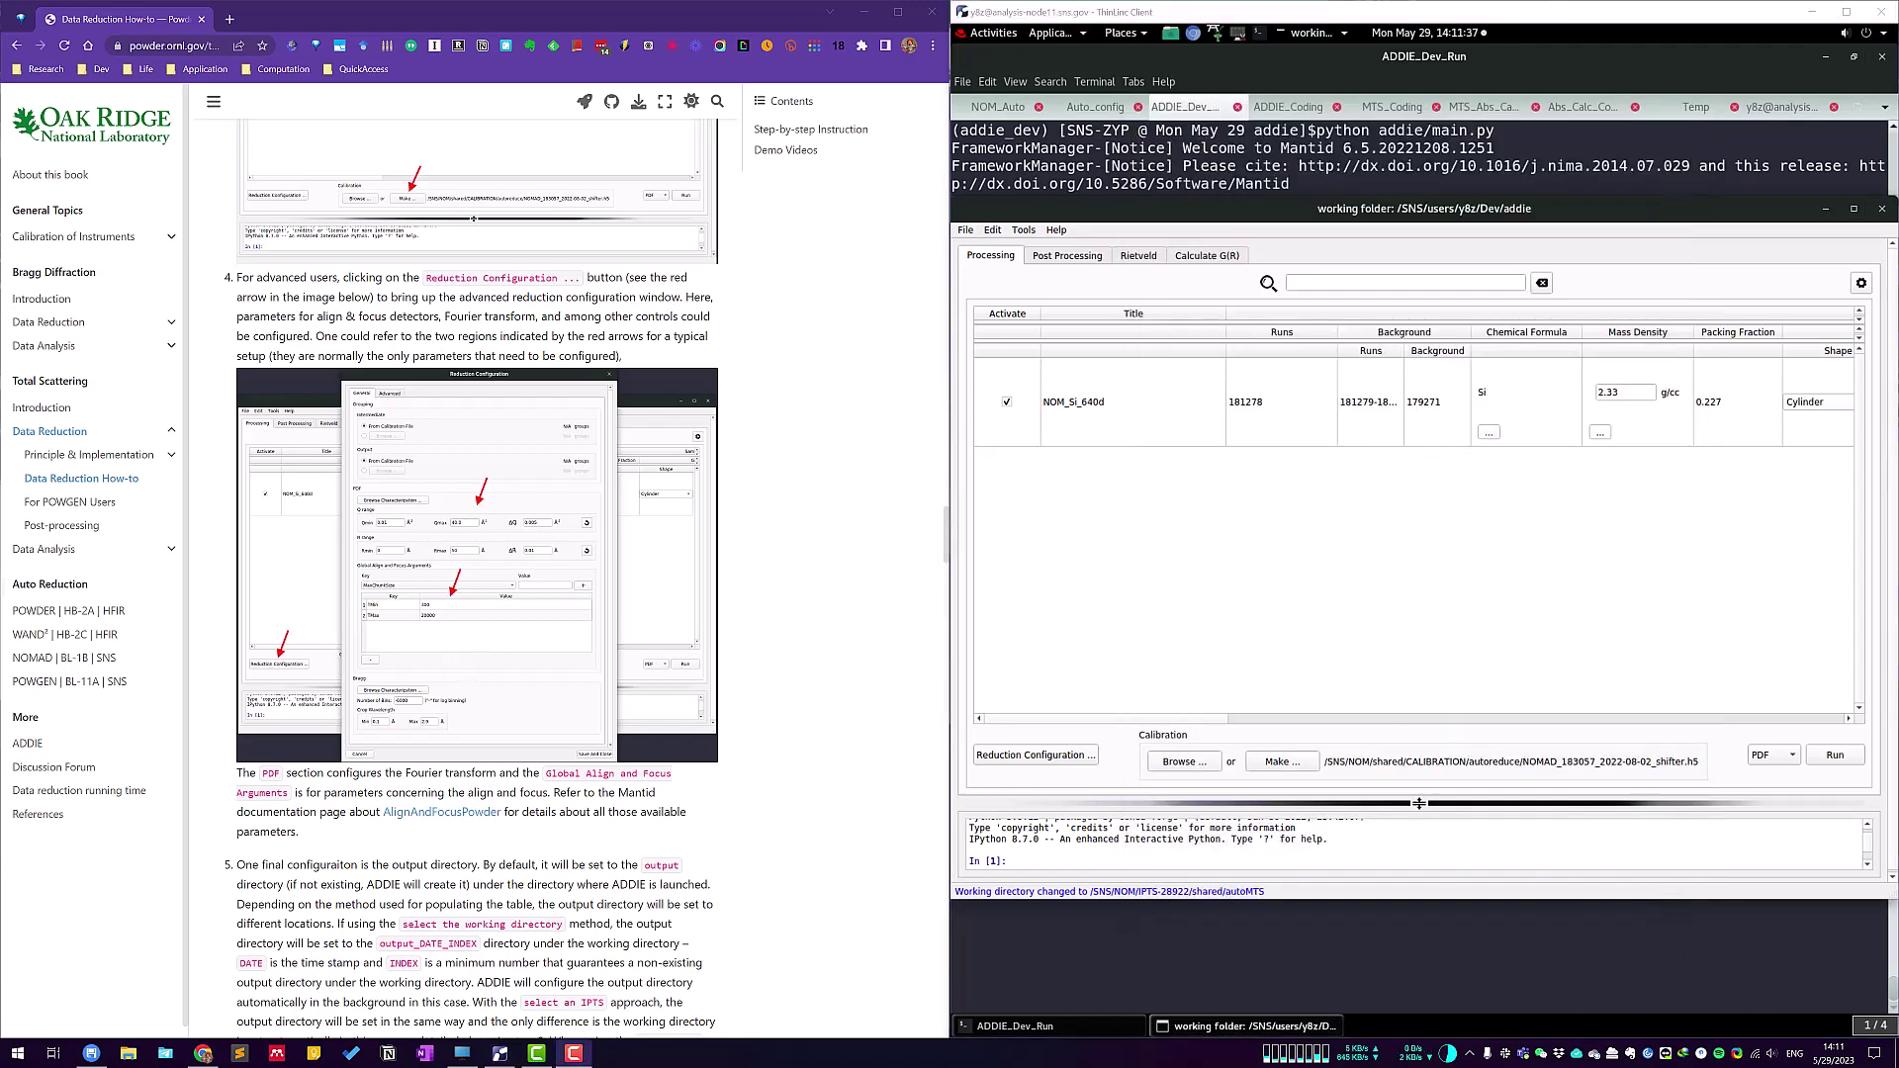
View the output directory in the advanced settings window and its folder selection dialog, closing both without changing anything.
left_click(1205, 441)
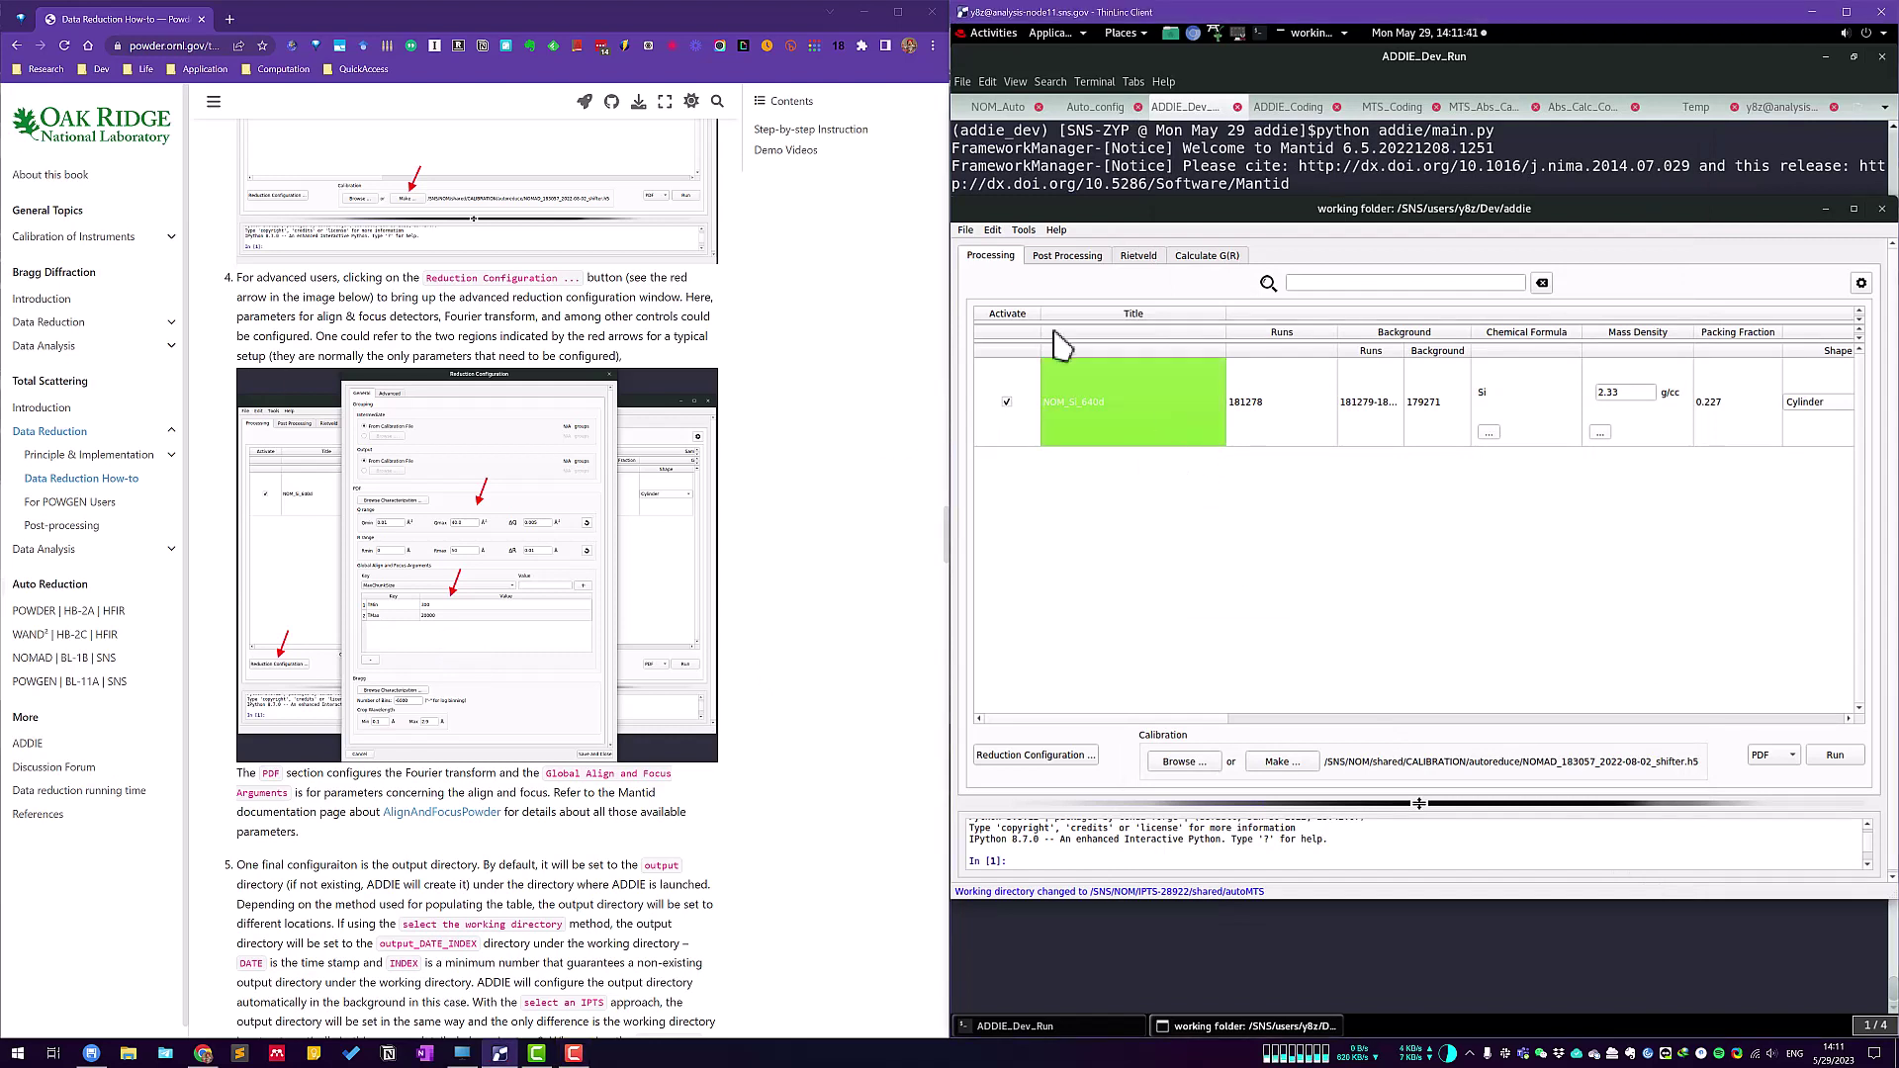
left_click(968, 230)
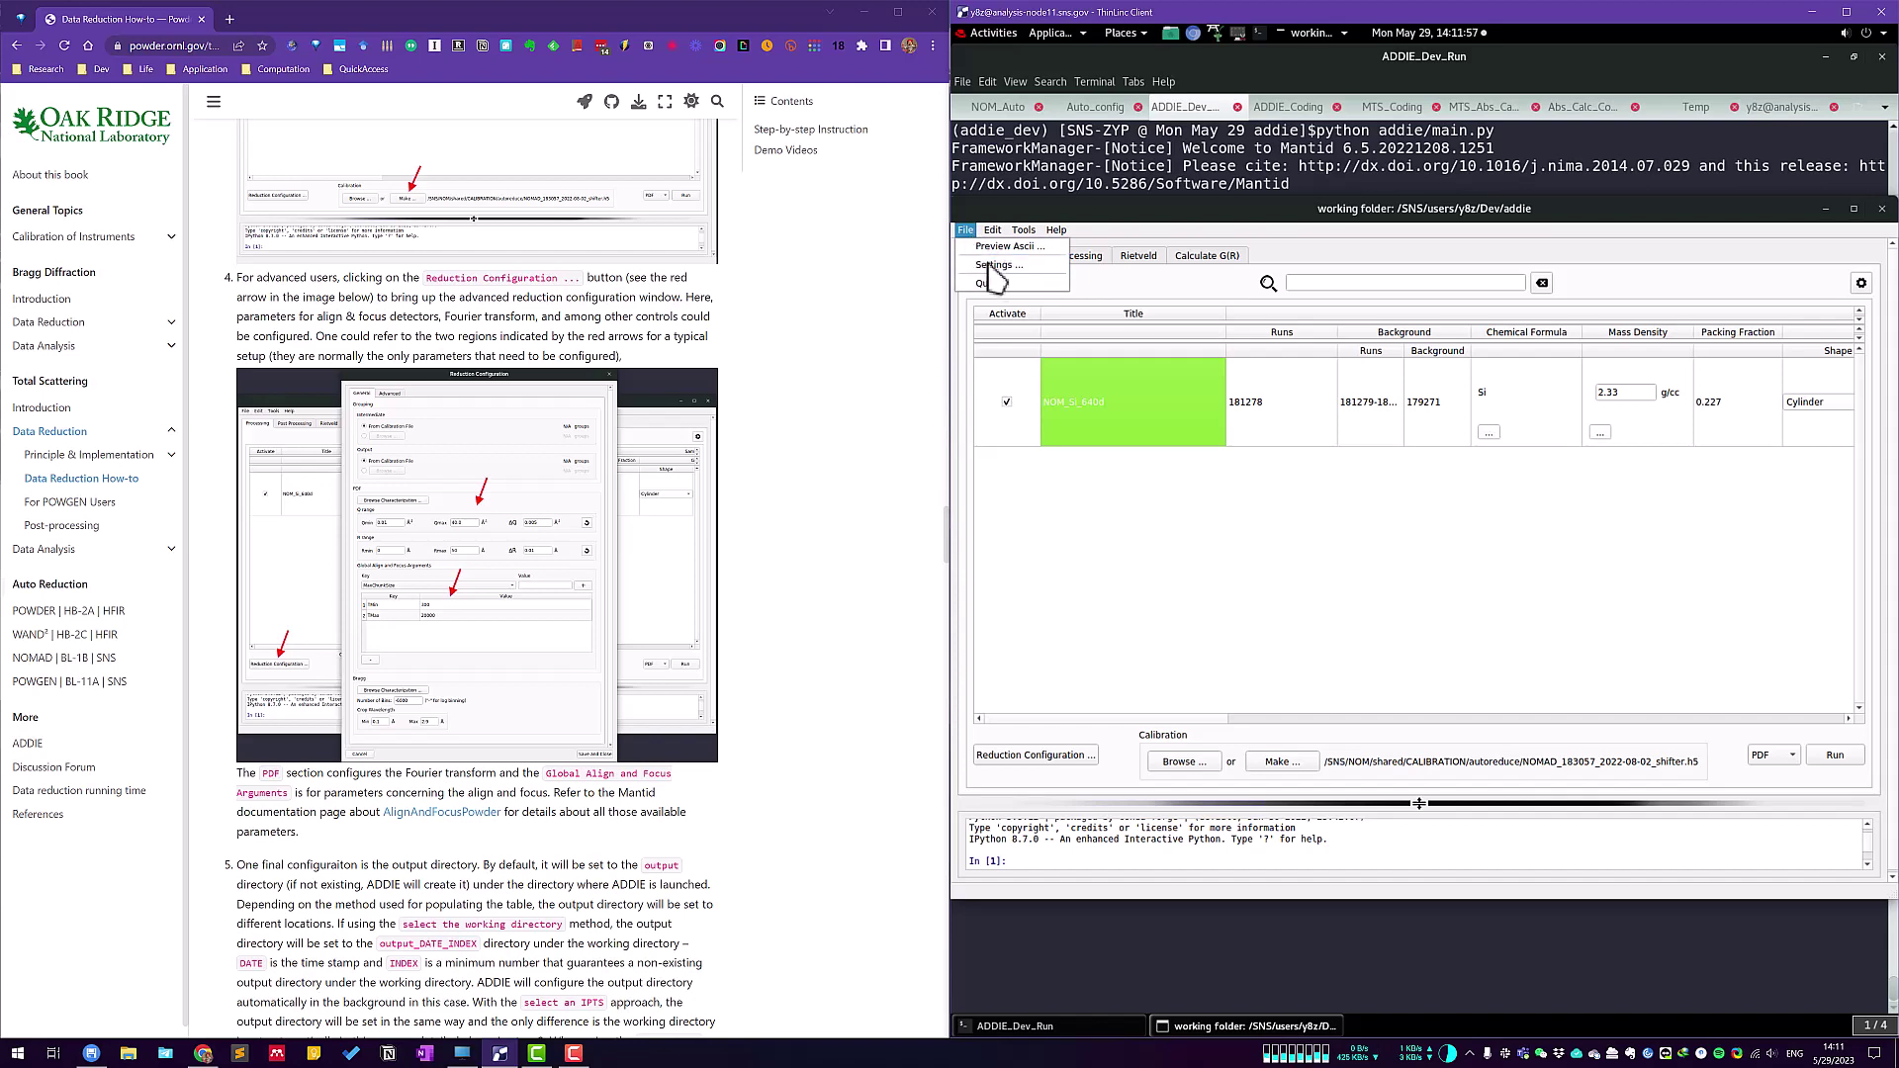
left_click(992, 265)
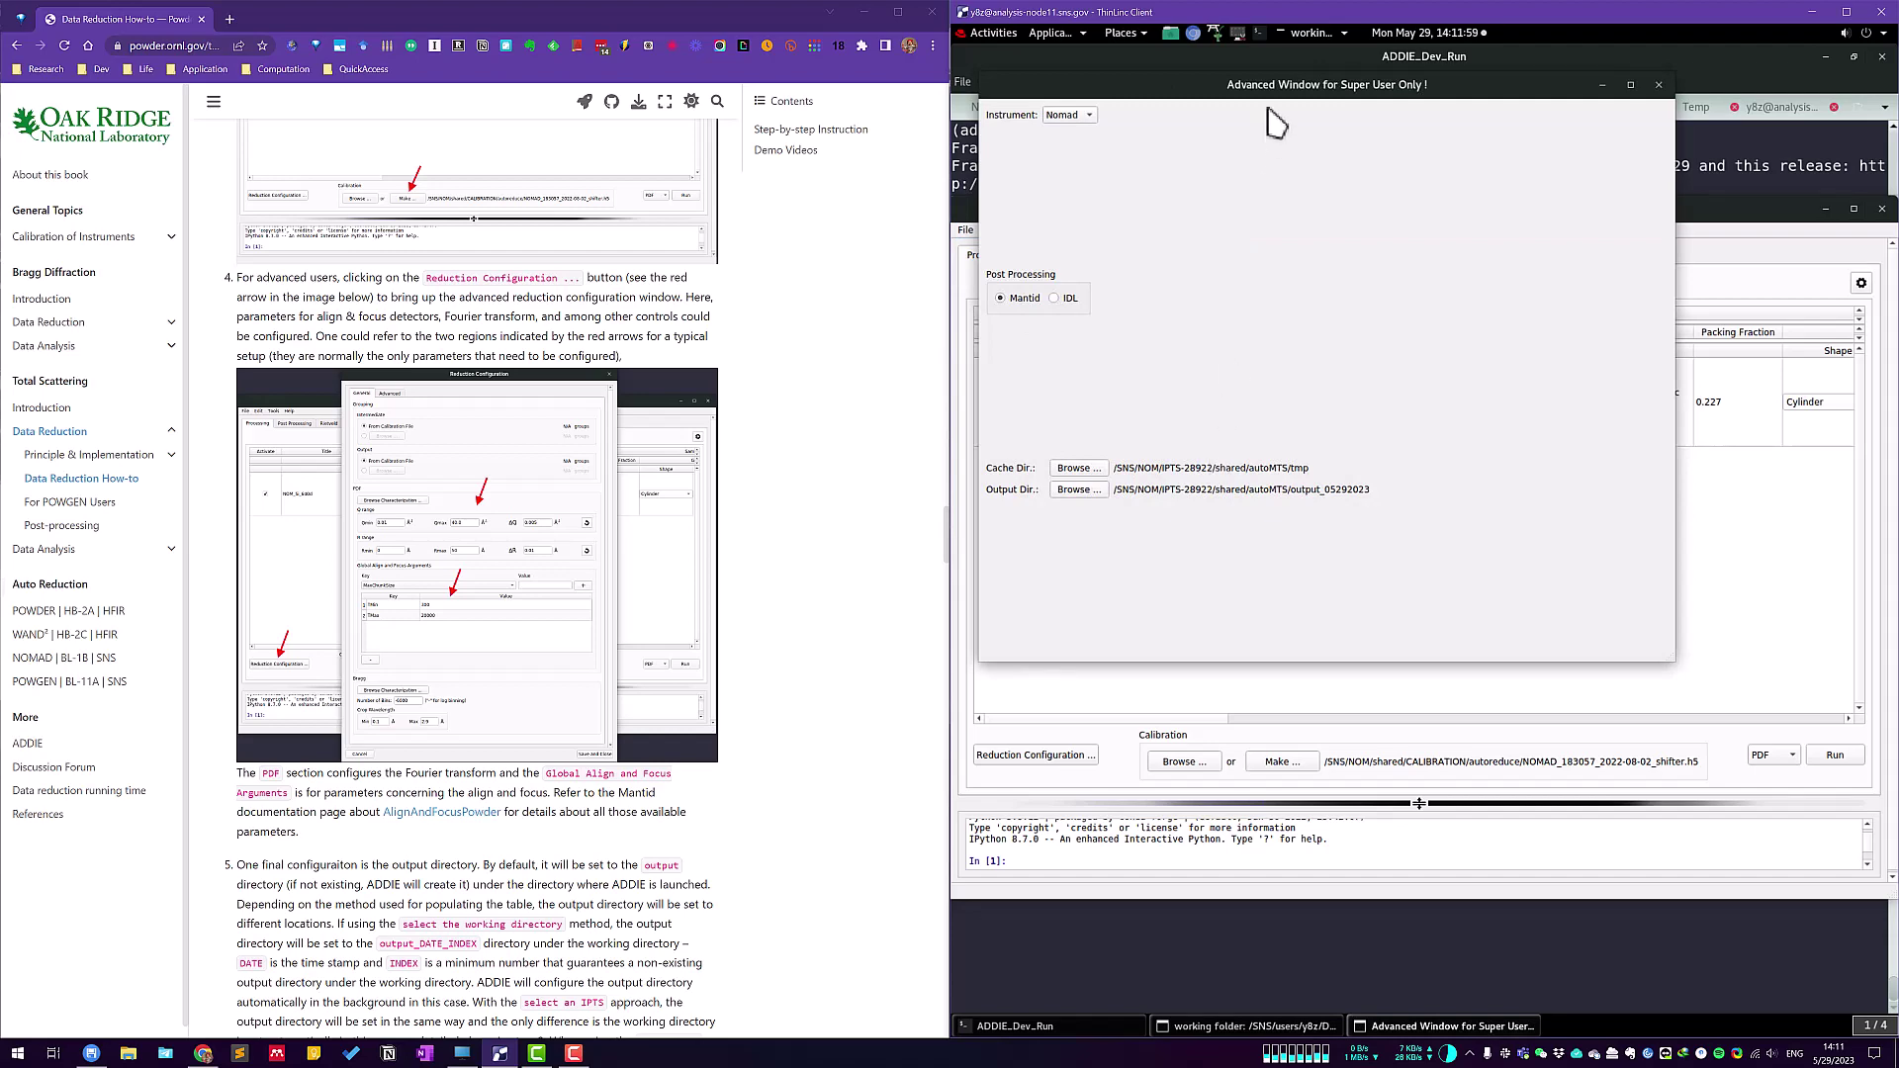
left_click_drag(1276, 121, 1301, 306)
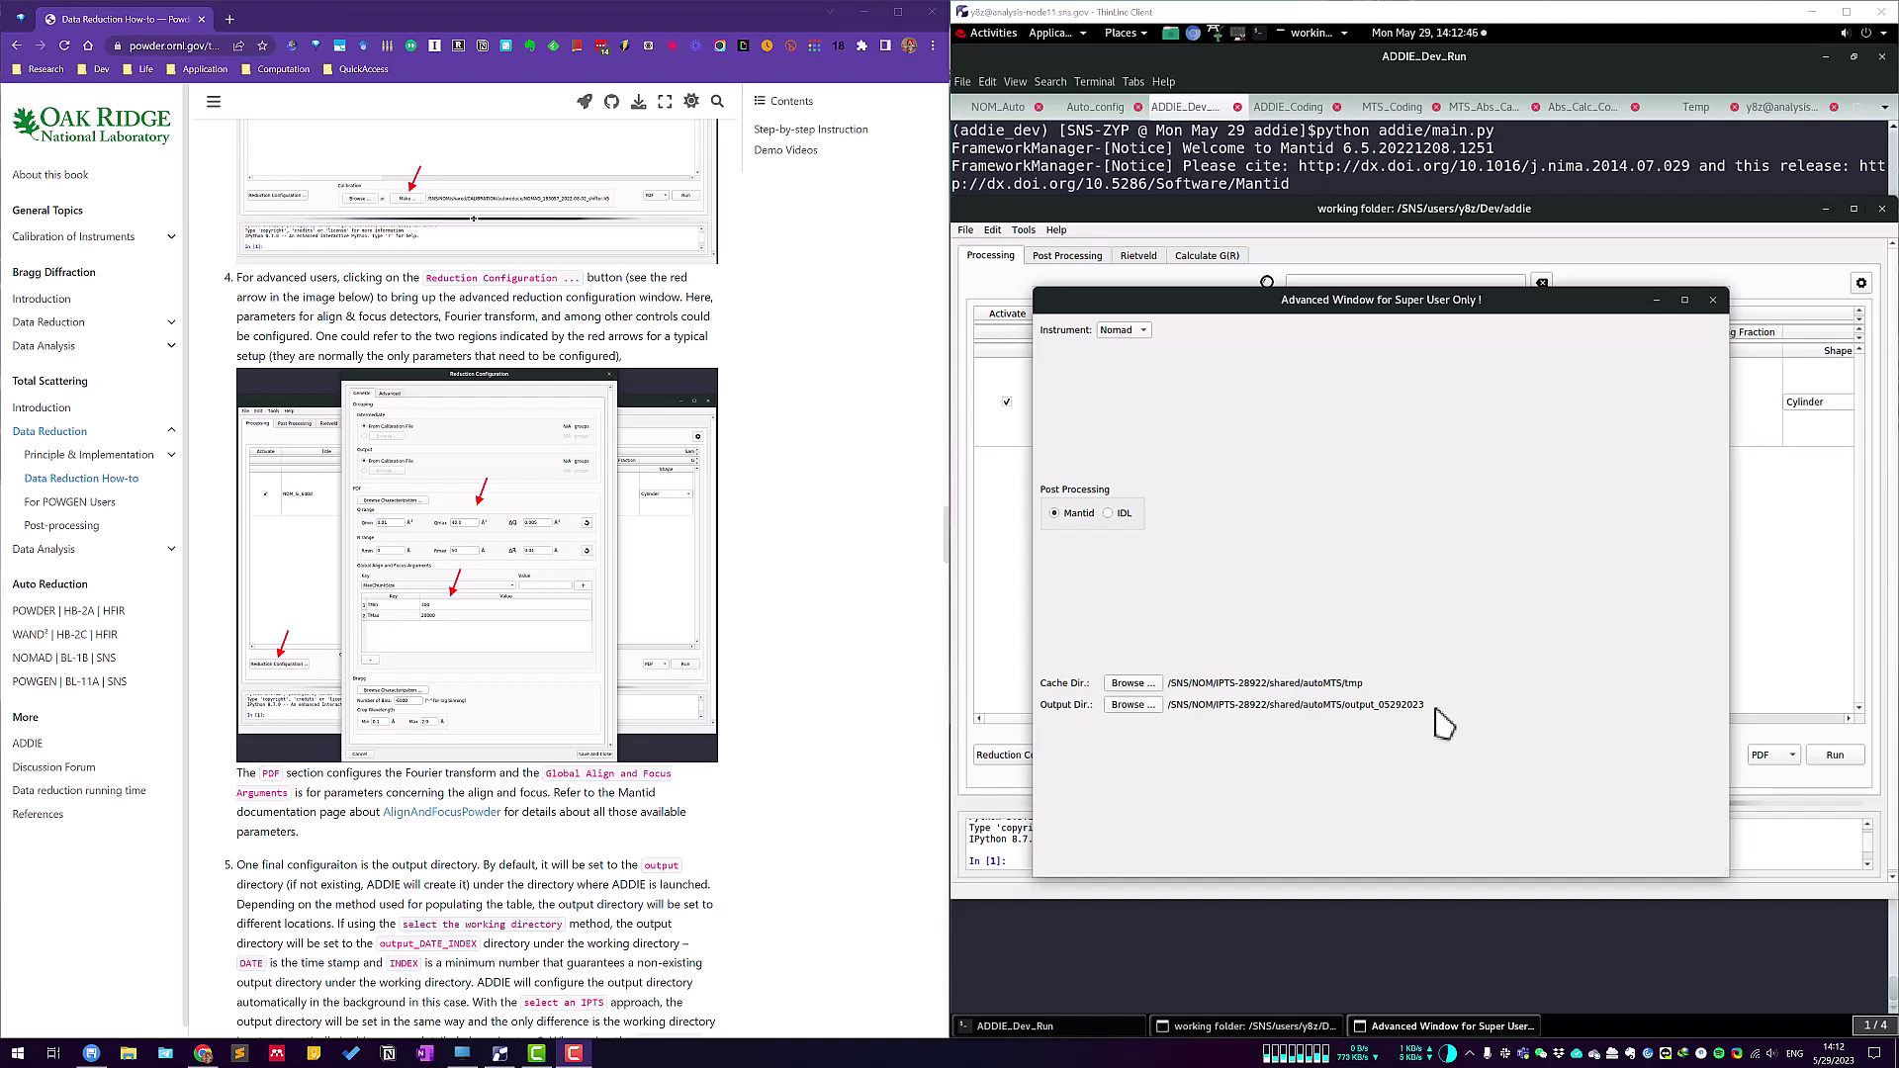
left_click(1133, 706)
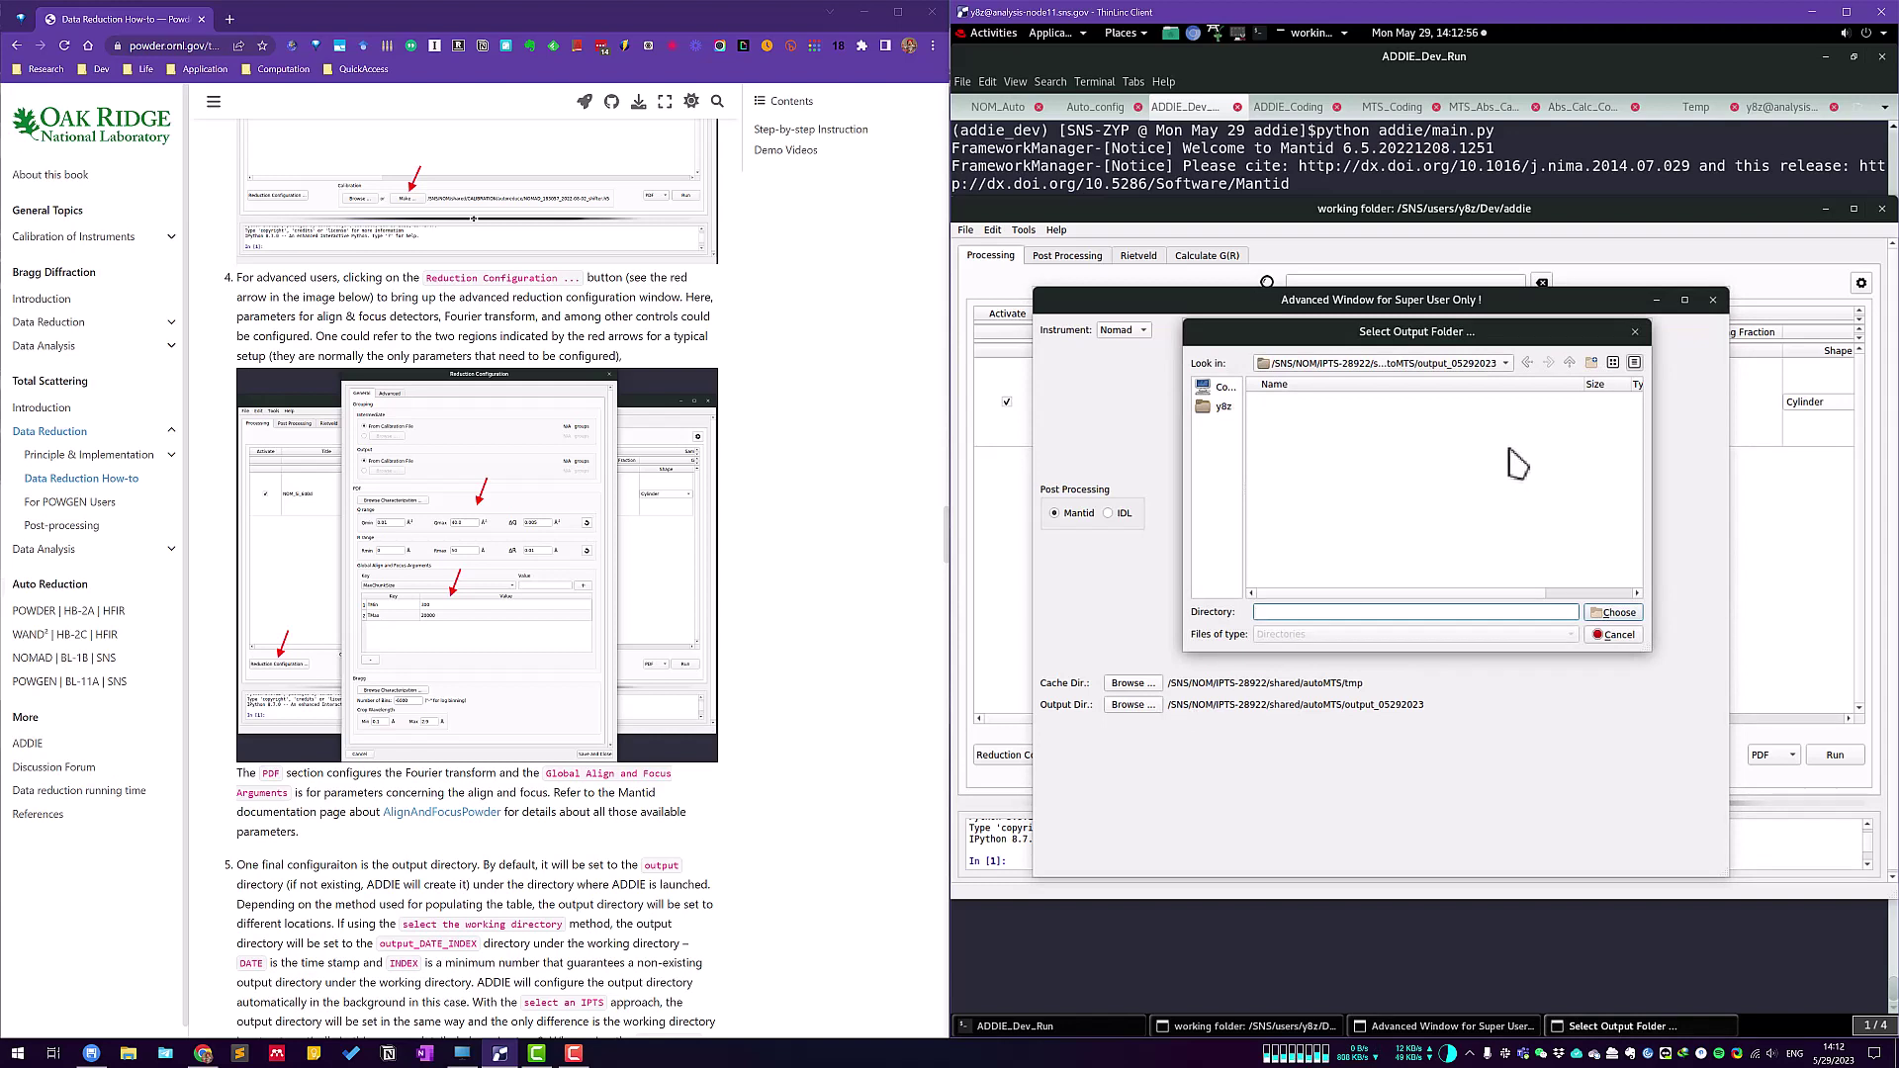
left_click(1623, 637)
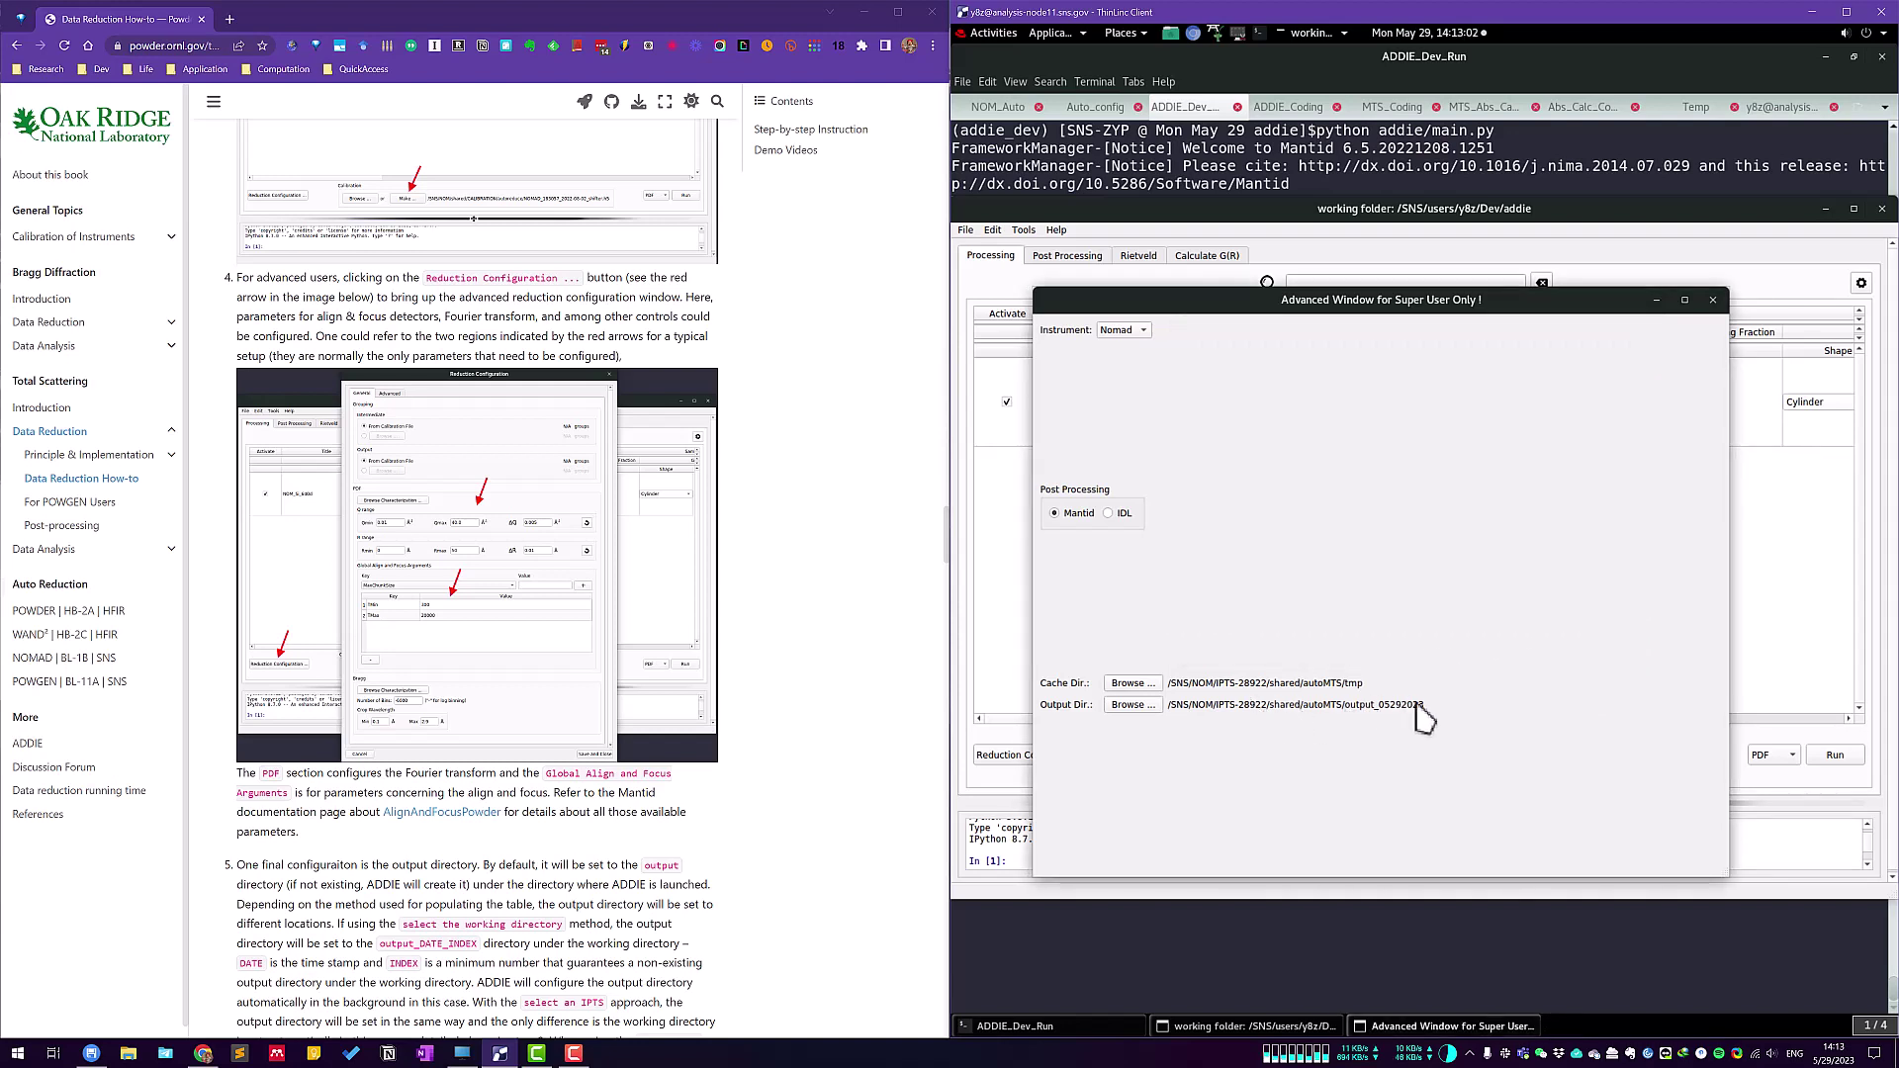
left_click(1712, 299)
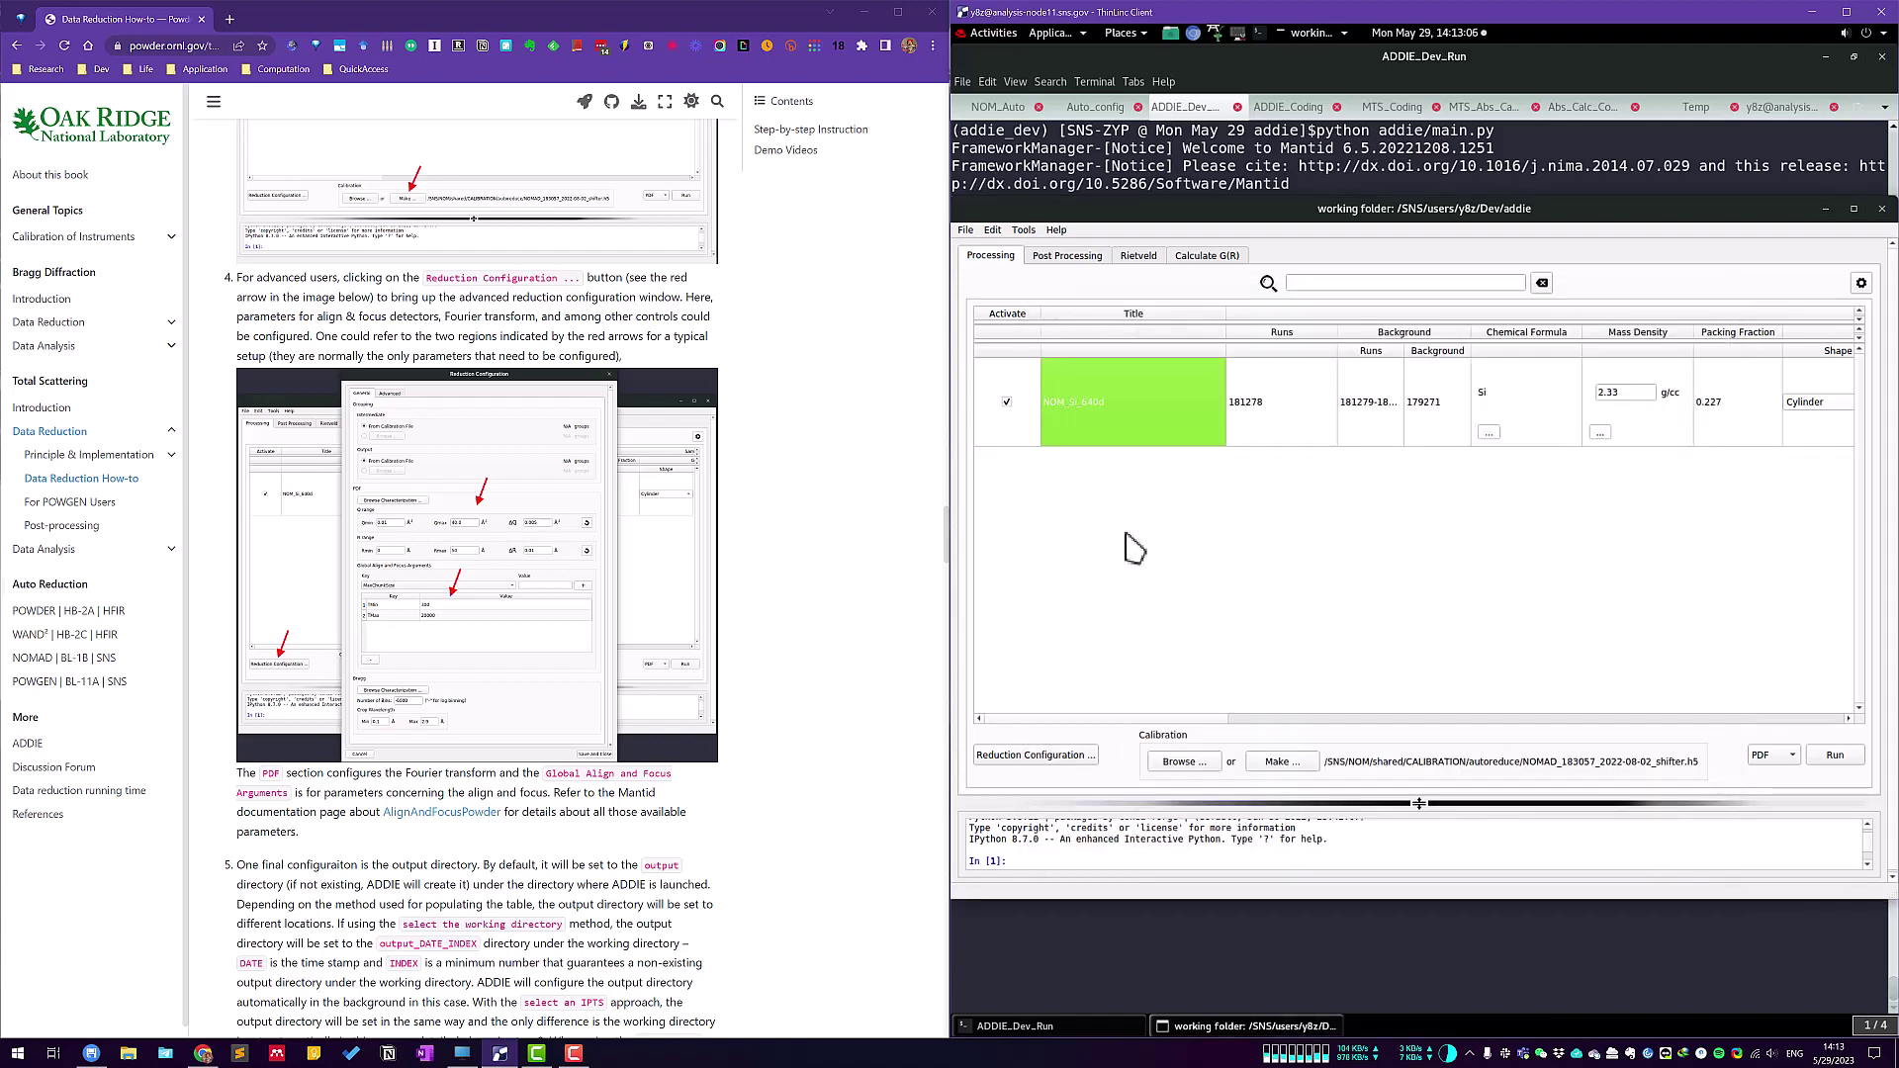
Read the guide's step 5 on the output directory and step 6 on running the data reduction.
left_click_drag(235, 866, 391, 912)
scroll(391, 912, "down", 7)
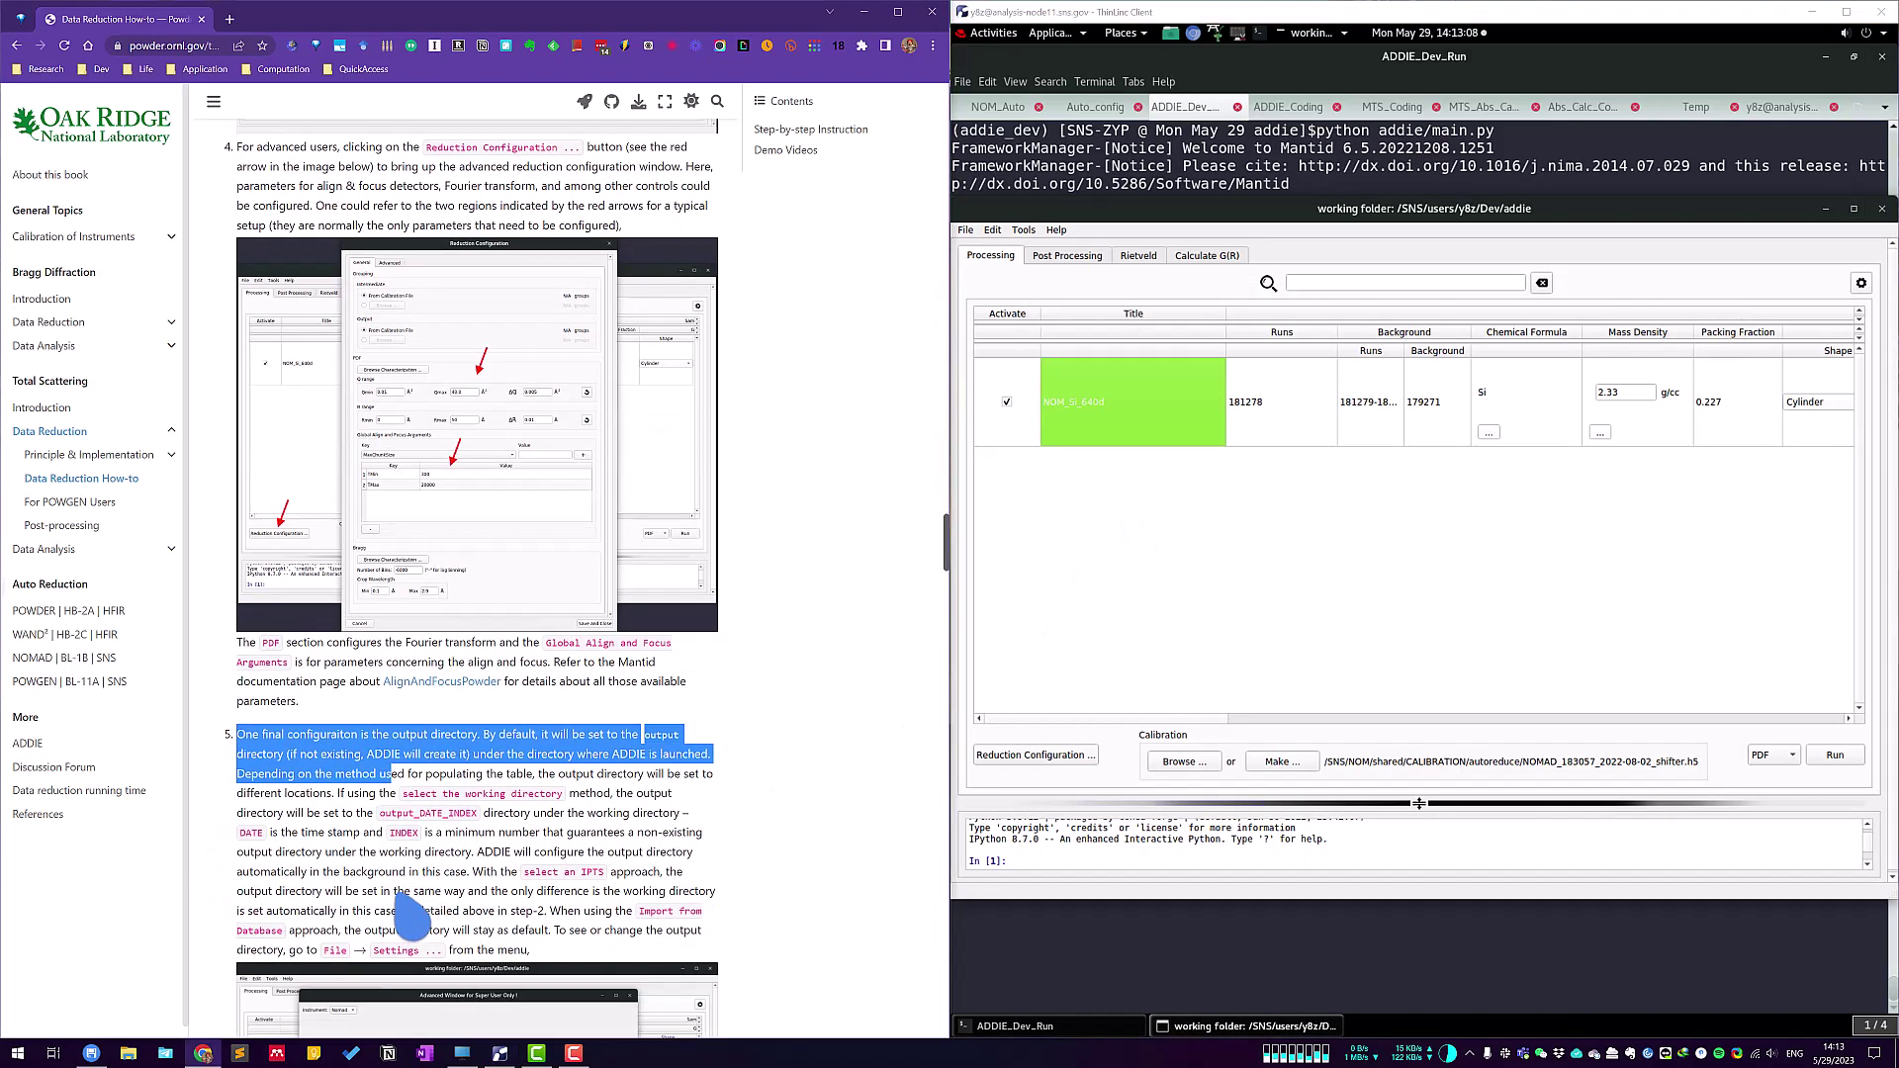
scroll(414, 929, "down", 4)
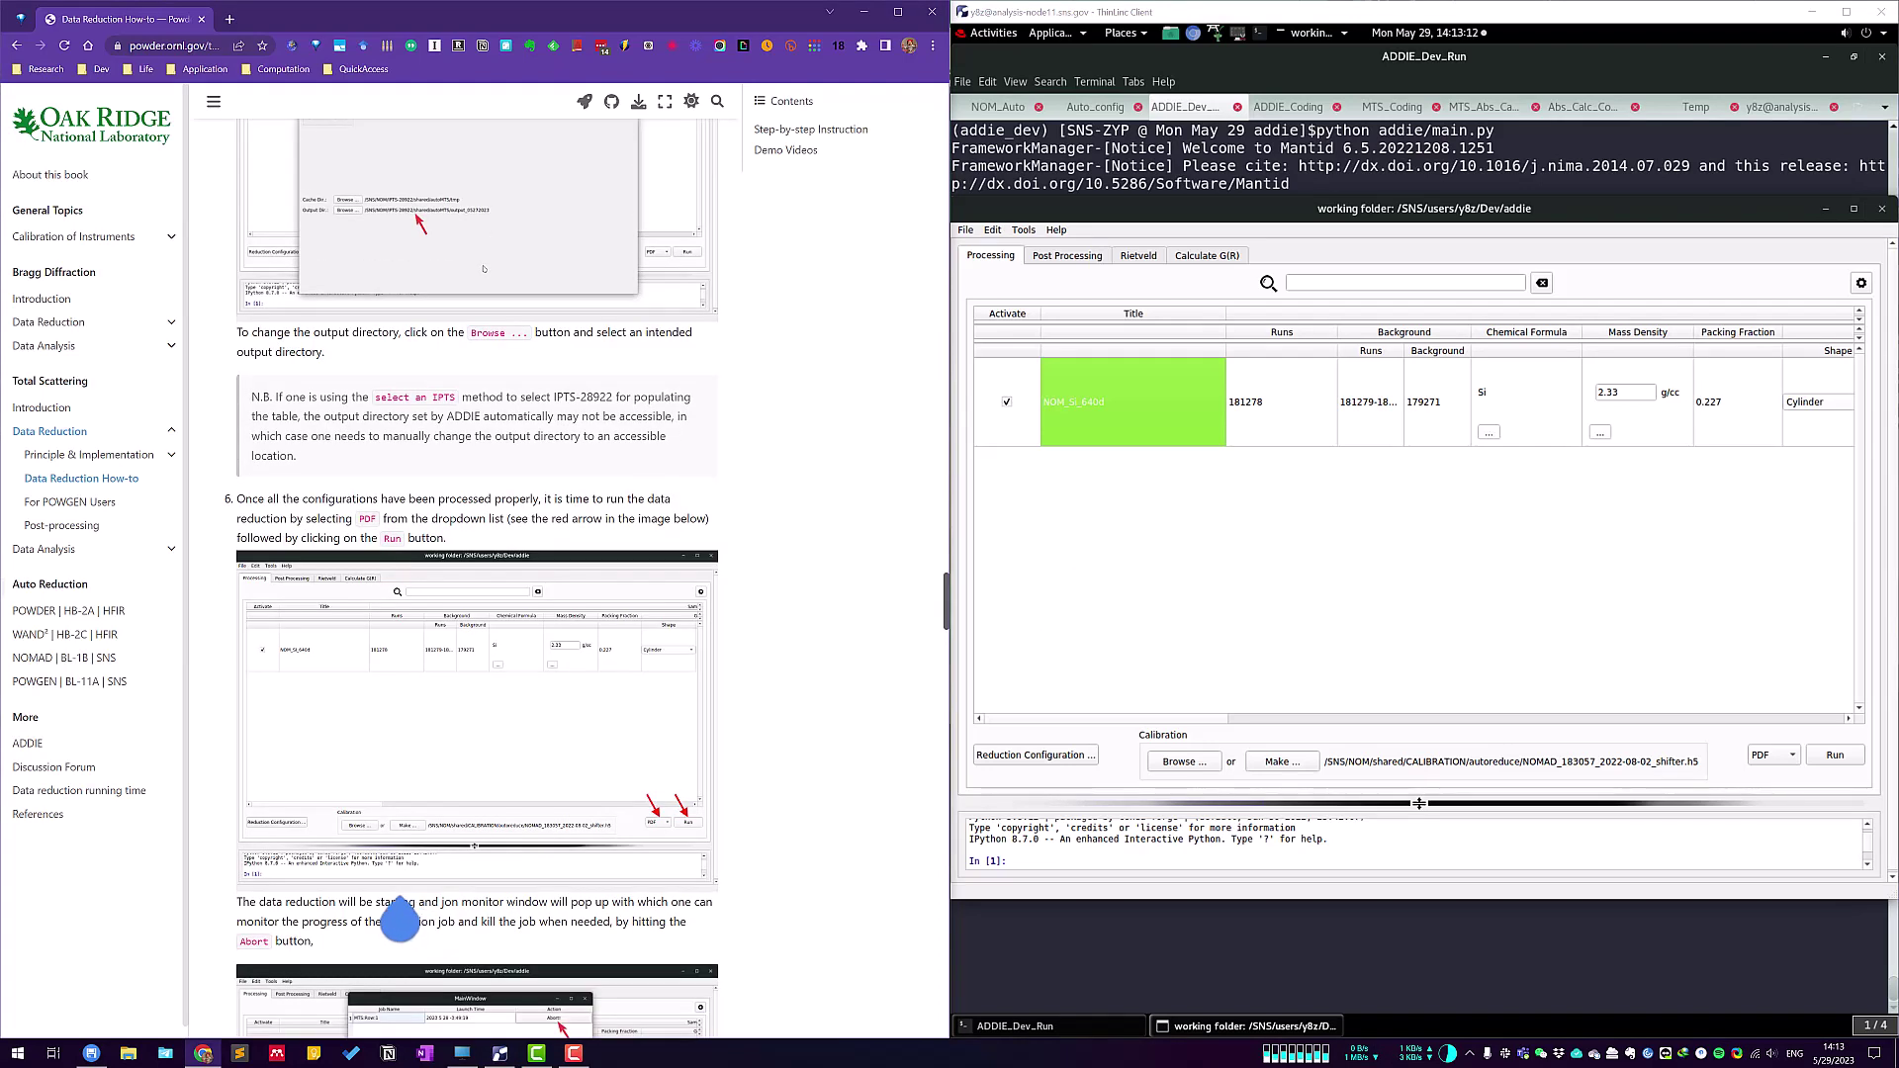
scroll(807, 583, "down", 2)
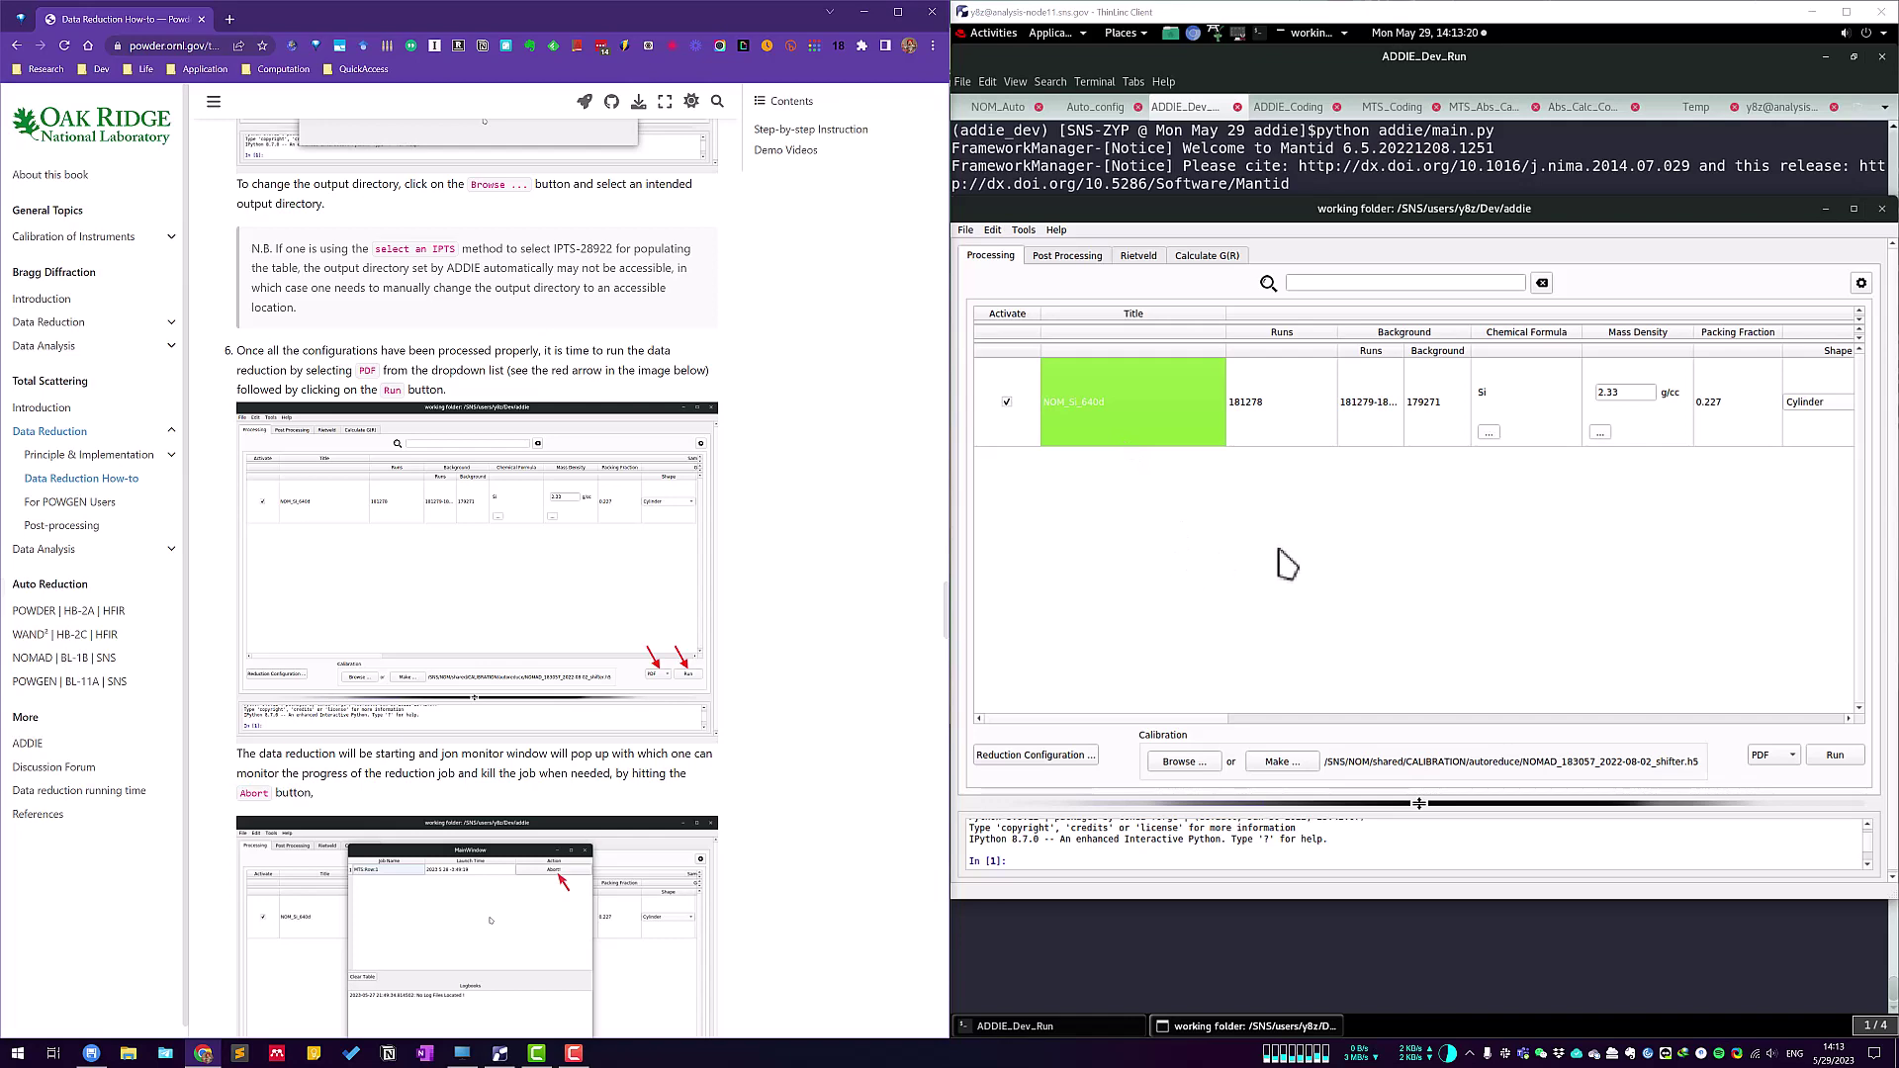
Run the data reduction for NOM_Si_640d with the PDF option, and close the job monitor window once the job finishes.
left_click(1834, 757)
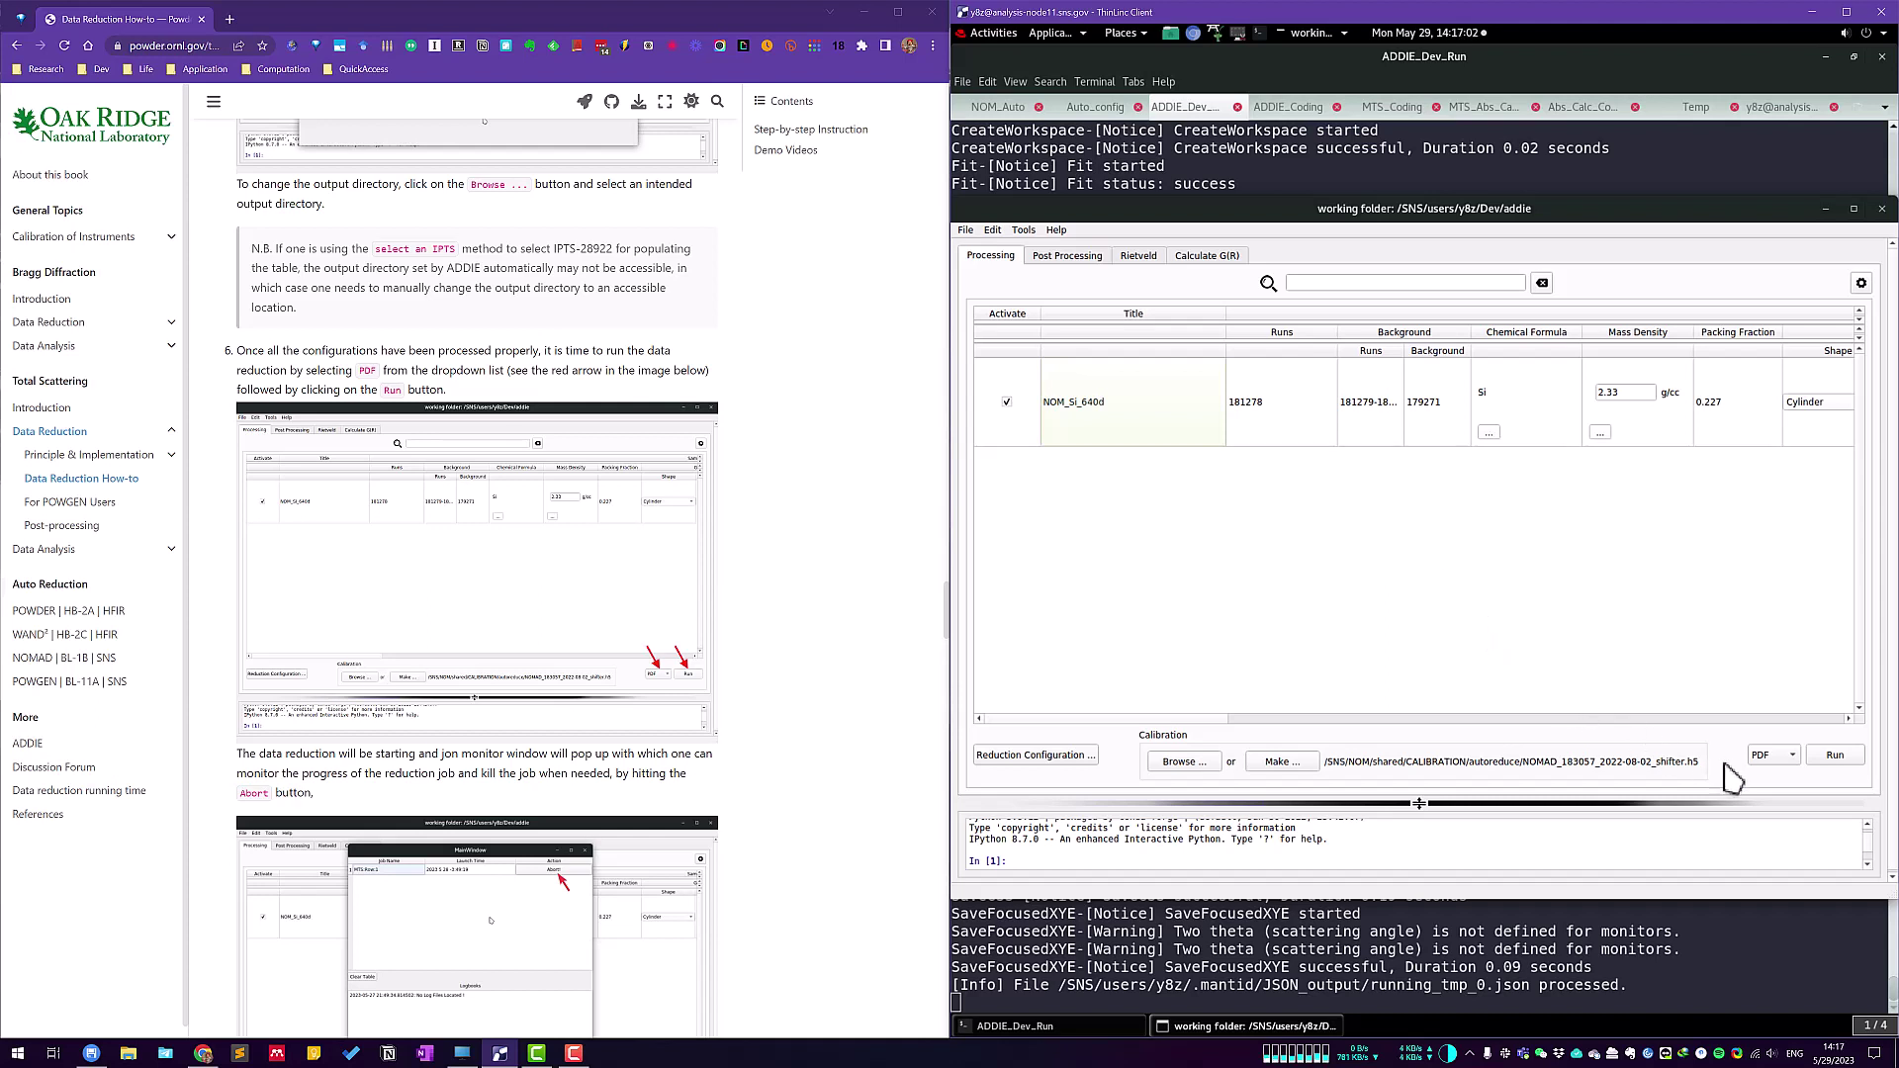
left_click(1774, 769)
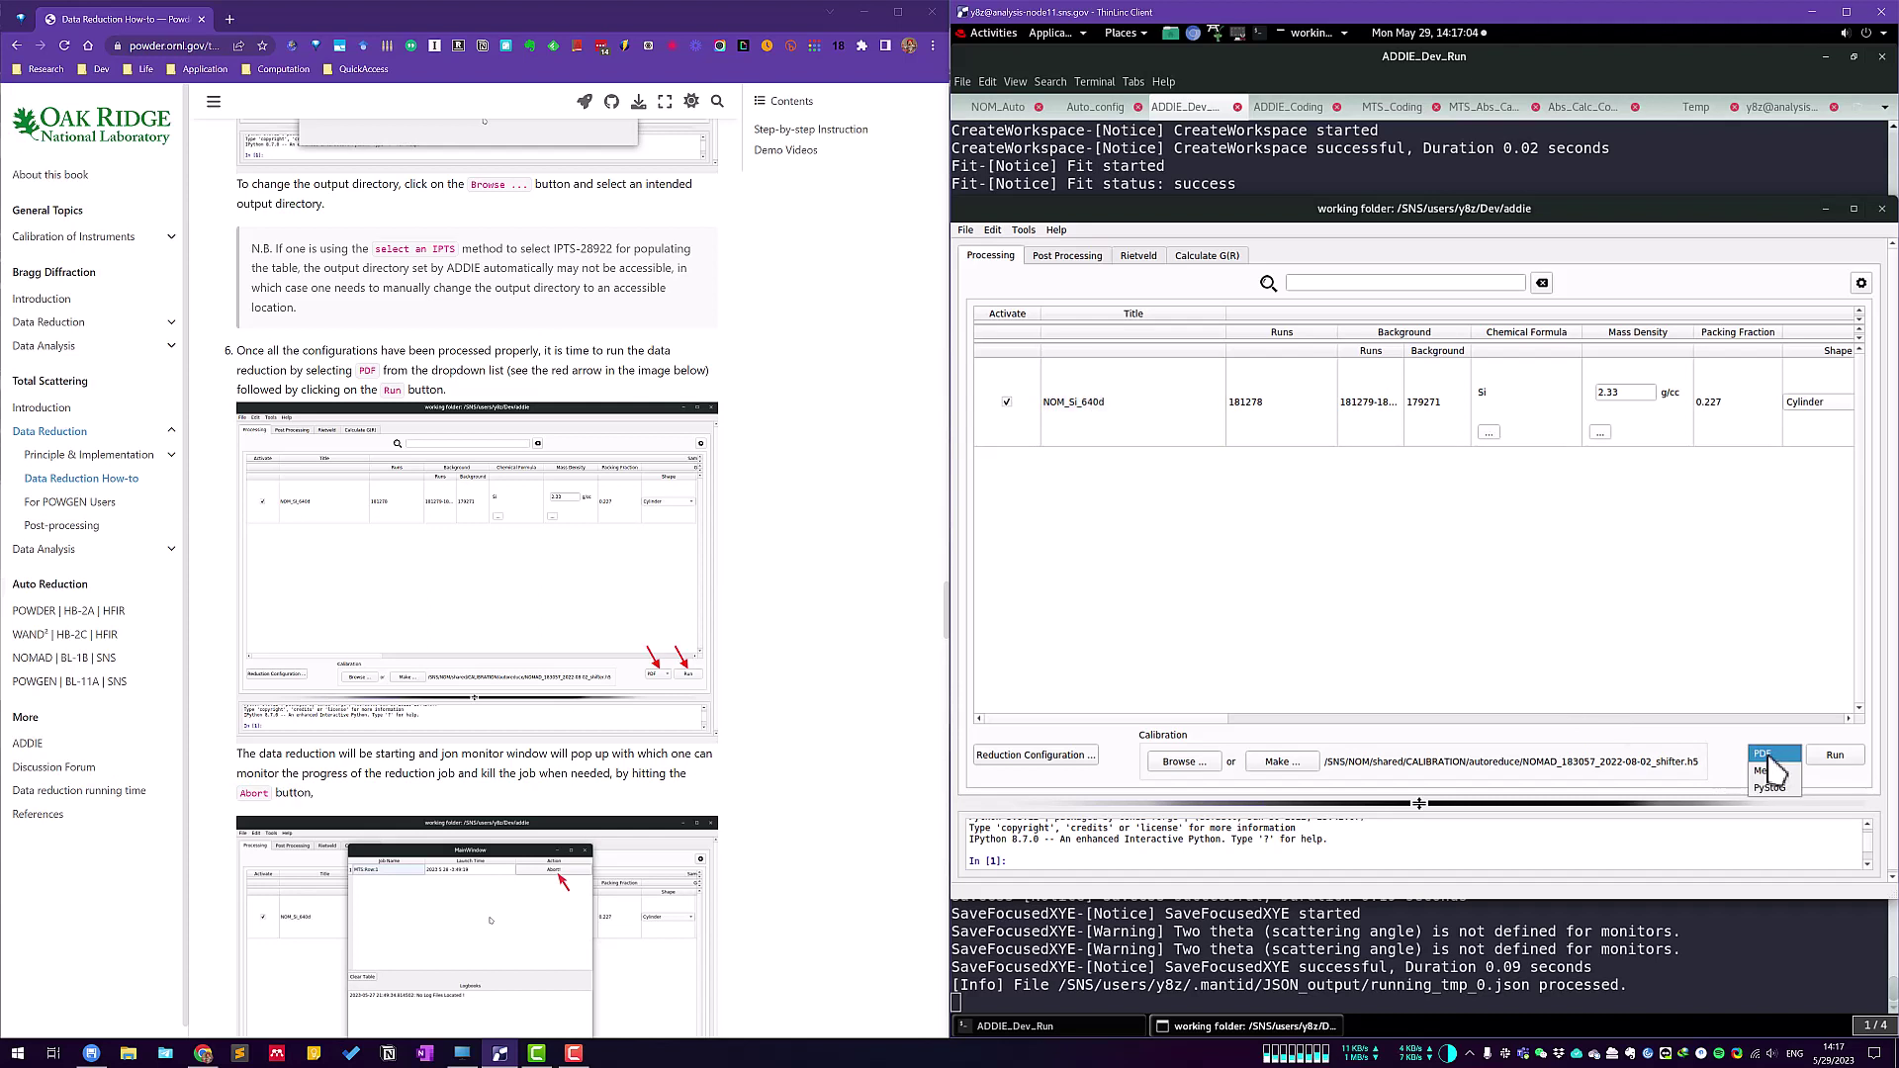
left_click(1768, 756)
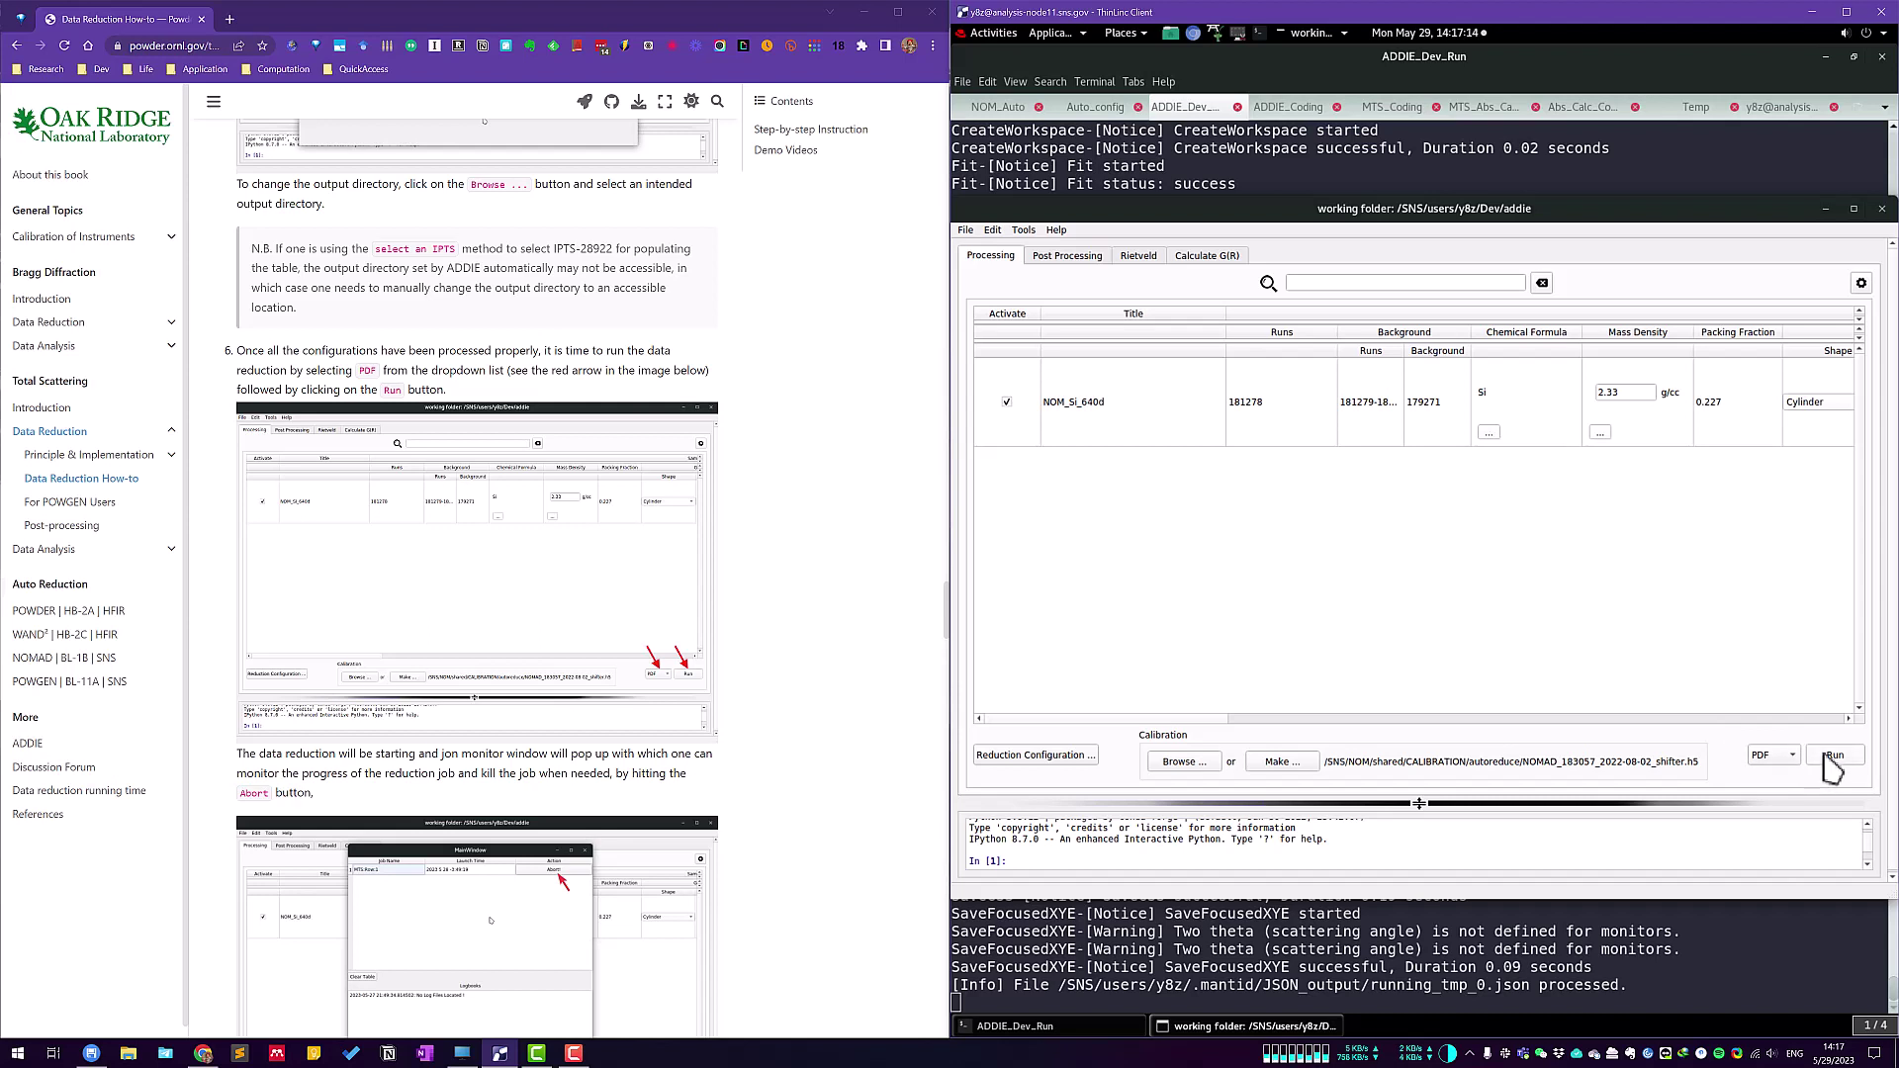
left_click(720, 583)
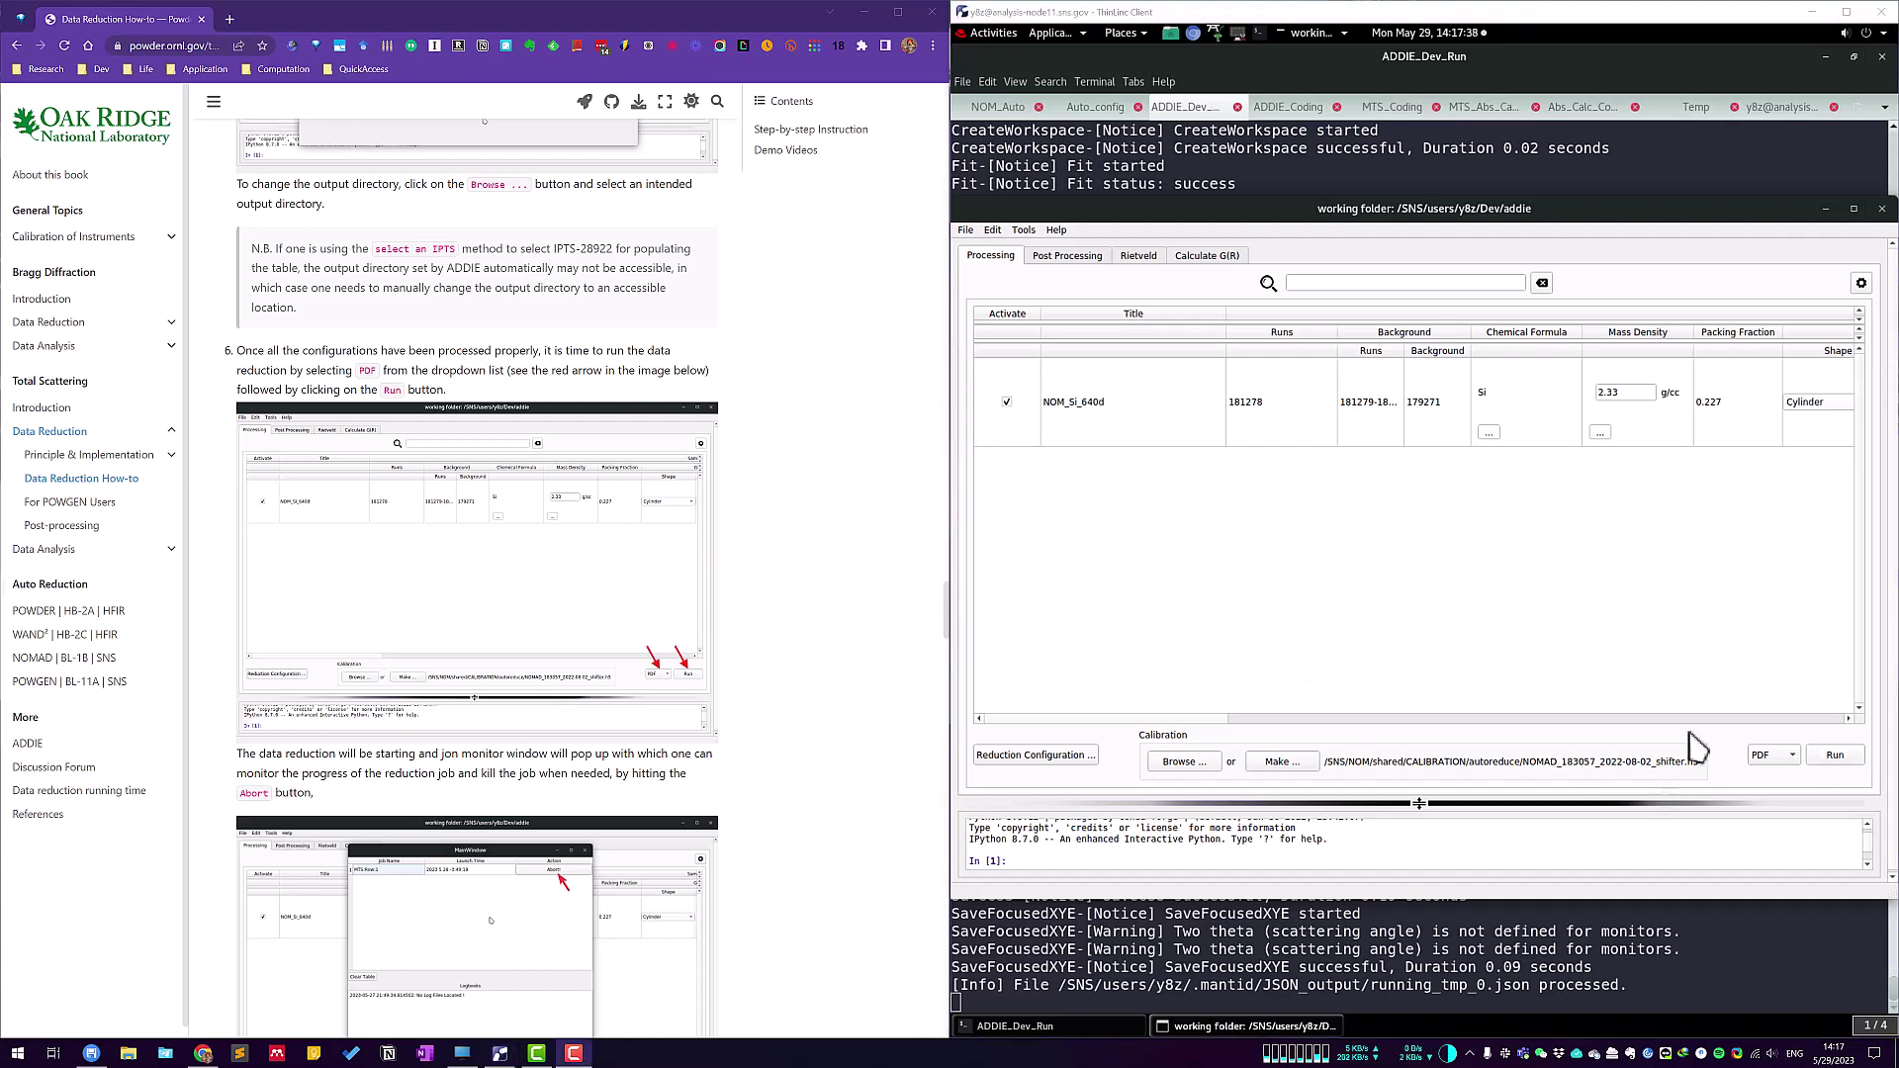
left_click(1828, 758)
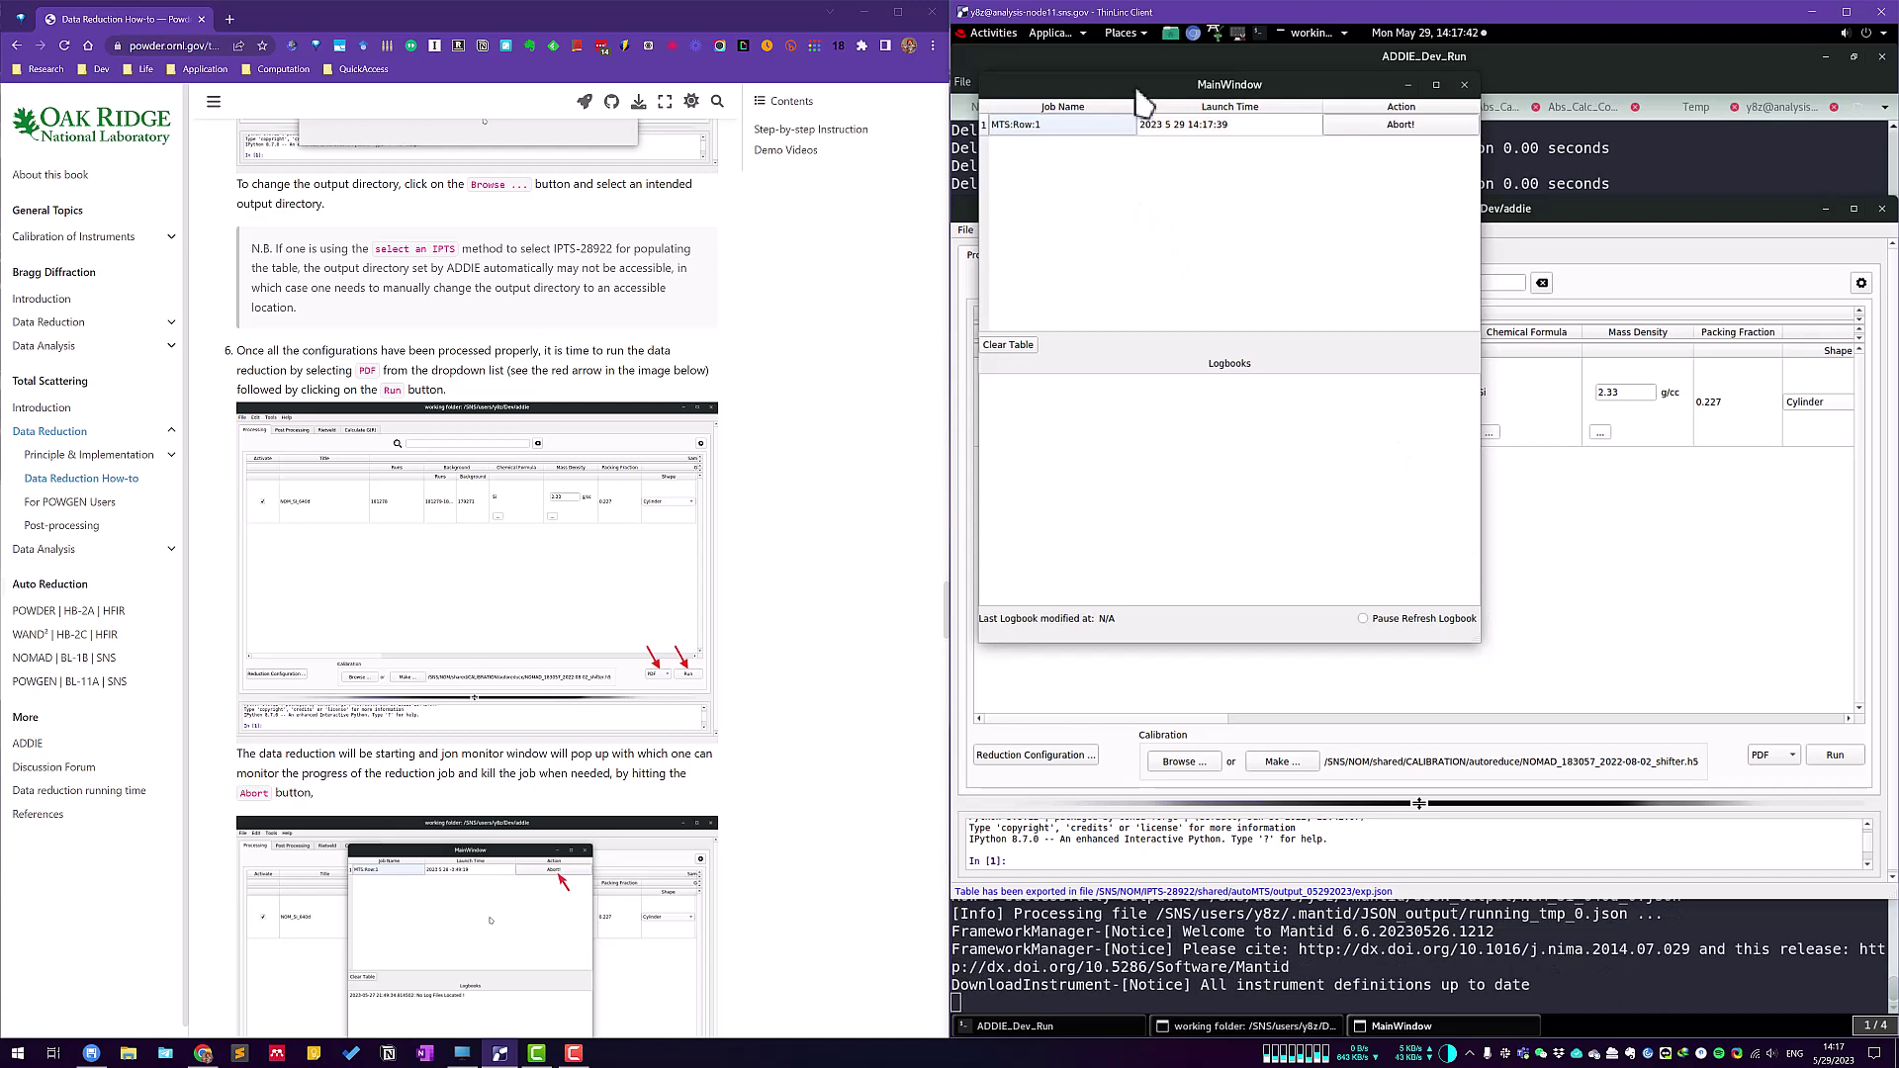
left_click_drag(1143, 96, 1283, 304)
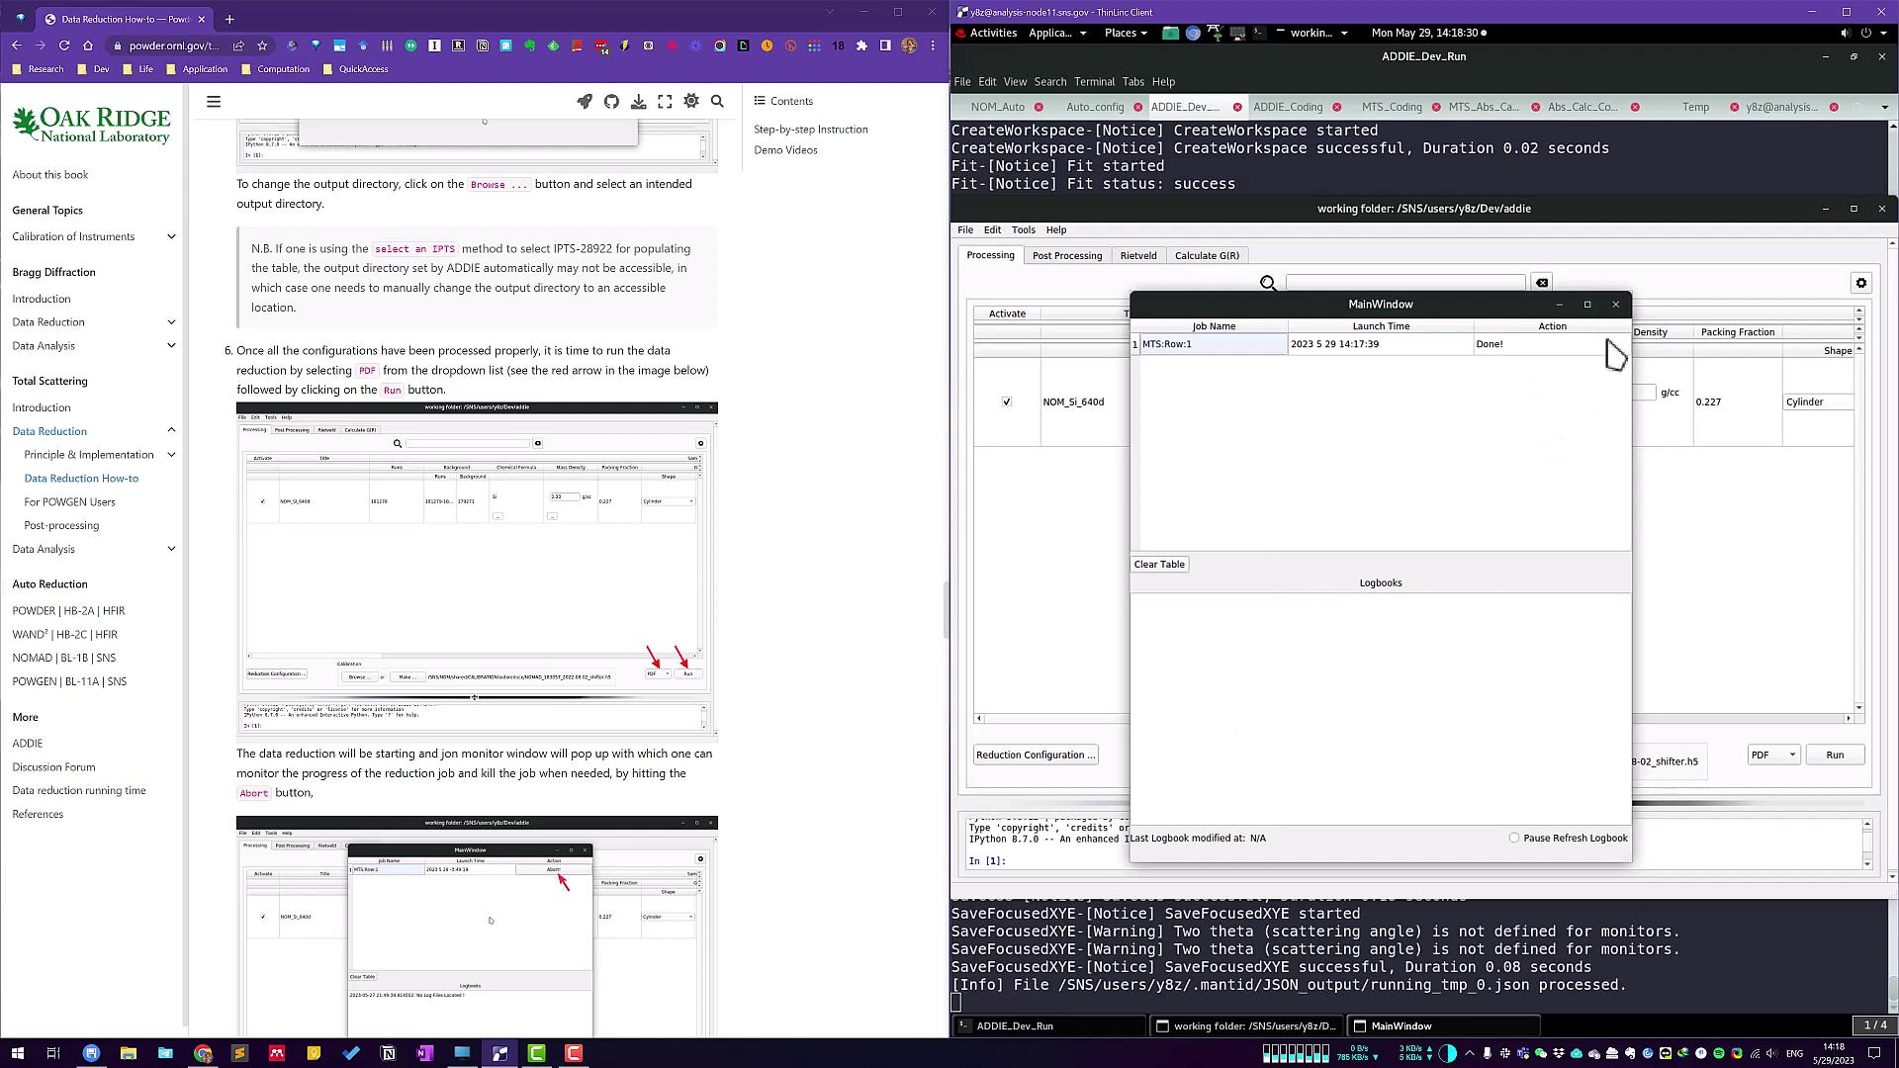
left_click(1616, 305)
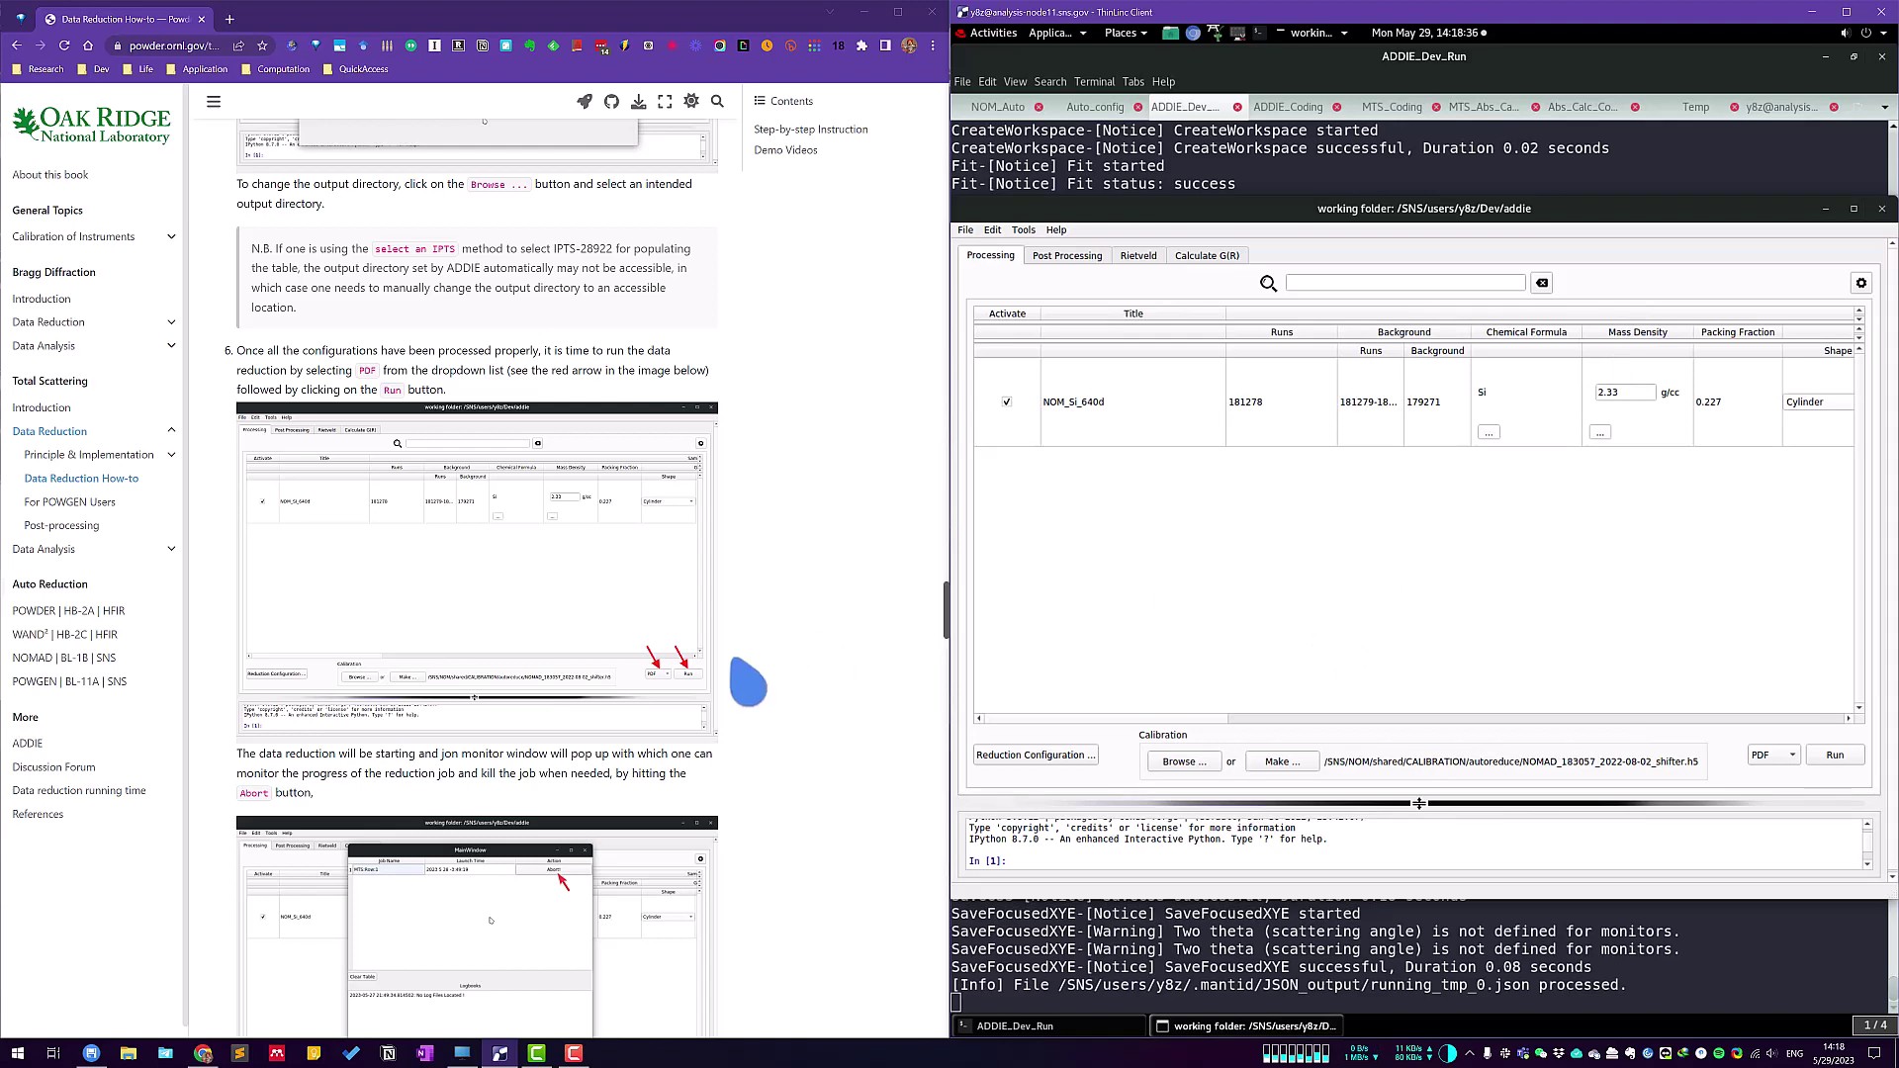
Read the guide's step 7 on where the reduced data is stored and how the output directory is structured.
scroll(805, 663, "down", 2)
scroll(805, 663, "down", 5)
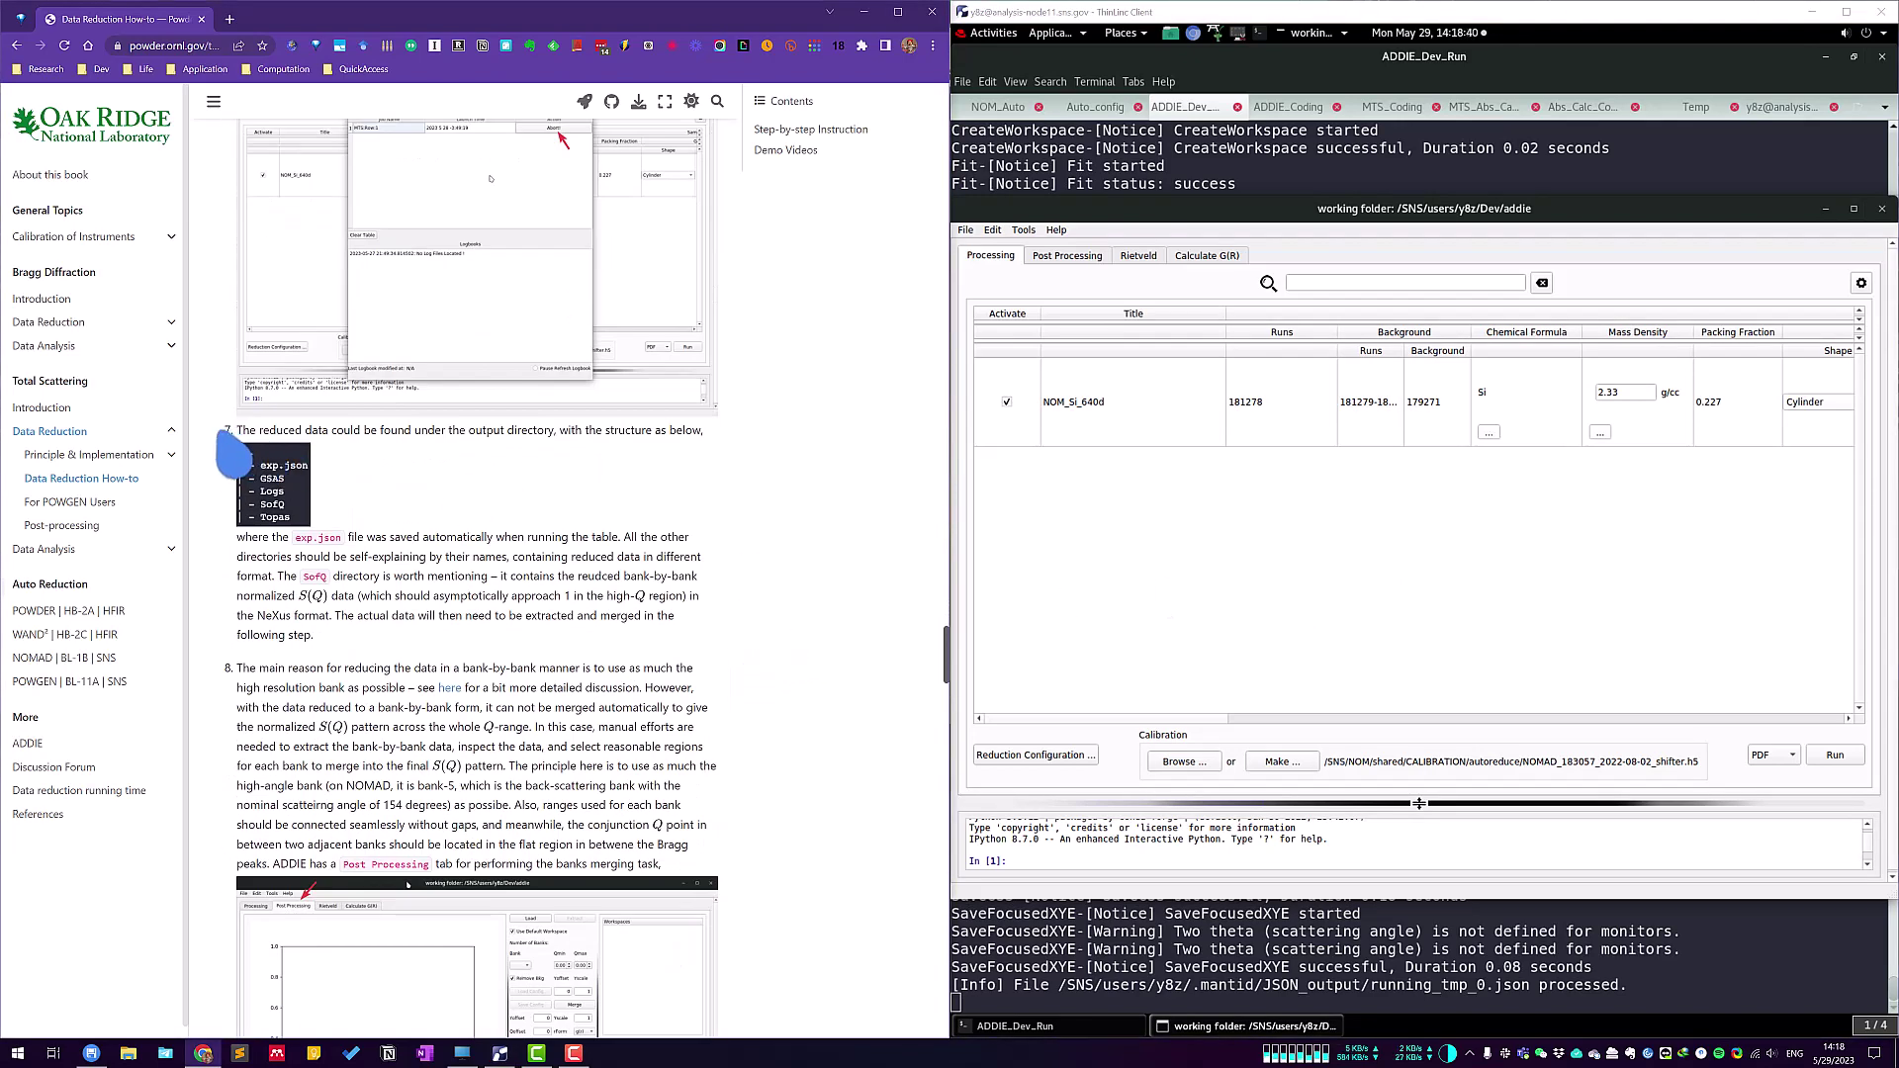
left_click_drag(226, 435, 408, 437)
left_click(554, 475)
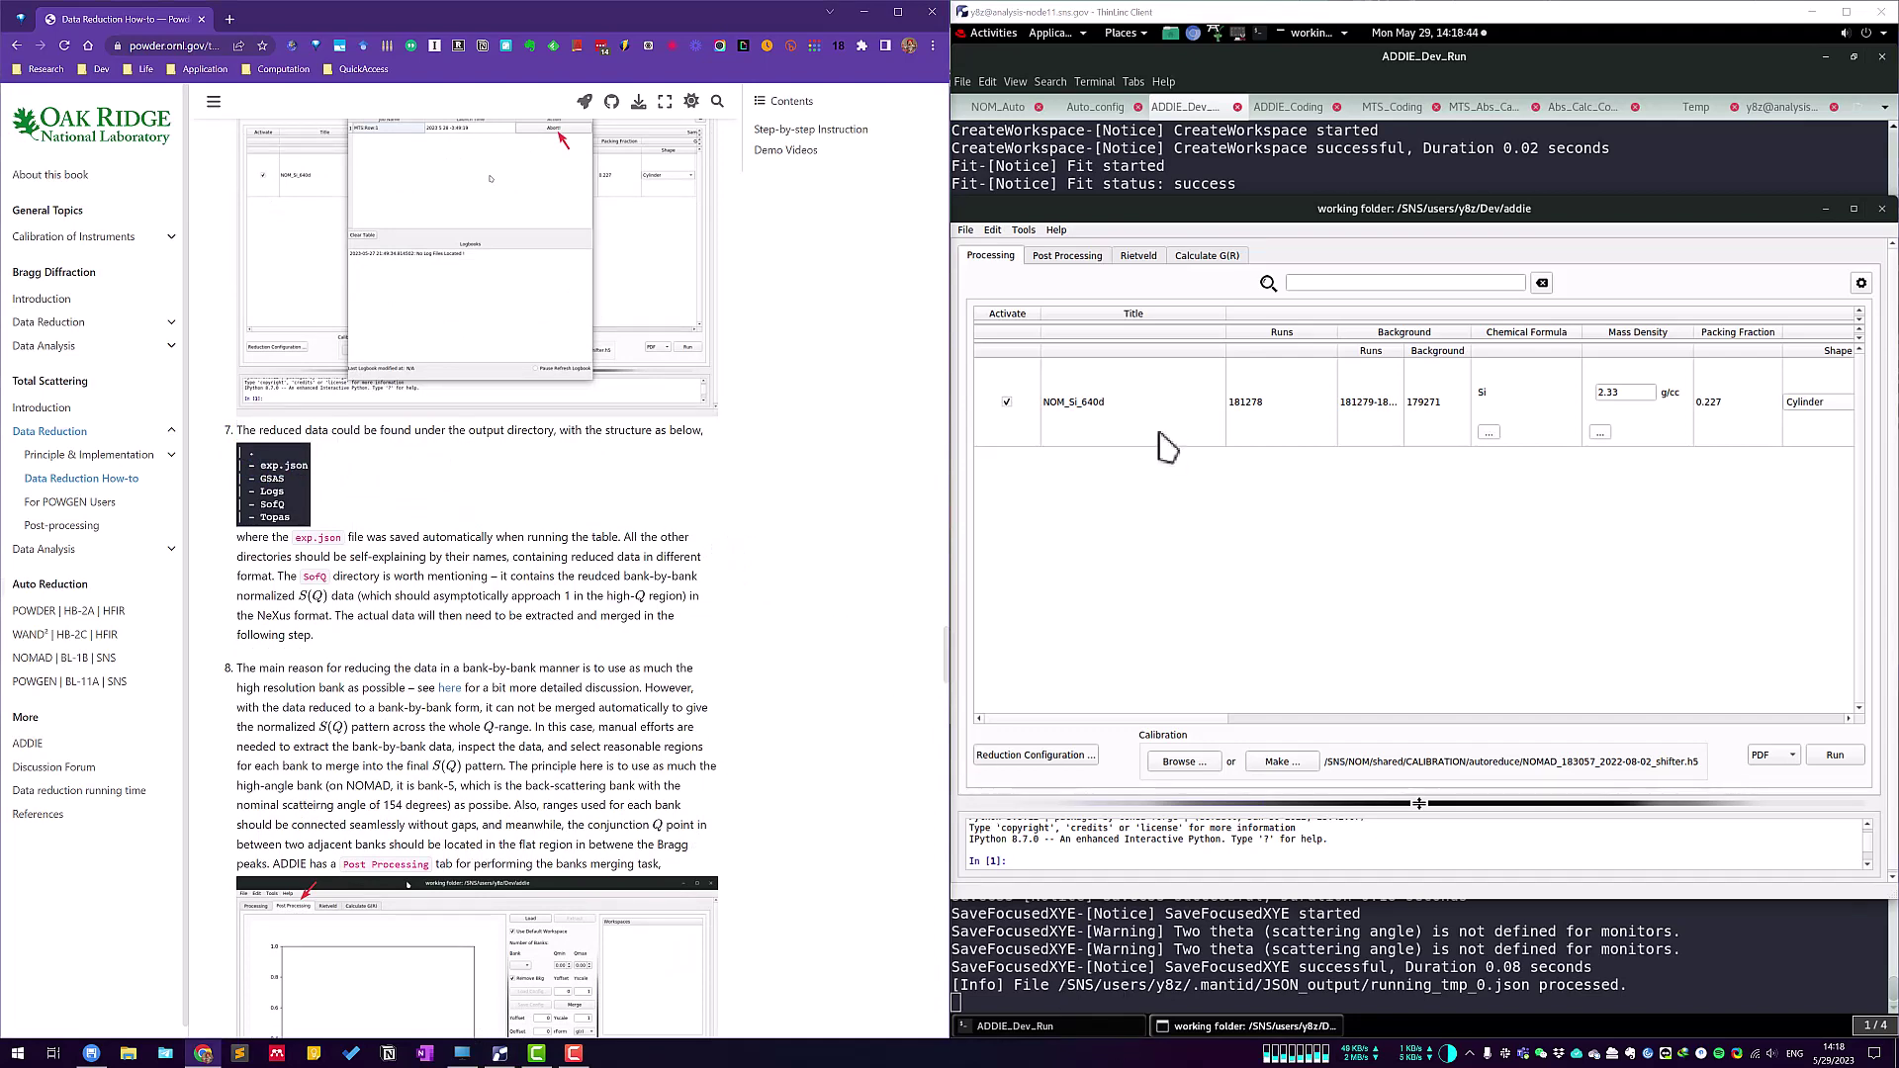
Check the output directory path in the advanced settings window, close it and switch to the terminal.
left_click(965, 230)
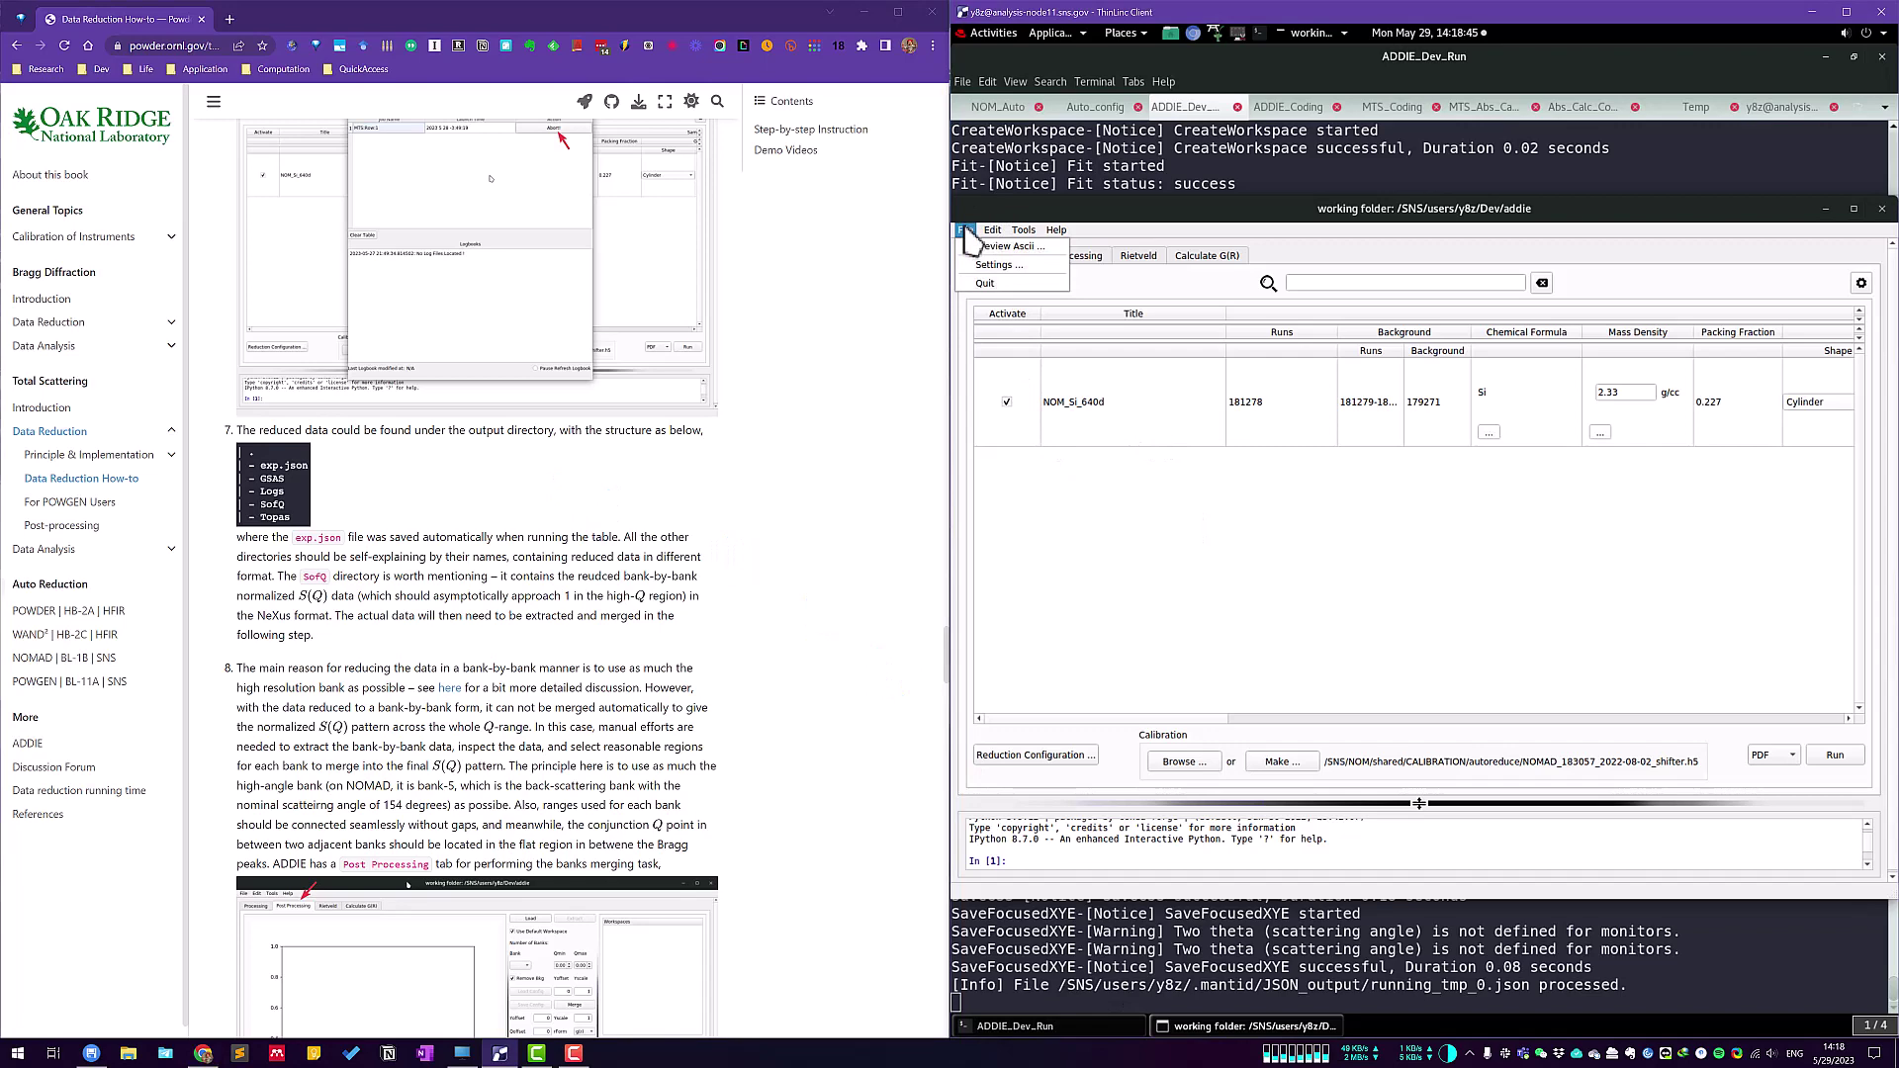
left_click(1003, 265)
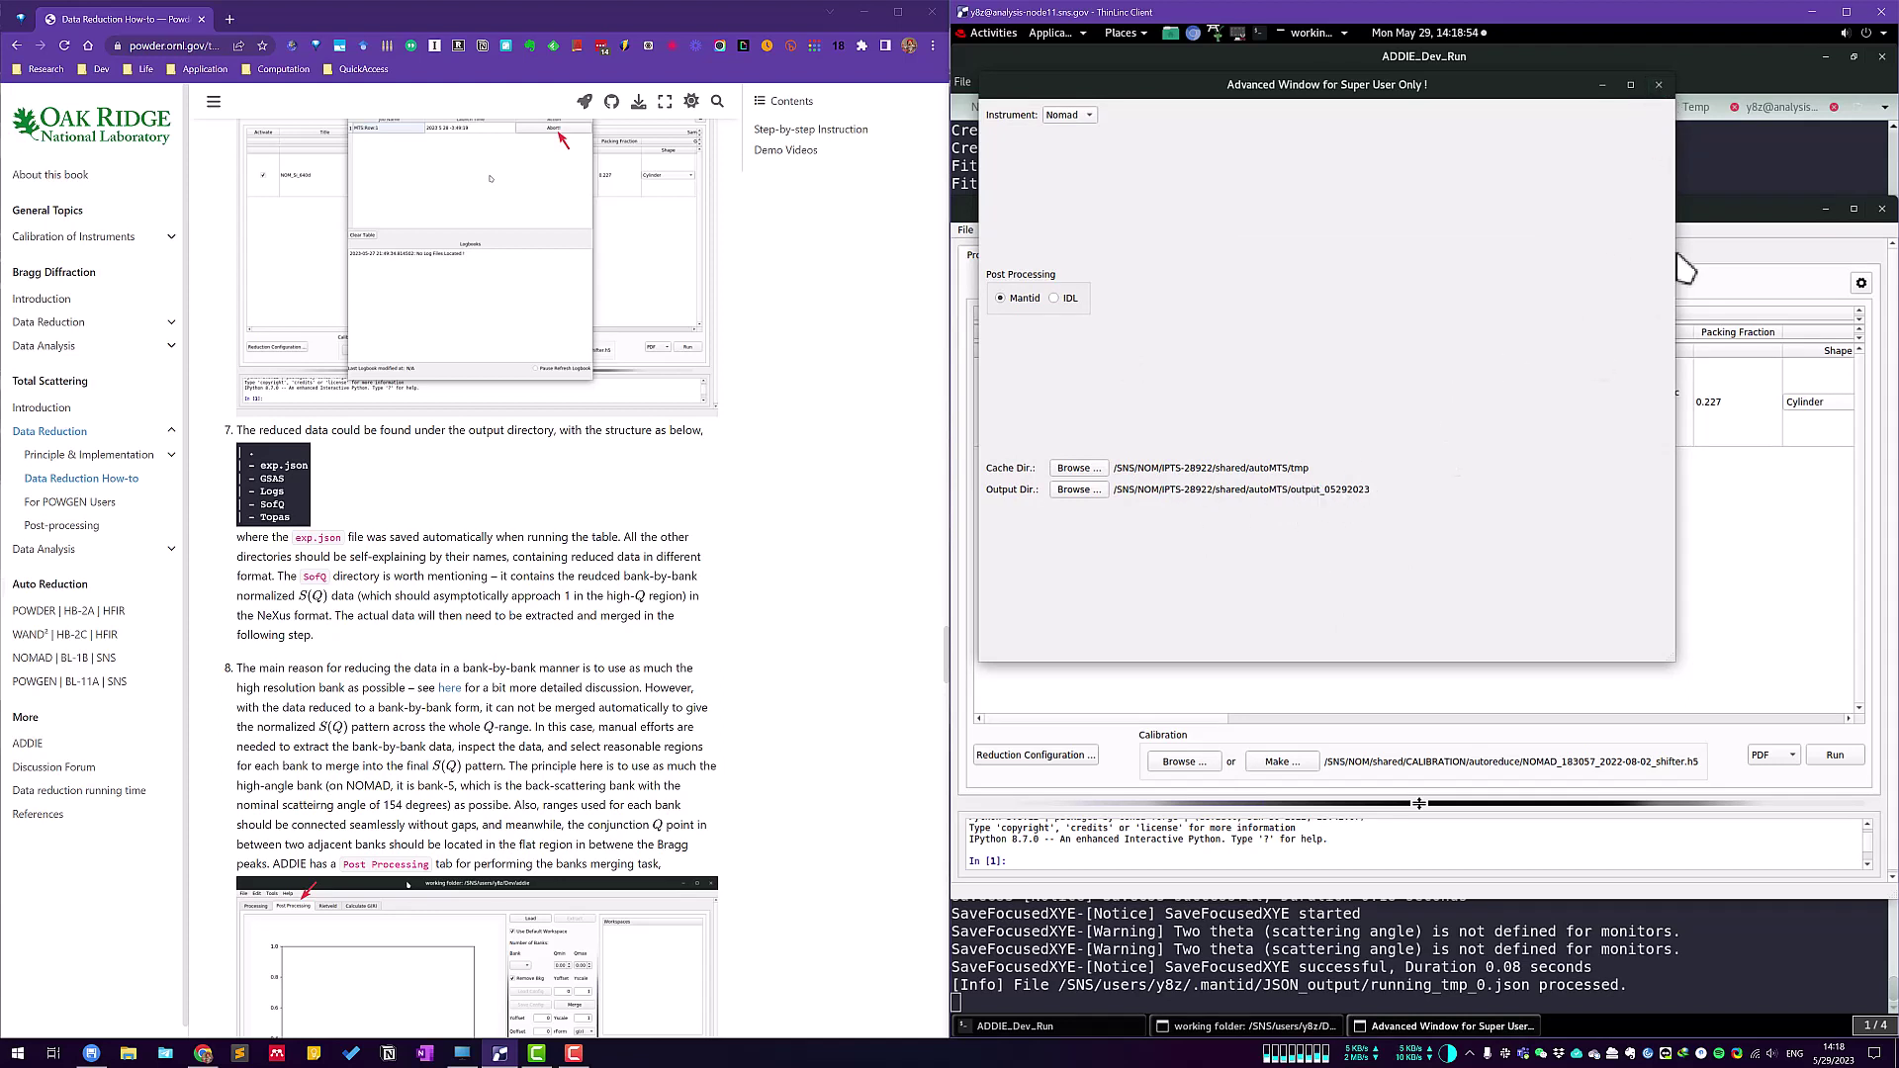
left_click(1658, 87)
key("alt+Tab")
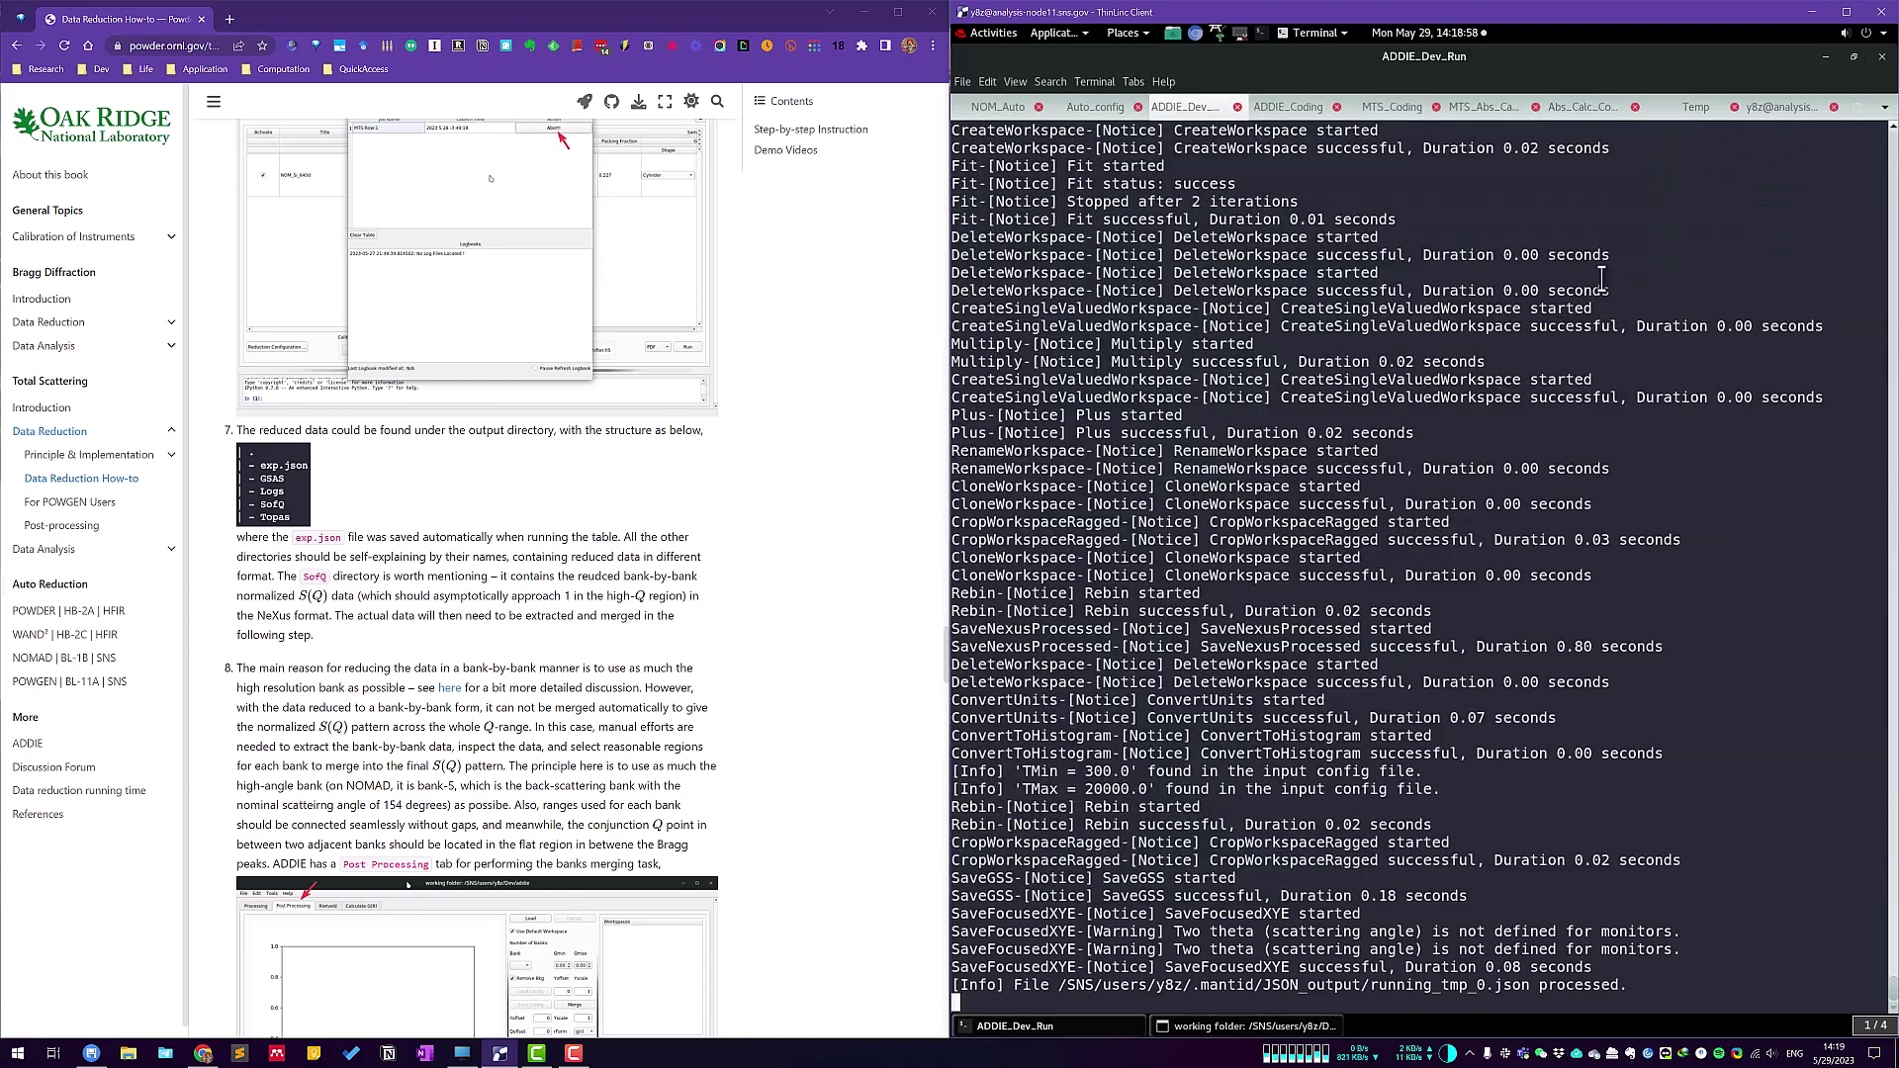
In the y8z@analysis terminal session, print the current working directory and list its contents in detail with ls -al.
left_click(1780, 107)
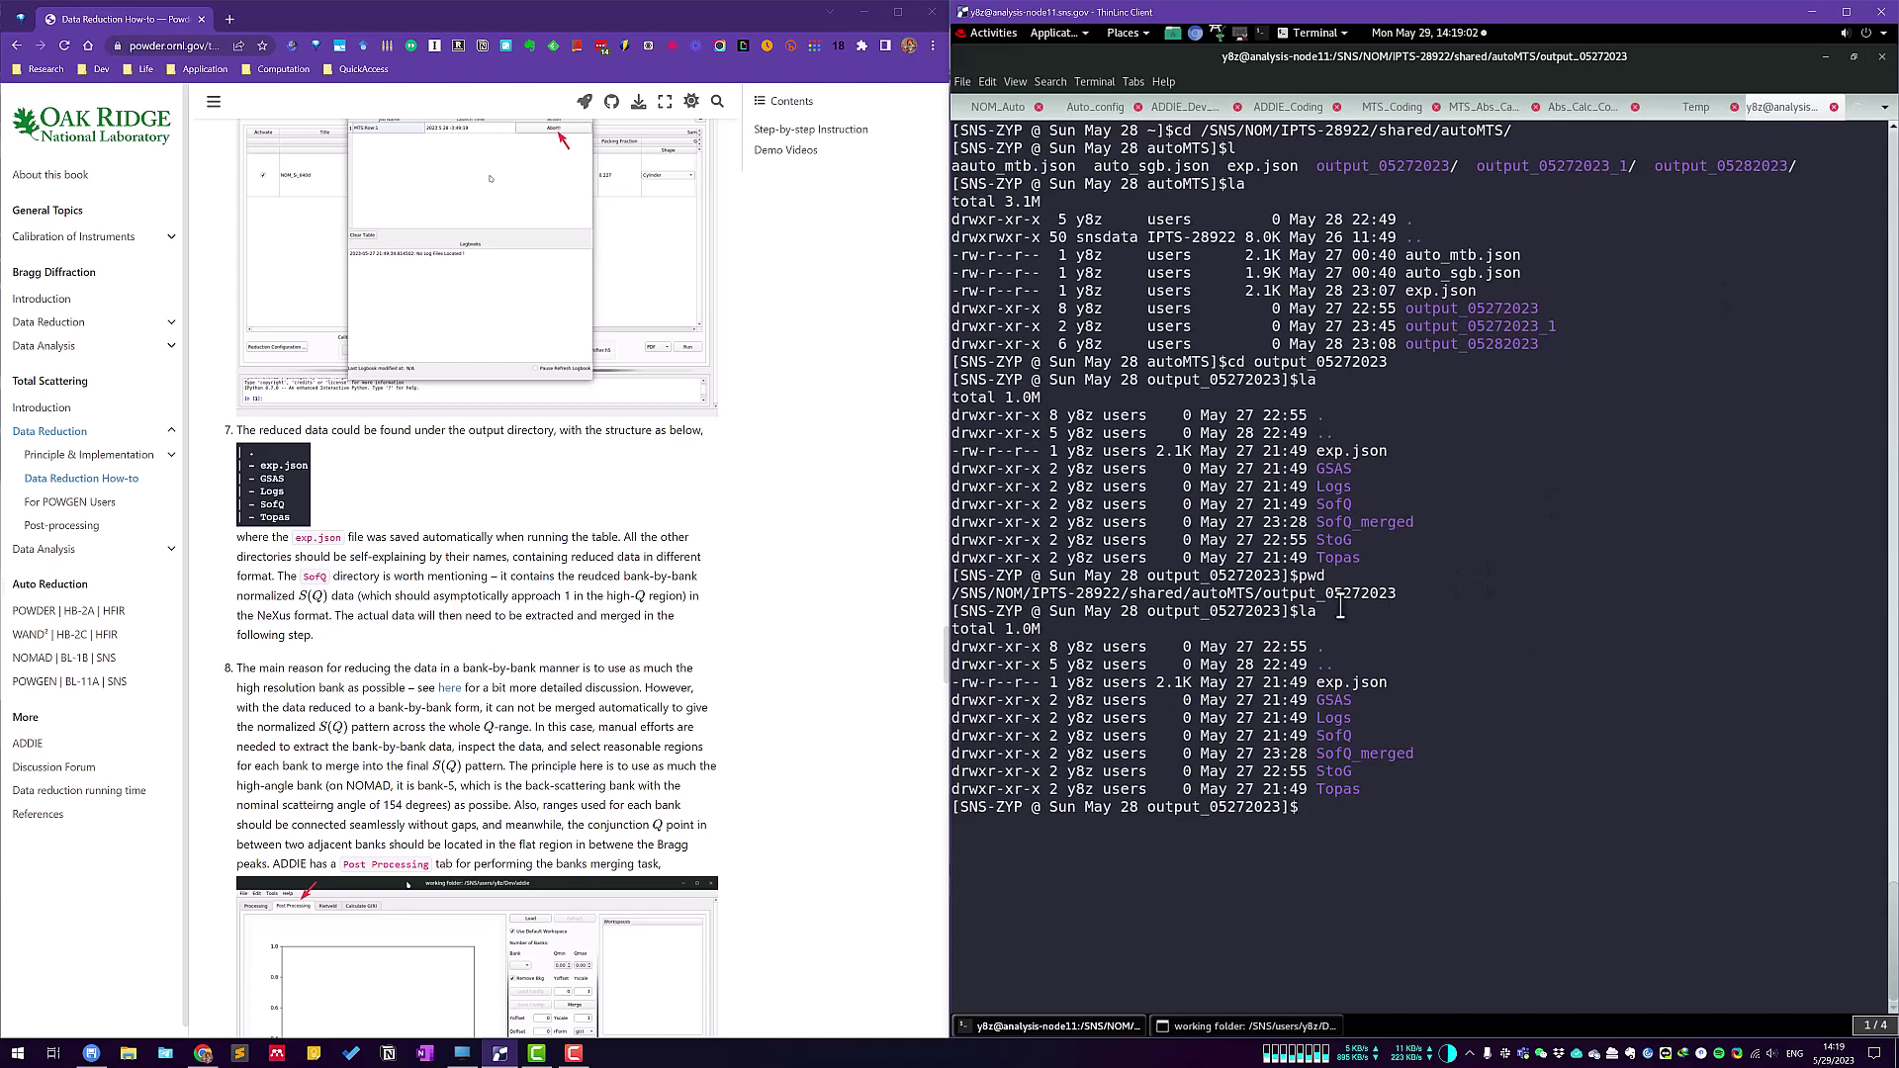
type("pwd")
key("Return")
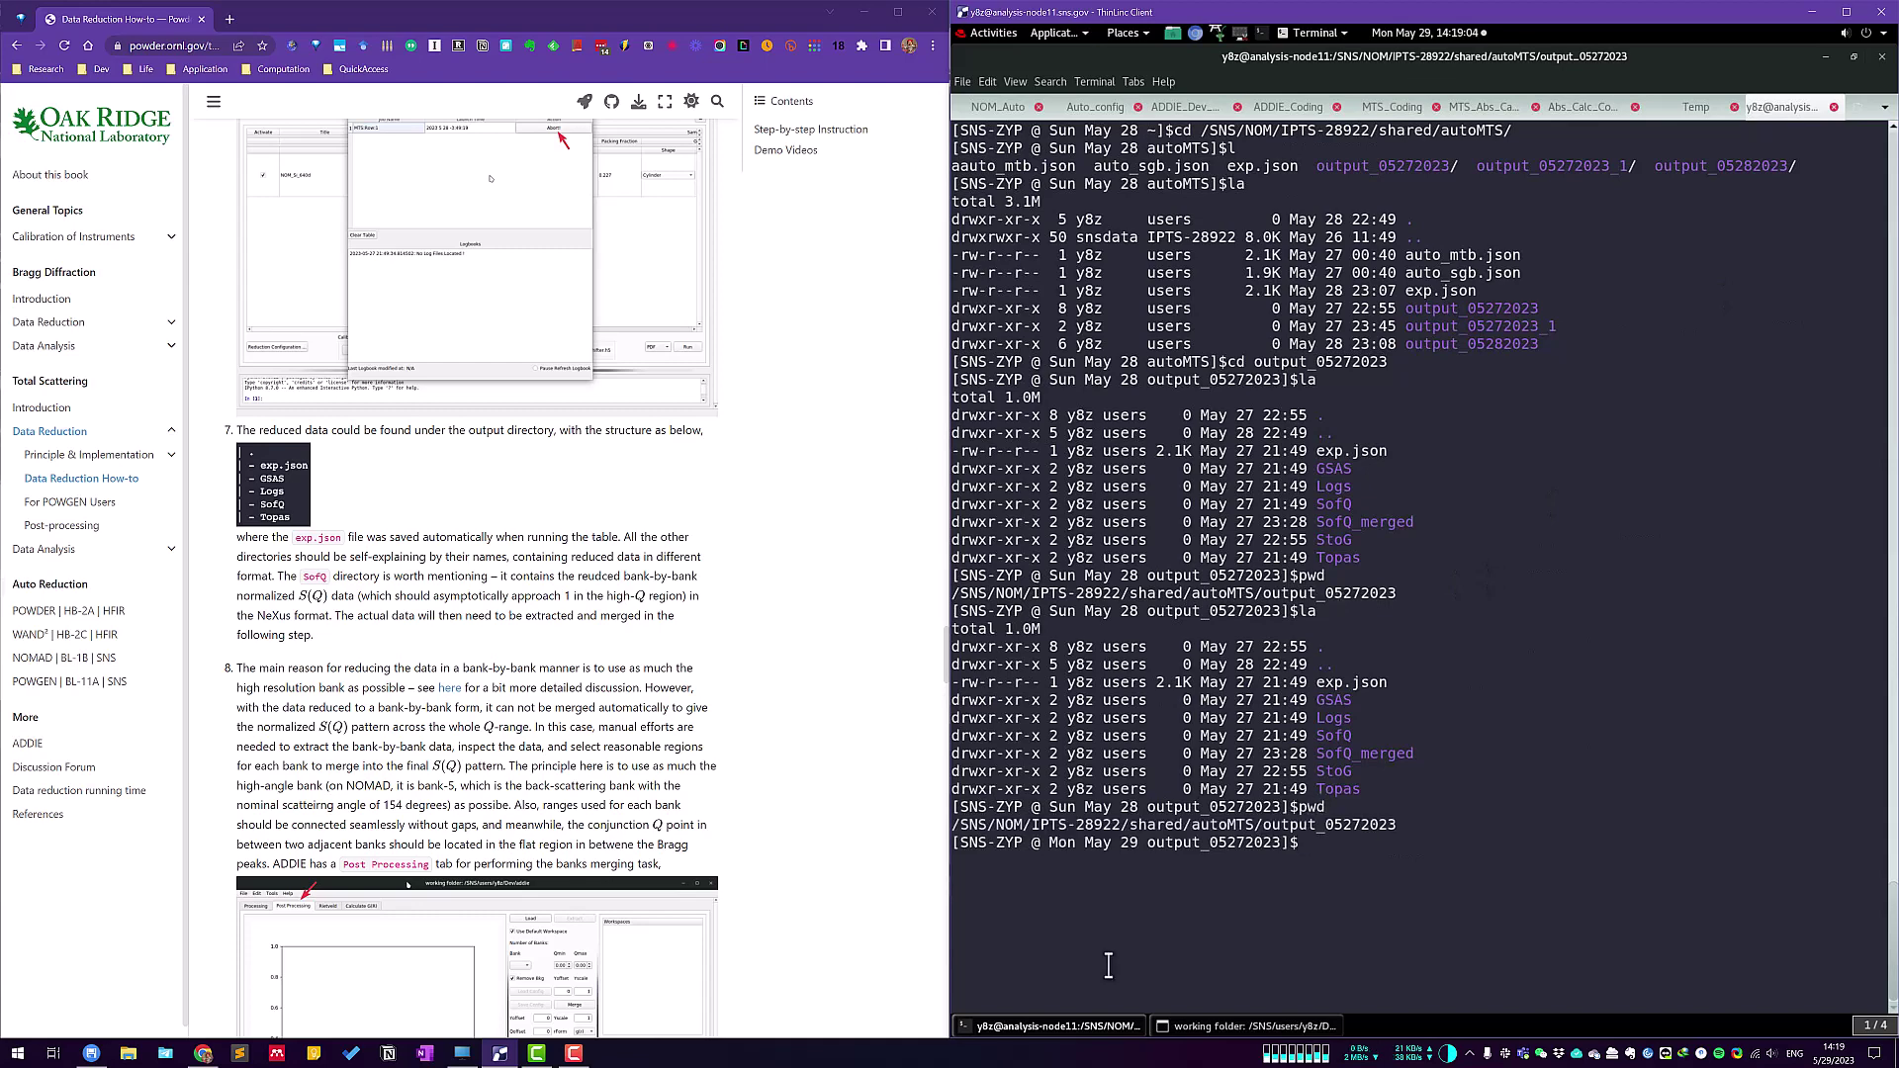
double_click(1170, 823)
left_click(1354, 821)
type("ls -al")
key("Return")
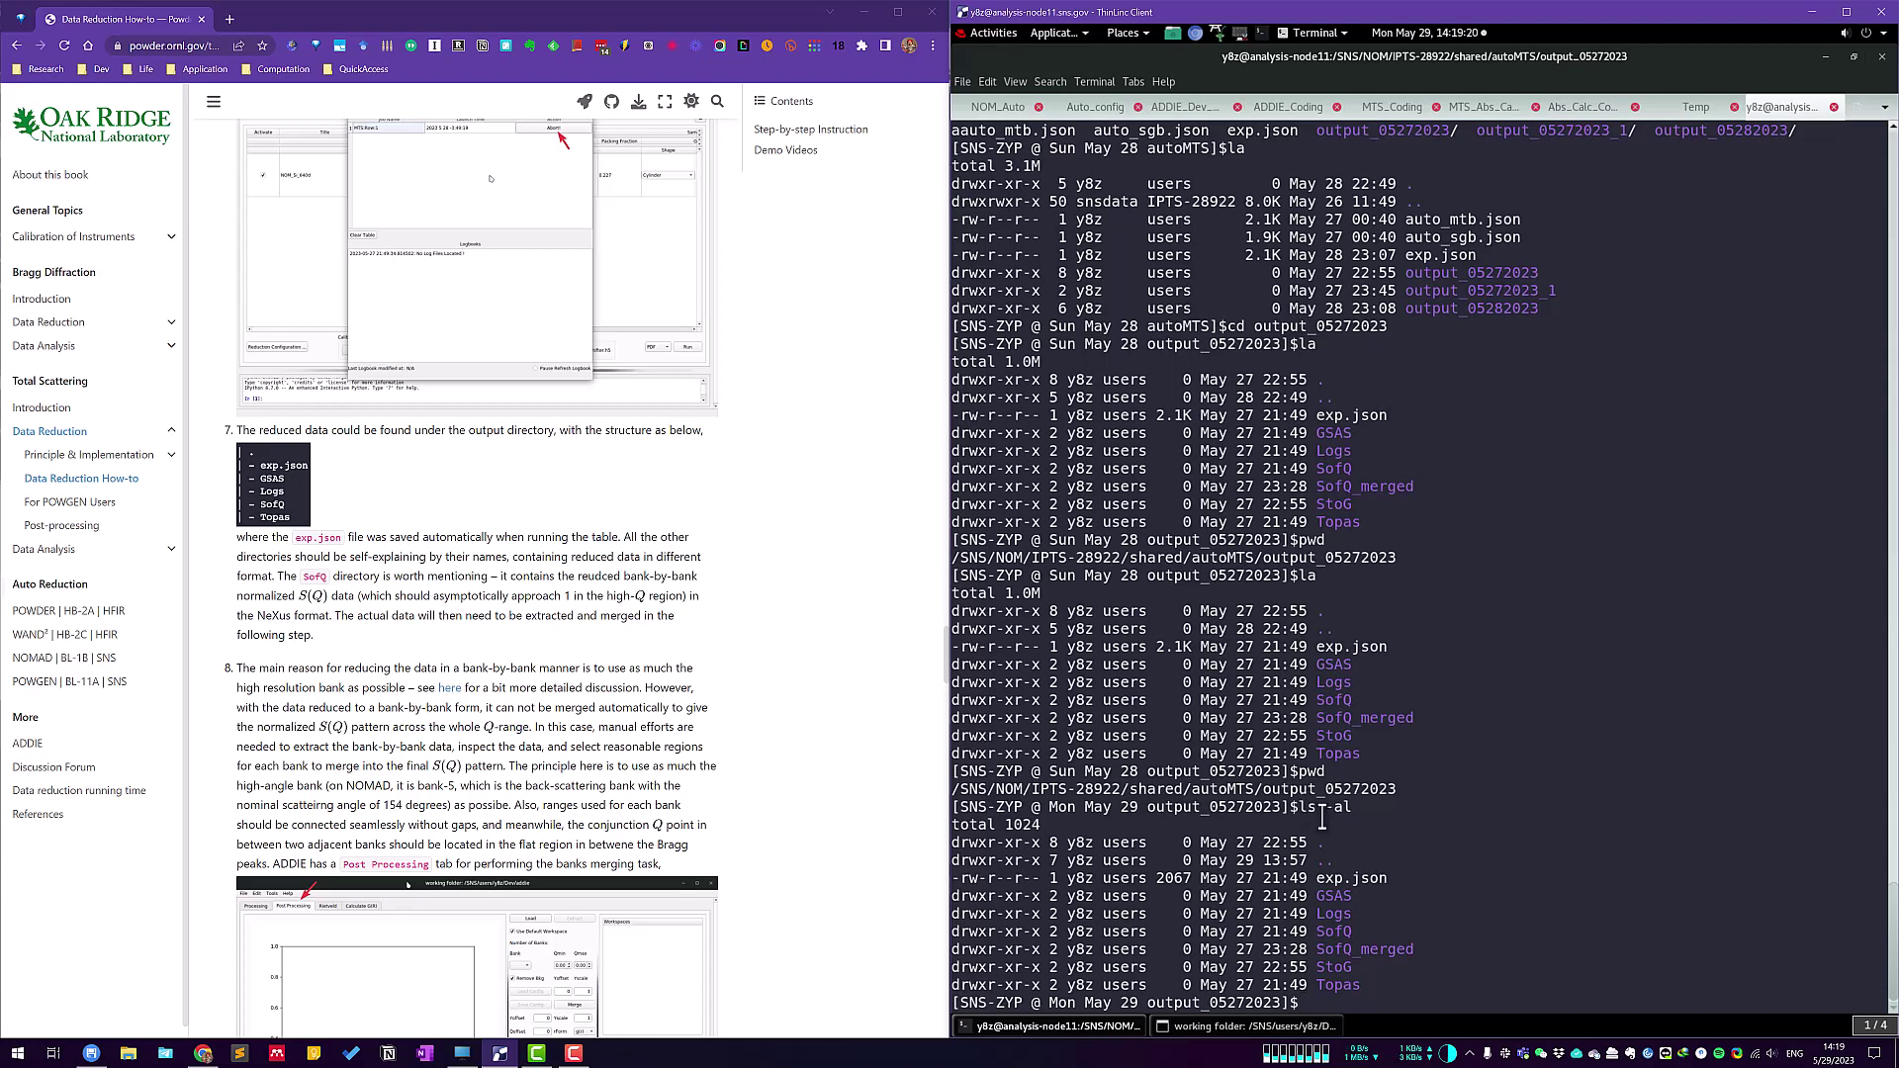
Examine the listed output entries, pointing out the GSAS, Logs, SofQ, SofQ_merged, StoG and Topas directories.
double_click(1324, 895)
double_click(1333, 913)
left_click_drag(1318, 949, 1355, 966)
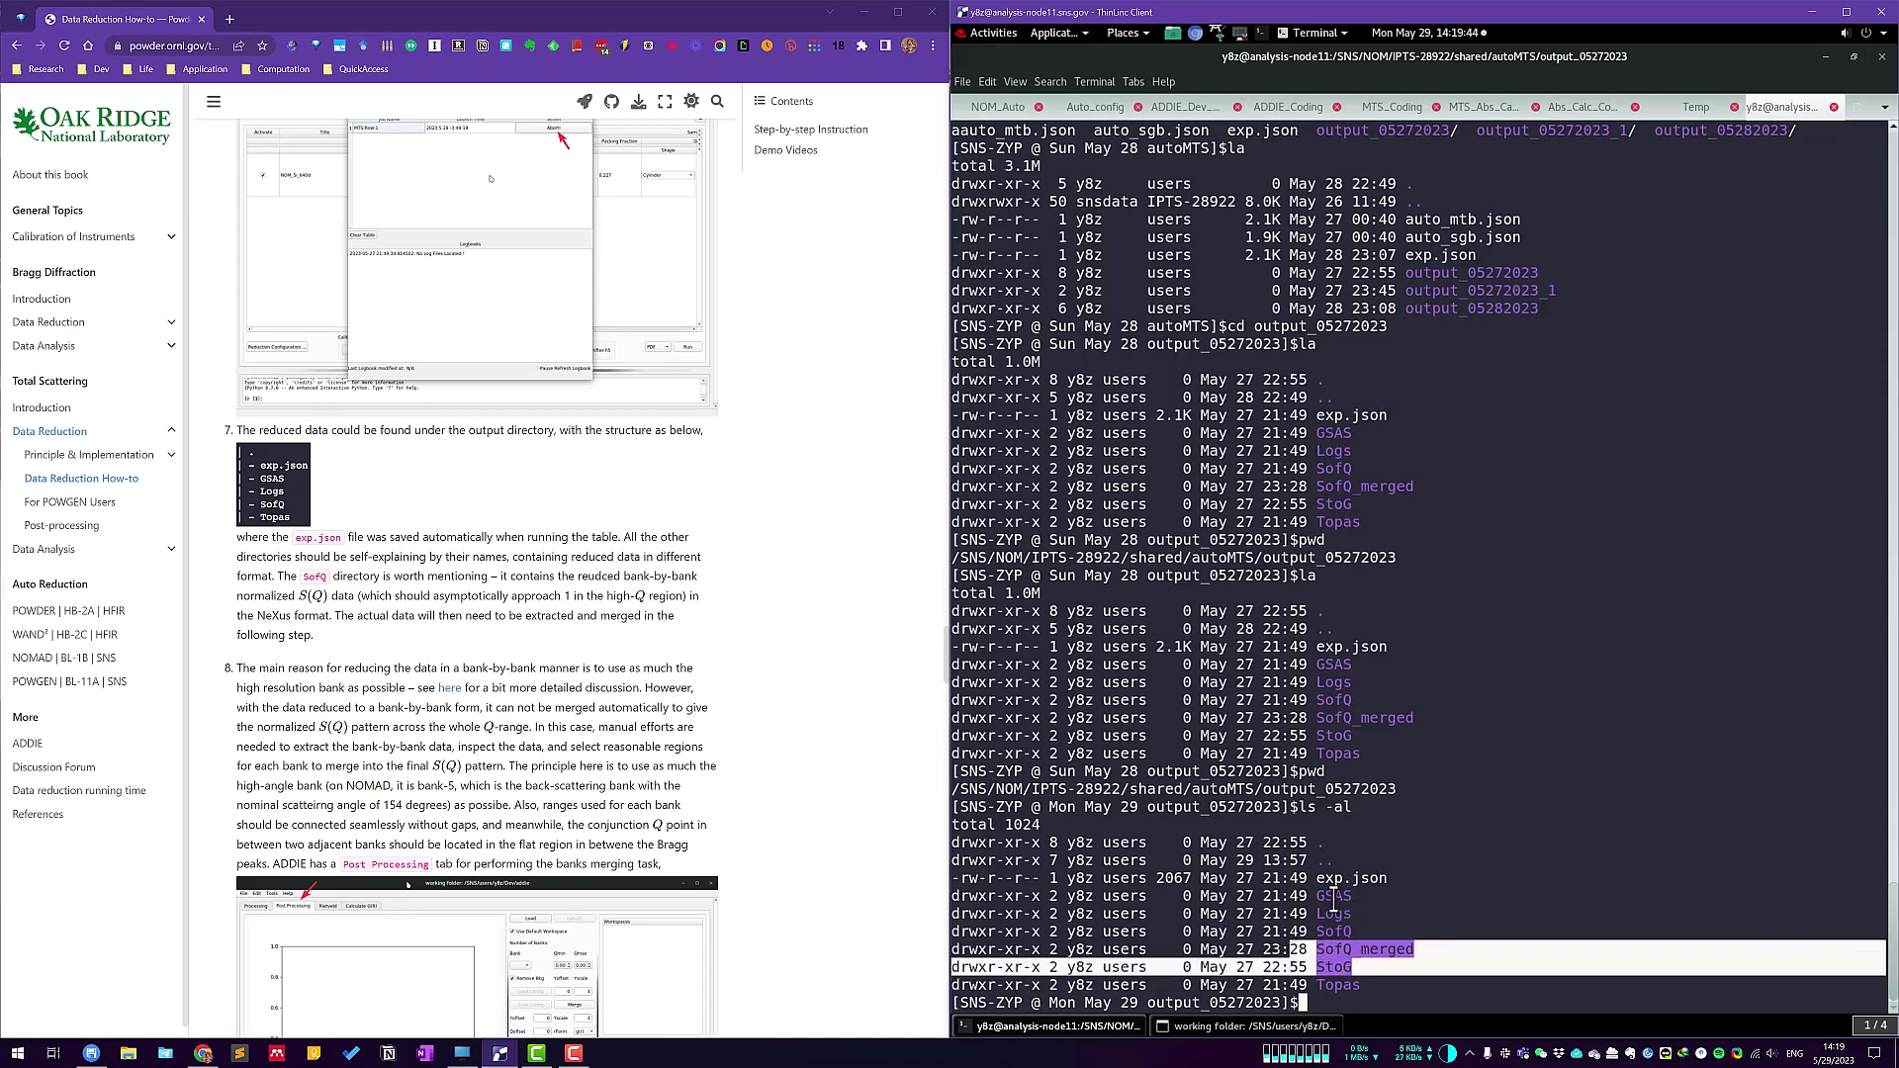
left_click_drag(1317, 893, 1318, 984)
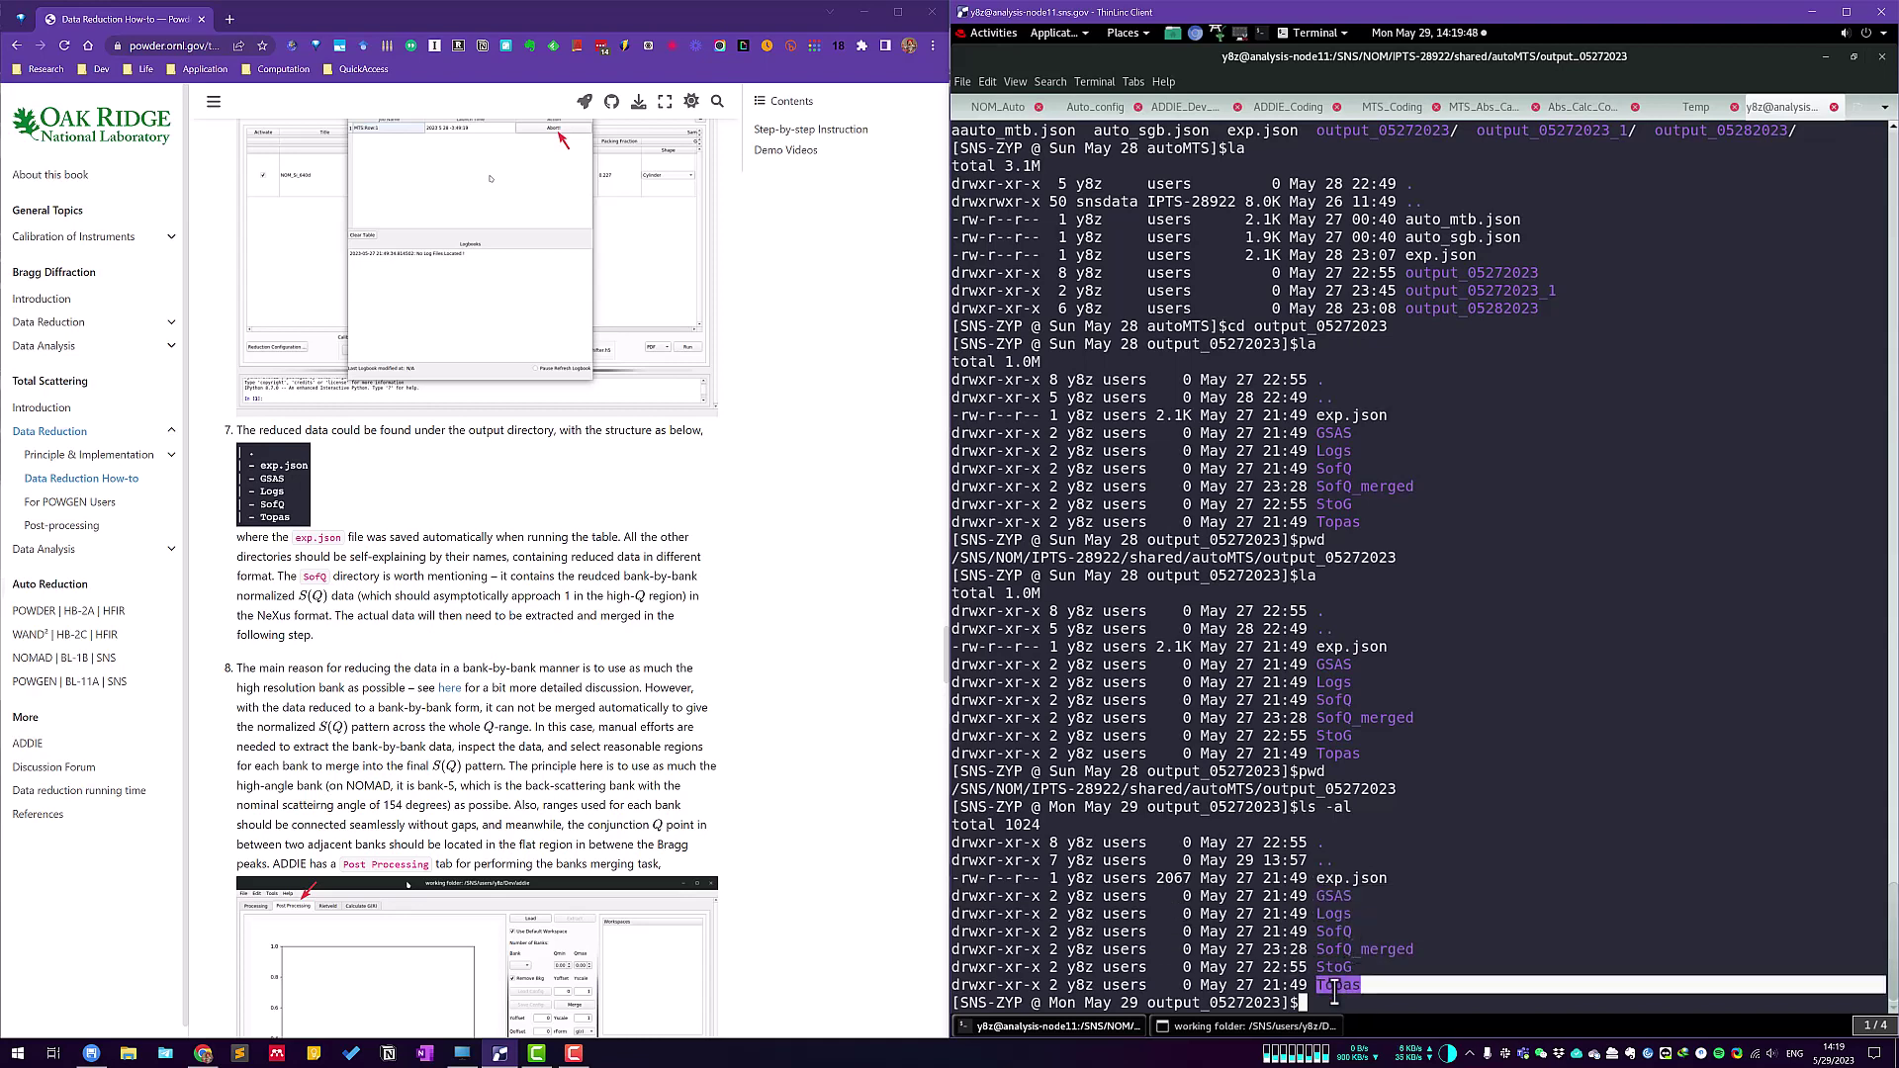
left_click(1349, 925)
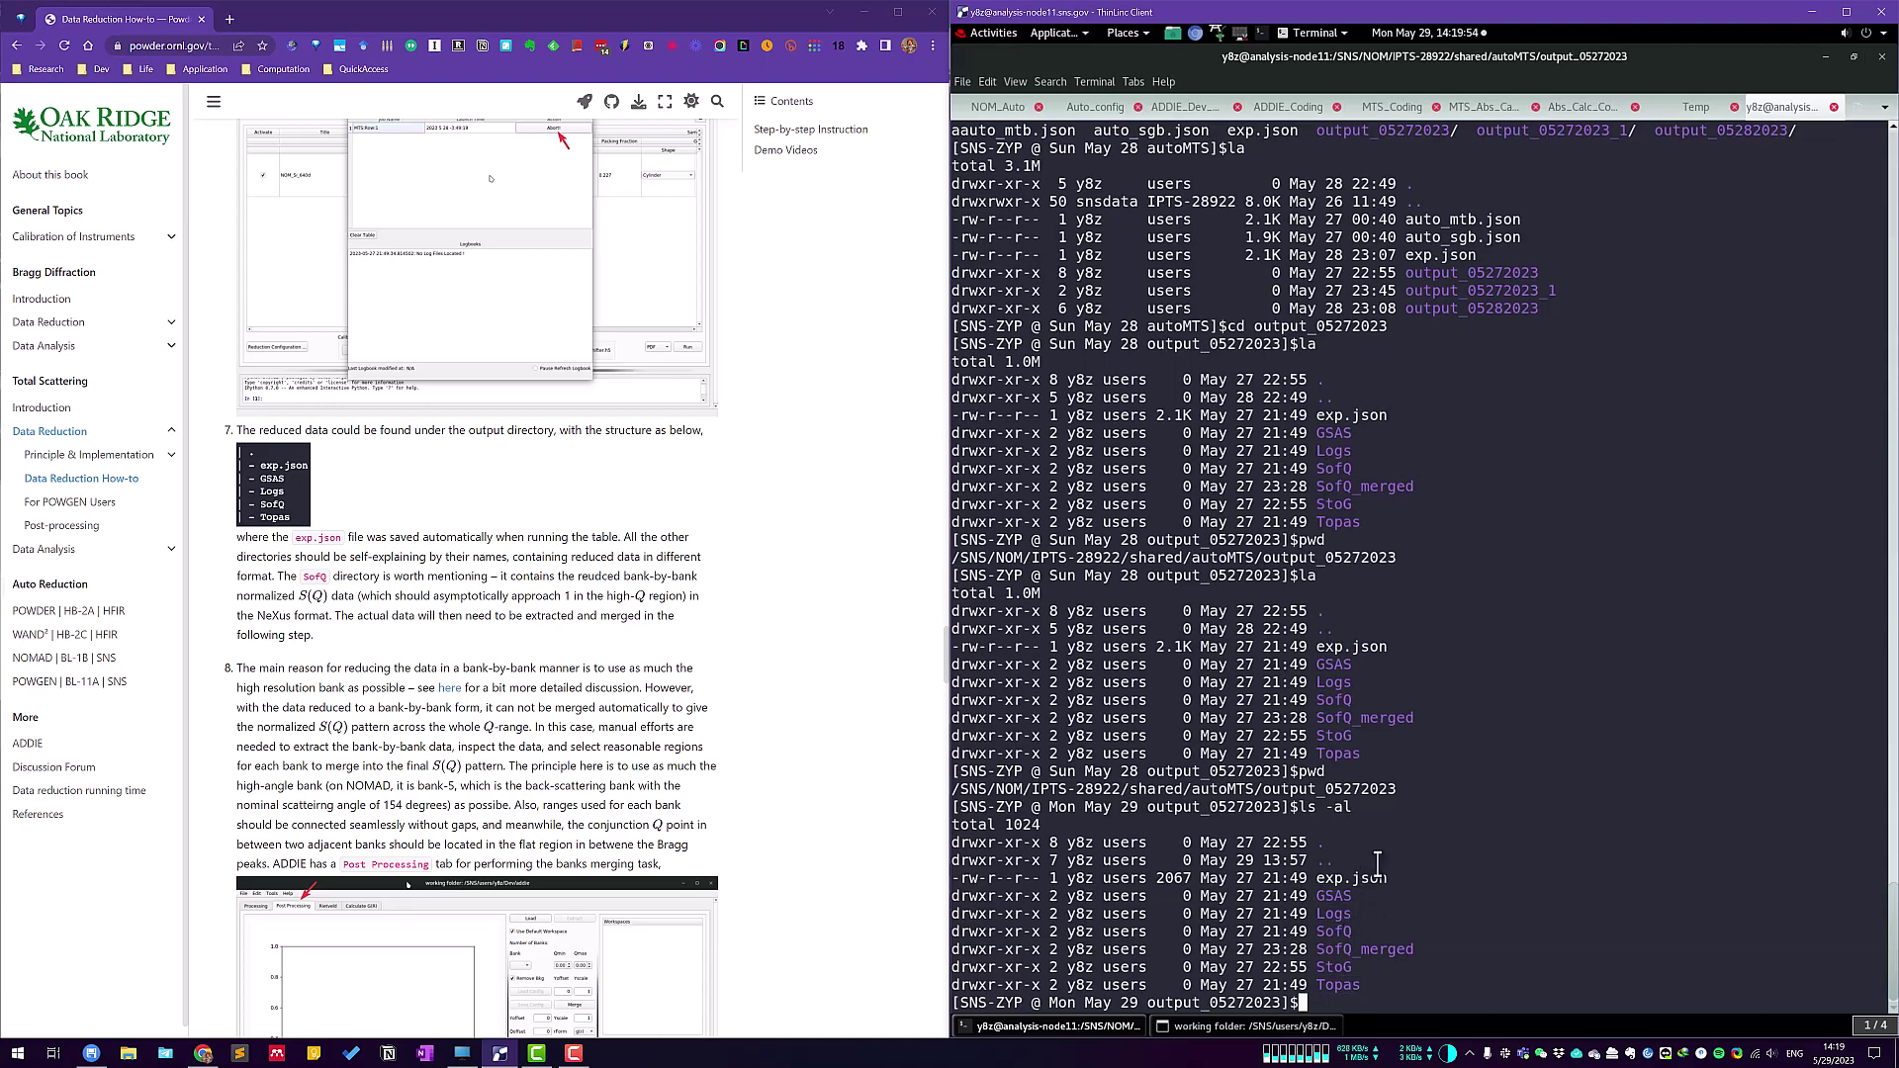
double_click(1333, 896)
double_click(1333, 931)
double_click(1337, 984)
double_click(1334, 913)
left_click(1359, 890)
Switch to ADDIE, read the guide's step 8 on merging banks, and open the Post Processing view.
left_click(1248, 1025)
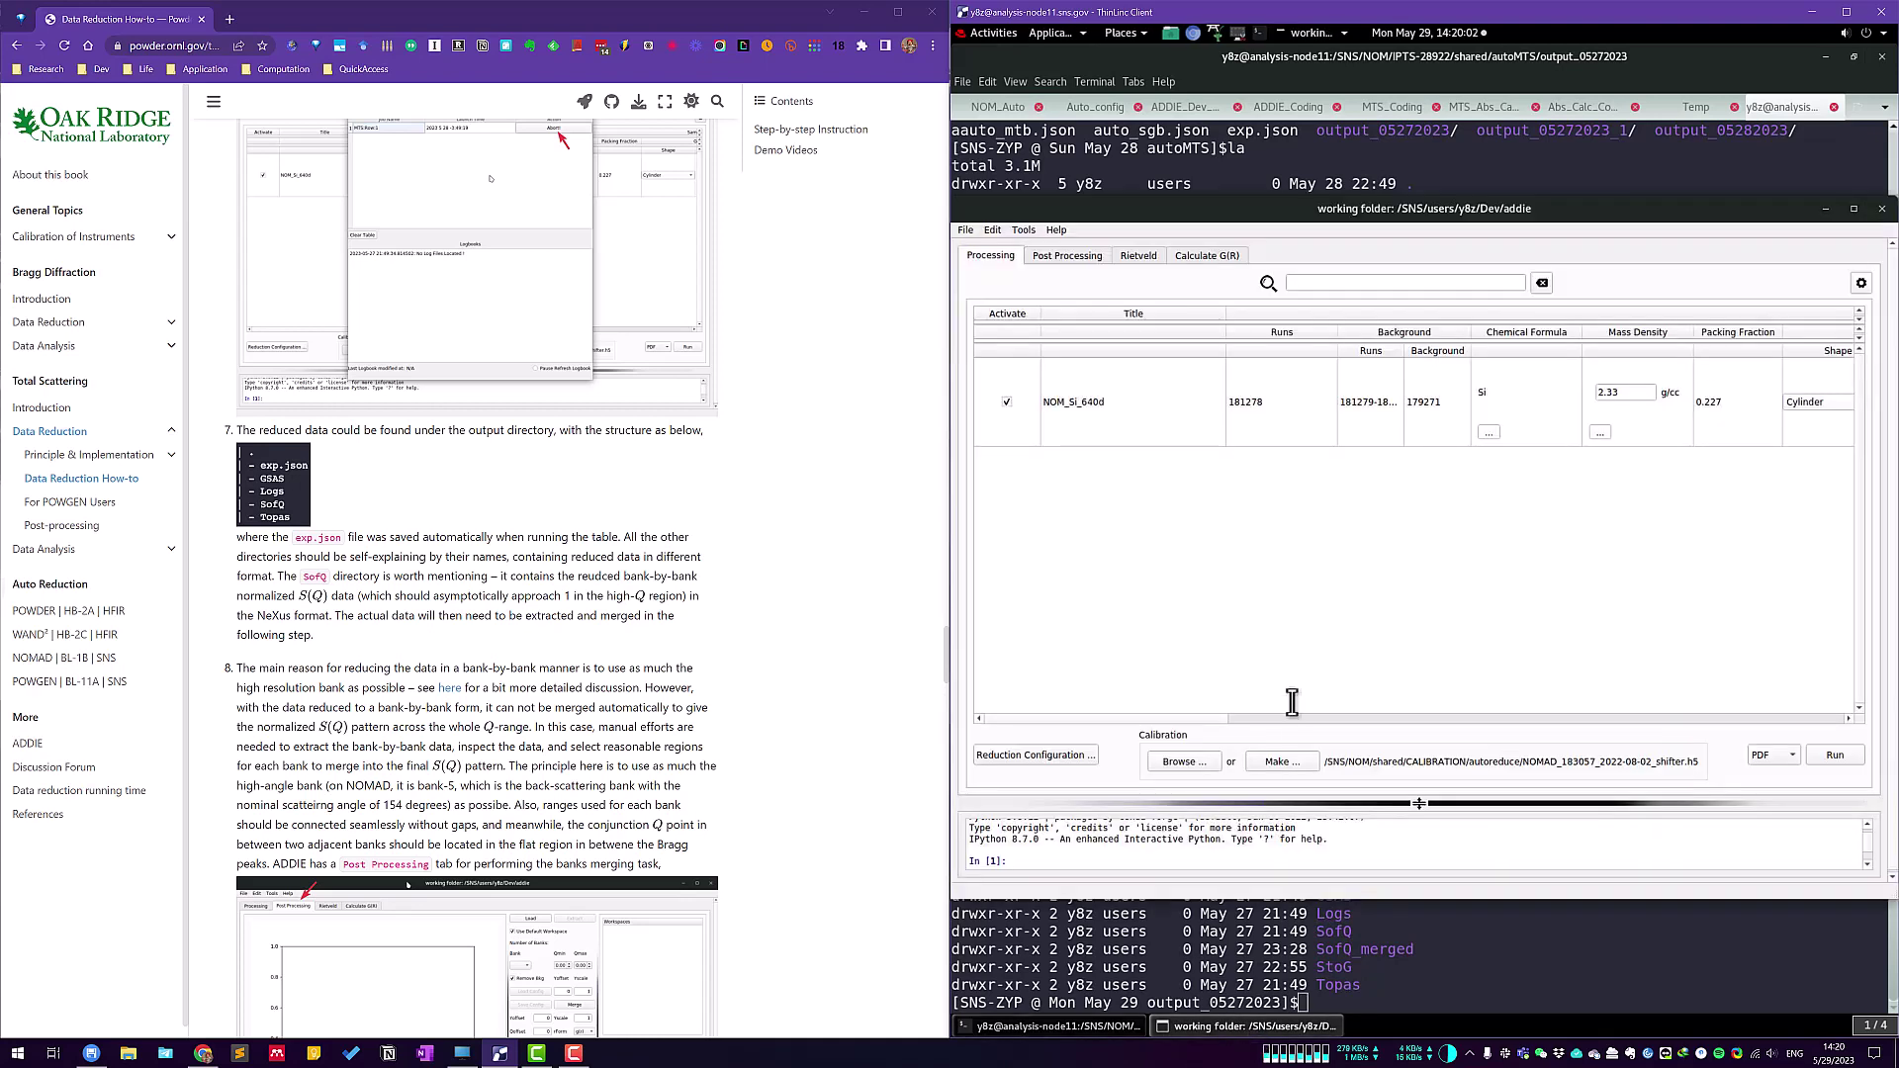
scroll(474, 613, "down", 3)
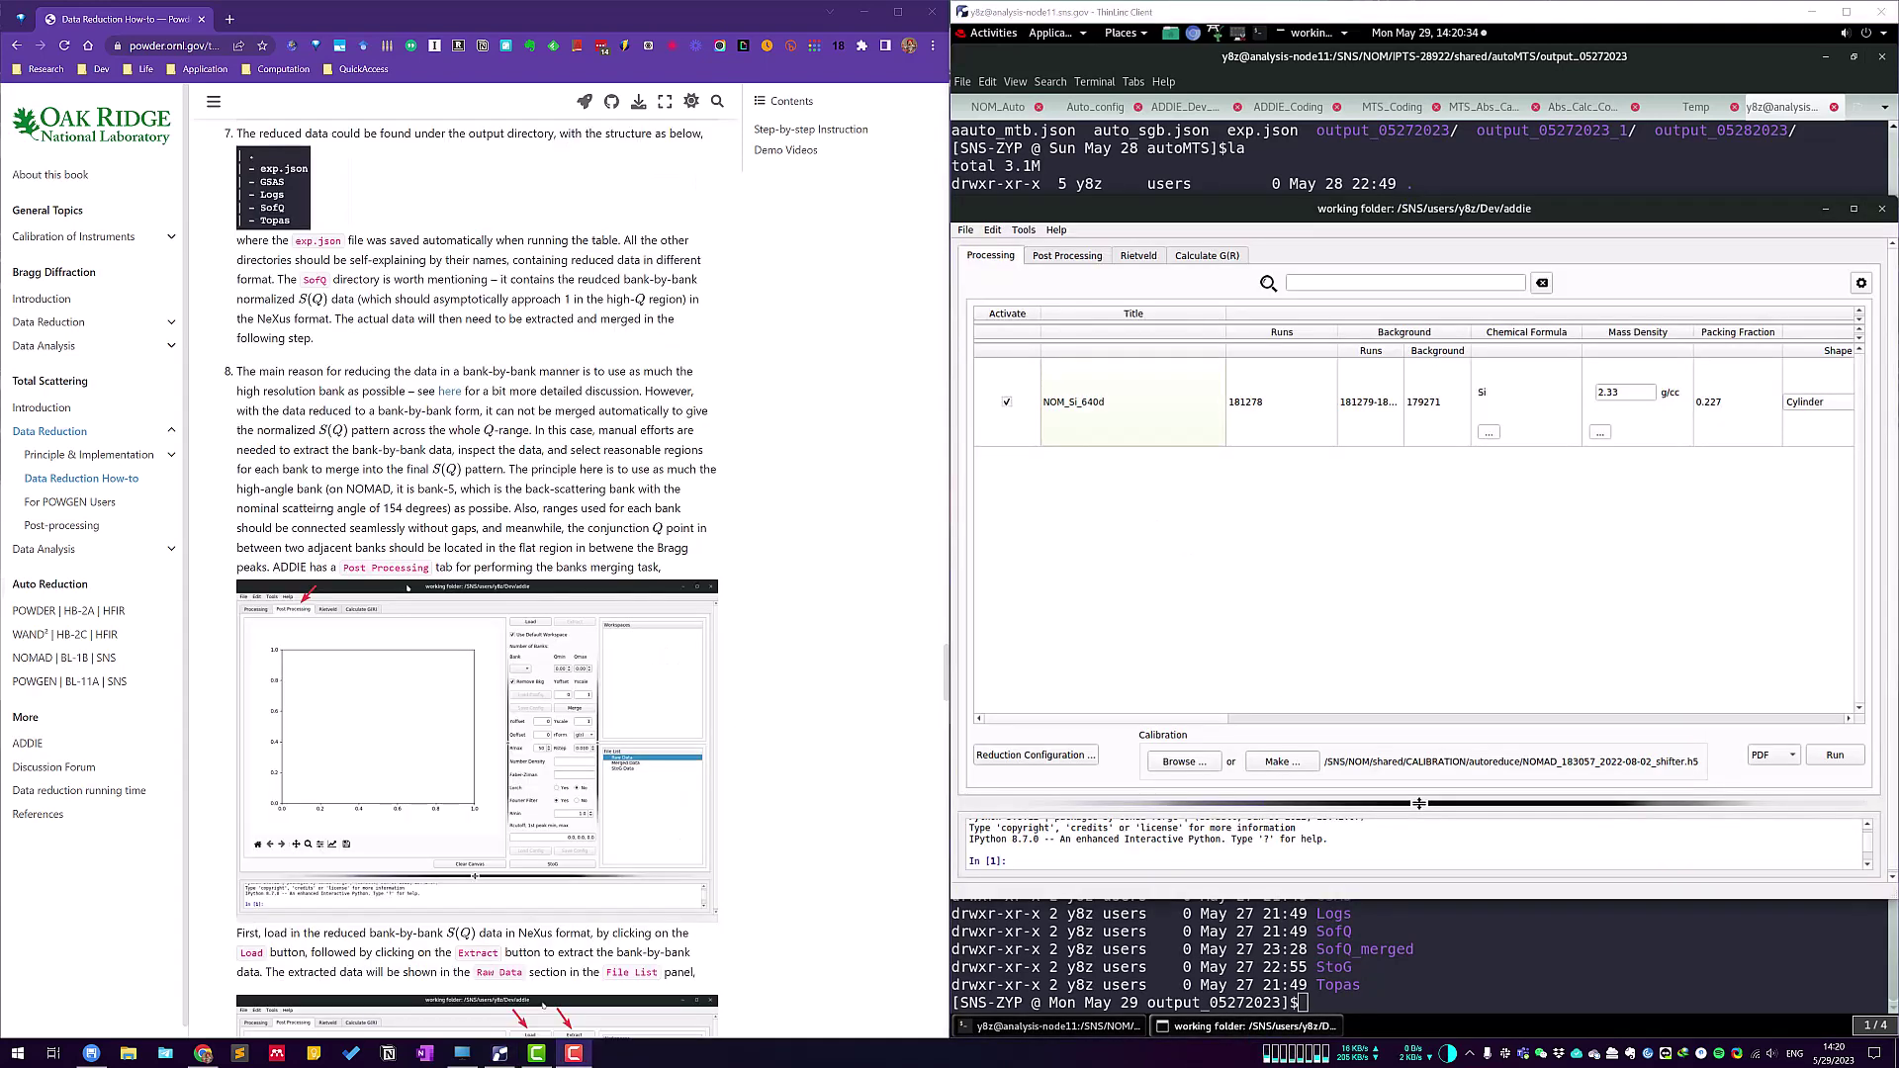
left_click(1337, 542)
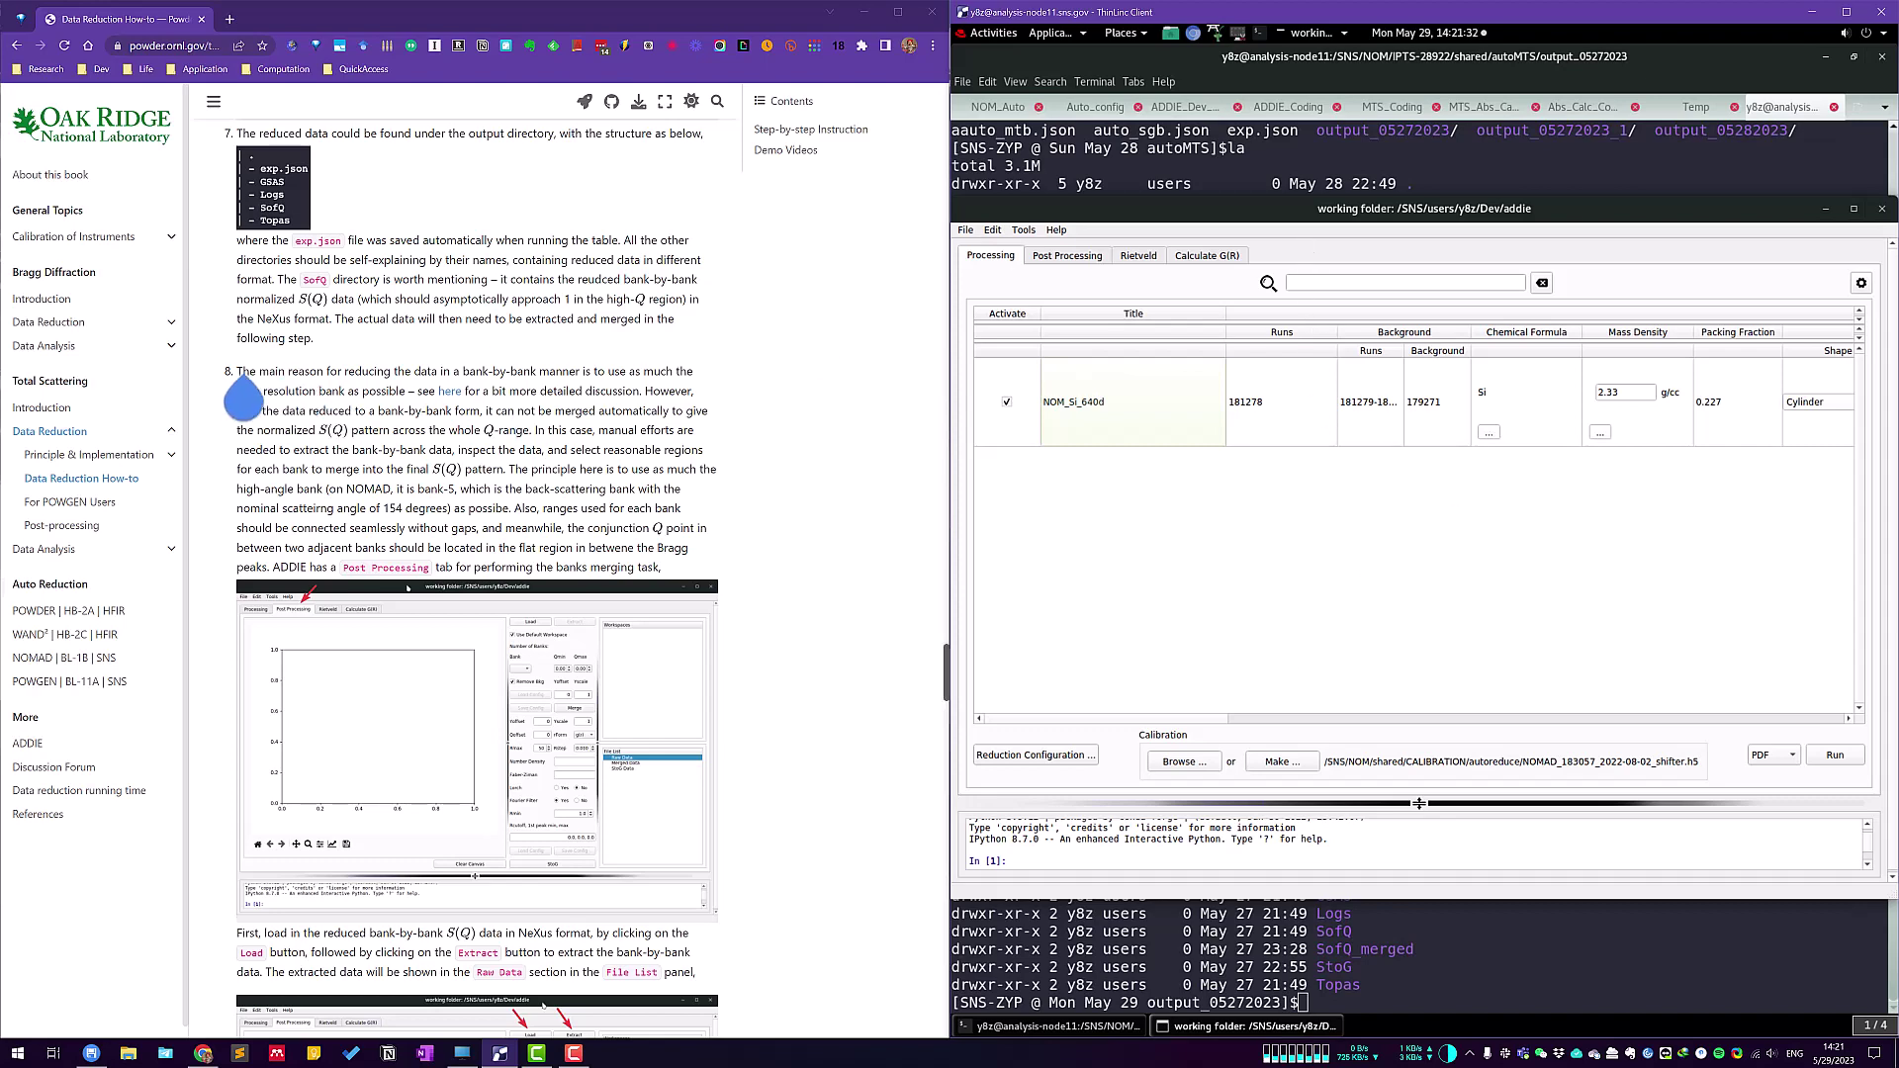
left_click(1083, 259)
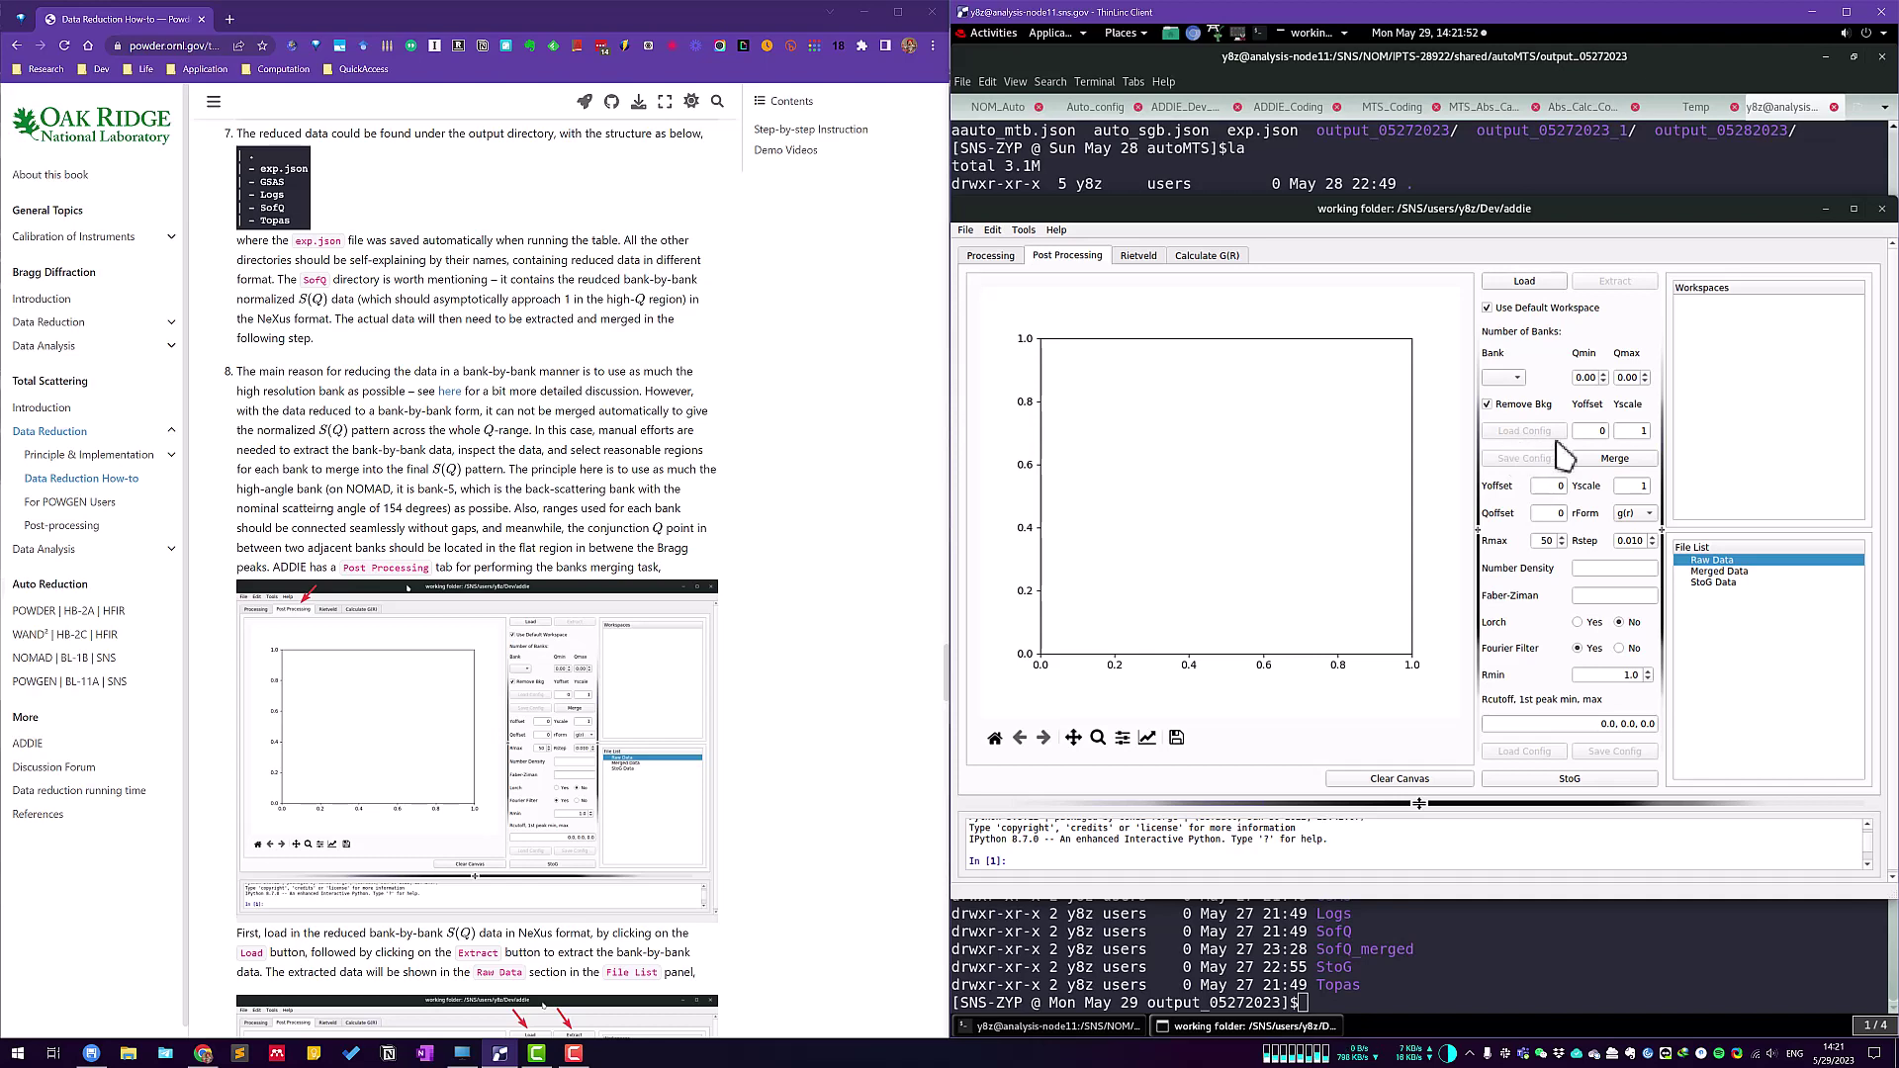
scroll(786, 564, "down", 4)
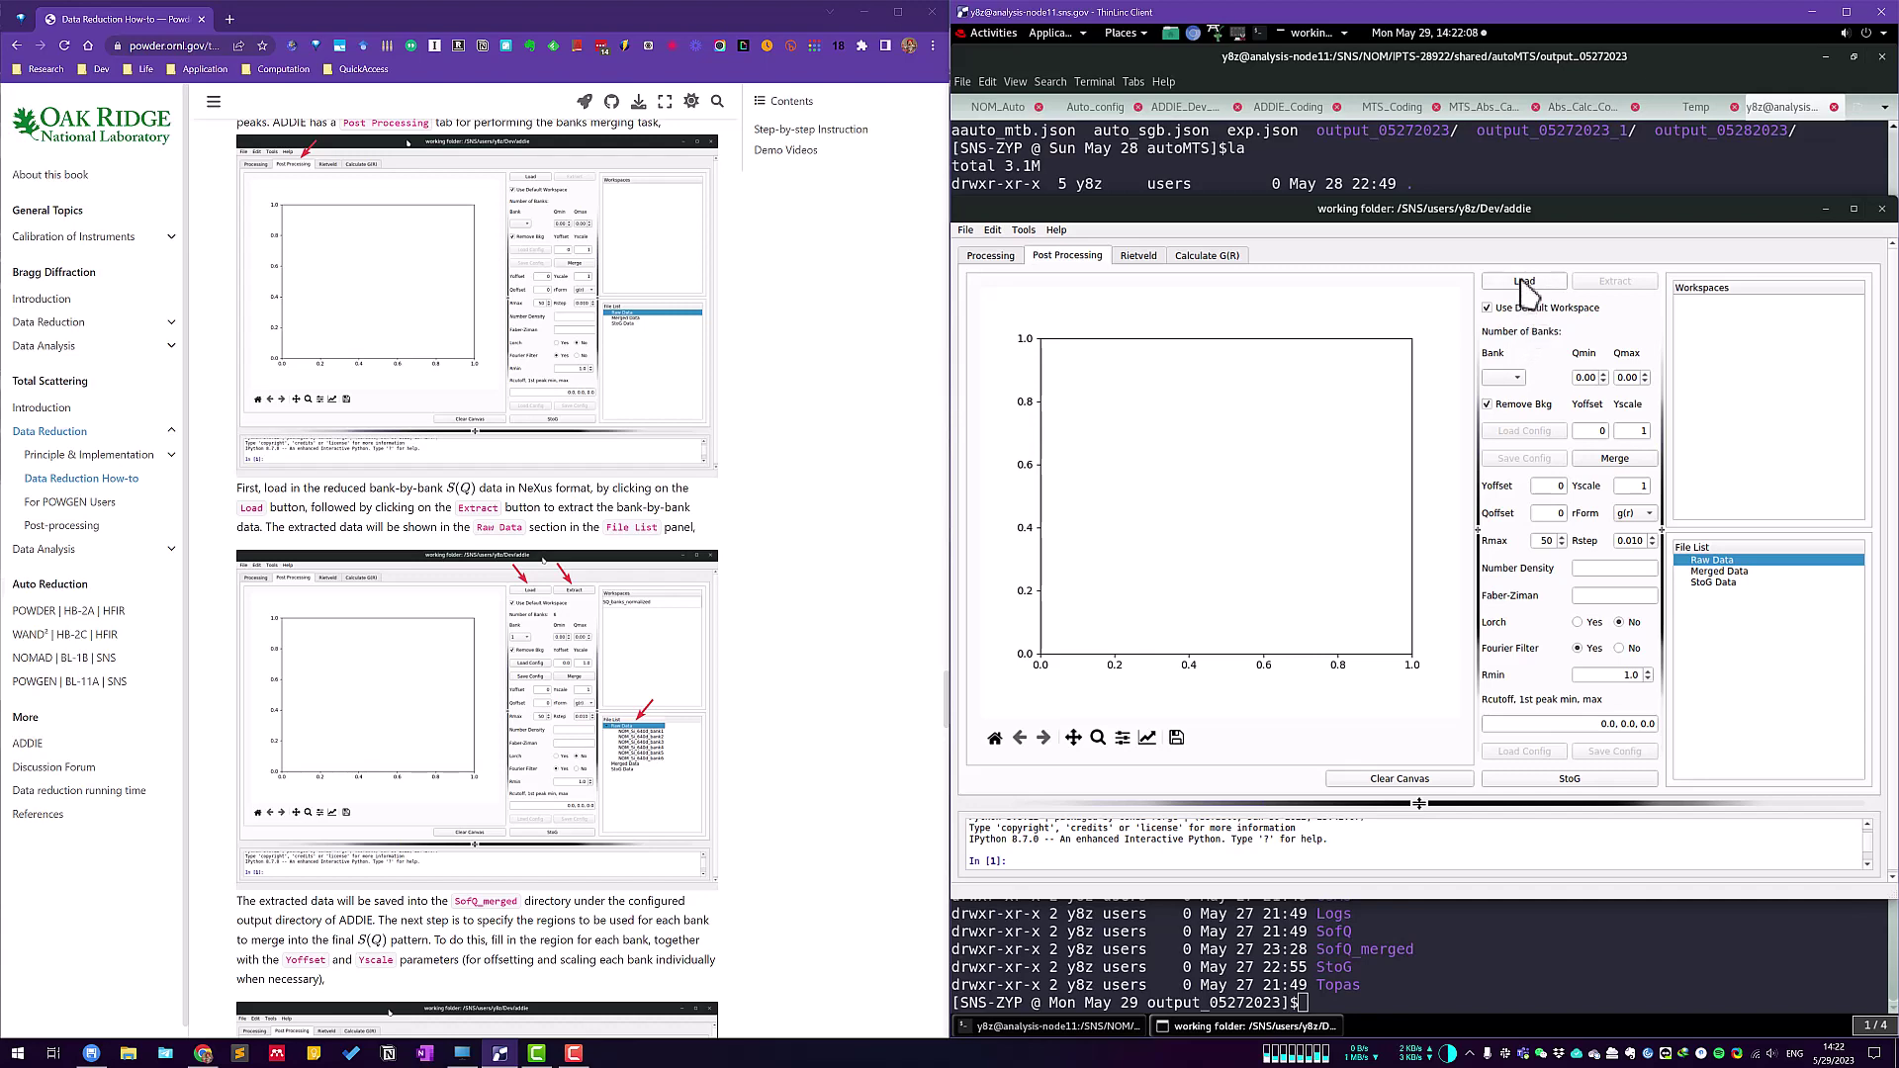
Load NOM_Si_640d.nxs from the SofQ folder of output_05292023, extract its bank data and expand the Raw Data entries.
left_click(1524, 282)
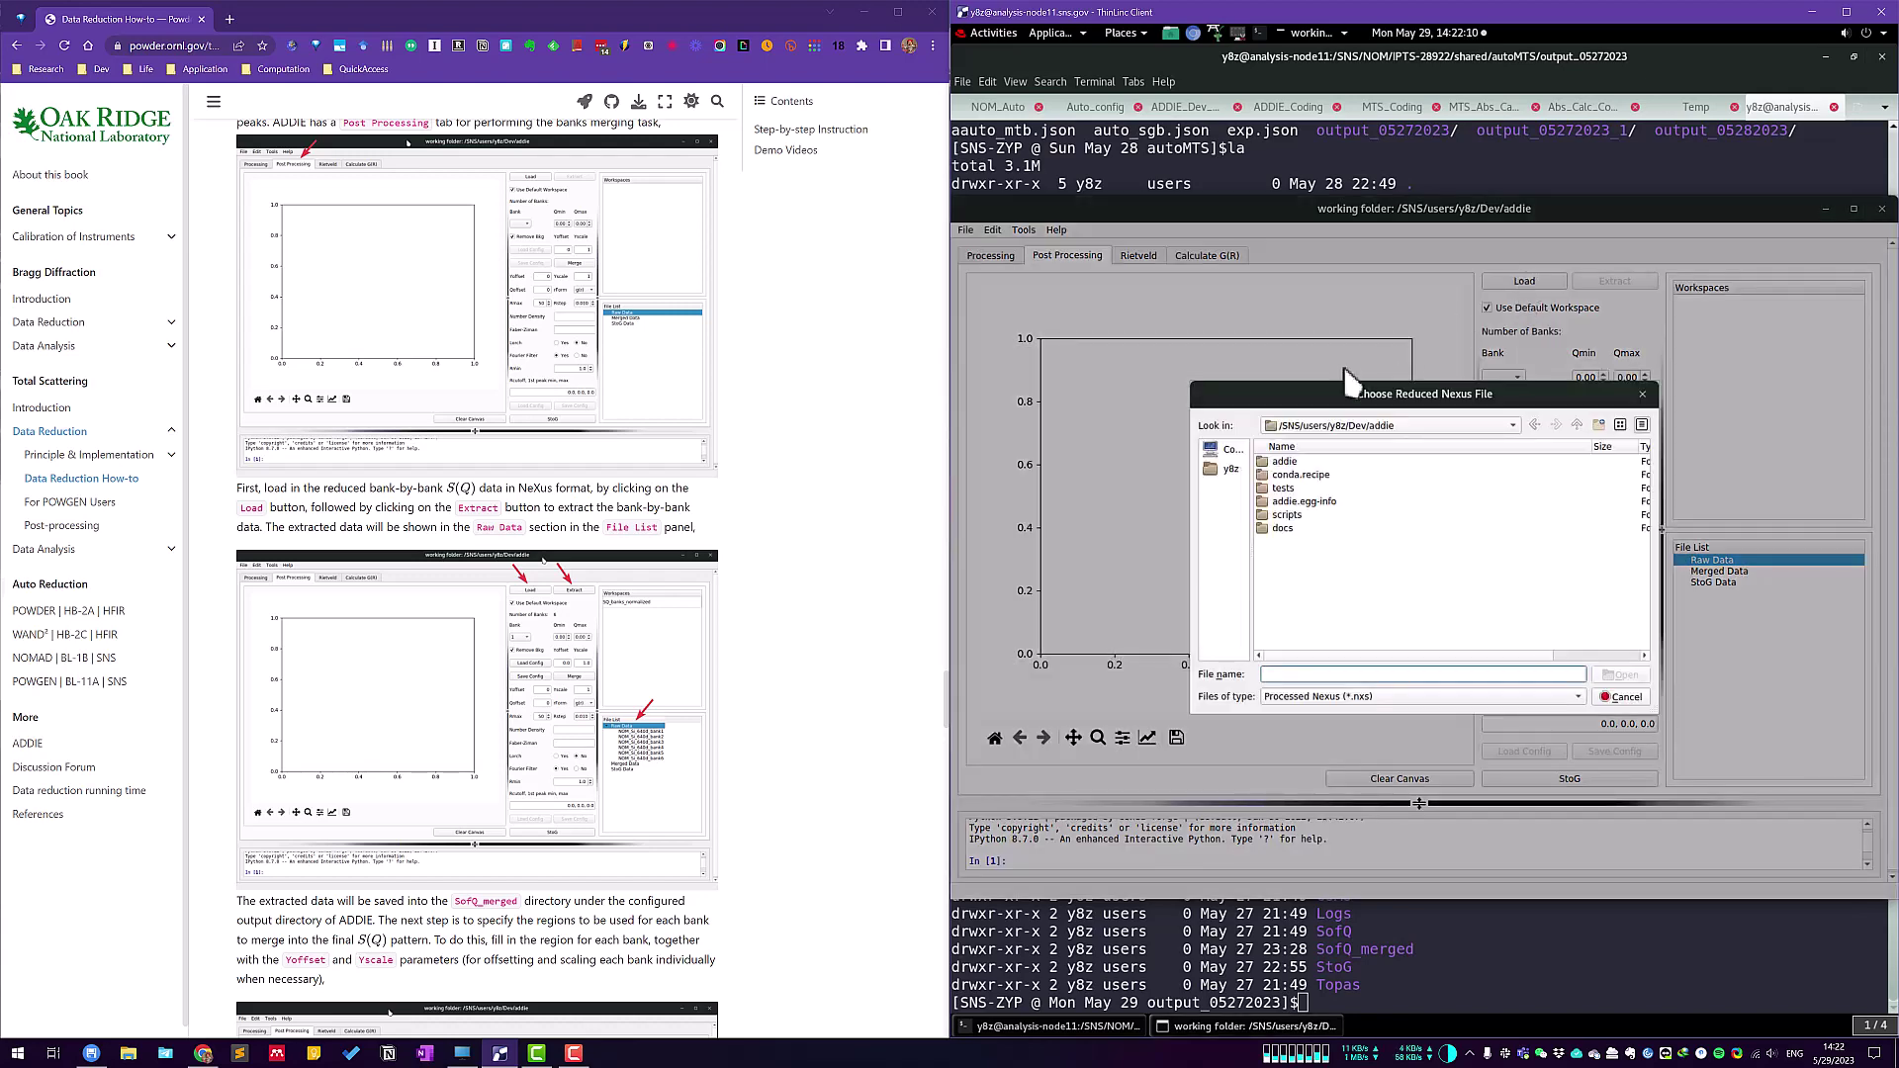
left_click(1443, 435)
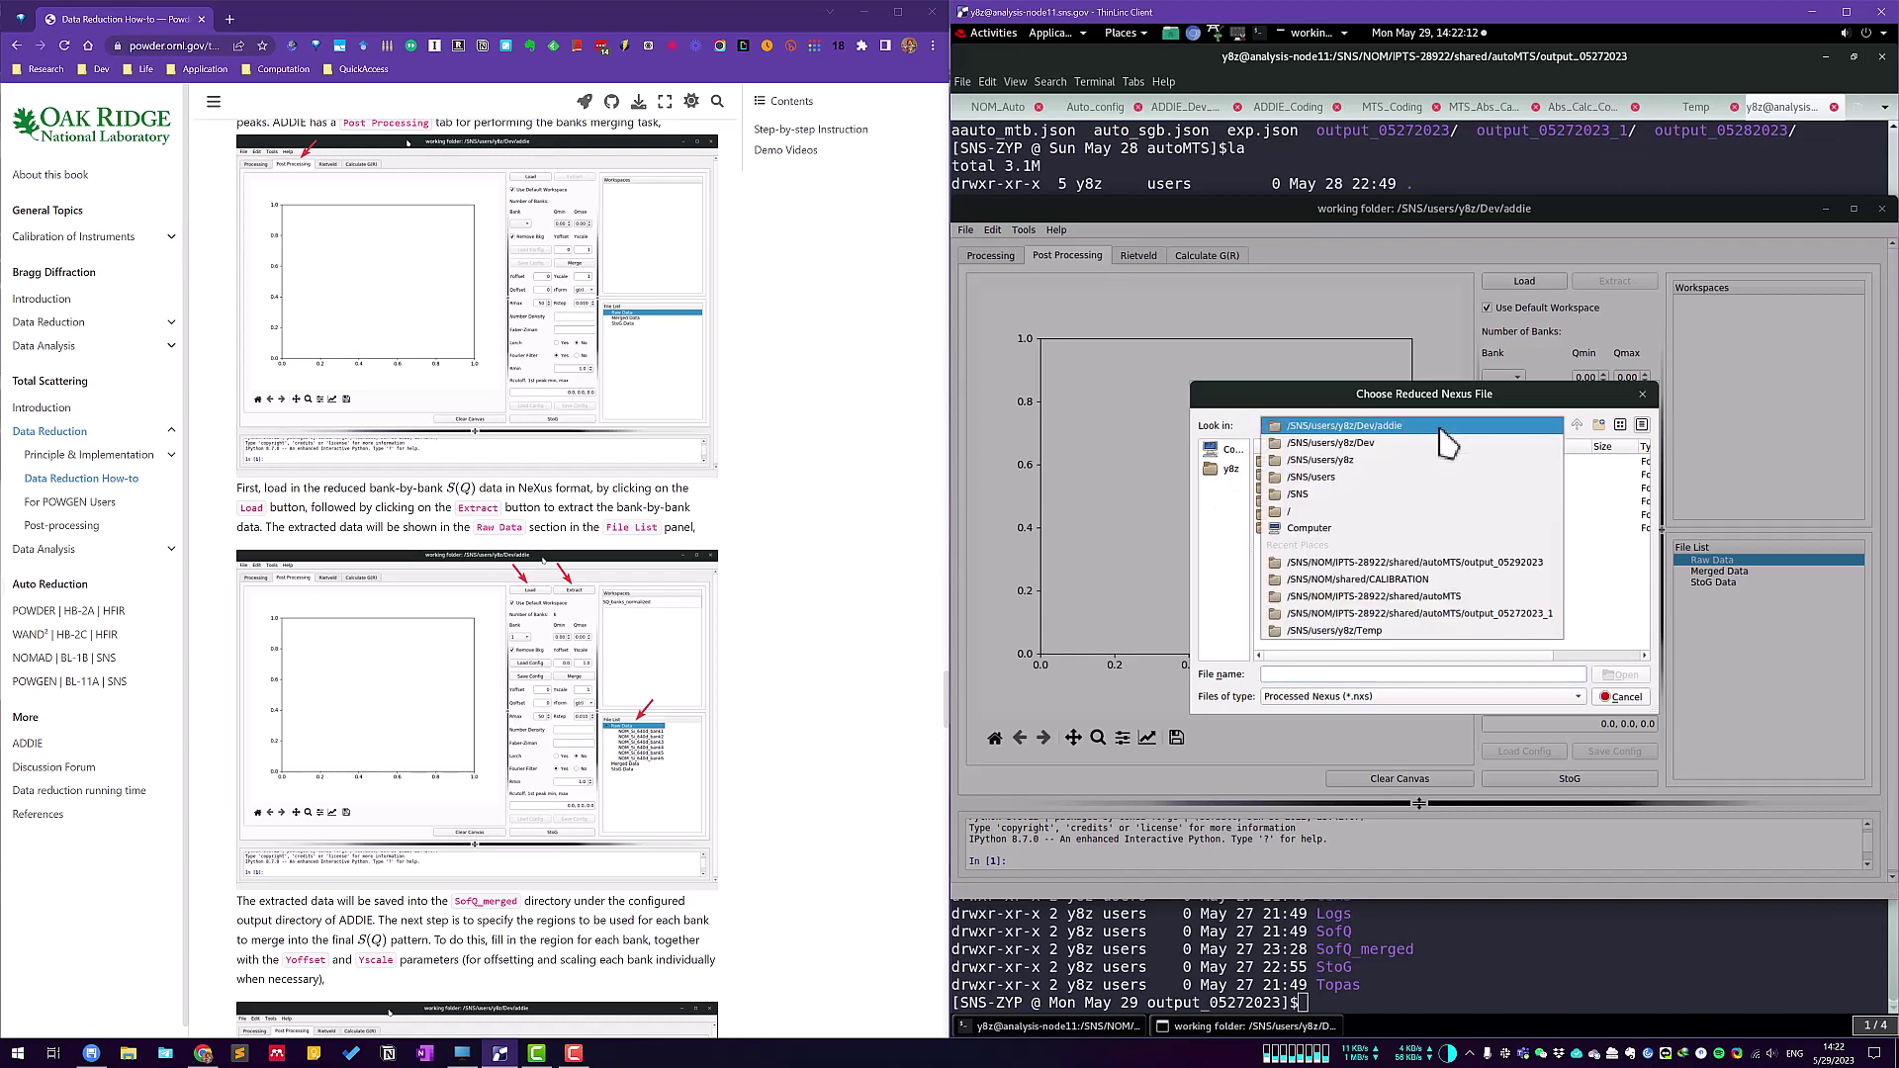
left_click(1504, 565)
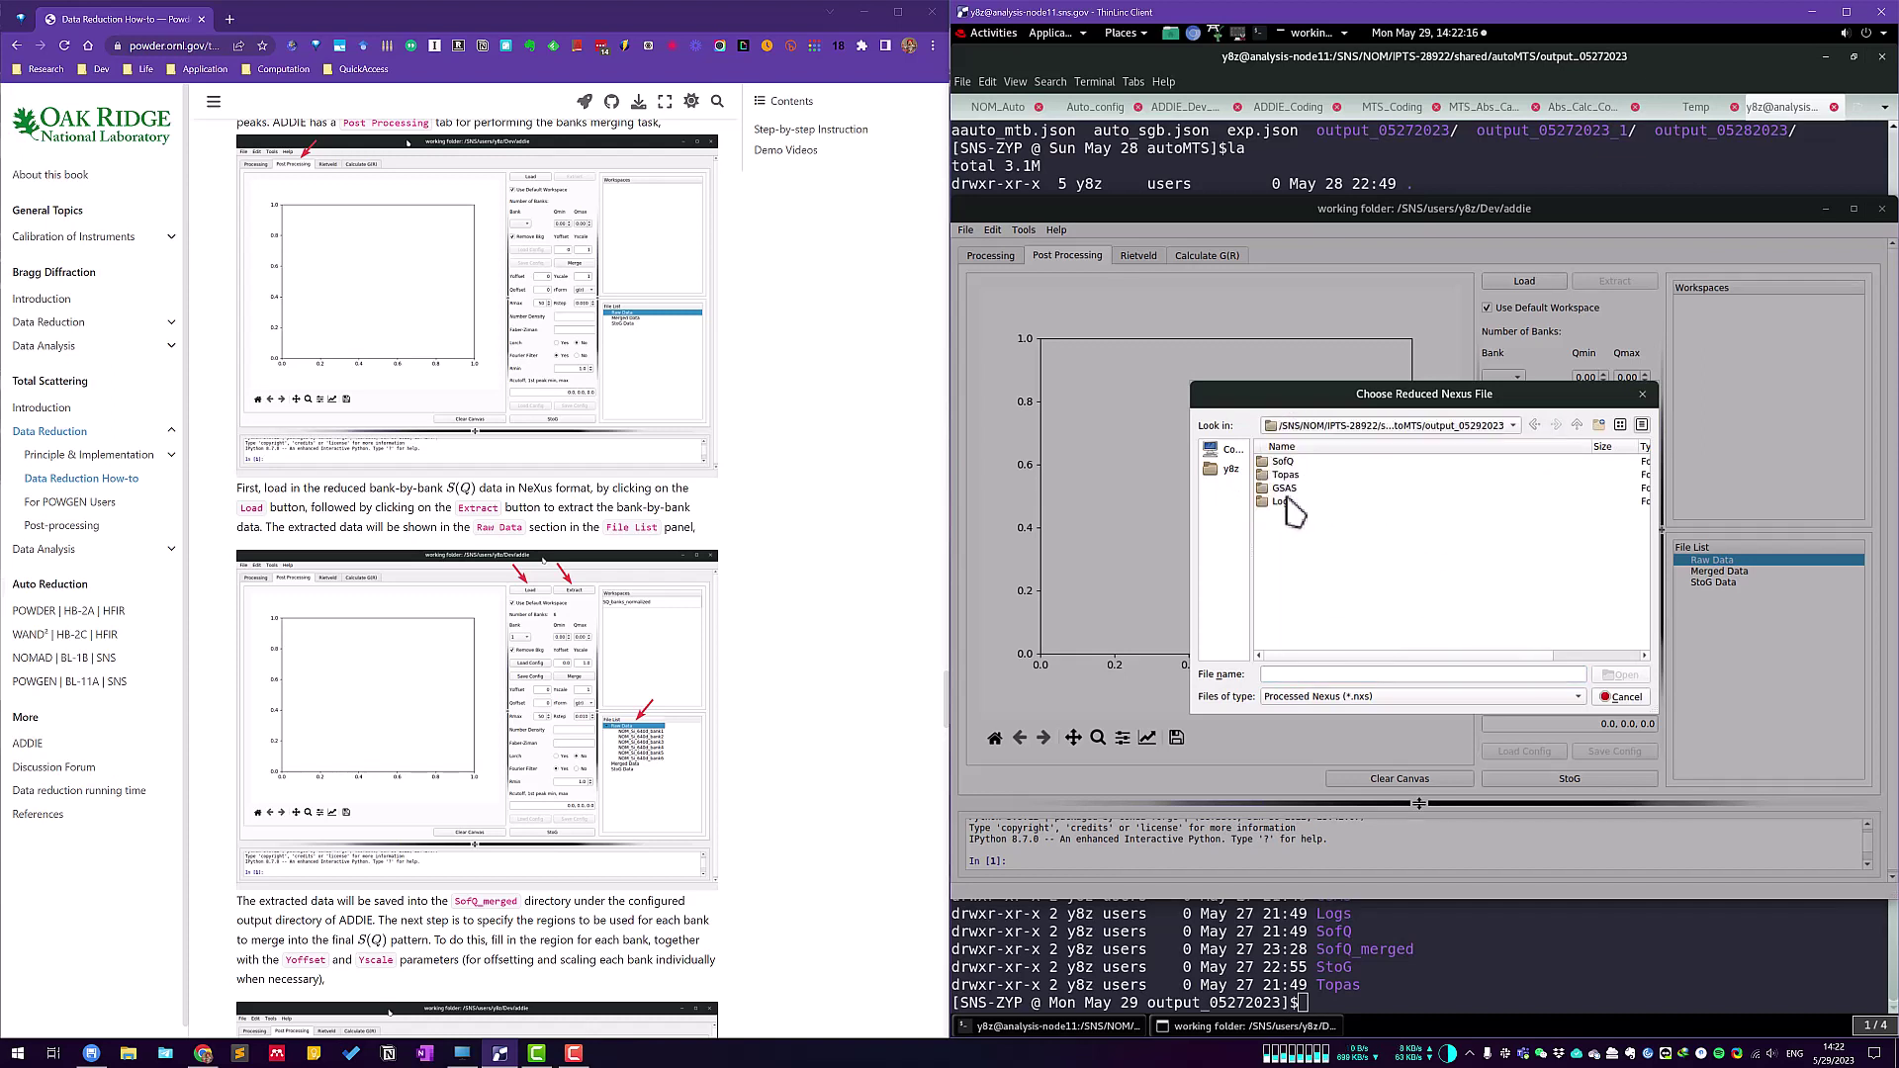
double_click(1283, 462)
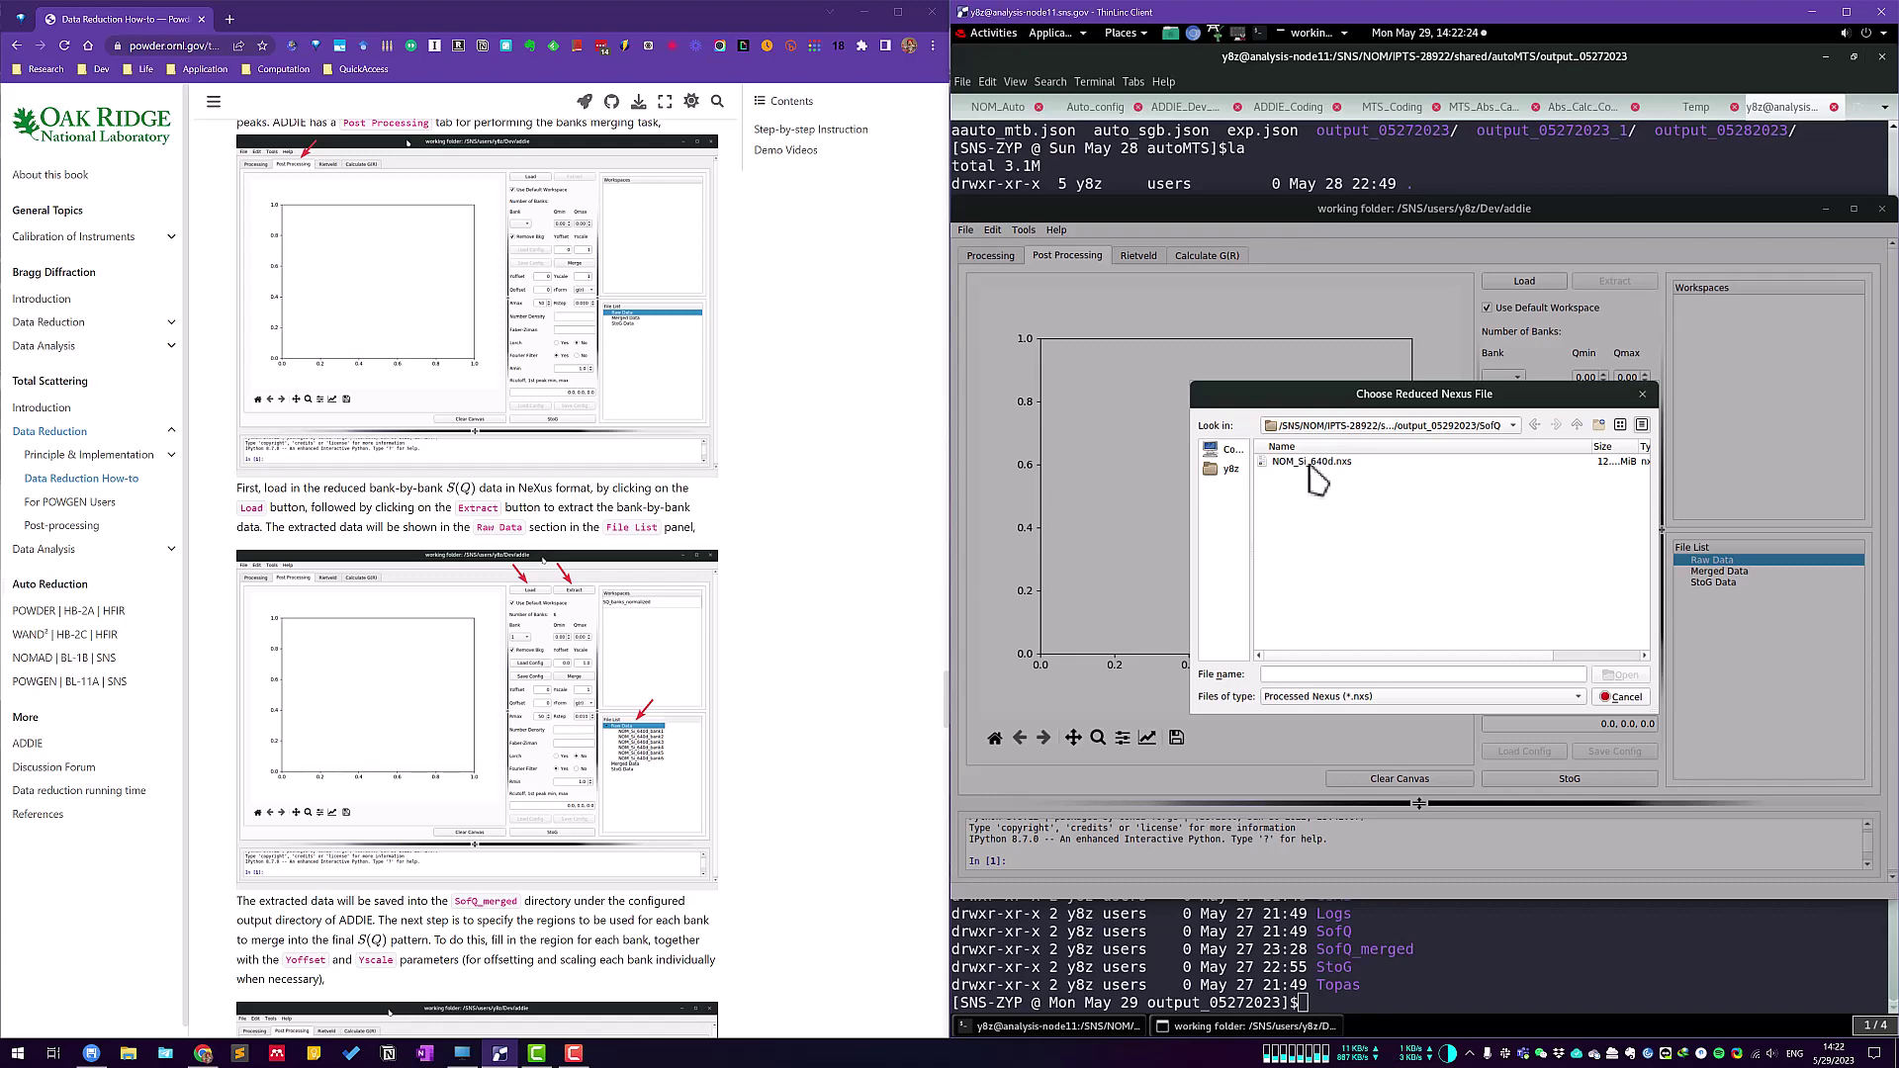
double_click(1309, 465)
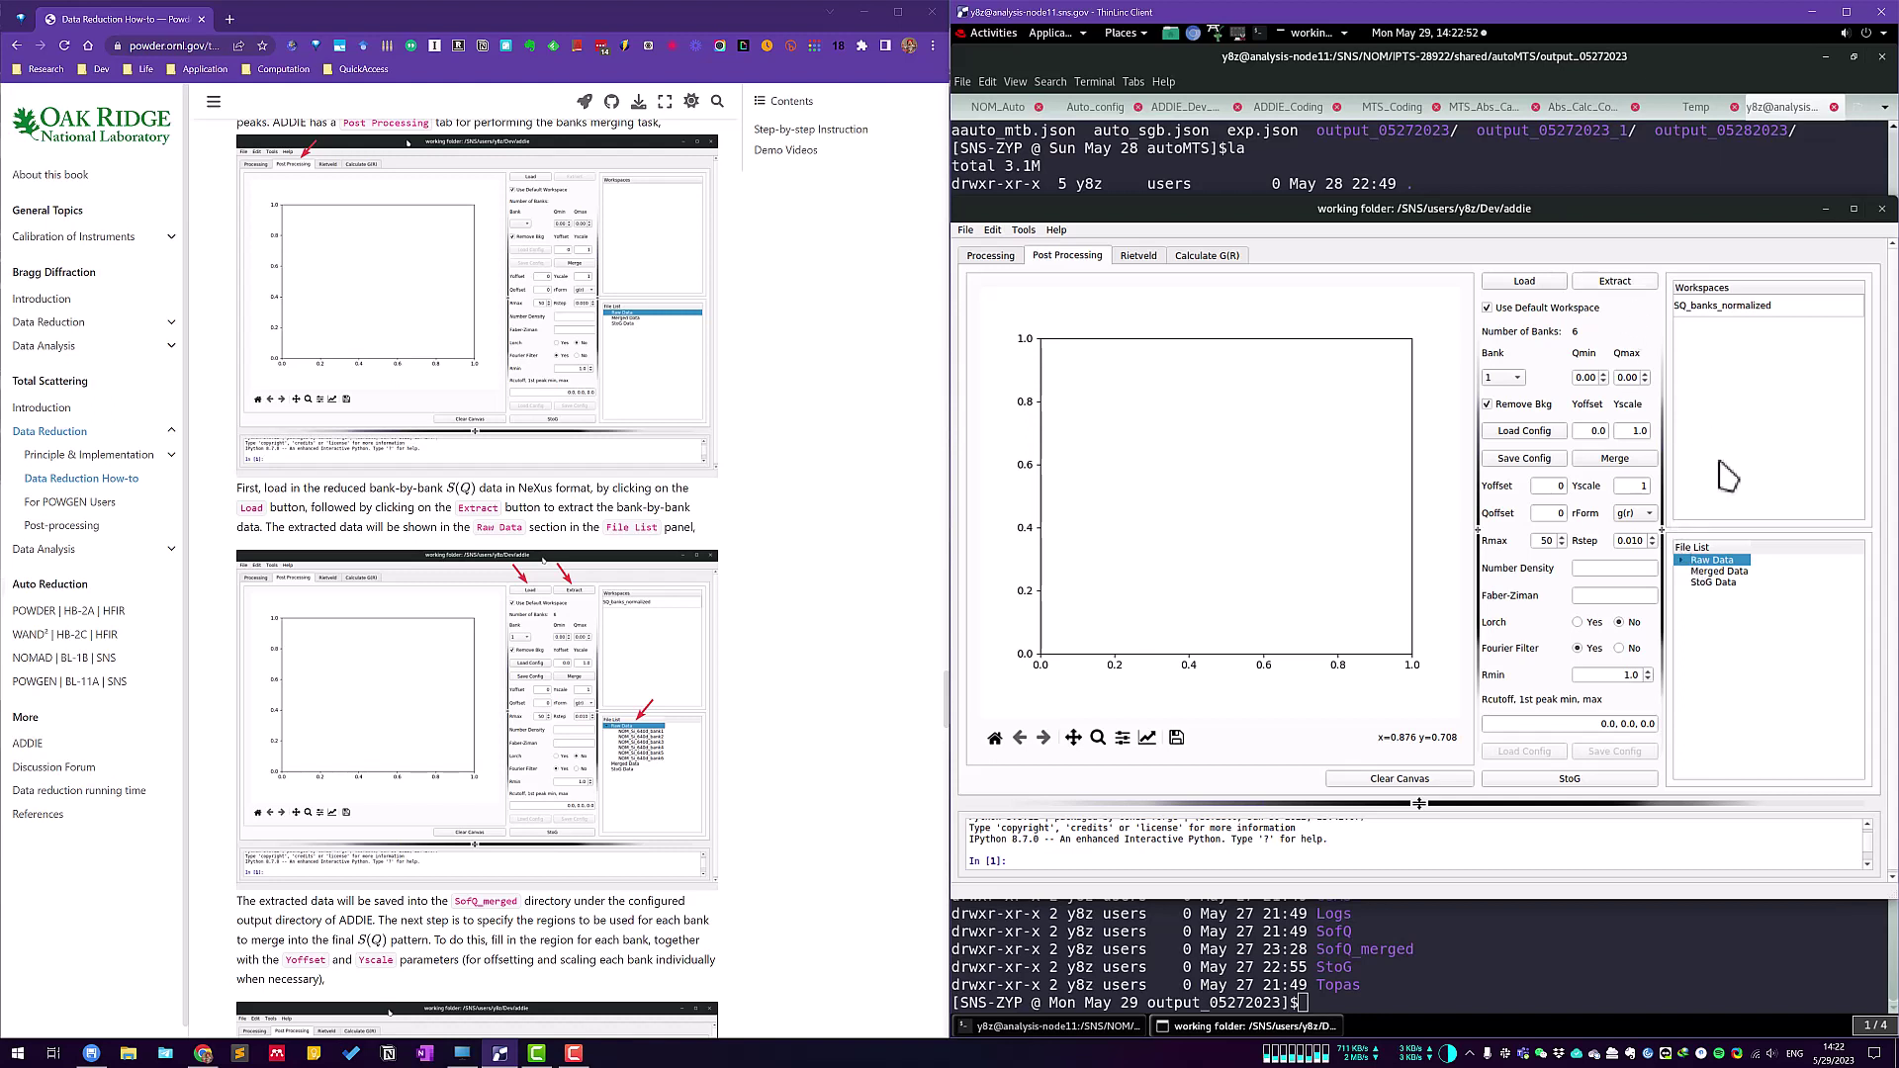
left_click(1679, 561)
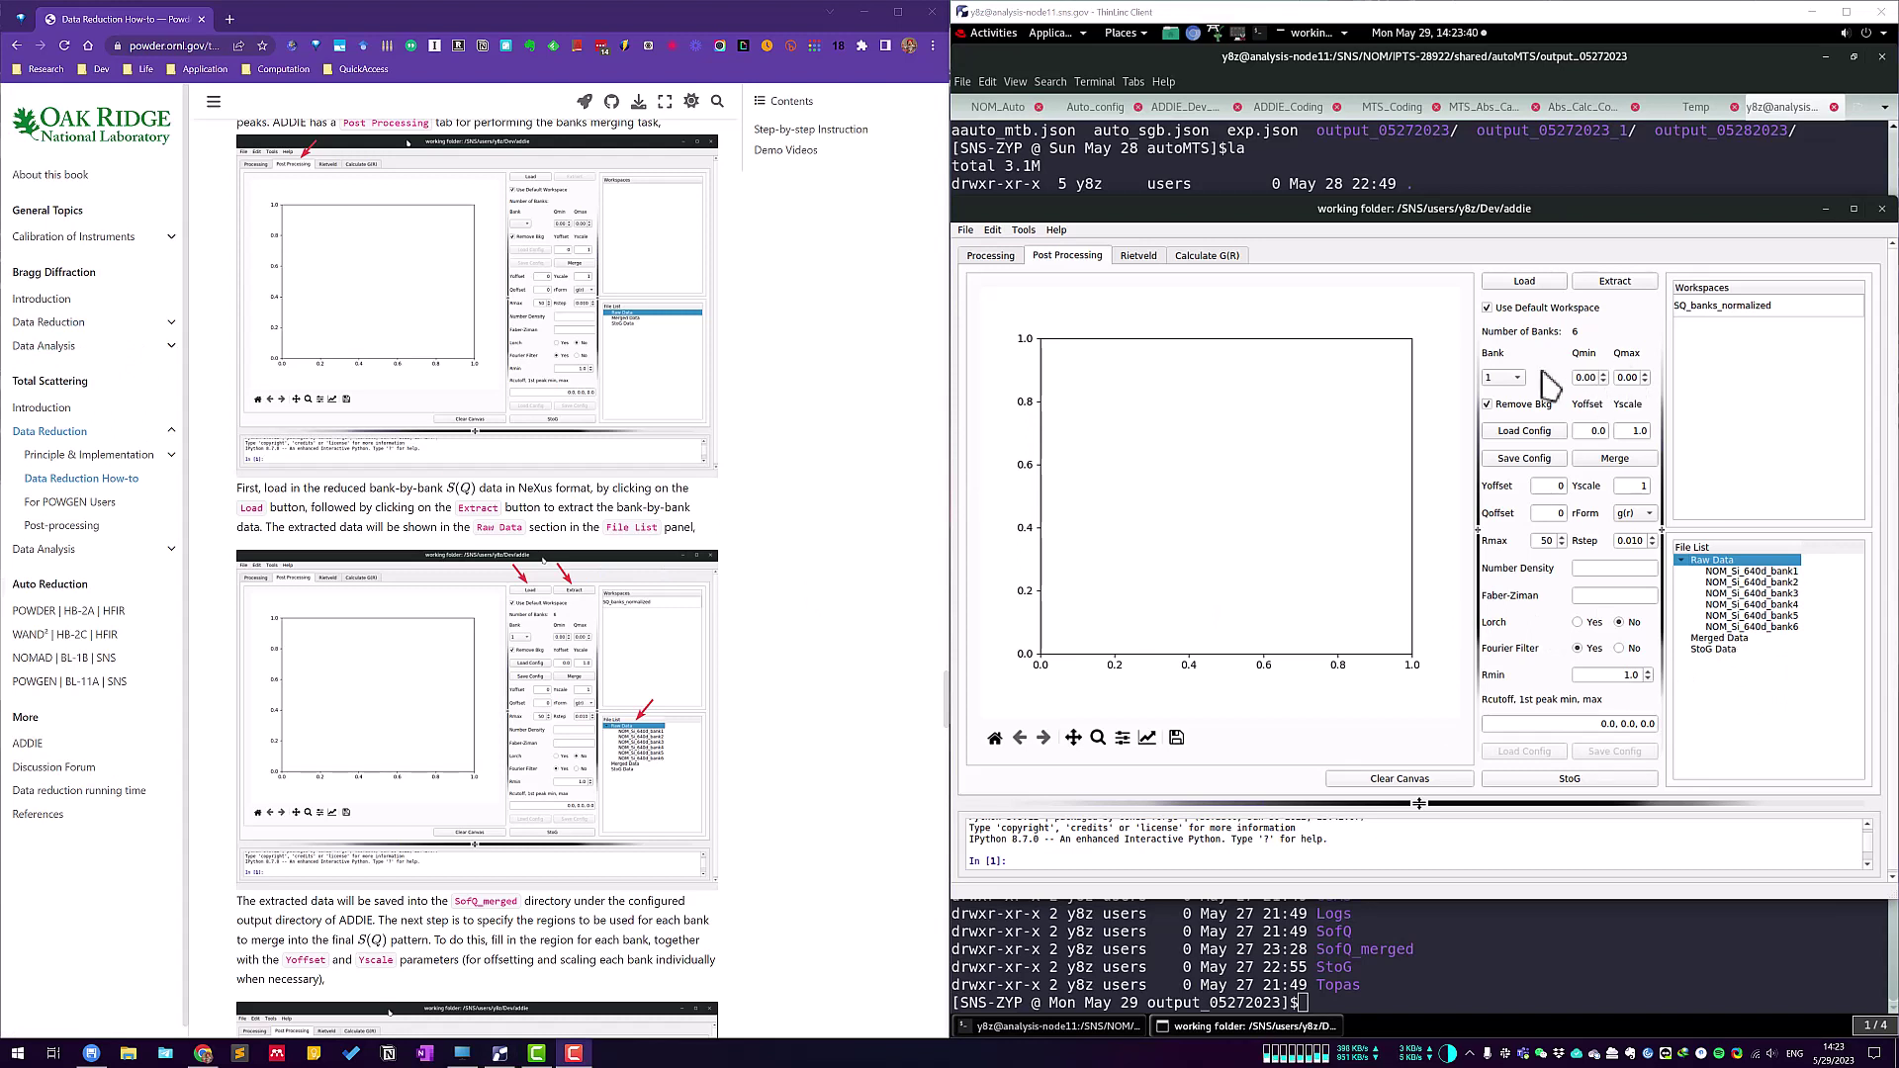
Check which banks can be chosen for the merge parameters, trying bank 2 and returning to bank 1.
left_click(1503, 381)
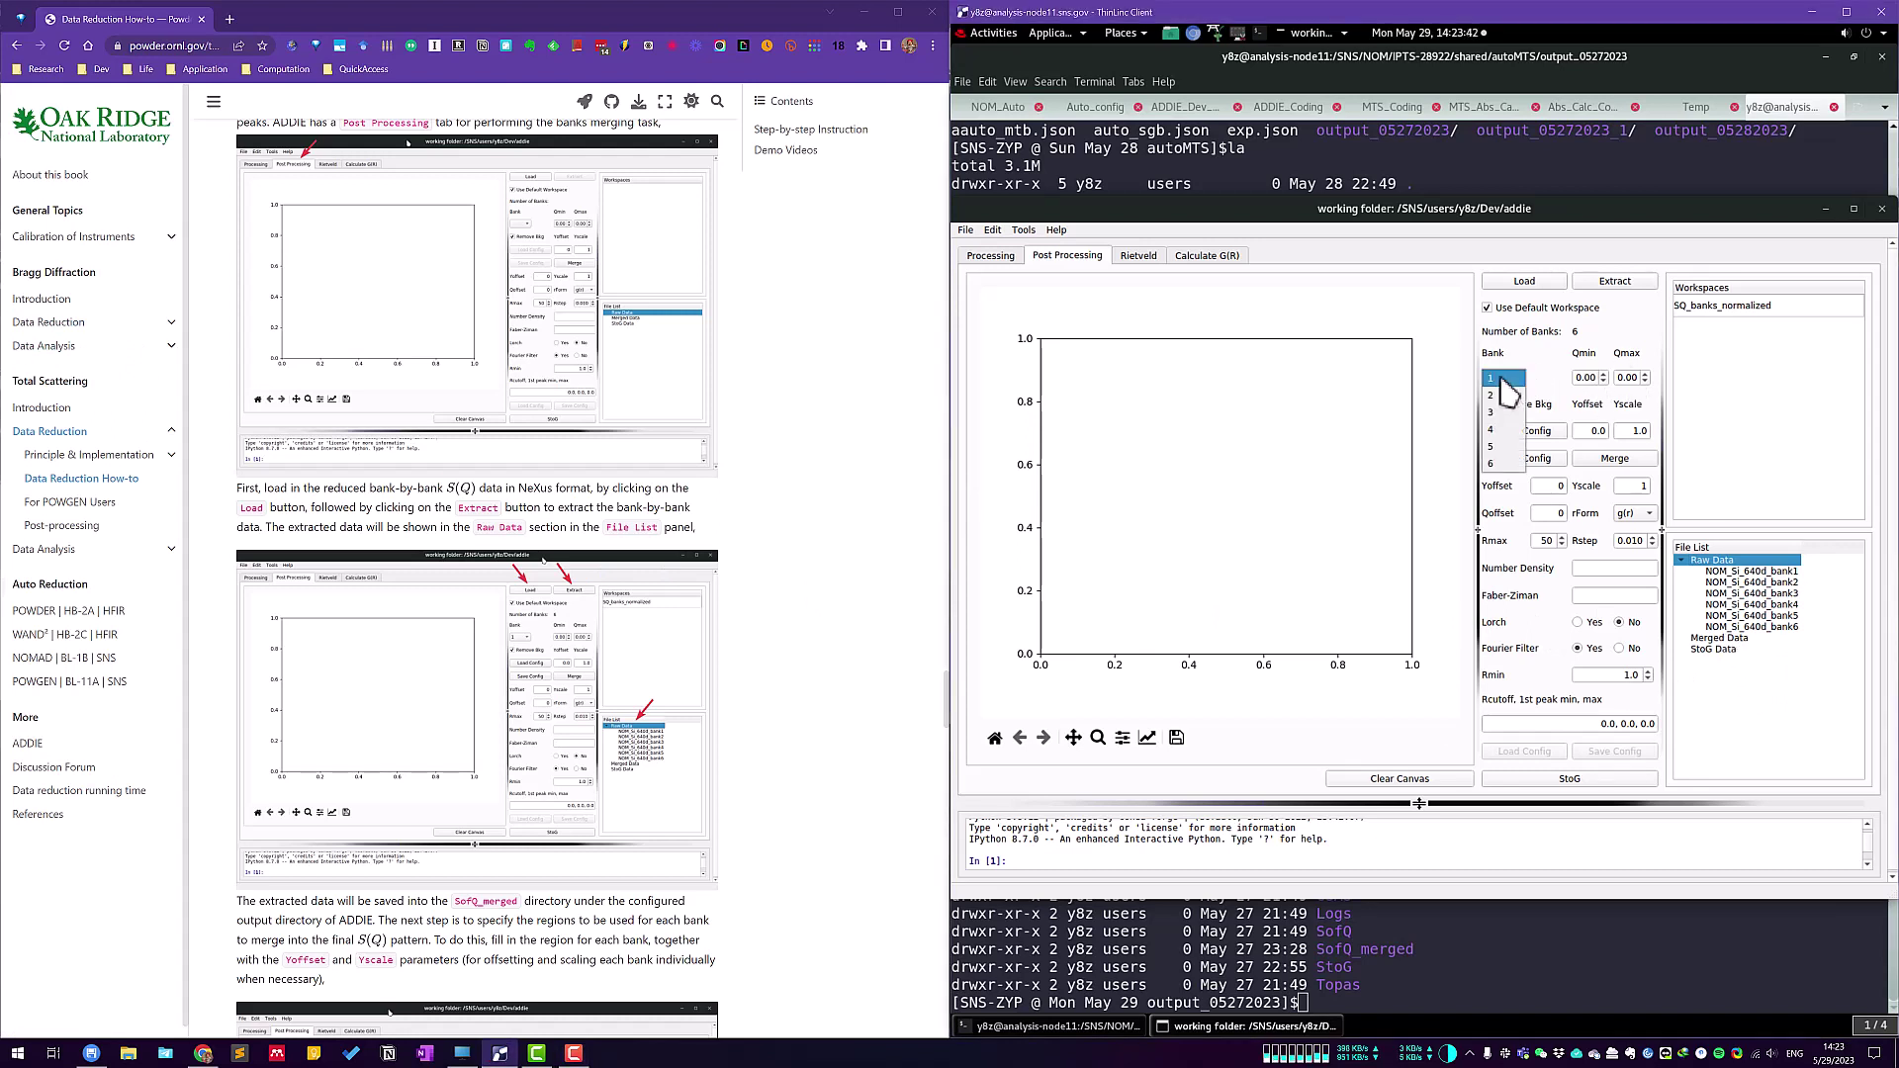
left_click(1505, 395)
left_click(1504, 387)
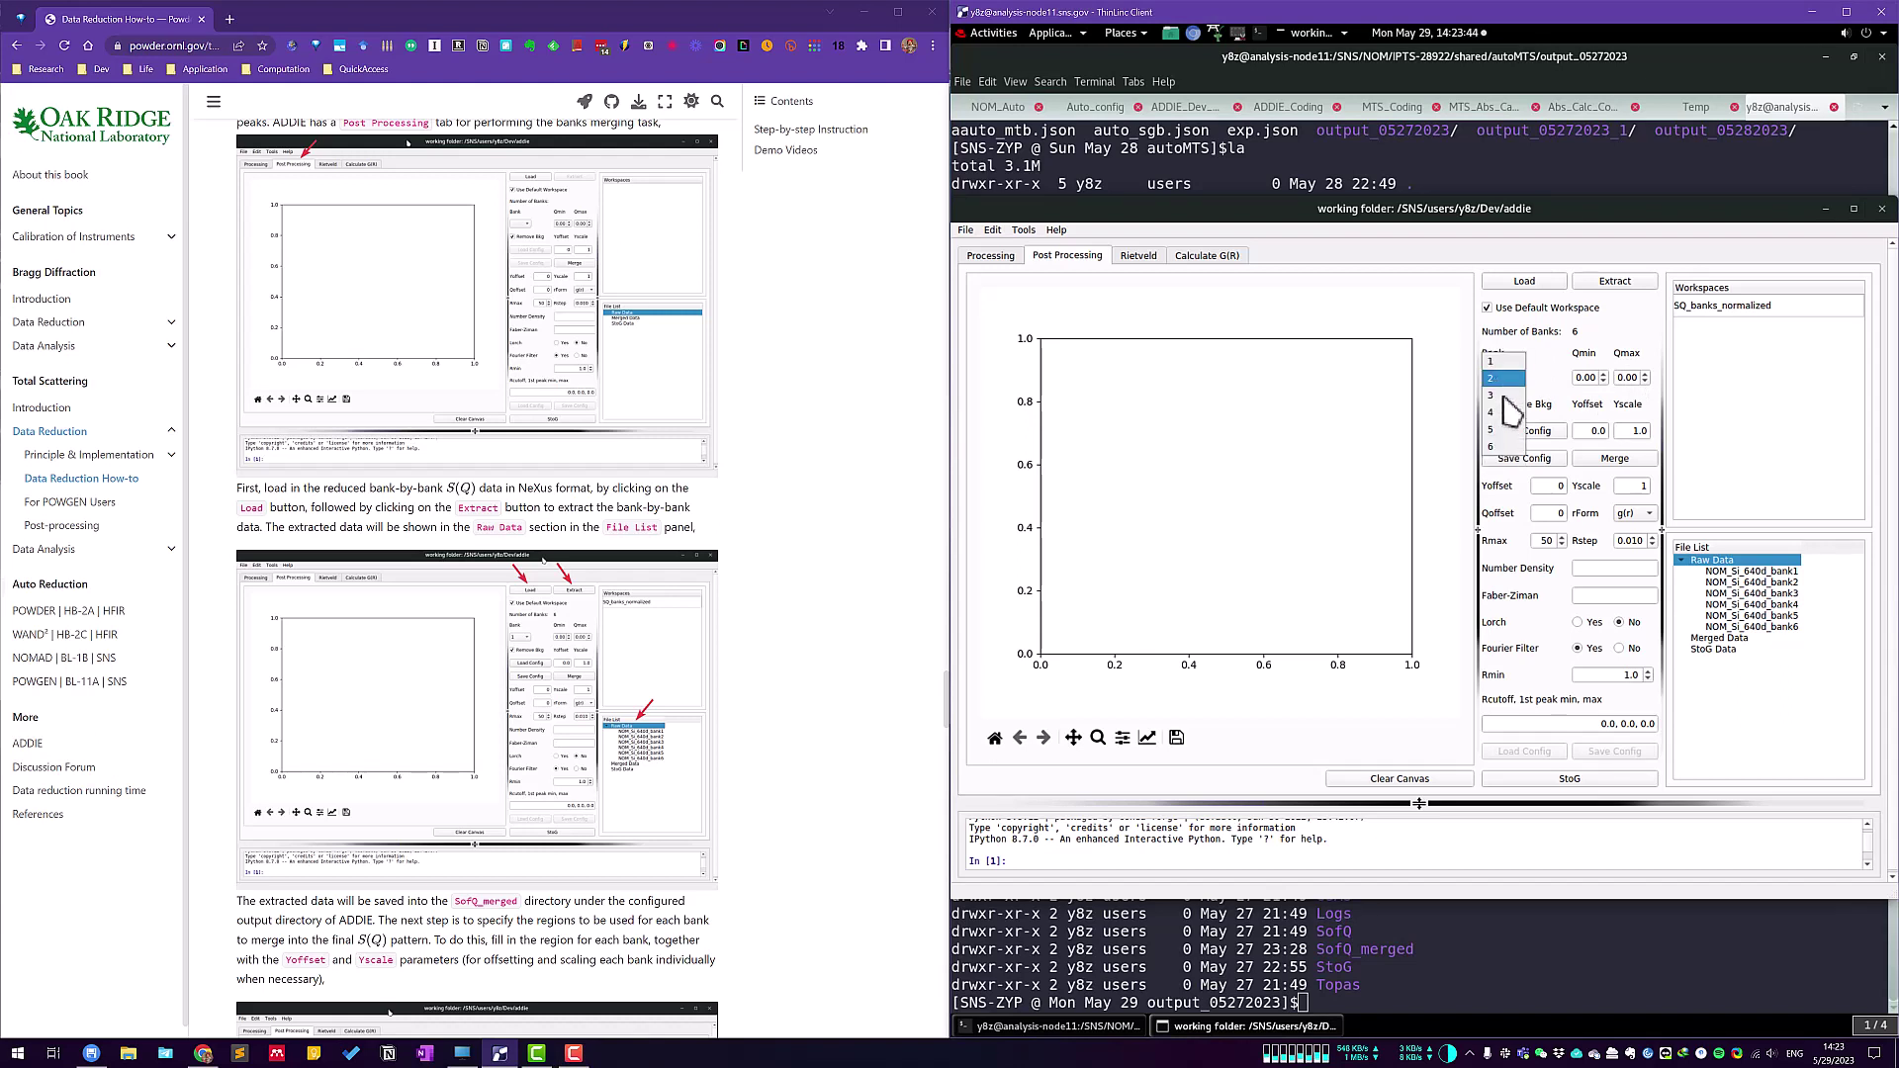
left_click(1508, 396)
left_click(1507, 380)
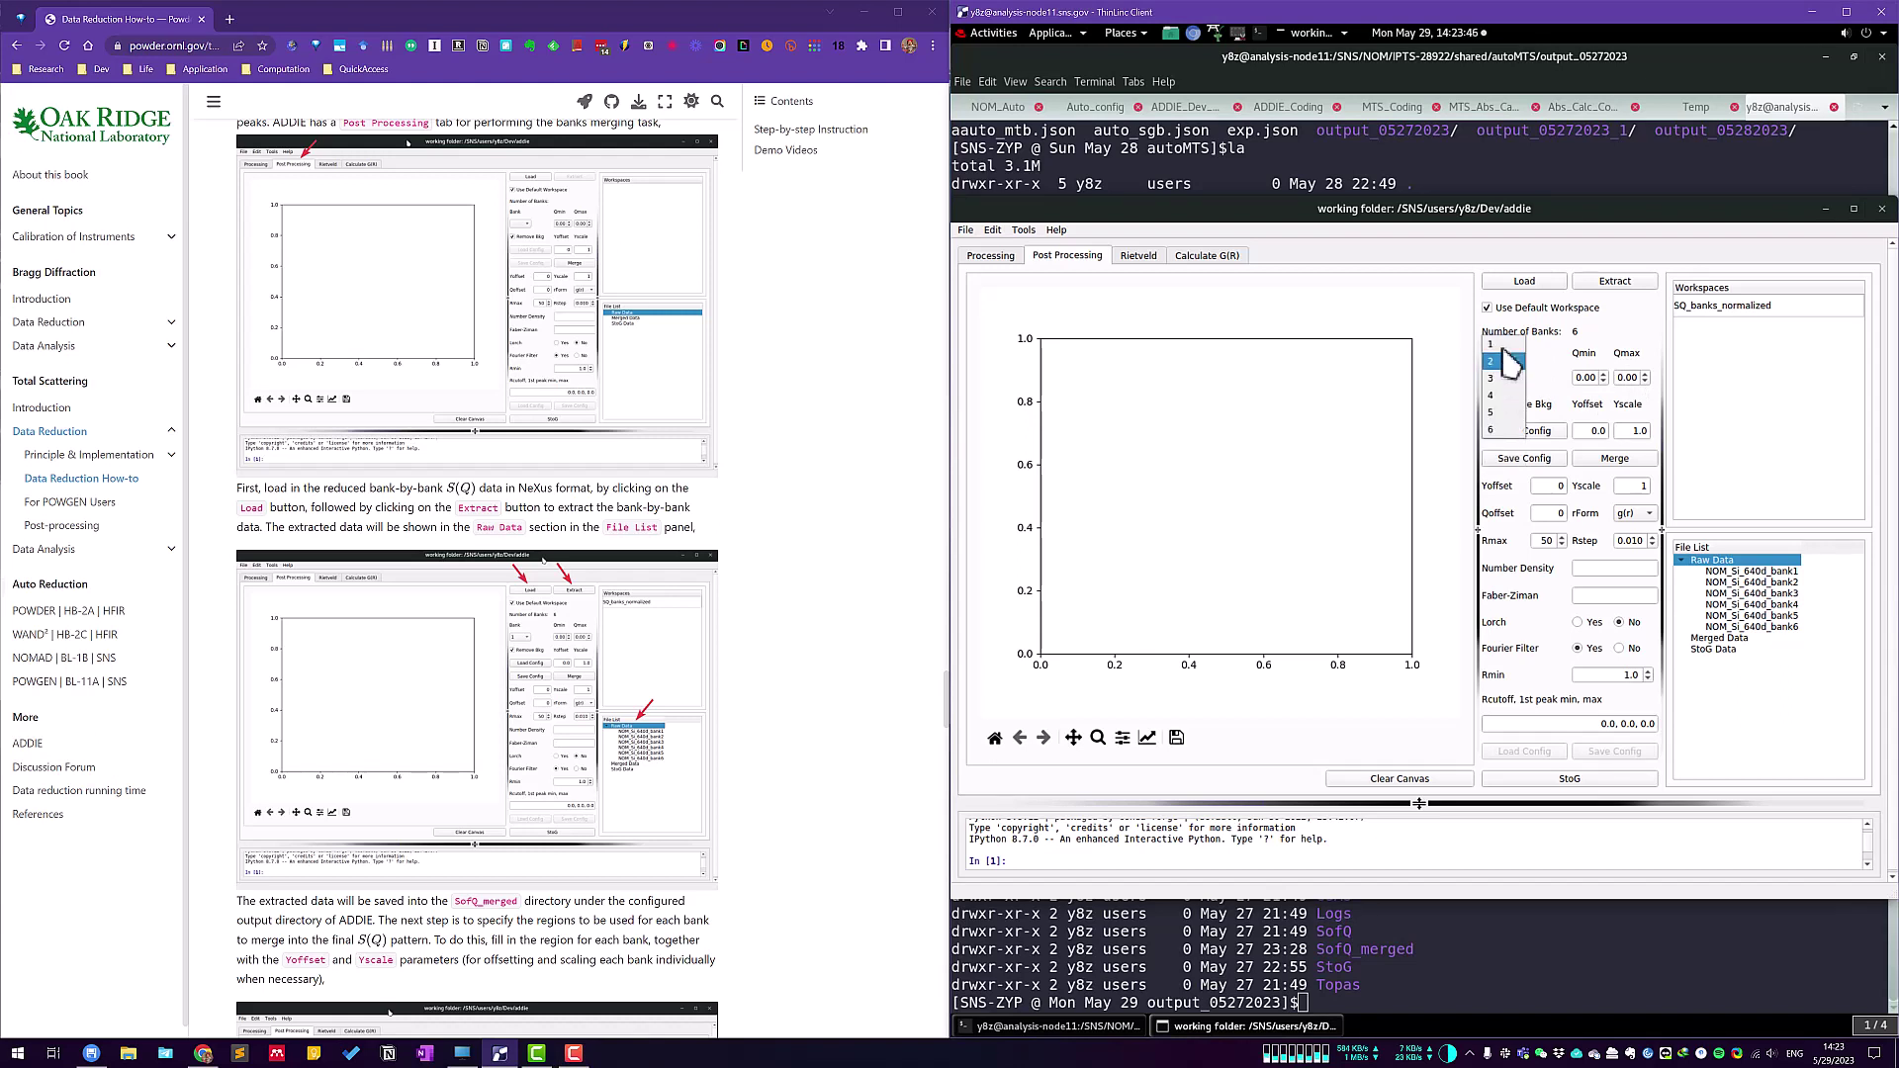
left_click(1503, 345)
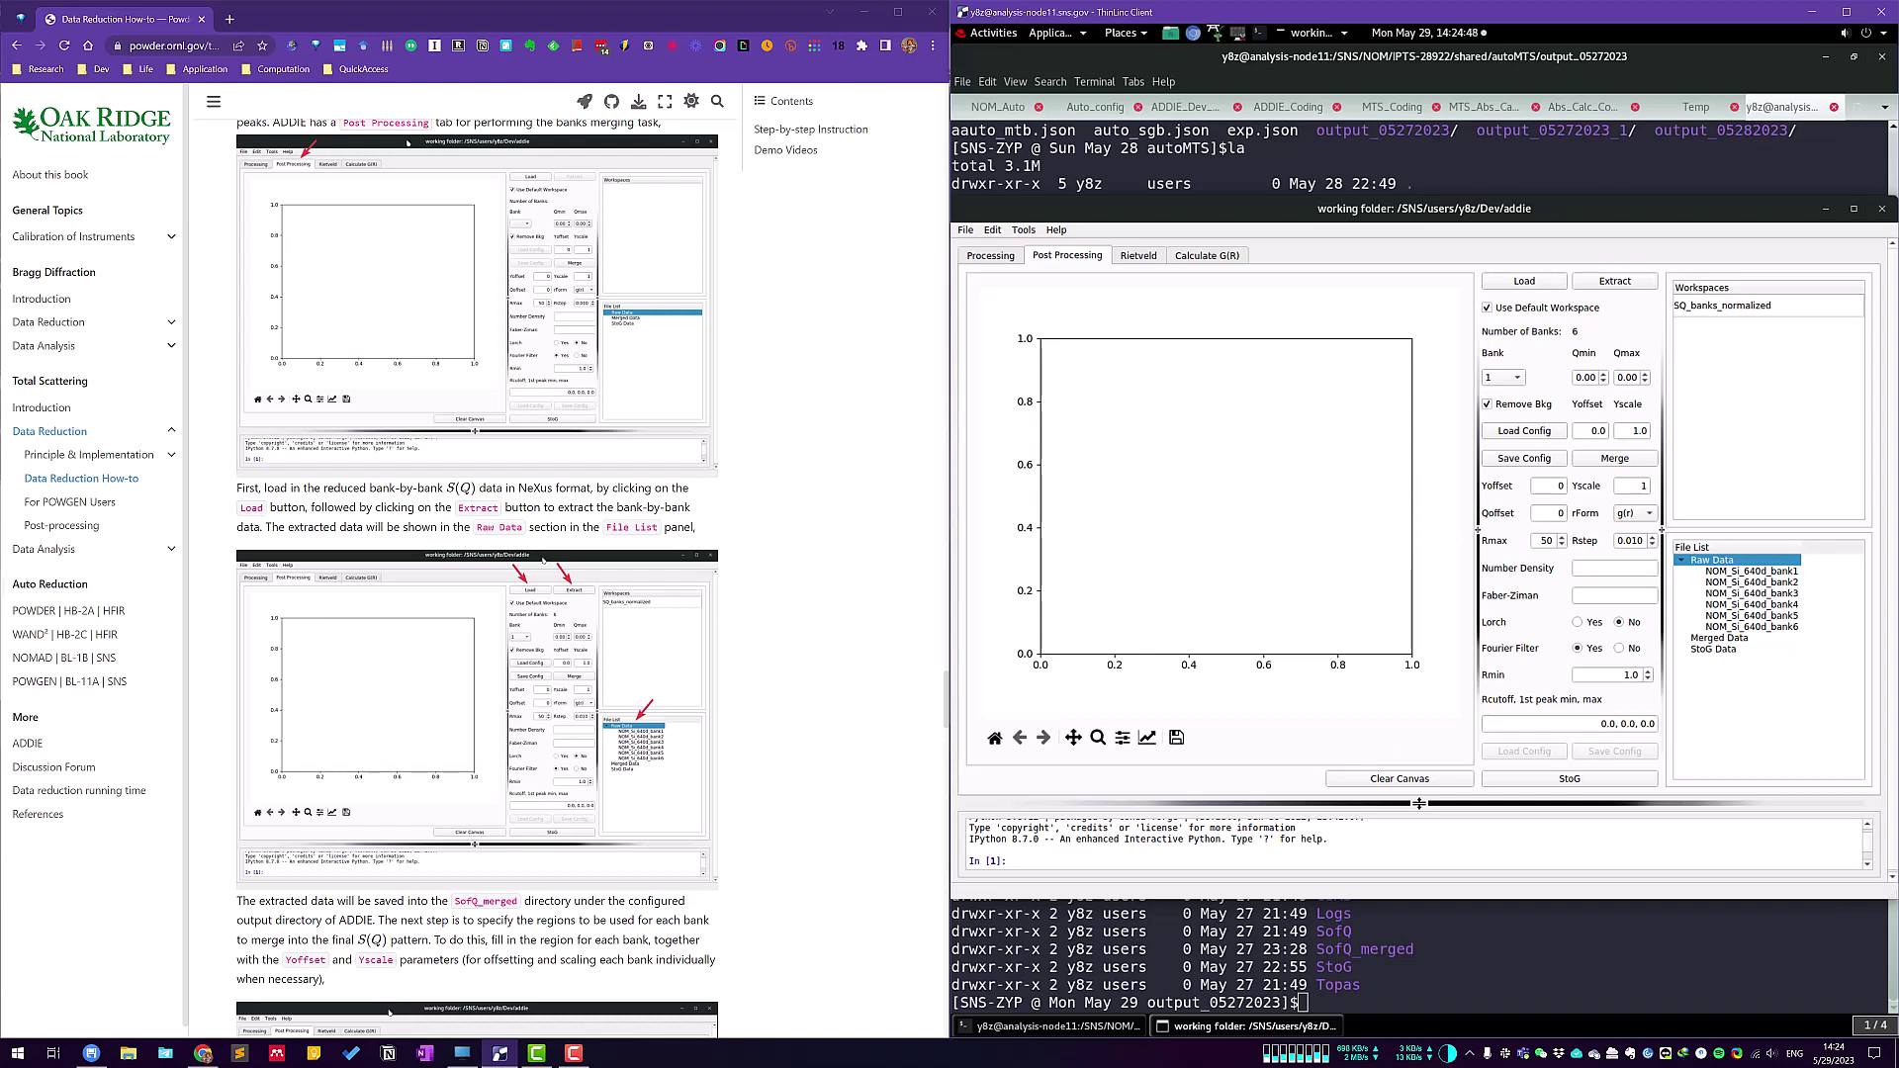
Plot the extracted raw data of NOM_Si_640d banks 4 and 5 together.
left_click(1795, 615)
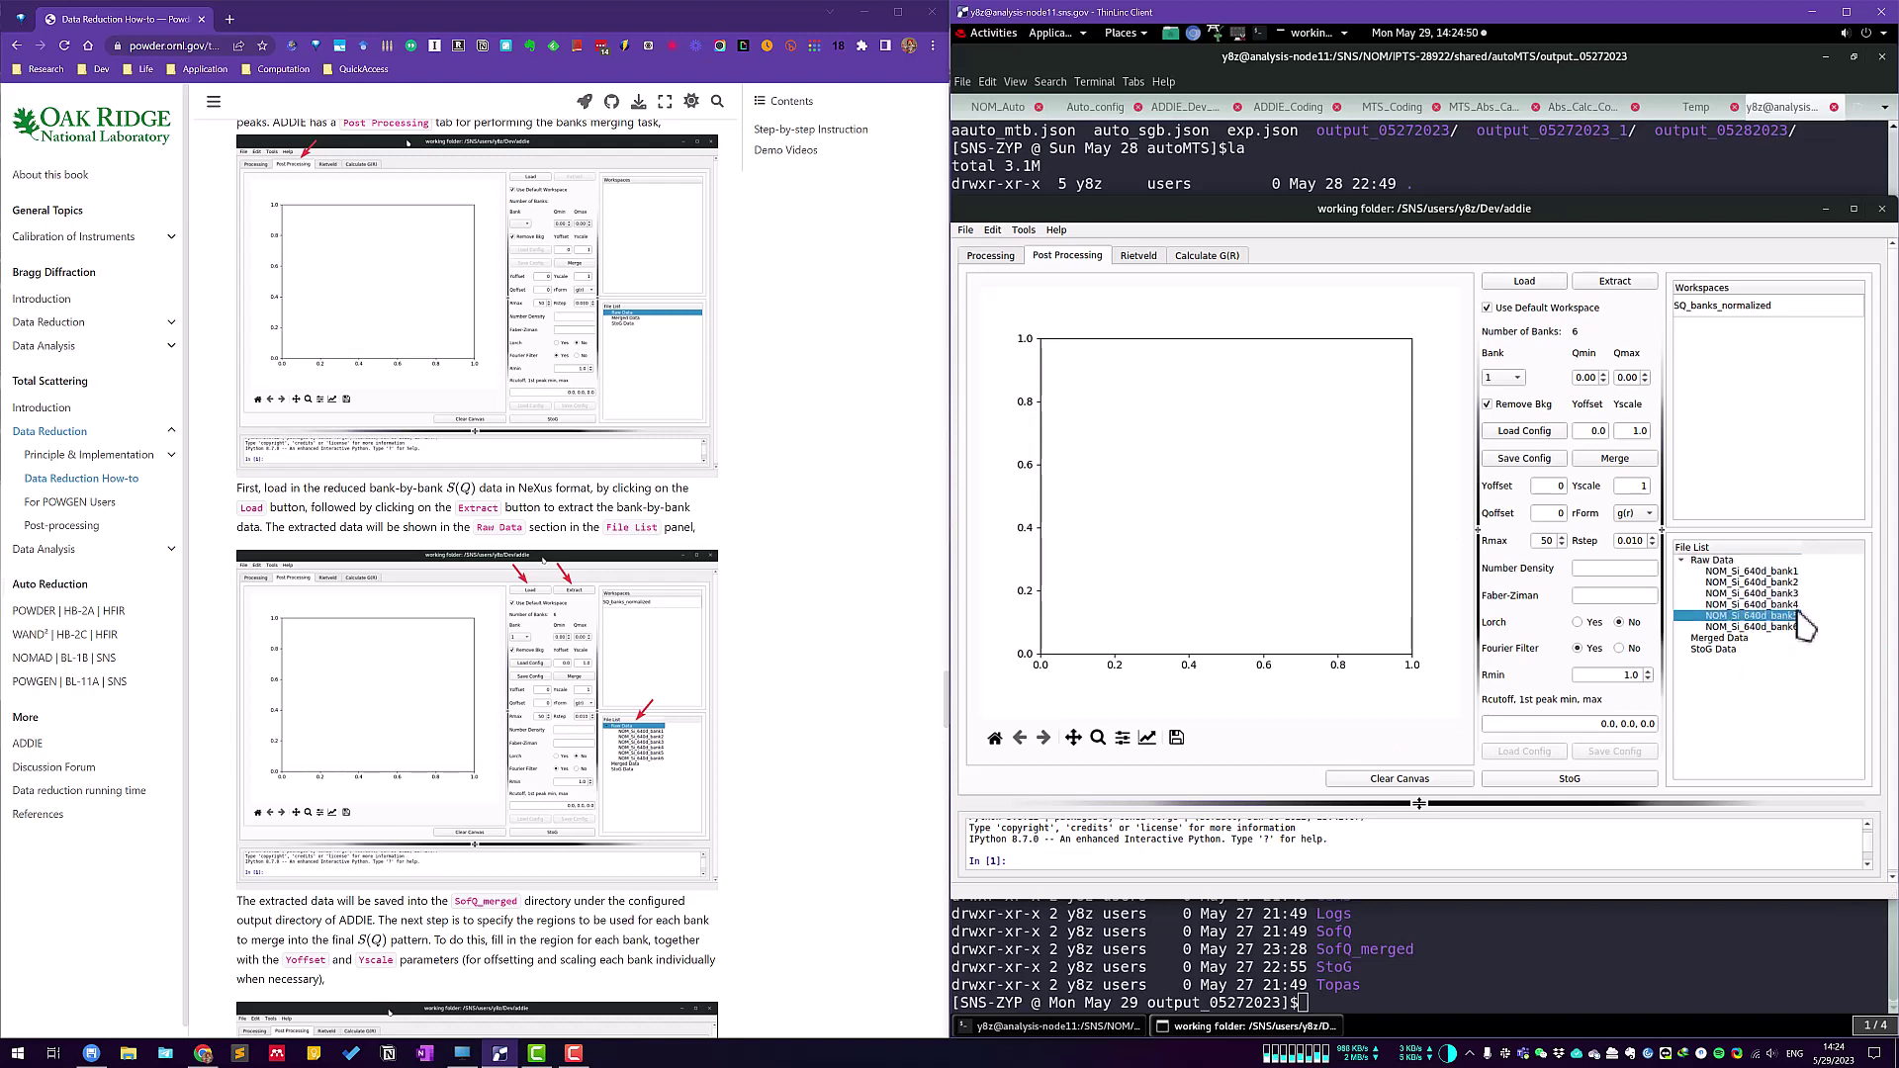
left_click(1798, 605, "shift")
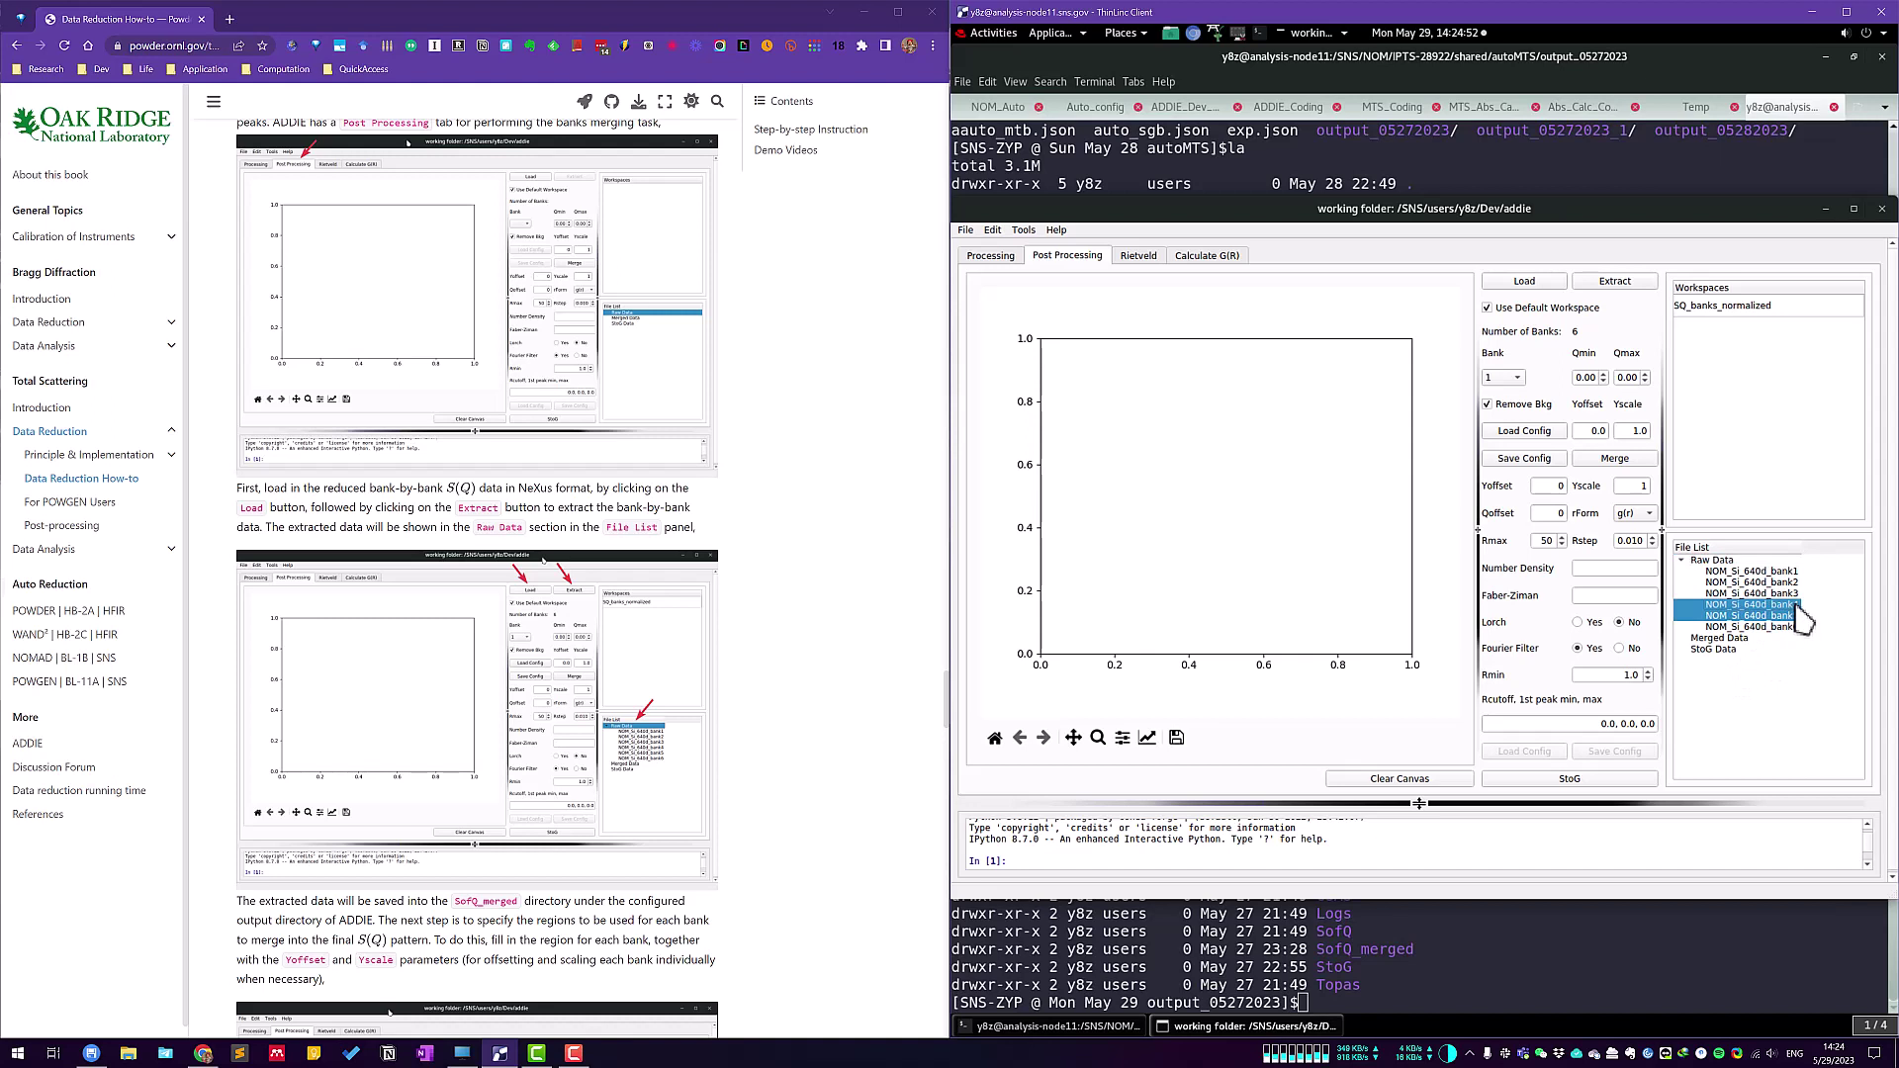
right_click(1788, 609)
left_click(1817, 616)
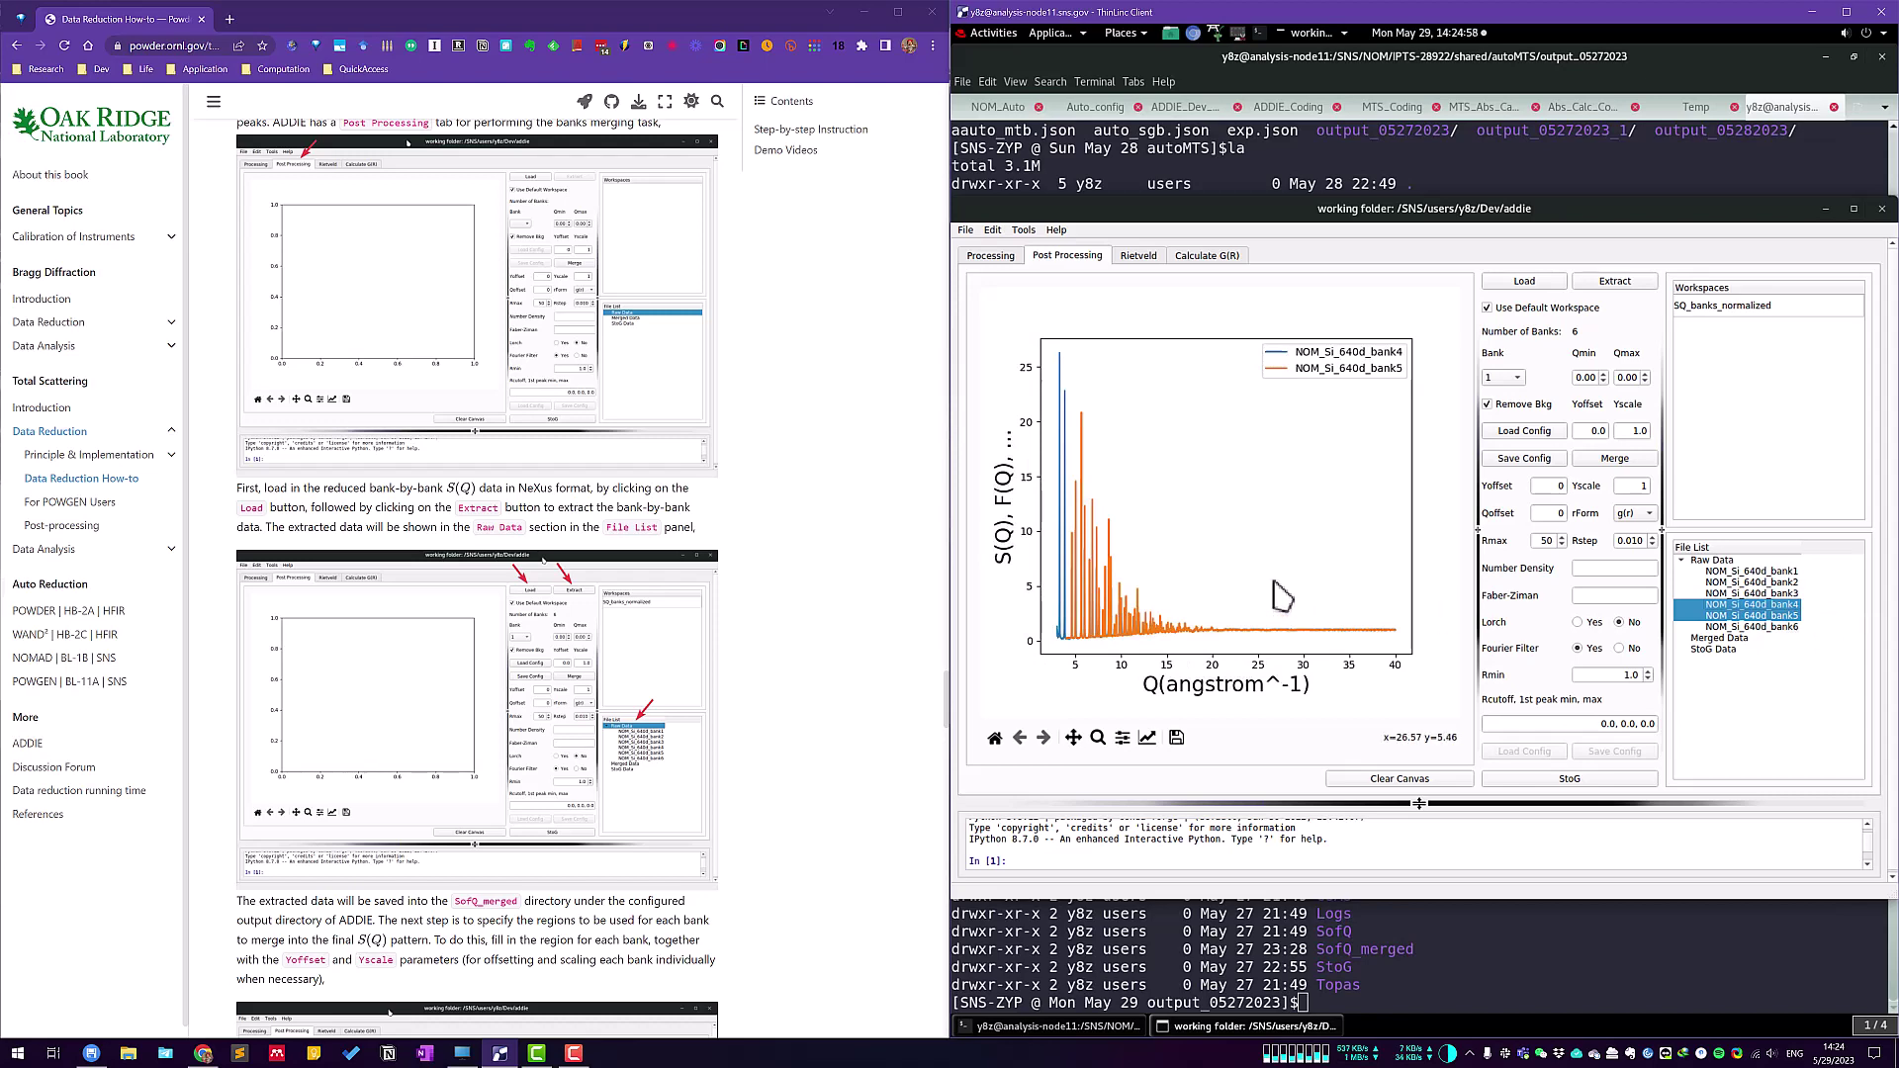
Zoom into the low-Q baseline region of the bank 4 and 5 plot to compare the curves, and restore the full view.
left_click(1097, 736)
left_click_drag(1046, 621, 1150, 650)
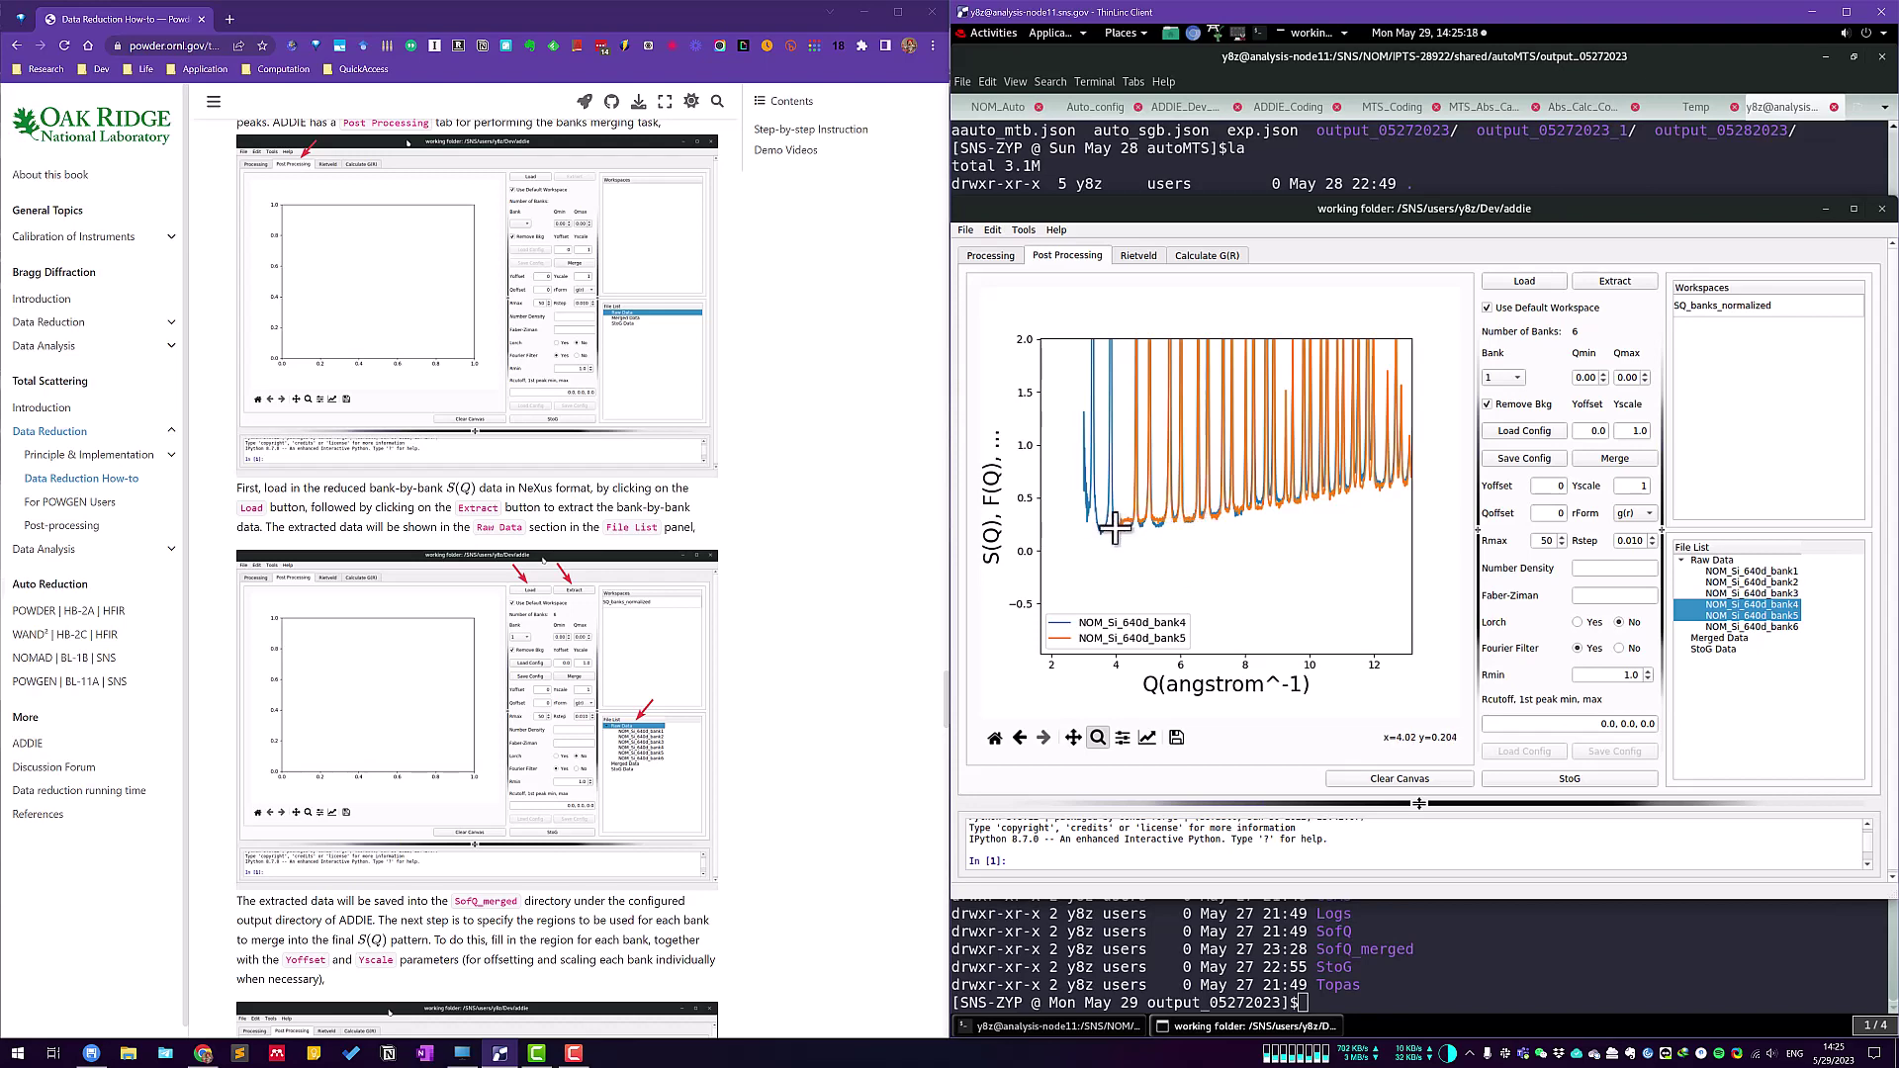
left_click(994, 737)
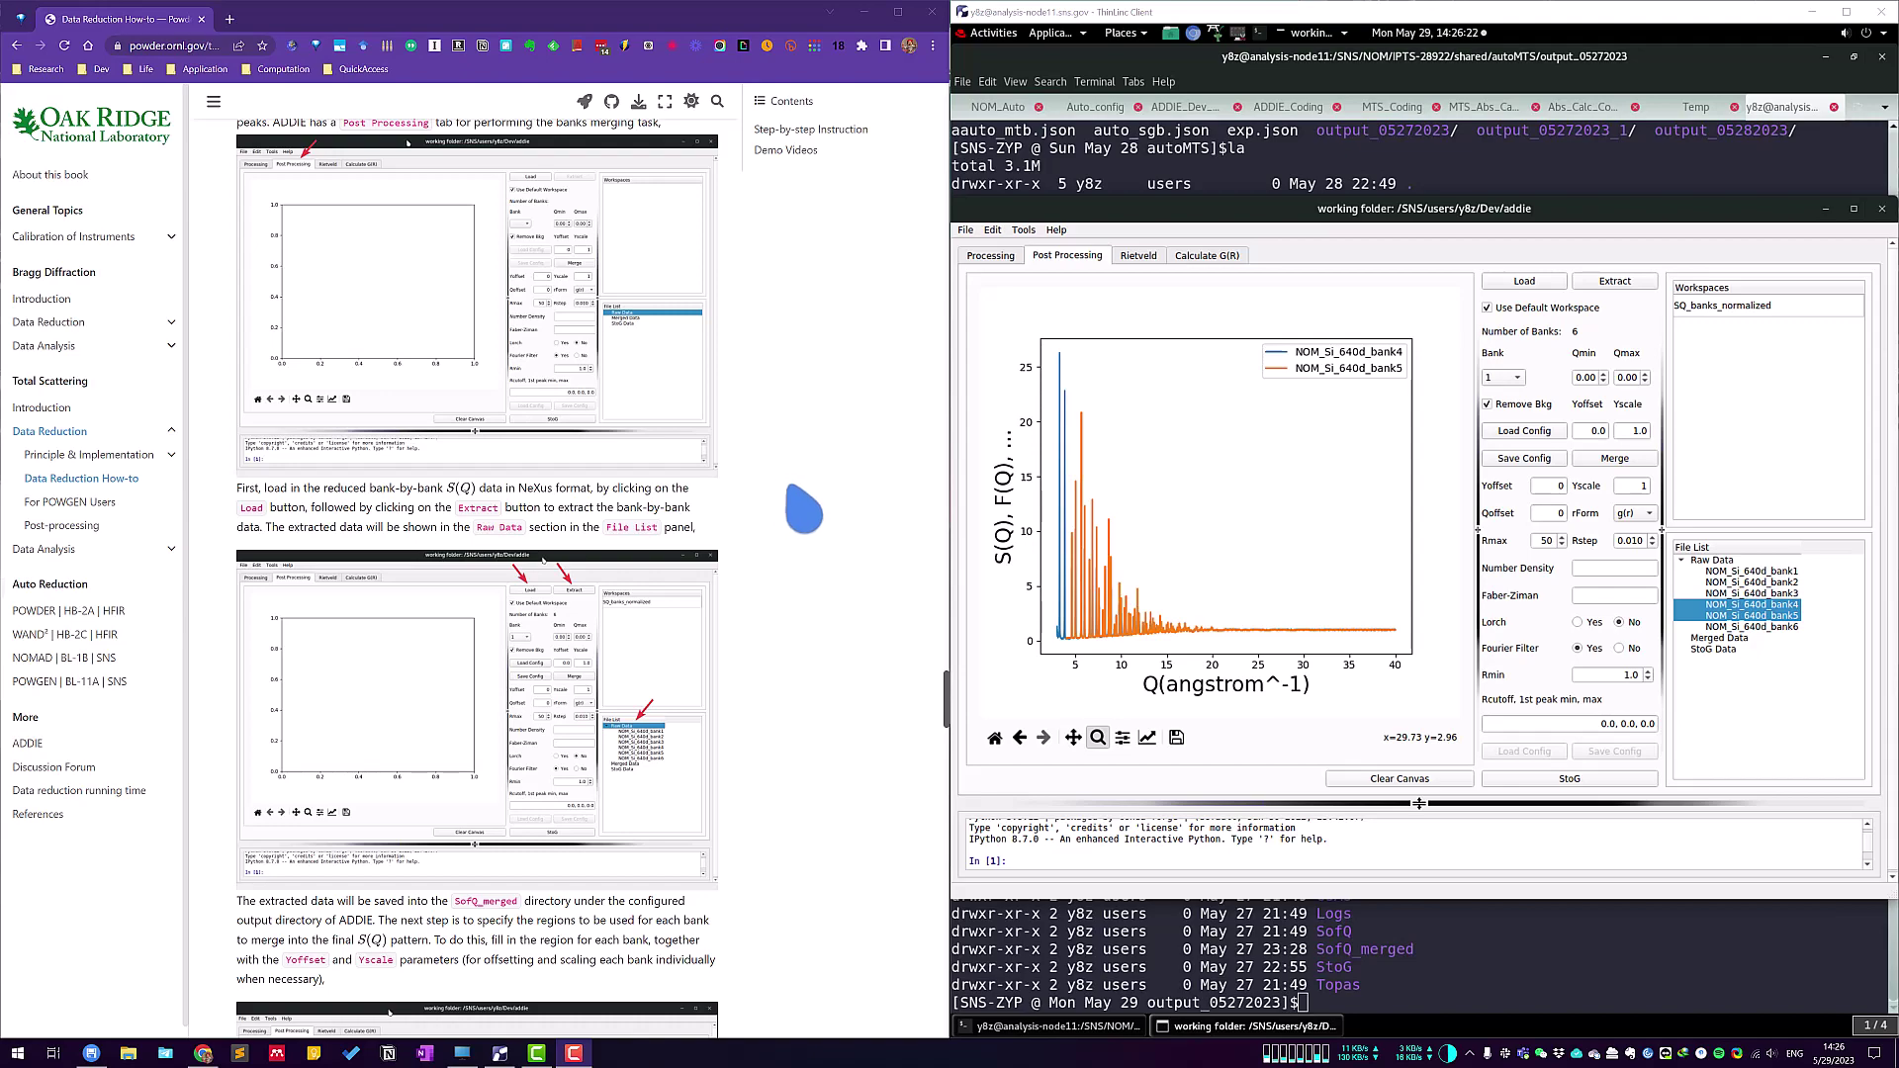
Load the merge configuration file Si_merge.json from /SNS/NOM/shared/test_data/MTS_auto_Test.
scroll(801, 510, "down", 3)
scroll(803, 510, "down", 3)
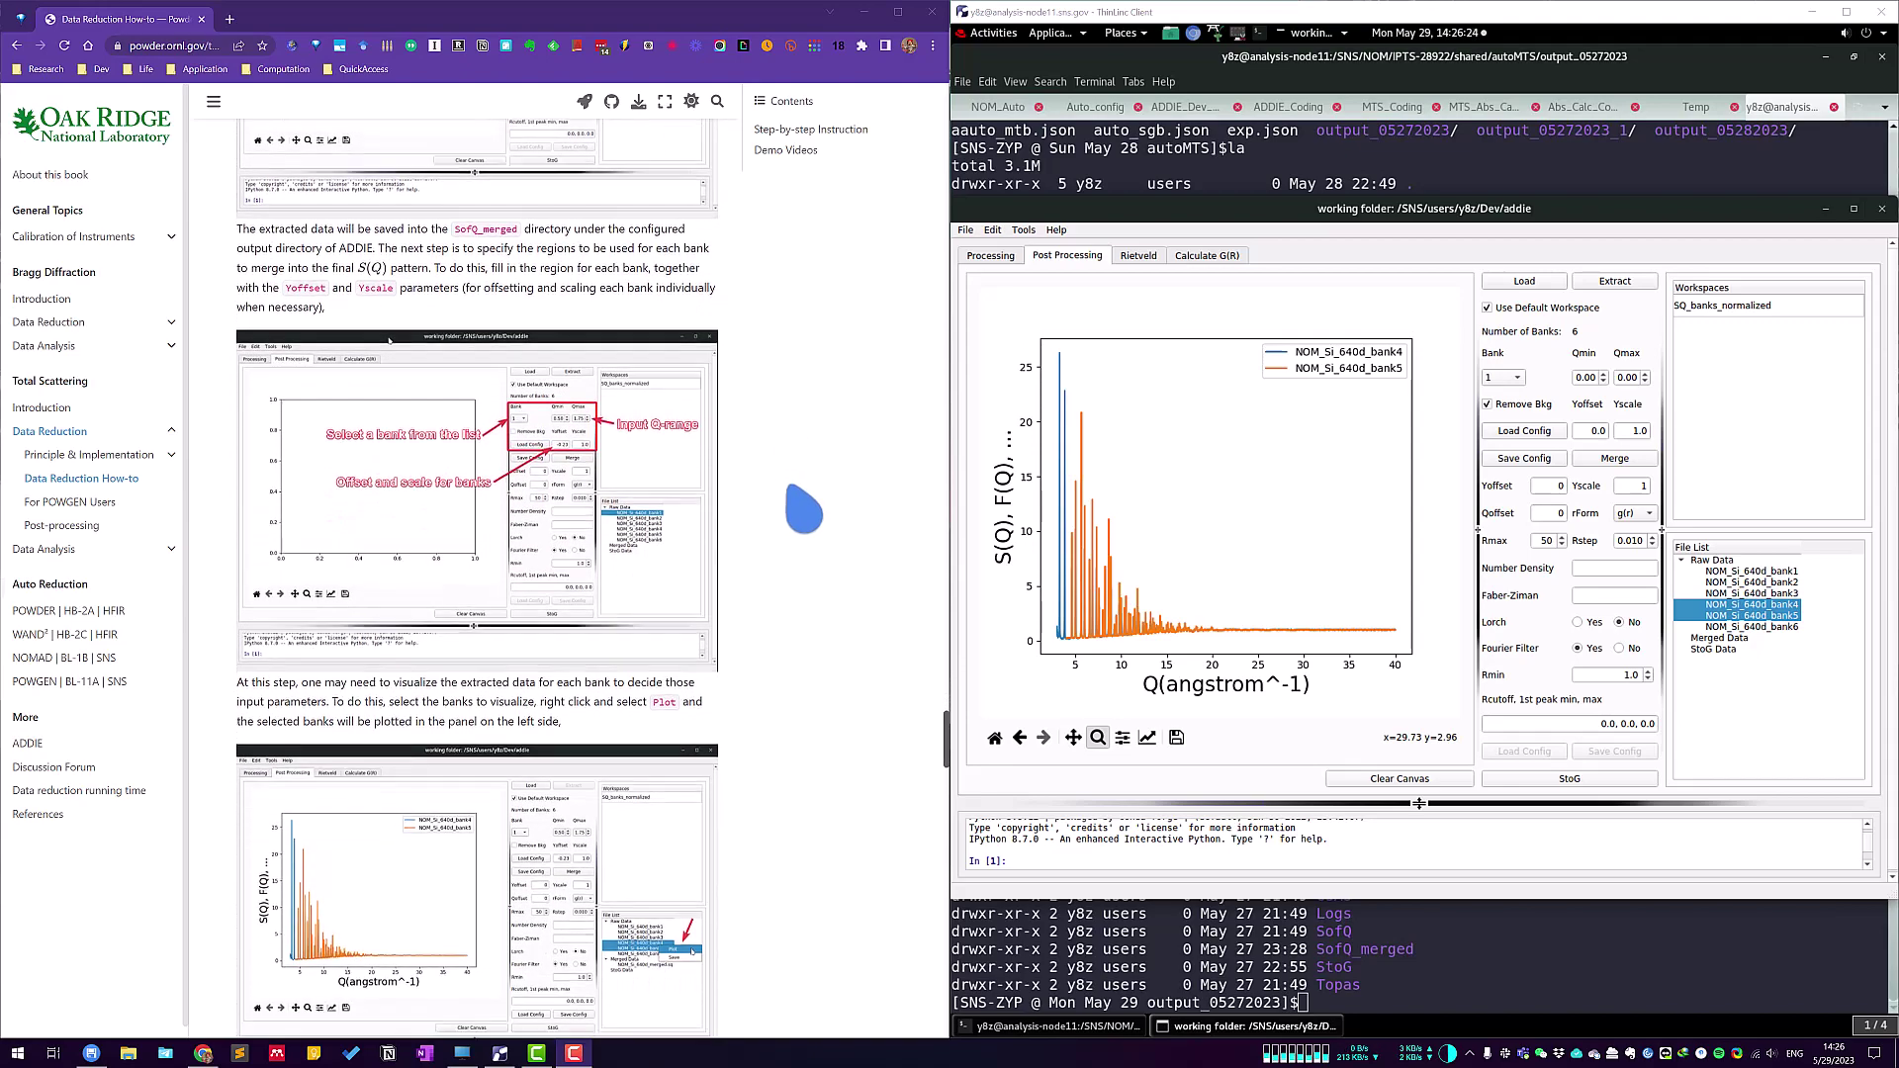
scroll(803, 510, "down", 6)
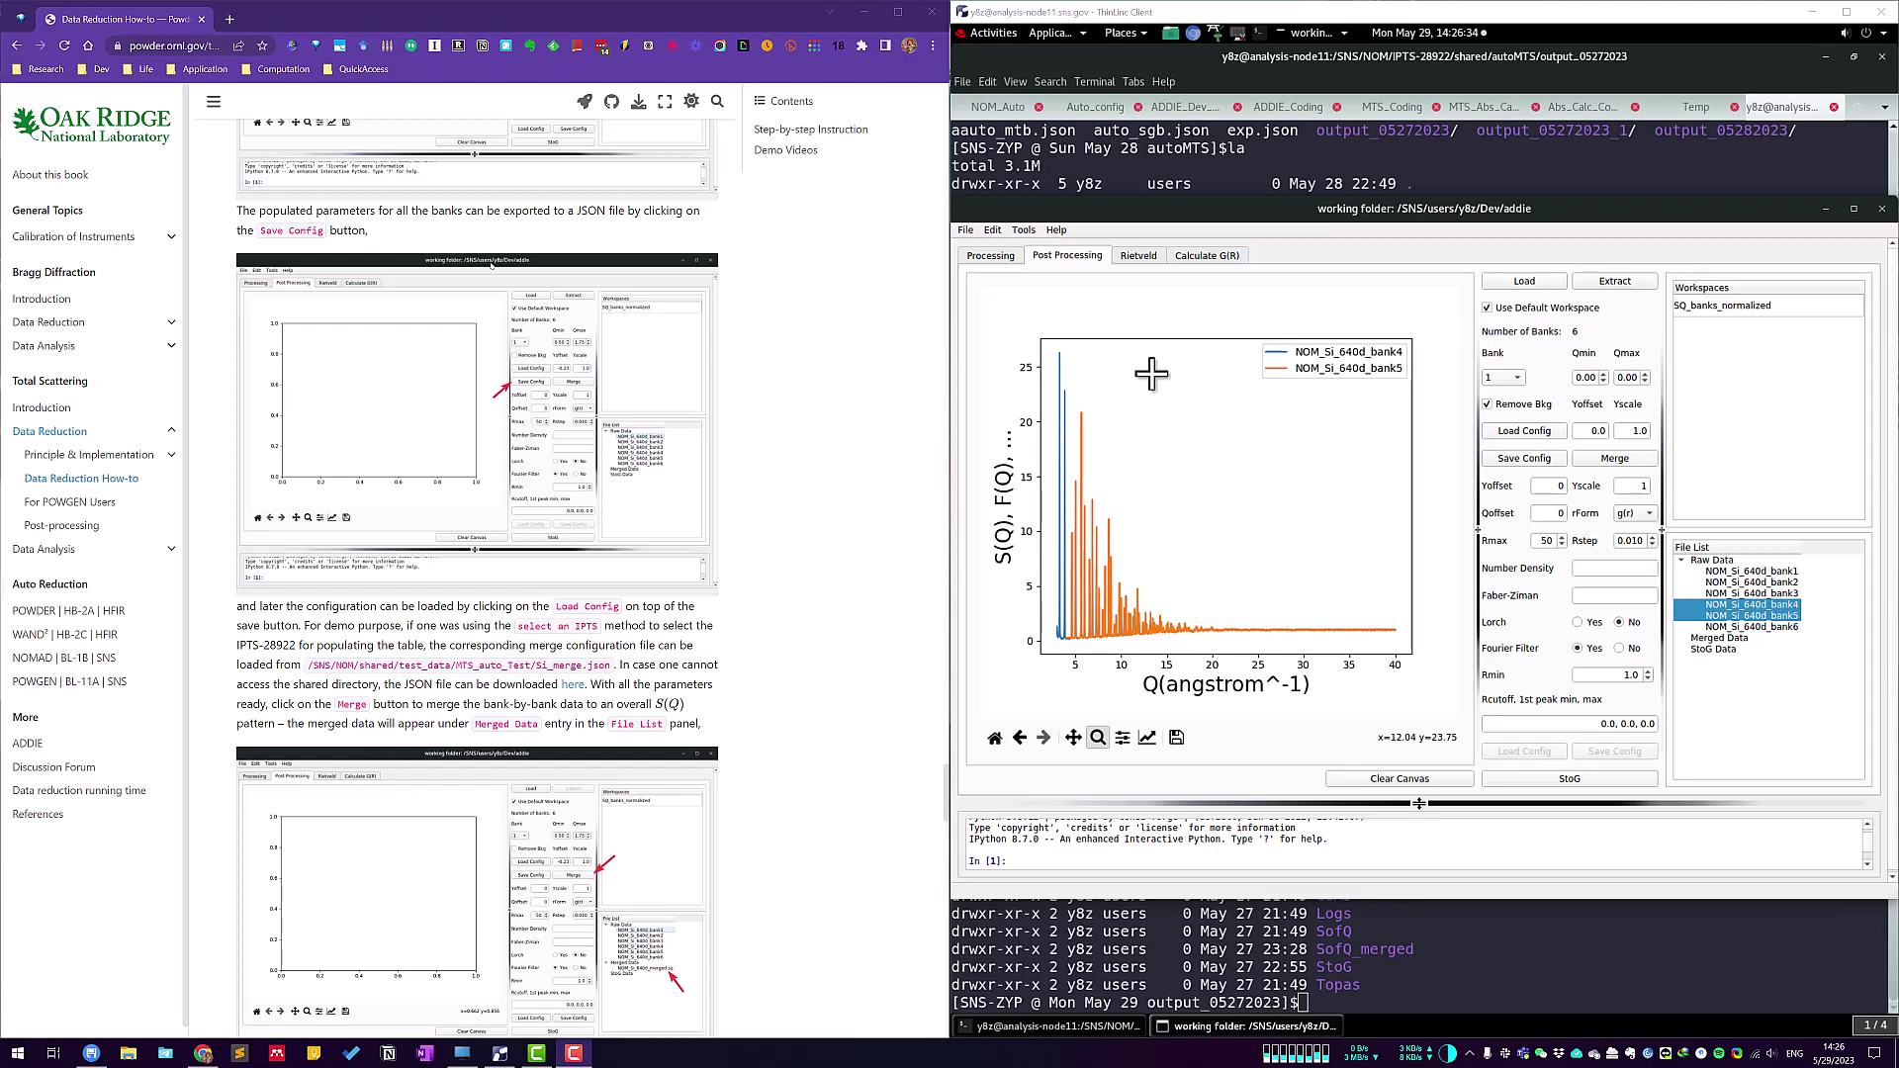
left_click(1507, 433)
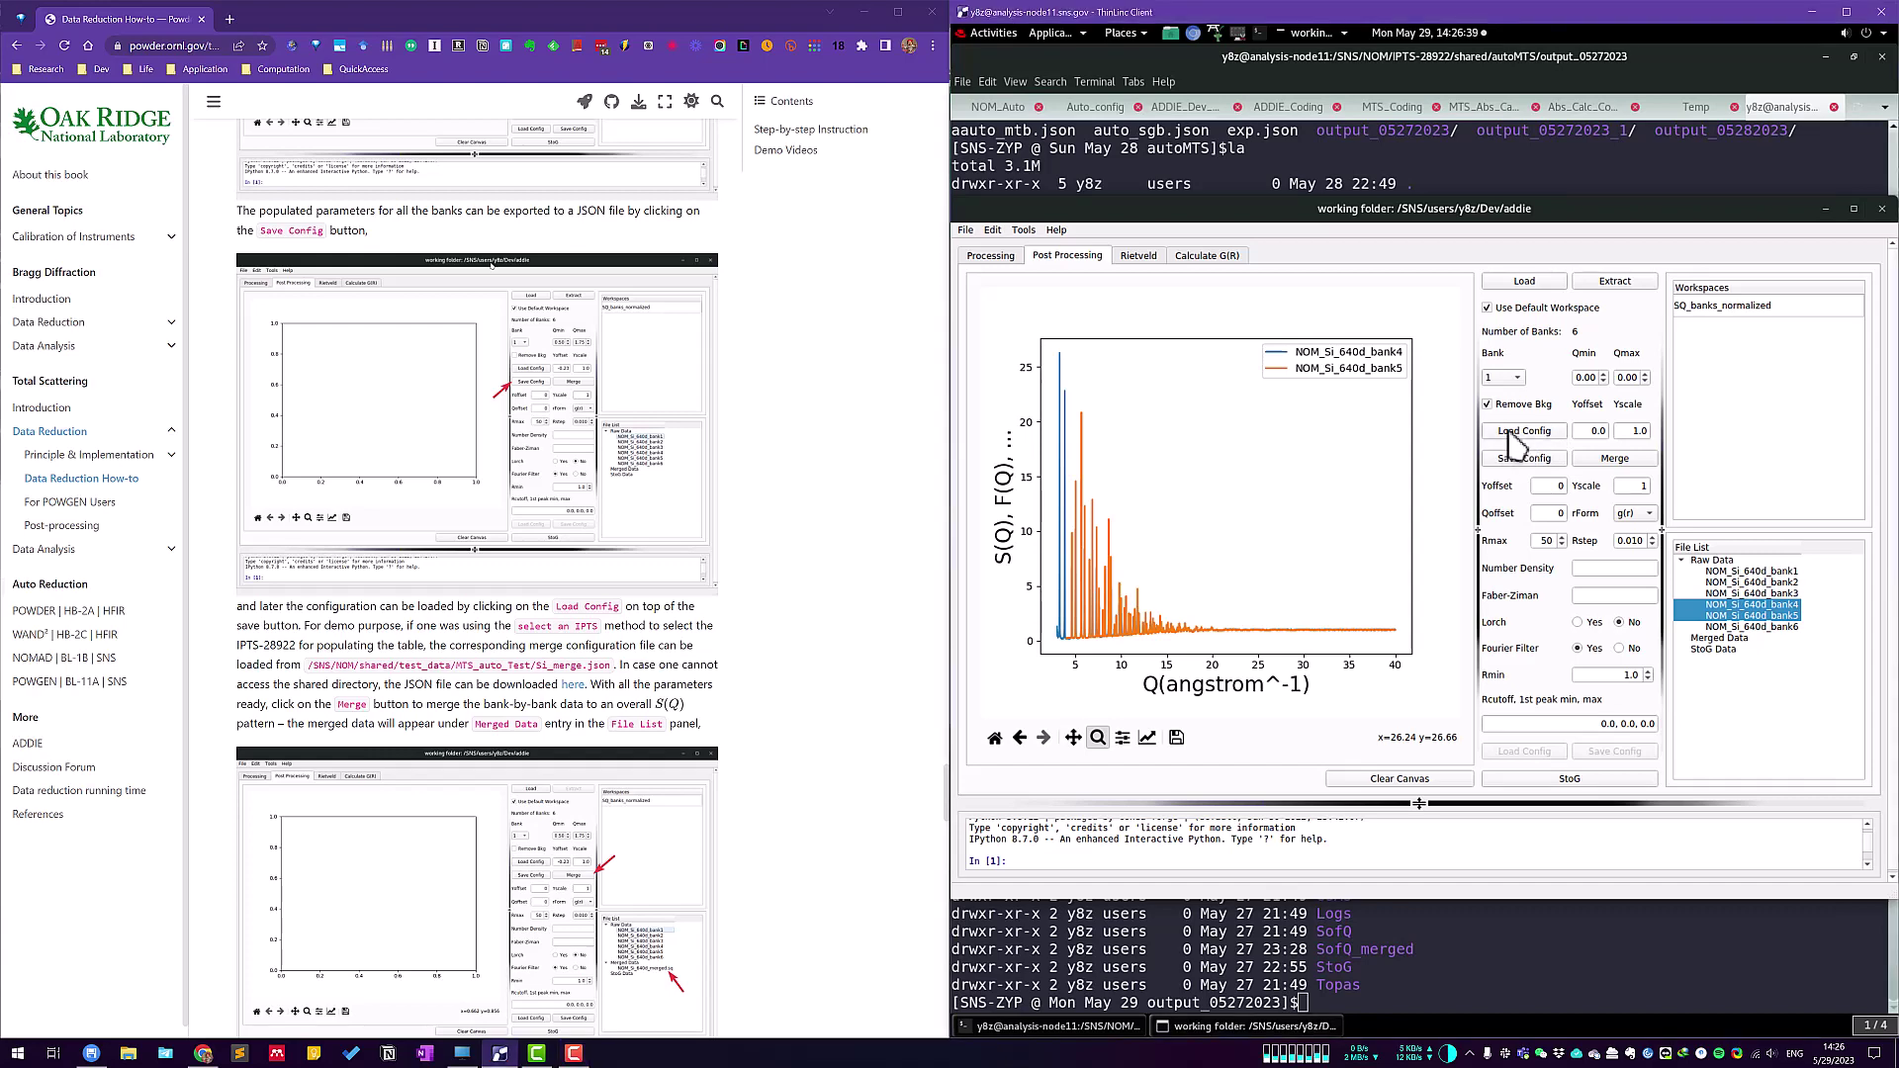
left_click_drag(1454, 395, 1430, 397)
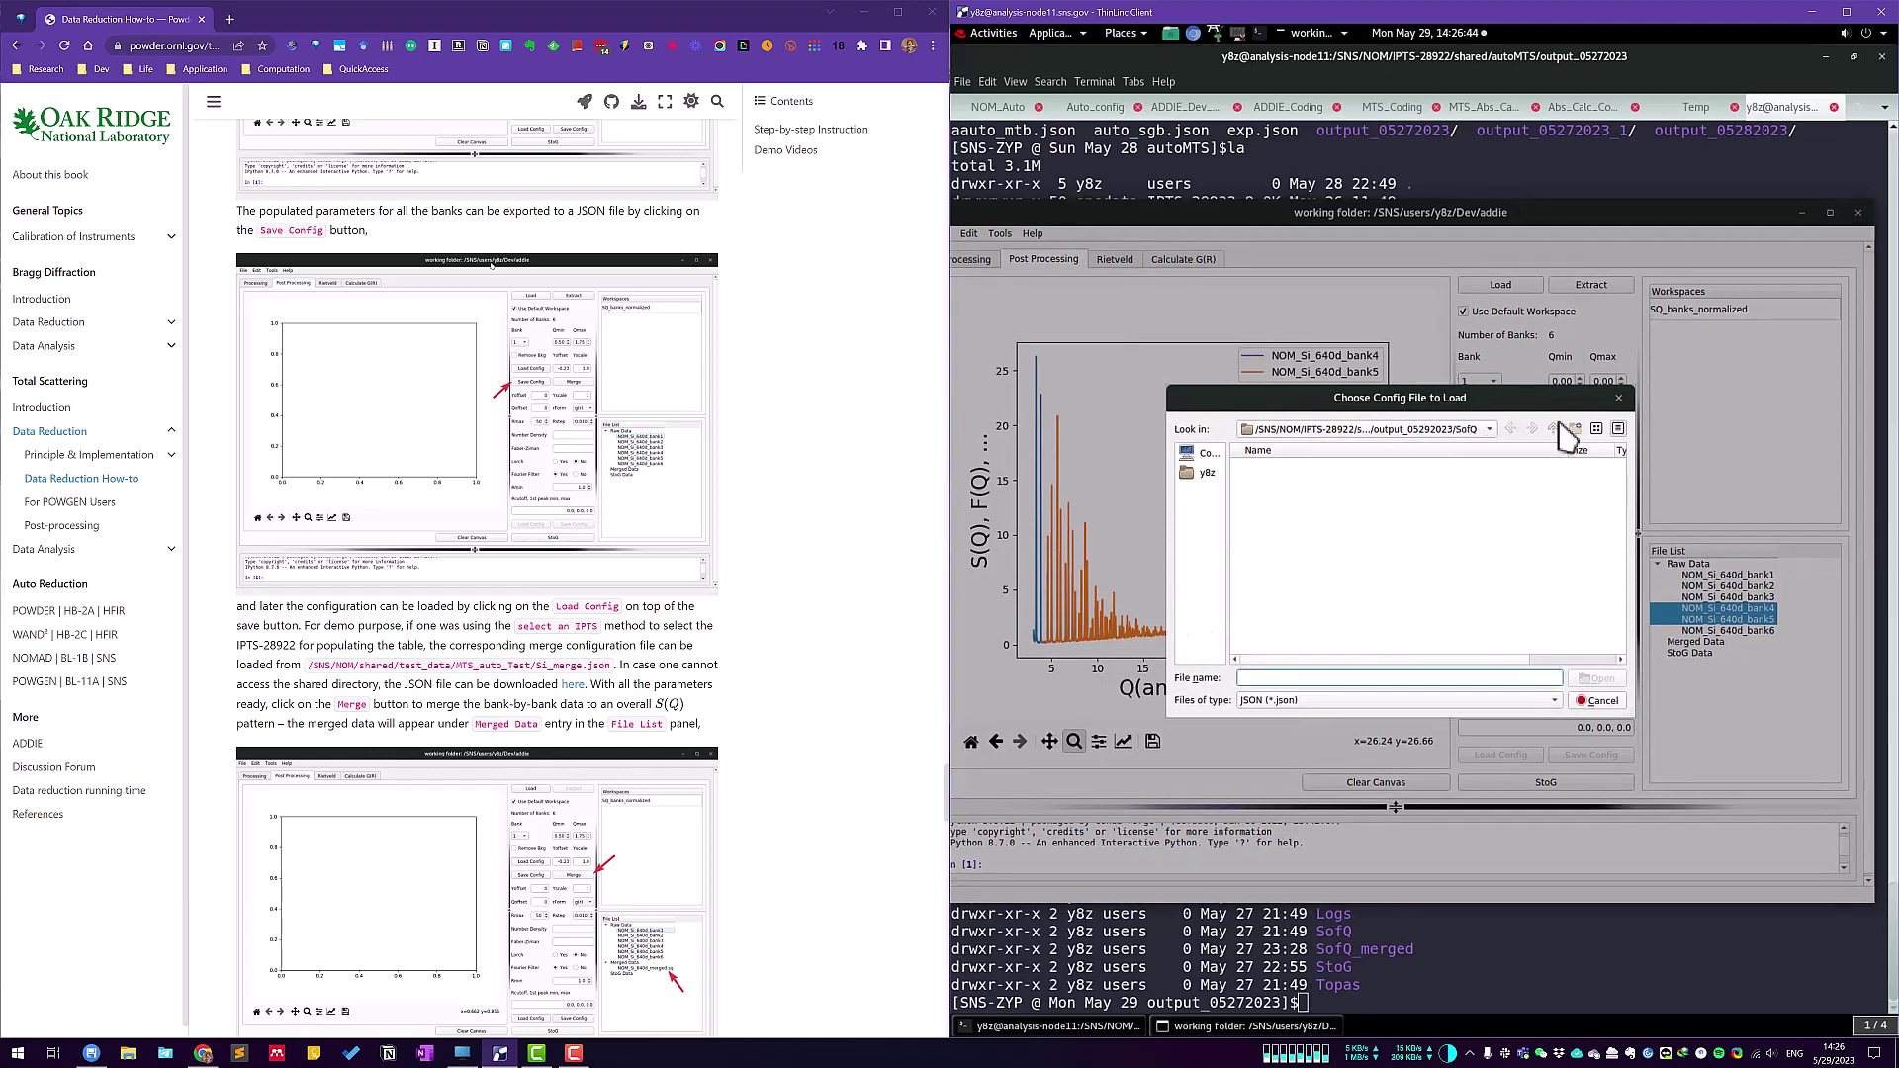
left_click(1489, 432)
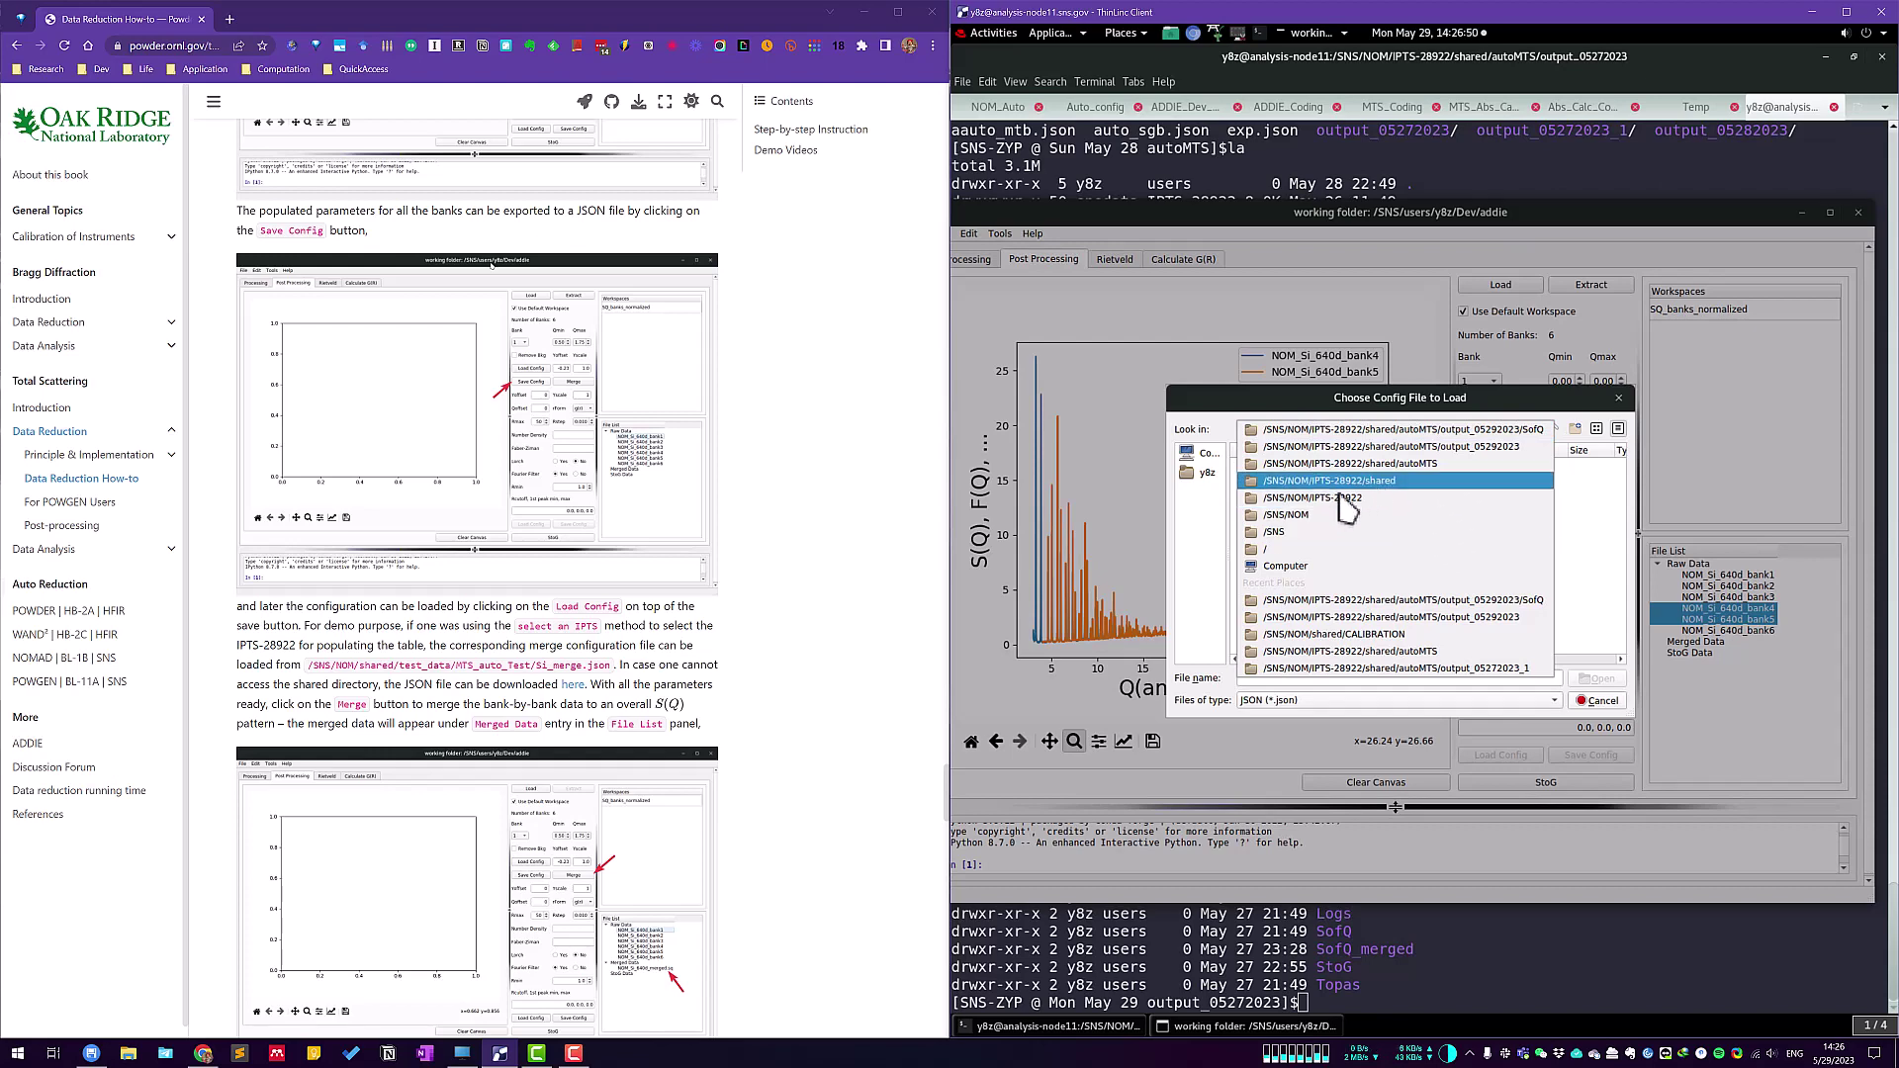
left_click(1312, 516)
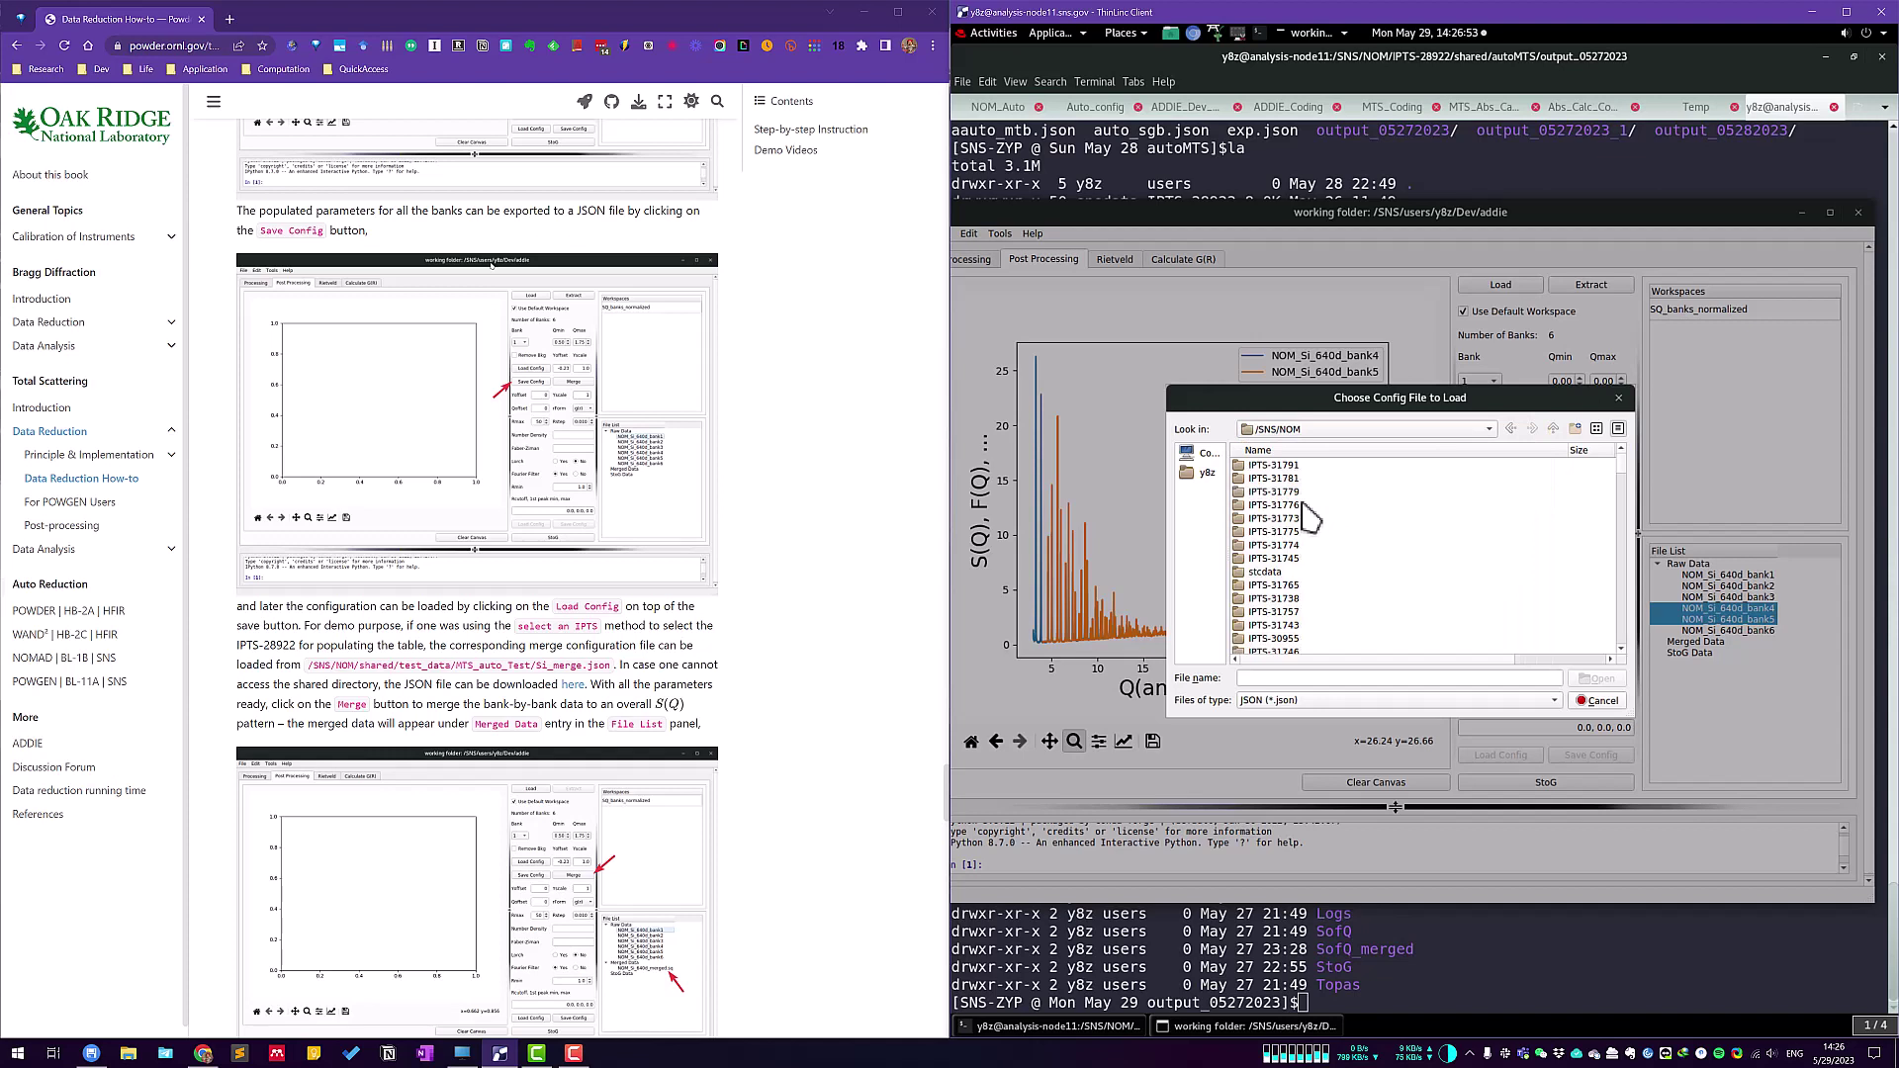
left_click(1284, 585)
double_click(1286, 641)
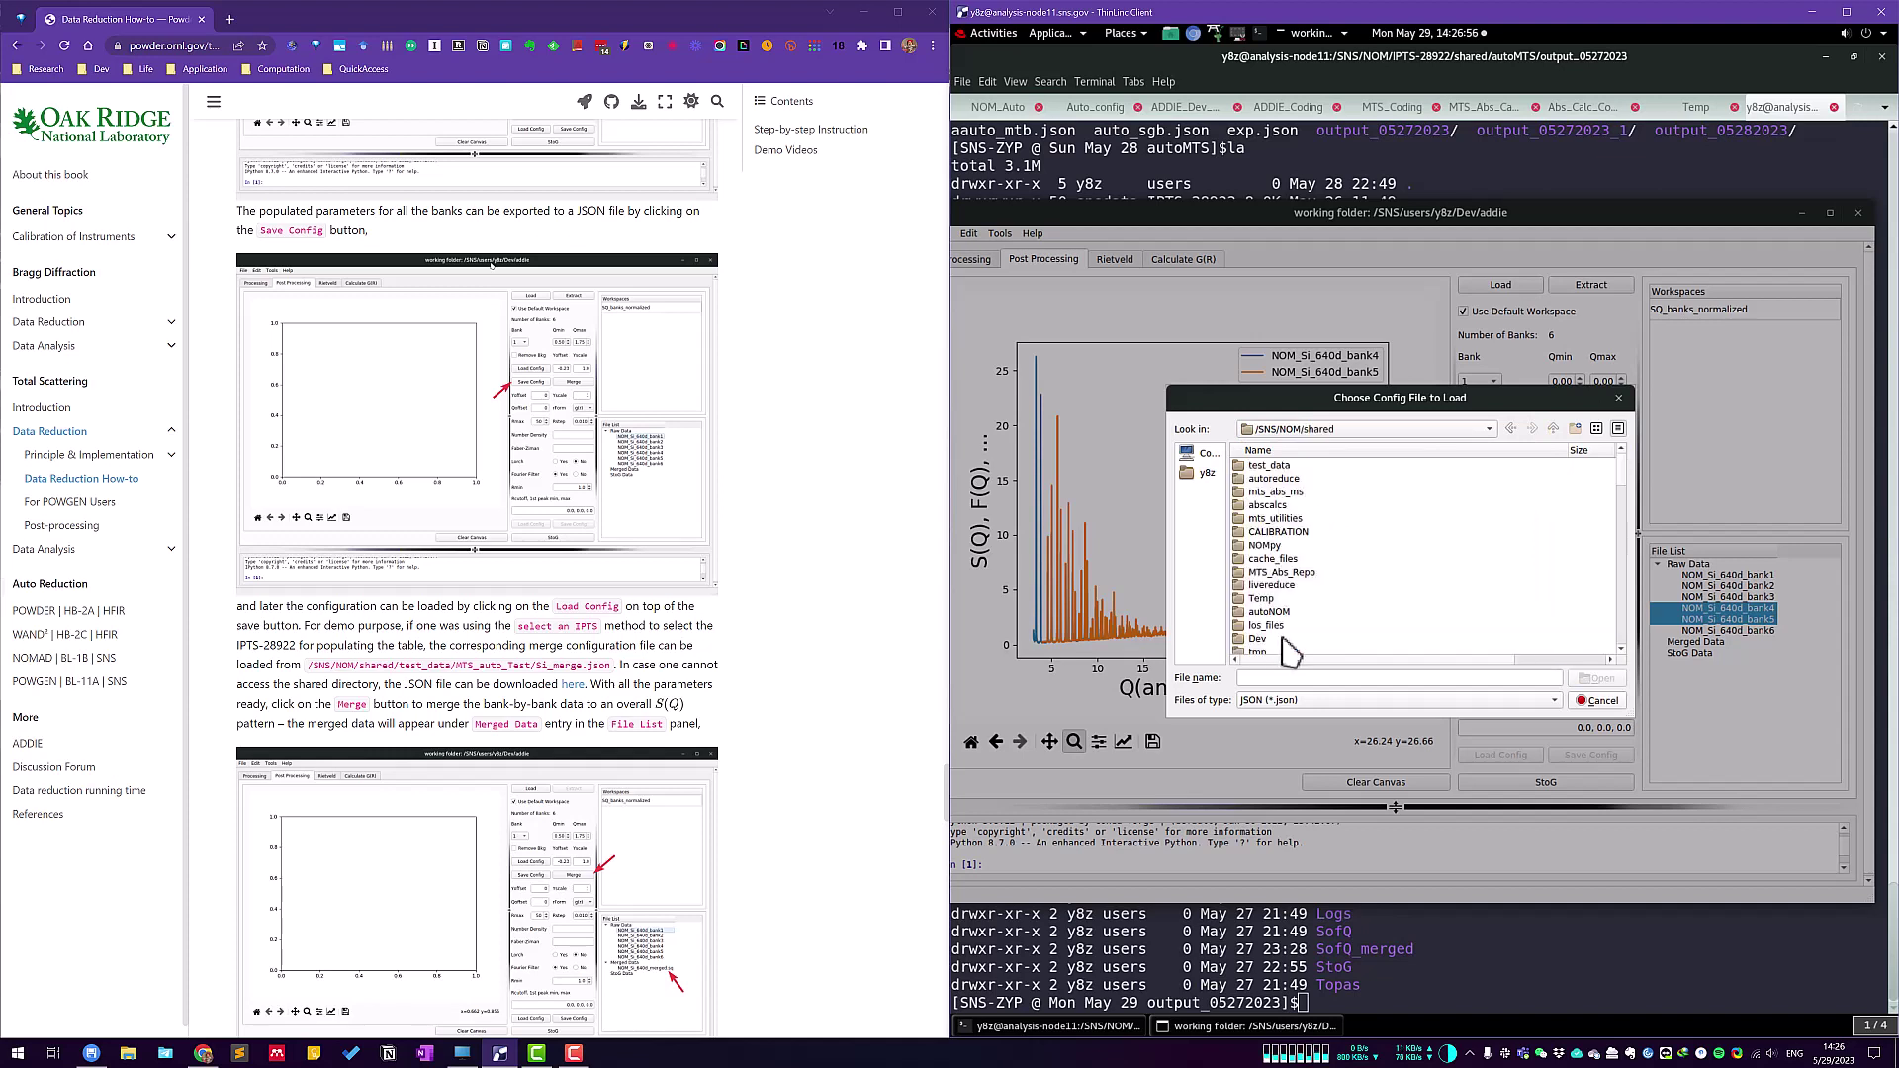
double_click(1276, 465)
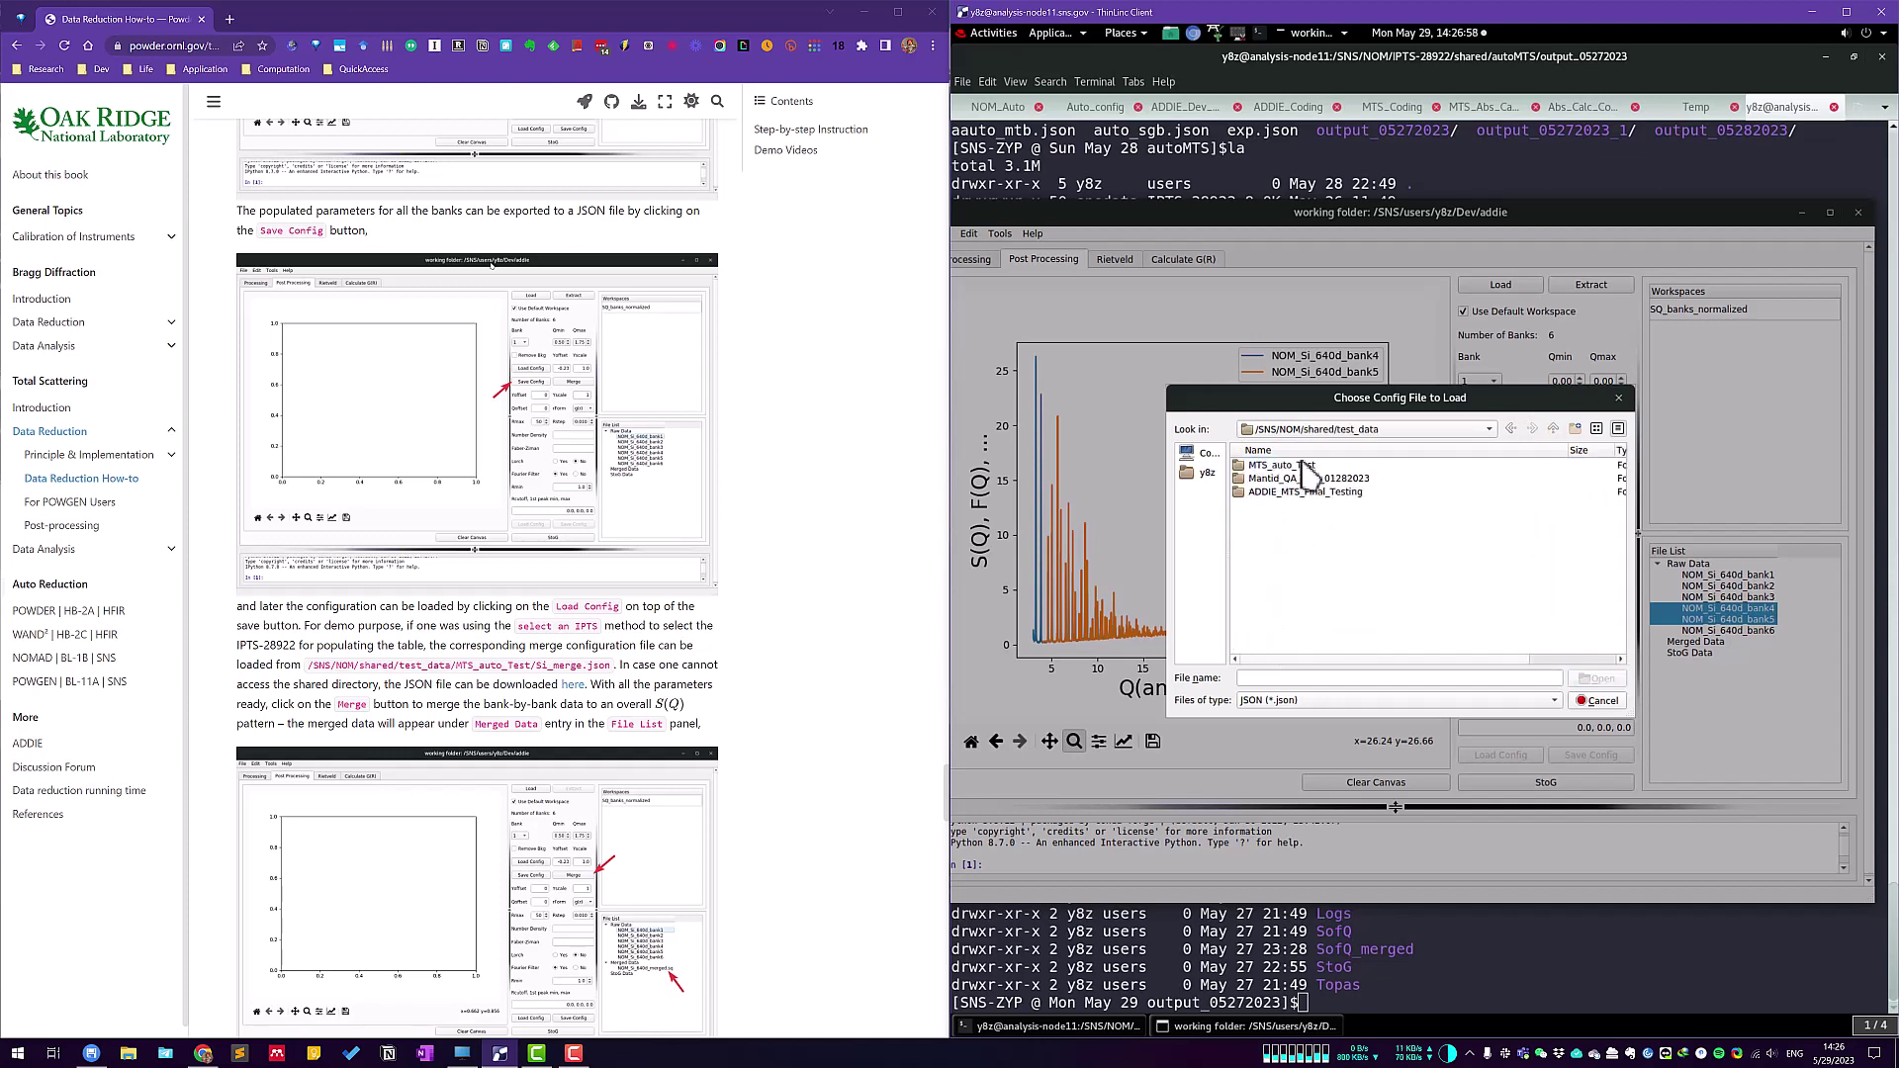
double_click(1300, 465)
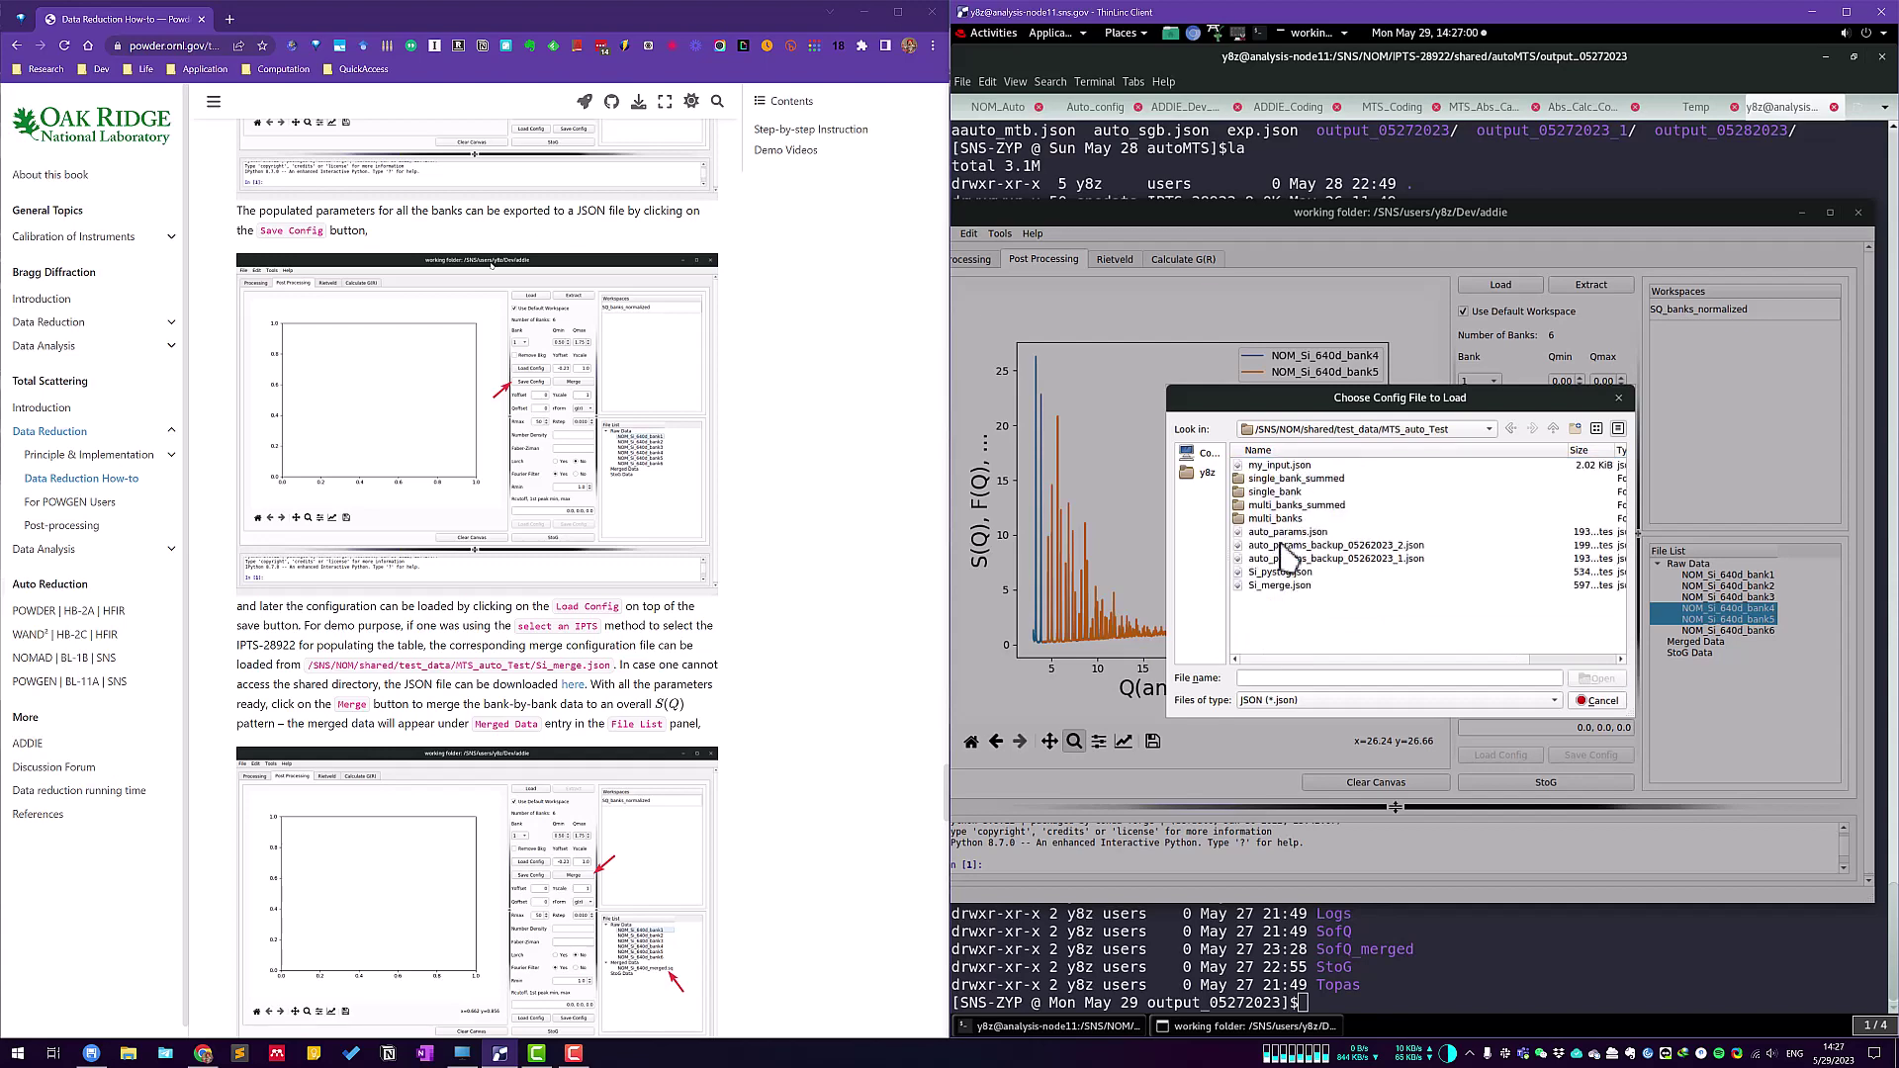
left_click(1285, 586)
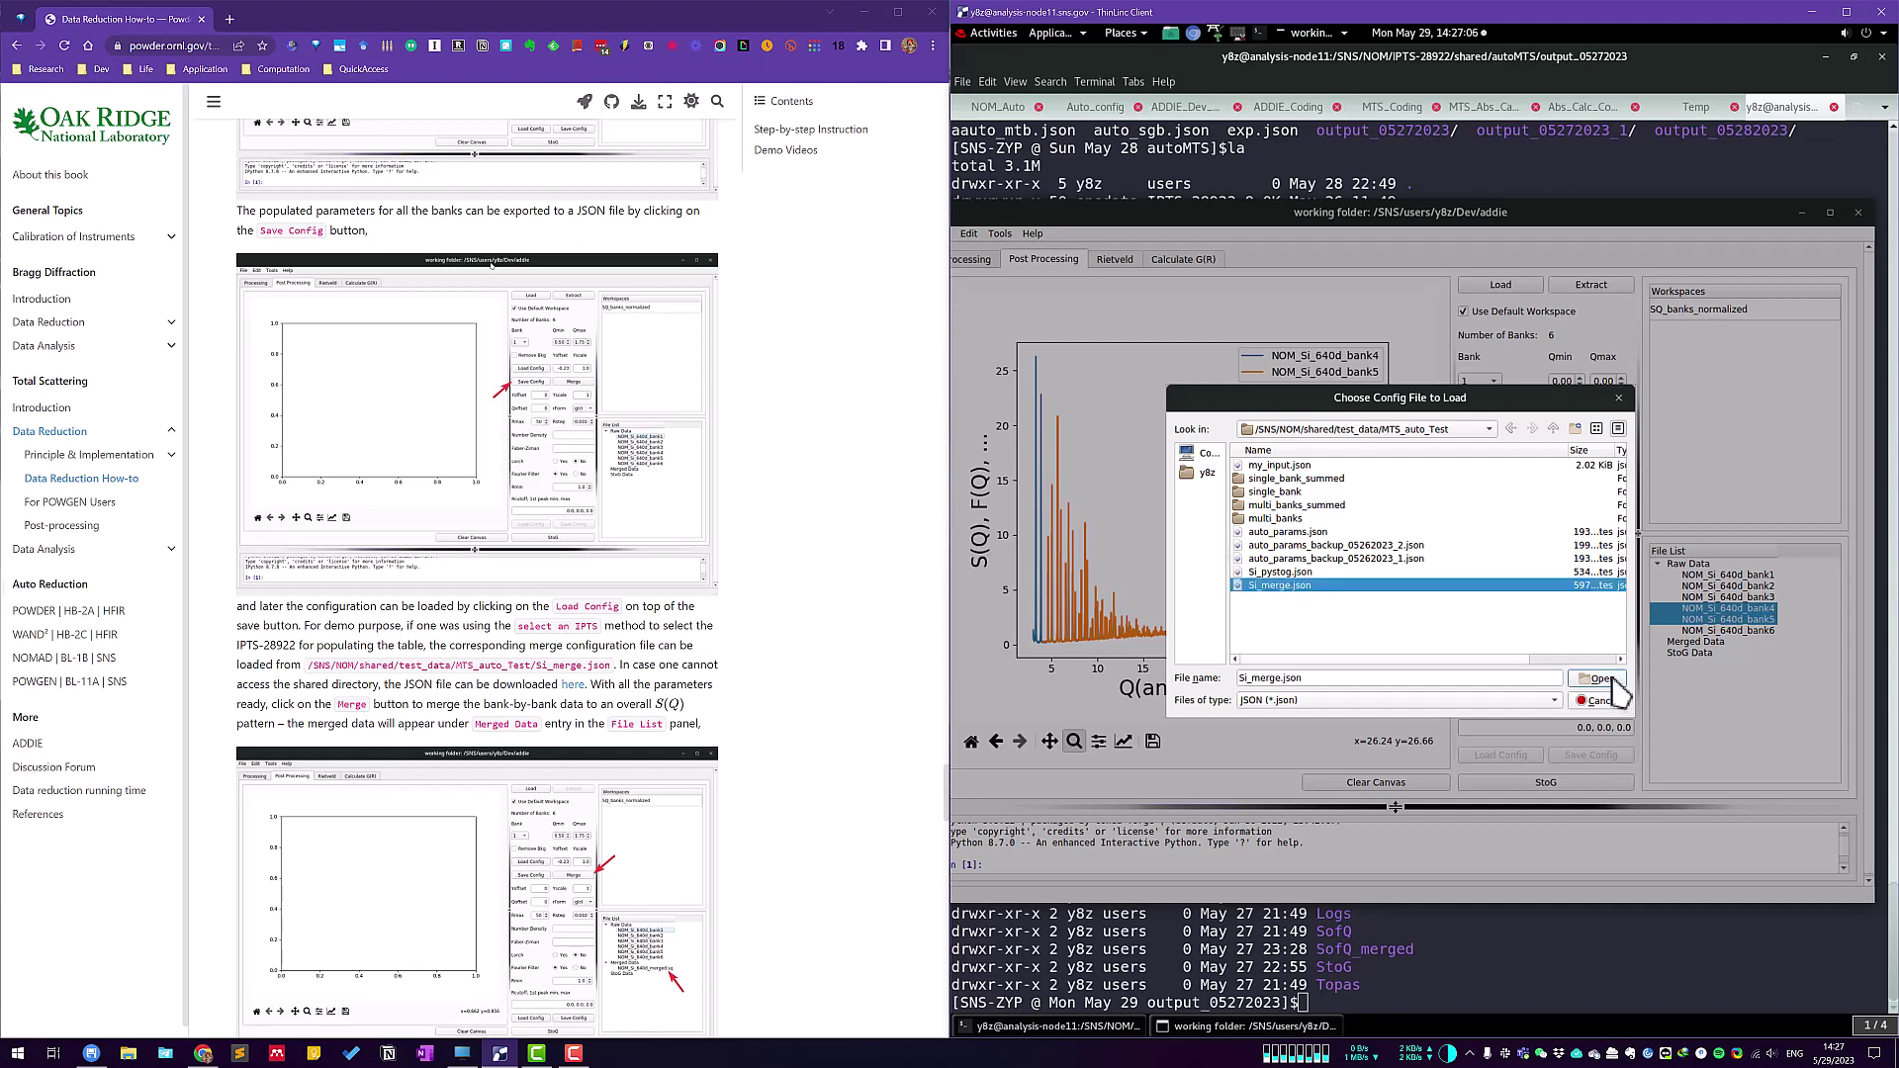
left_click(1604, 678)
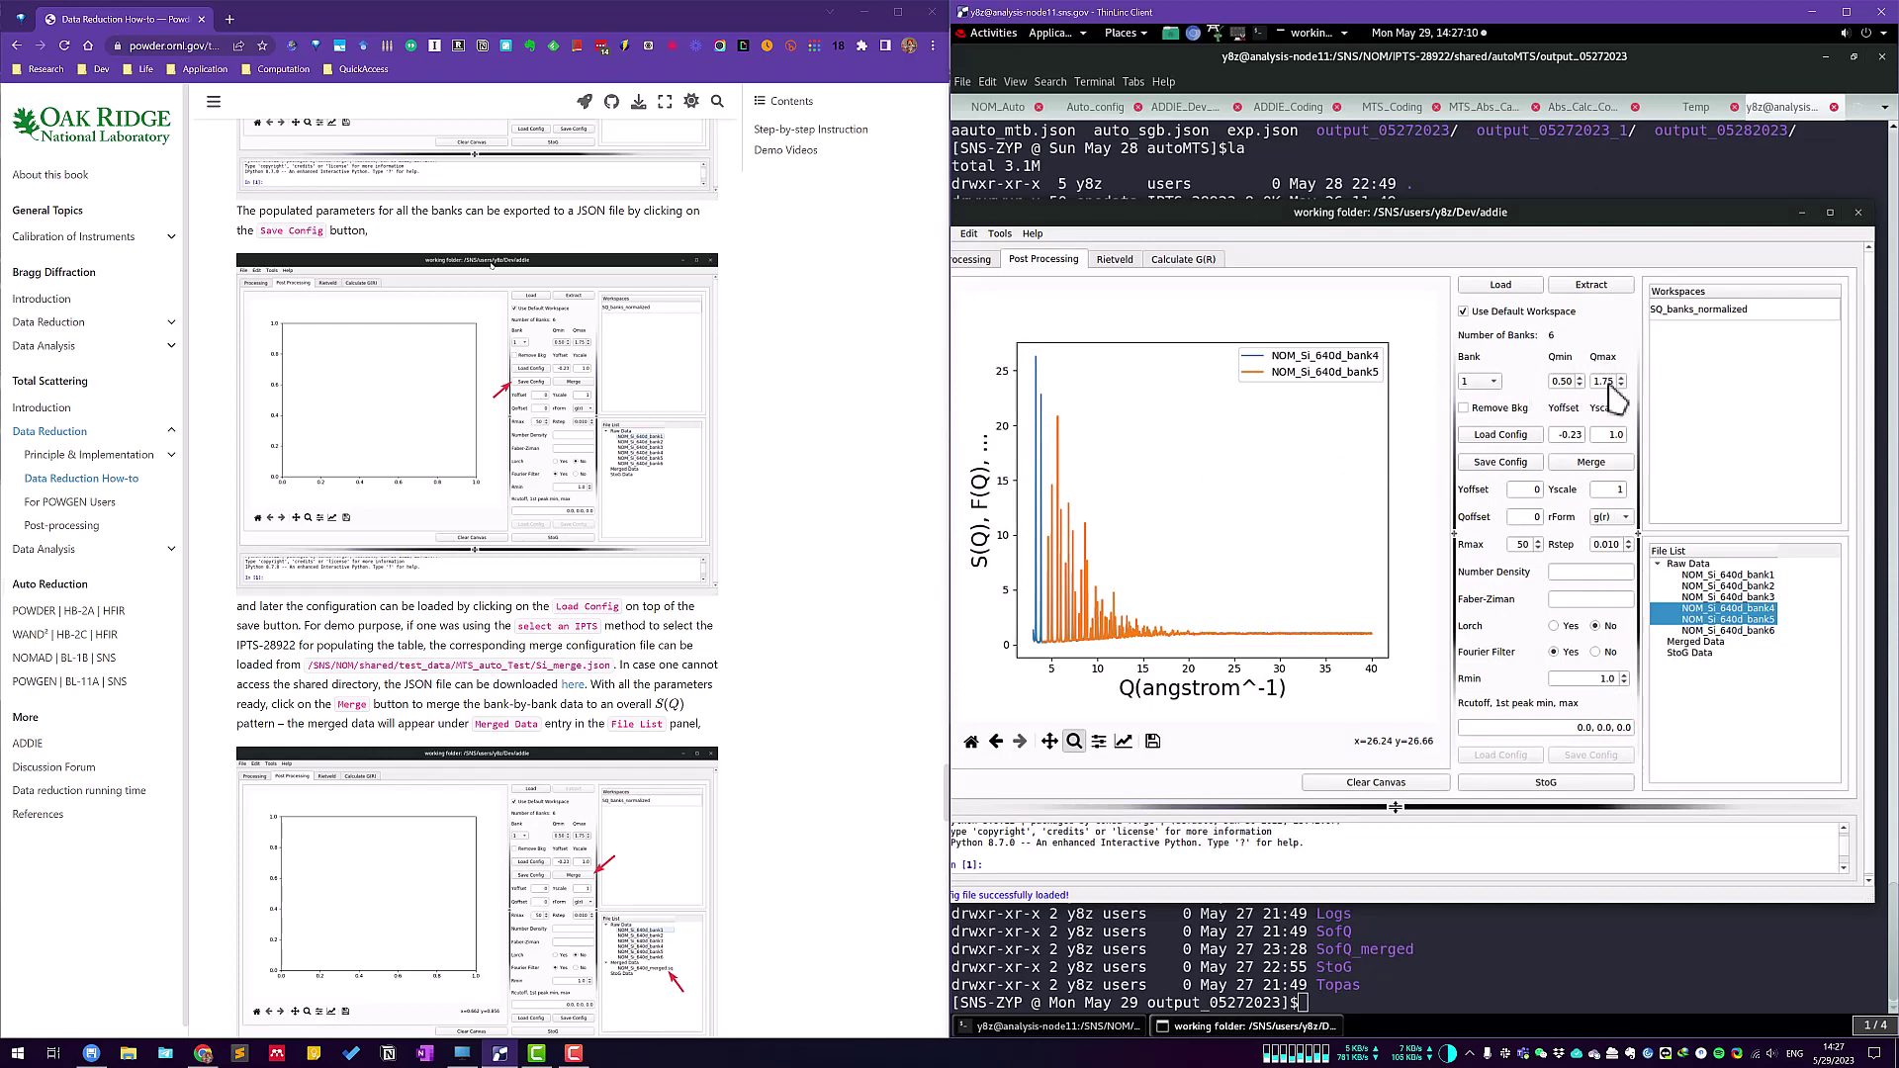
Check the loaded Q range, offset and scale parameters for banks 2 and 3.
left_click(1490, 382)
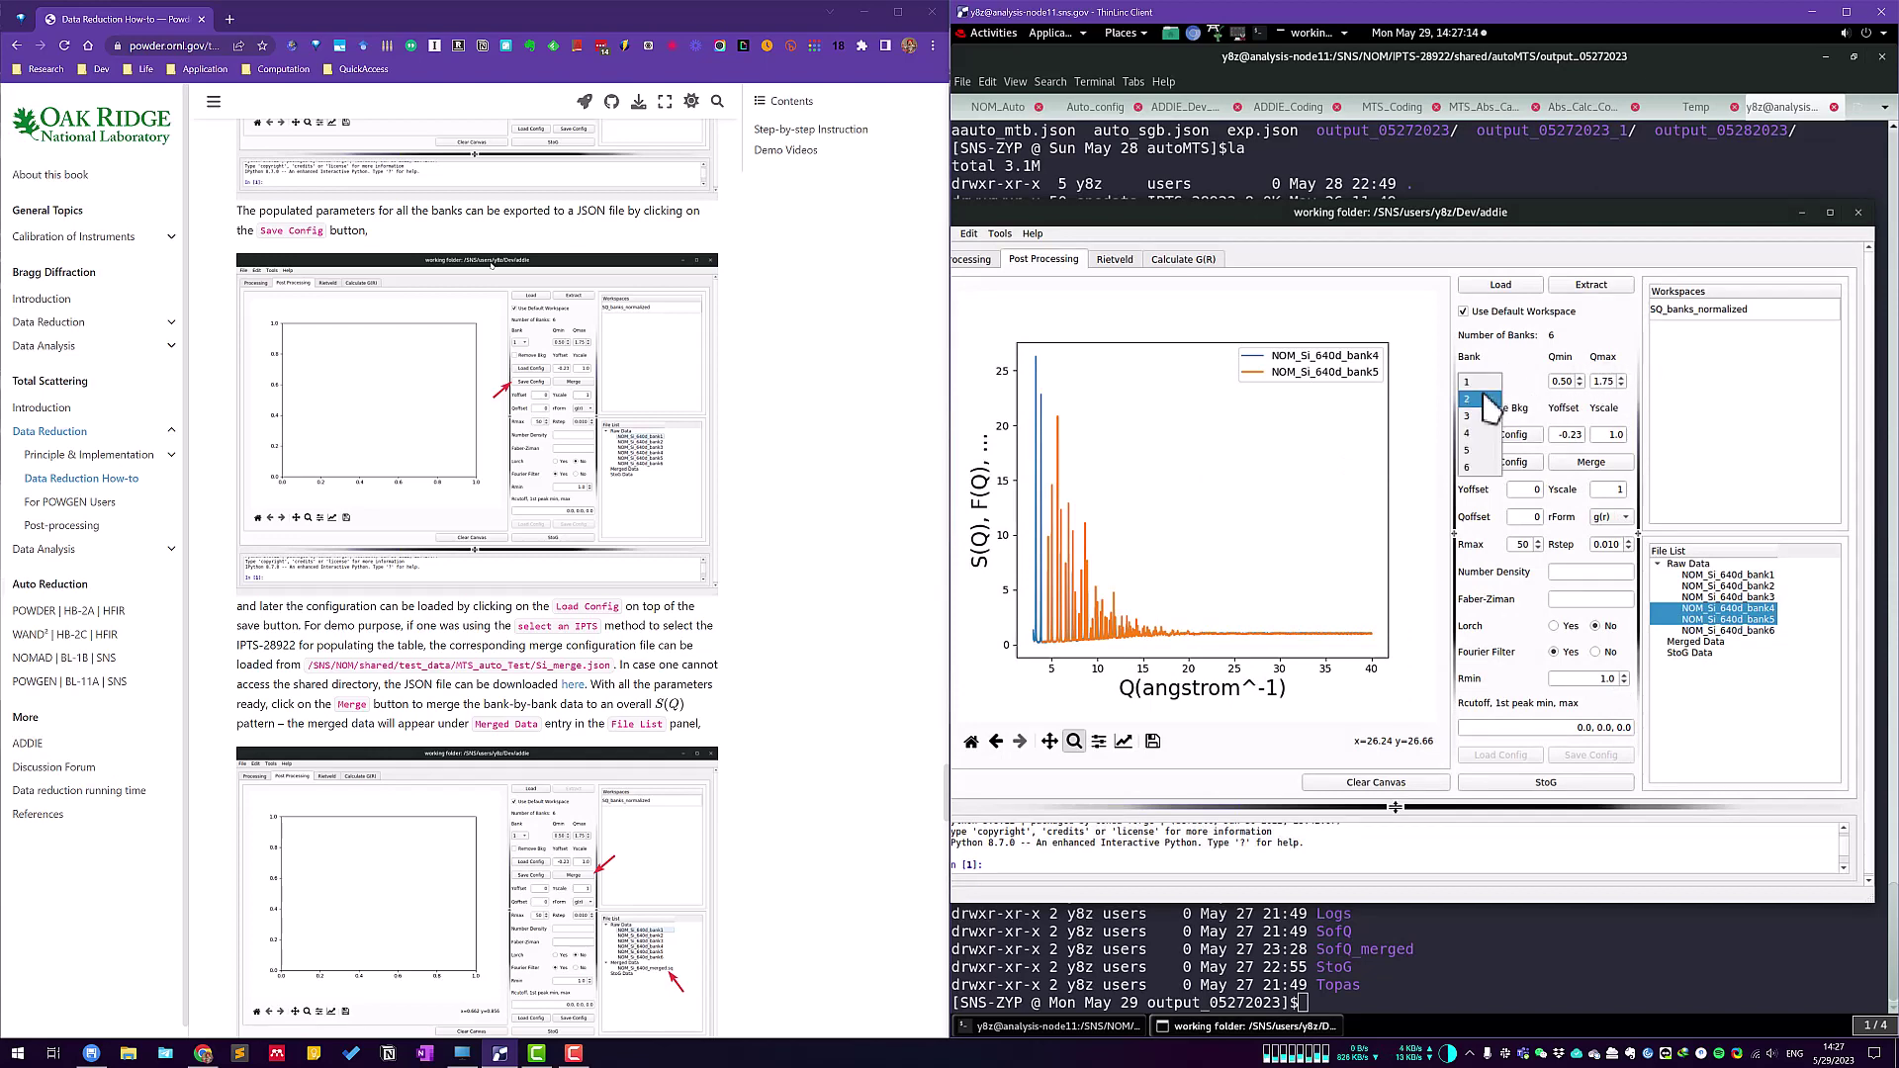
left_click(1482, 399)
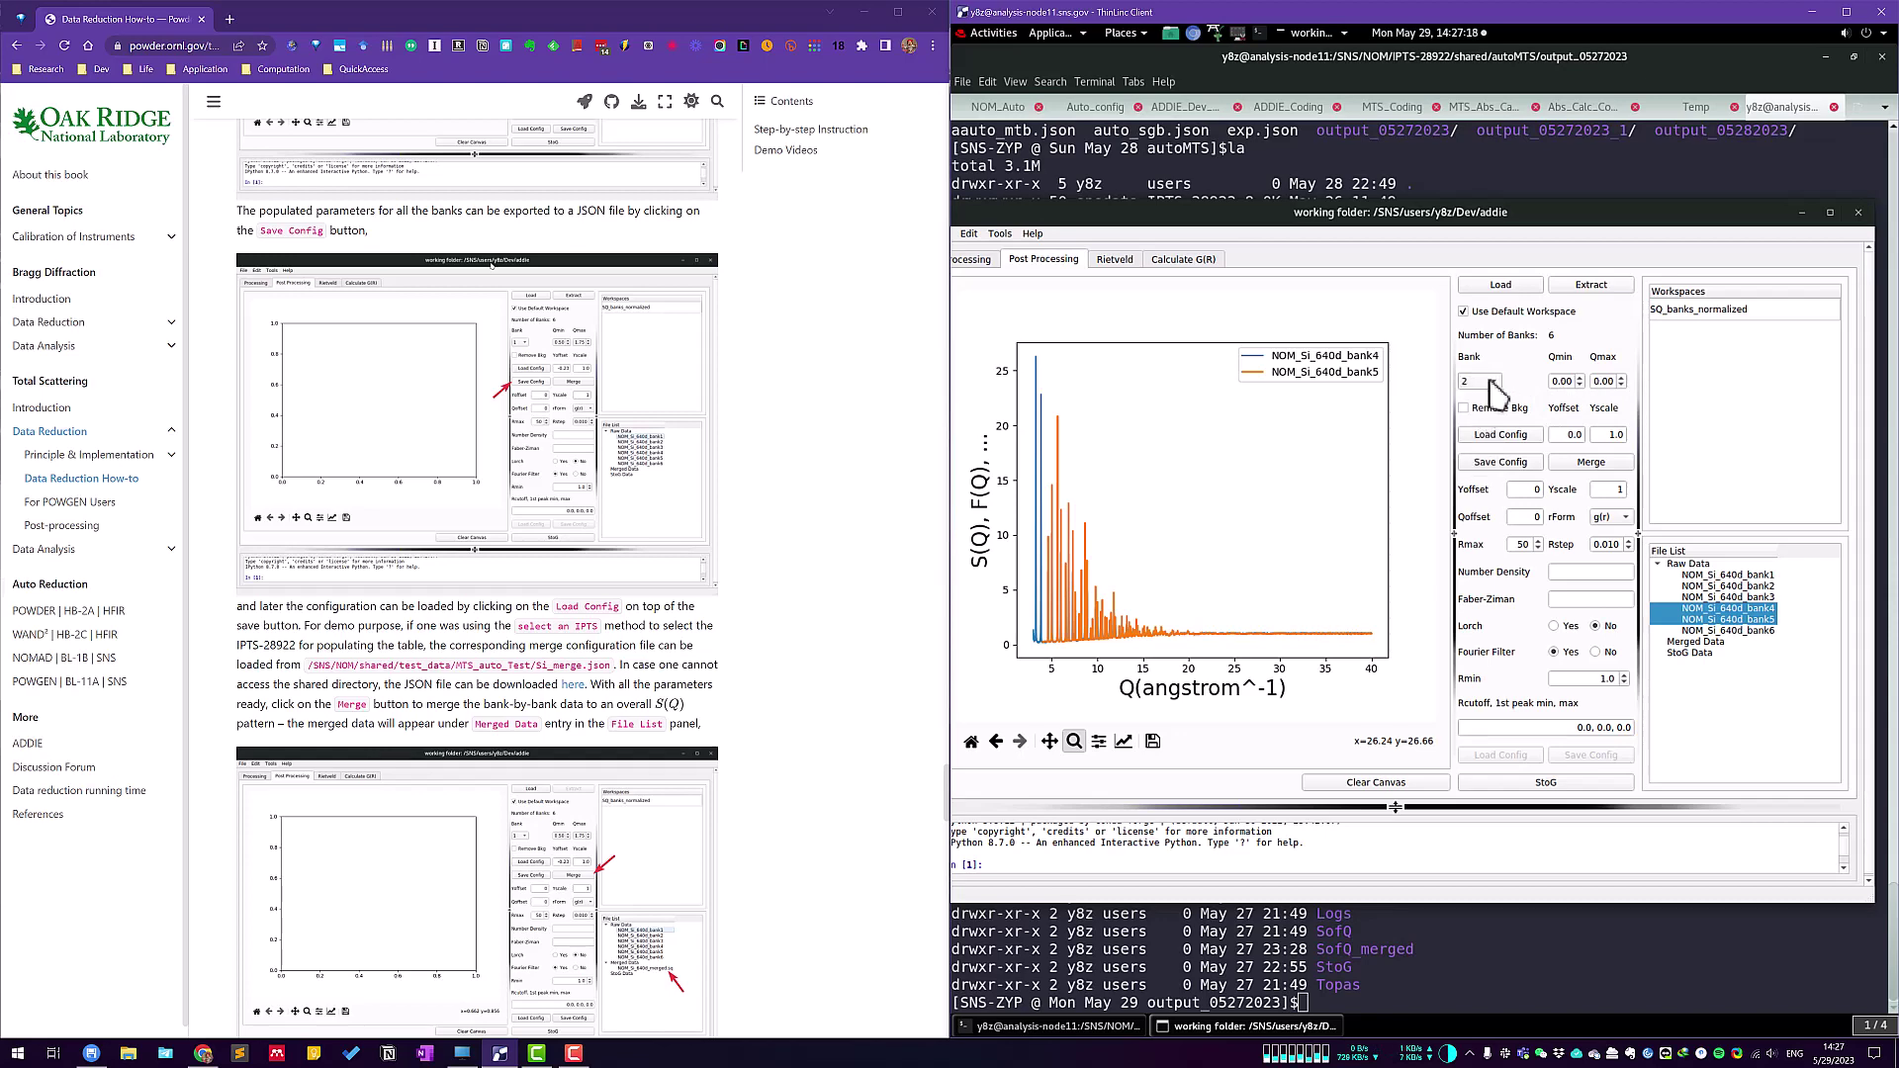
left_click(1491, 386)
left_click(1485, 400)
left_click(1486, 386)
left_click(1481, 365)
left_click(1483, 382)
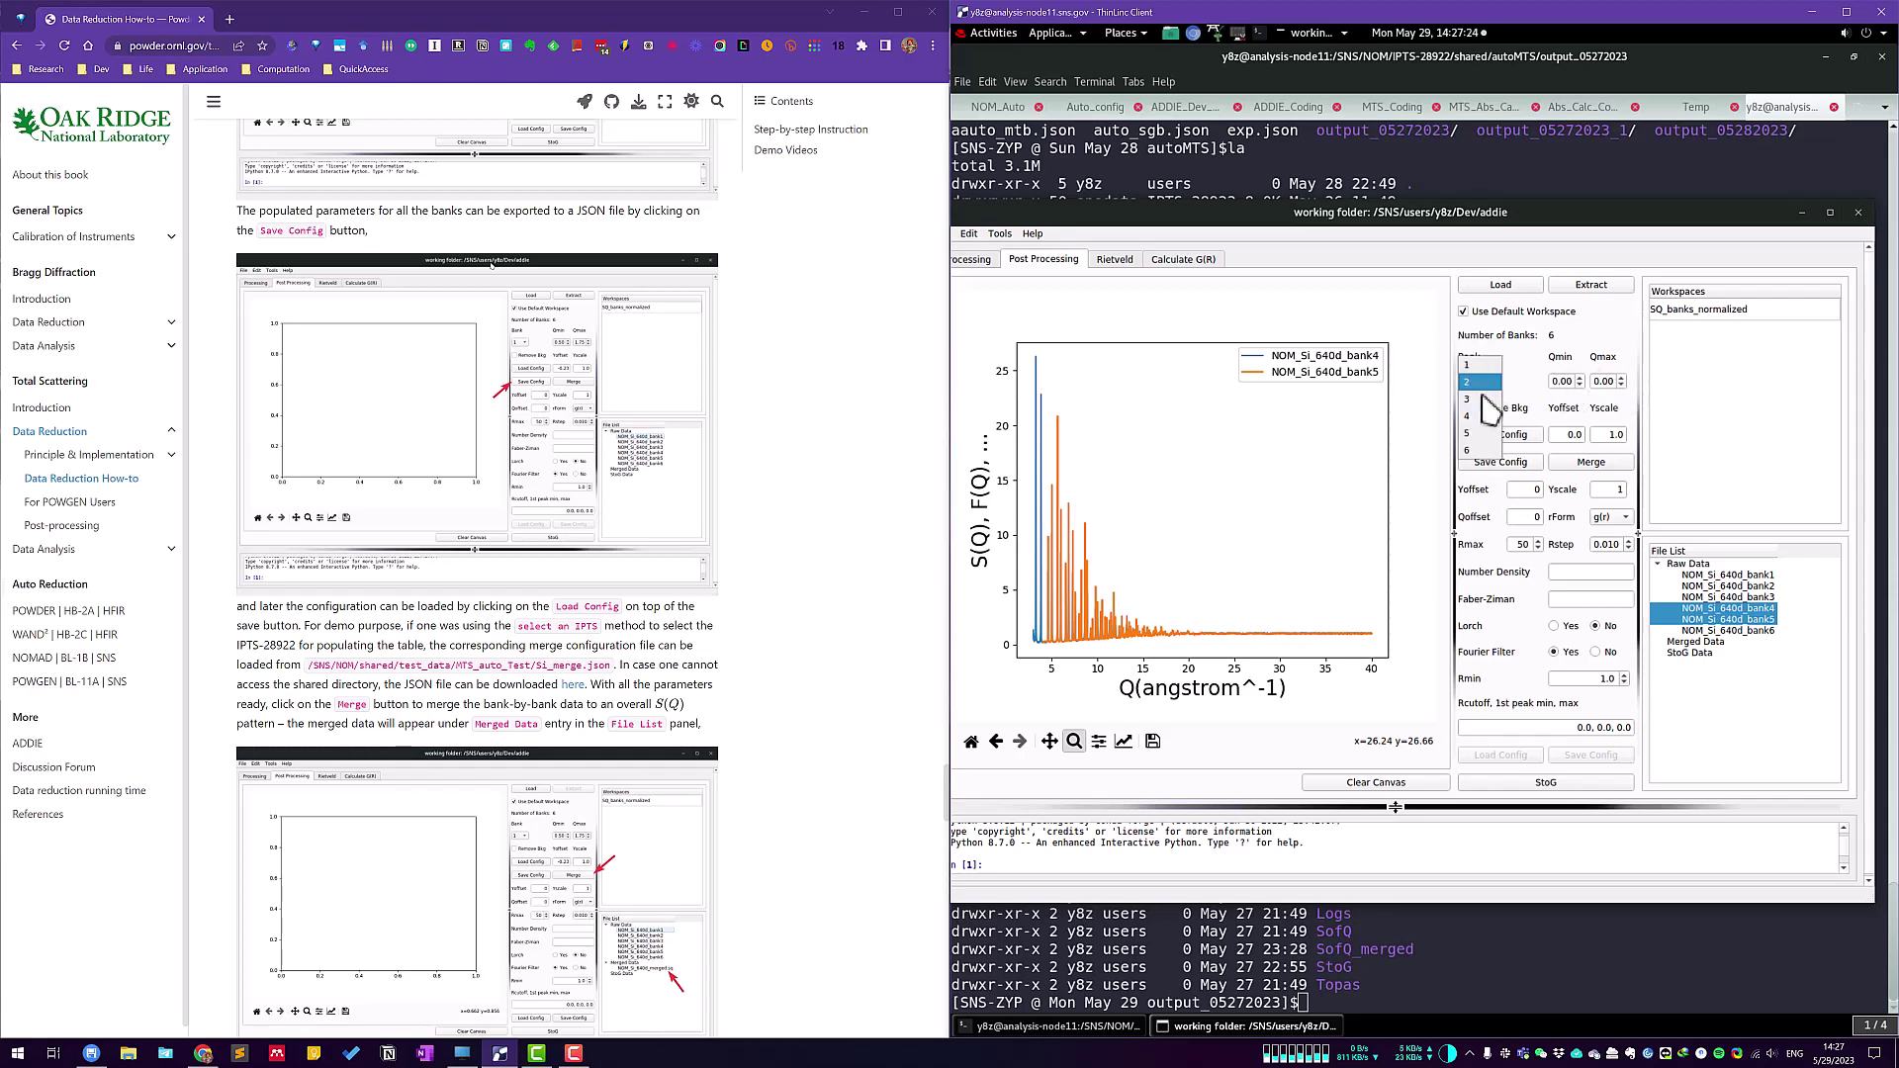
left_click(1482, 398)
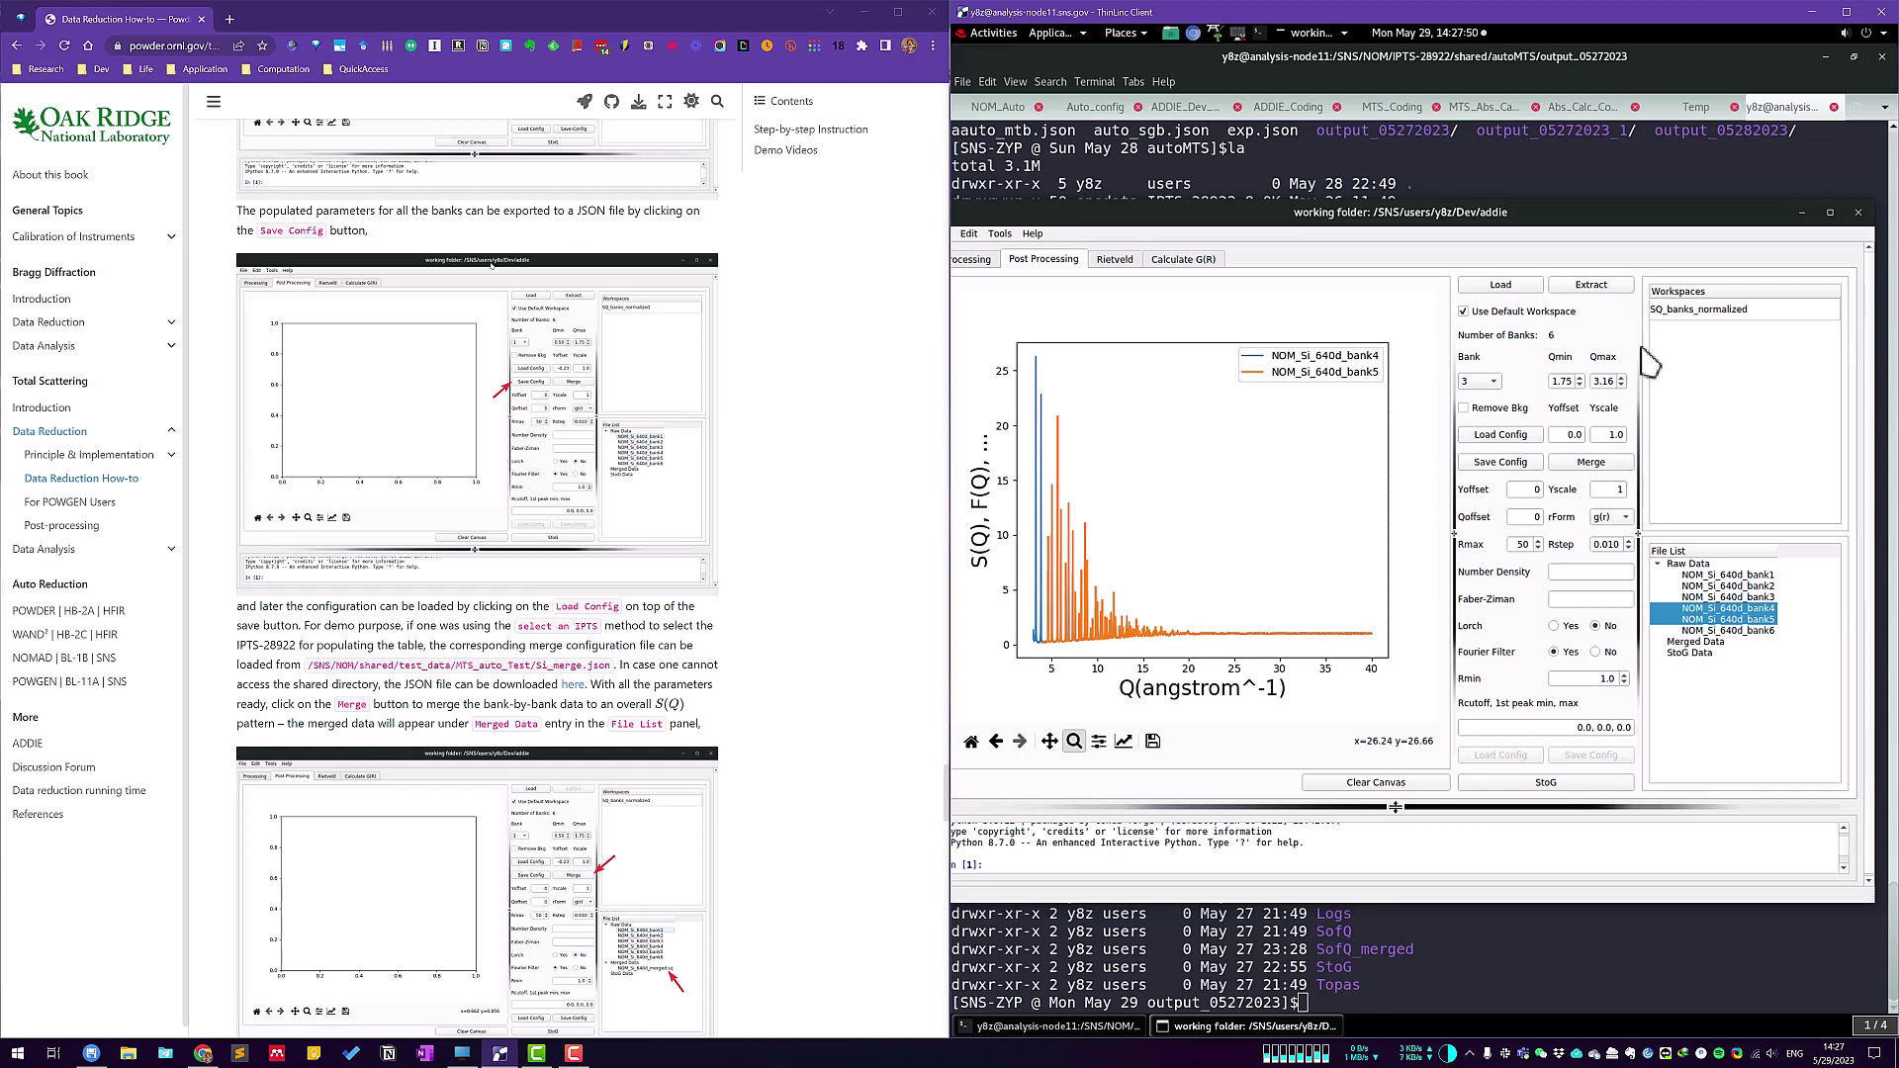
Merge the bank data with the loaded parameters and plot NOM_Si_640d_merged.sq alone on a cleared canvas.
left_click(1610, 469)
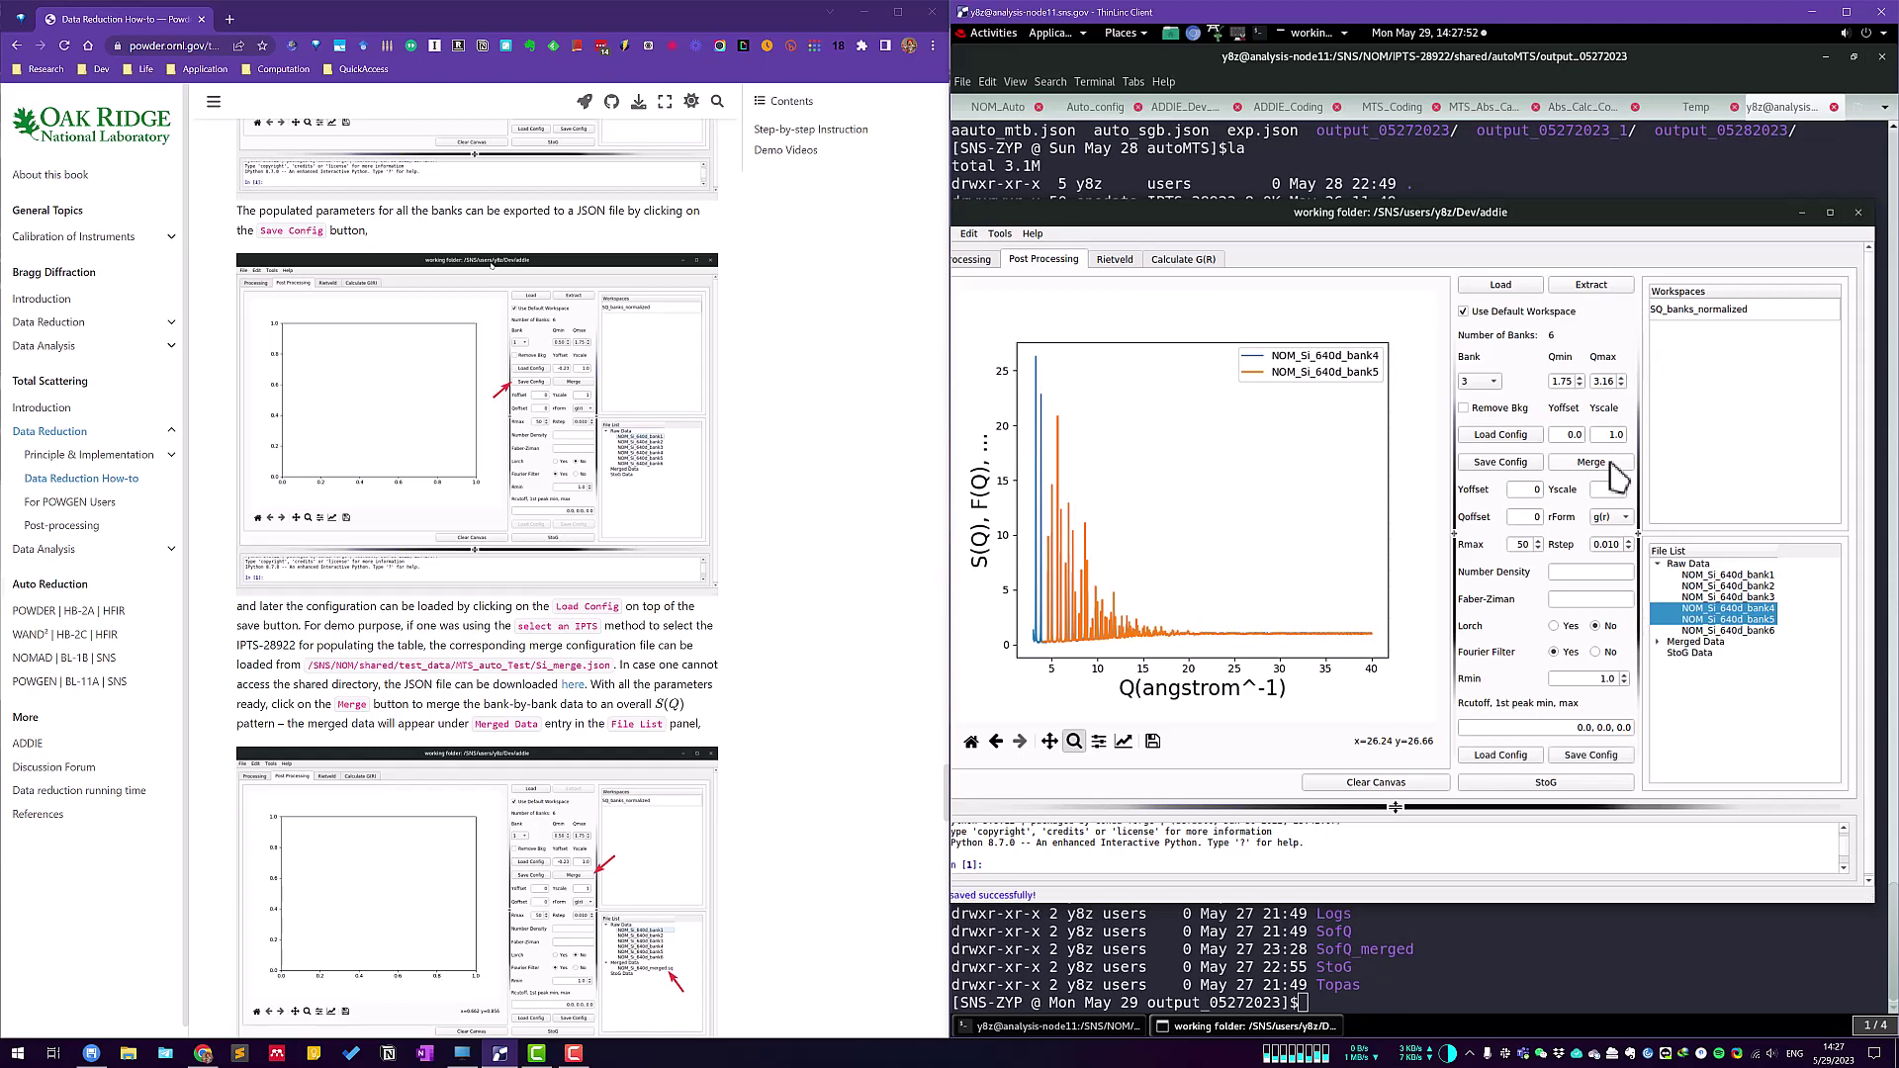
left_click(1658, 642)
left_click(1733, 654)
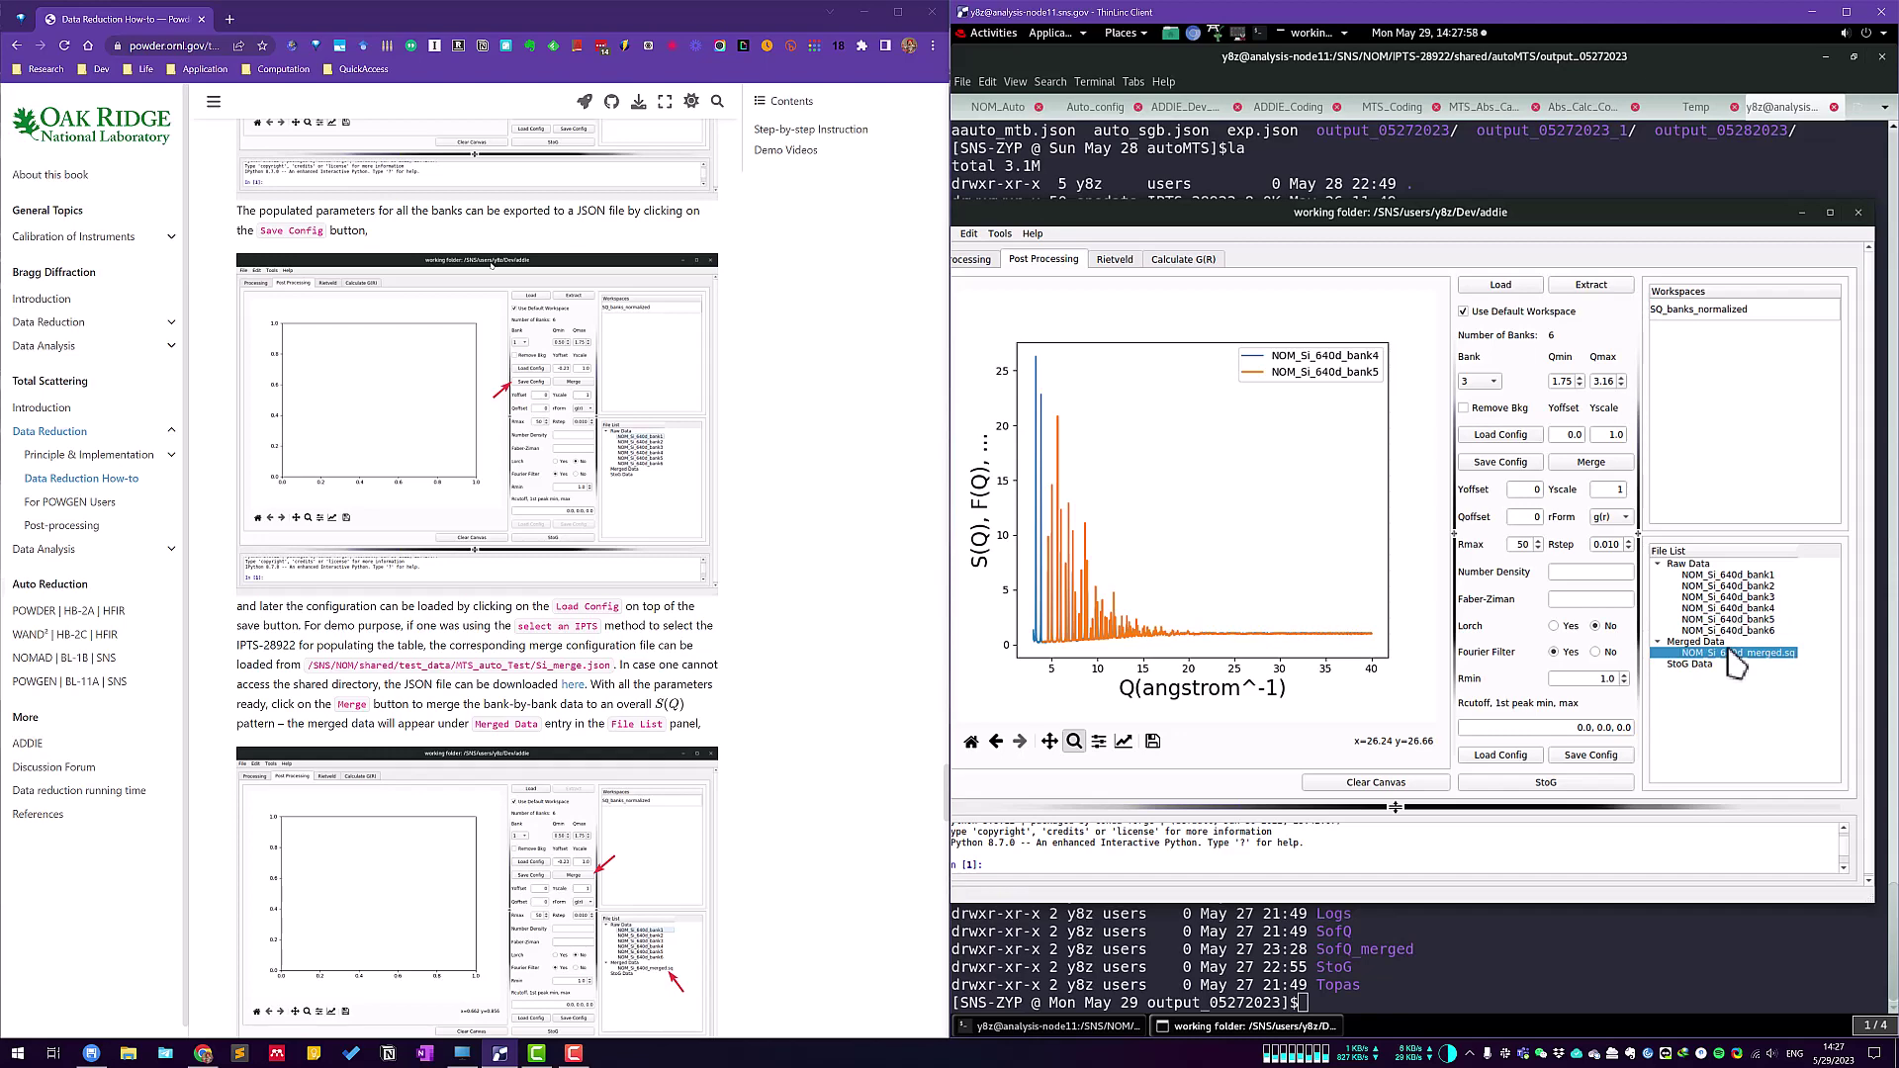
left_click(1403, 784)
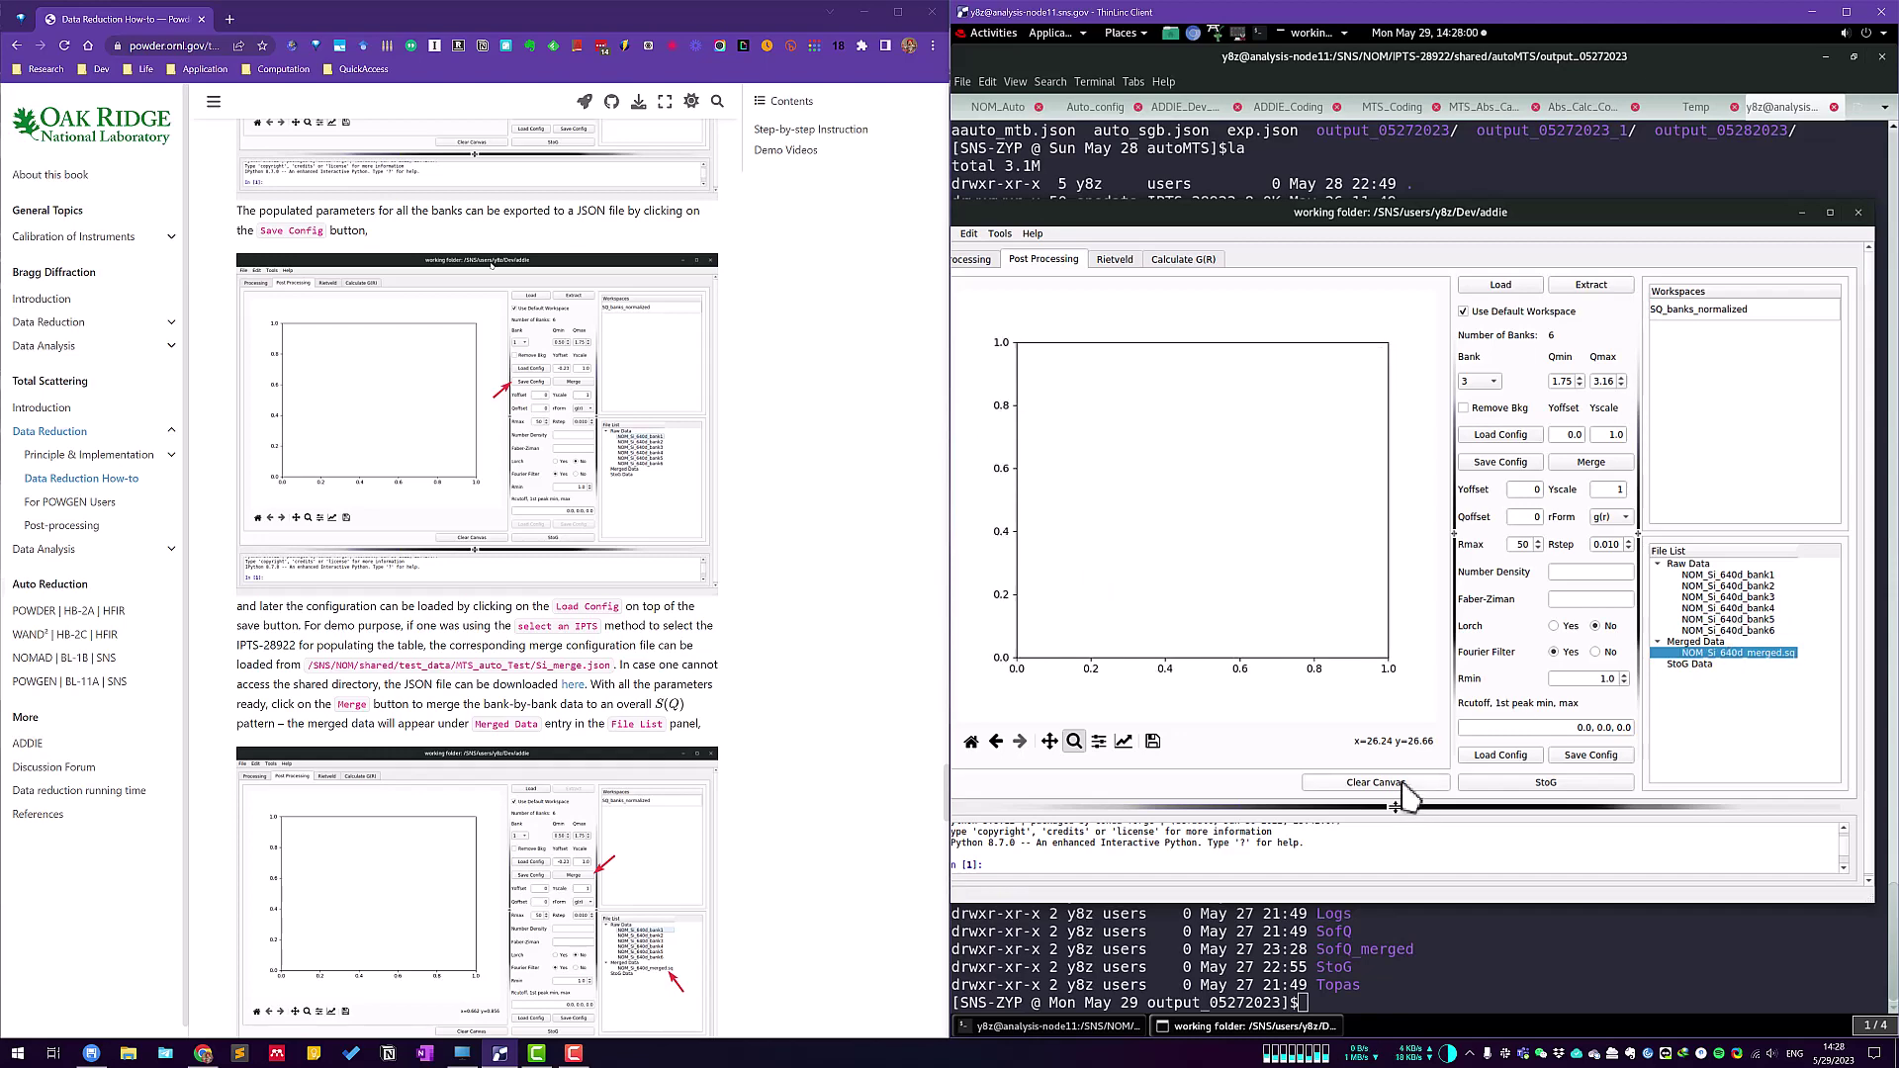
right_click(1720, 654)
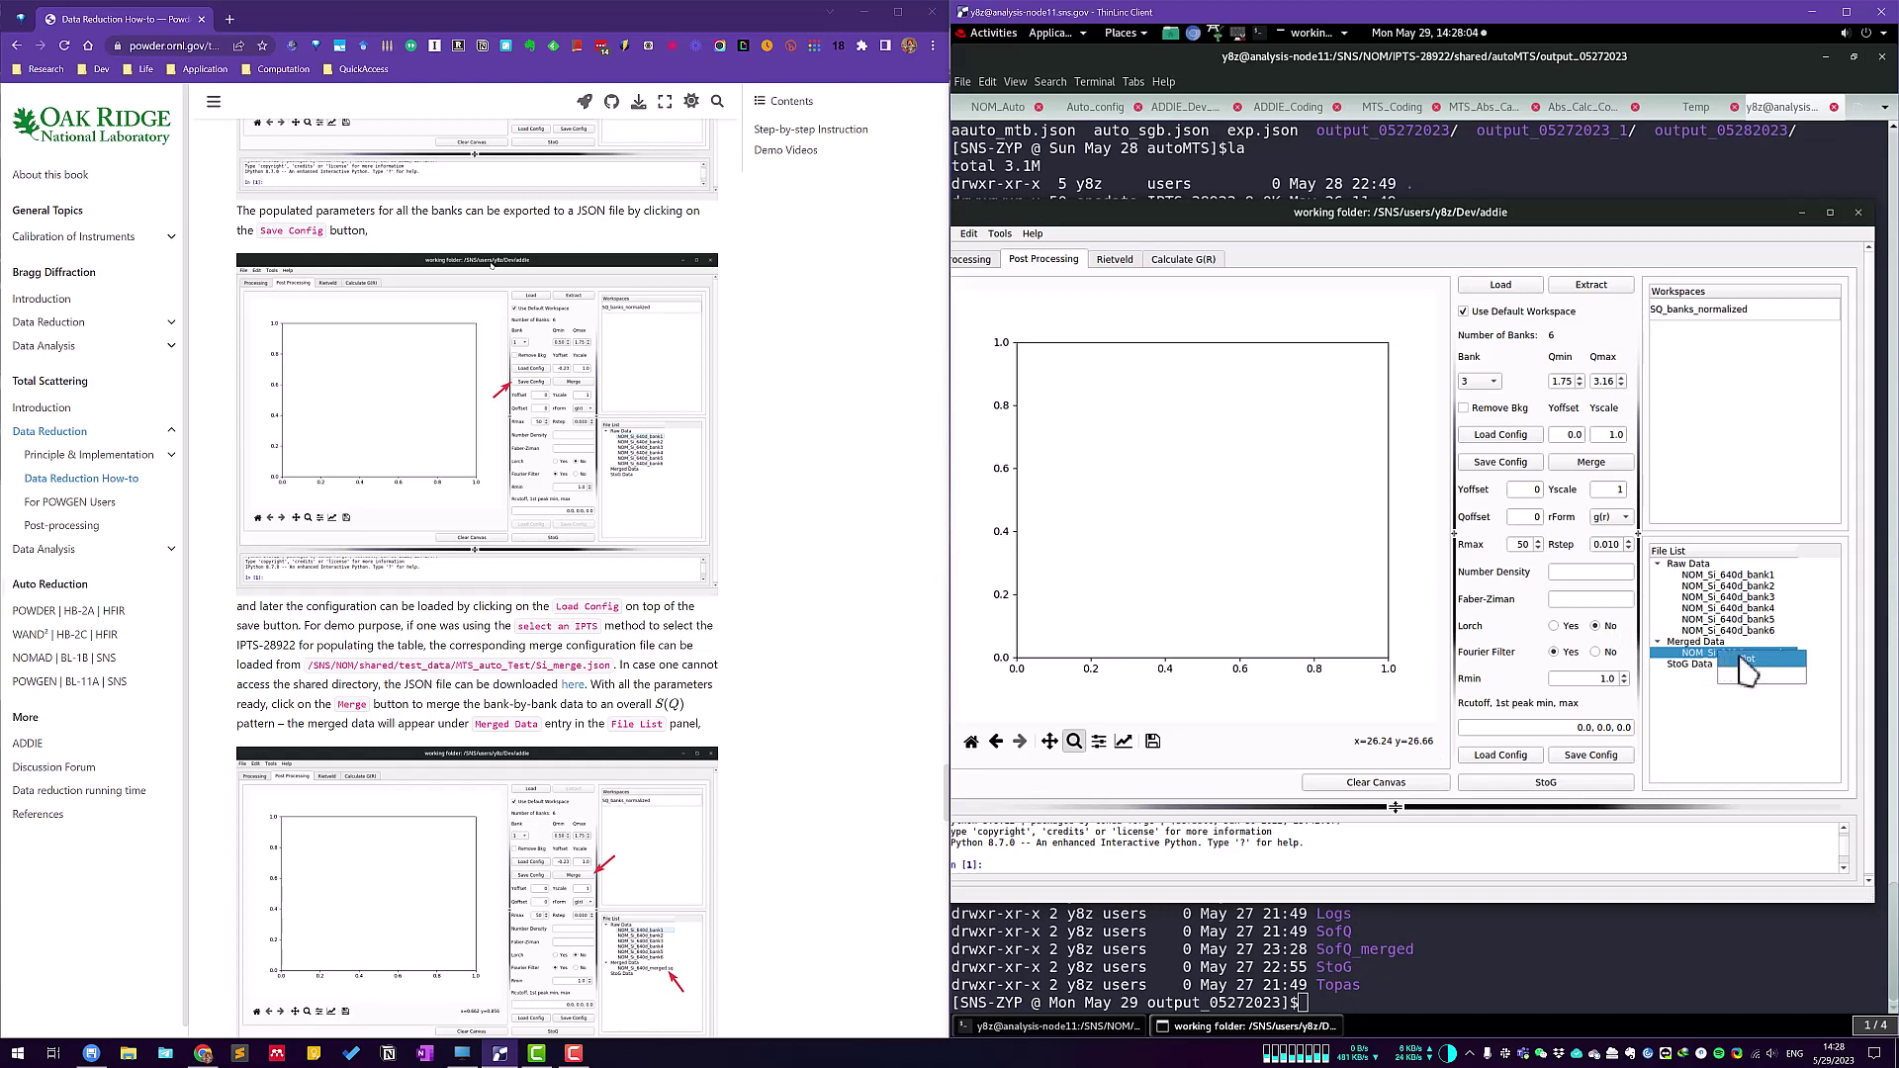
left_click(1745, 660)
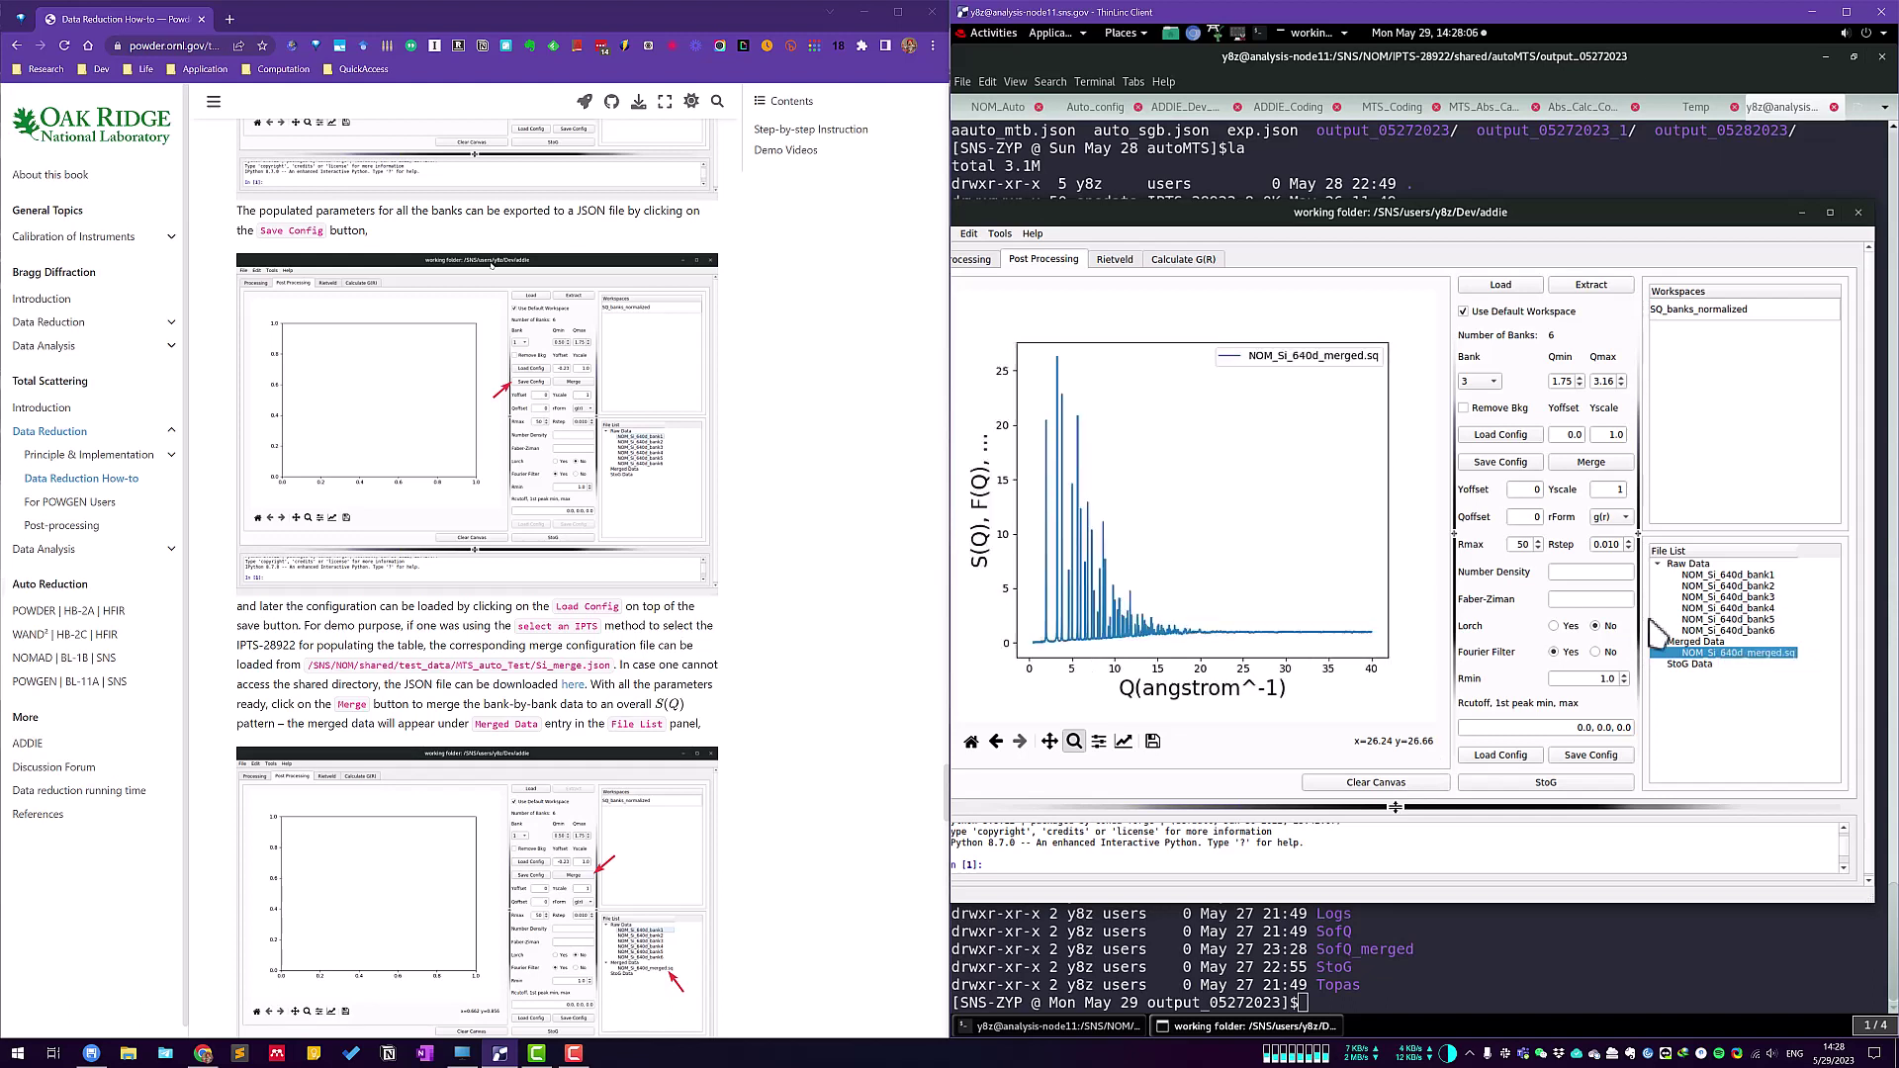
Zoom into the low-Q baseline region of the merged pattern to inspect it, and restore the full view.
left_click_drag(1020, 352, 1180, 660)
left_click_drag(1034, 622, 1272, 641)
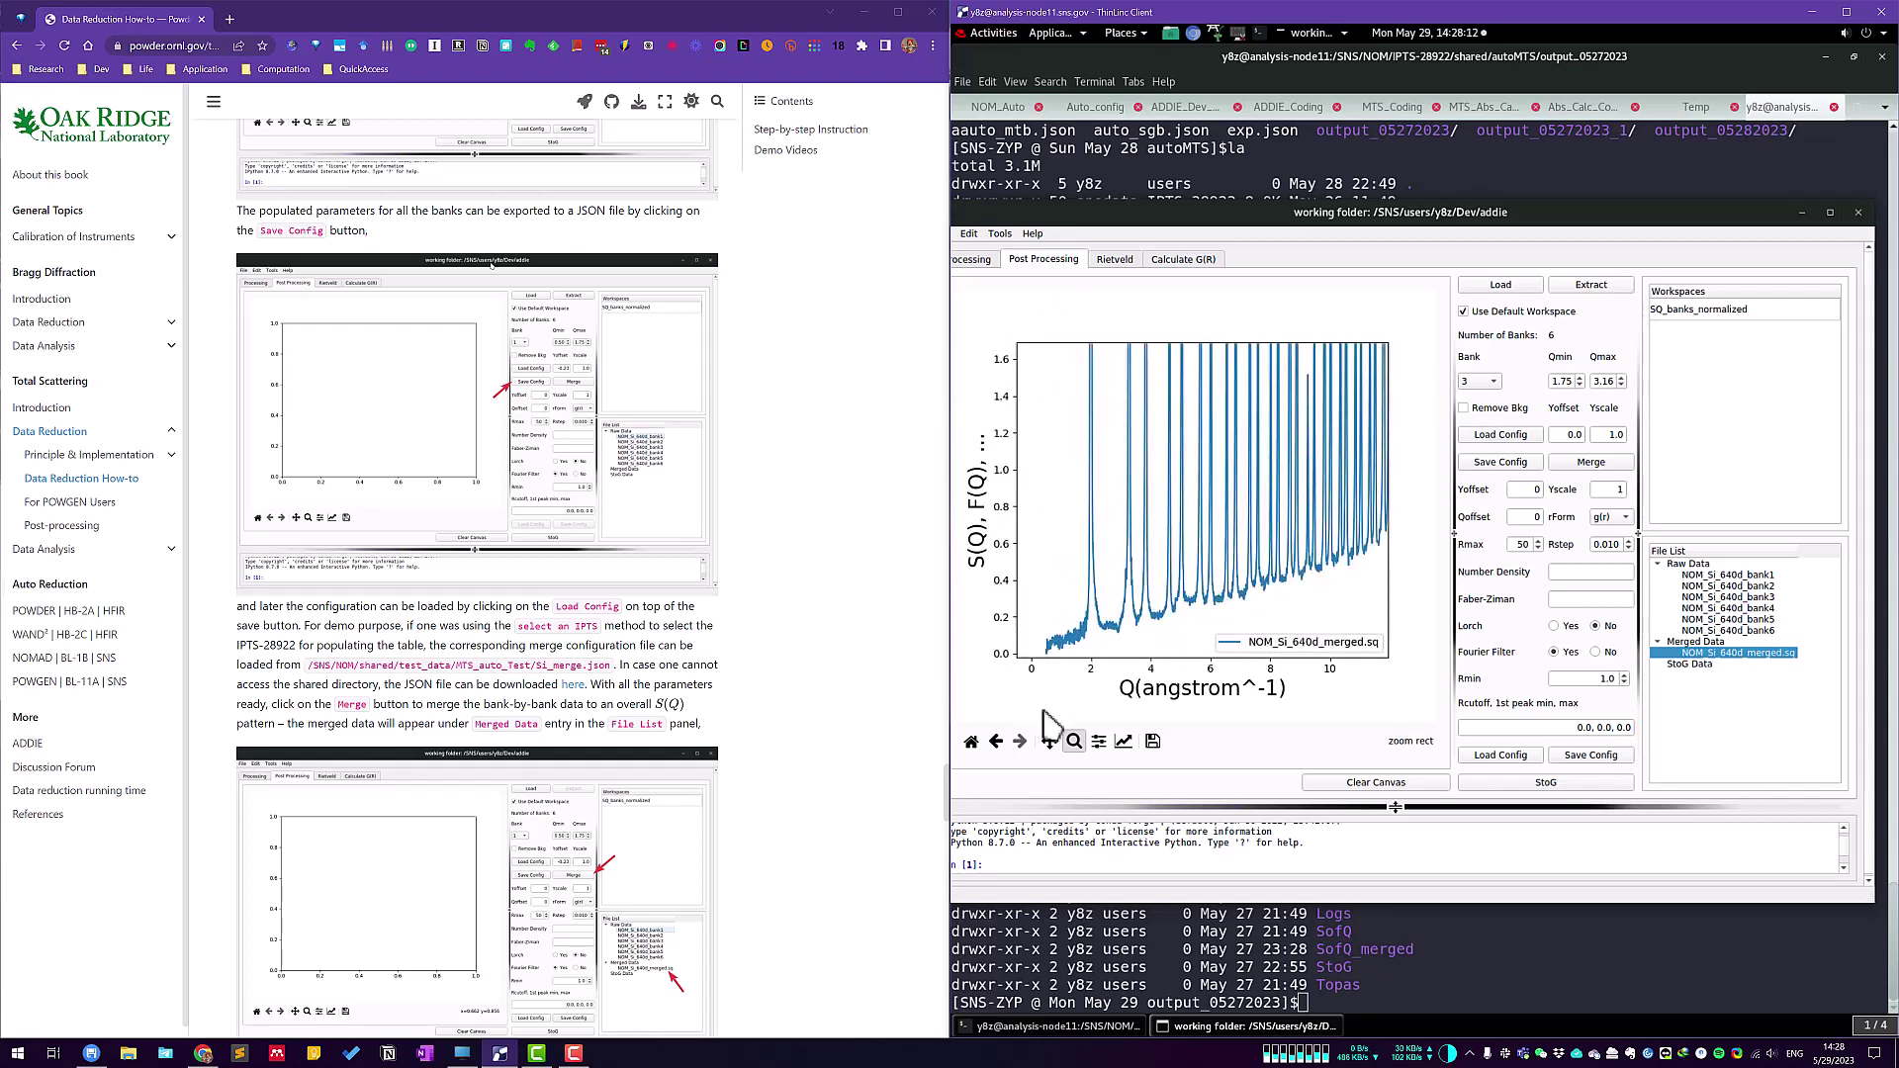
left_click(972, 741)
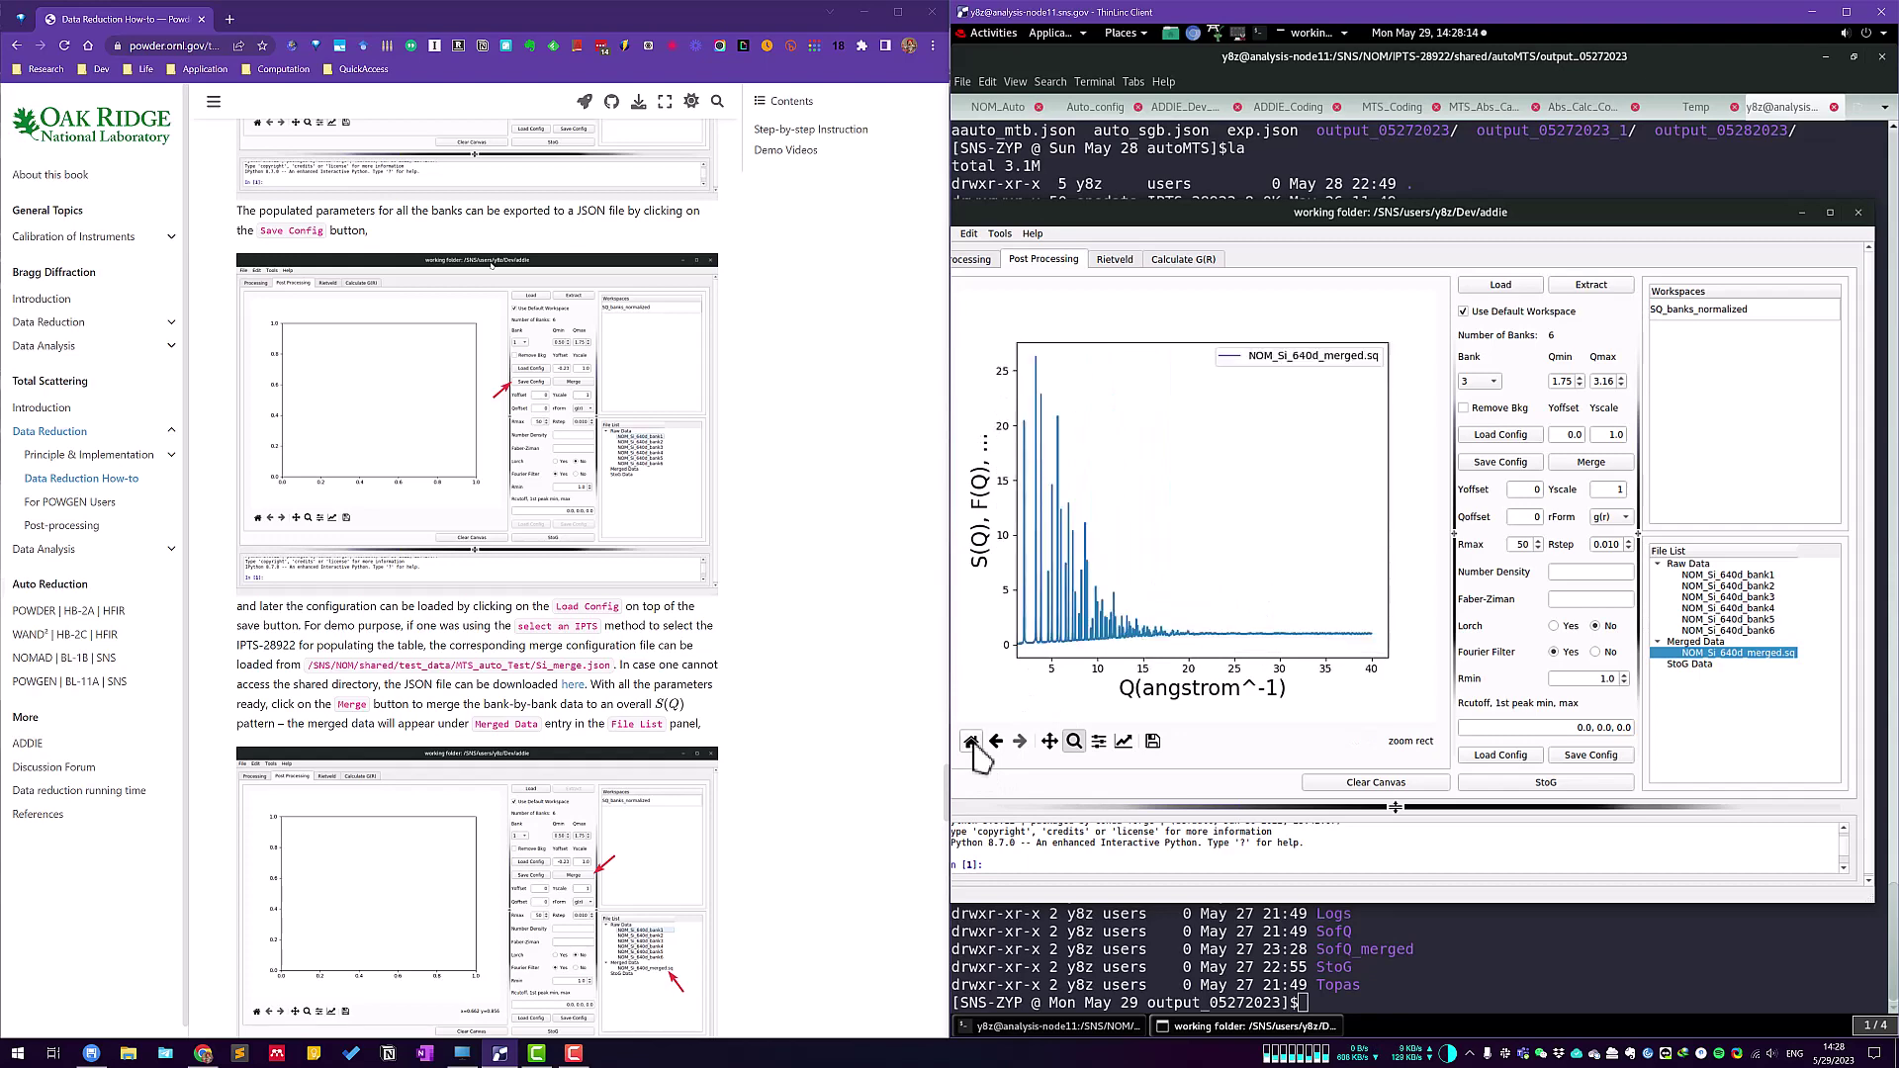
Clear the canvas and save the merge parameters as si_demo_merge in the Temp folder of the home directory.
left_click(1401, 784)
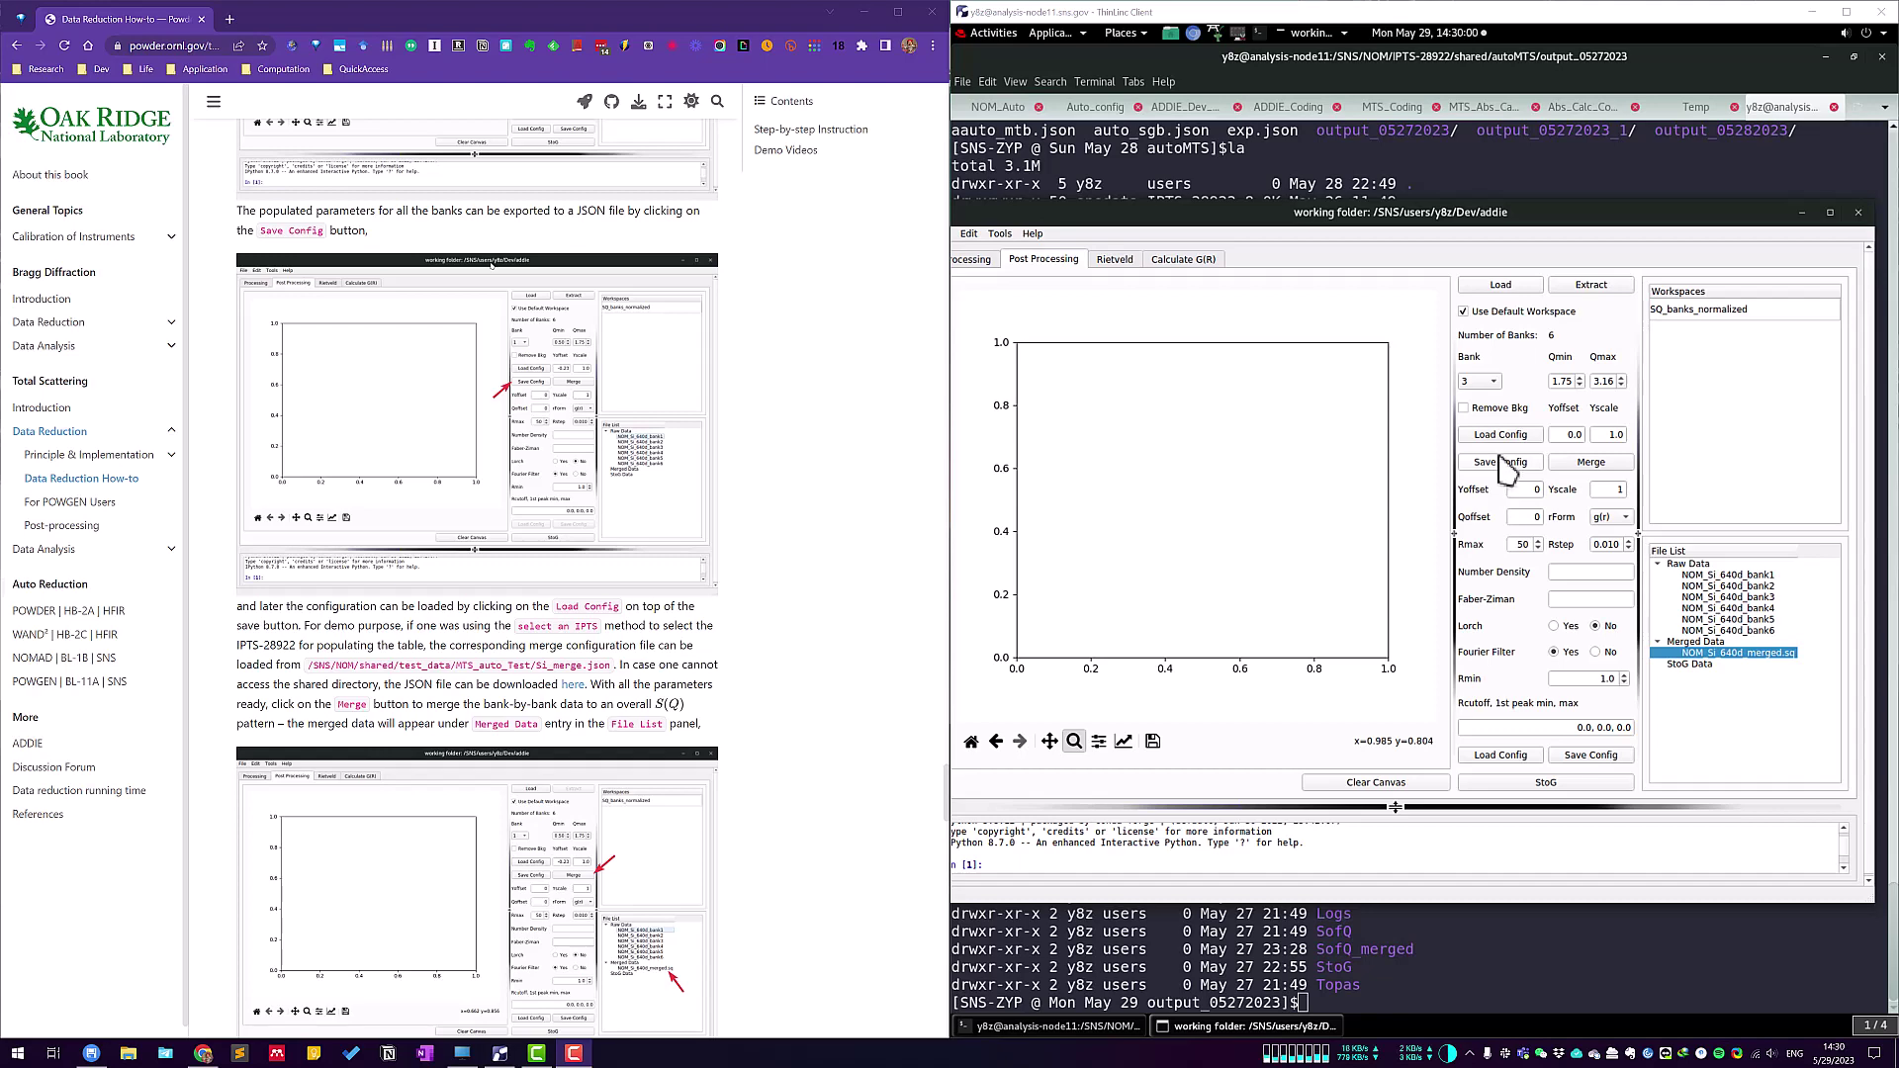
left_click(1500, 469)
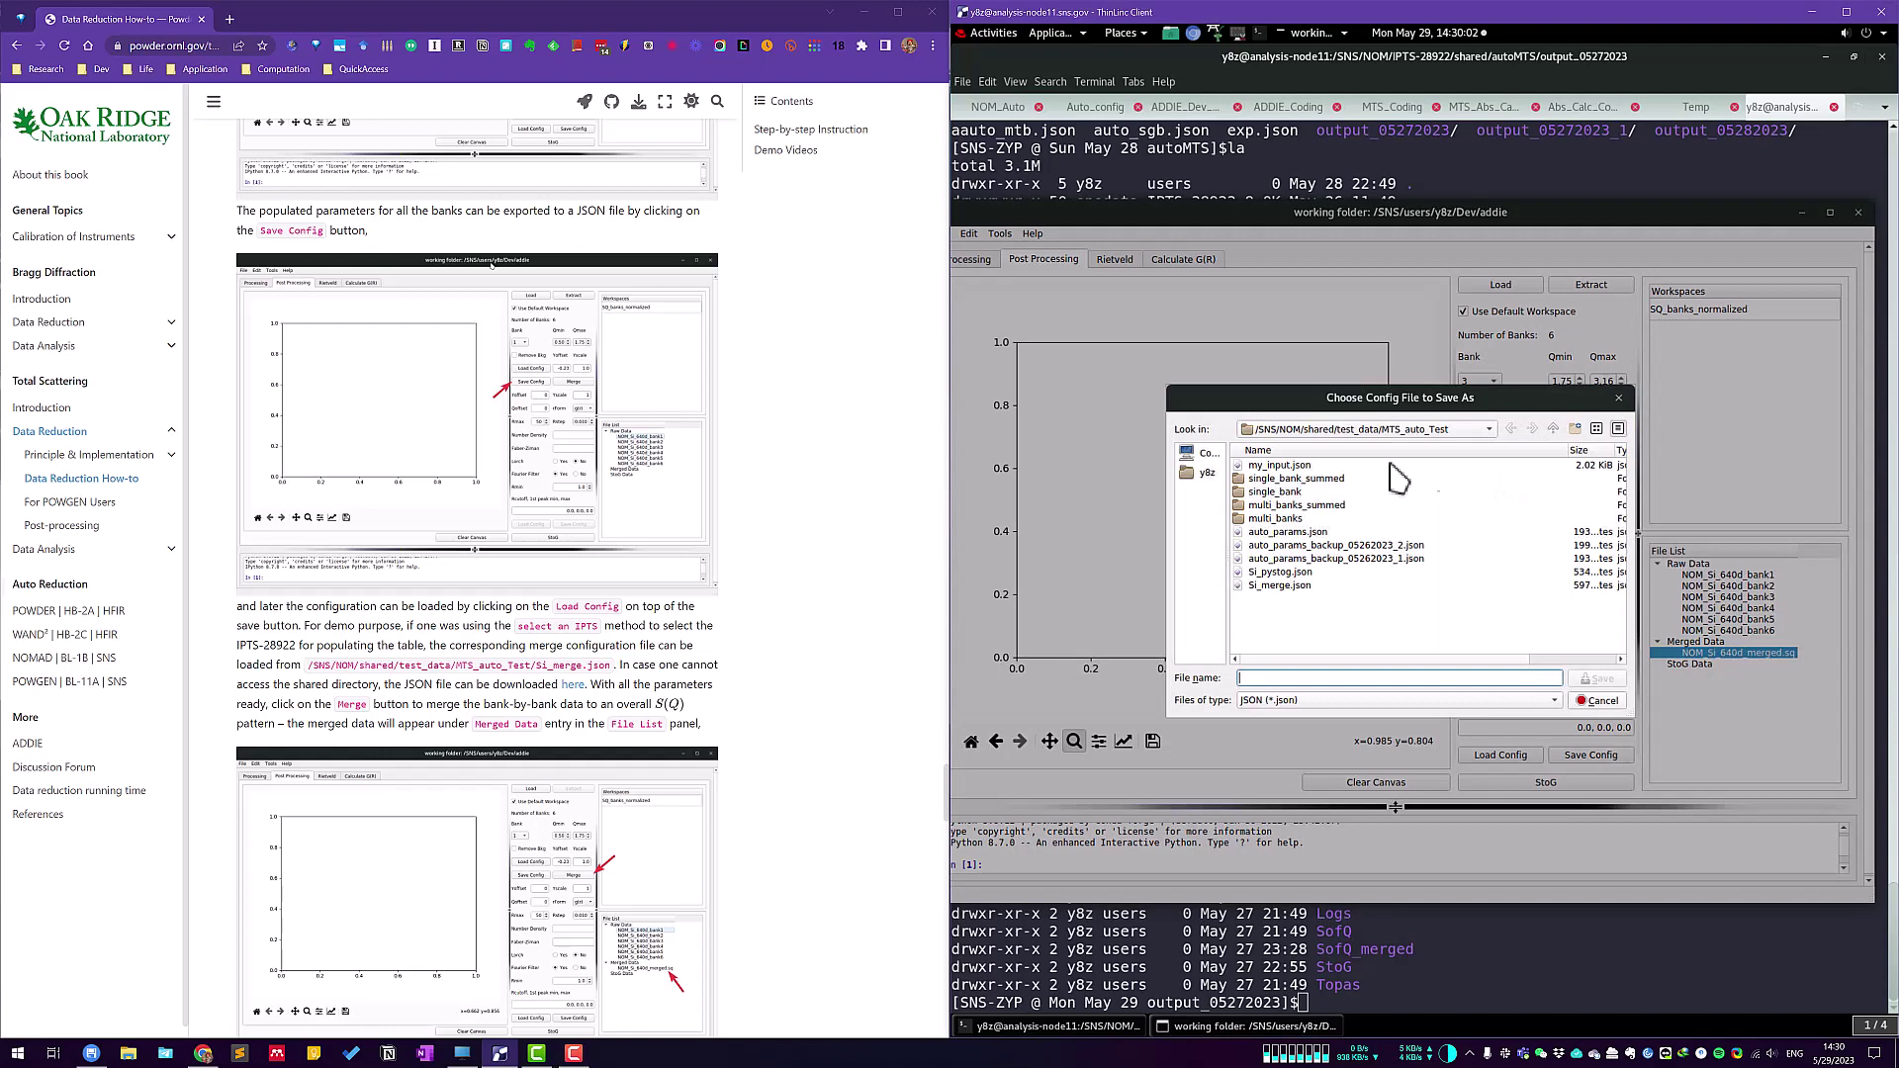
left_click(1207, 473)
double_click(1252, 469)
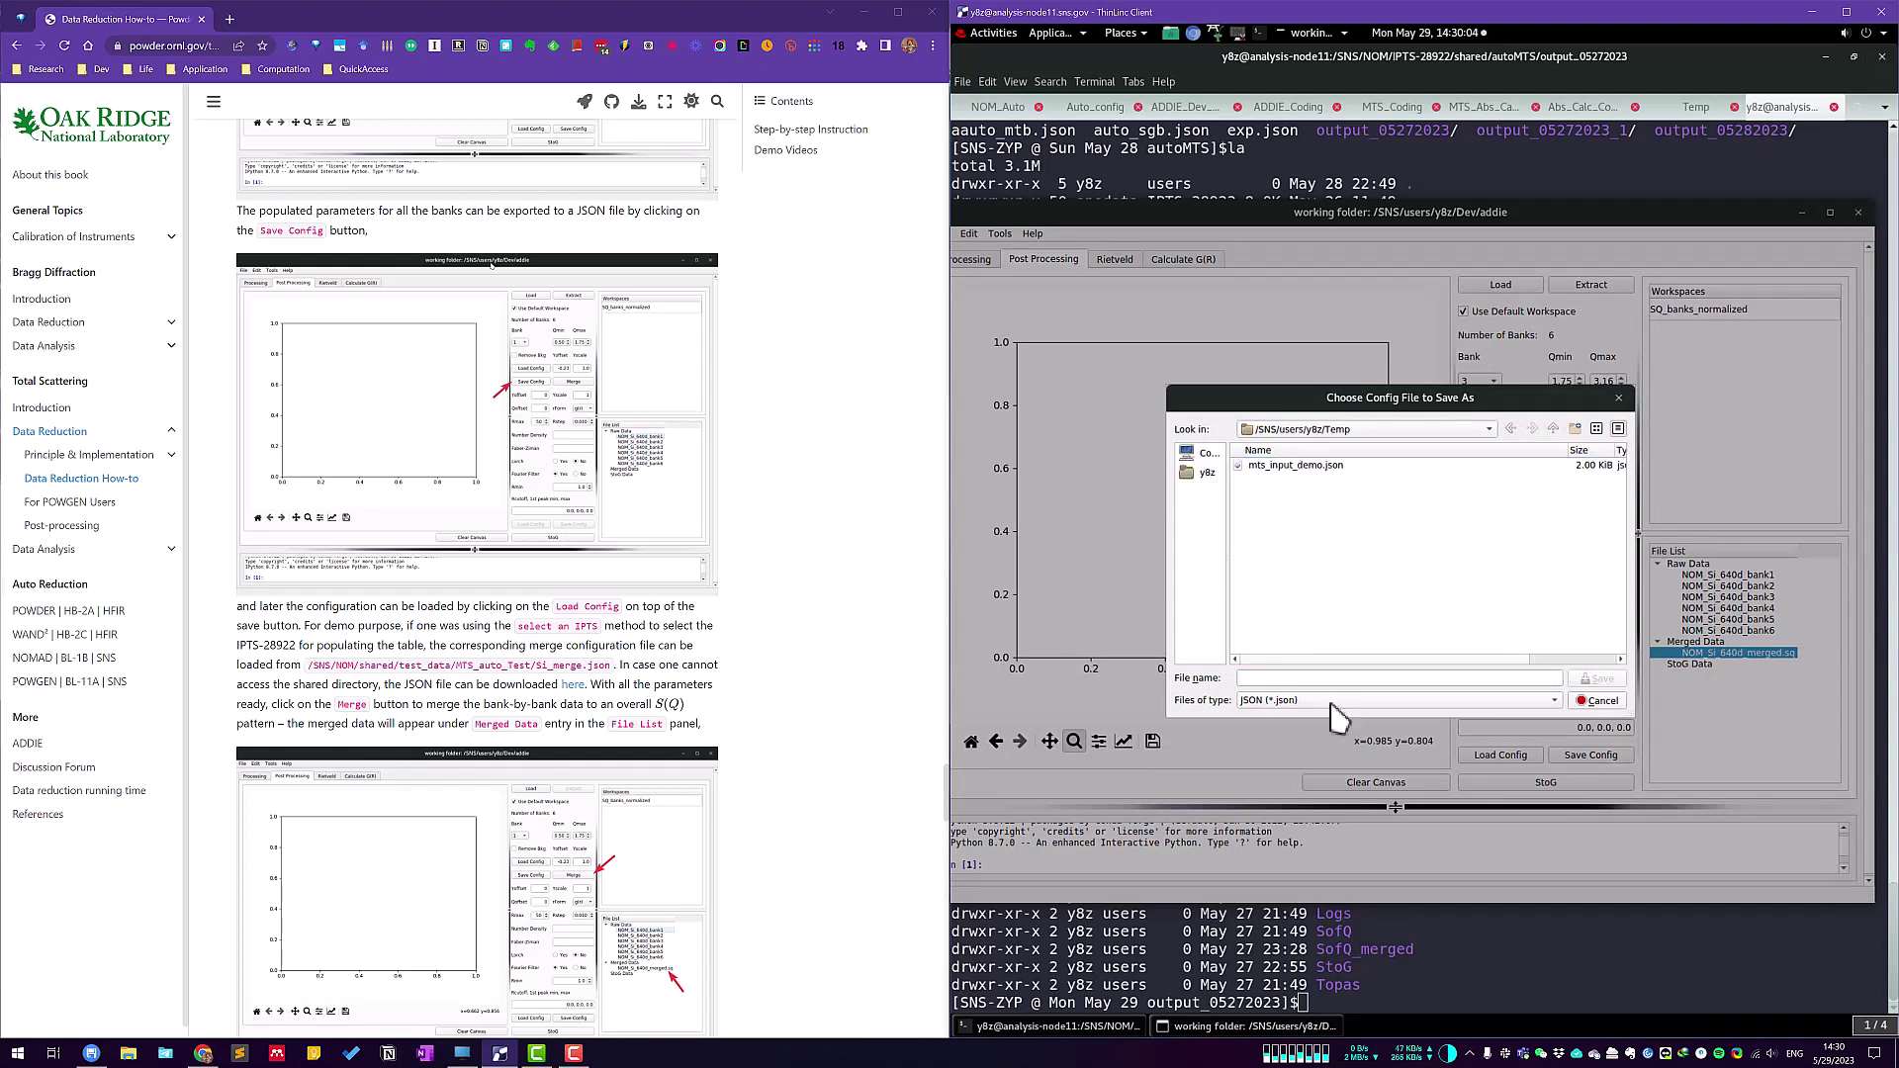
left_click(1290, 678)
type("si")
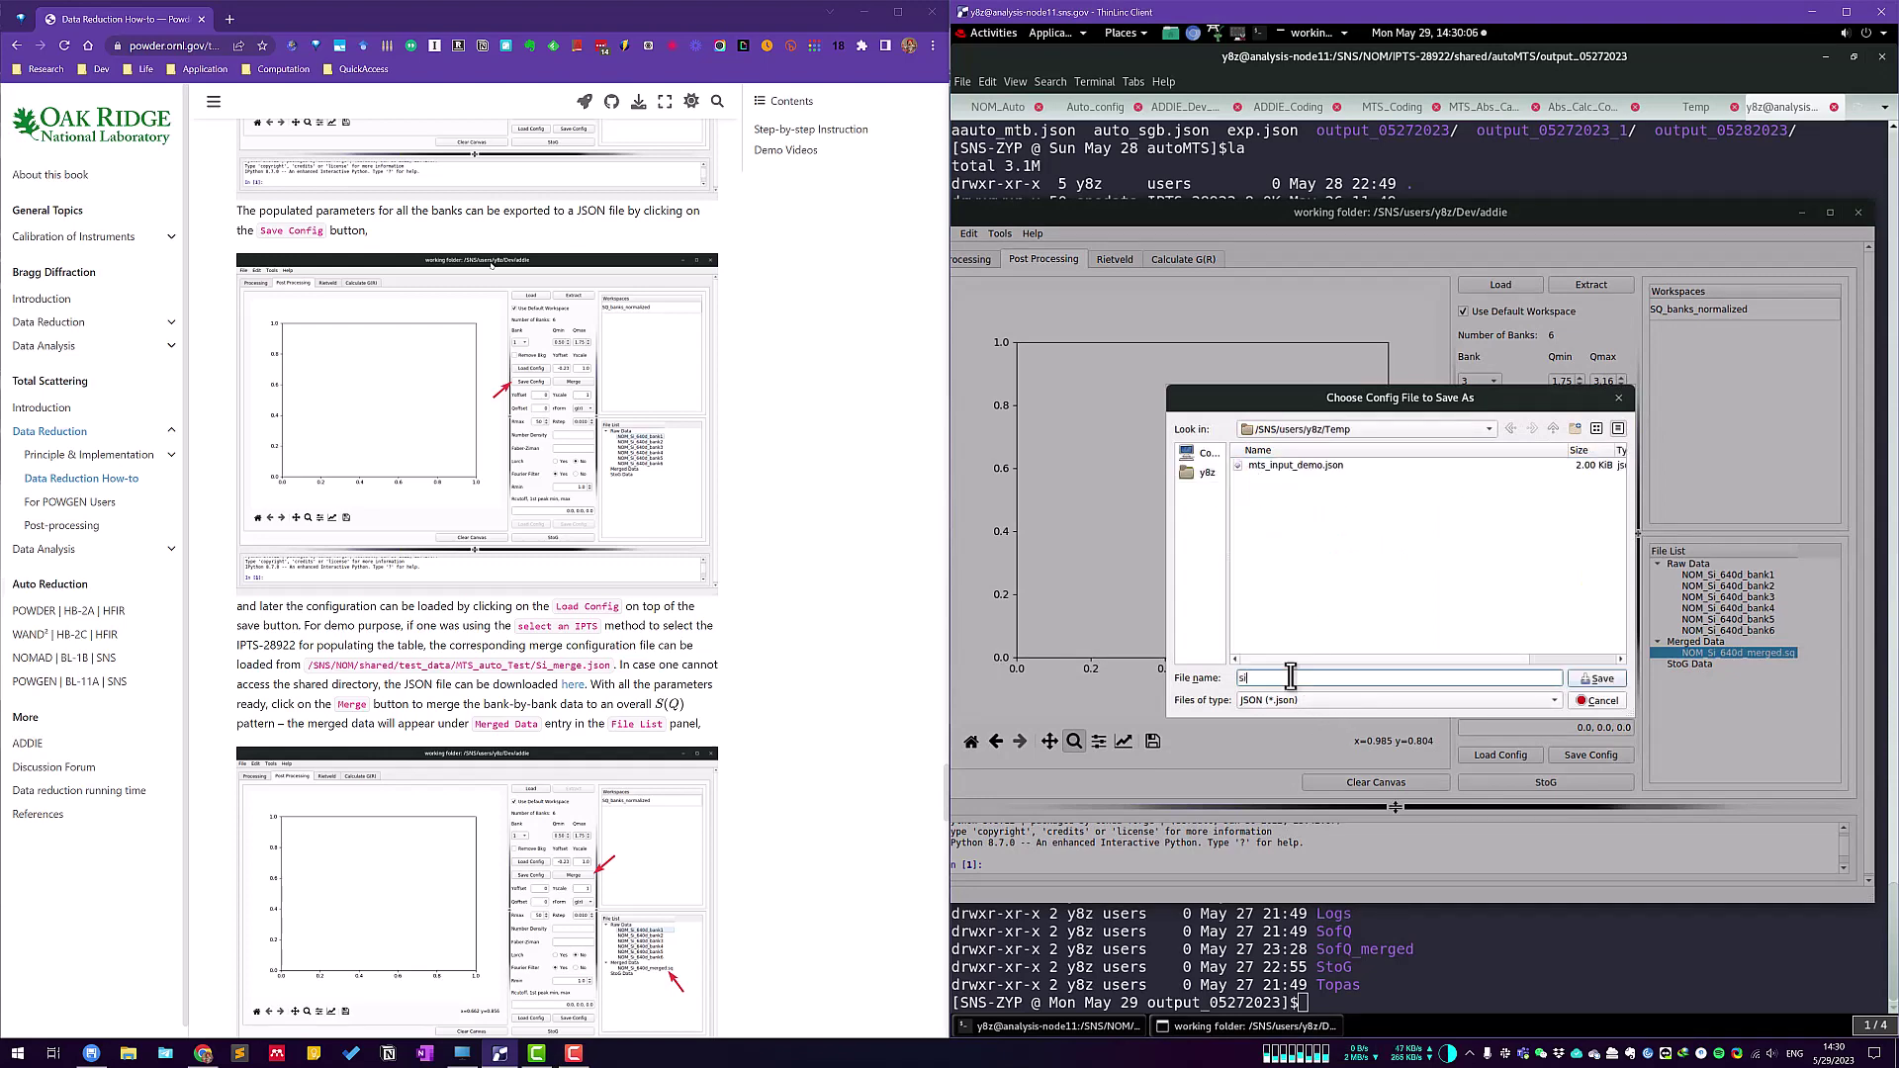
type("_demo_merge")
key("Return")
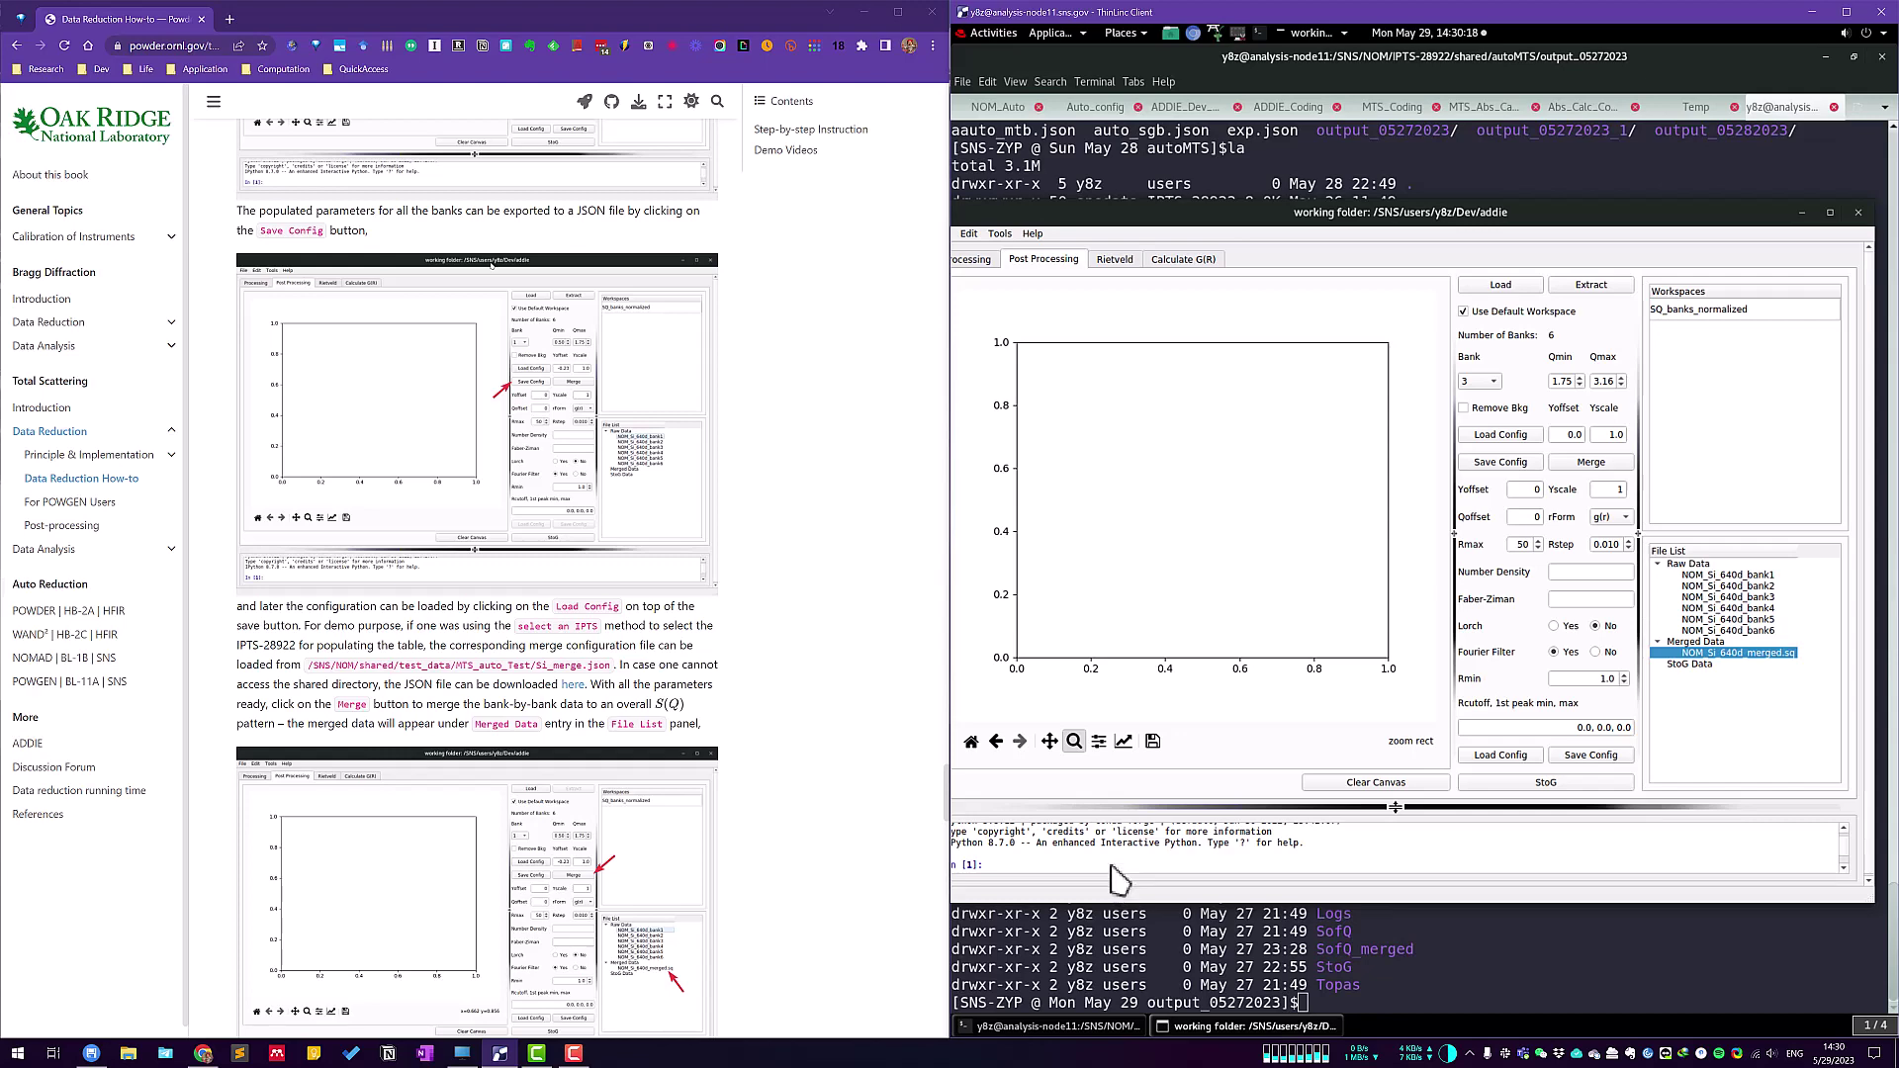
Read step 9 of the data reduction how-to on Fourier transforming the merged S(Q) data with pystog.
scroll(668, 678, "down", 6)
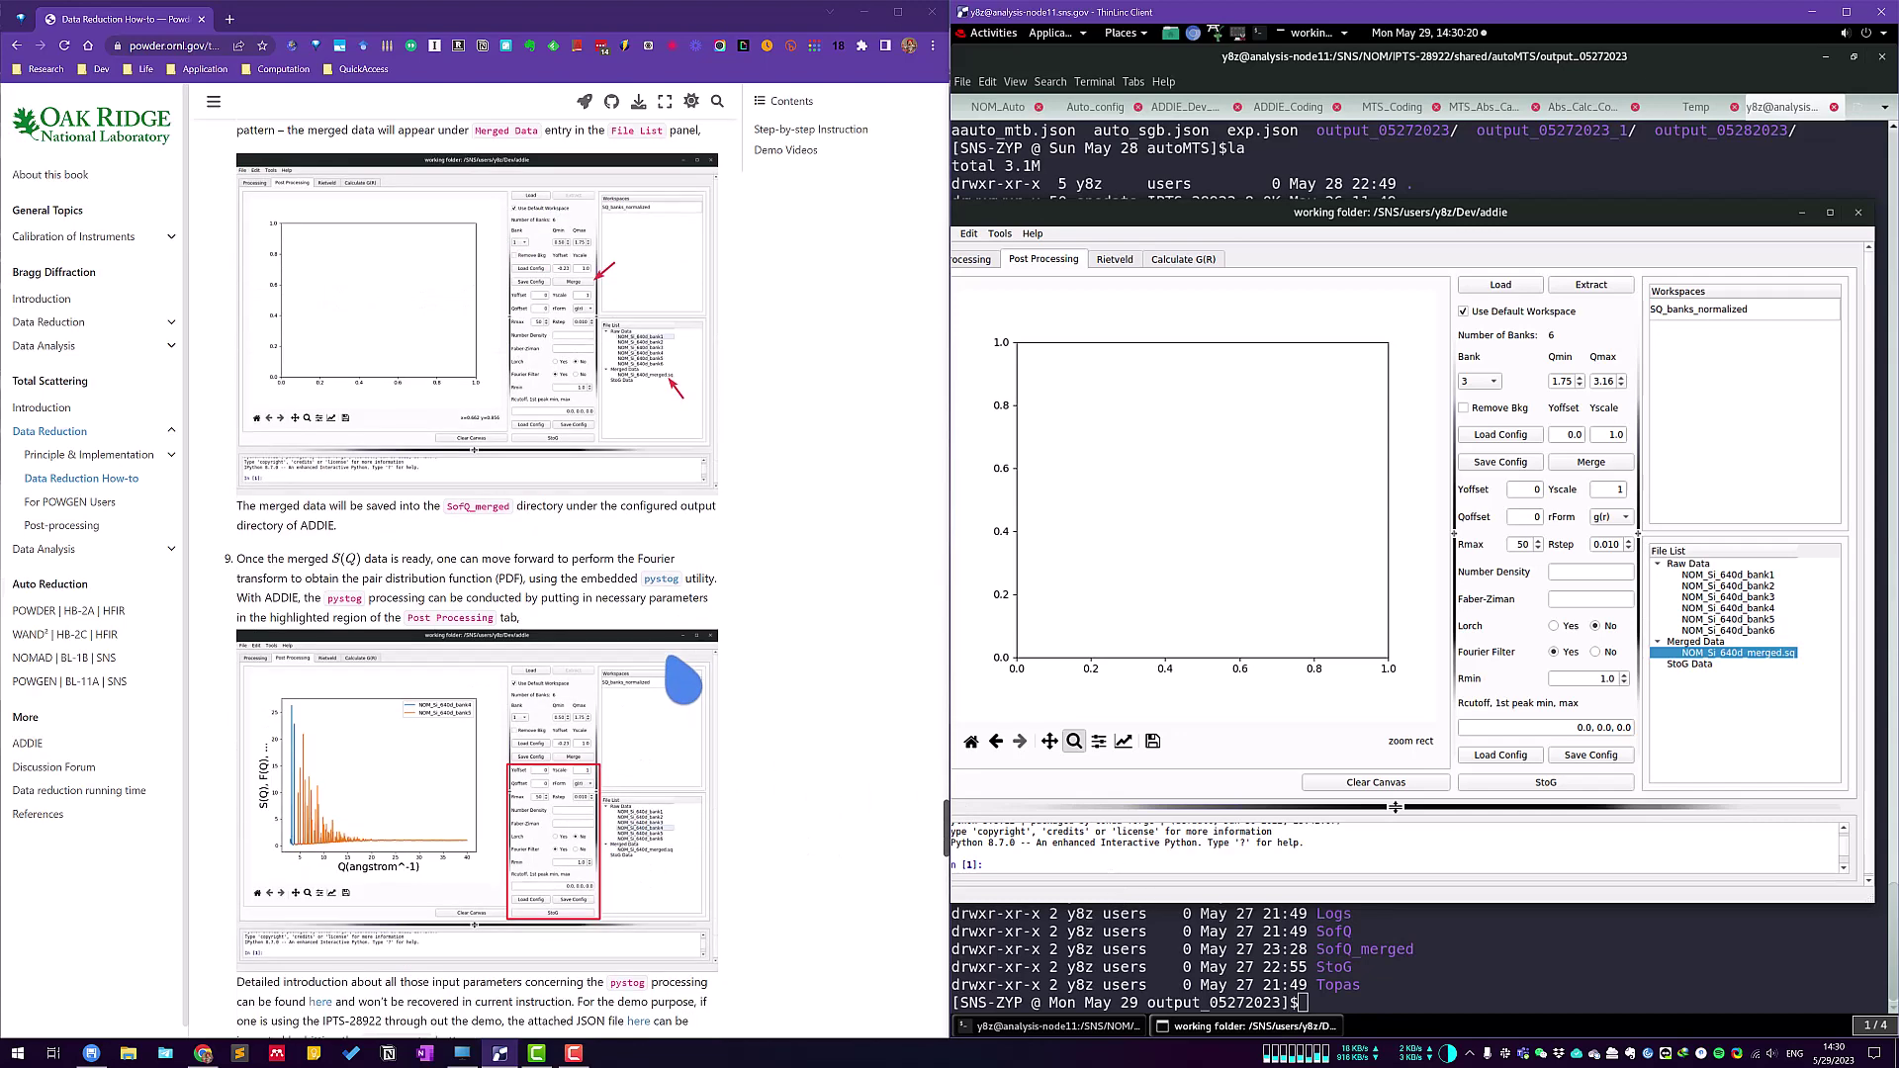
scroll(683, 681, "down", 2)
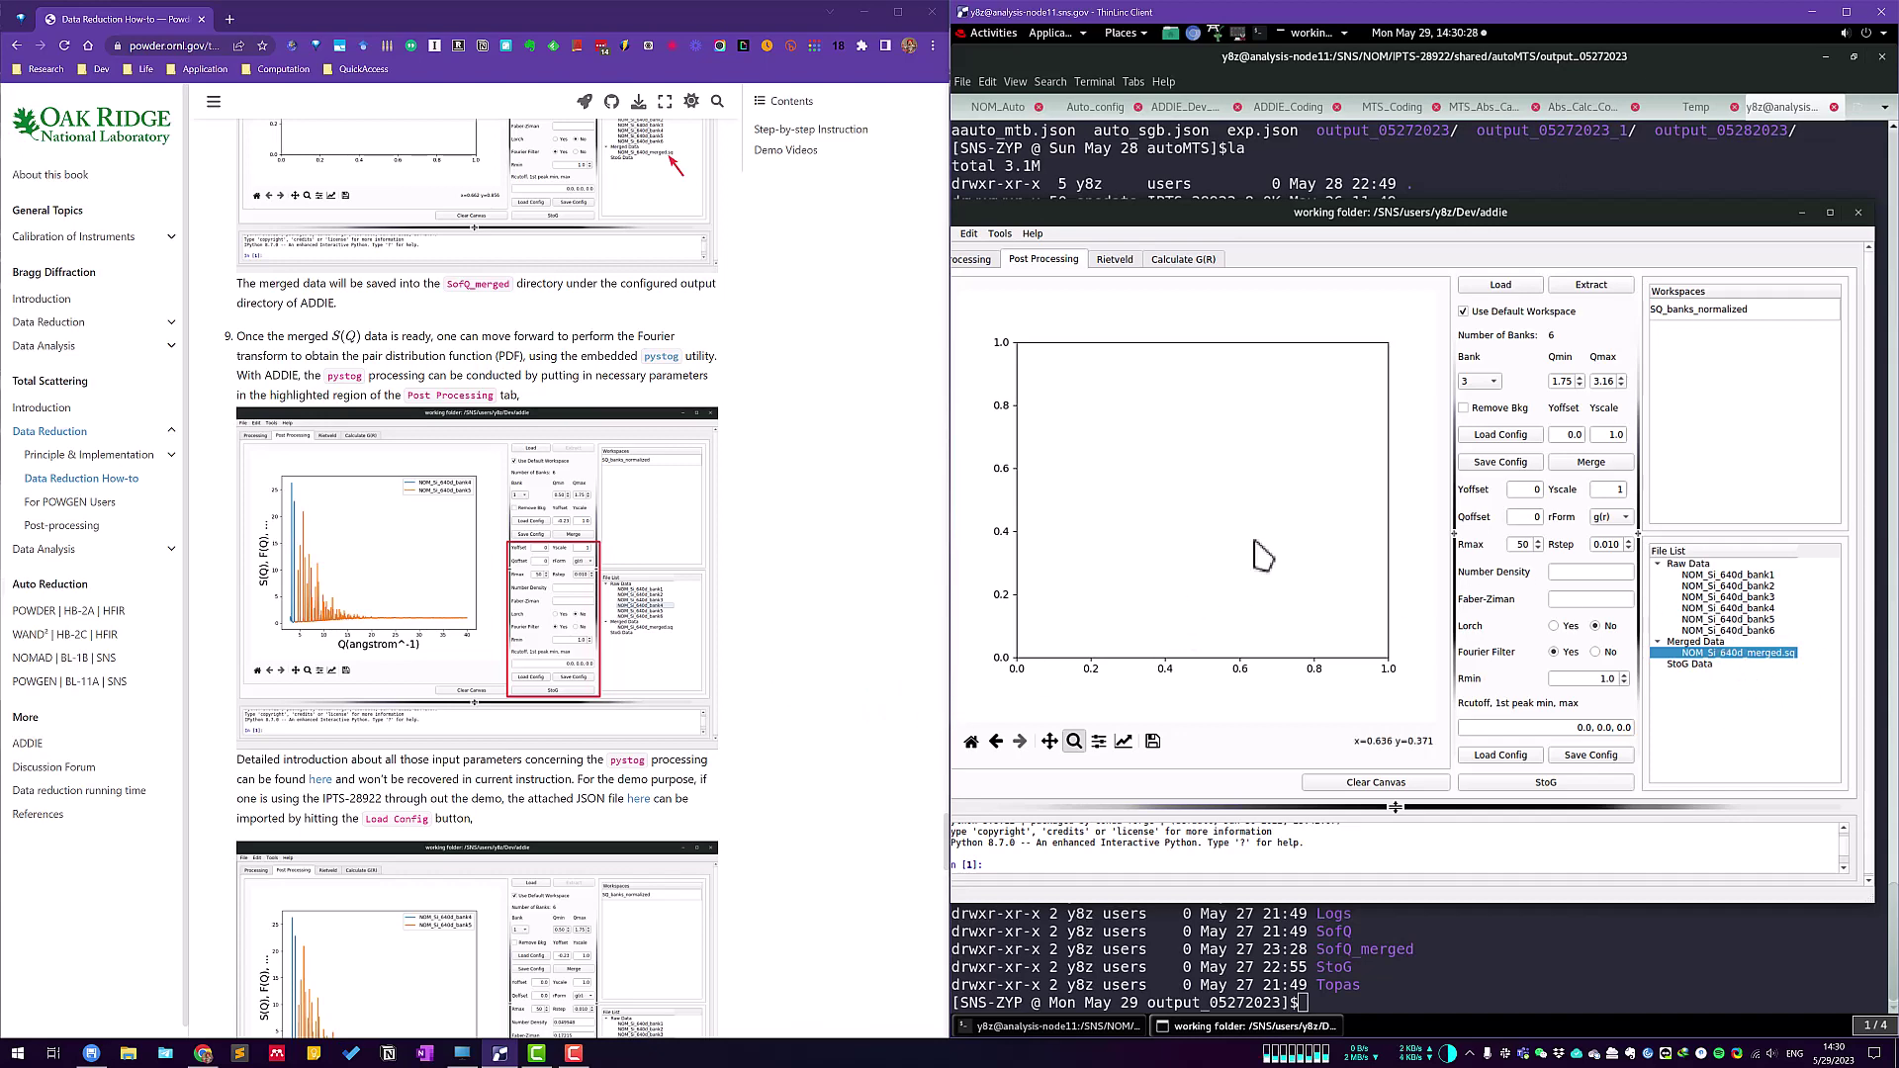
left_click_drag(237, 338, 262, 376)
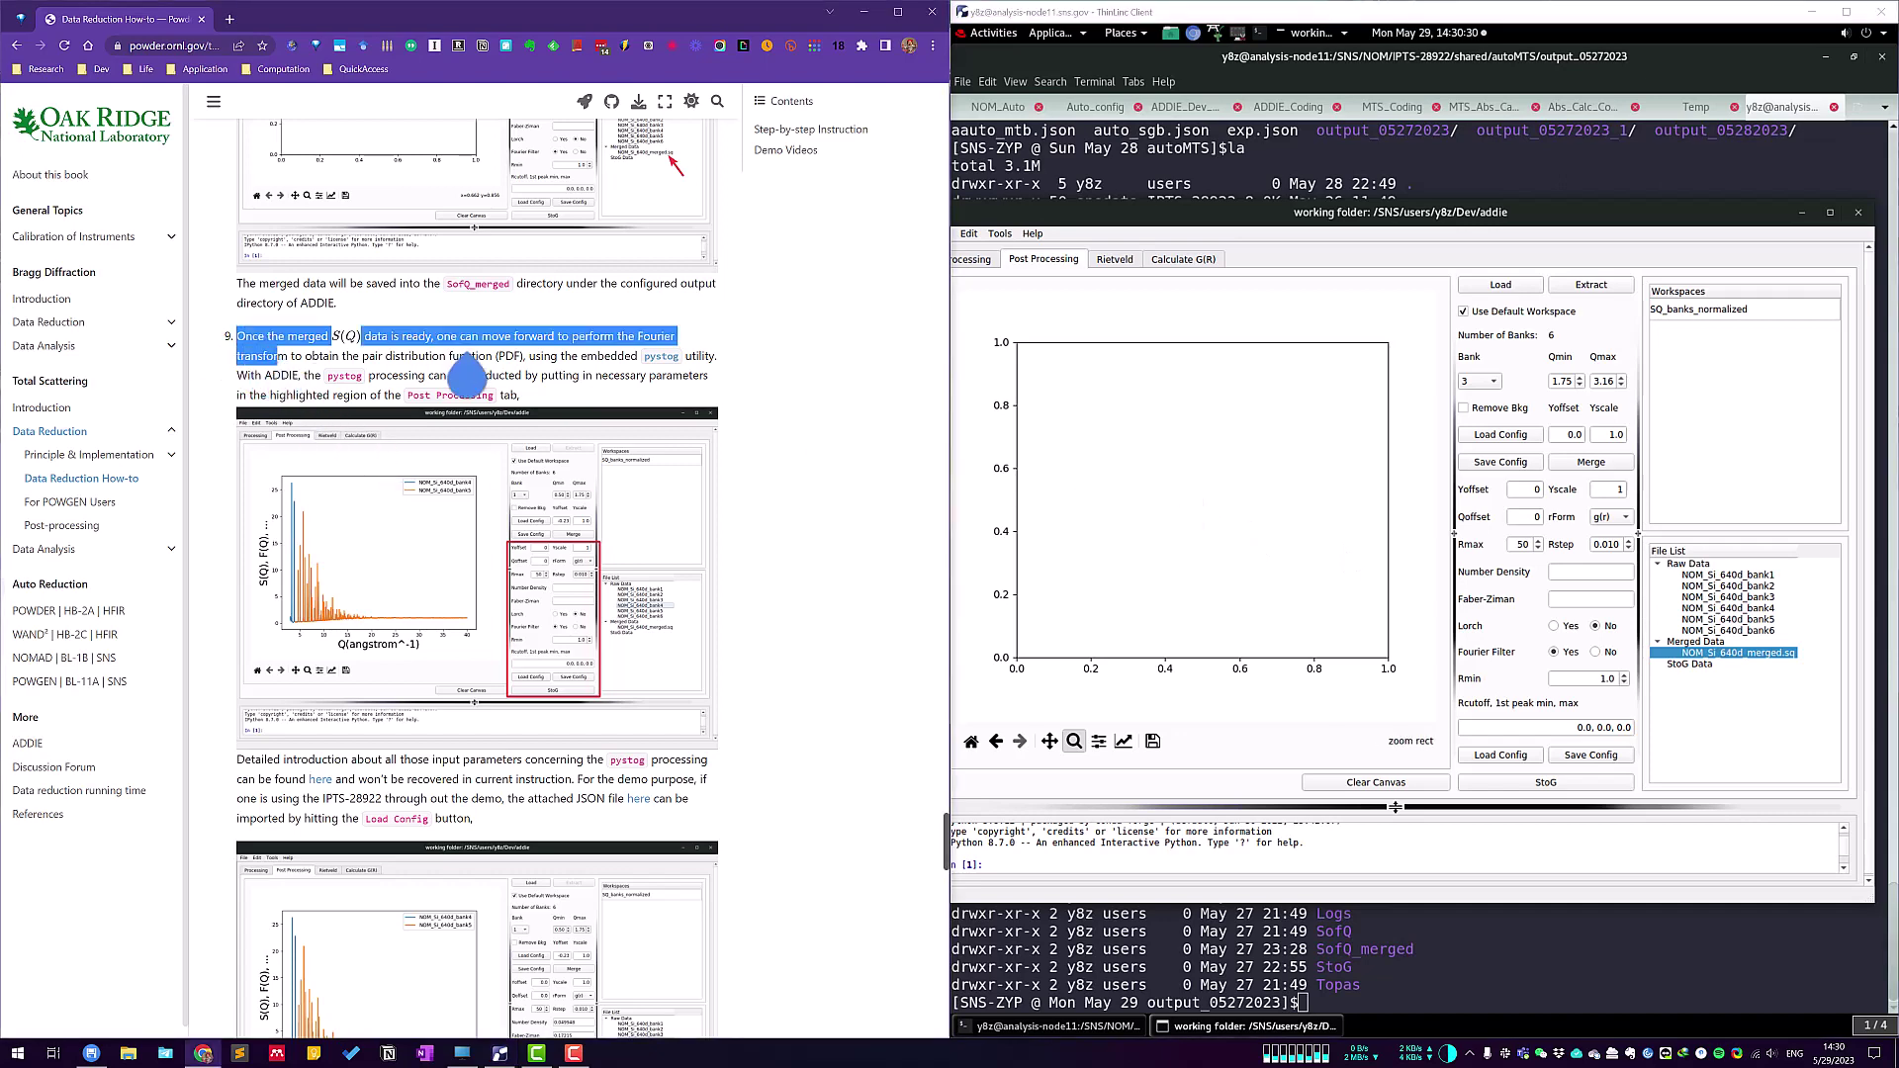
left_click(498, 392)
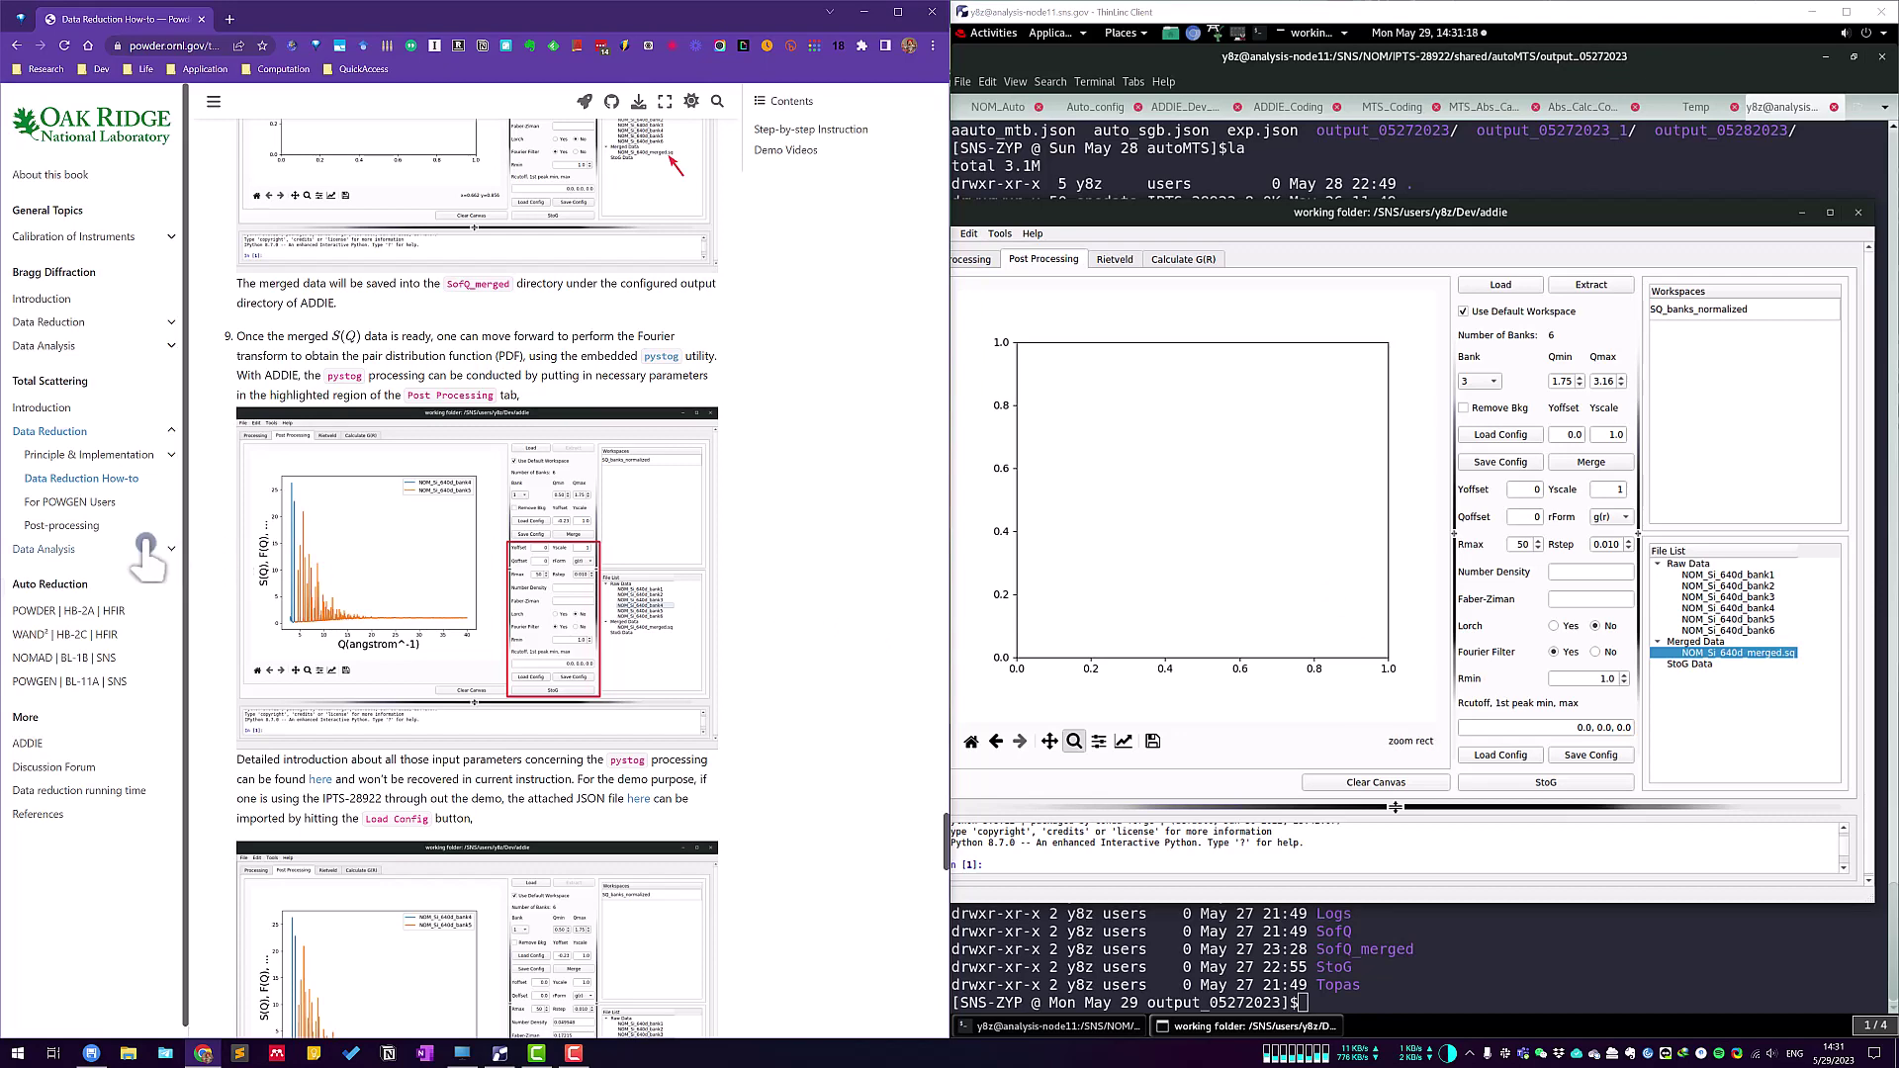
Open the total scattering Post-processing guide in a separate browser tab and examine its Scaling section.
middle_click(67, 529)
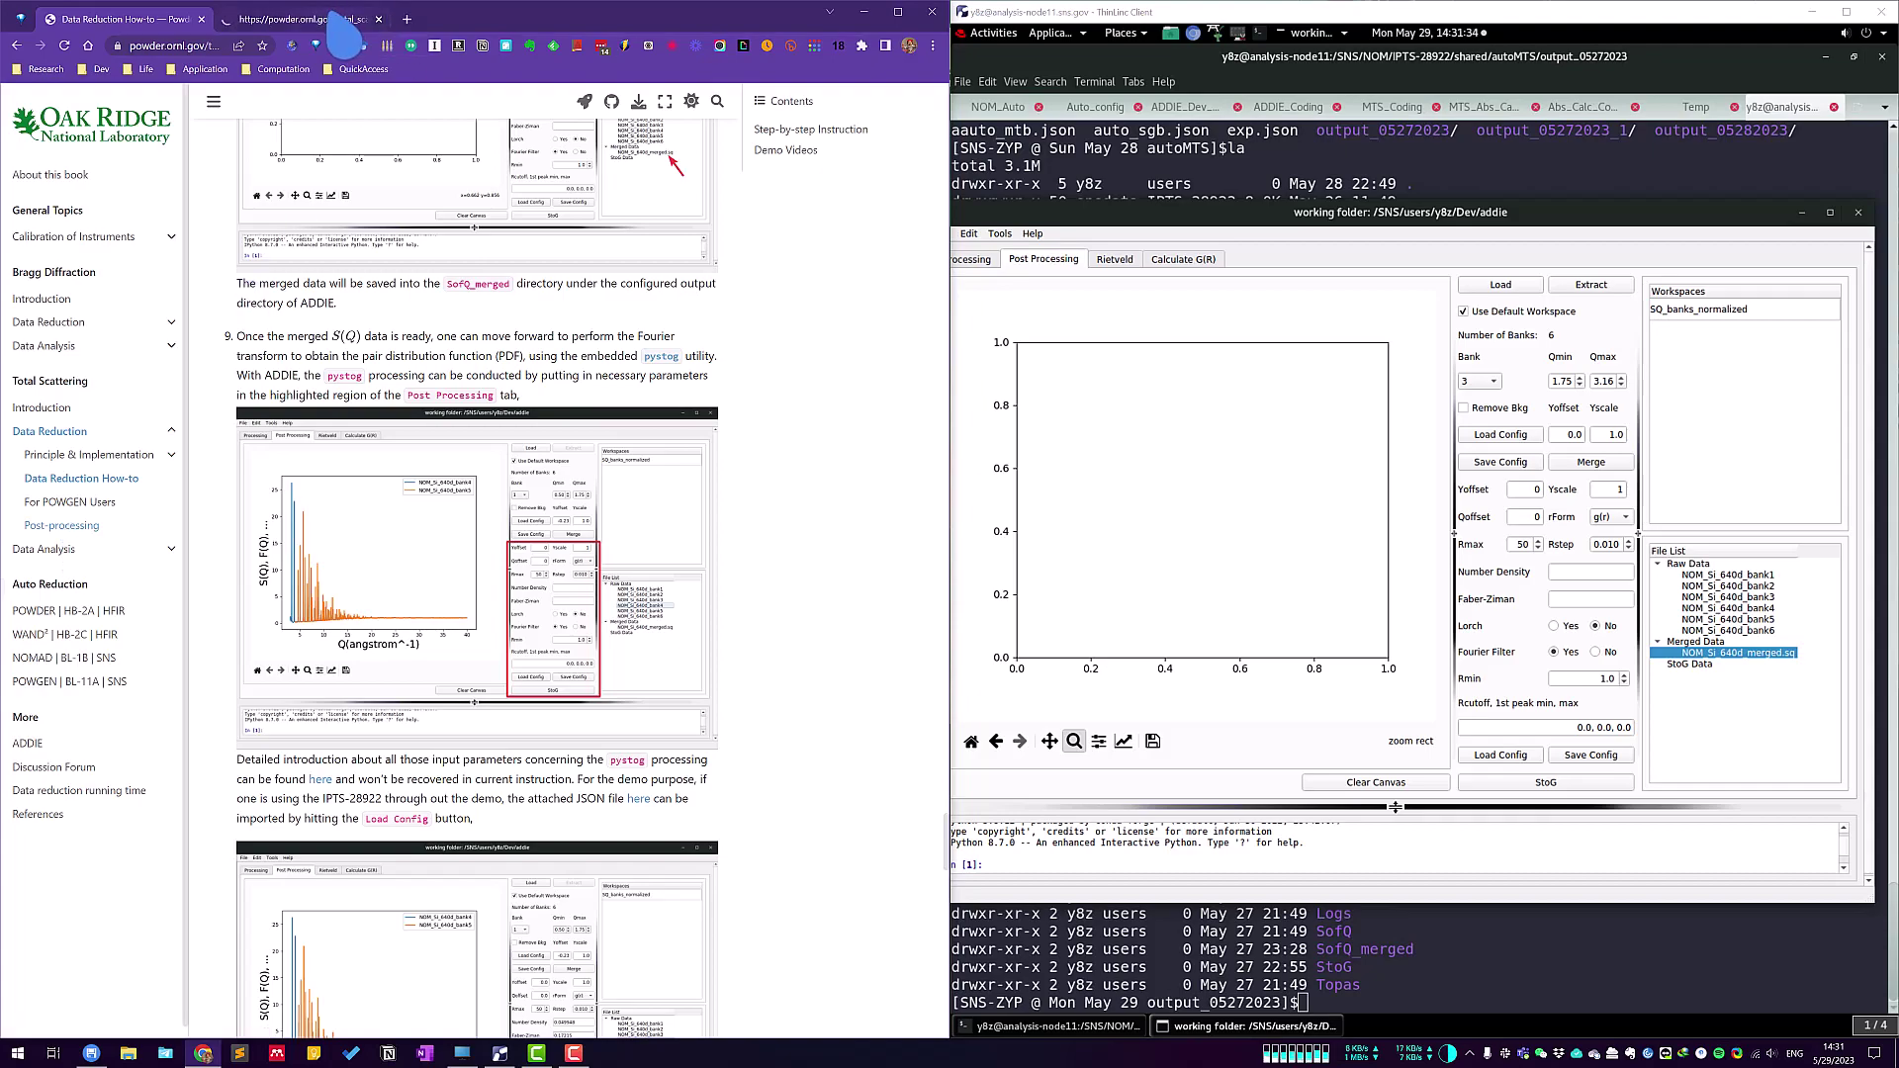
left_click(332, 20)
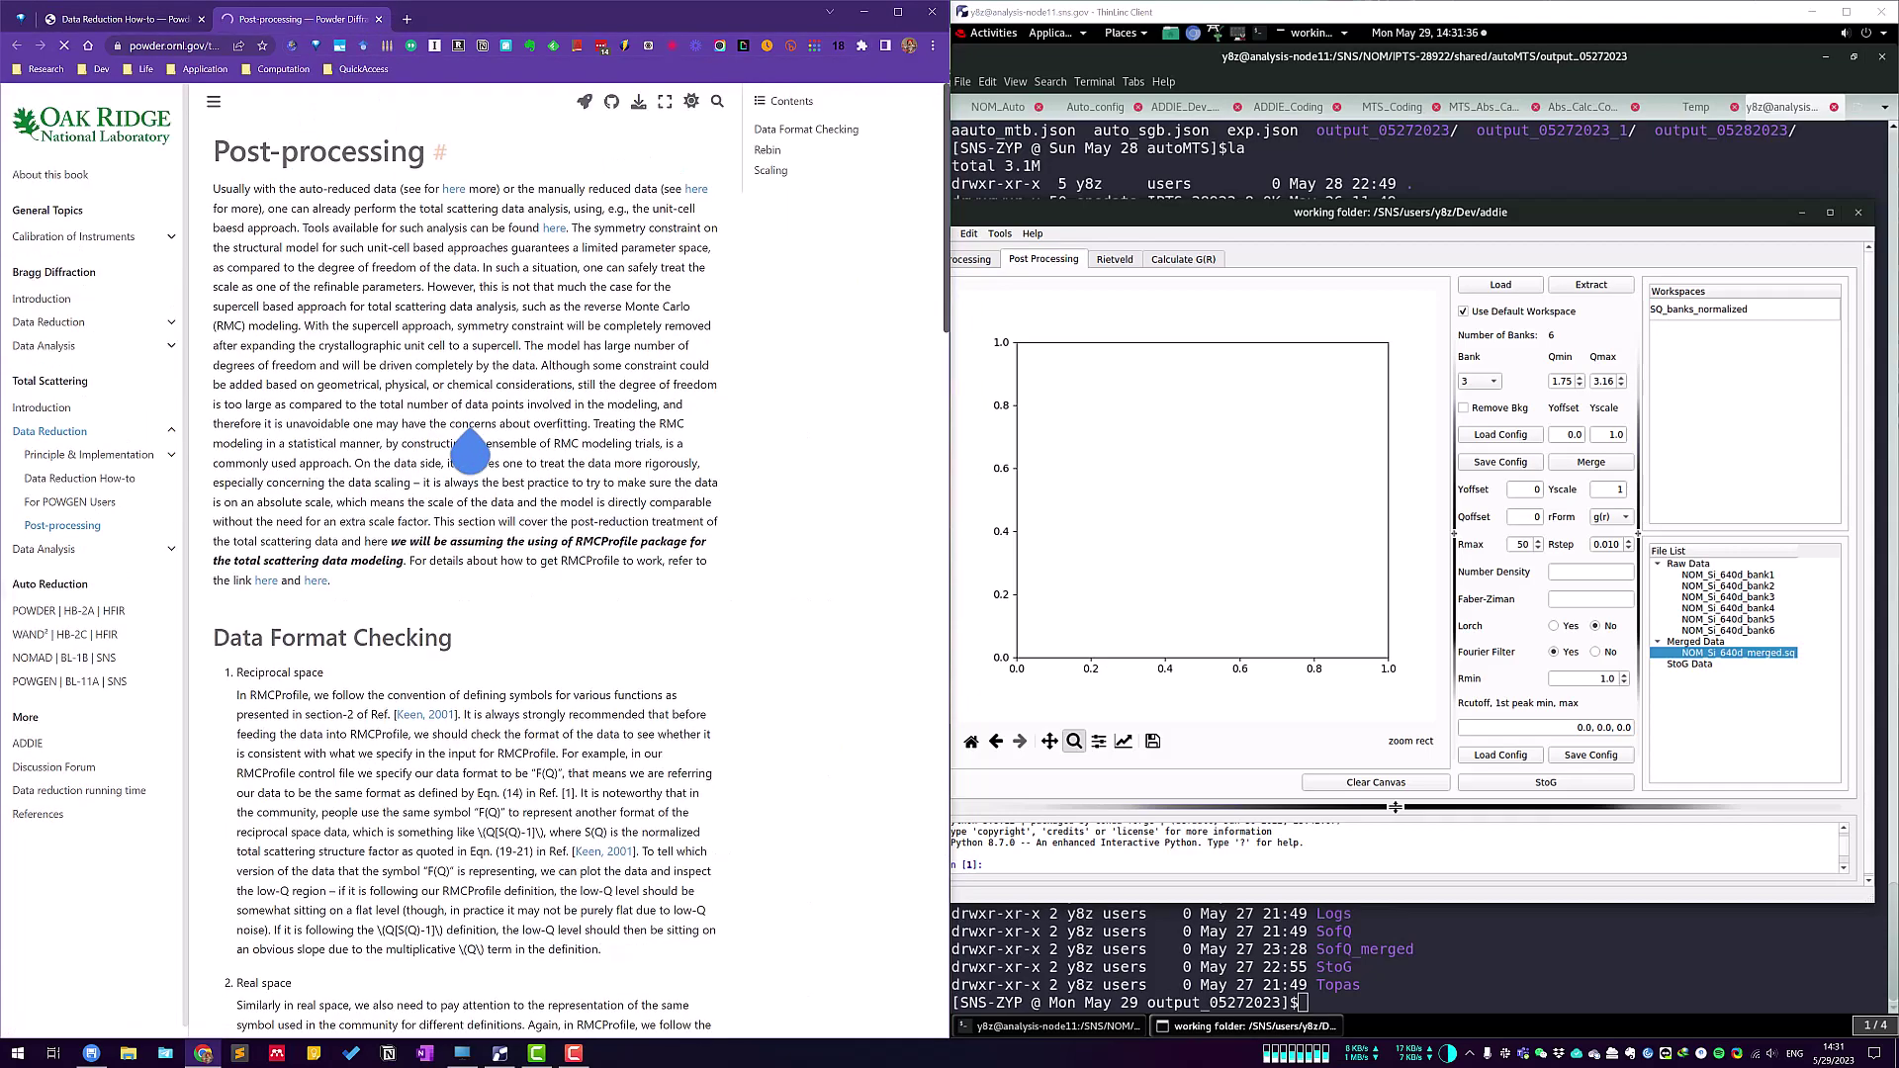
scroll(470, 440, "down", 5)
scroll(471, 440, "down", 15)
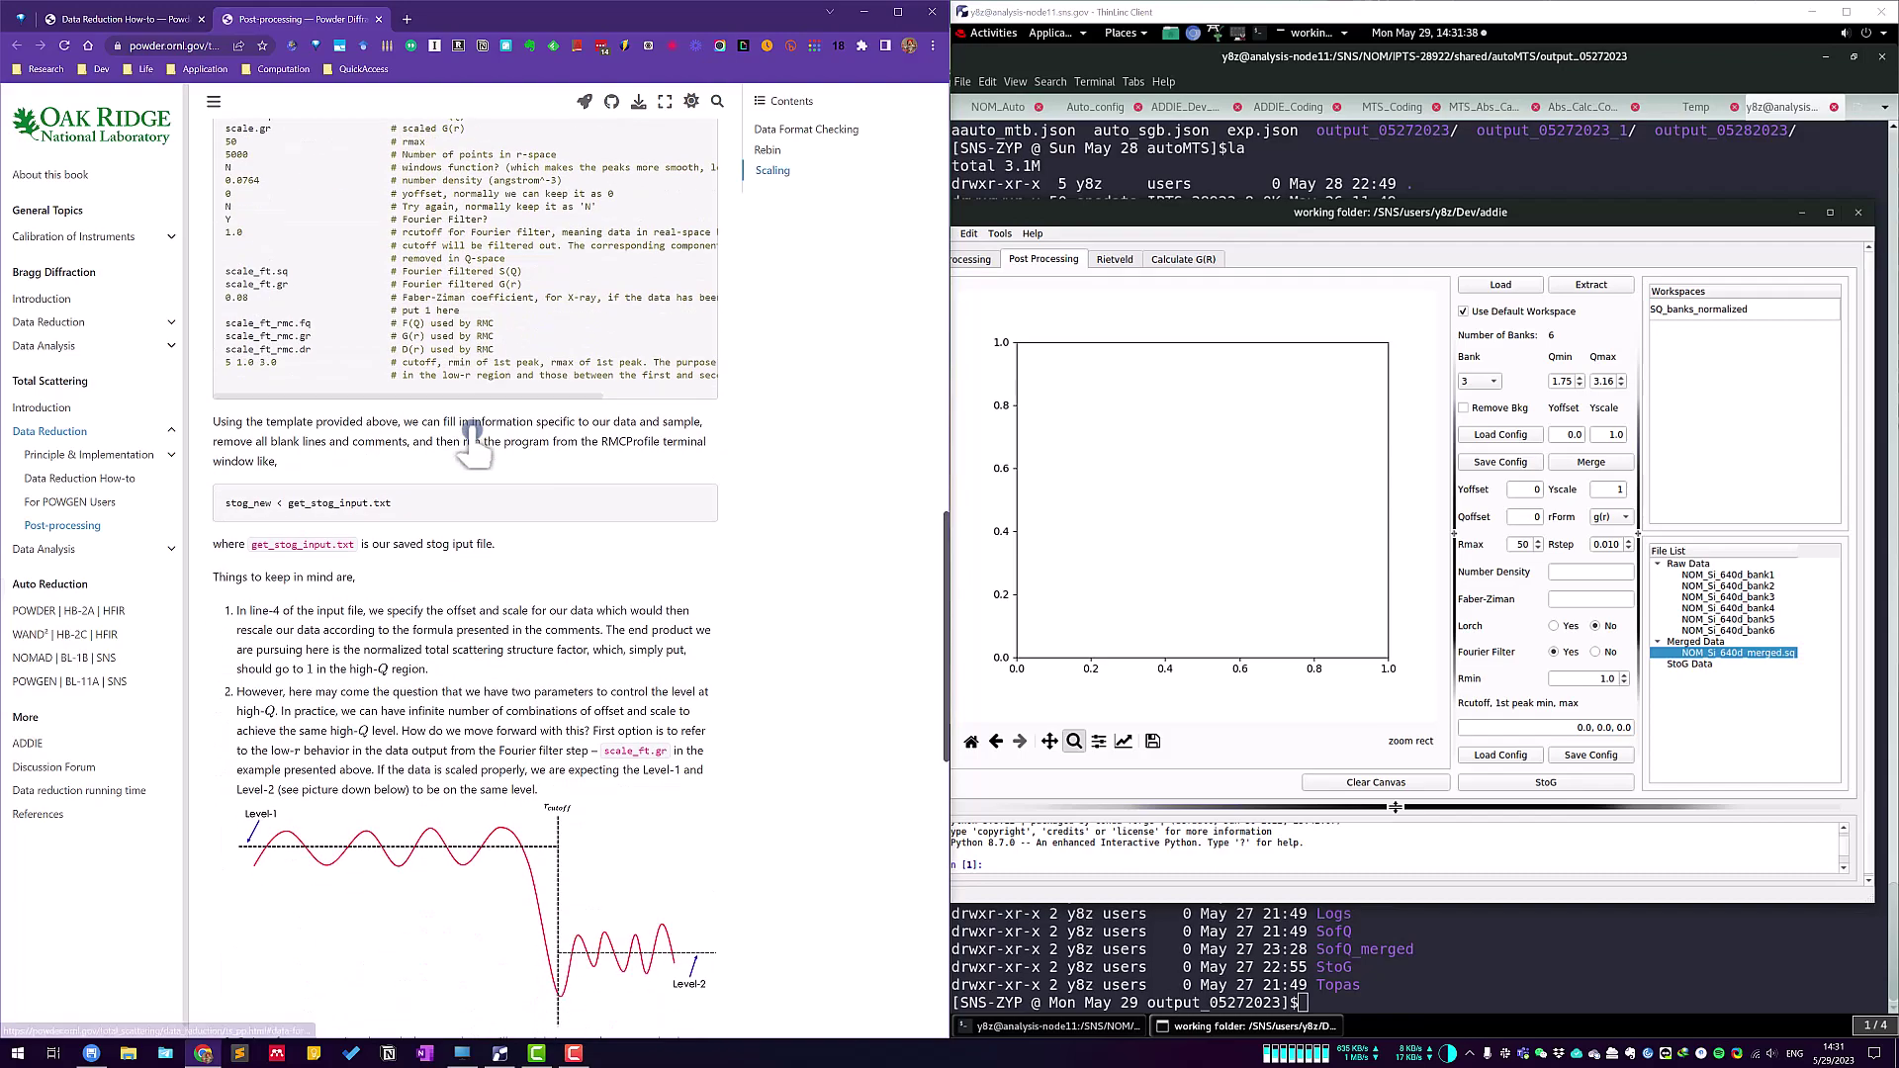
scroll(470, 450, "up", 10)
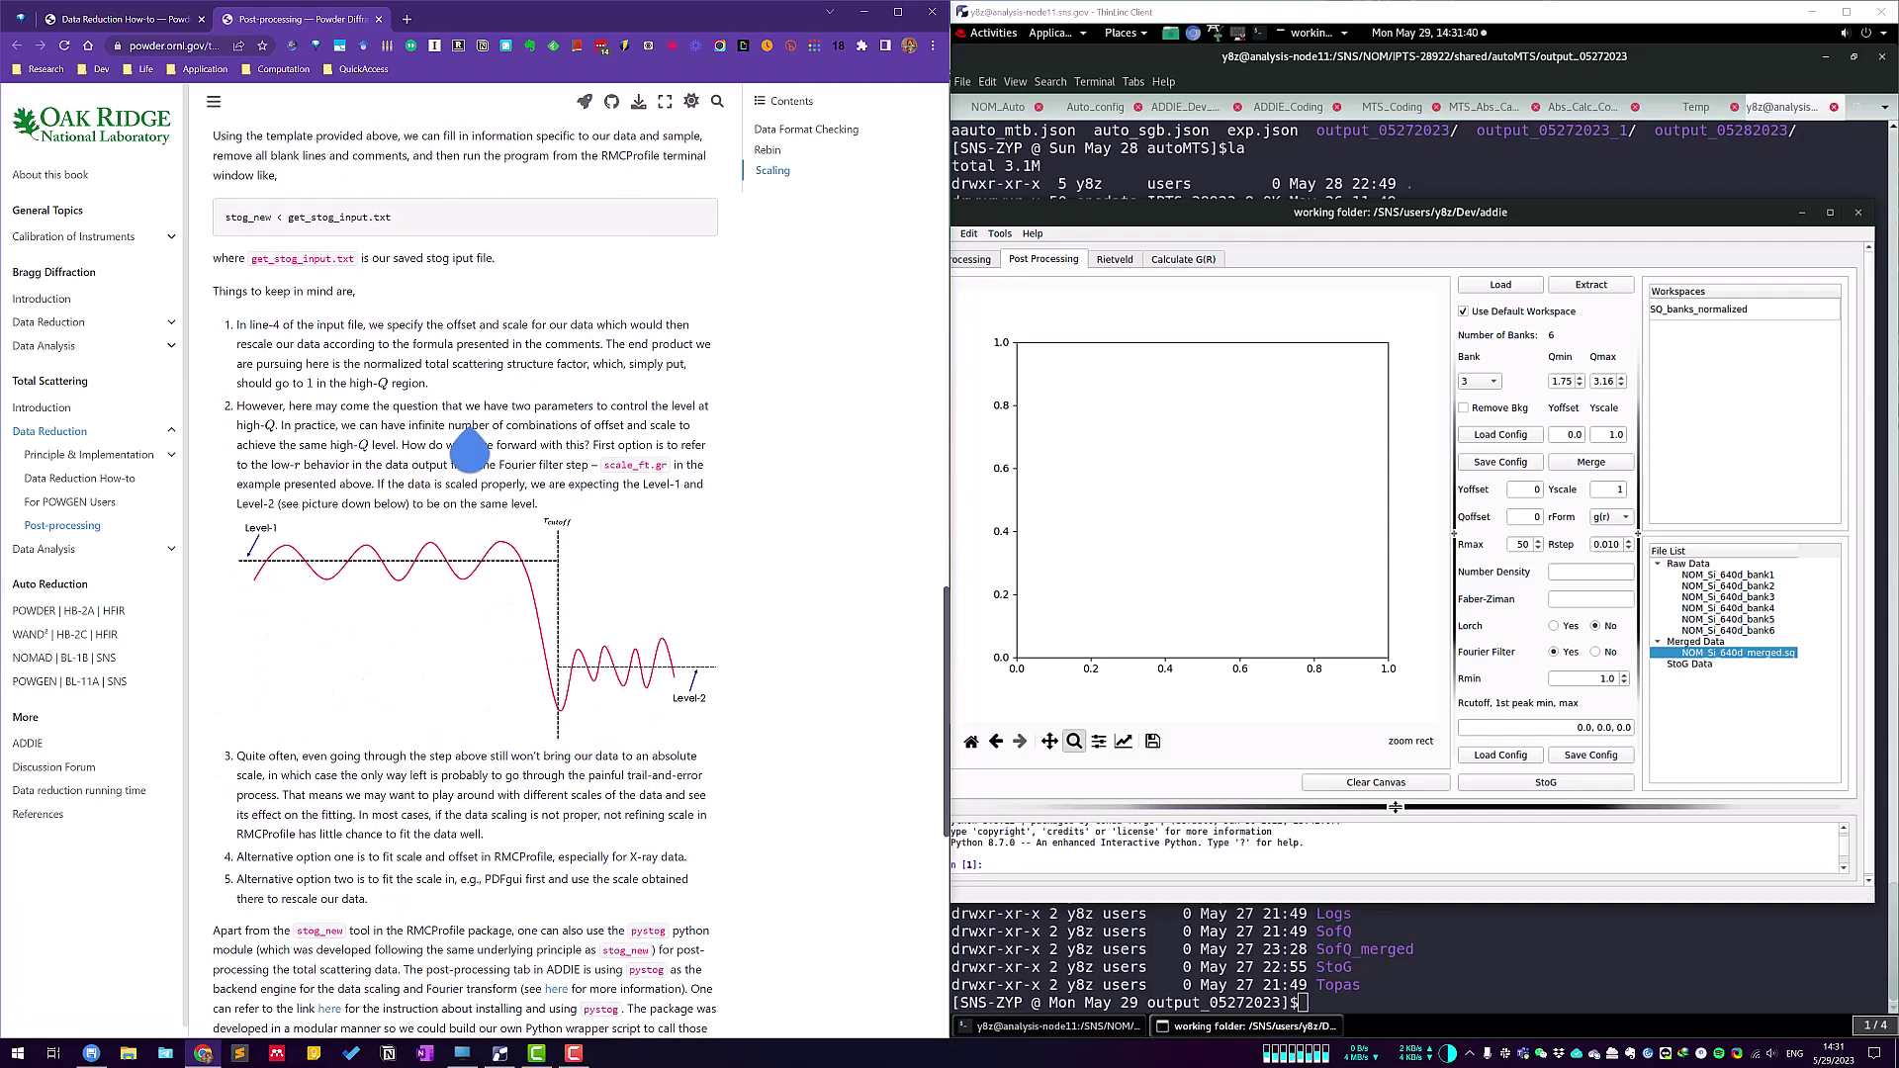
Close the Post-processing guide and load the pystog parameters from Si_pystog.json in /SNS/NOM/shared/test_data/MTS_auto_Test.
scroll(482, 447, "up", 8)
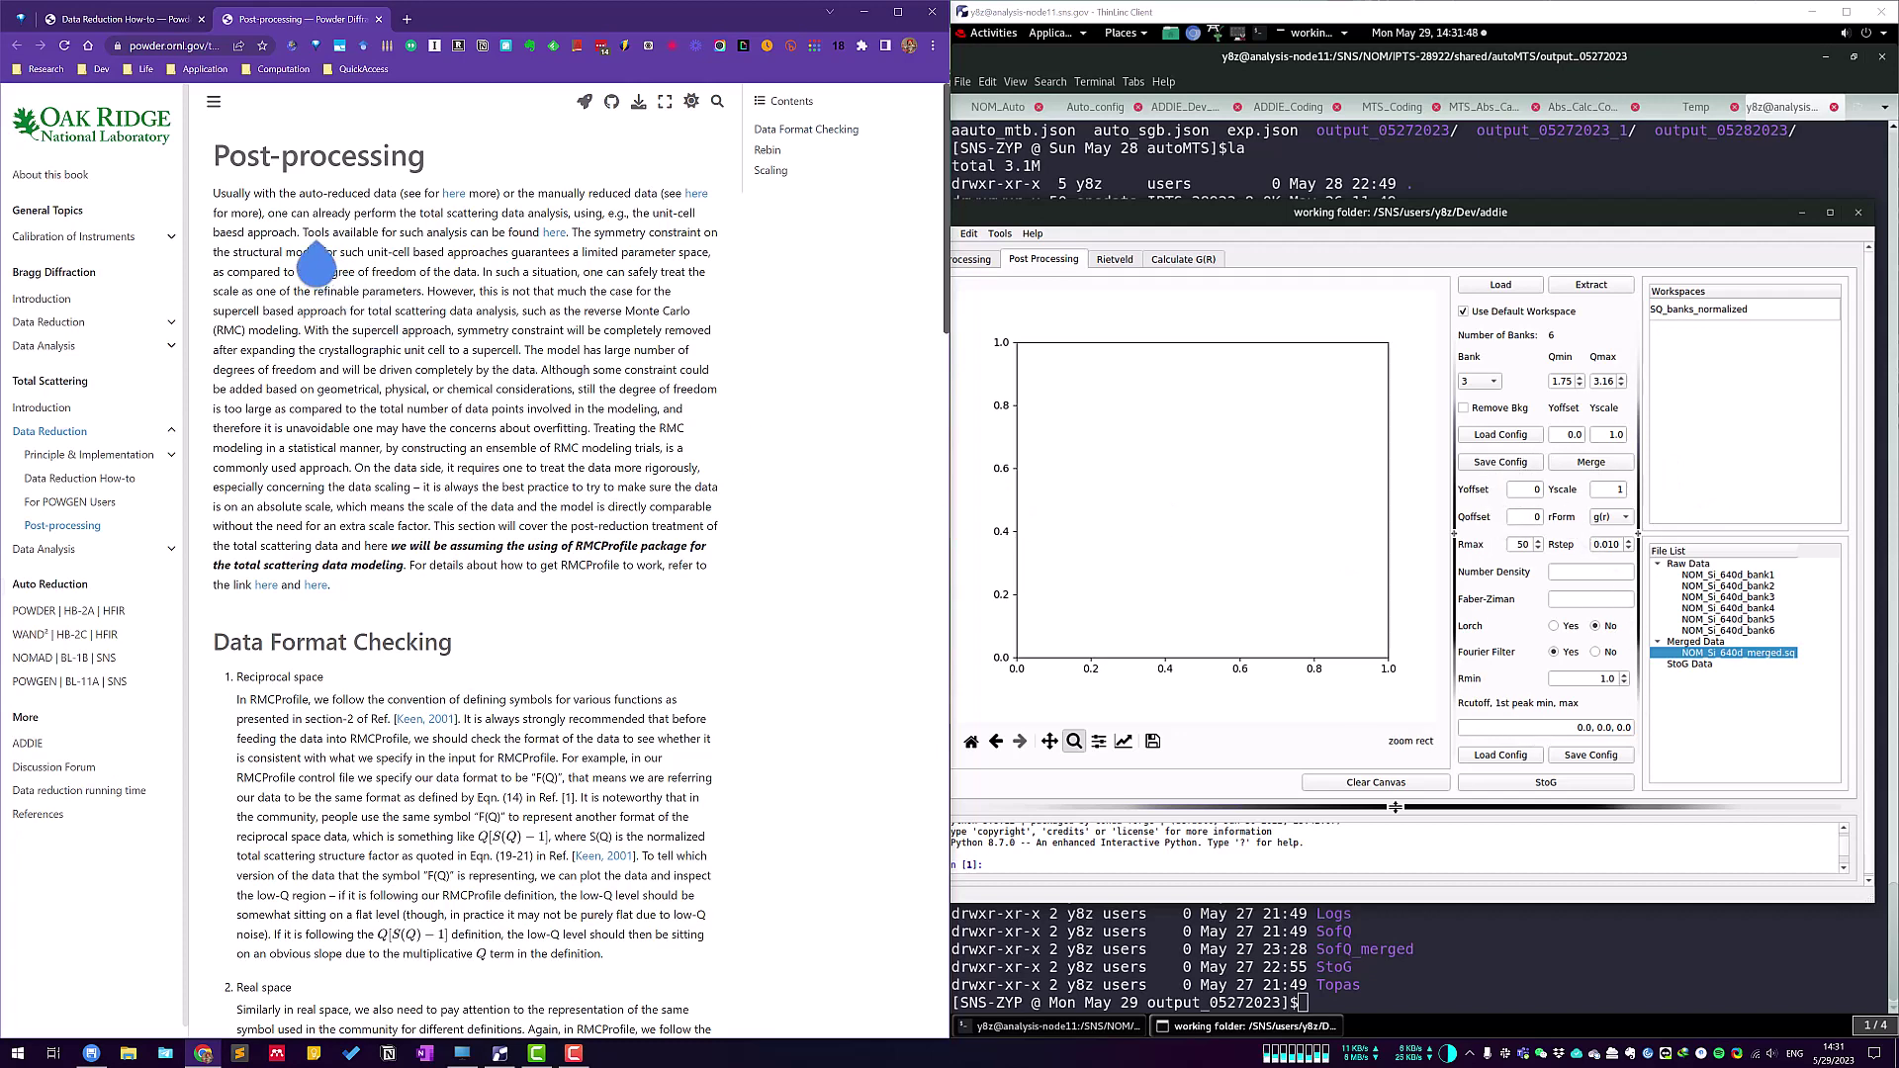
left_click(378, 19)
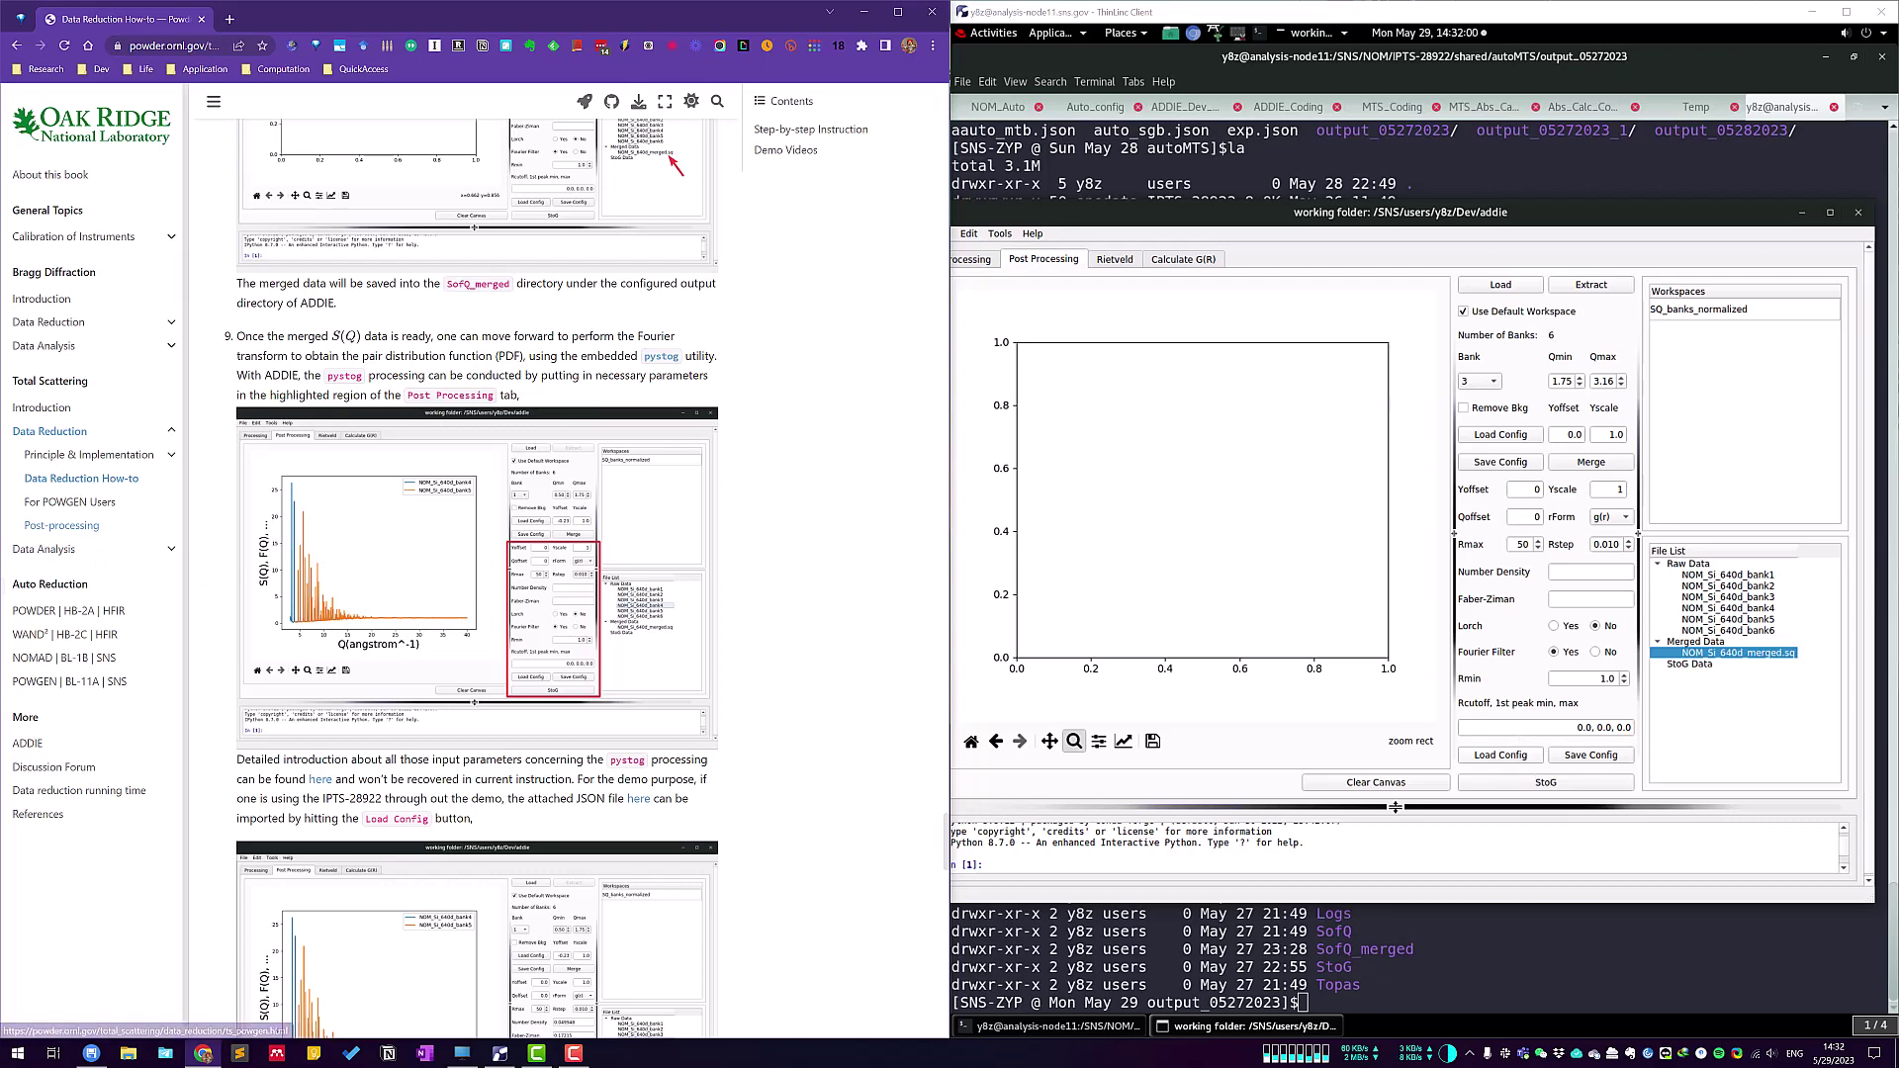
left_click(1514, 756)
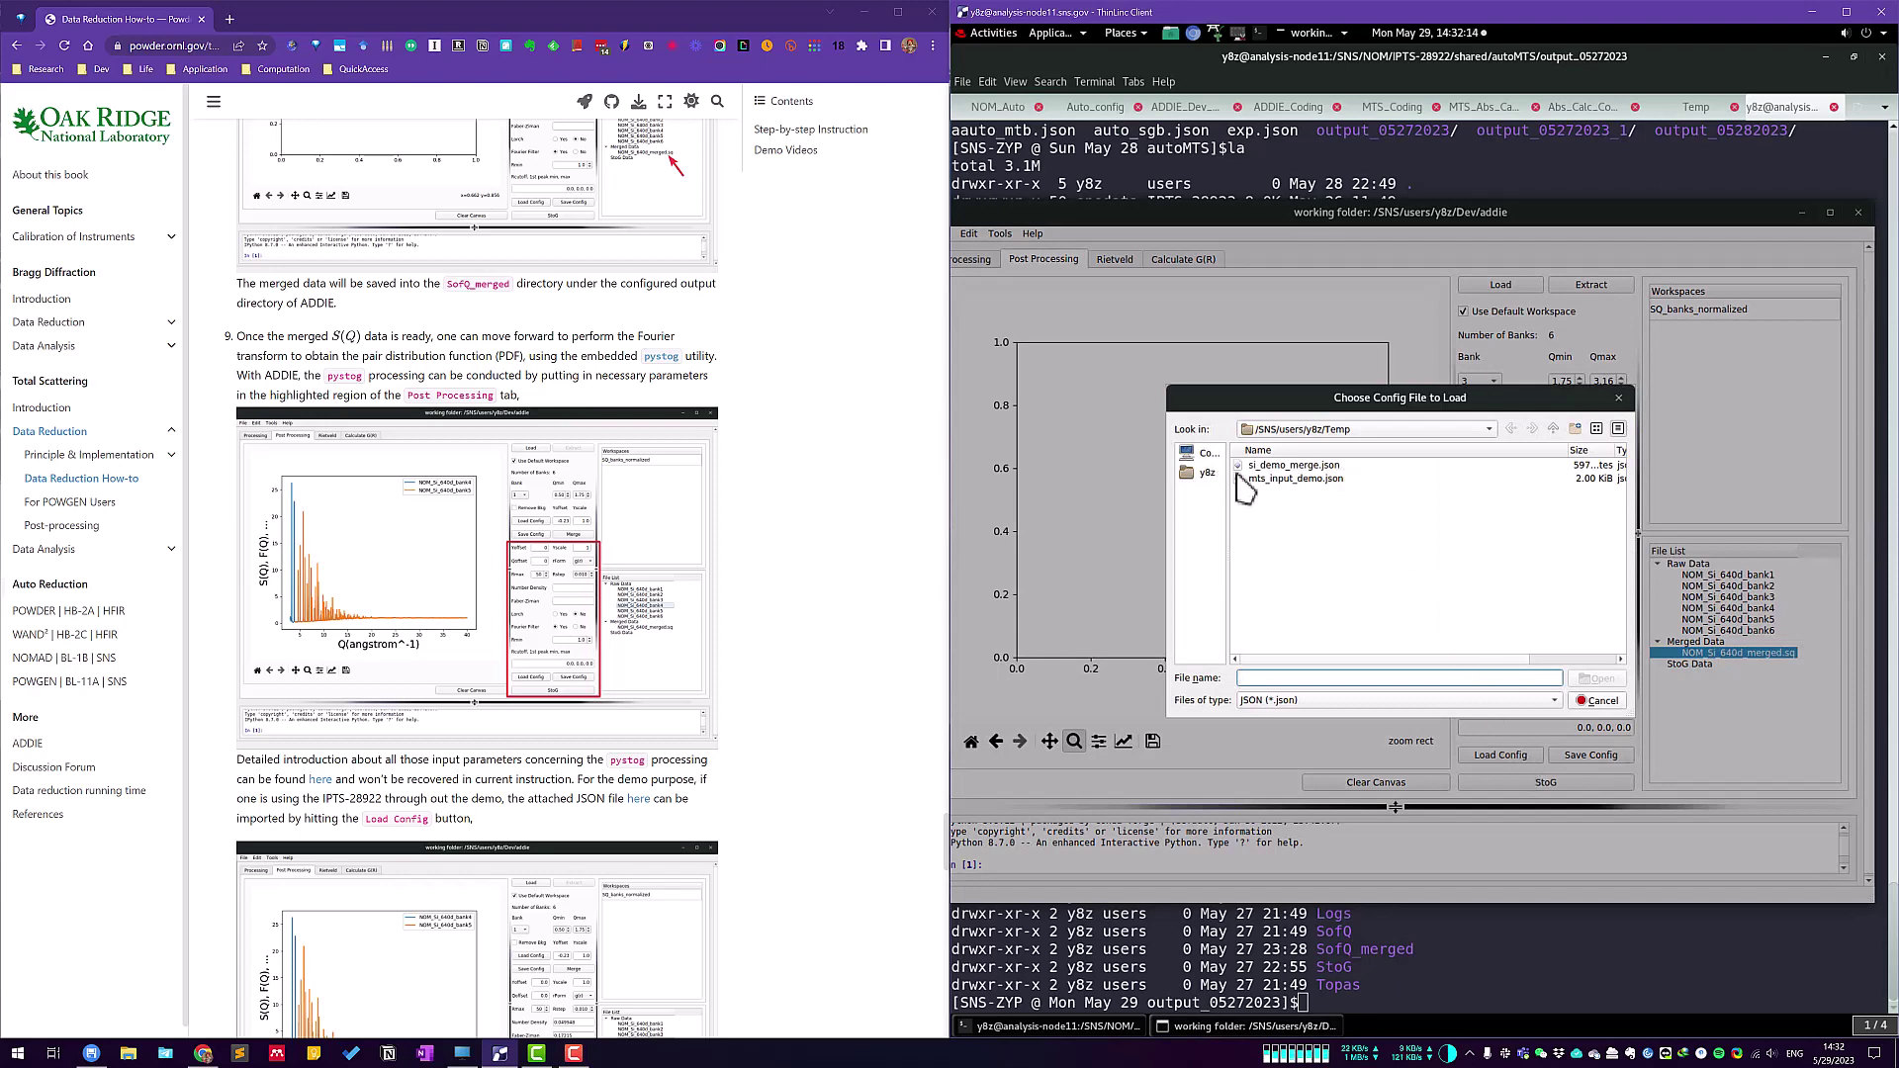
left_click(1371, 431)
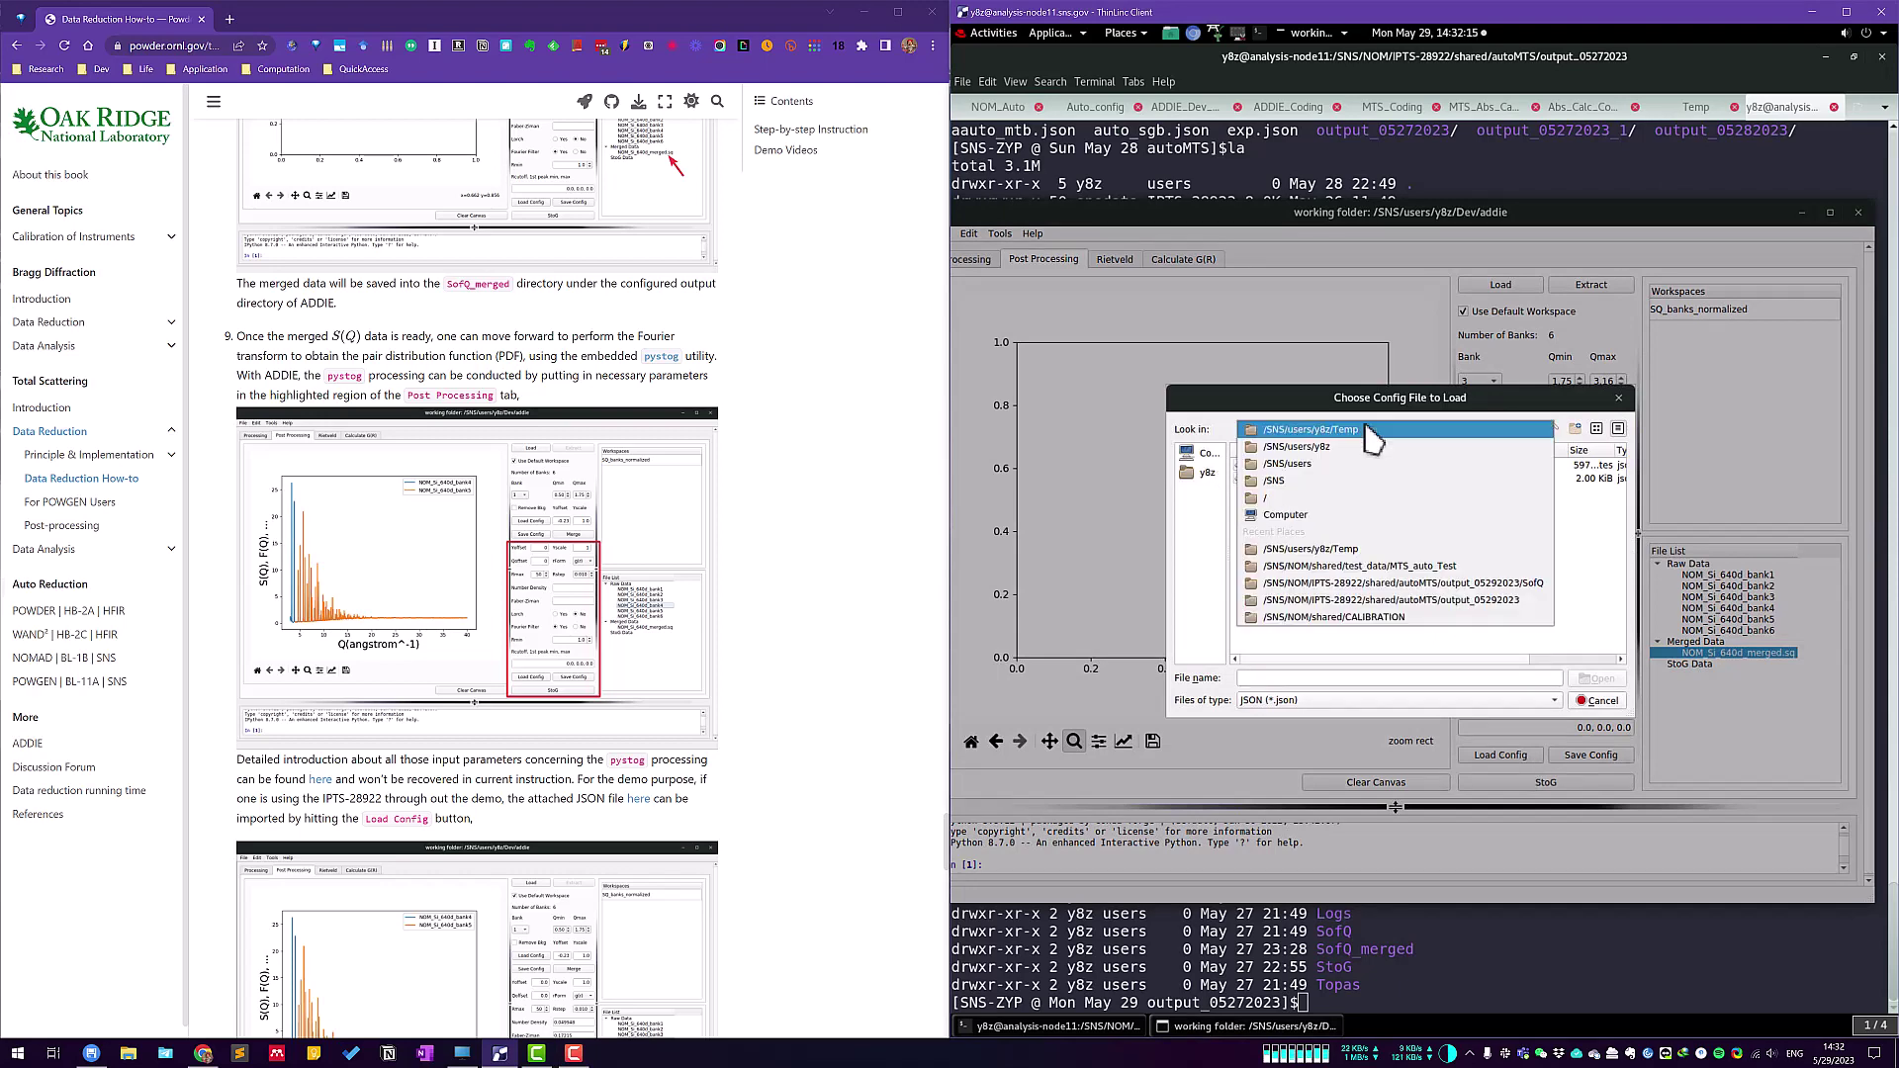
left_click(1446, 569)
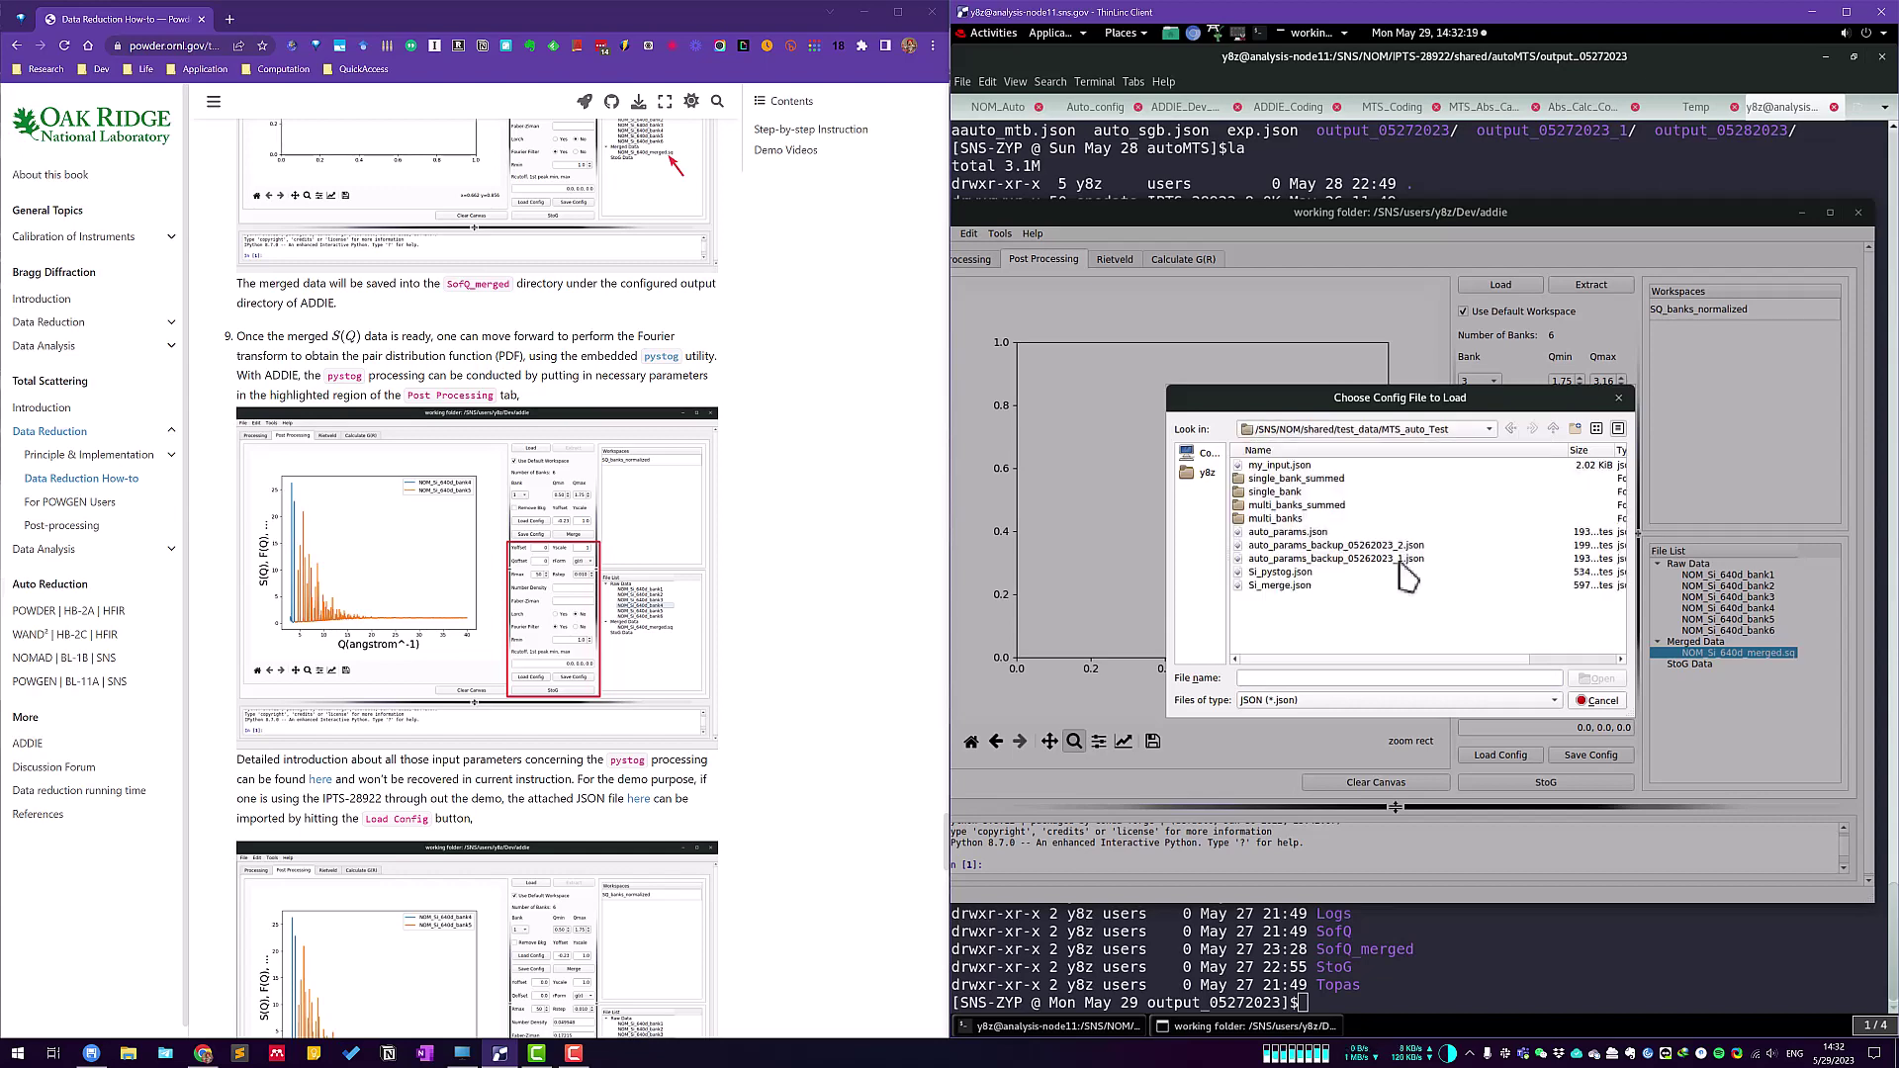
left_click(1286, 574)
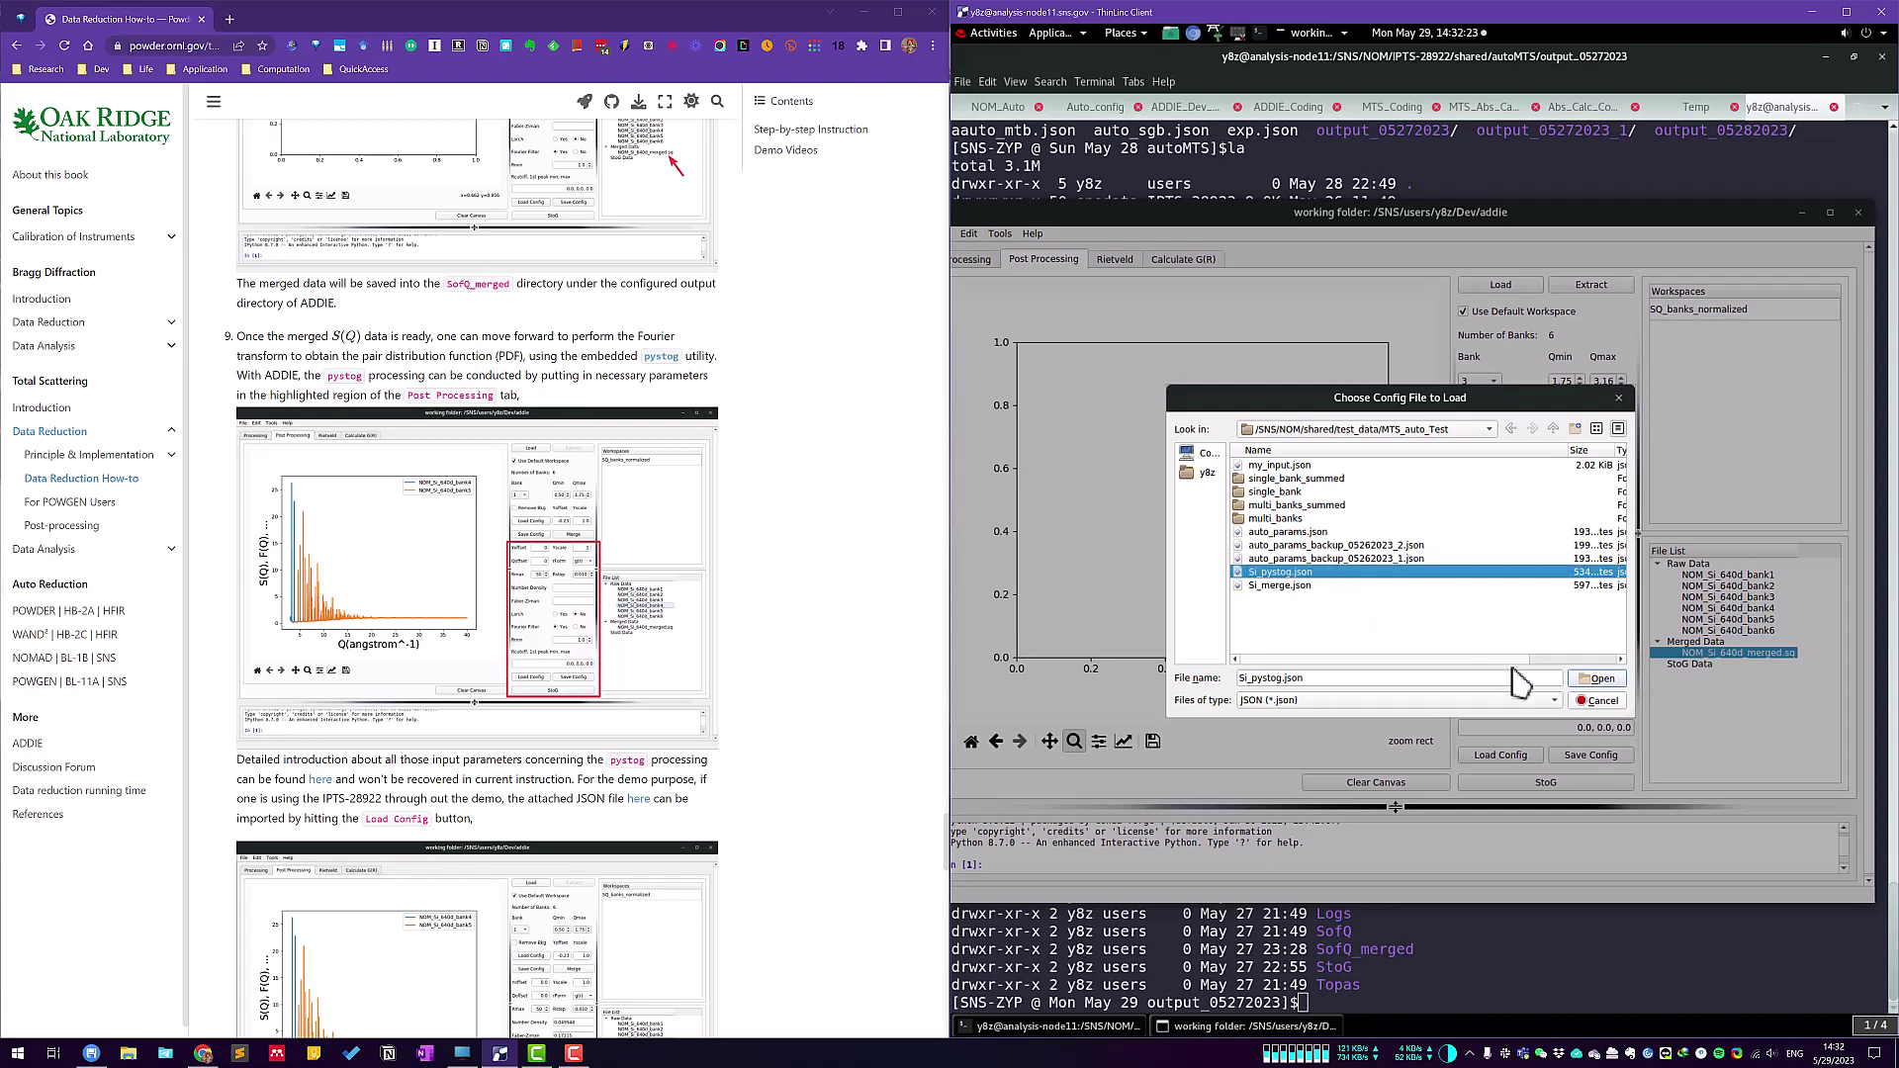
left_click(1599, 678)
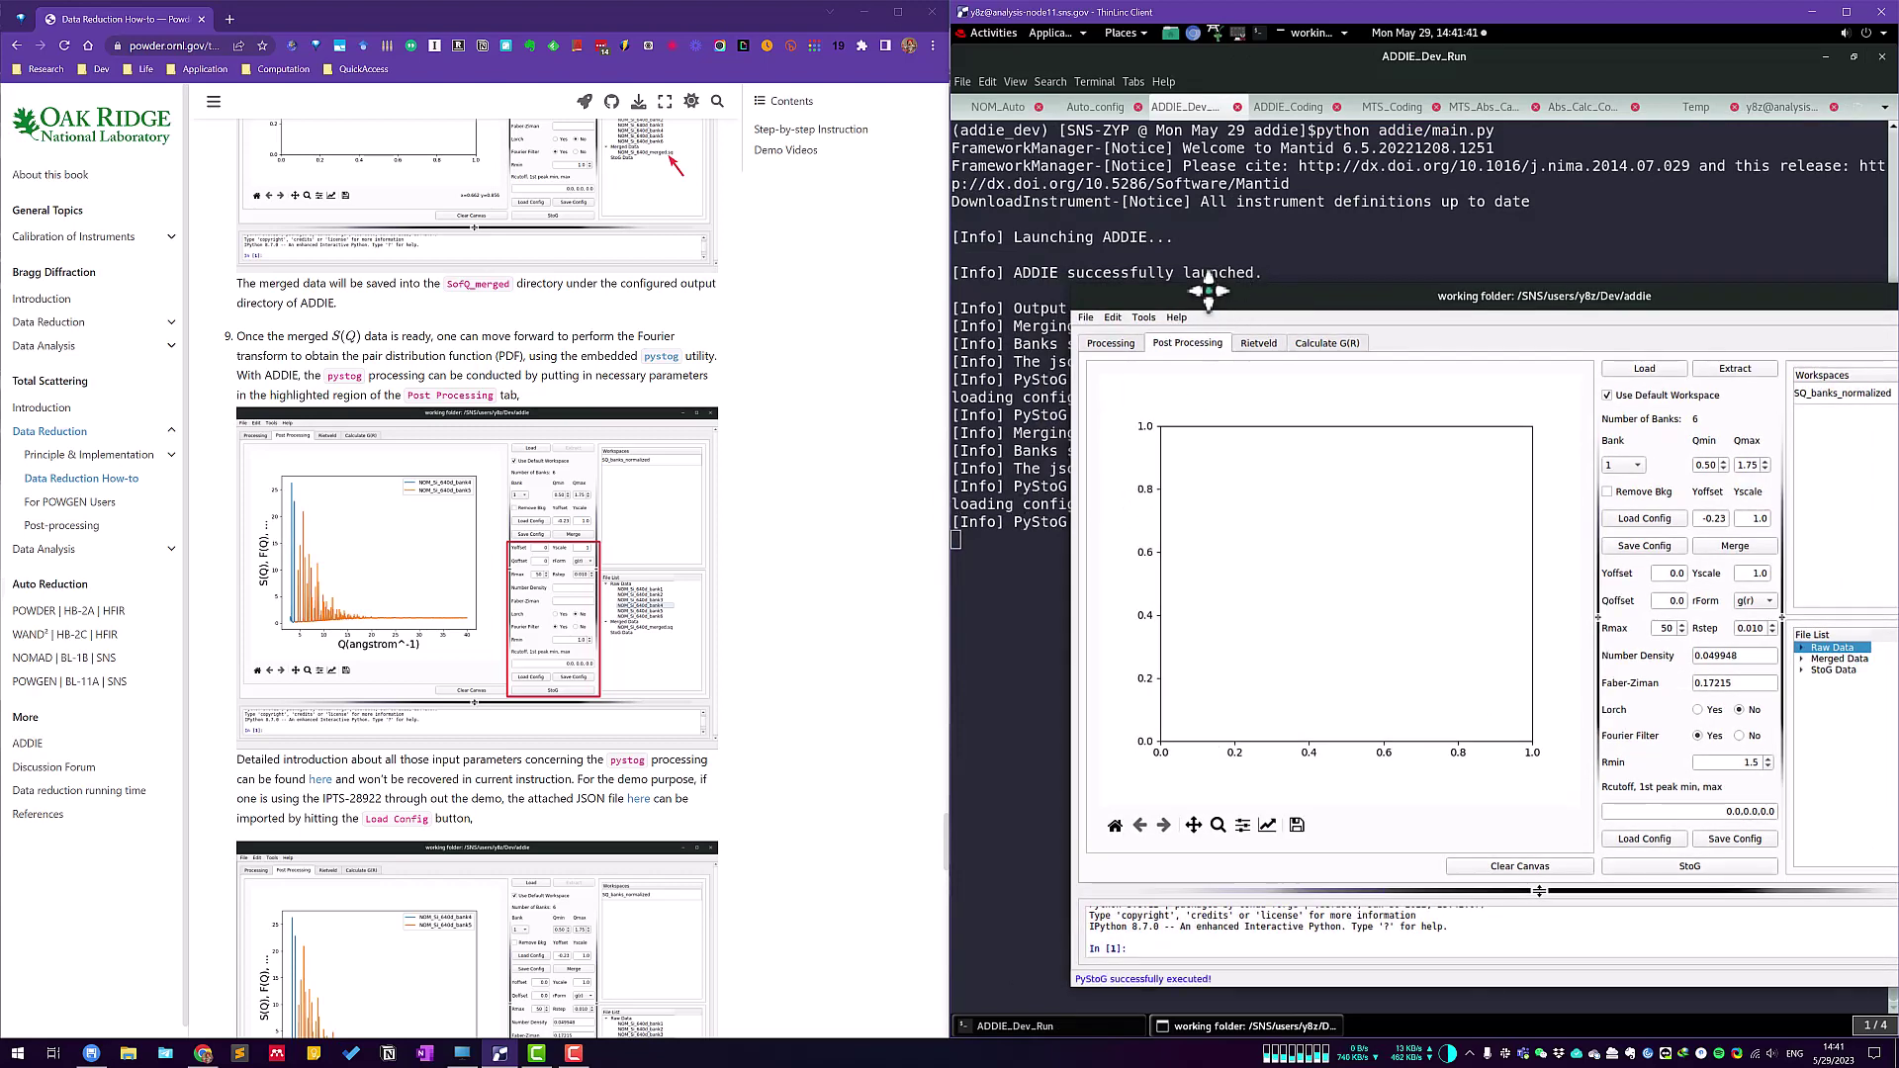
Expand the StoG data in the file list and examine the NOM_Si_640d output files: plain, ft, rmc and rmc_rr.
left_click_drag(1220, 294, 1101, 263)
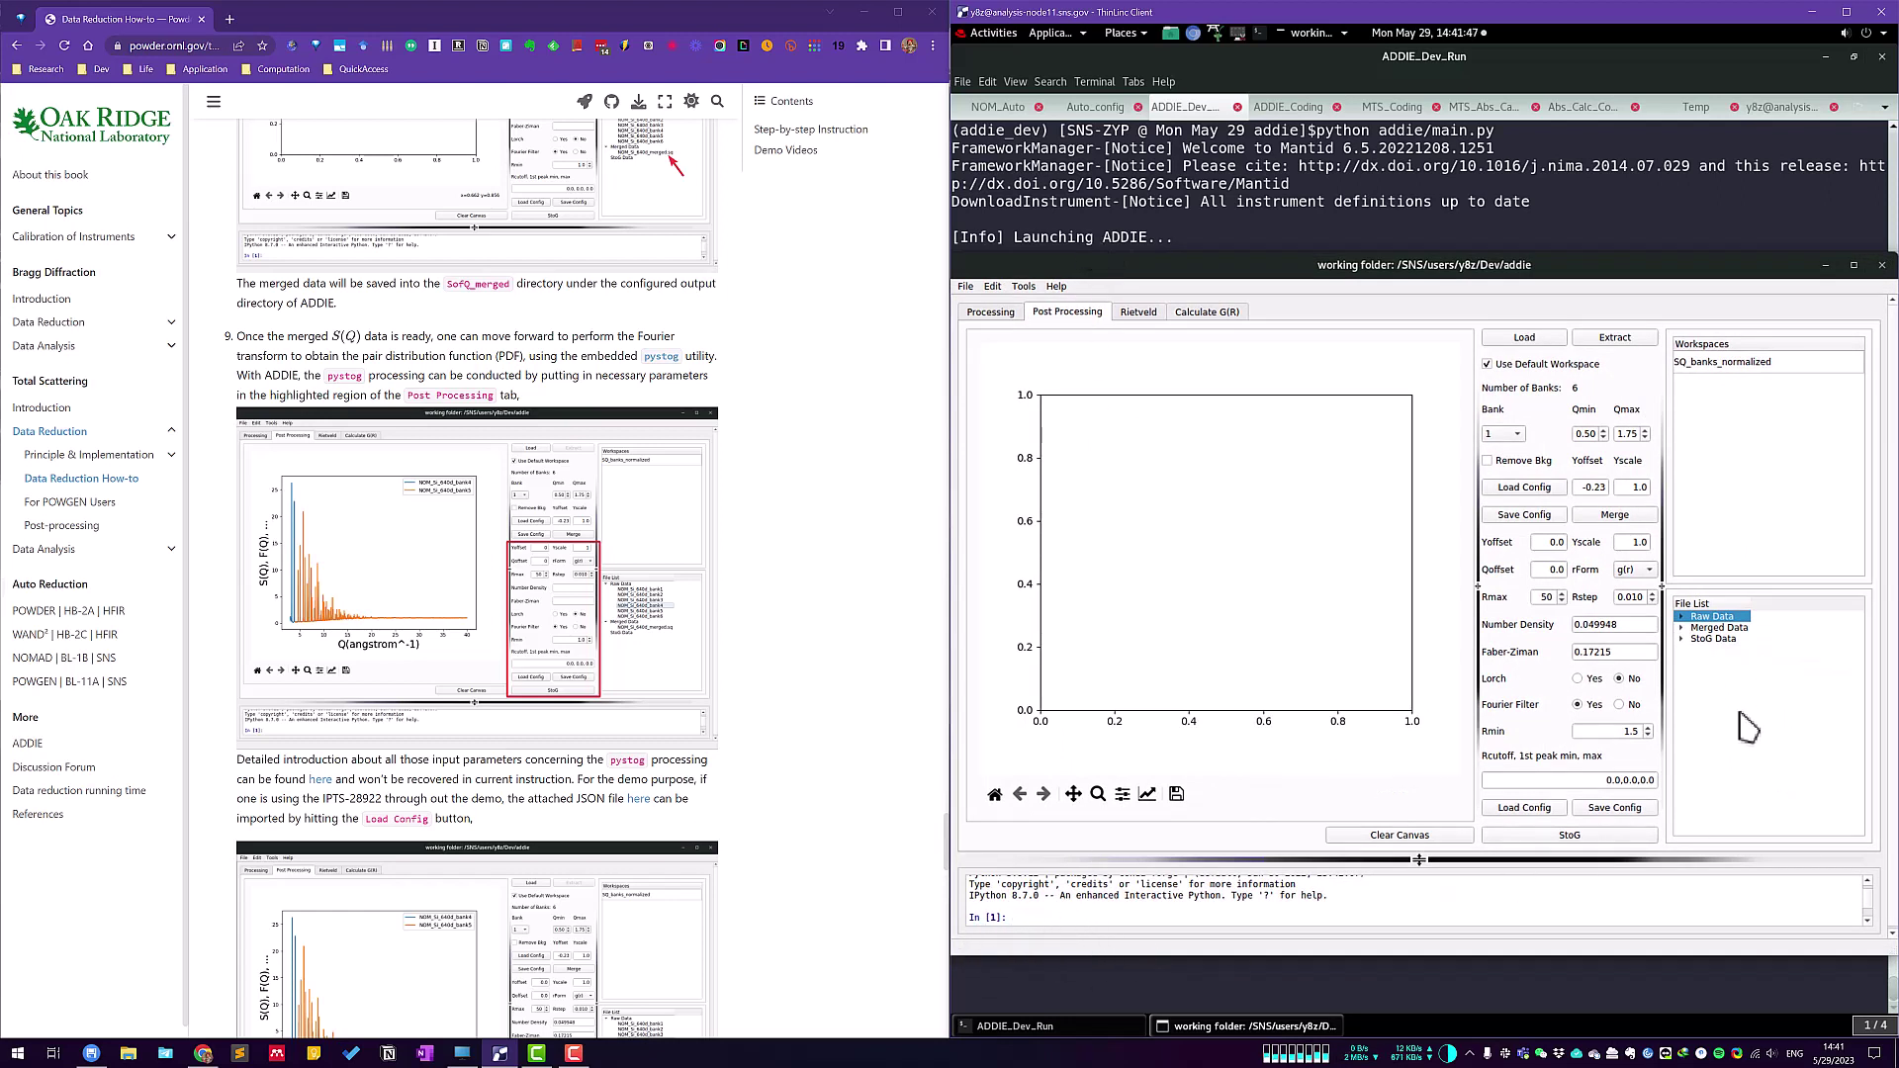
left_click(1681, 639)
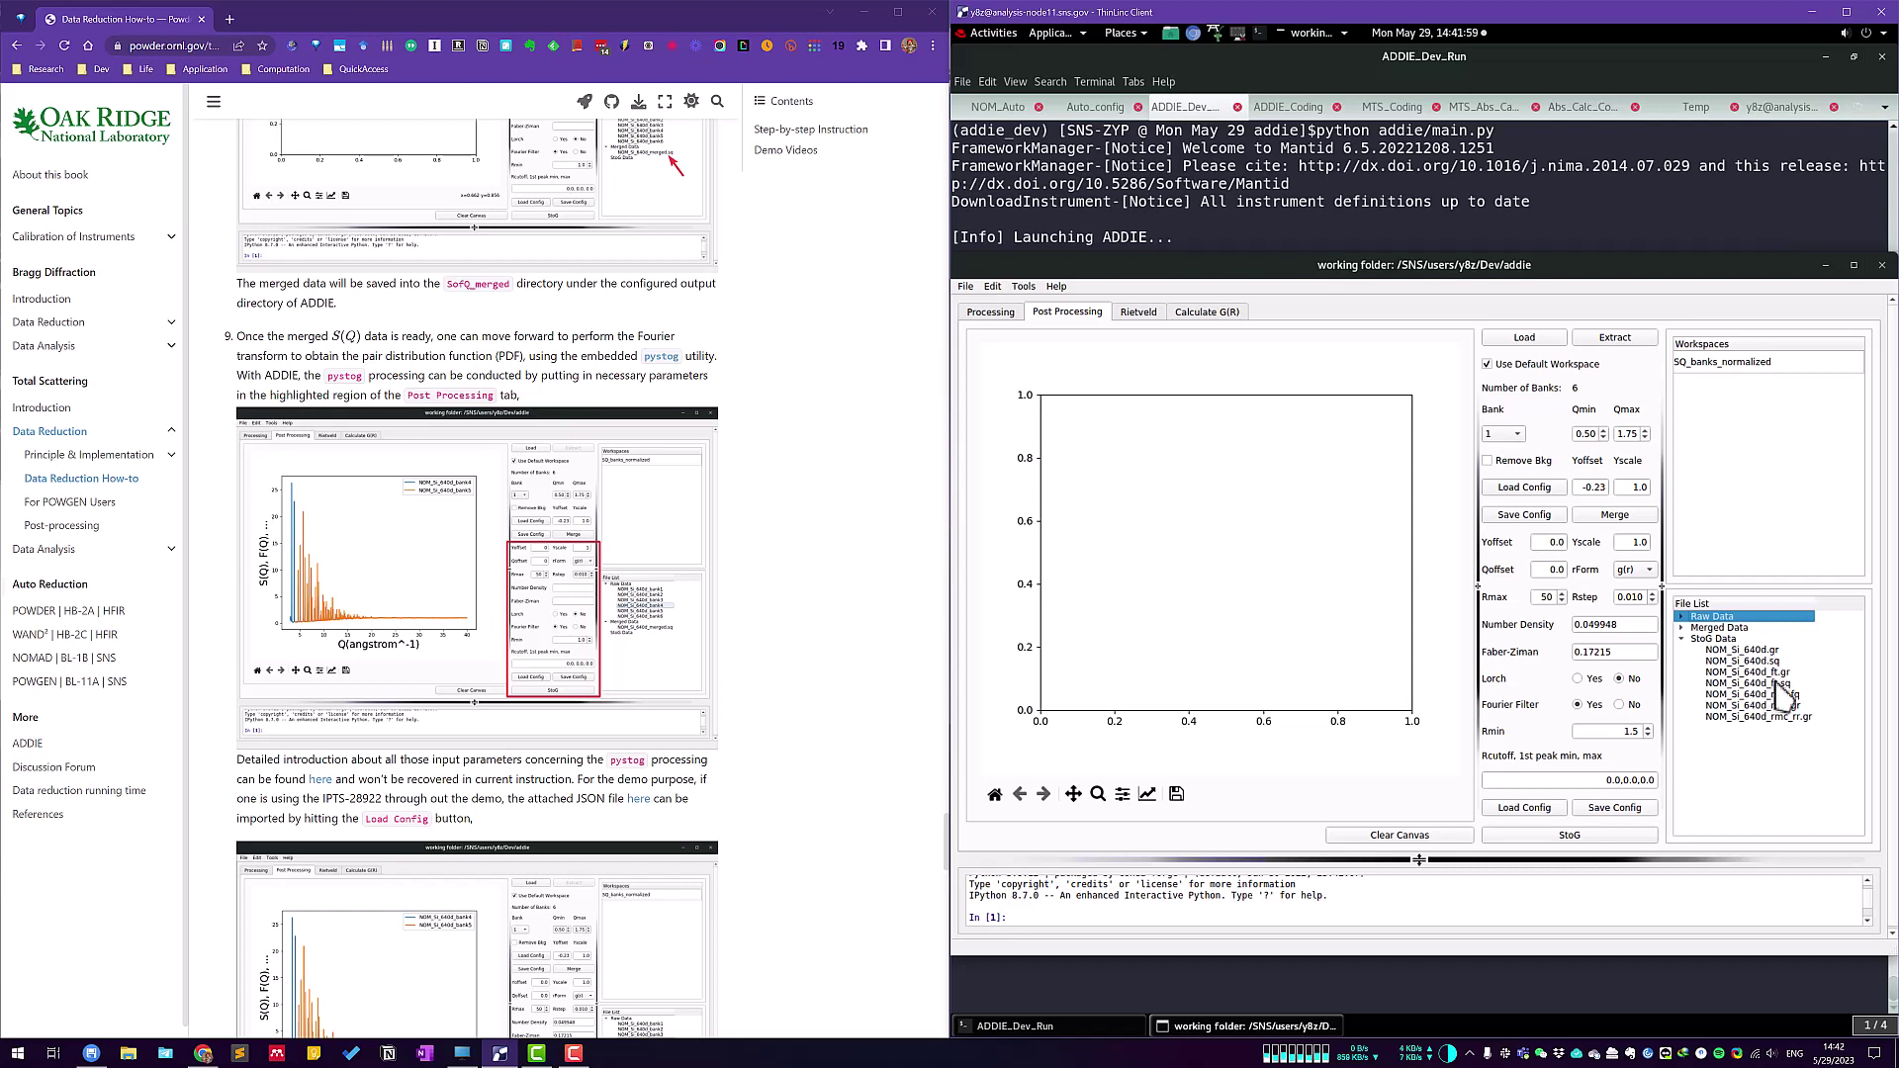
left_click(1775, 652)
left_click(1775, 662, "ctrl")
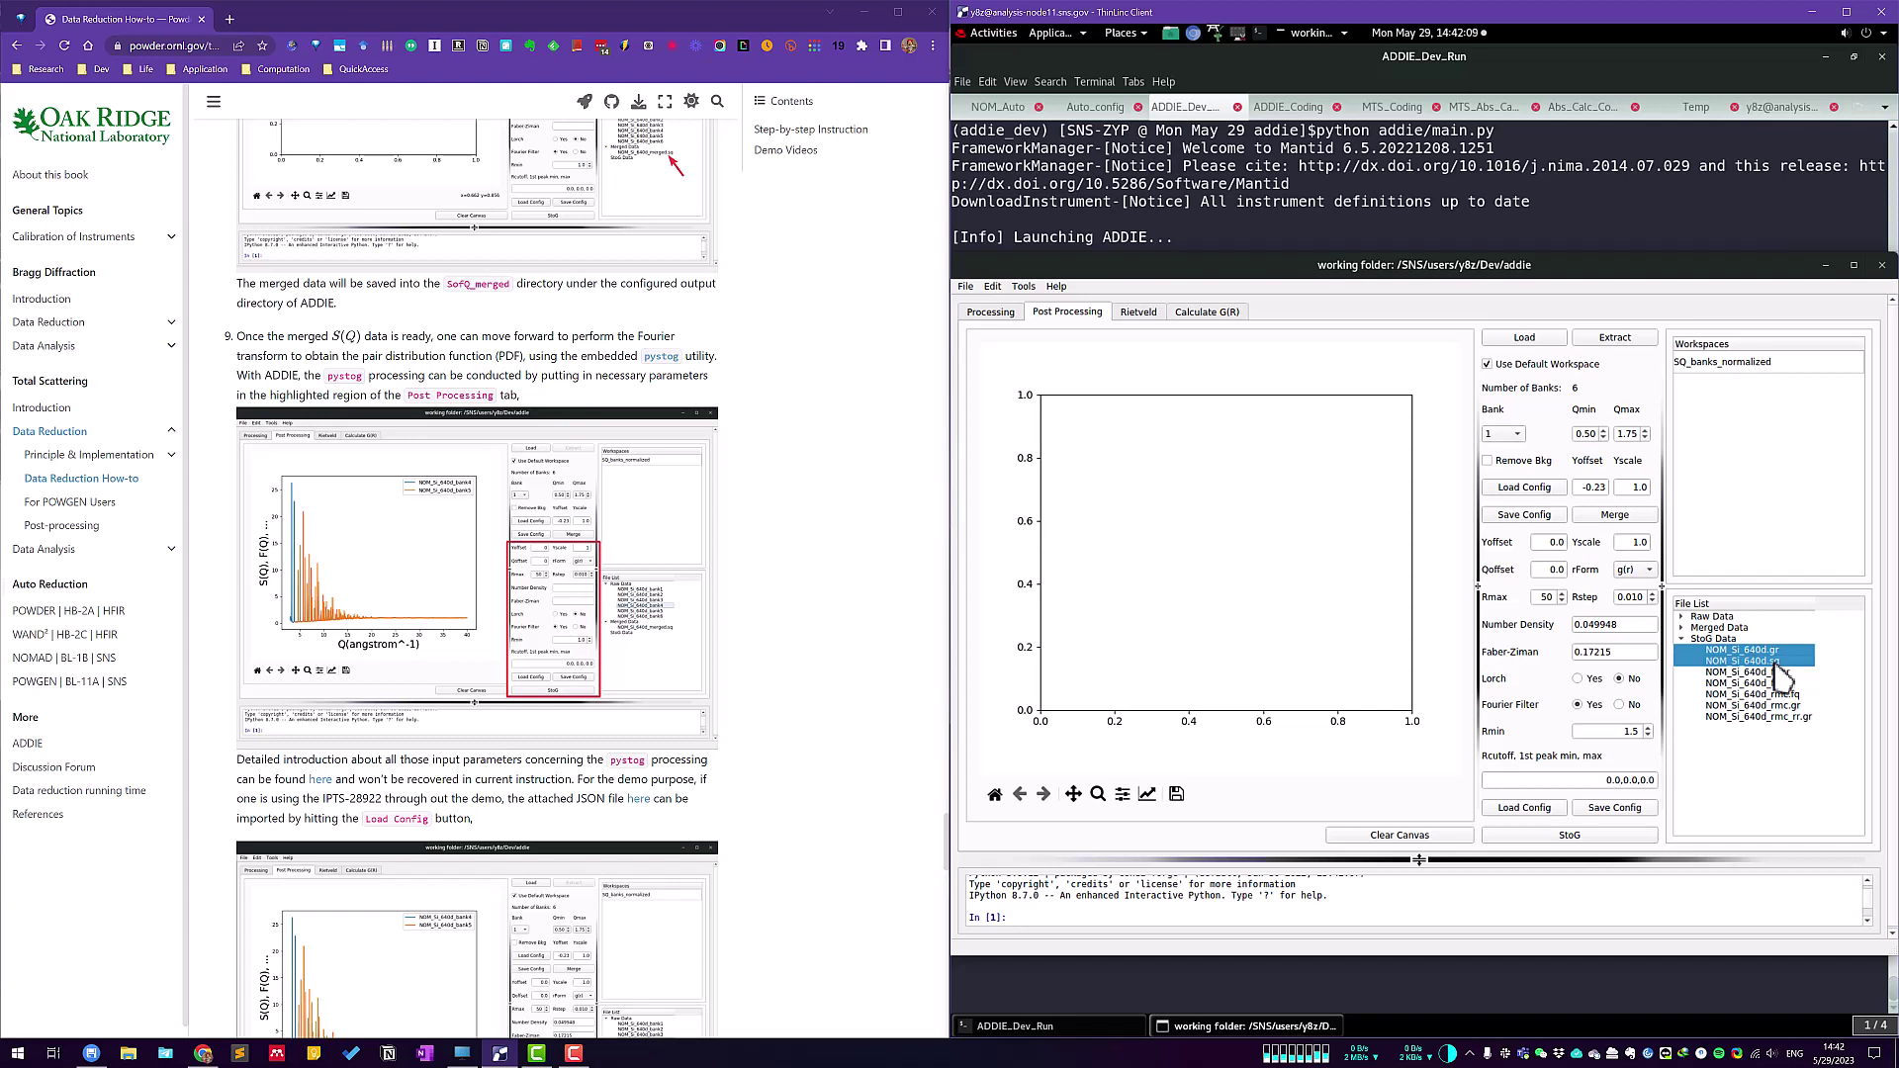
left_click(1779, 672)
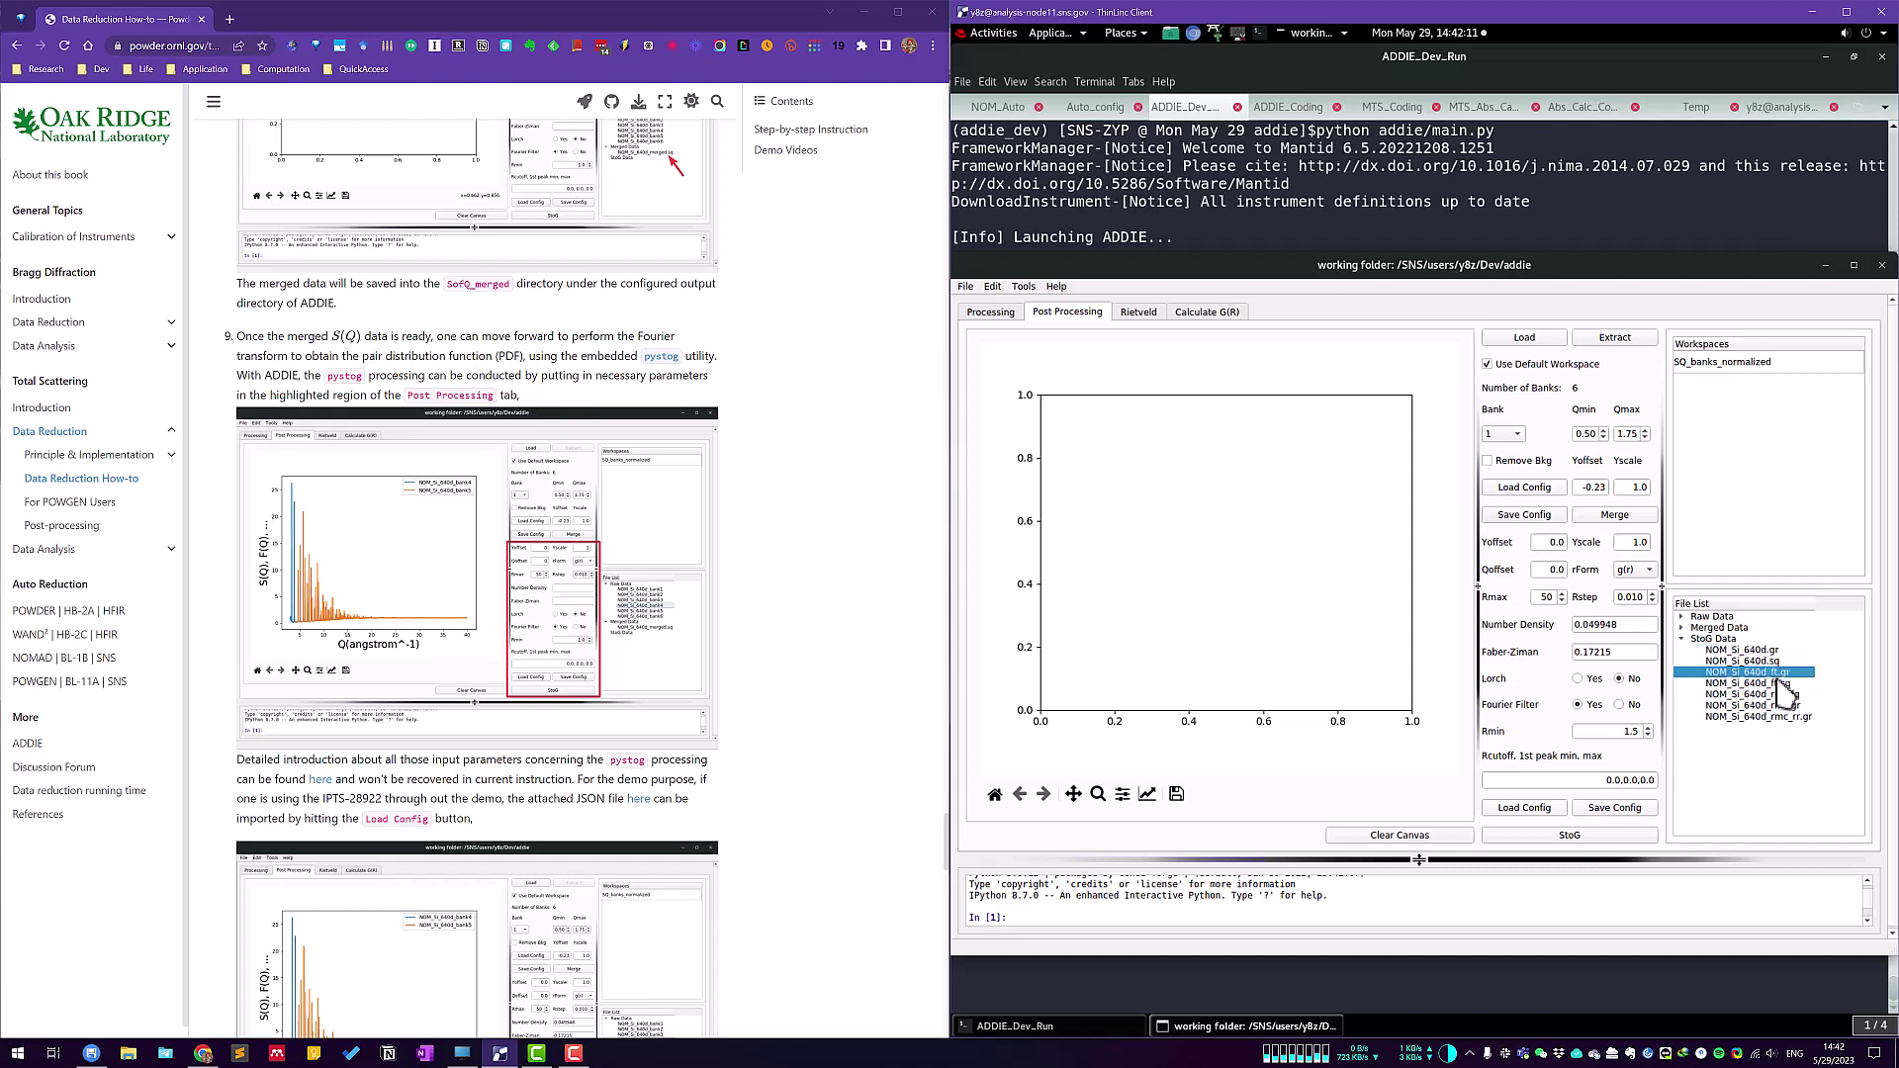
left_click(1782, 685, "ctrl")
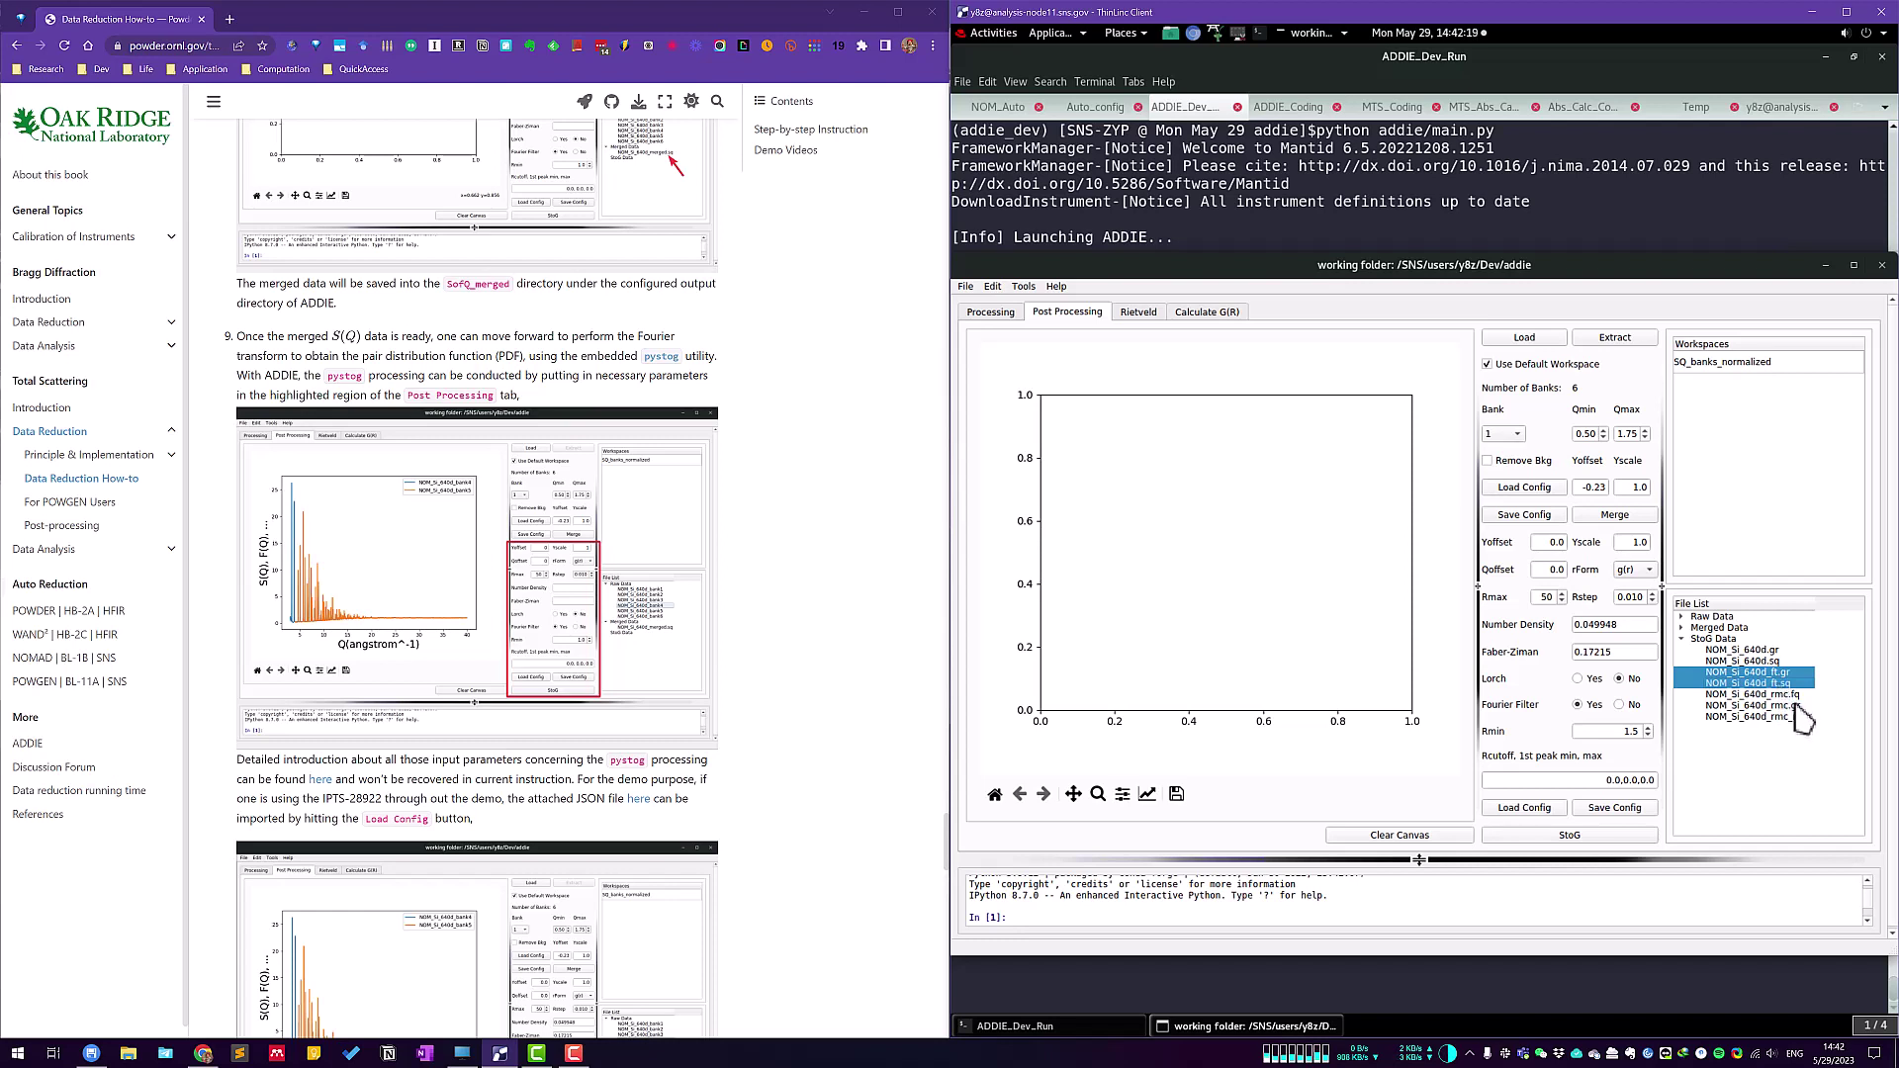
left_click(1788, 694)
left_click(1793, 705, "ctrl")
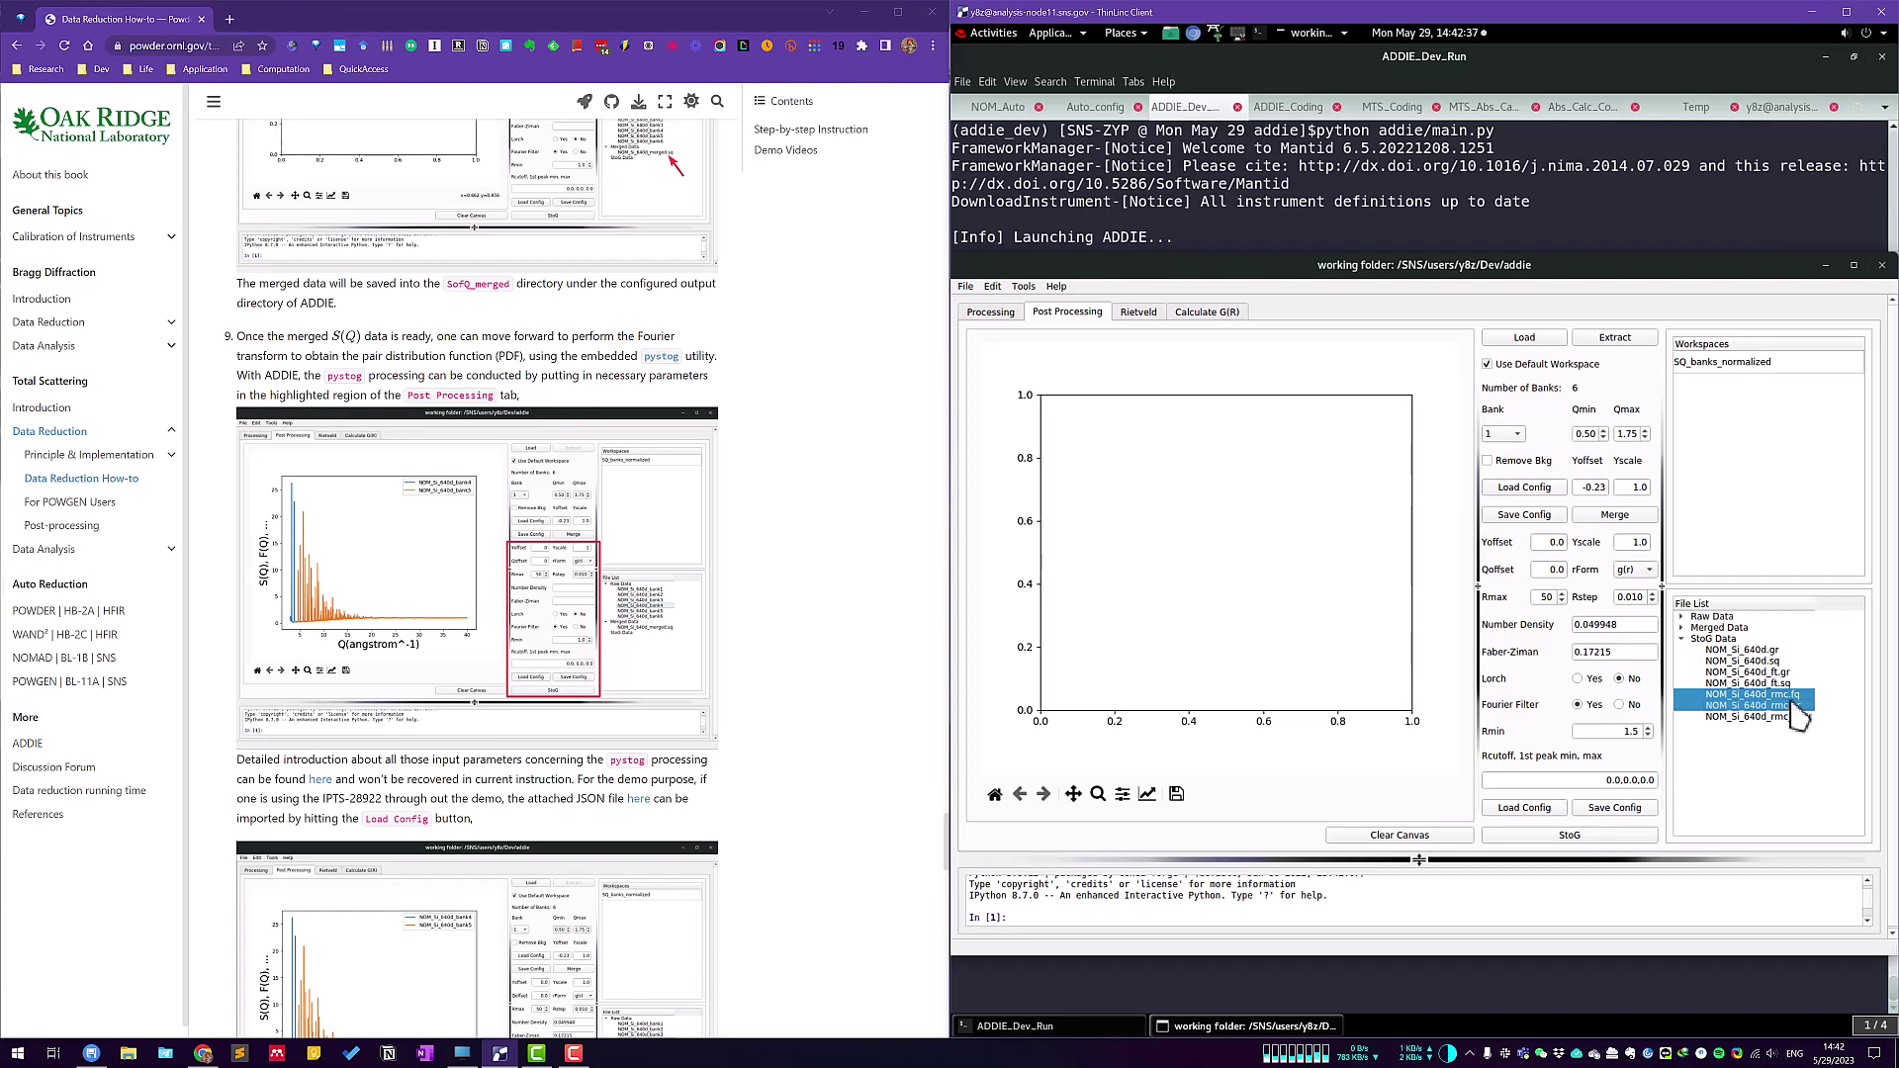
left_click(1794, 718)
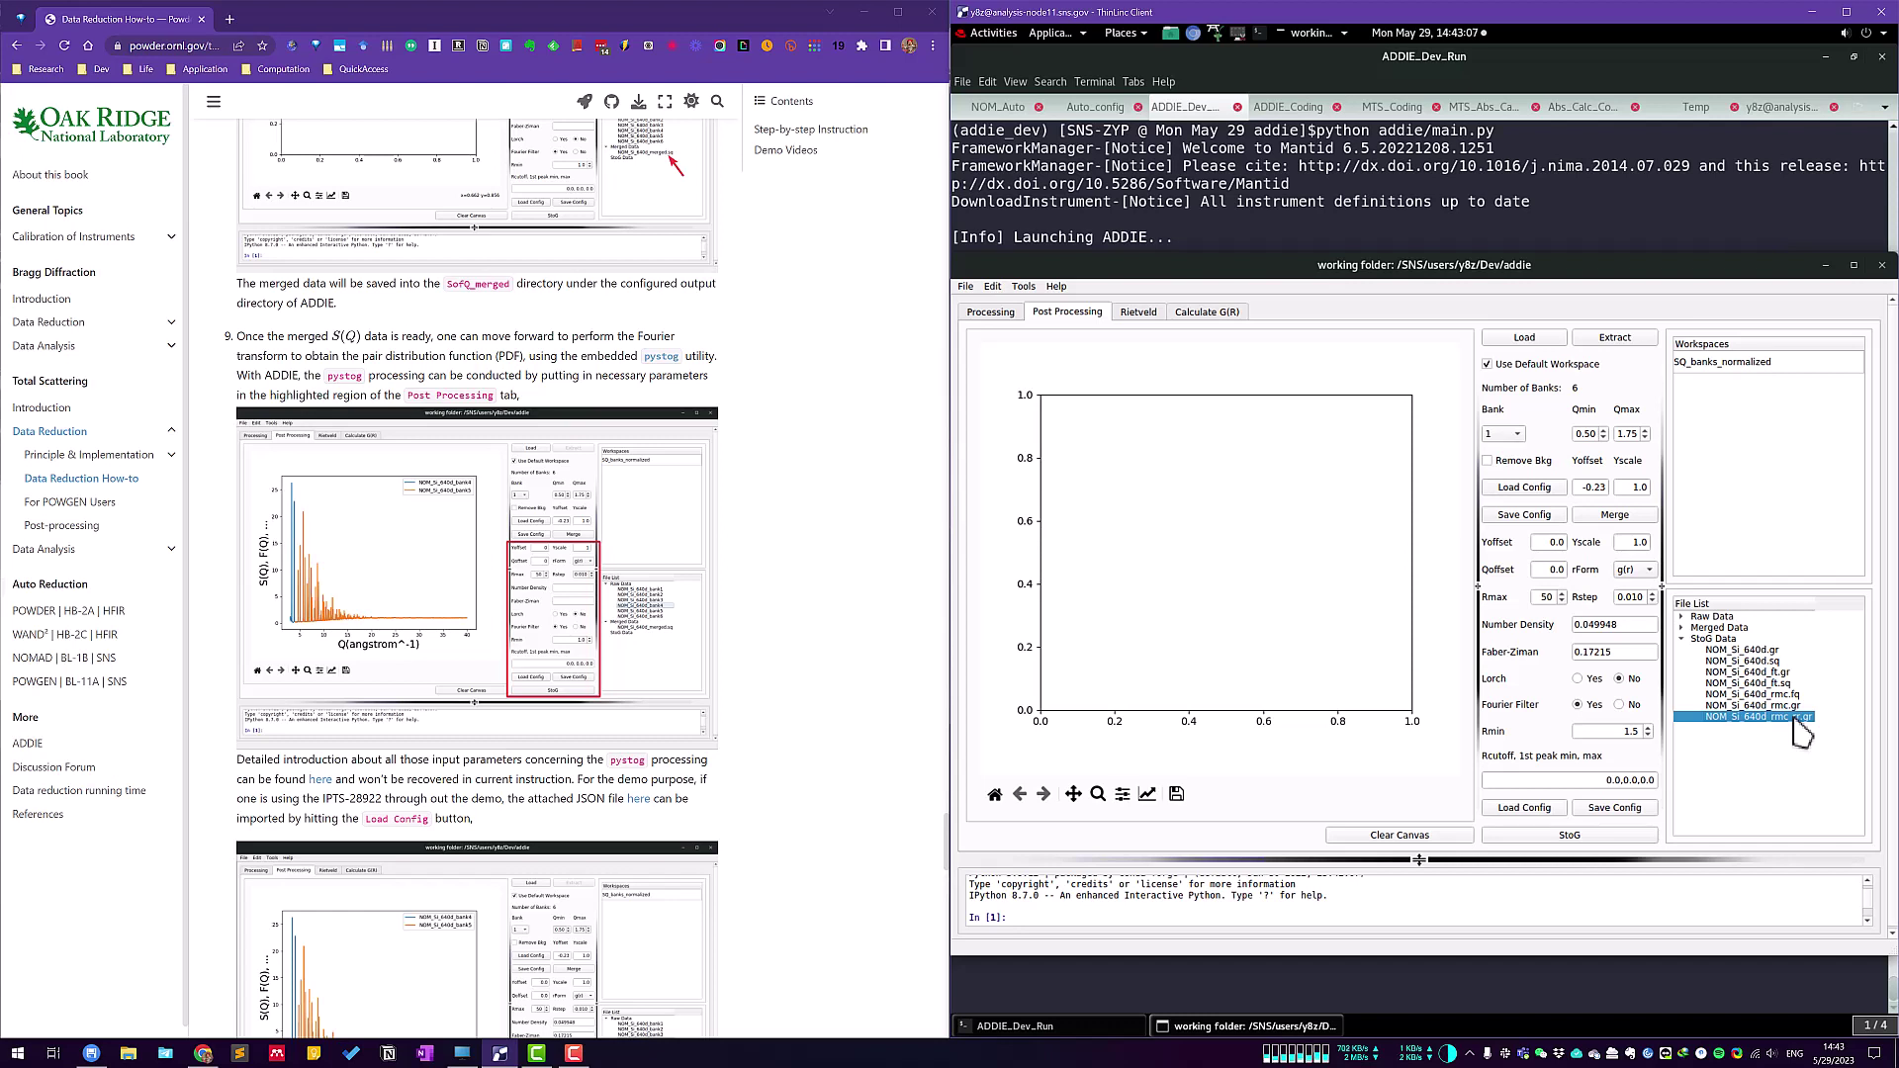
Examine the Rcutoff and first peak min/max setting together with the rmc_rr.gr output file it relates to.
left_click(1585, 781)
left_click_drag(1566, 780, 1664, 781)
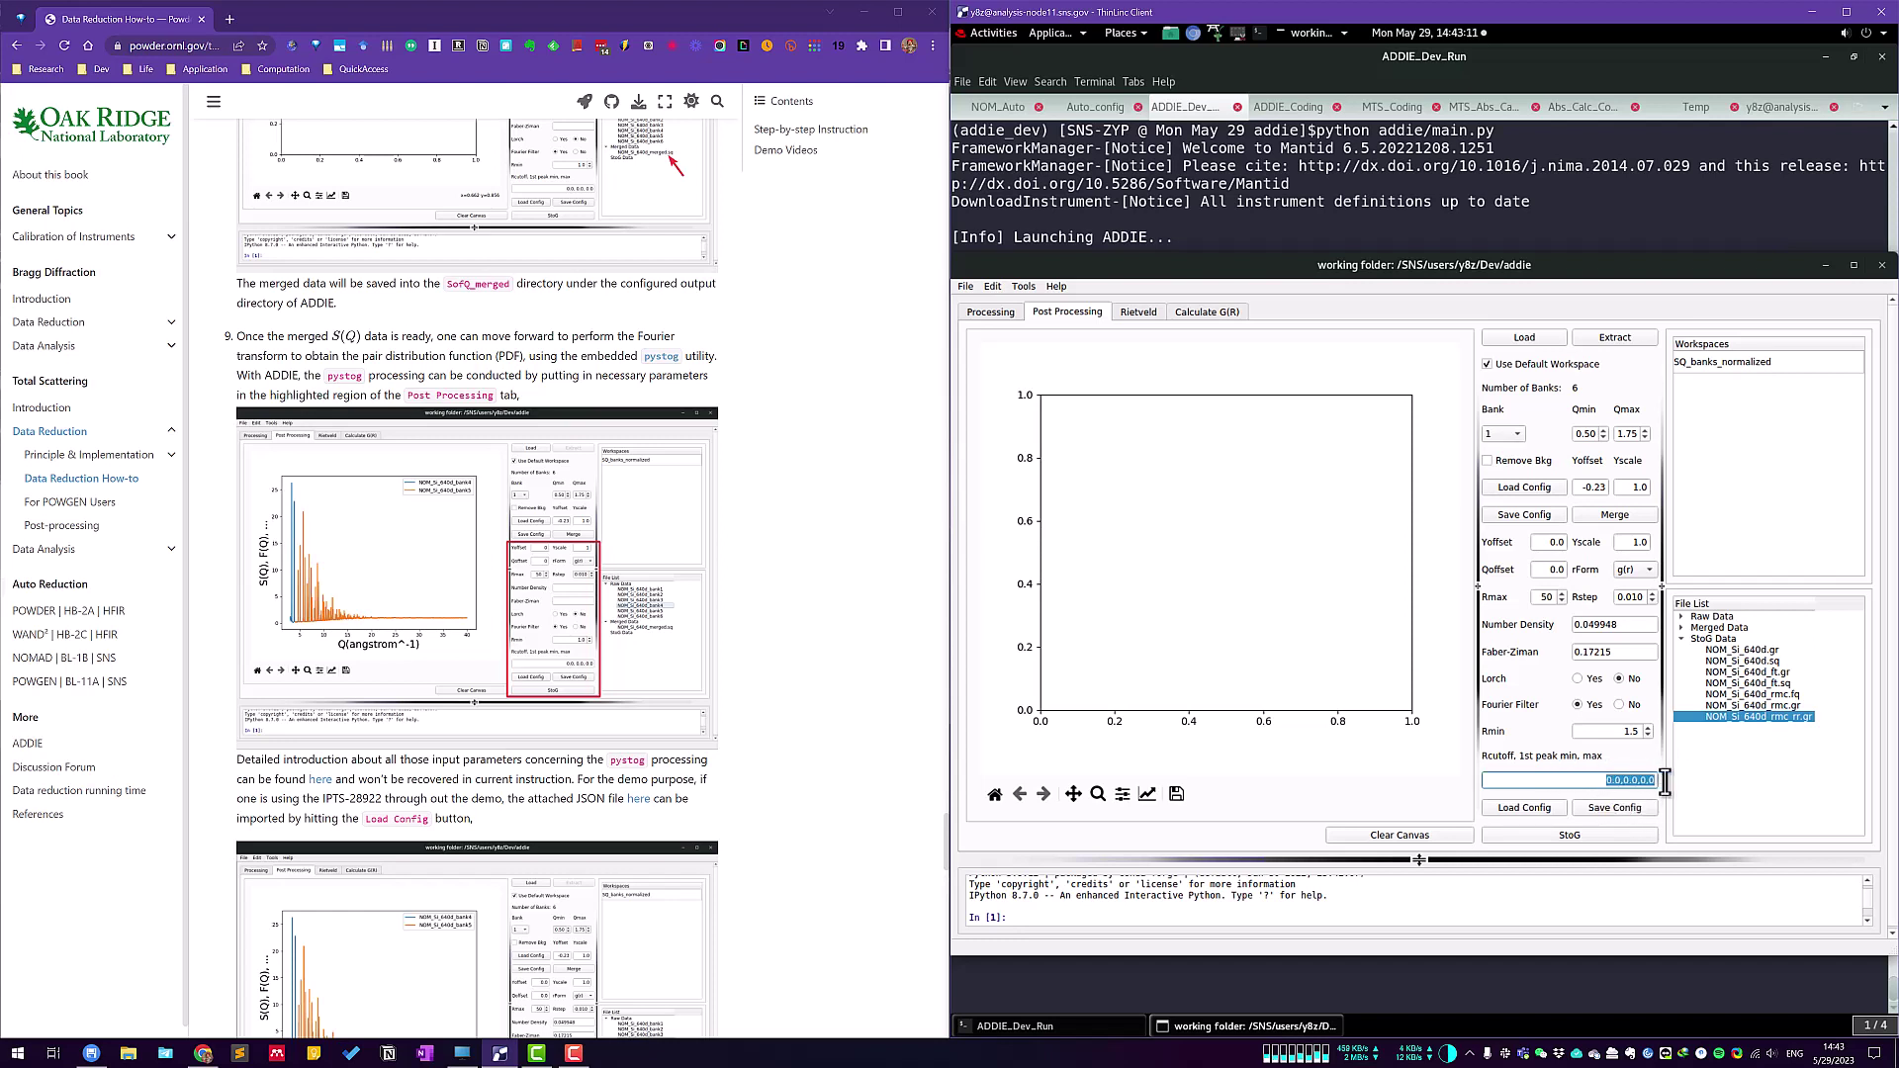
left_click(1735, 786)
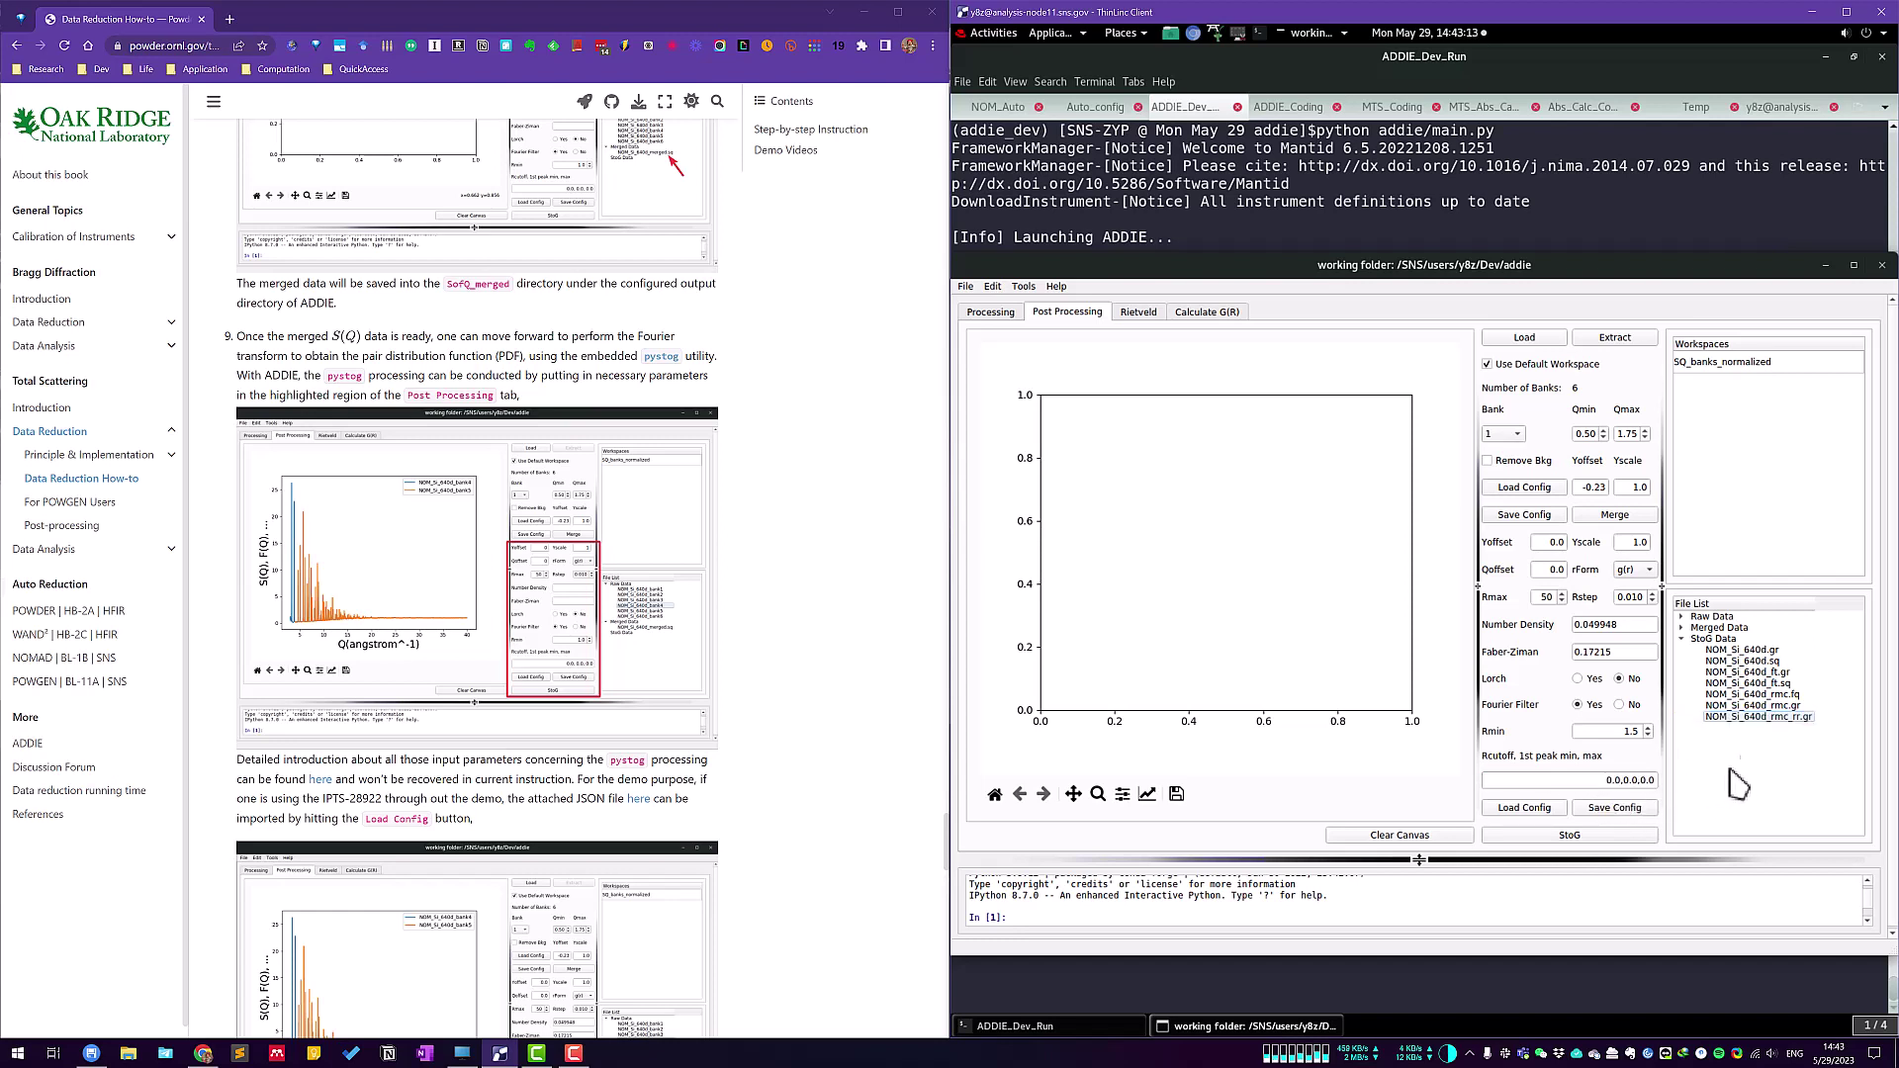
left_click(1791, 720)
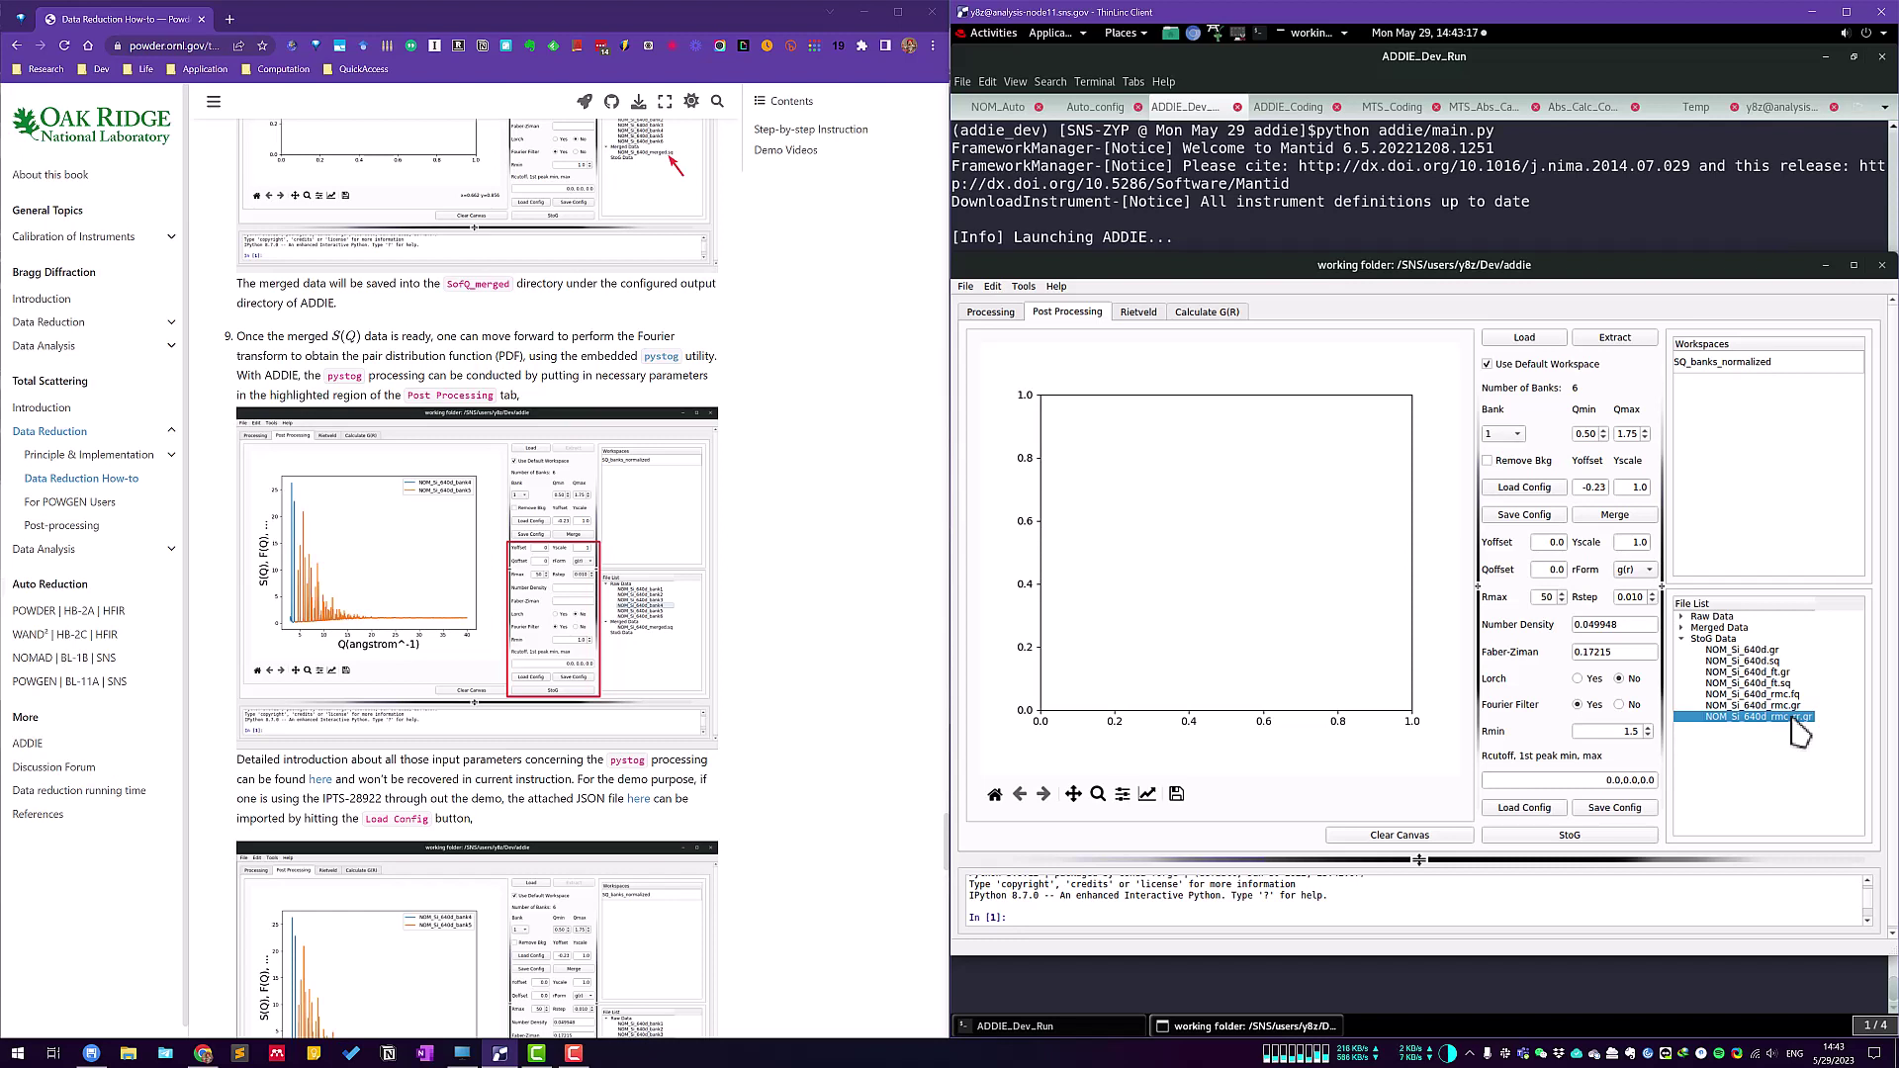
left_click(947, 842)
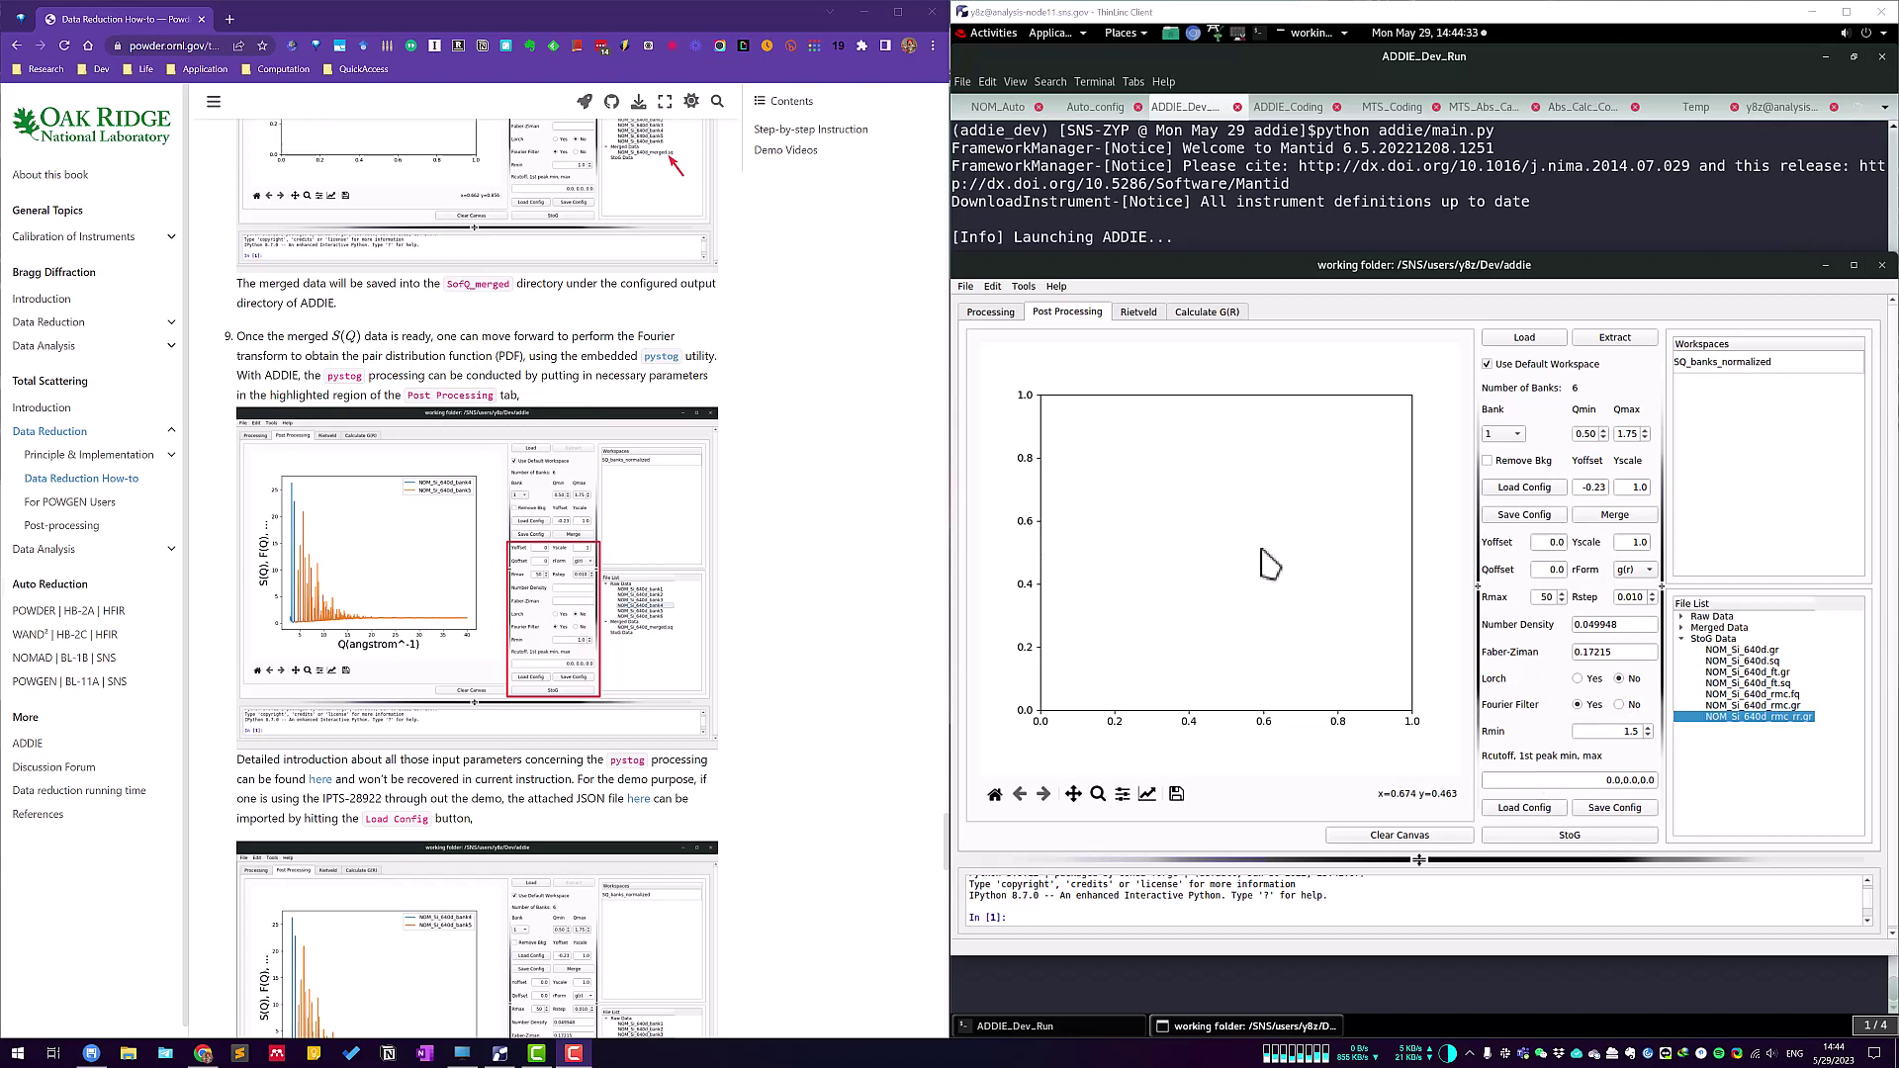
Run a Merge job for the activated NOM_Si_640d row from the Processing table, using Si_merge.json in /SNS/NOM/shared/test_data/MTS_auto_Test, and check the terminal output.
left_click(993, 315)
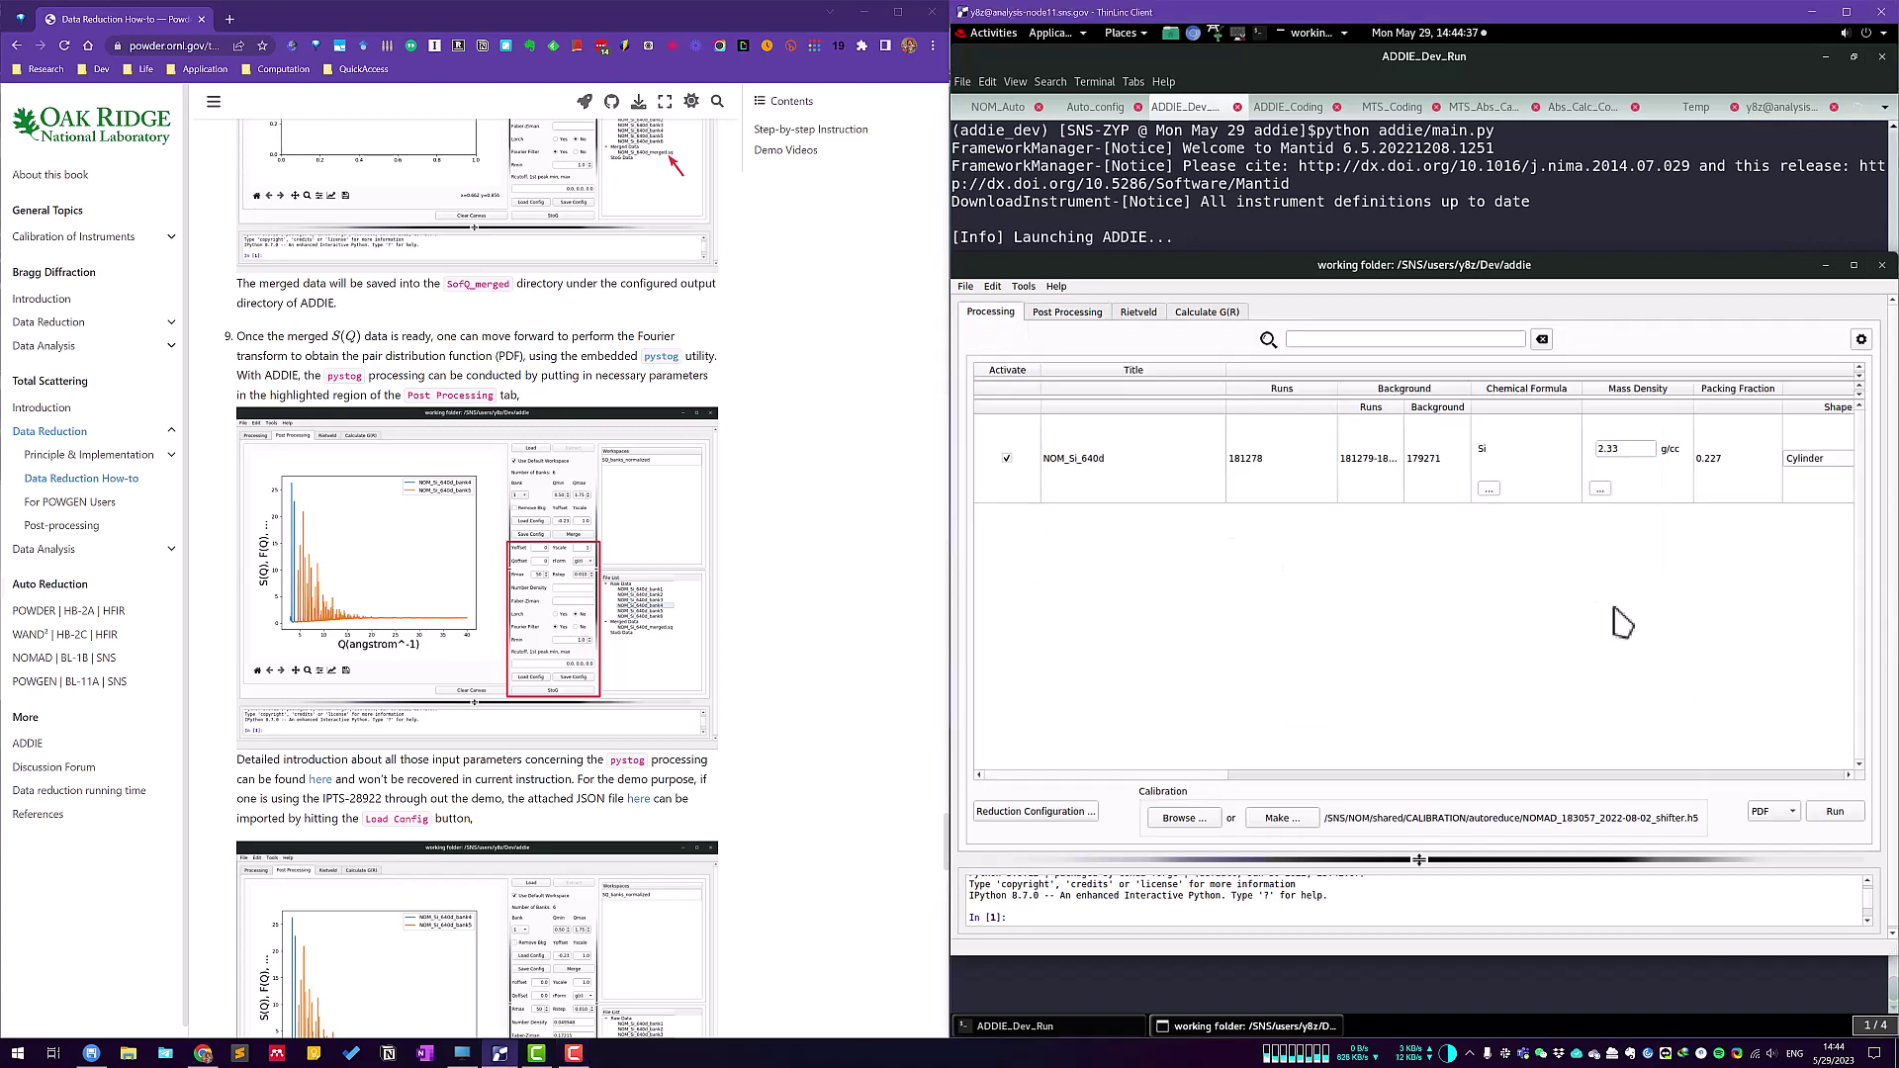
left_click(1780, 813)
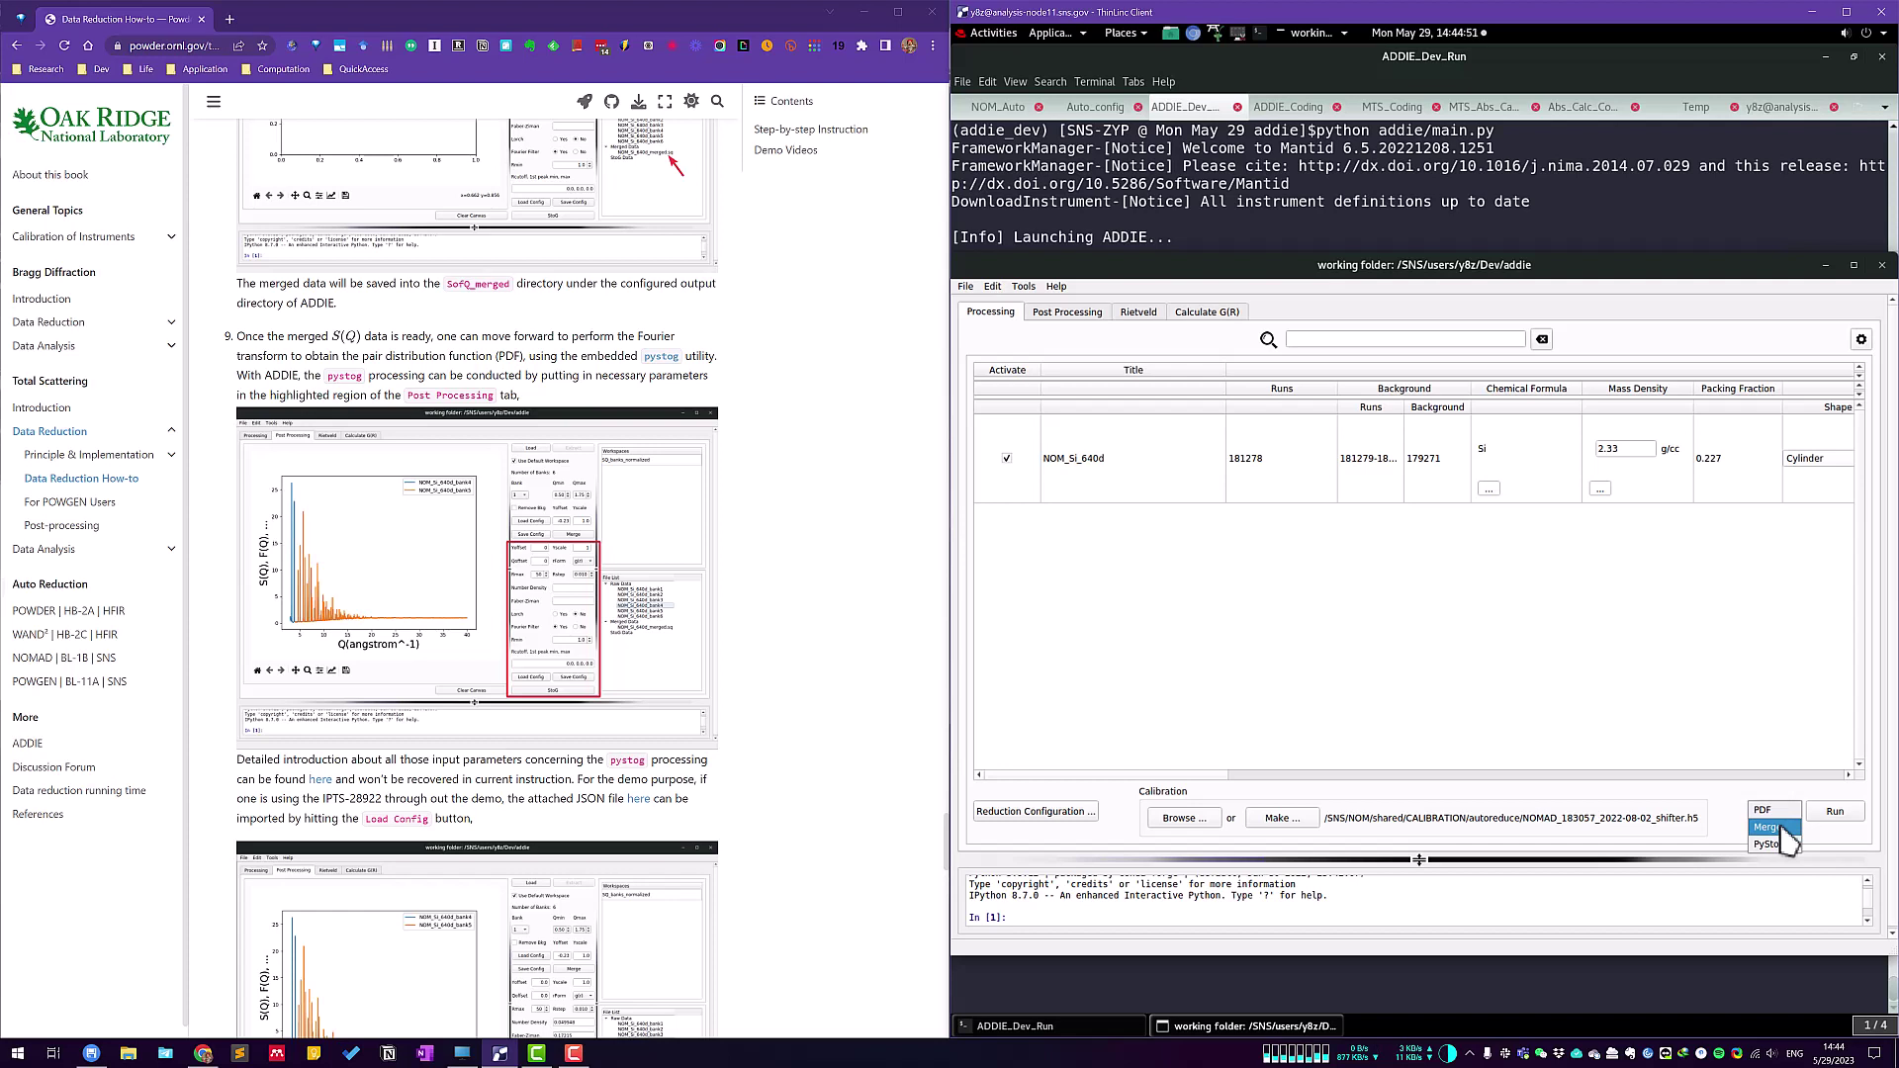
left_click(1765, 810)
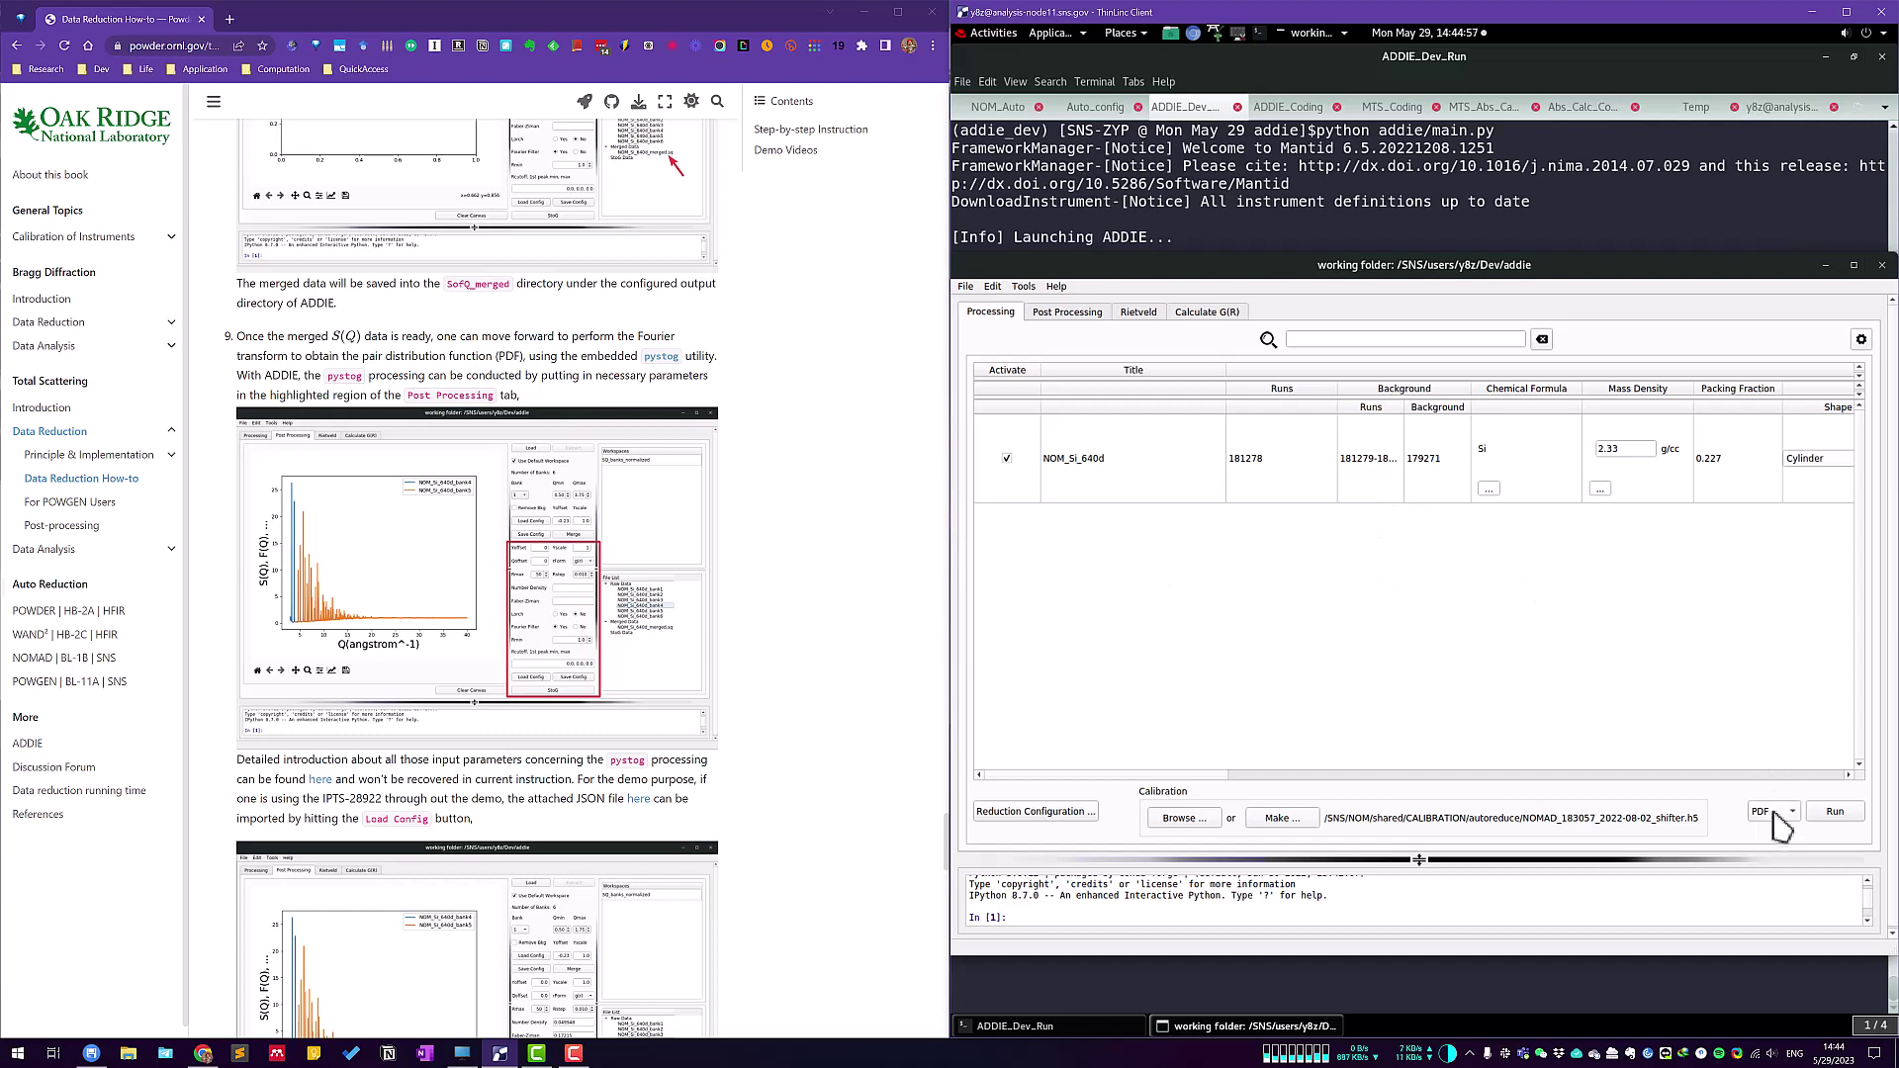
left_click(1777, 823)
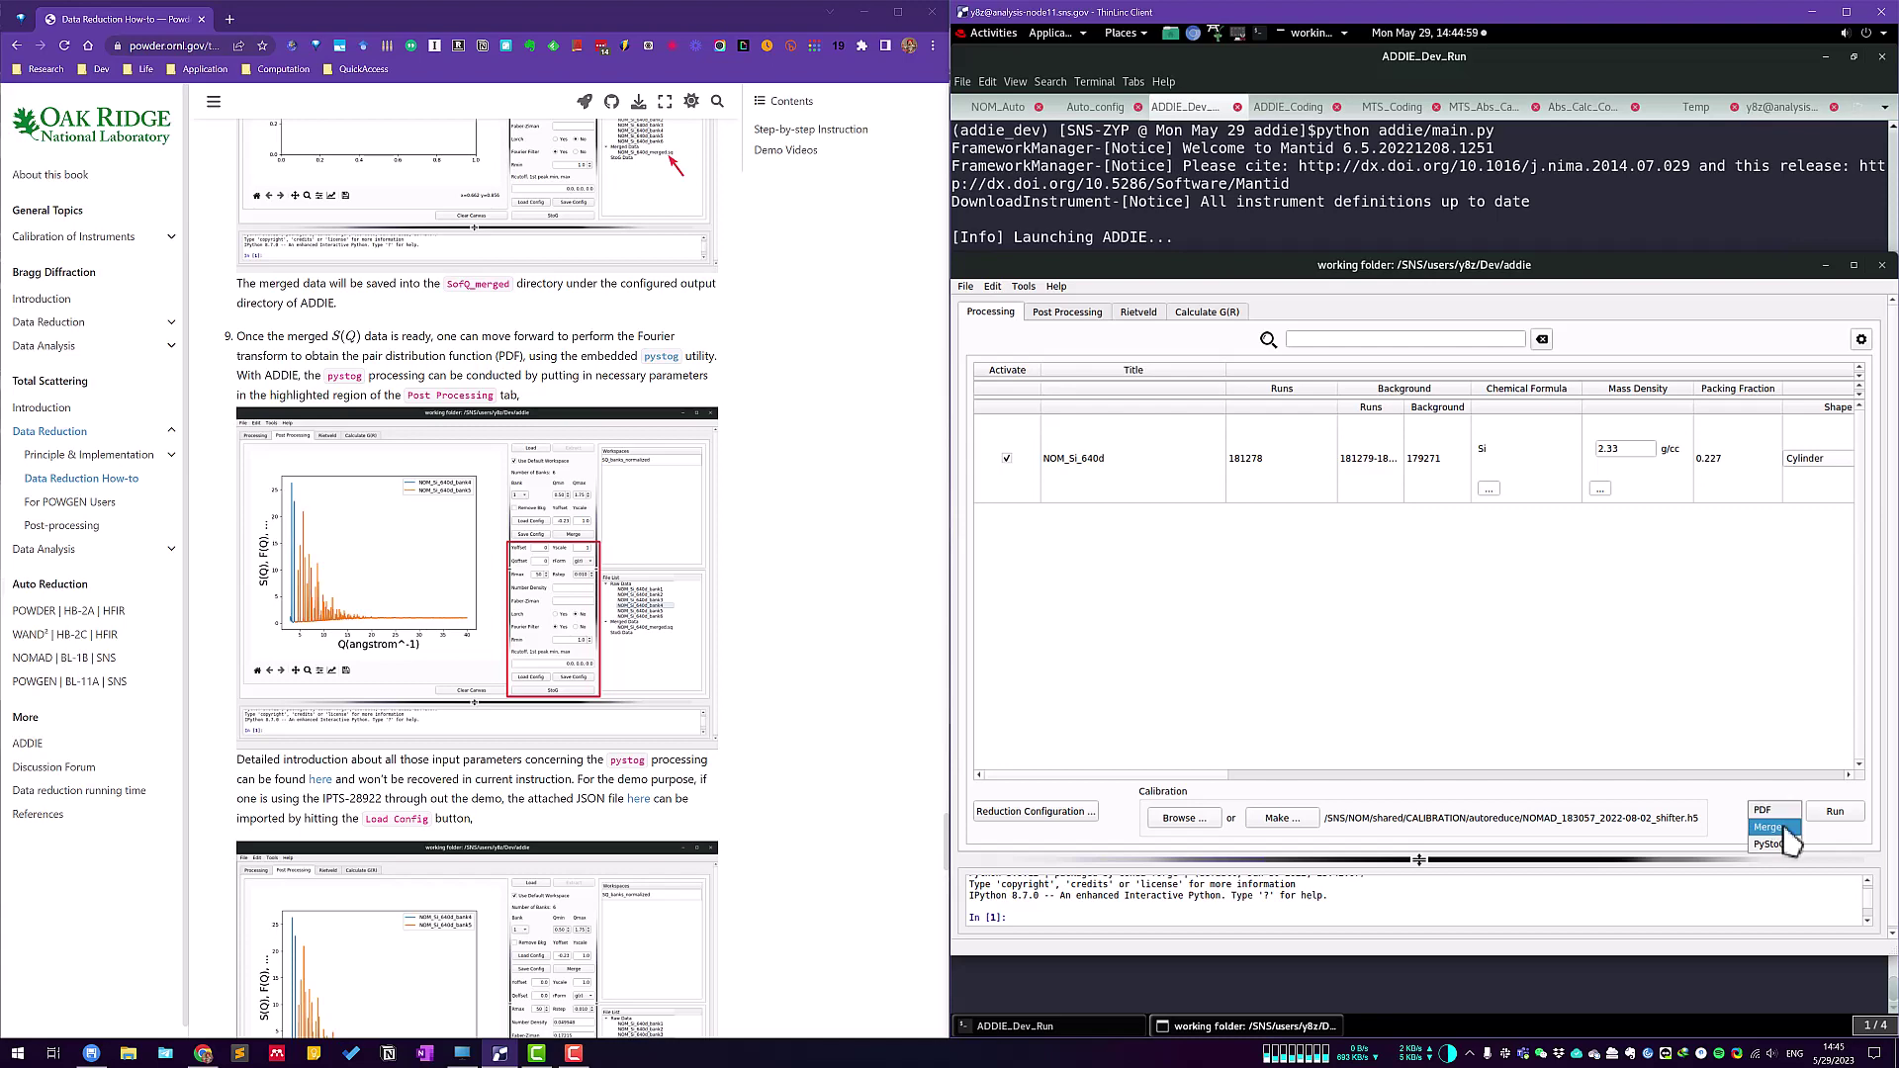
left_click(1781, 829)
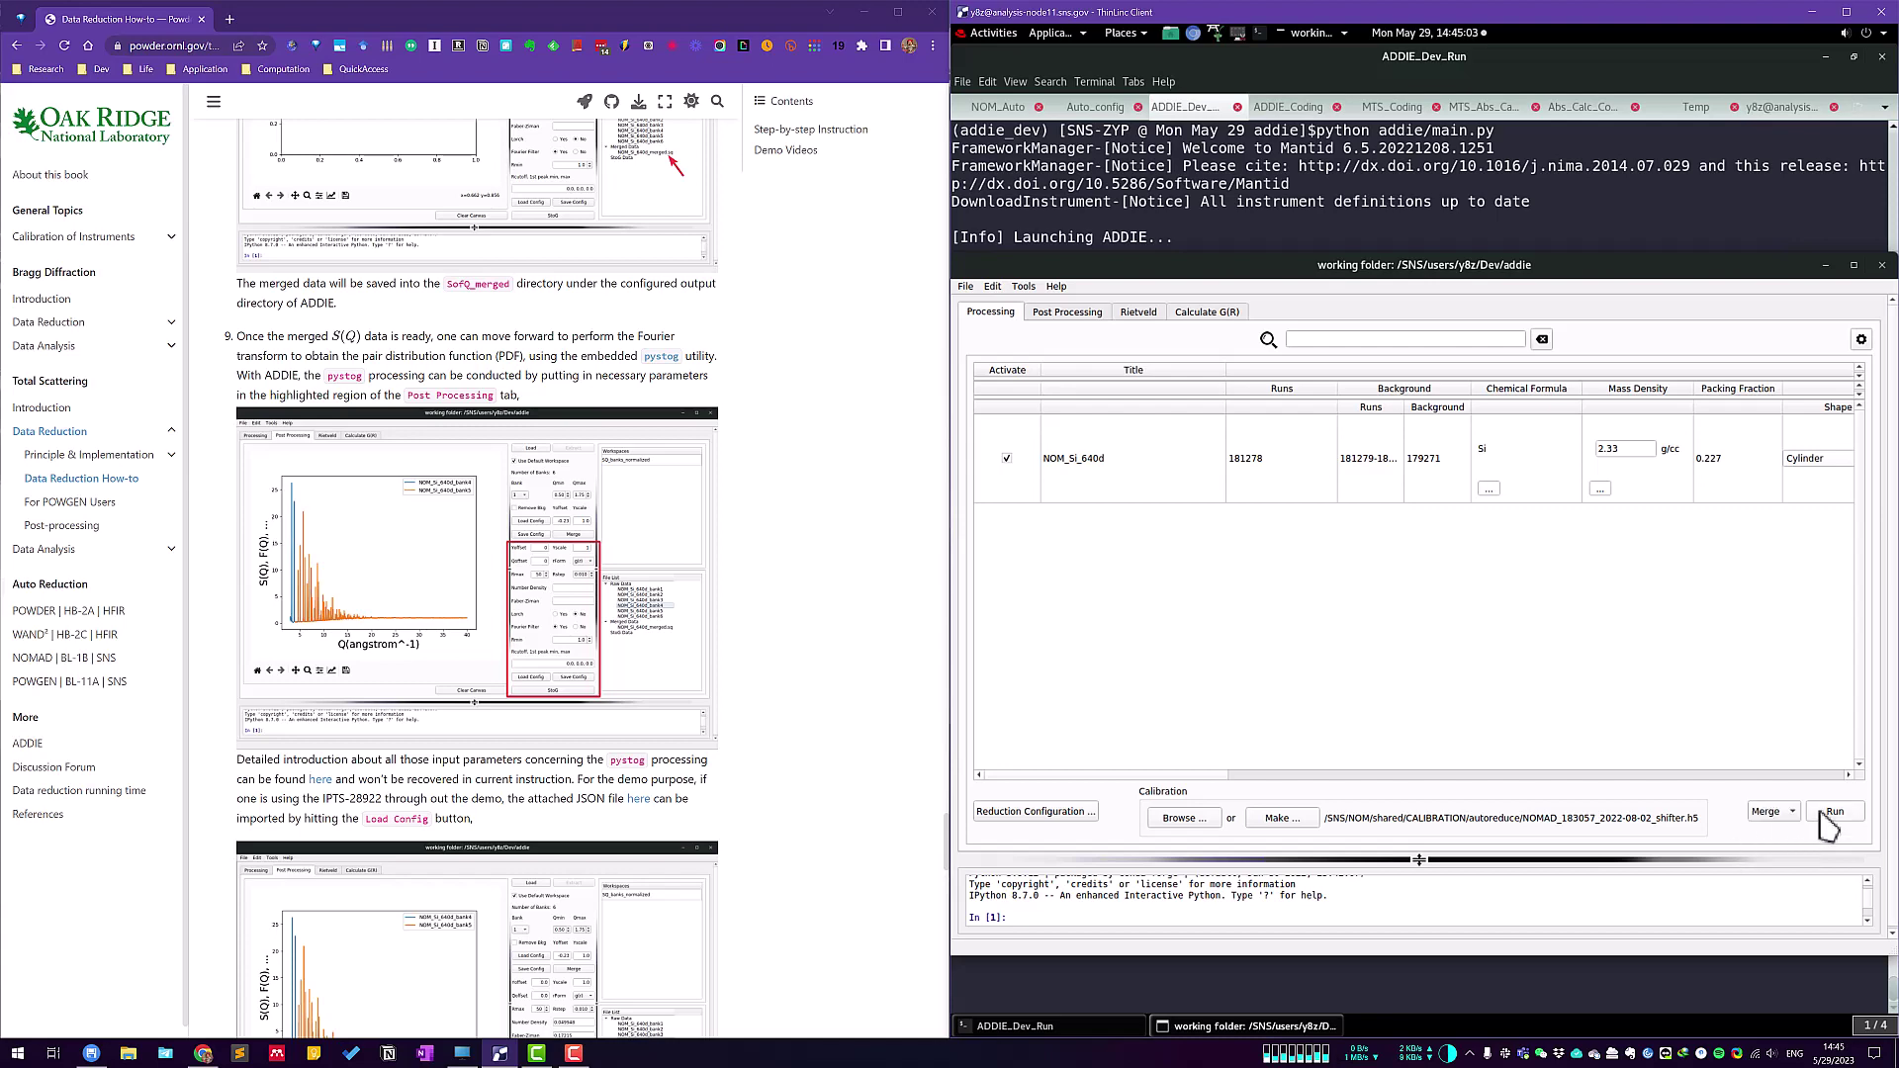
left_click(1823, 813)
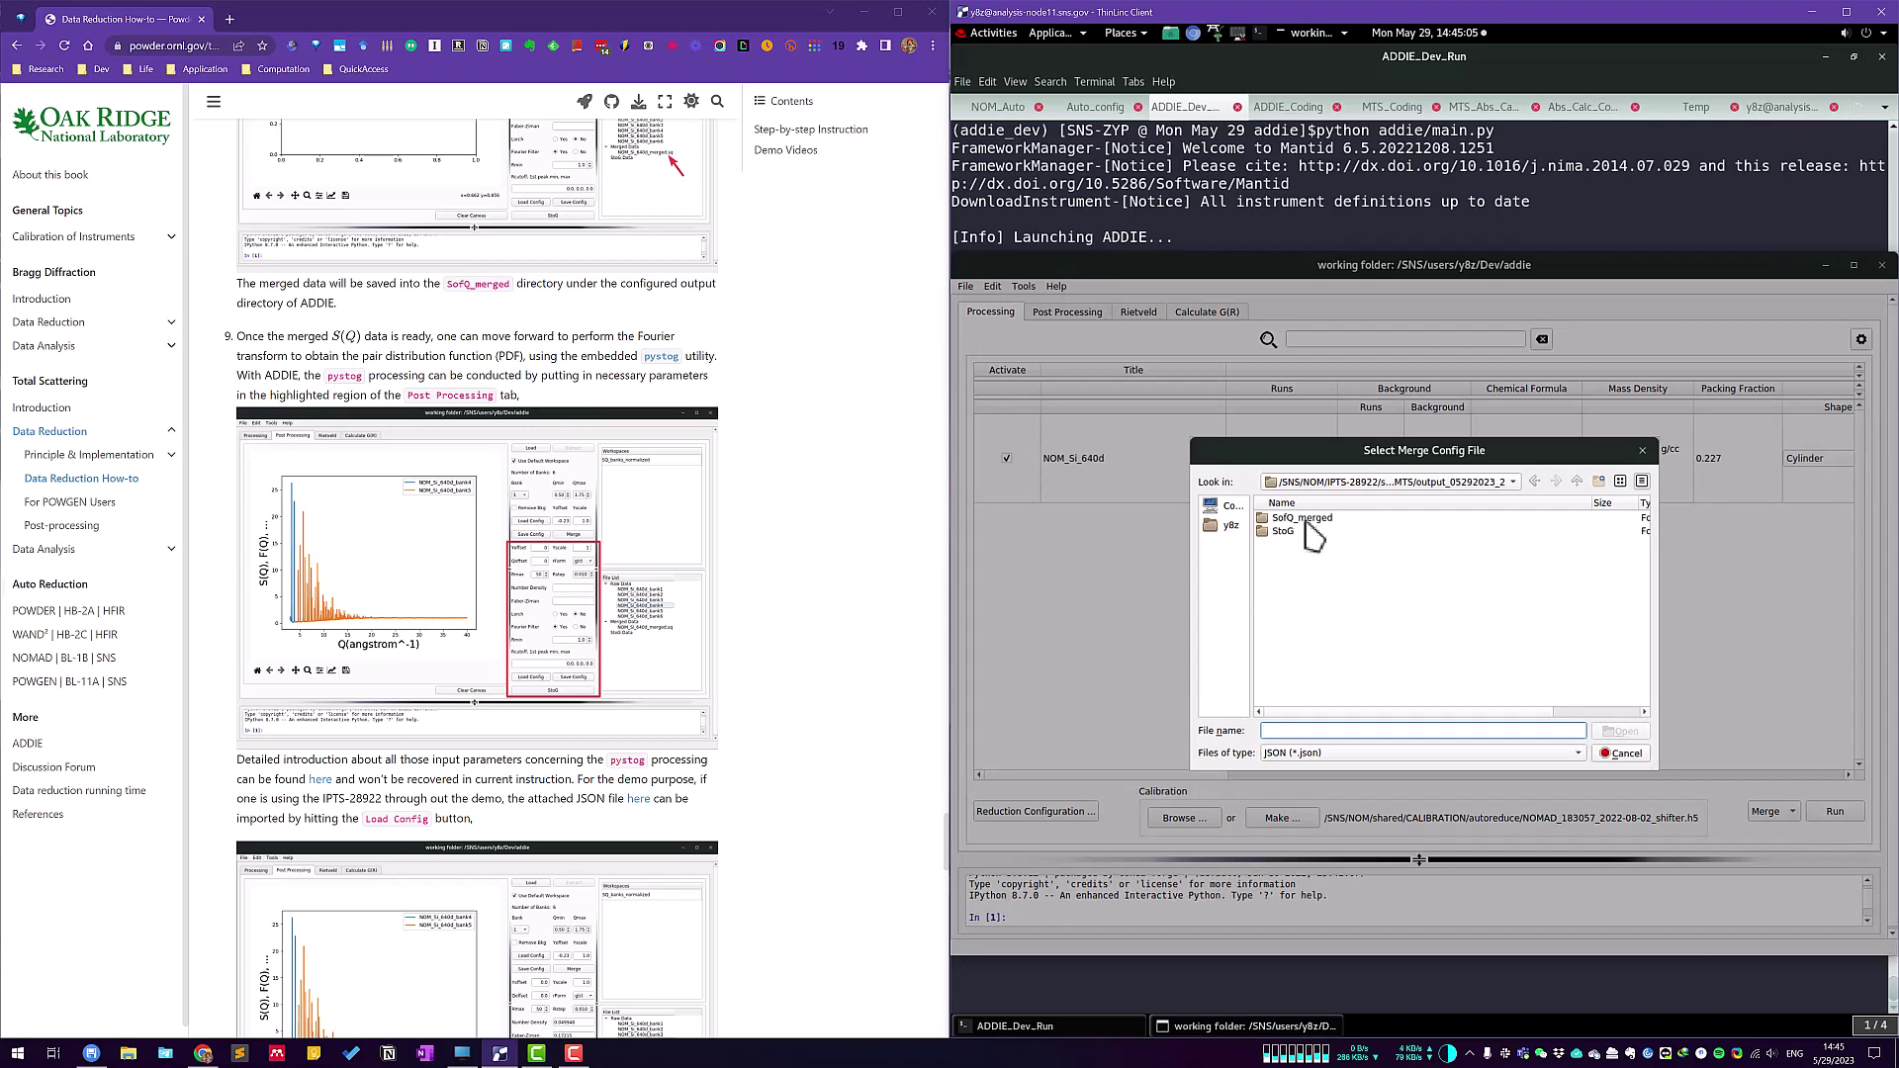
left_click(1395, 484)
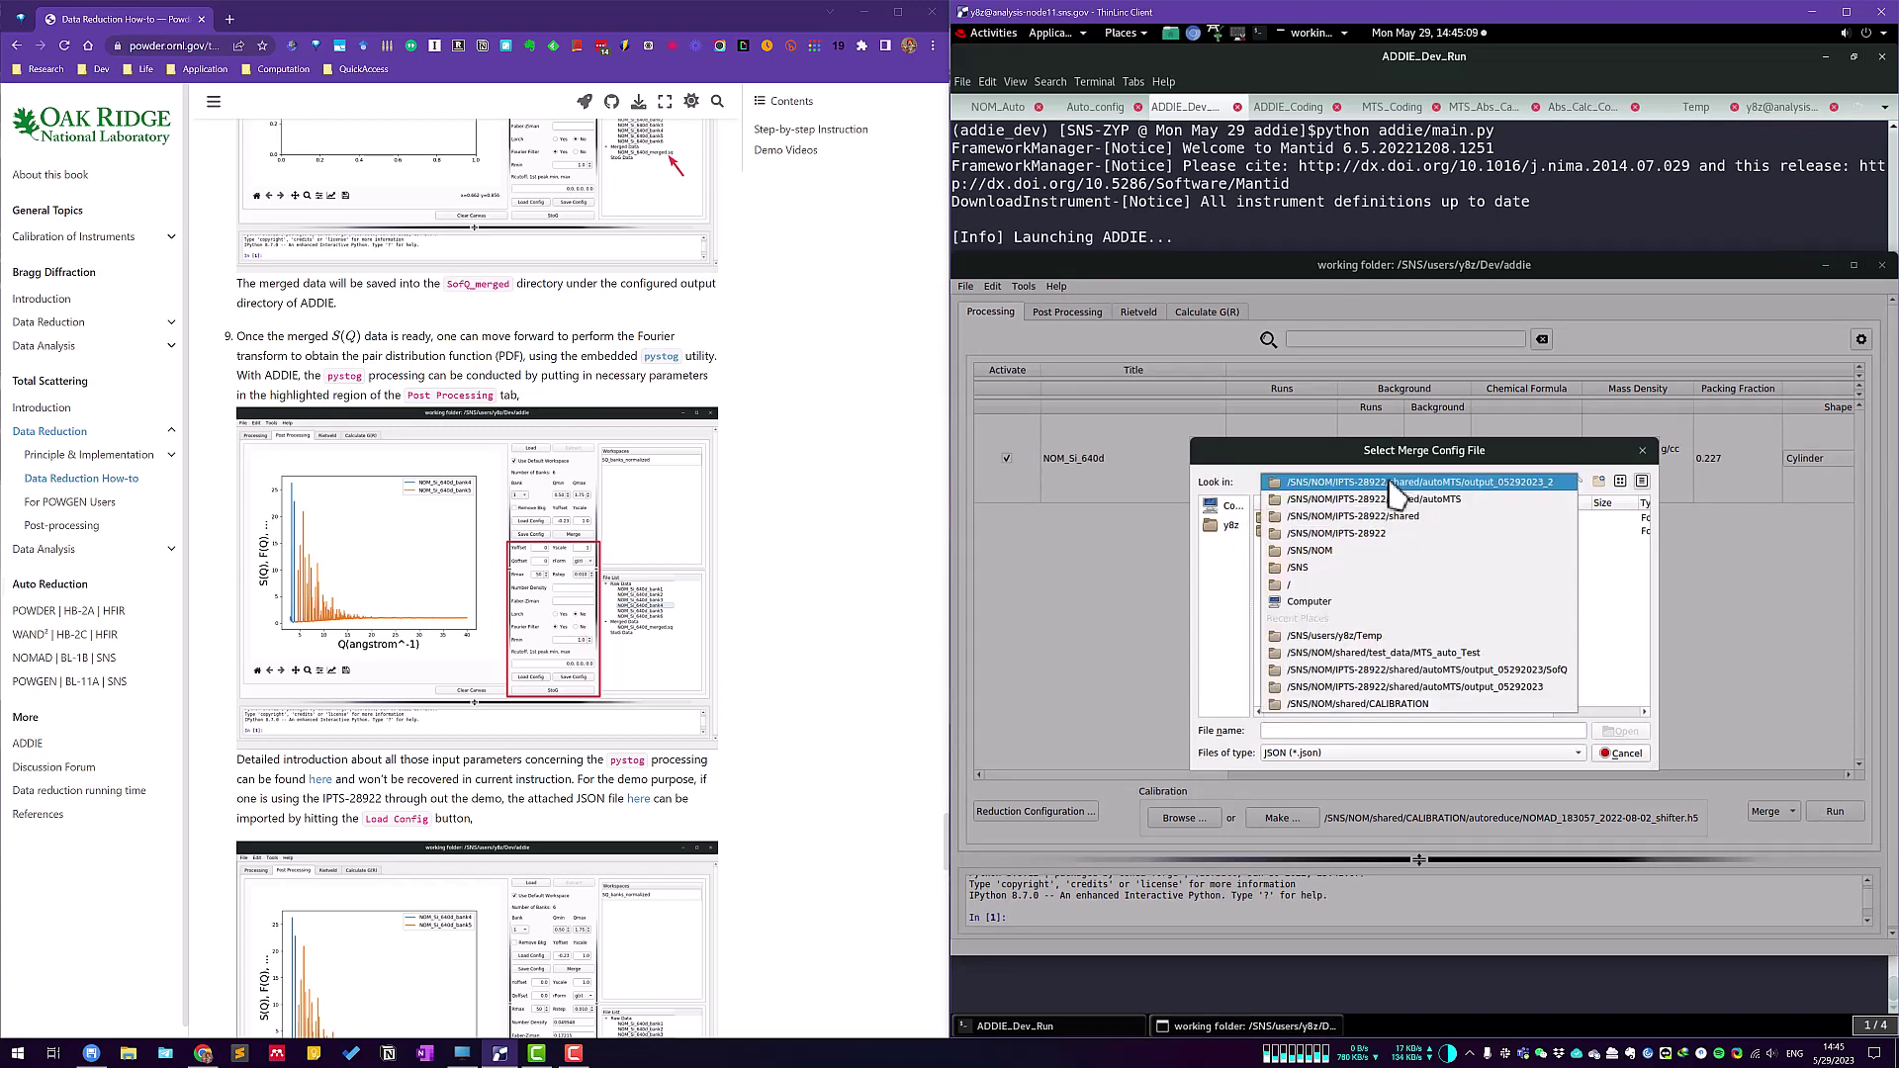
left_click(1476, 654)
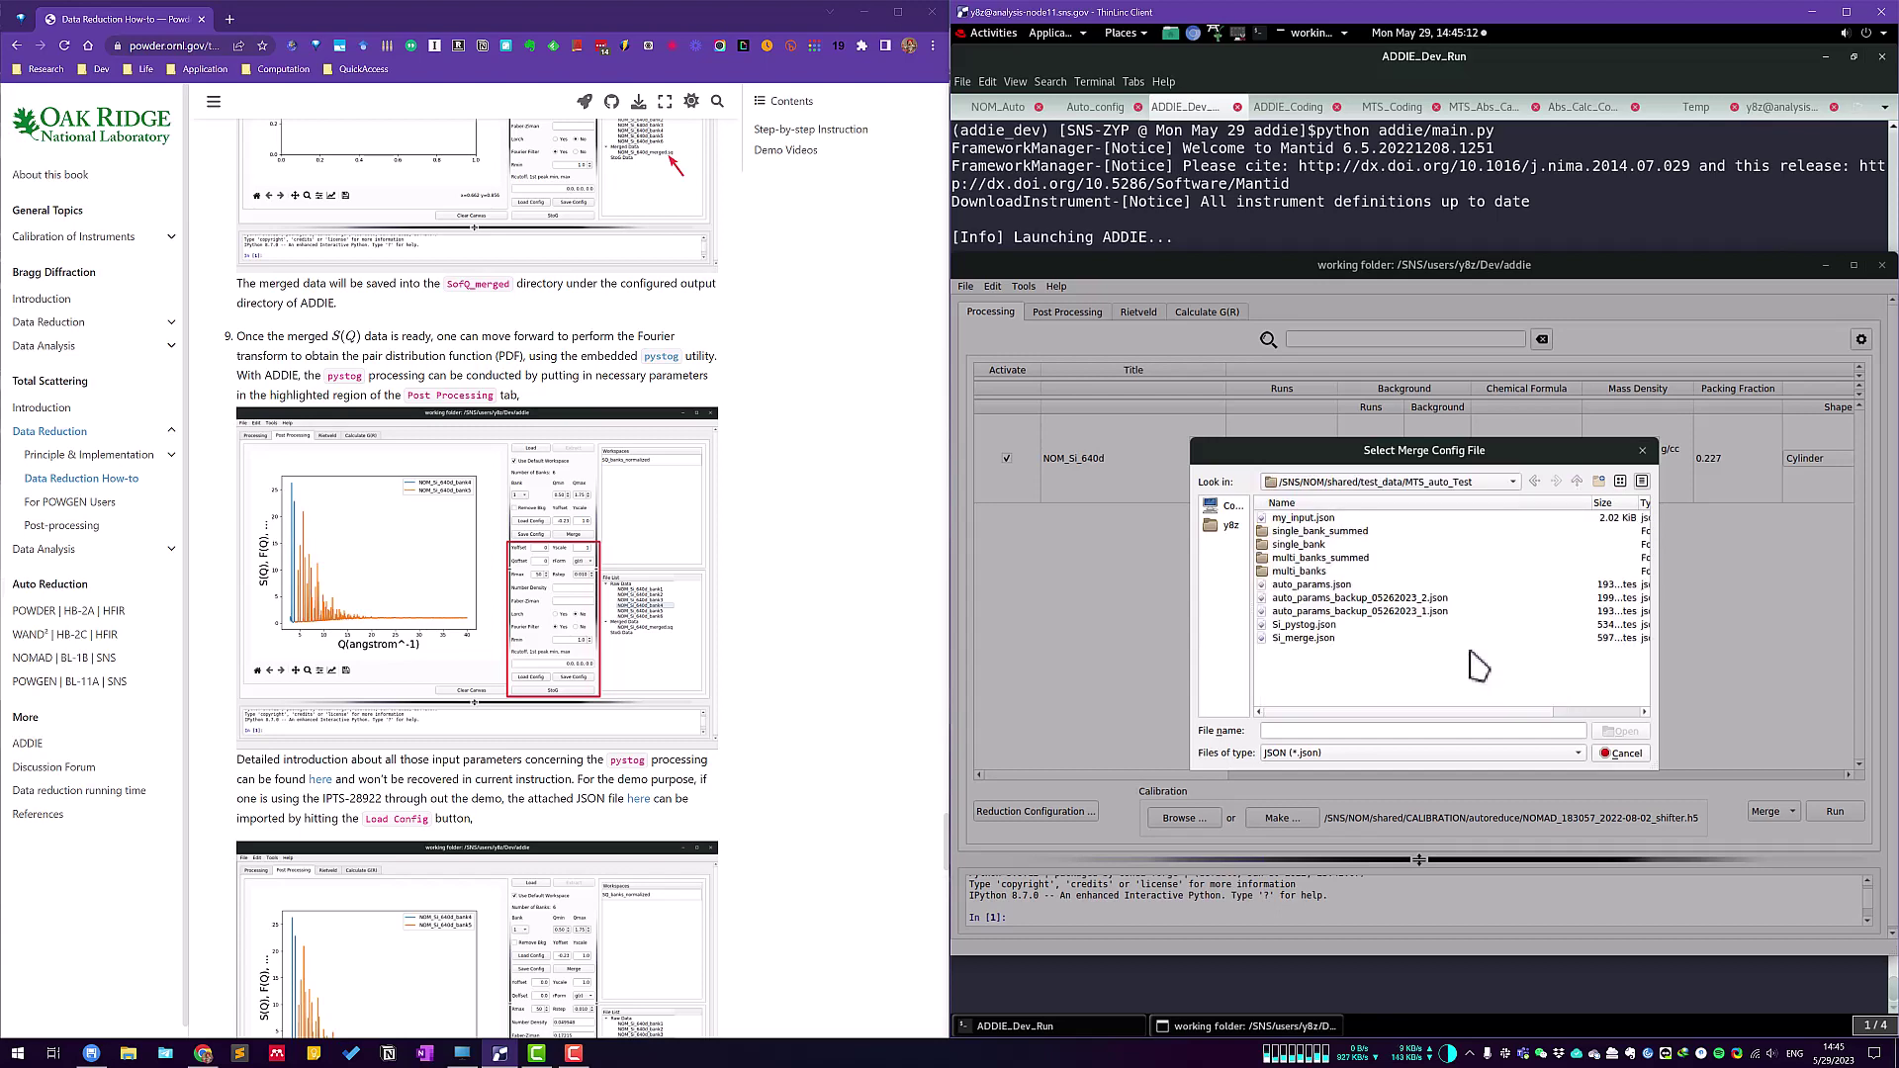
left_click(1311, 640)
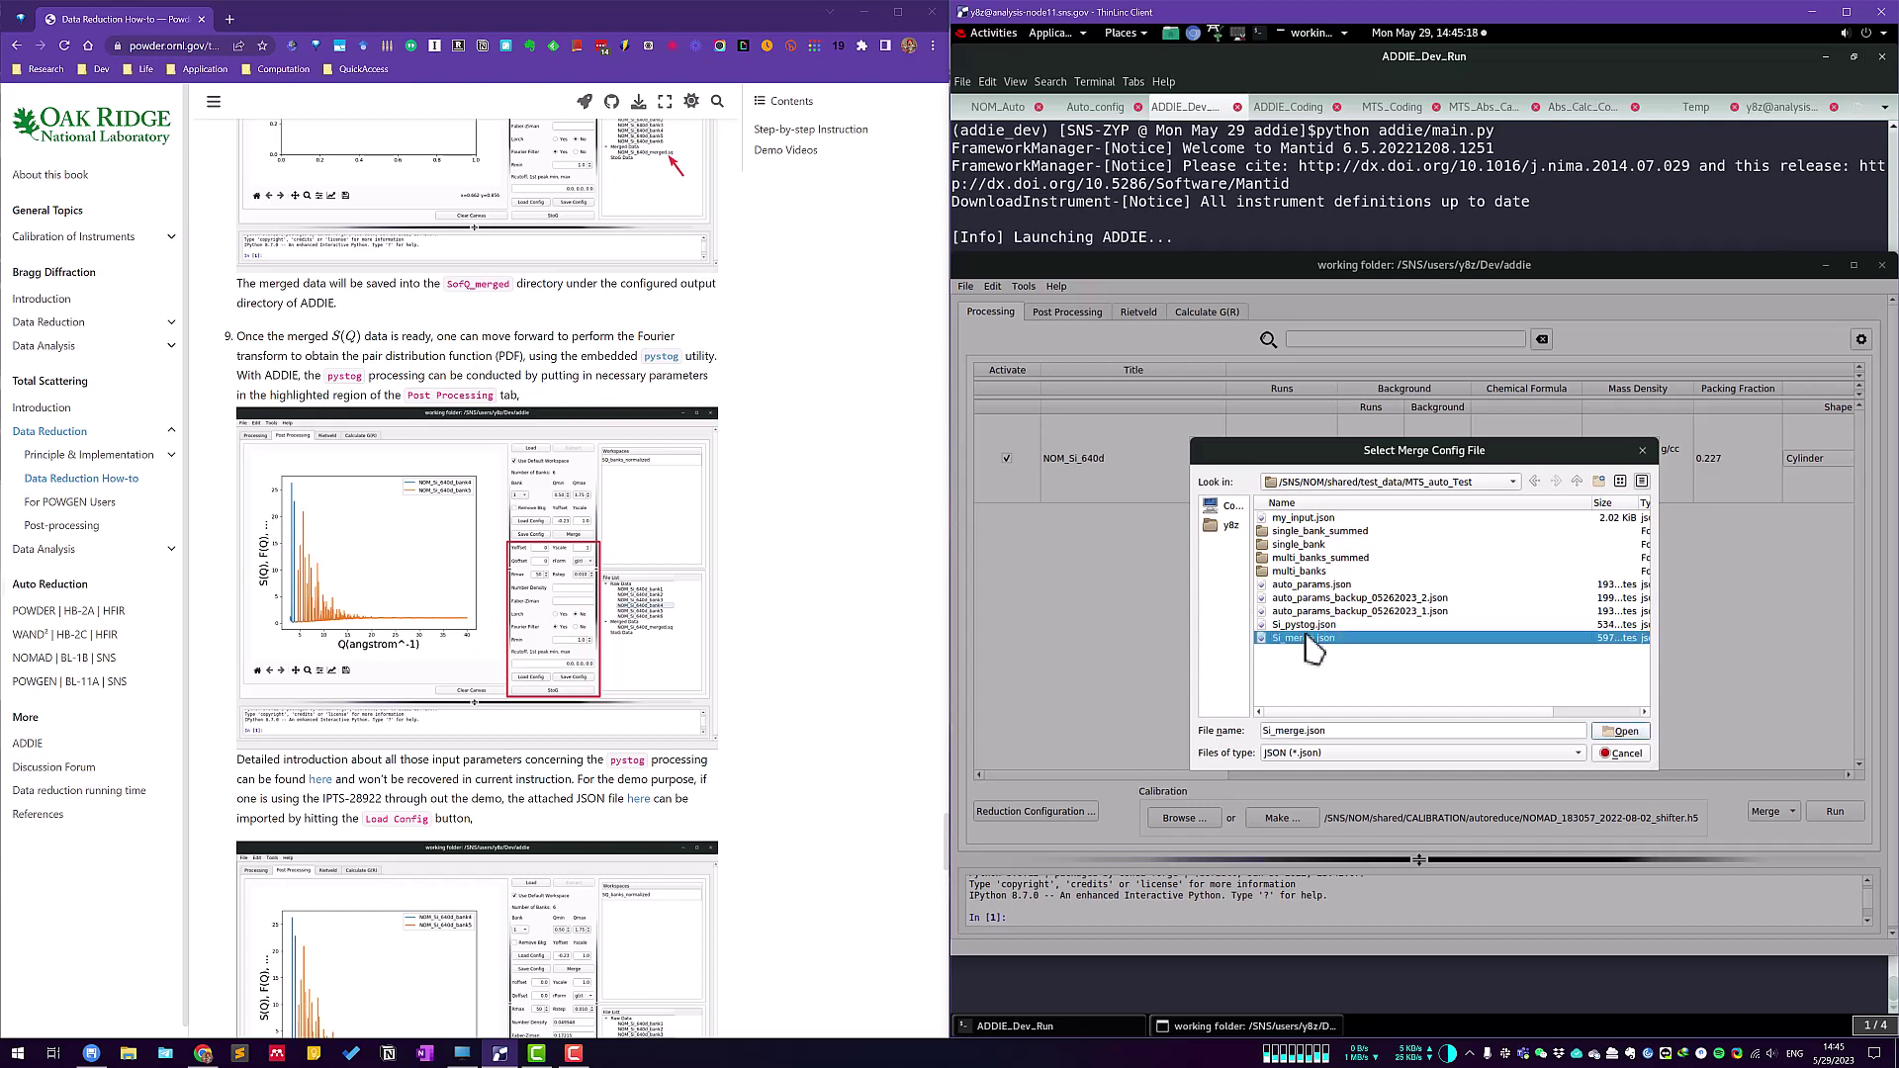
left_click(1623, 731)
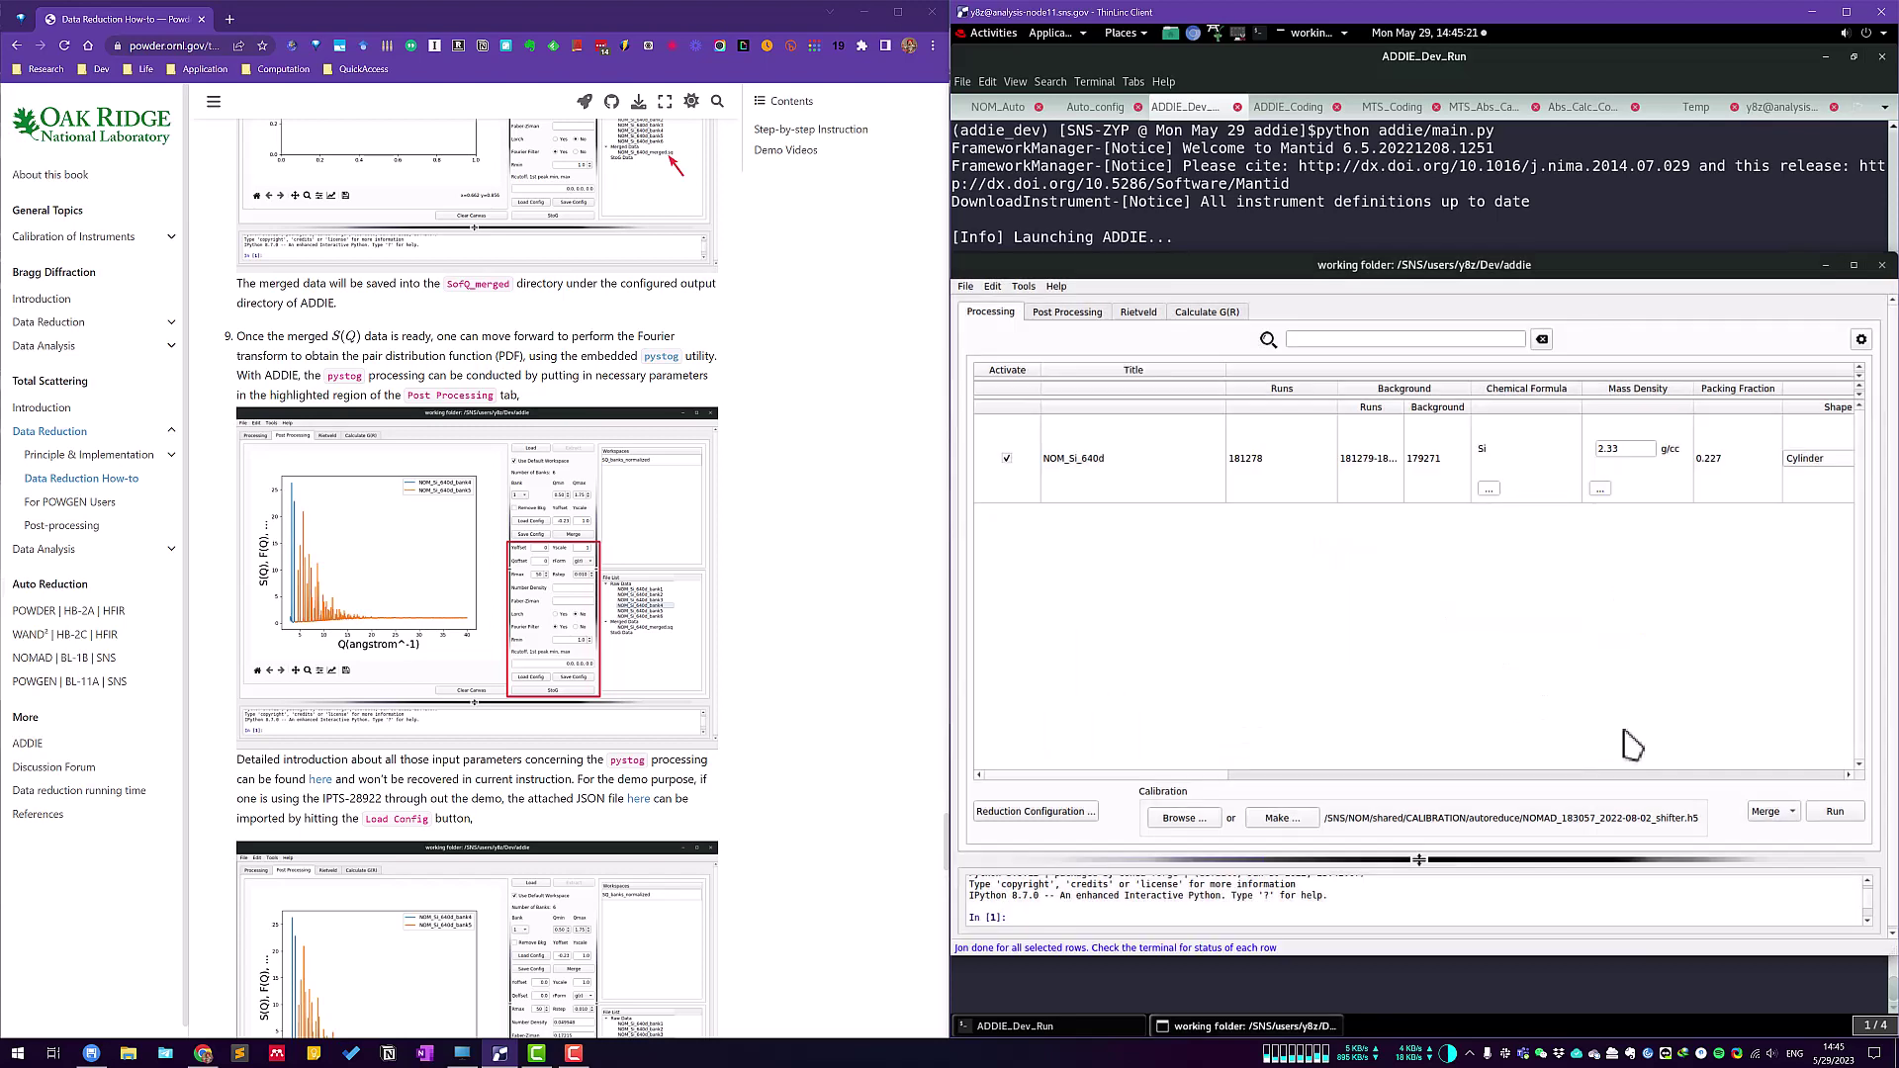
mouse_move(1093, 259)
left_mouse_down()
mouse_move(1251, 321)
mouse_move(1394, 344)
mouse_move(1589, 662)
mouse_move(1094, 254)
mouse_move(1086, 215)
mouse_move(1068, 232)
left_mouse_up()
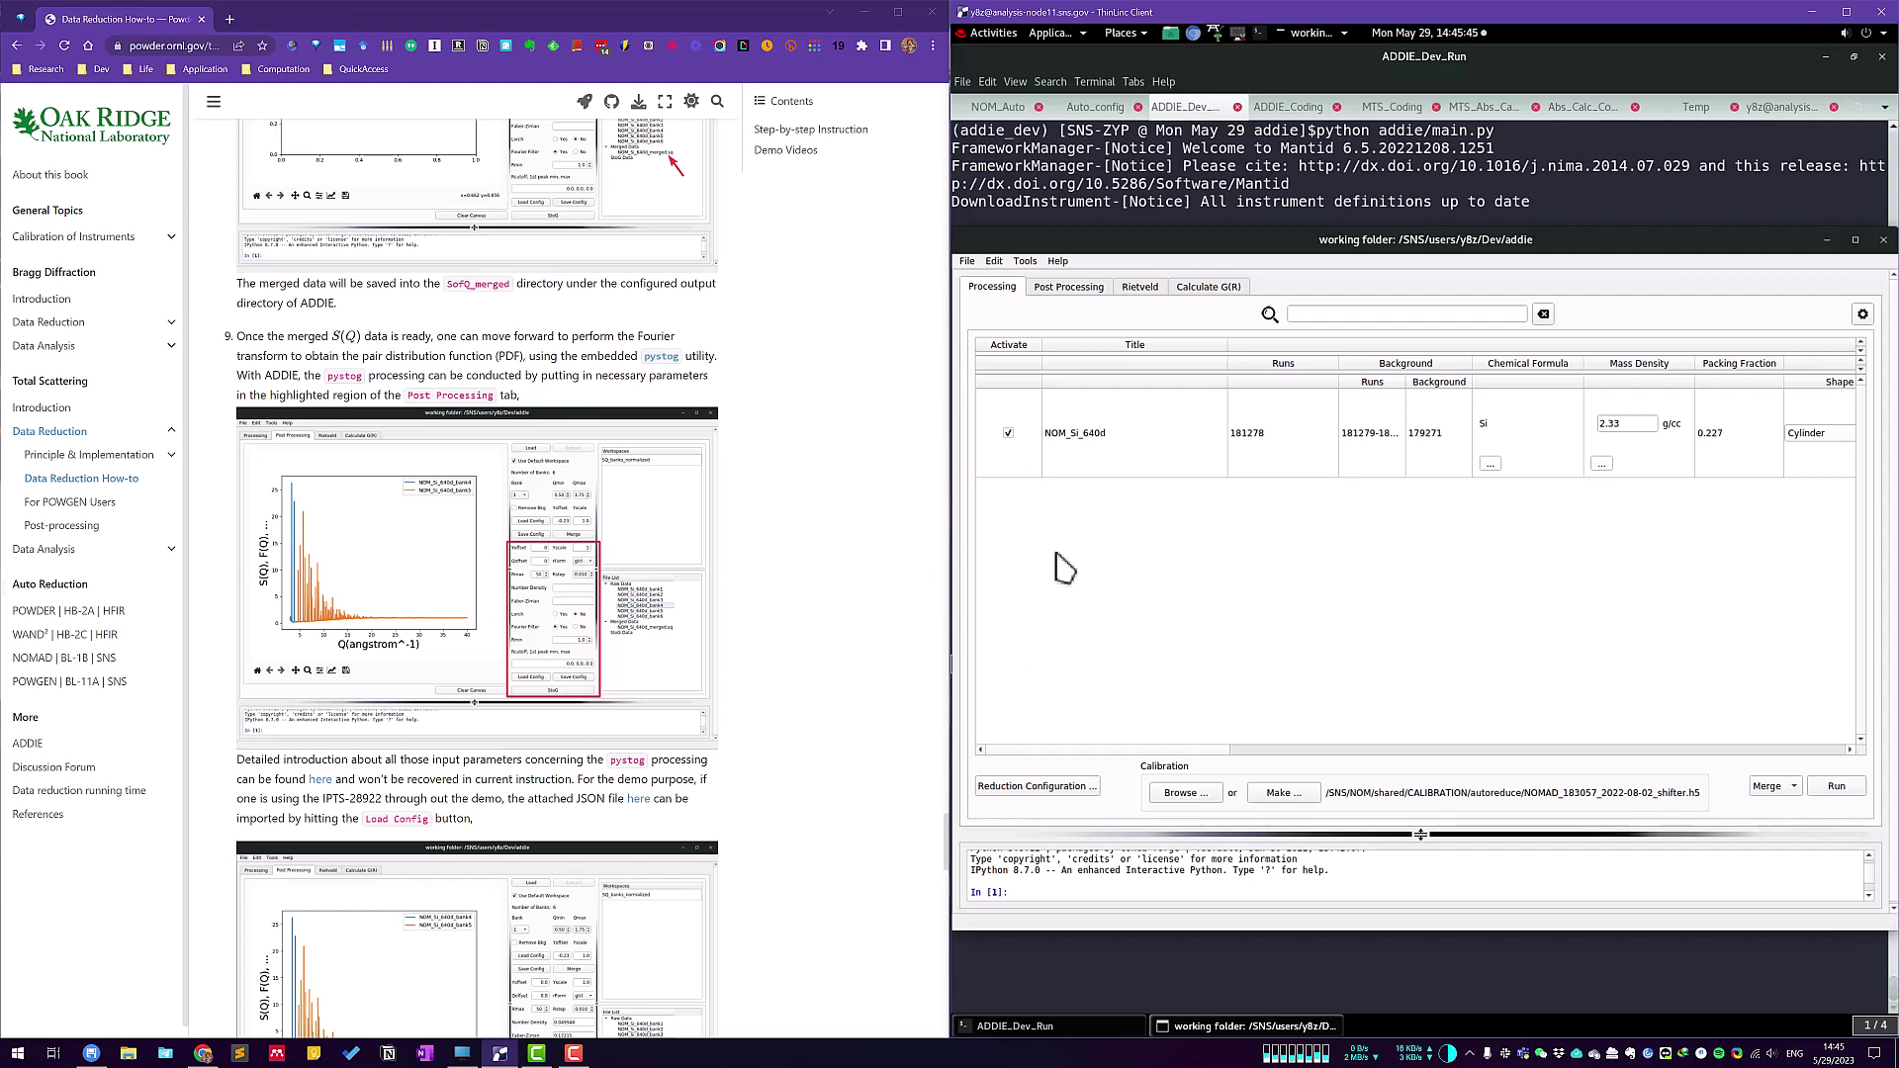
Run a PyStoG job for the NOM_Si_640d row using Si_pystog.json in /SNS/NOM/shared/test_data/MTS_auto_Test, and uncover the terminal log.
left_click(1777, 794)
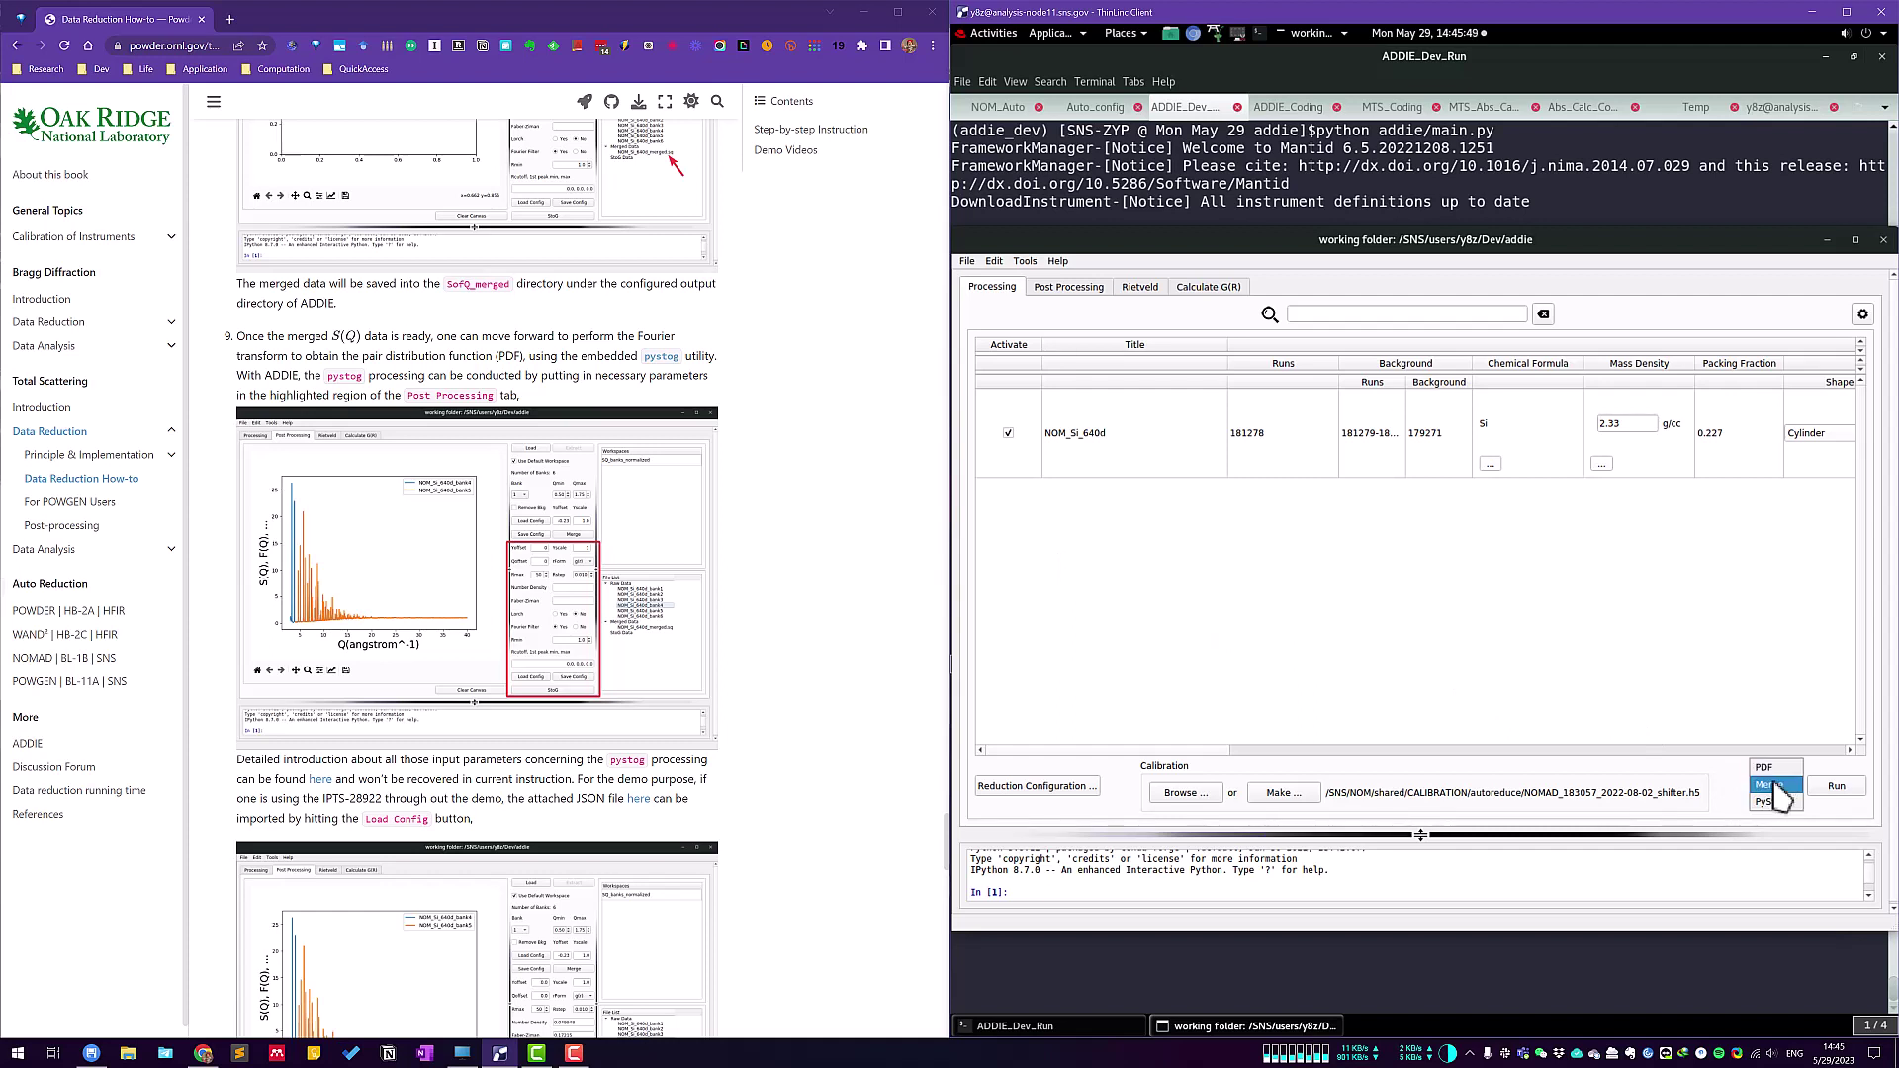
left_click(1770, 801)
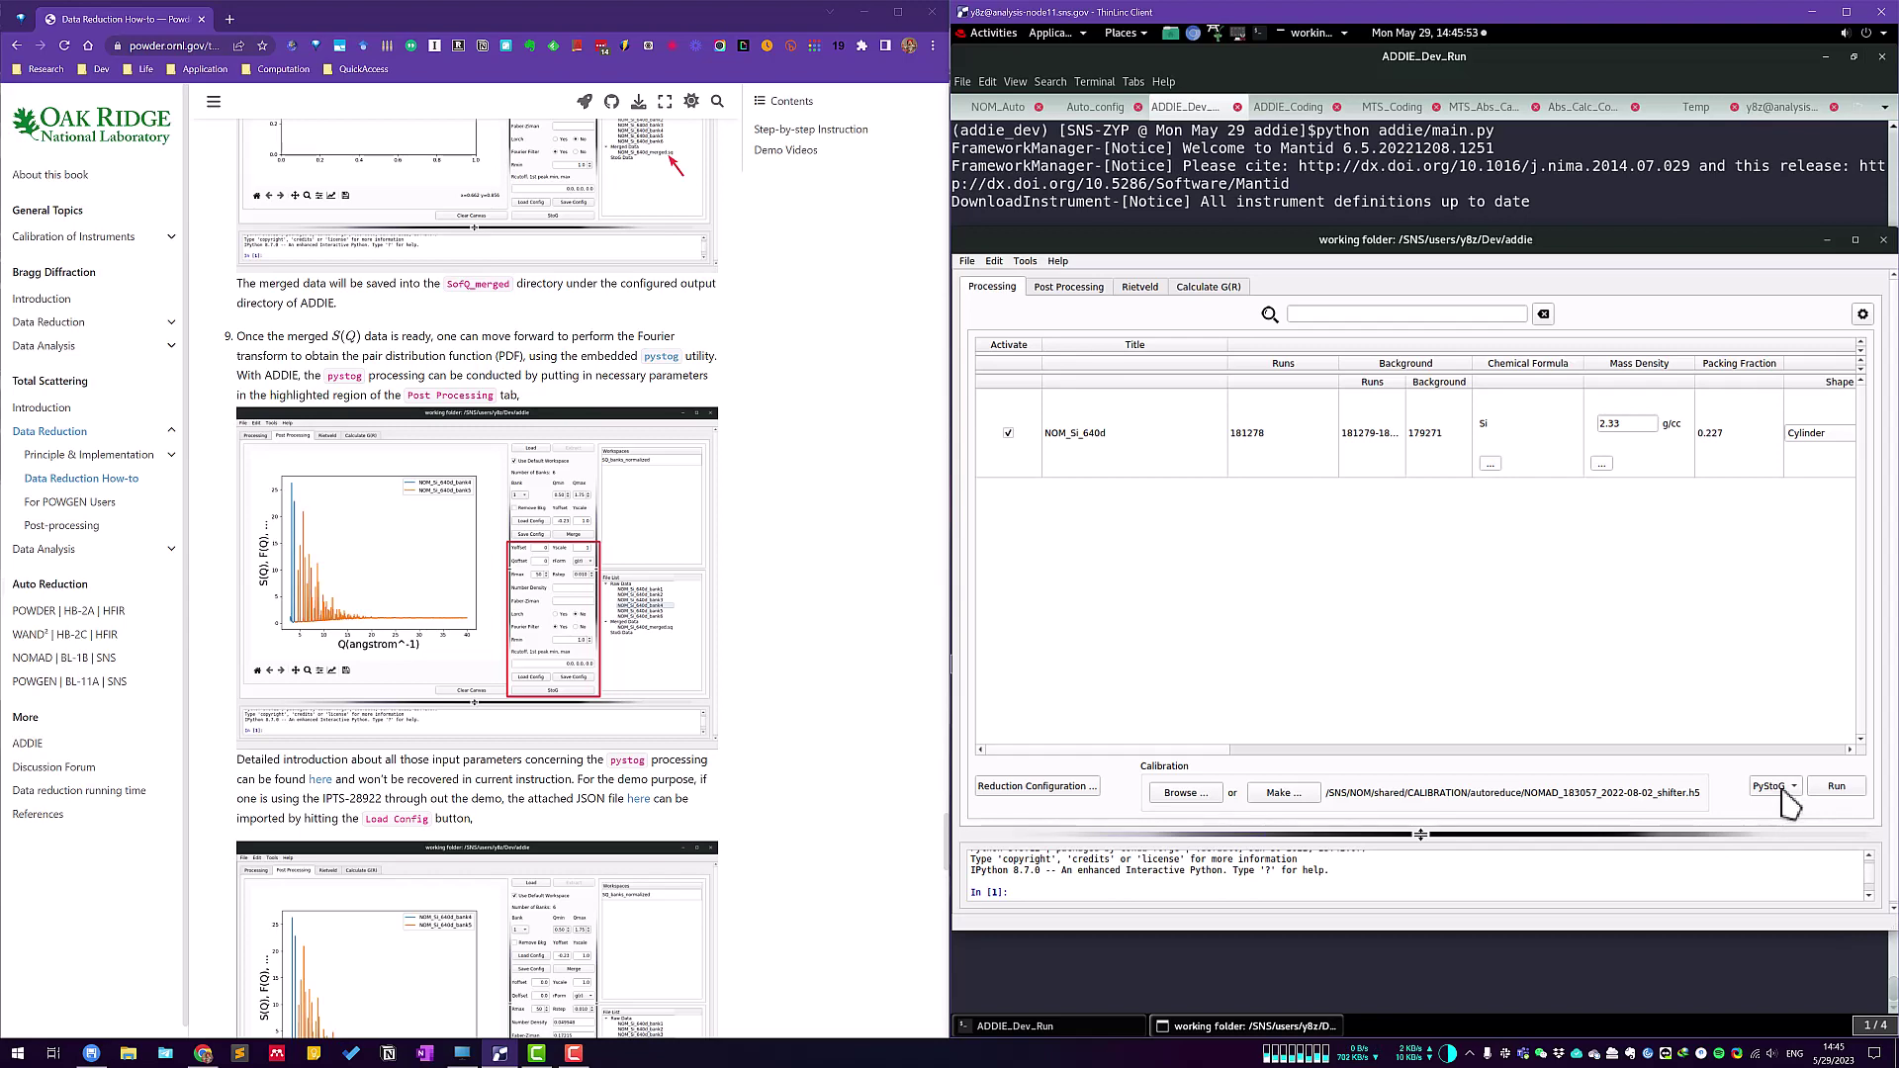
left_click(1835, 786)
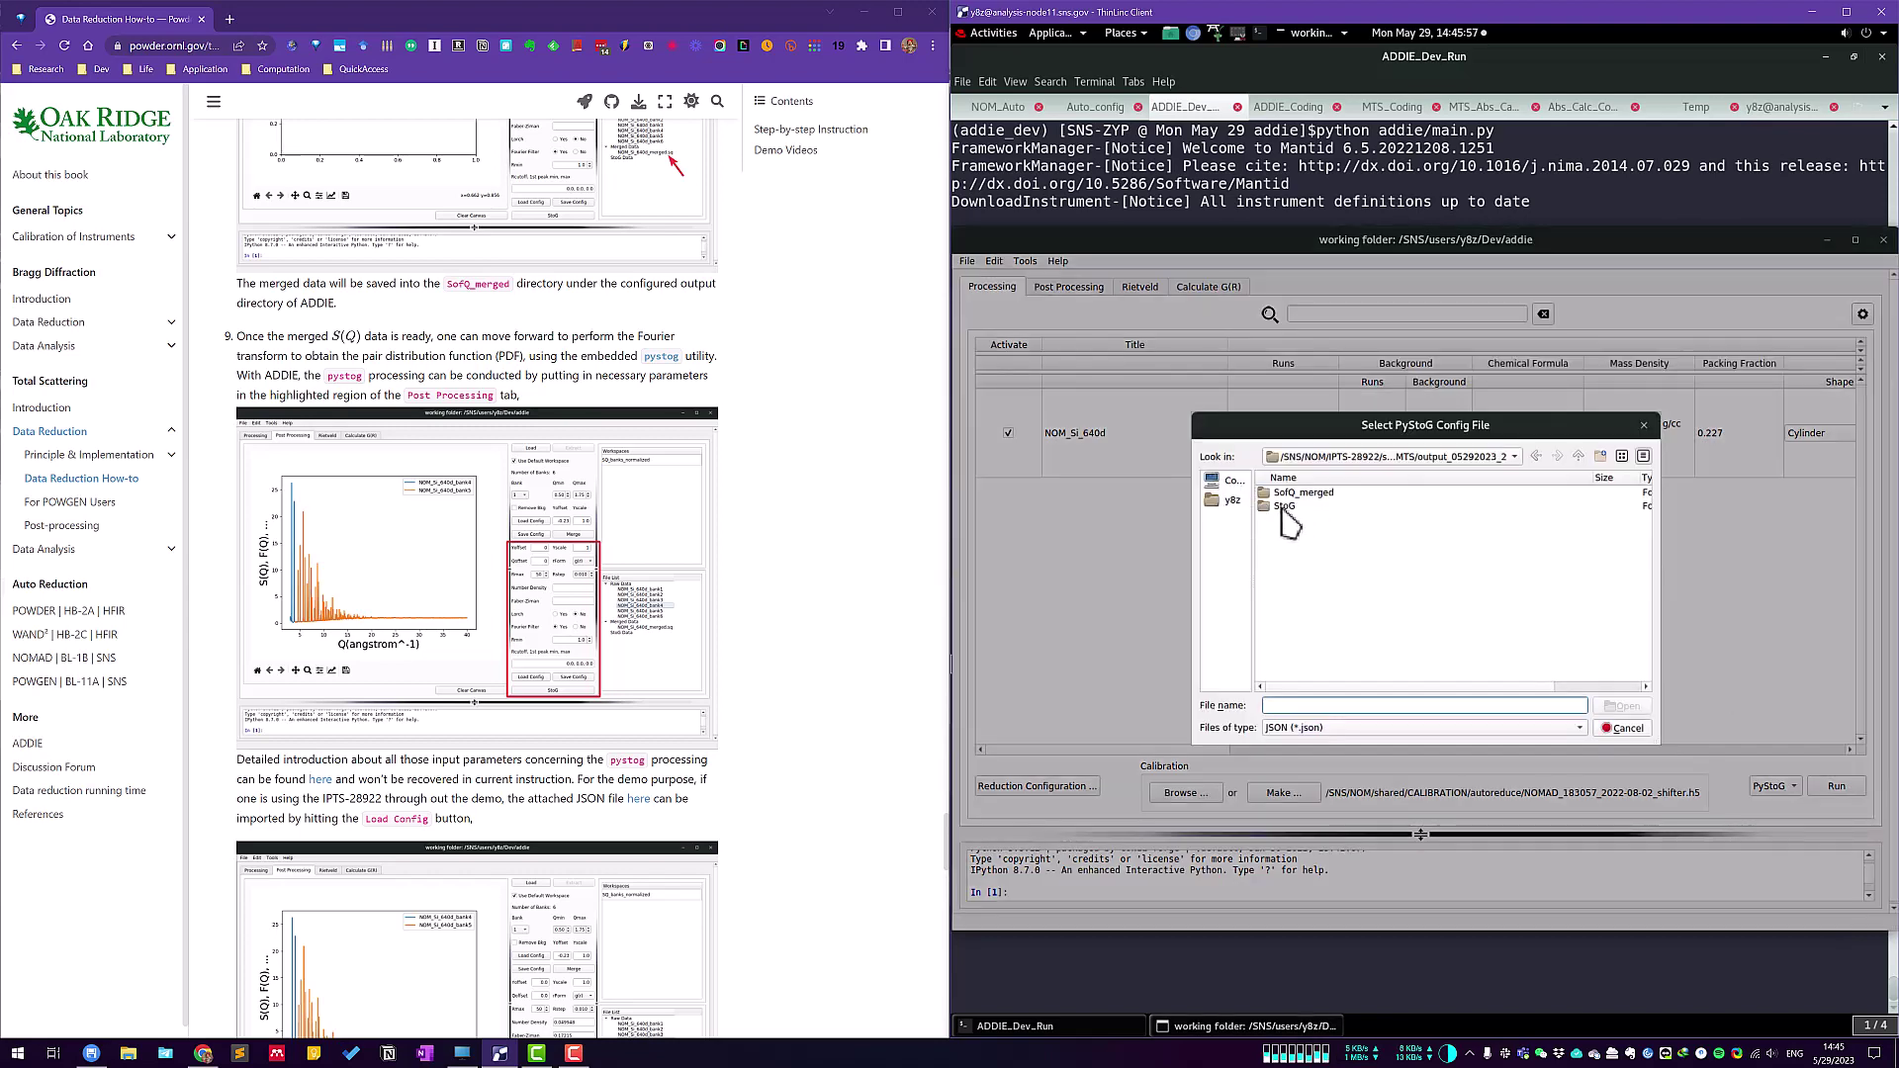
left_click(1340, 458)
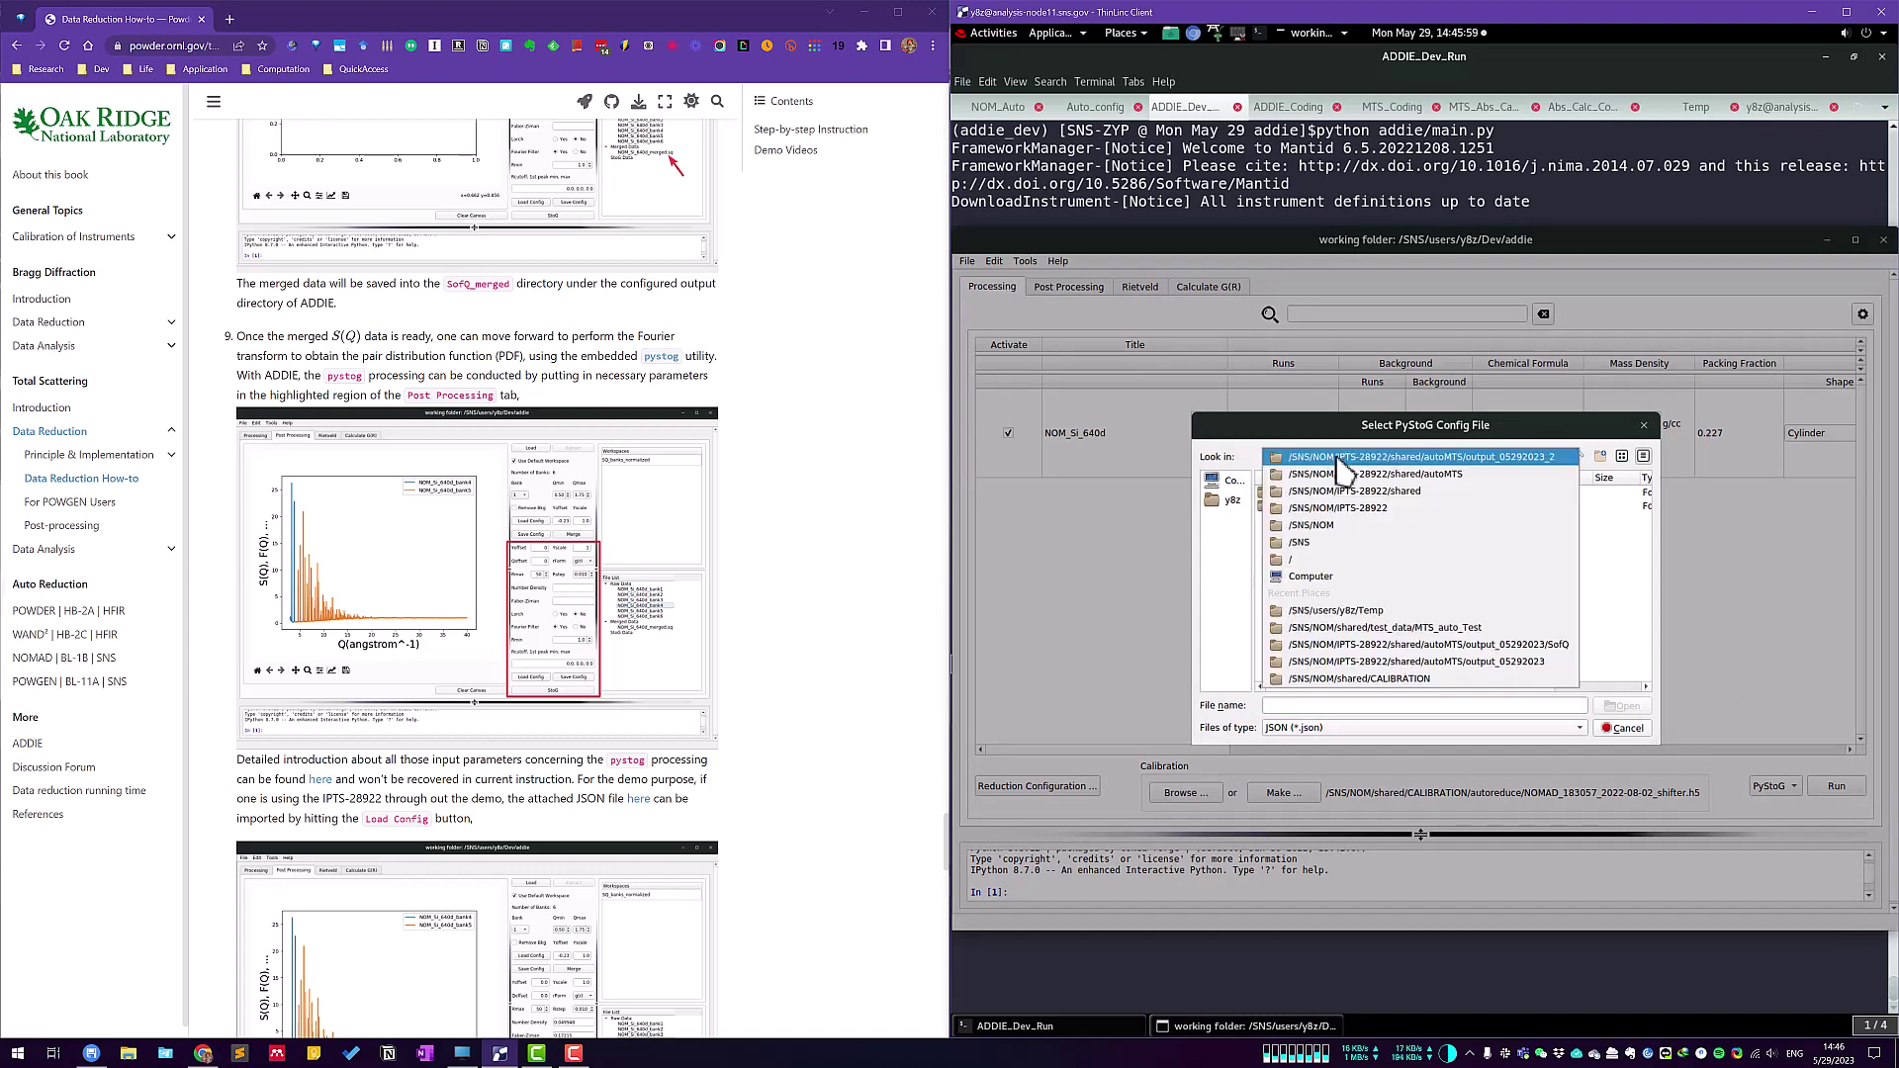
left_click(1444, 627)
double_click(1307, 599)
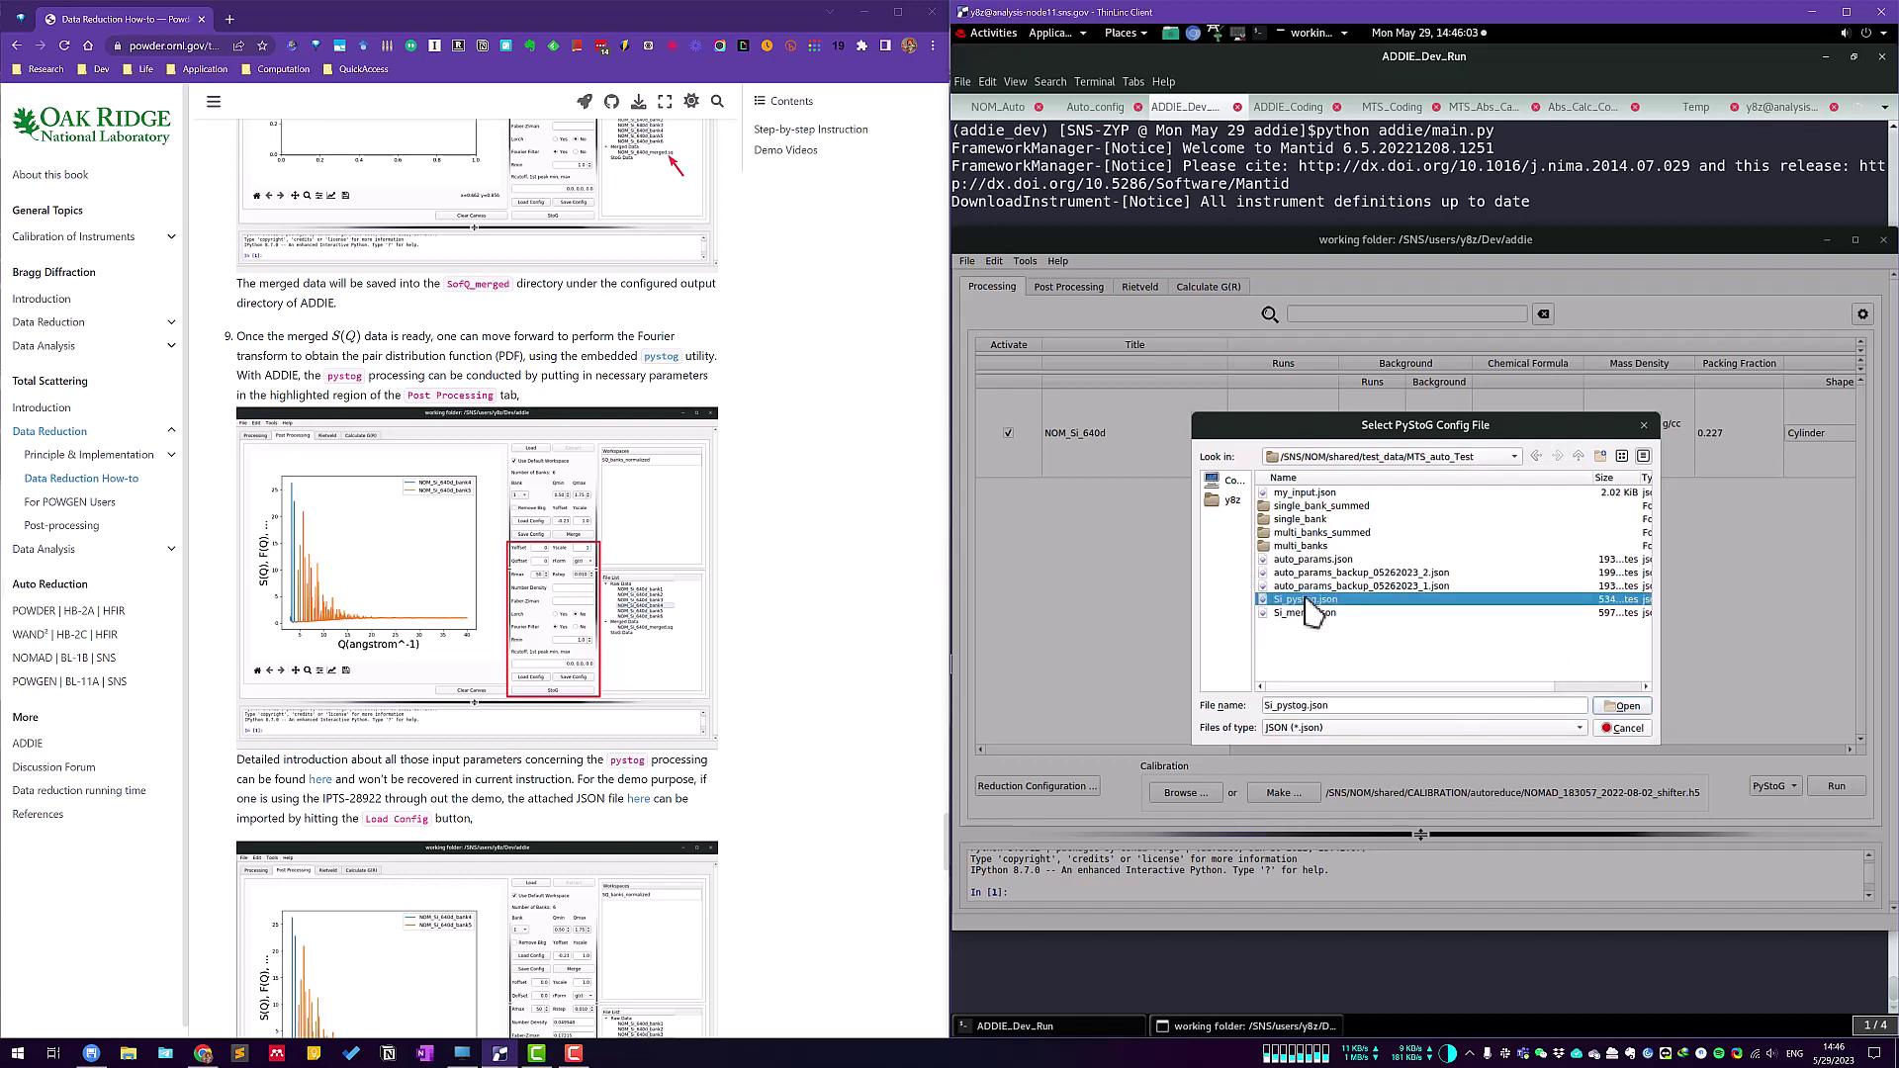
left_click_drag(1154, 239, 1304, 231)
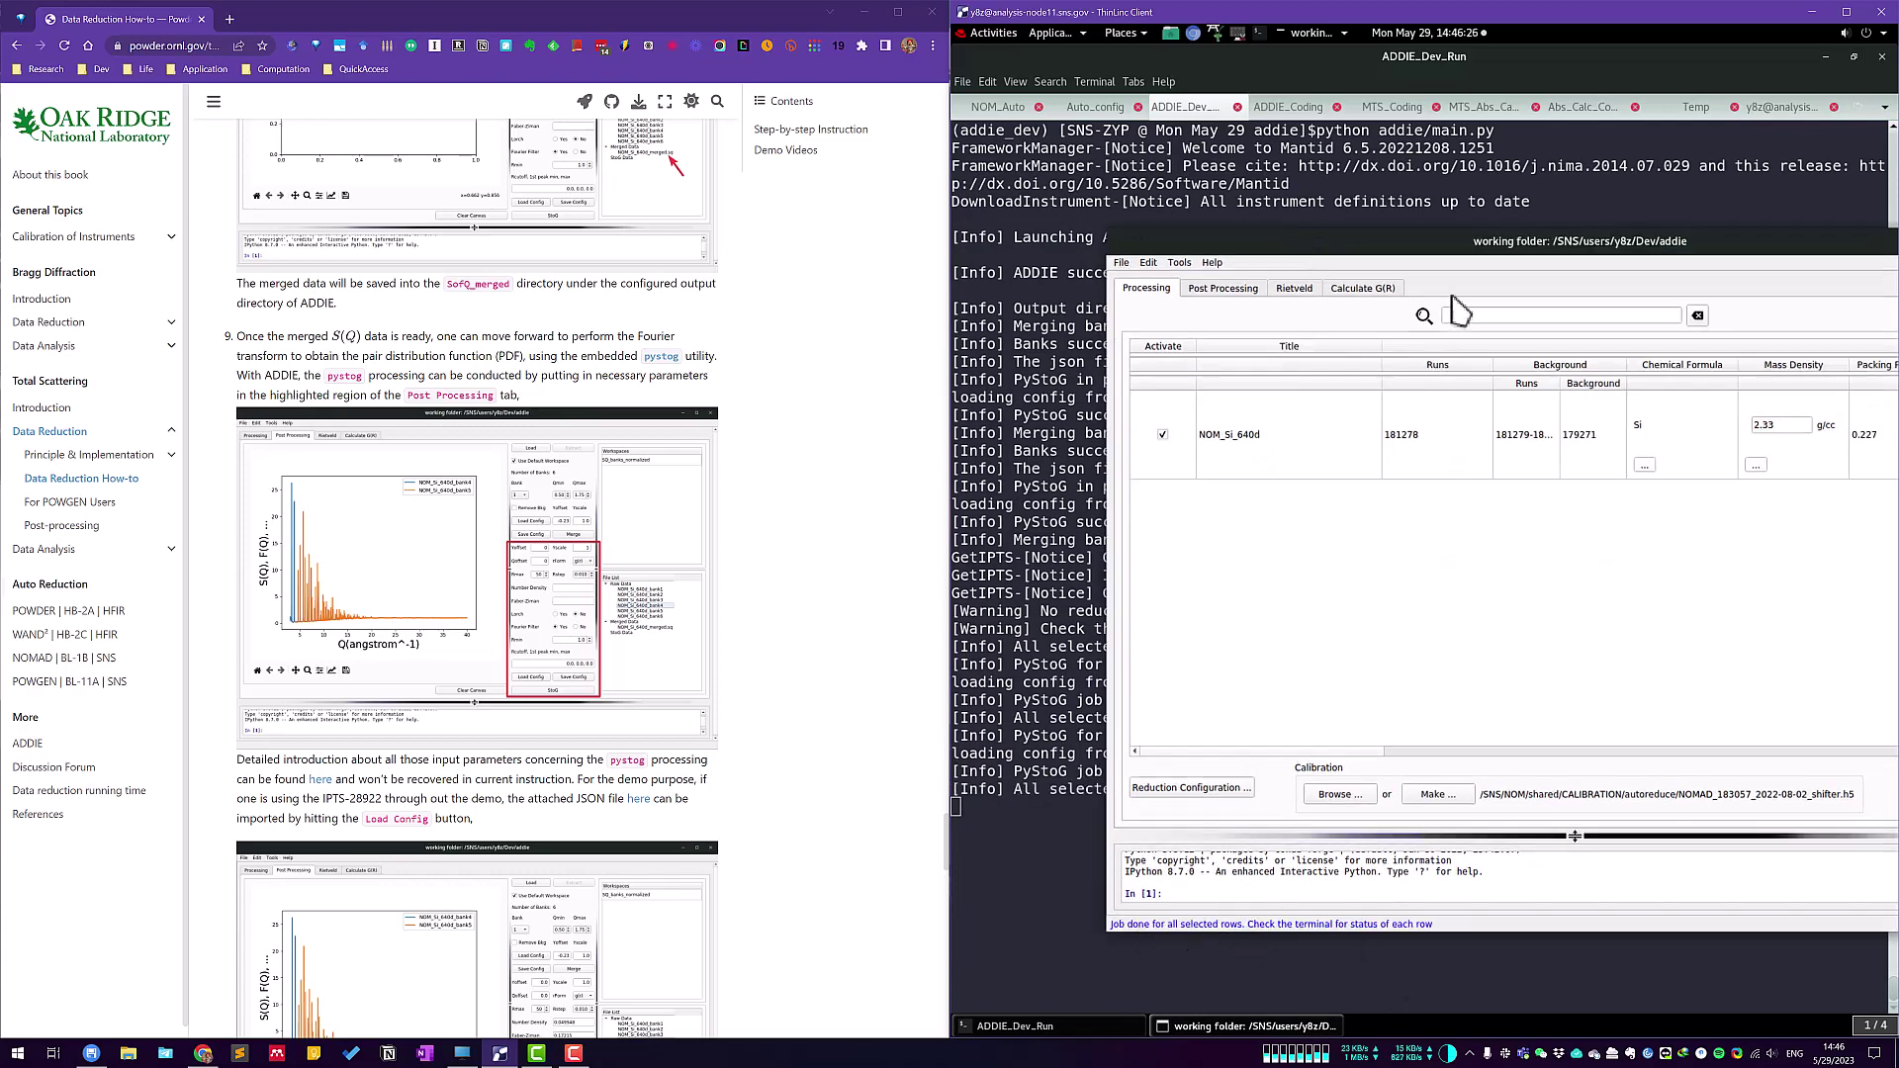
Bring the whole ADDIE window into view and read step 10 of the how-to page about batch bank merging and pystog processing.
left_click_drag(1365, 262, 1299, 294)
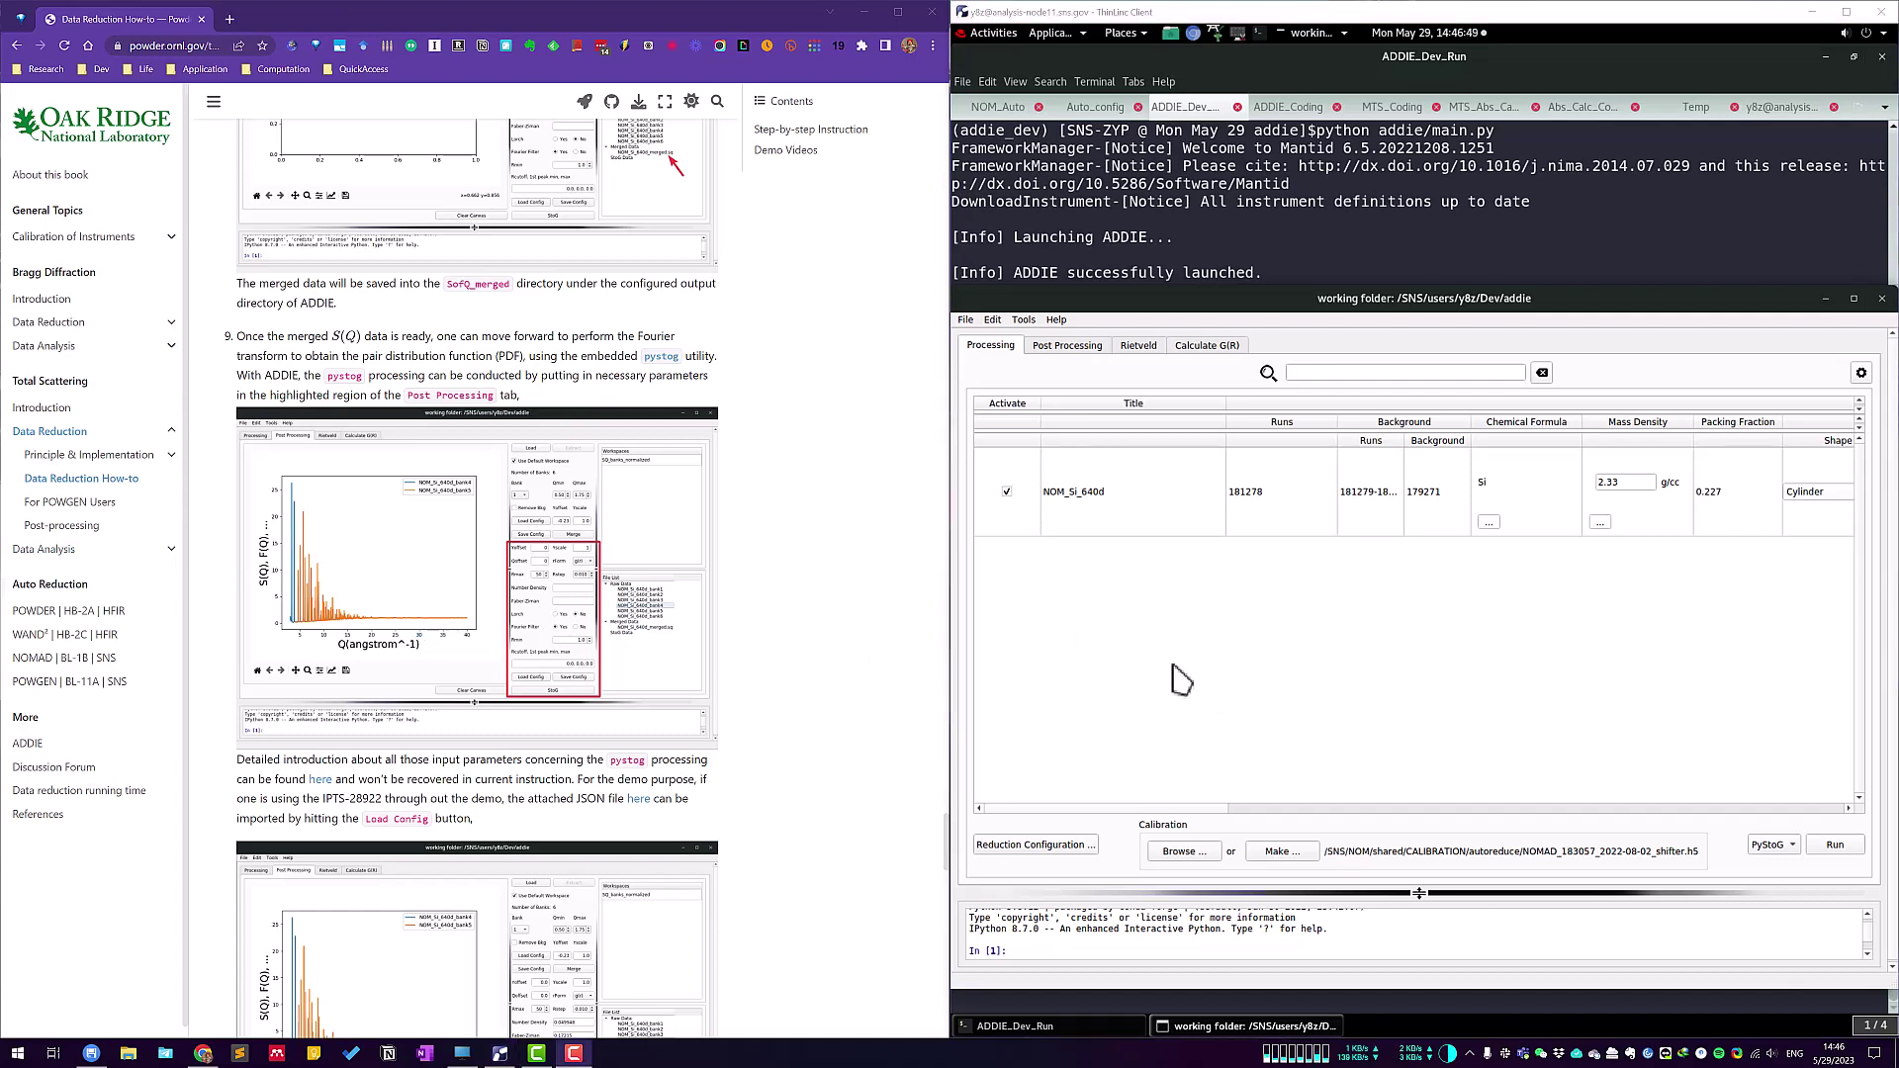
scroll(876, 665, "down", 7)
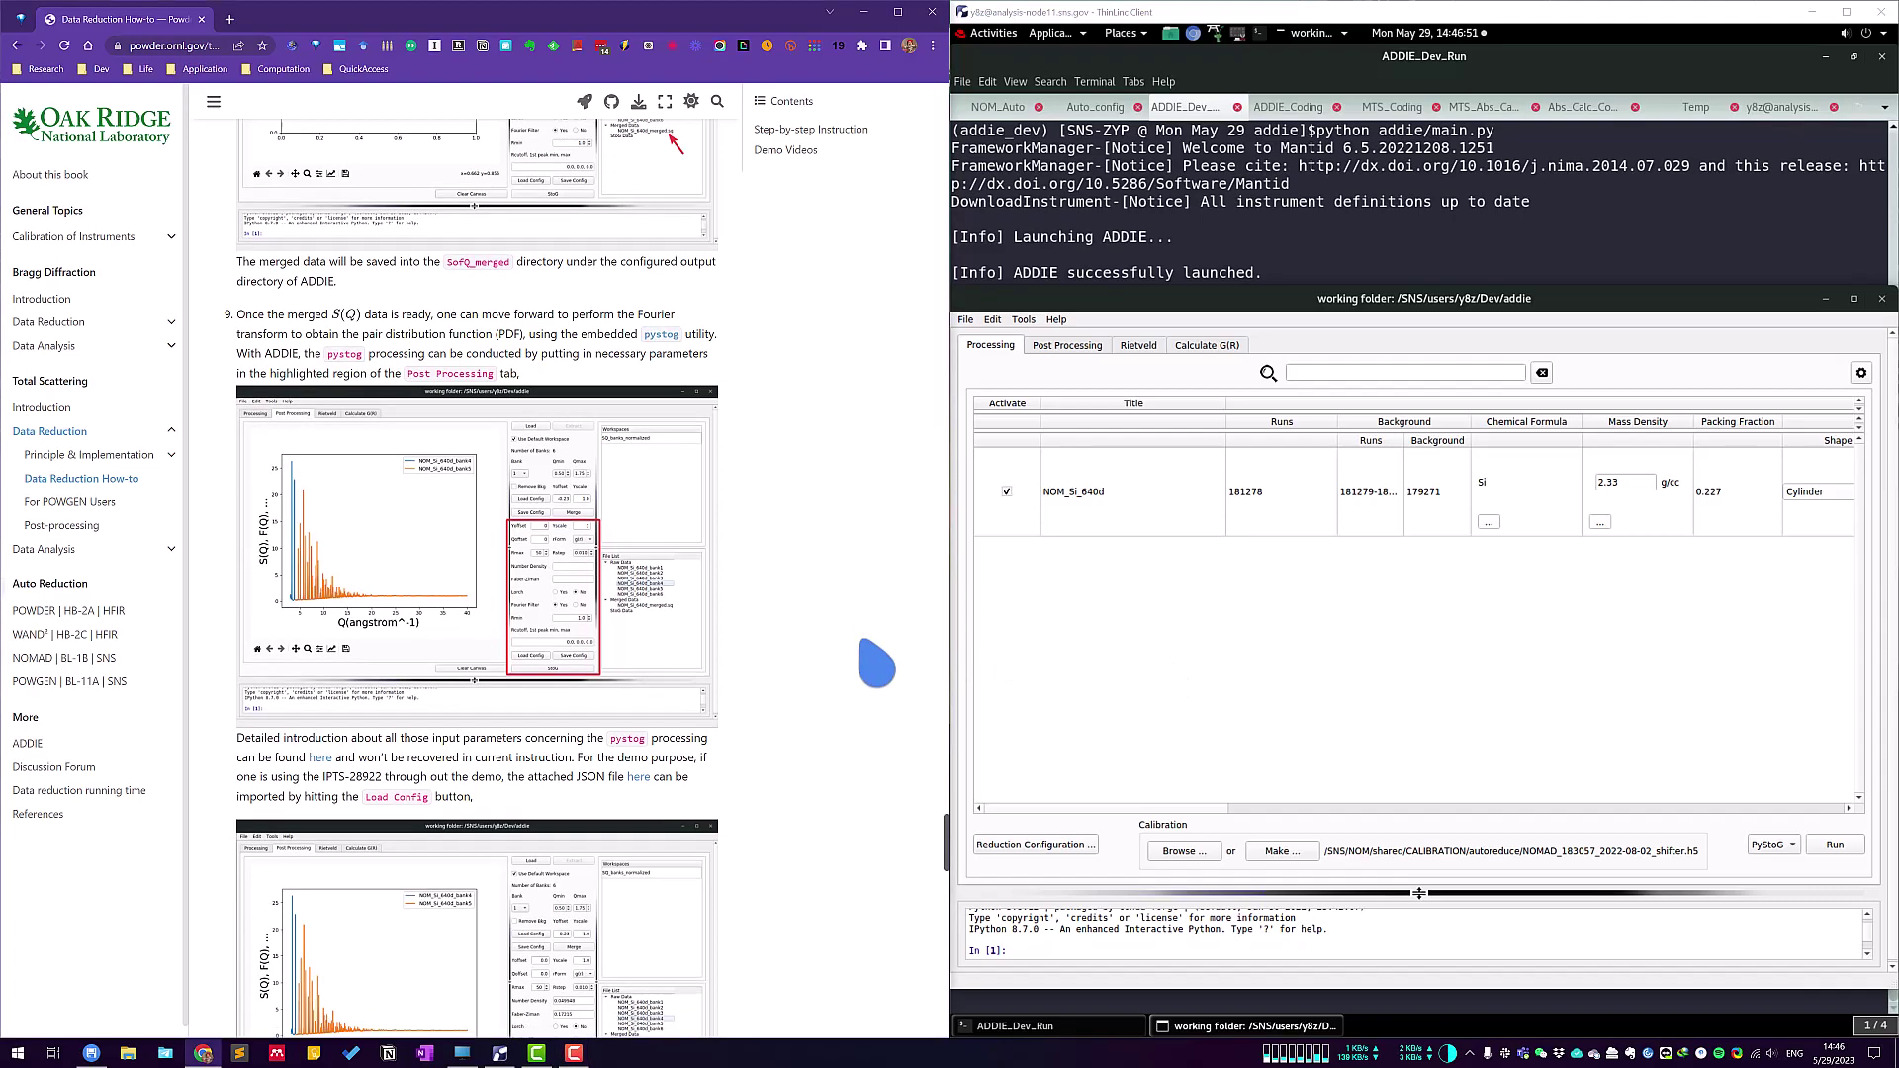
scroll(876, 664, "down", 12)
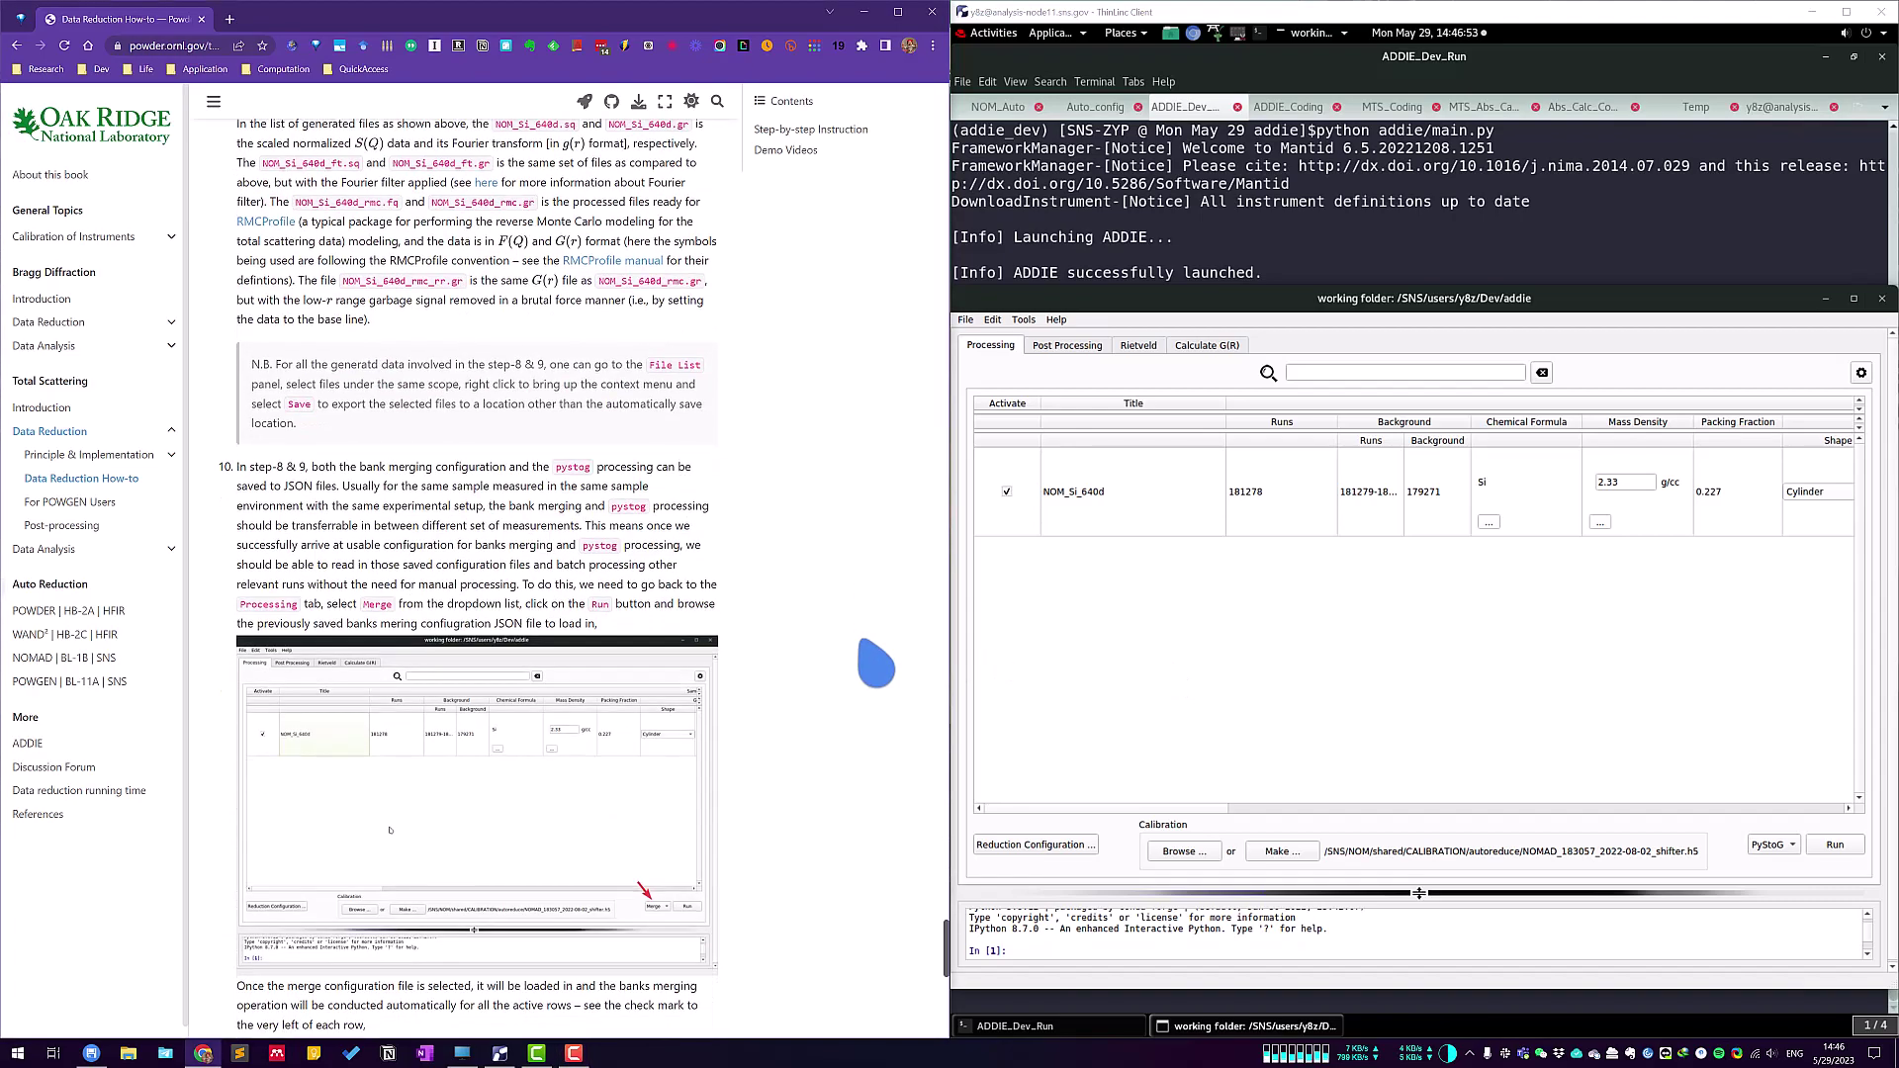
scroll(876, 665, "down", 3)
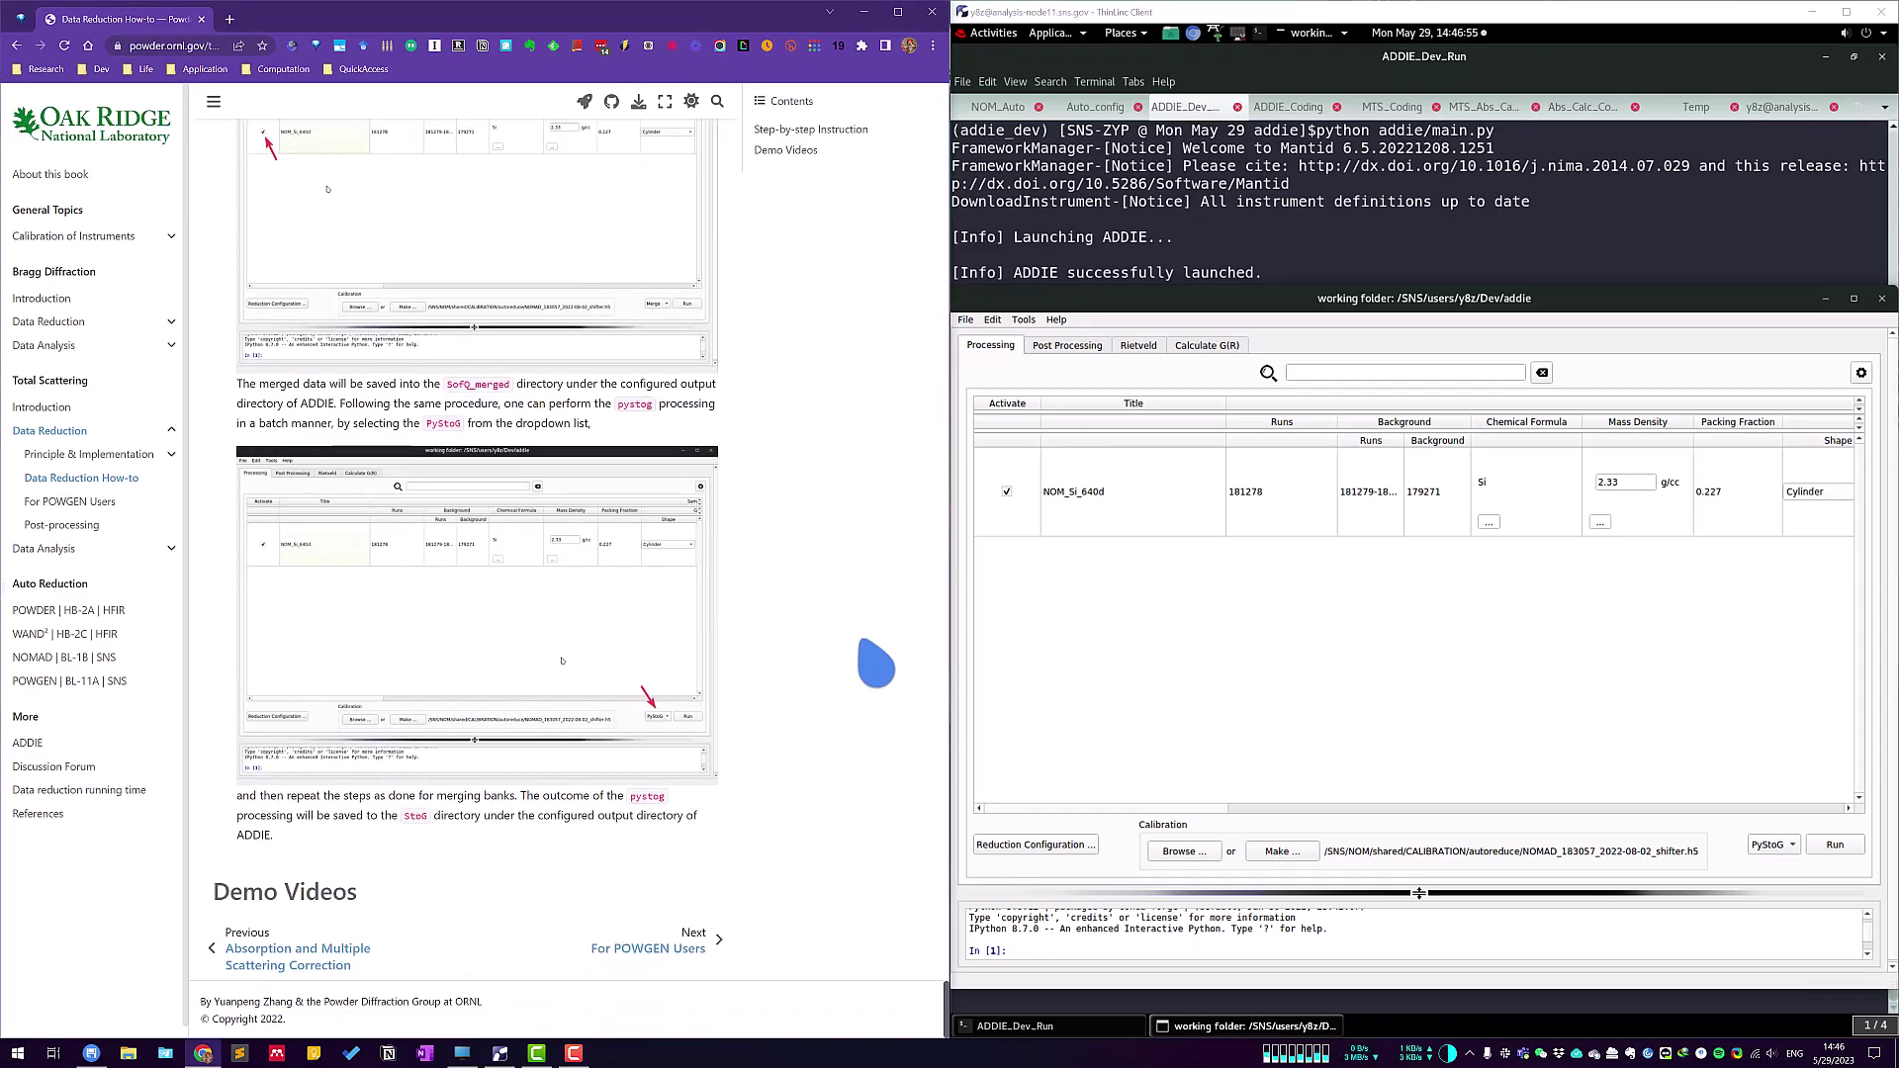
scroll(873, 657, "up", 6)
scroll(843, 654, "up", 4)
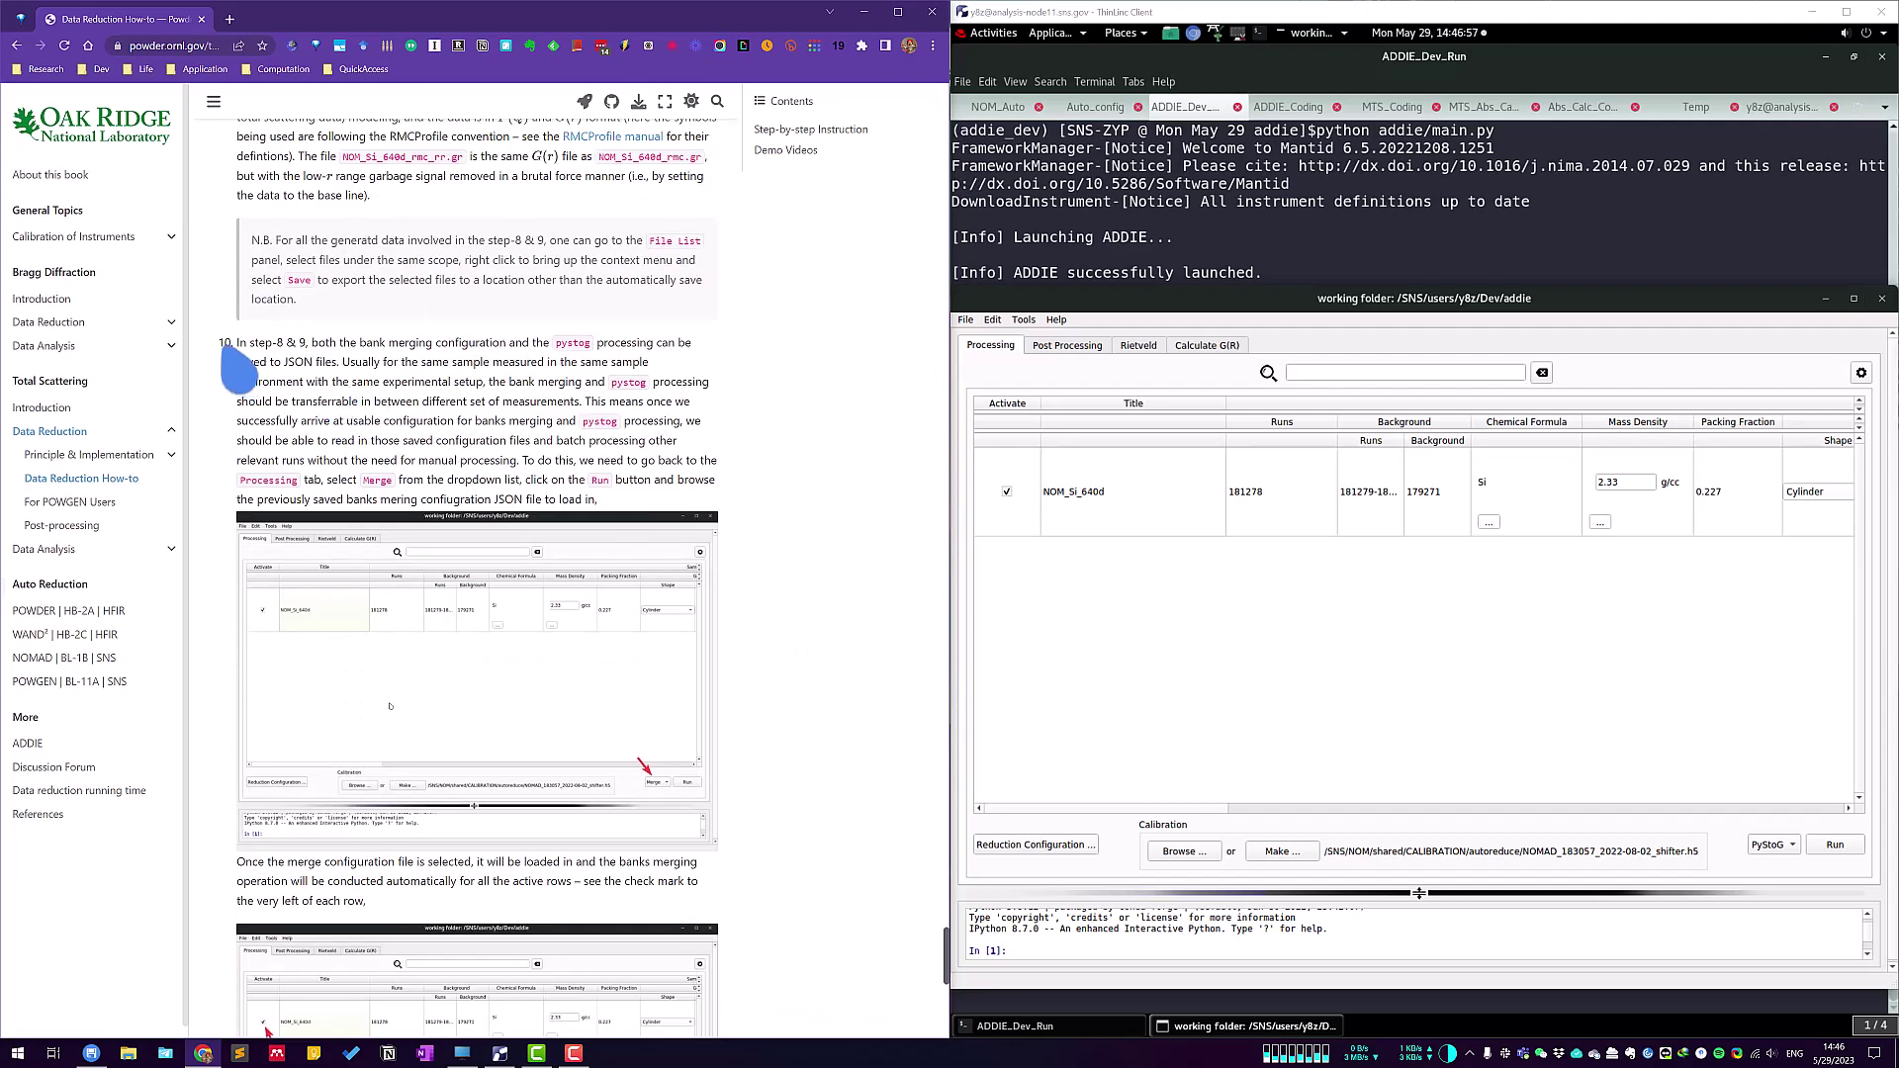
left_click_drag(237, 344, 648, 423)
left_click(825, 469)
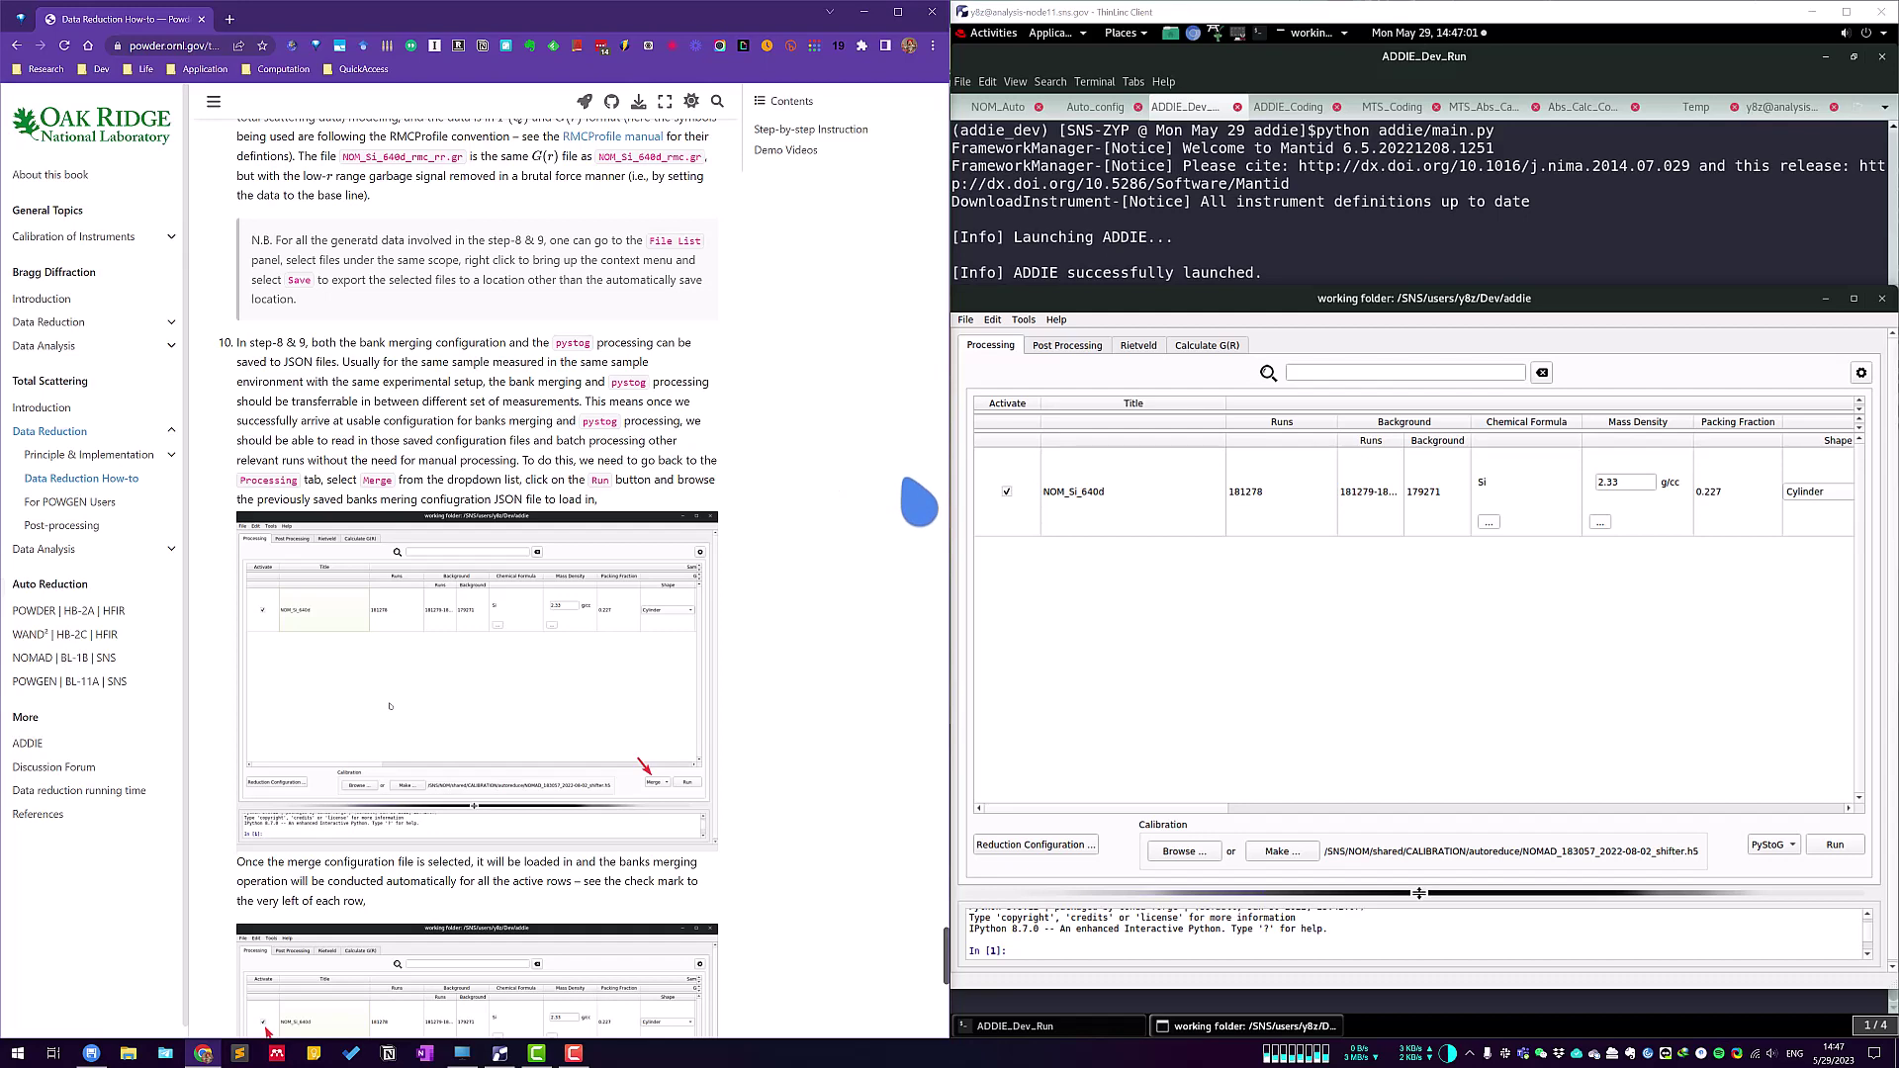
In the terminal session at output_05272023, list the directory with la and examine its output folders, especially SofQ_merged and StoG.
left_click(1253, 676)
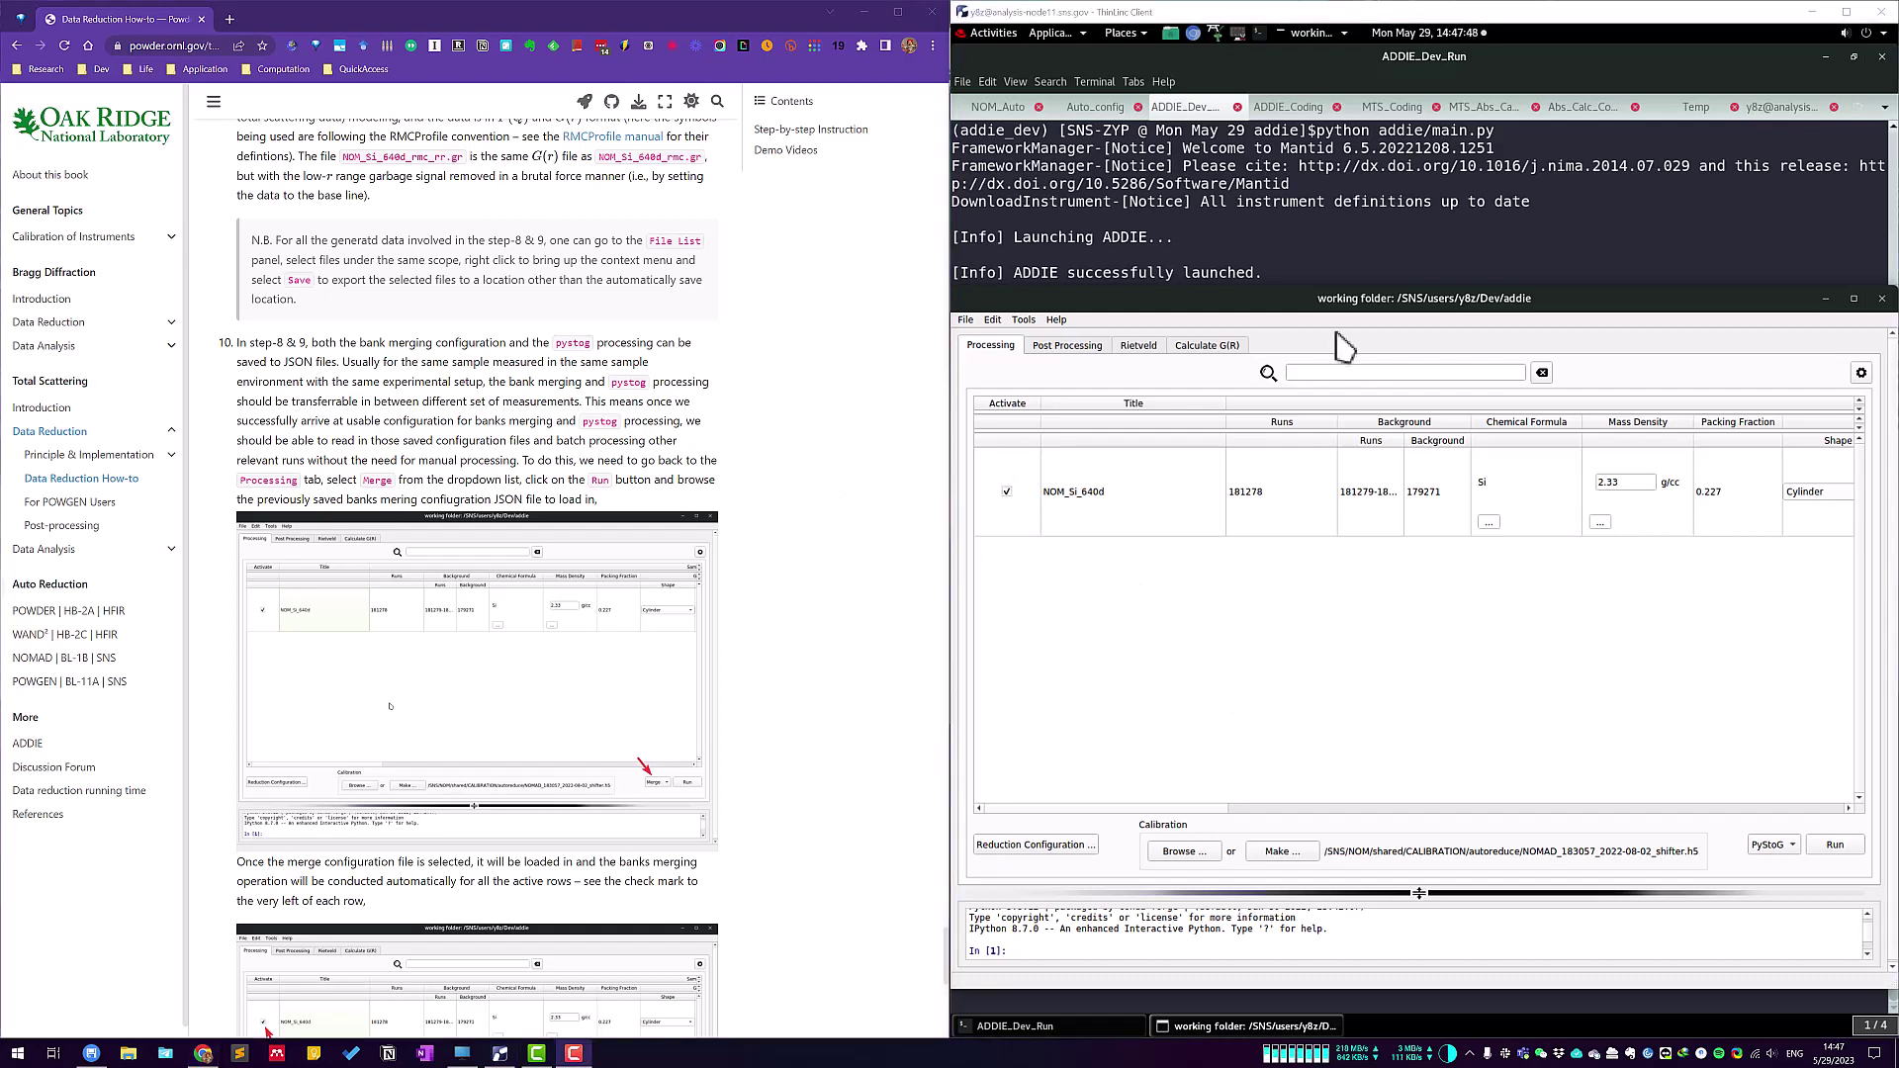
left_click(1647, 206)
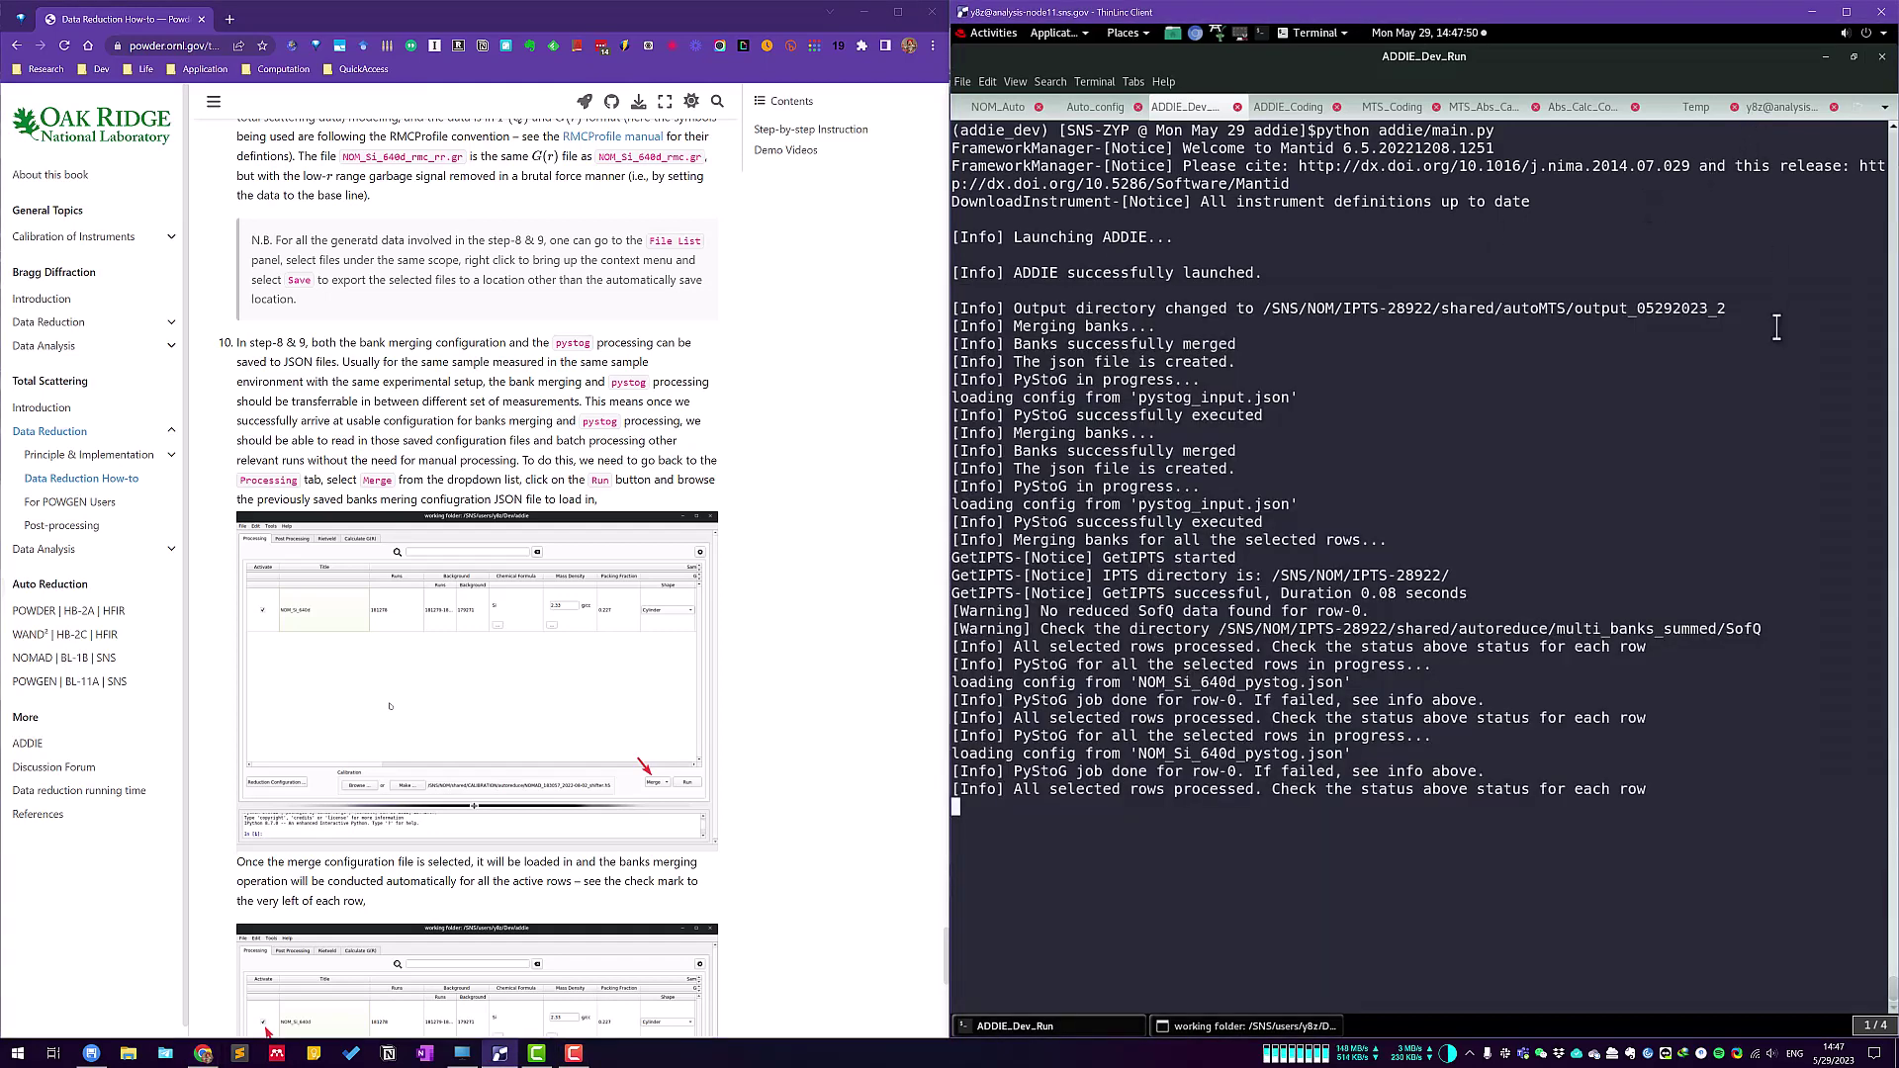
left_click(1786, 112)
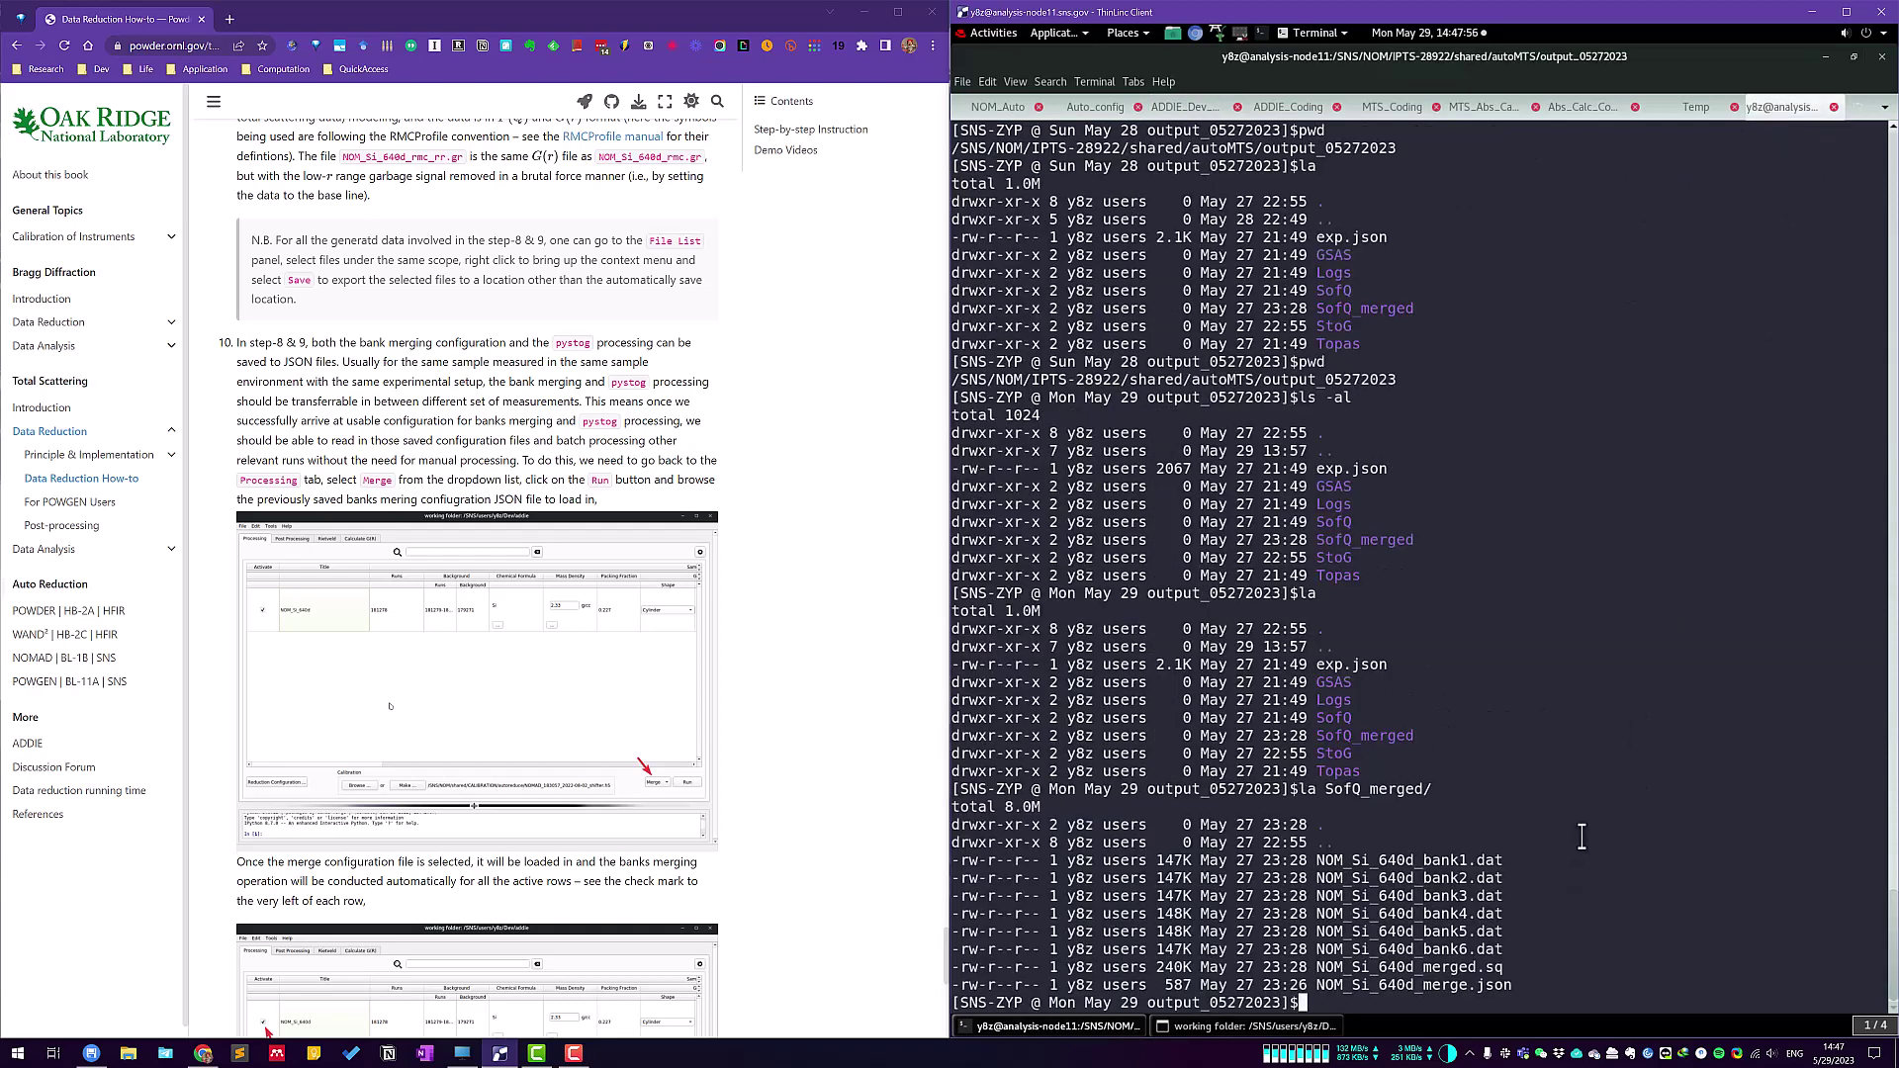
type("la")
key("Return")
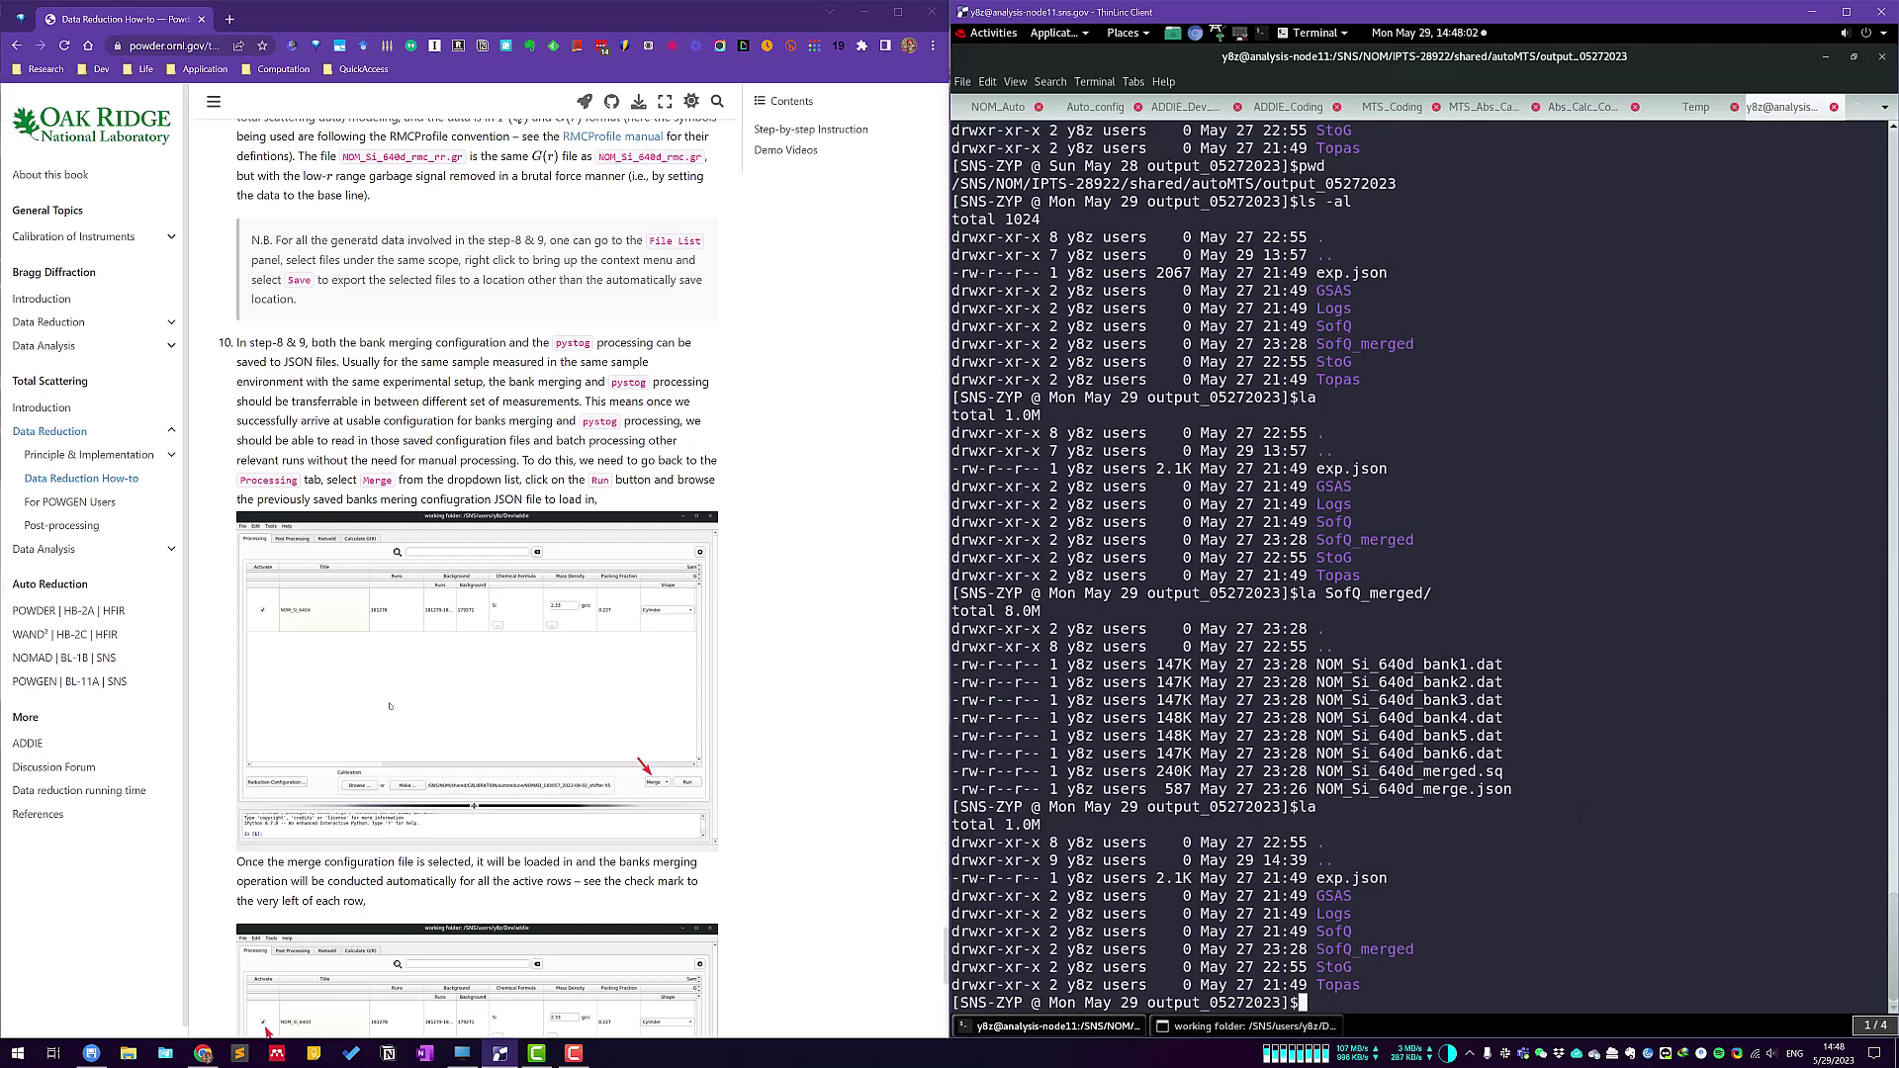
left_click_drag(1315, 895, 1364, 927)
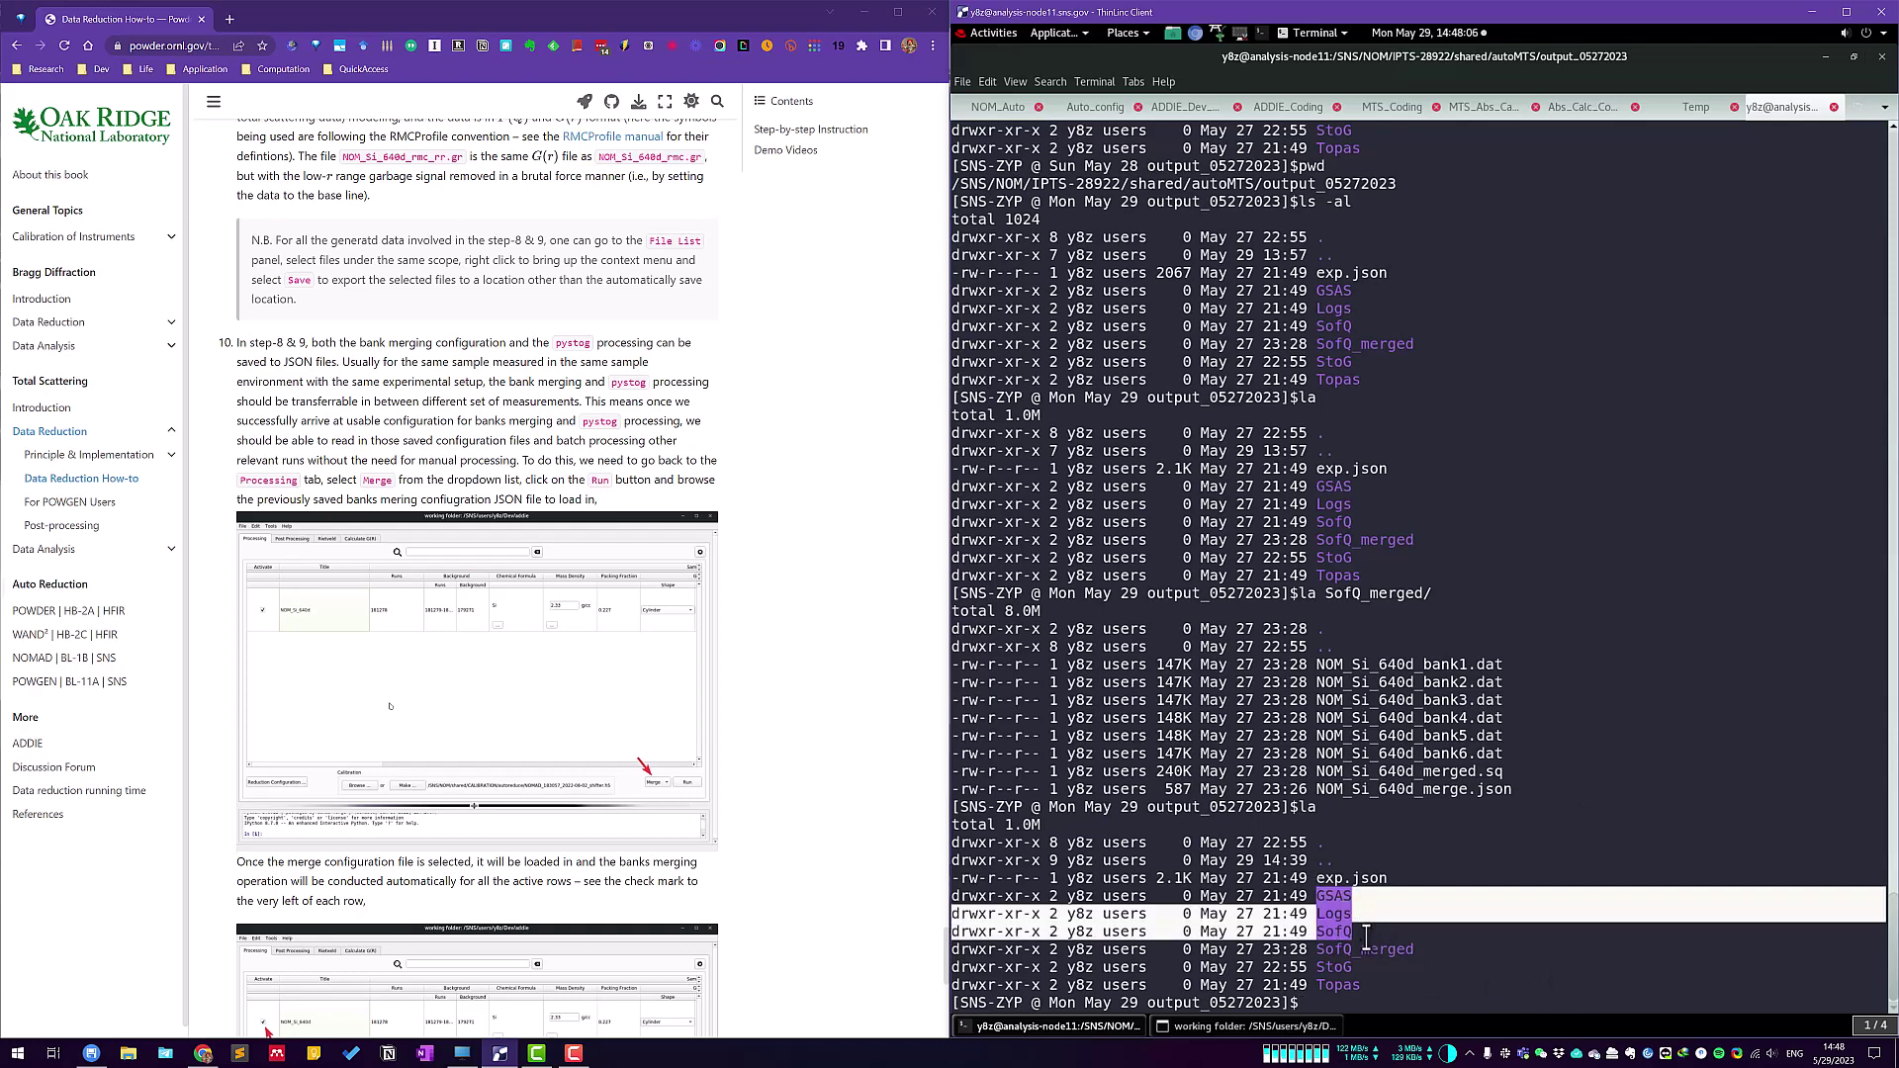
left_click(1347, 987)
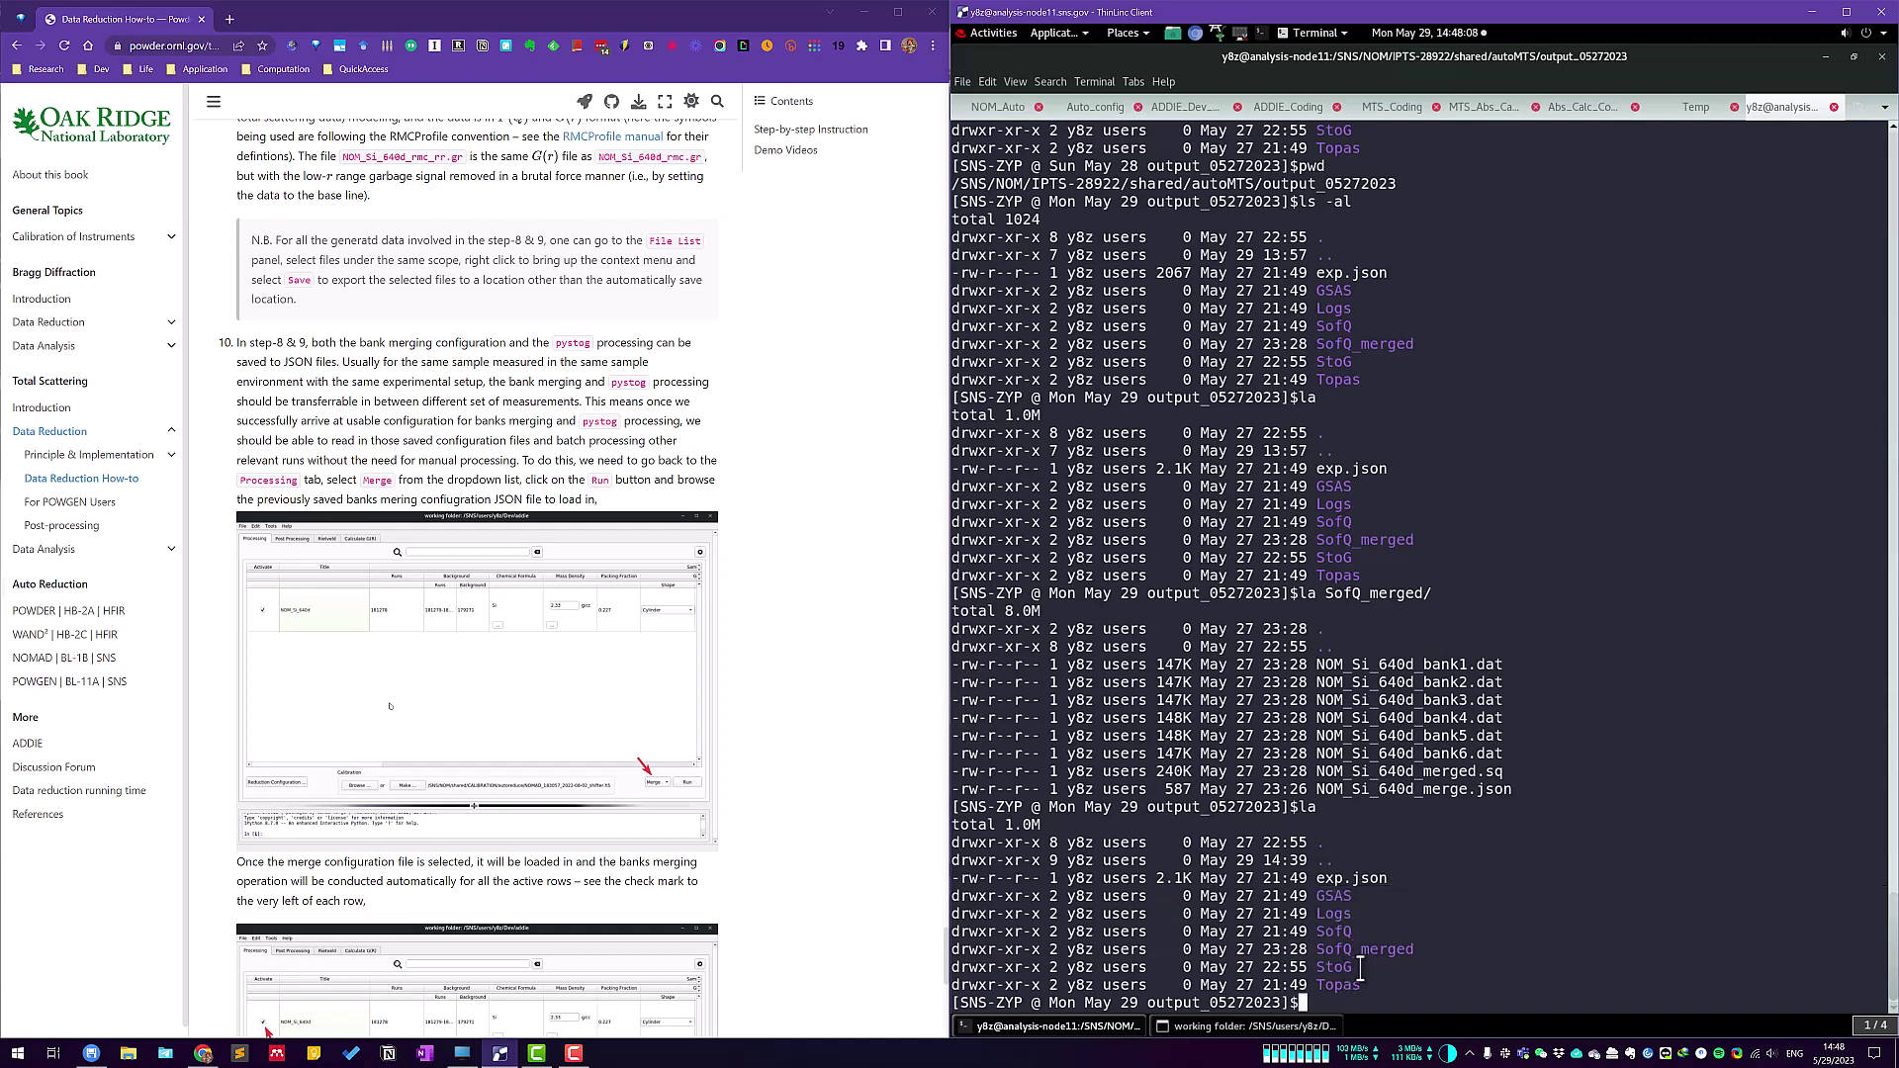
left_click_drag(1355, 967, 1316, 953)
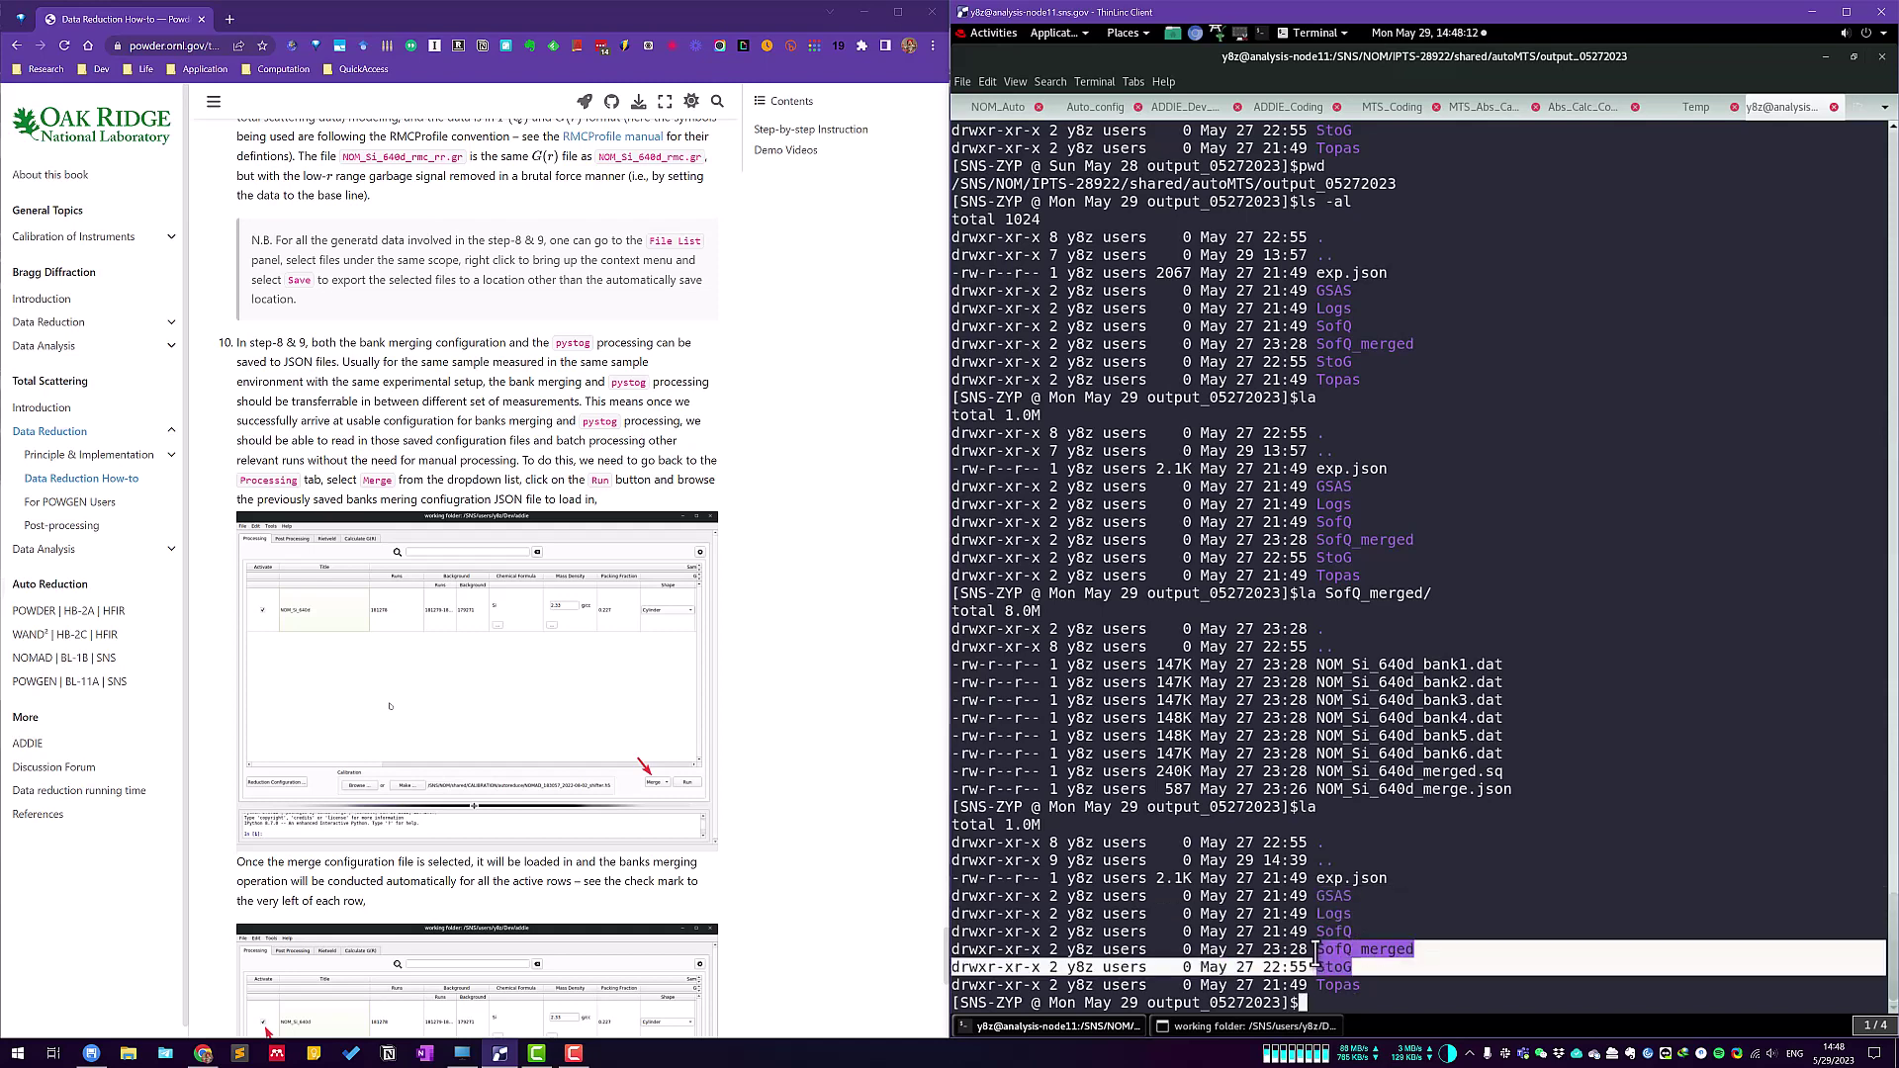
left_click(1315, 952)
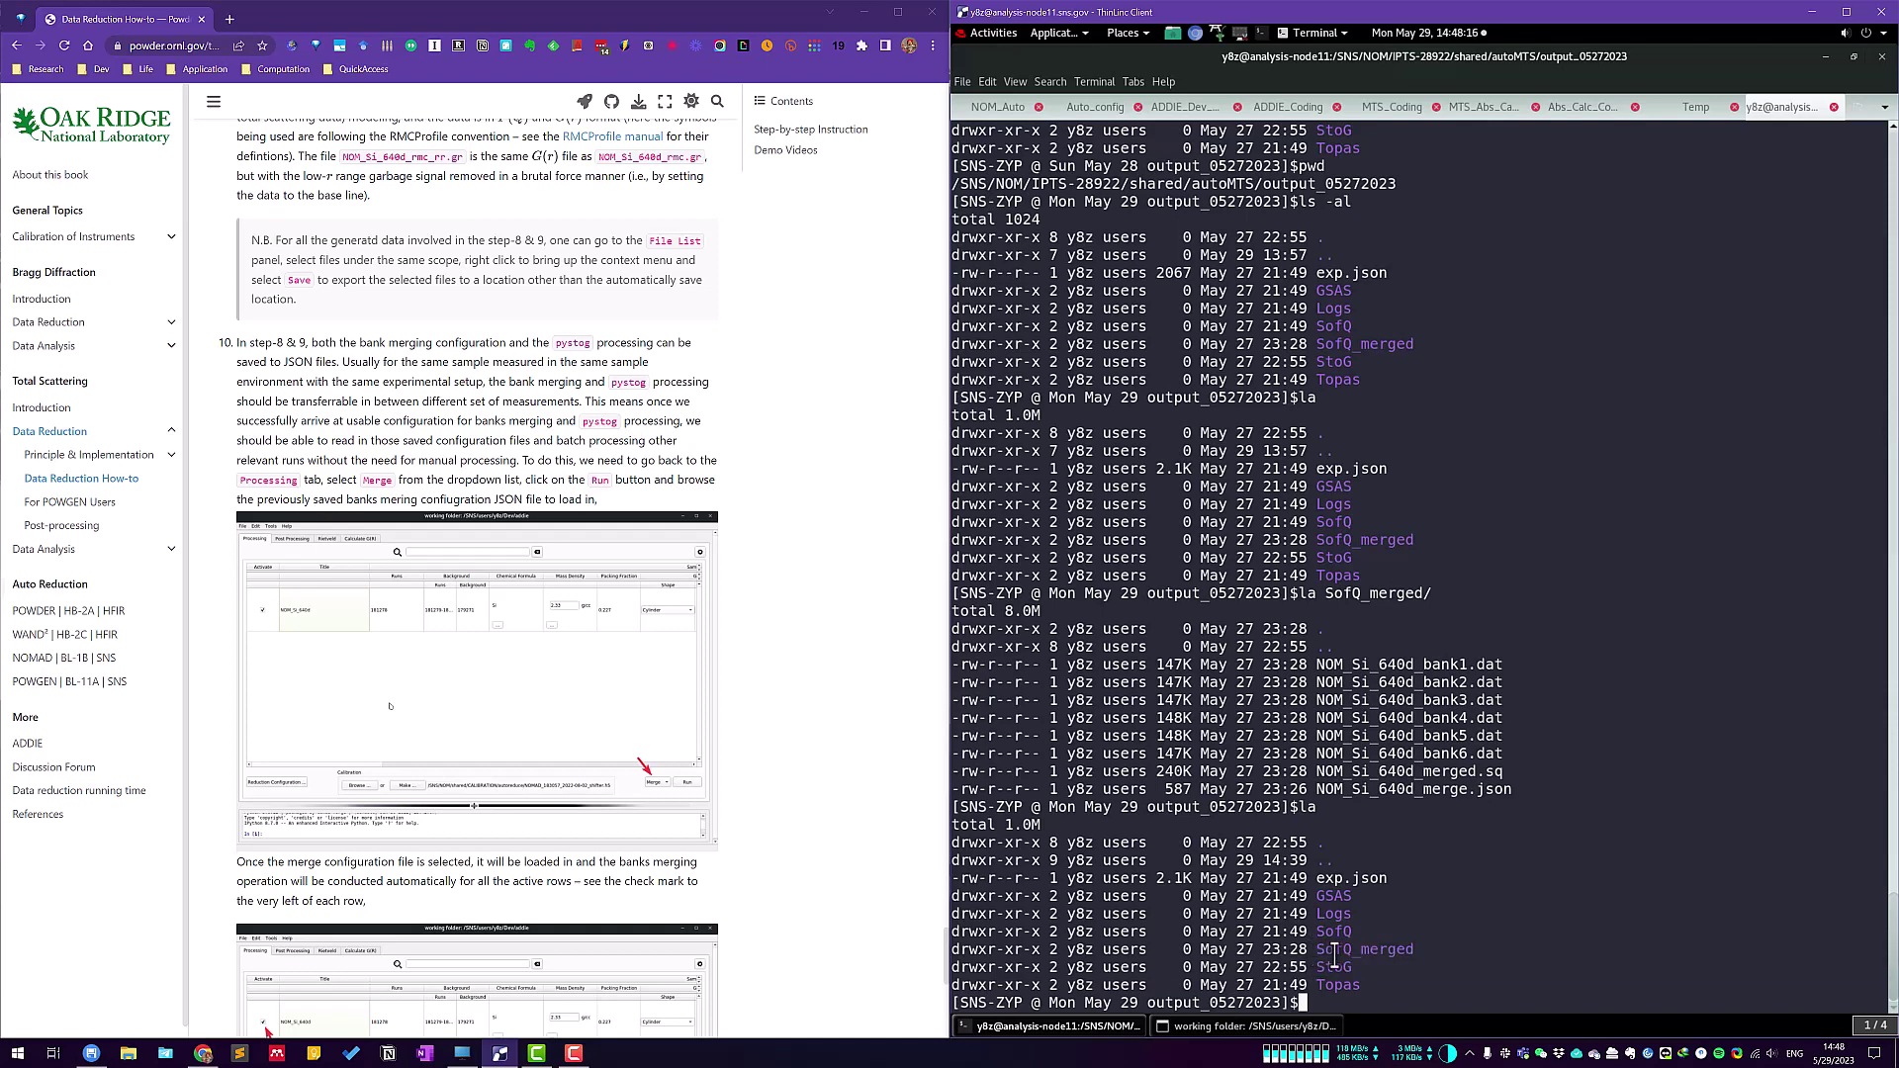
left_click_drag(1316, 952, 1345, 957)
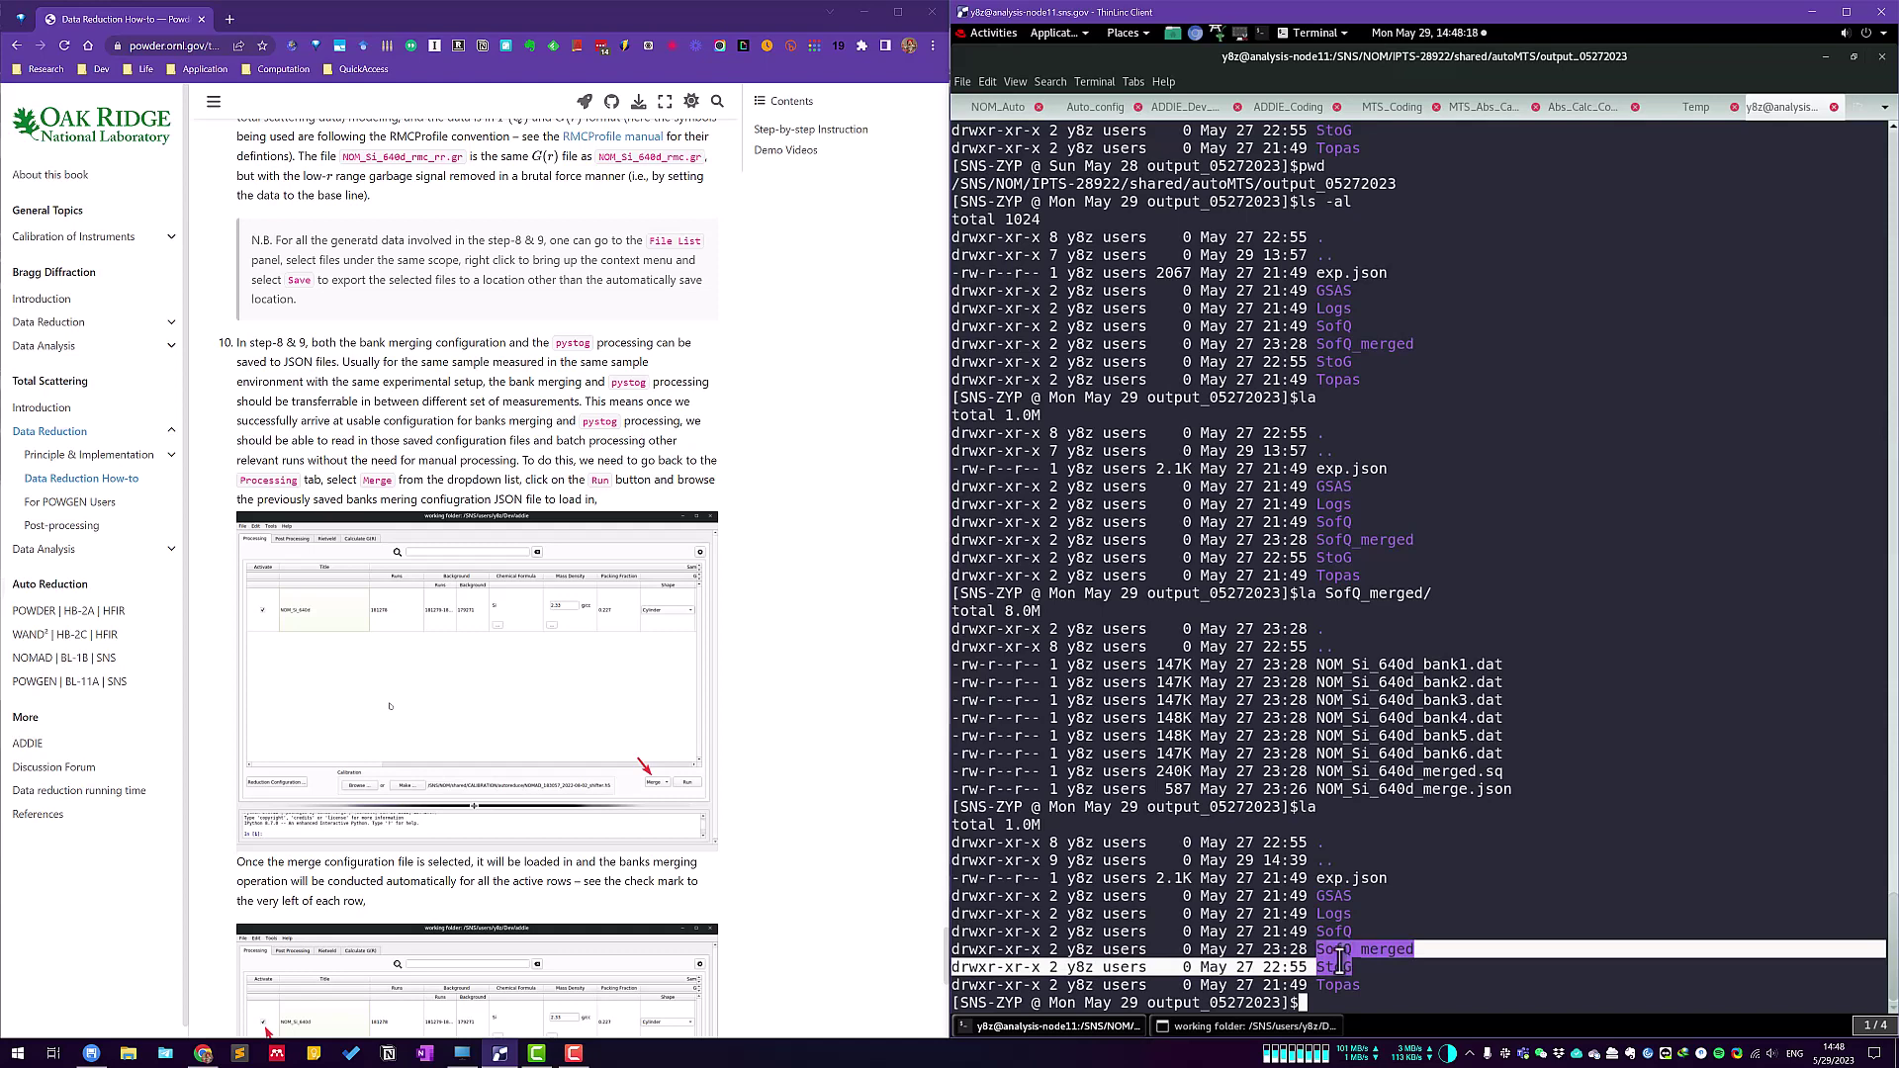
left_click(1359, 961)
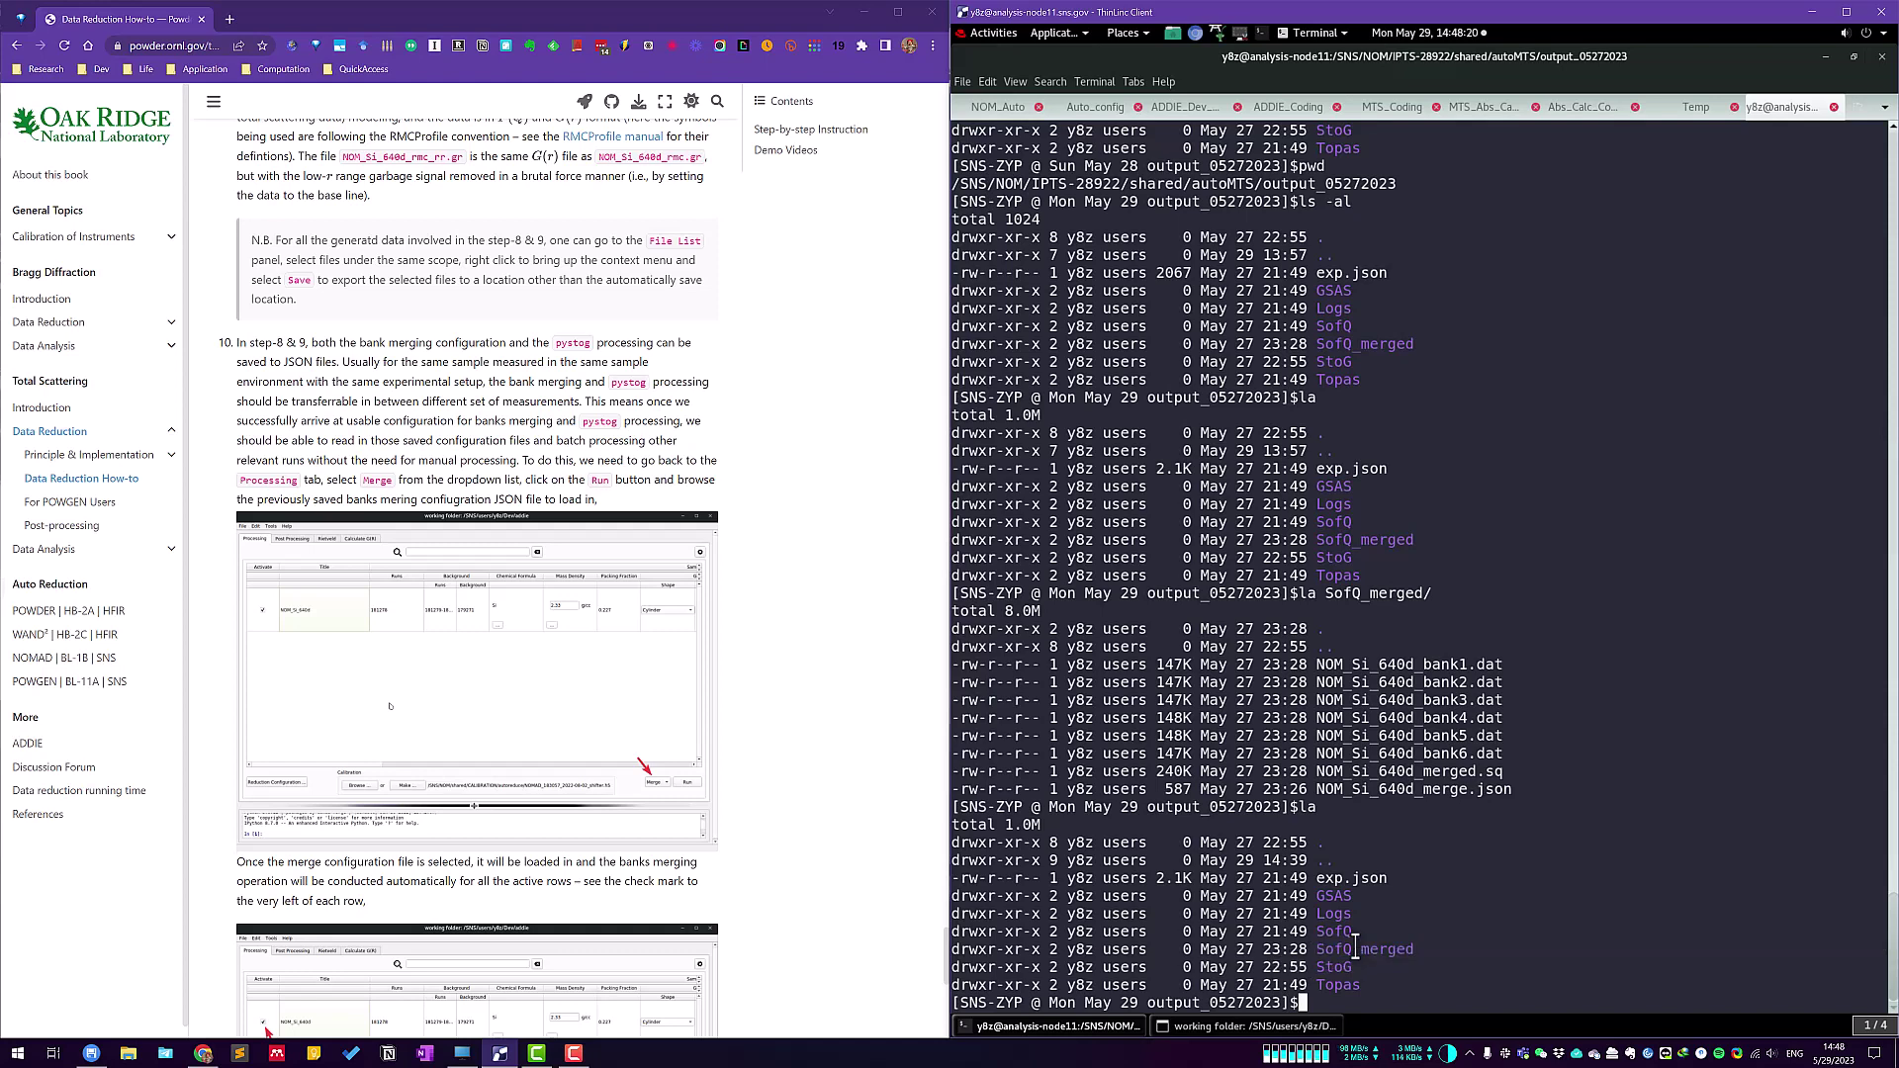
List the SofQ_merged/ folder with la and examine the bank .dat files, NOM_Si_640d_merged.sq and NOM_Si_640d_merge.json.
double_click(1355, 948)
type("la")
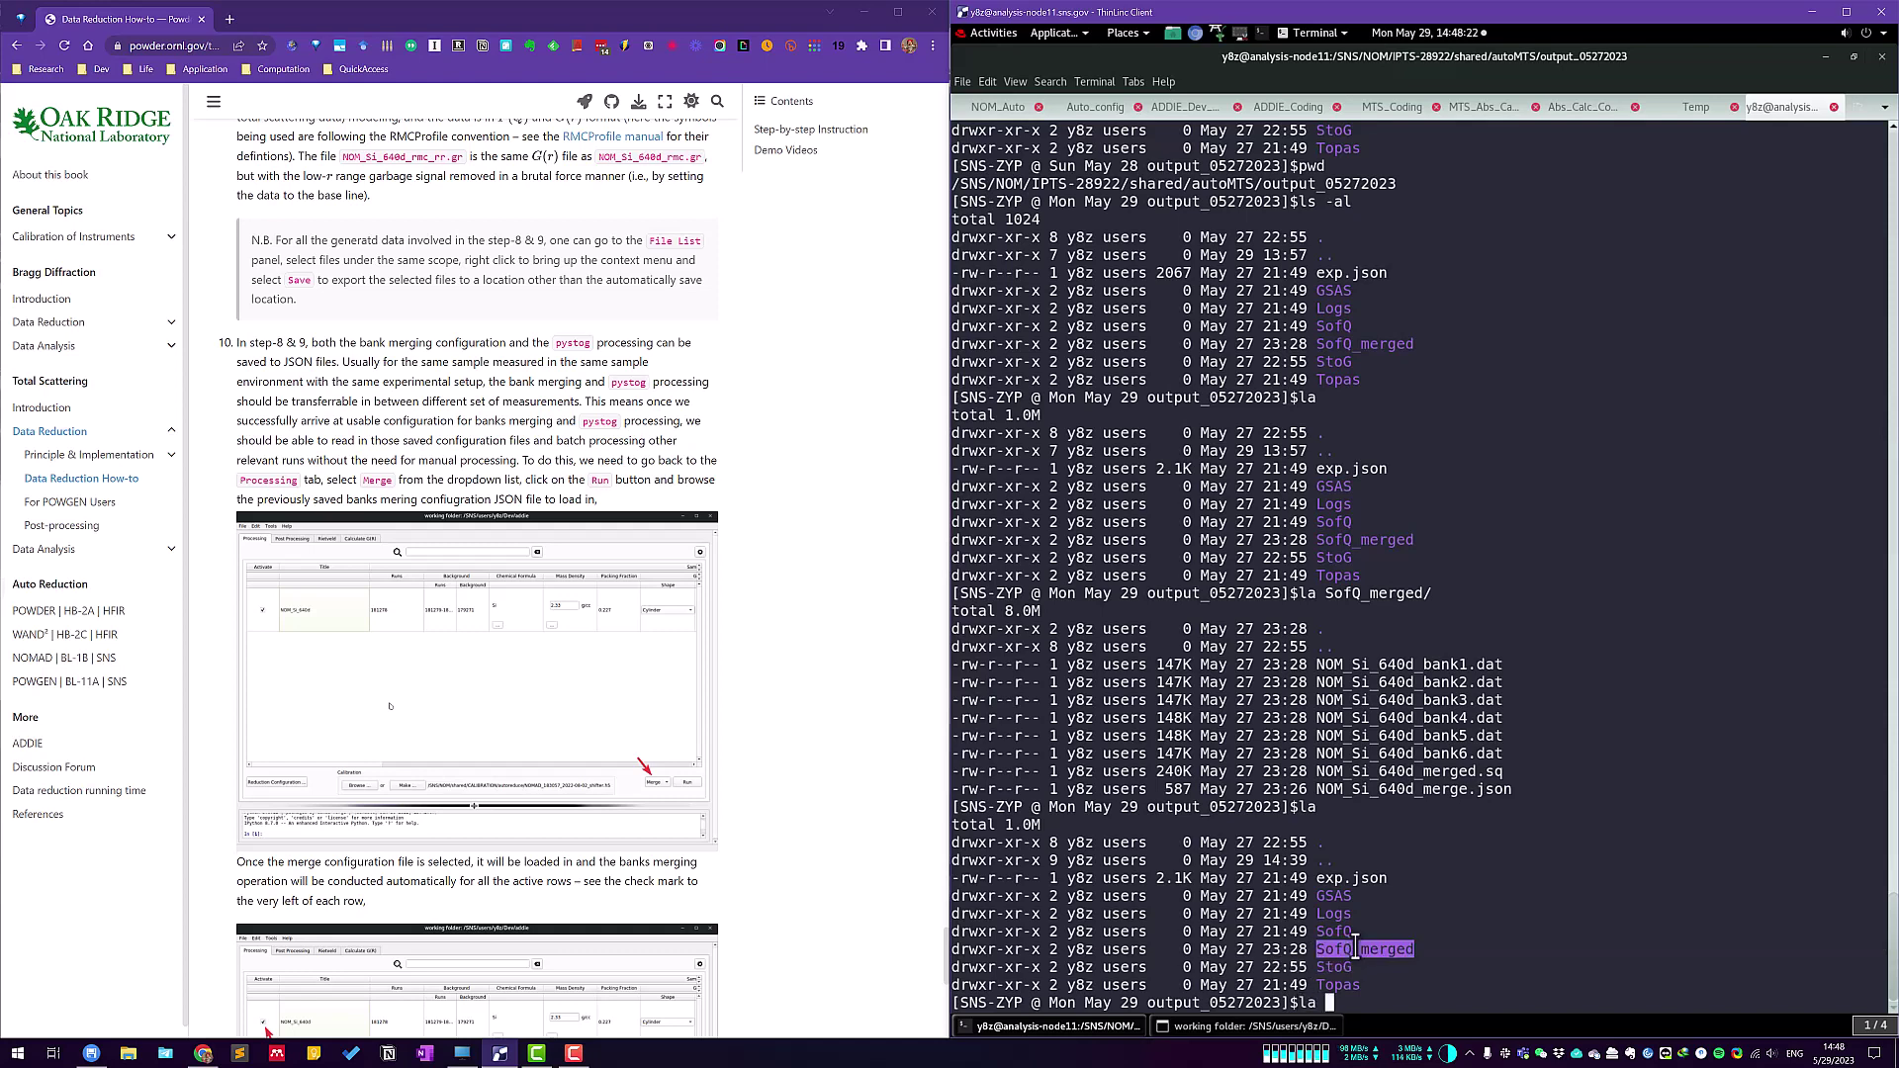
double_click(1356, 948)
middle_click(1383, 914)
type("/")
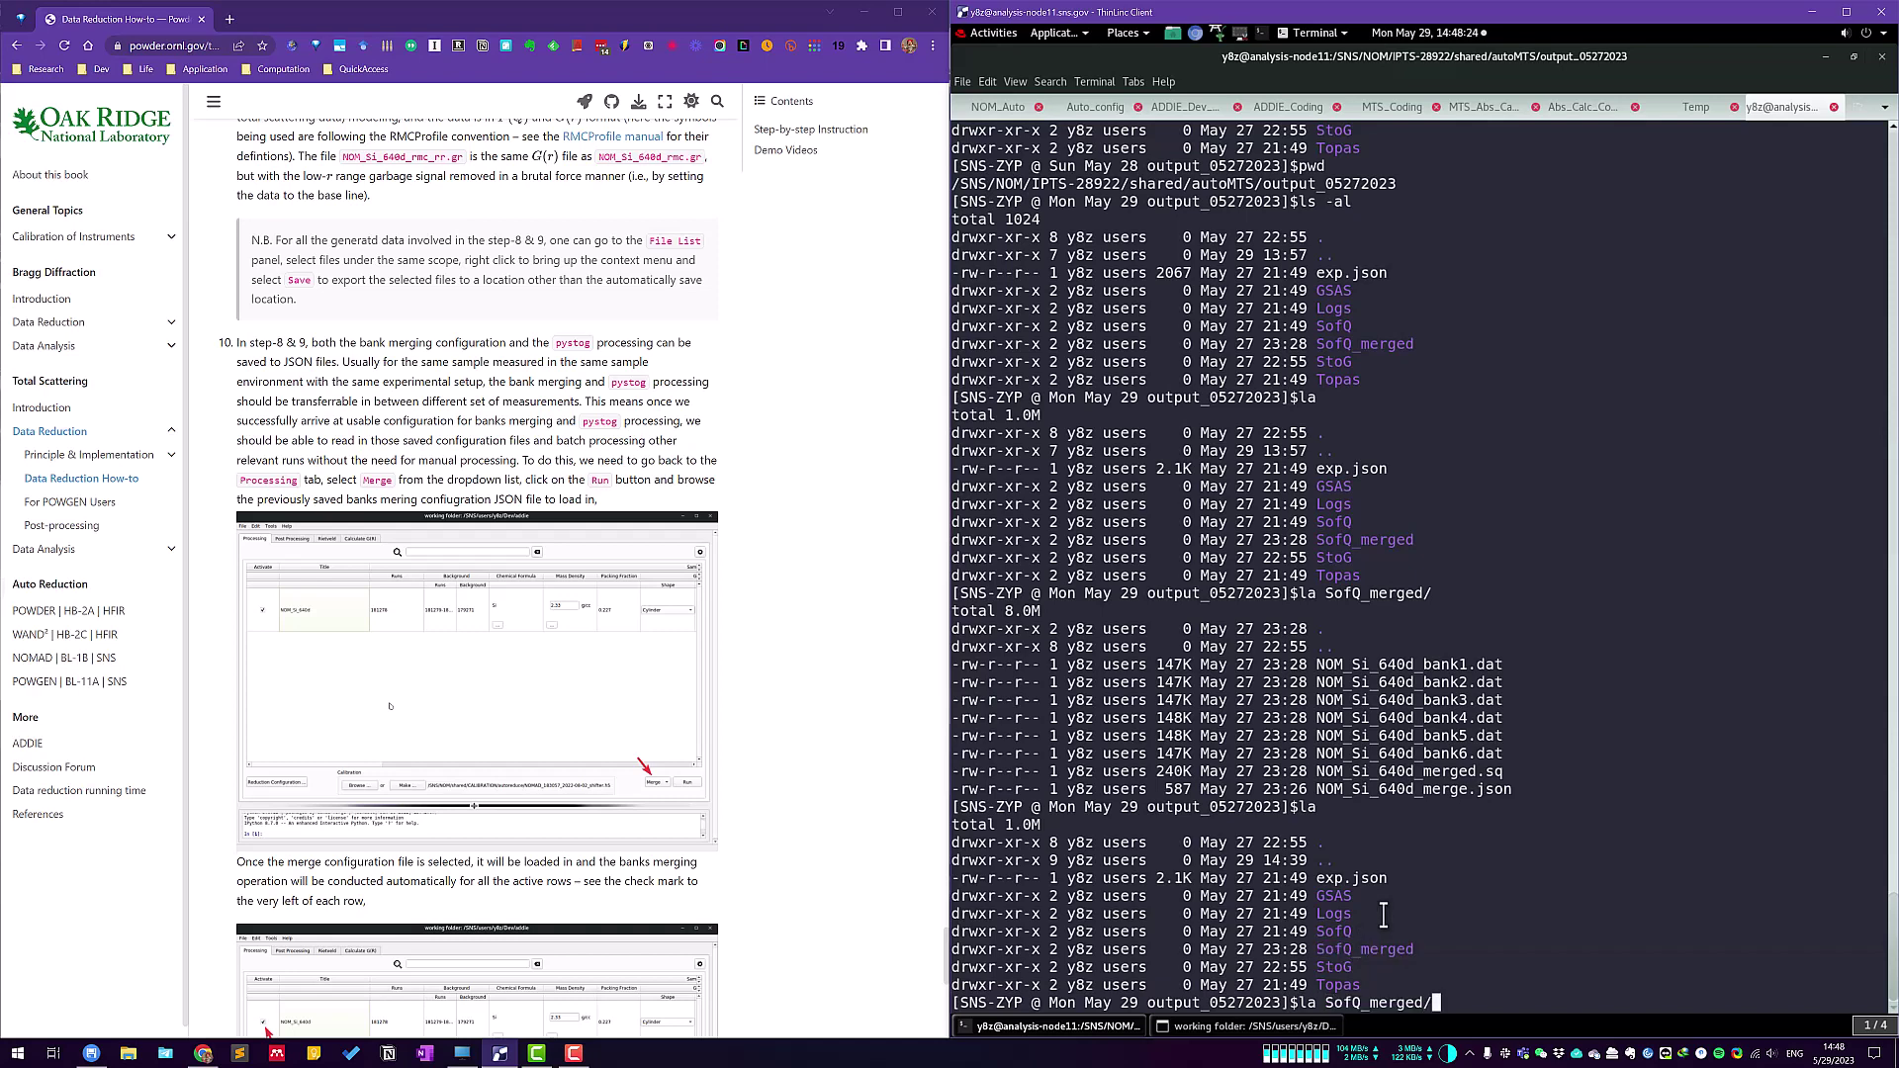
key("Return")
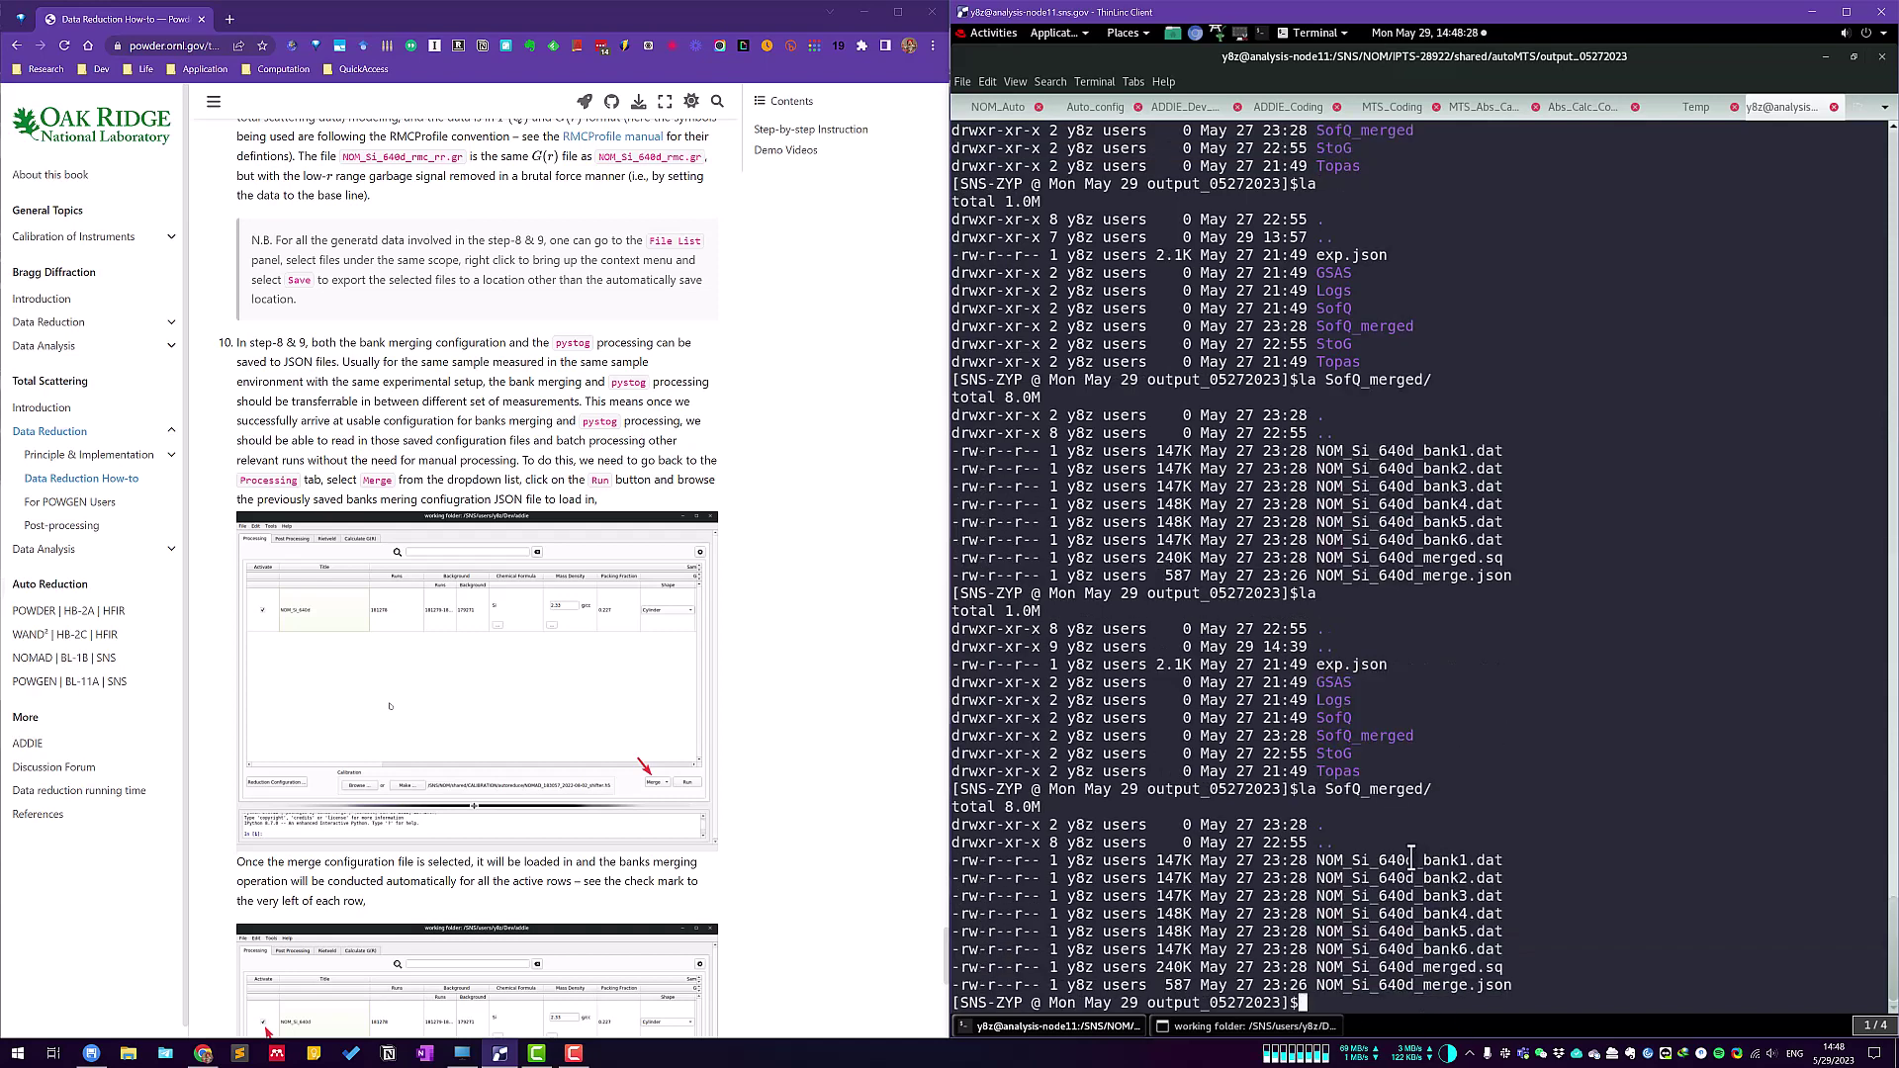
left_click_drag(1406, 860, 1494, 950)
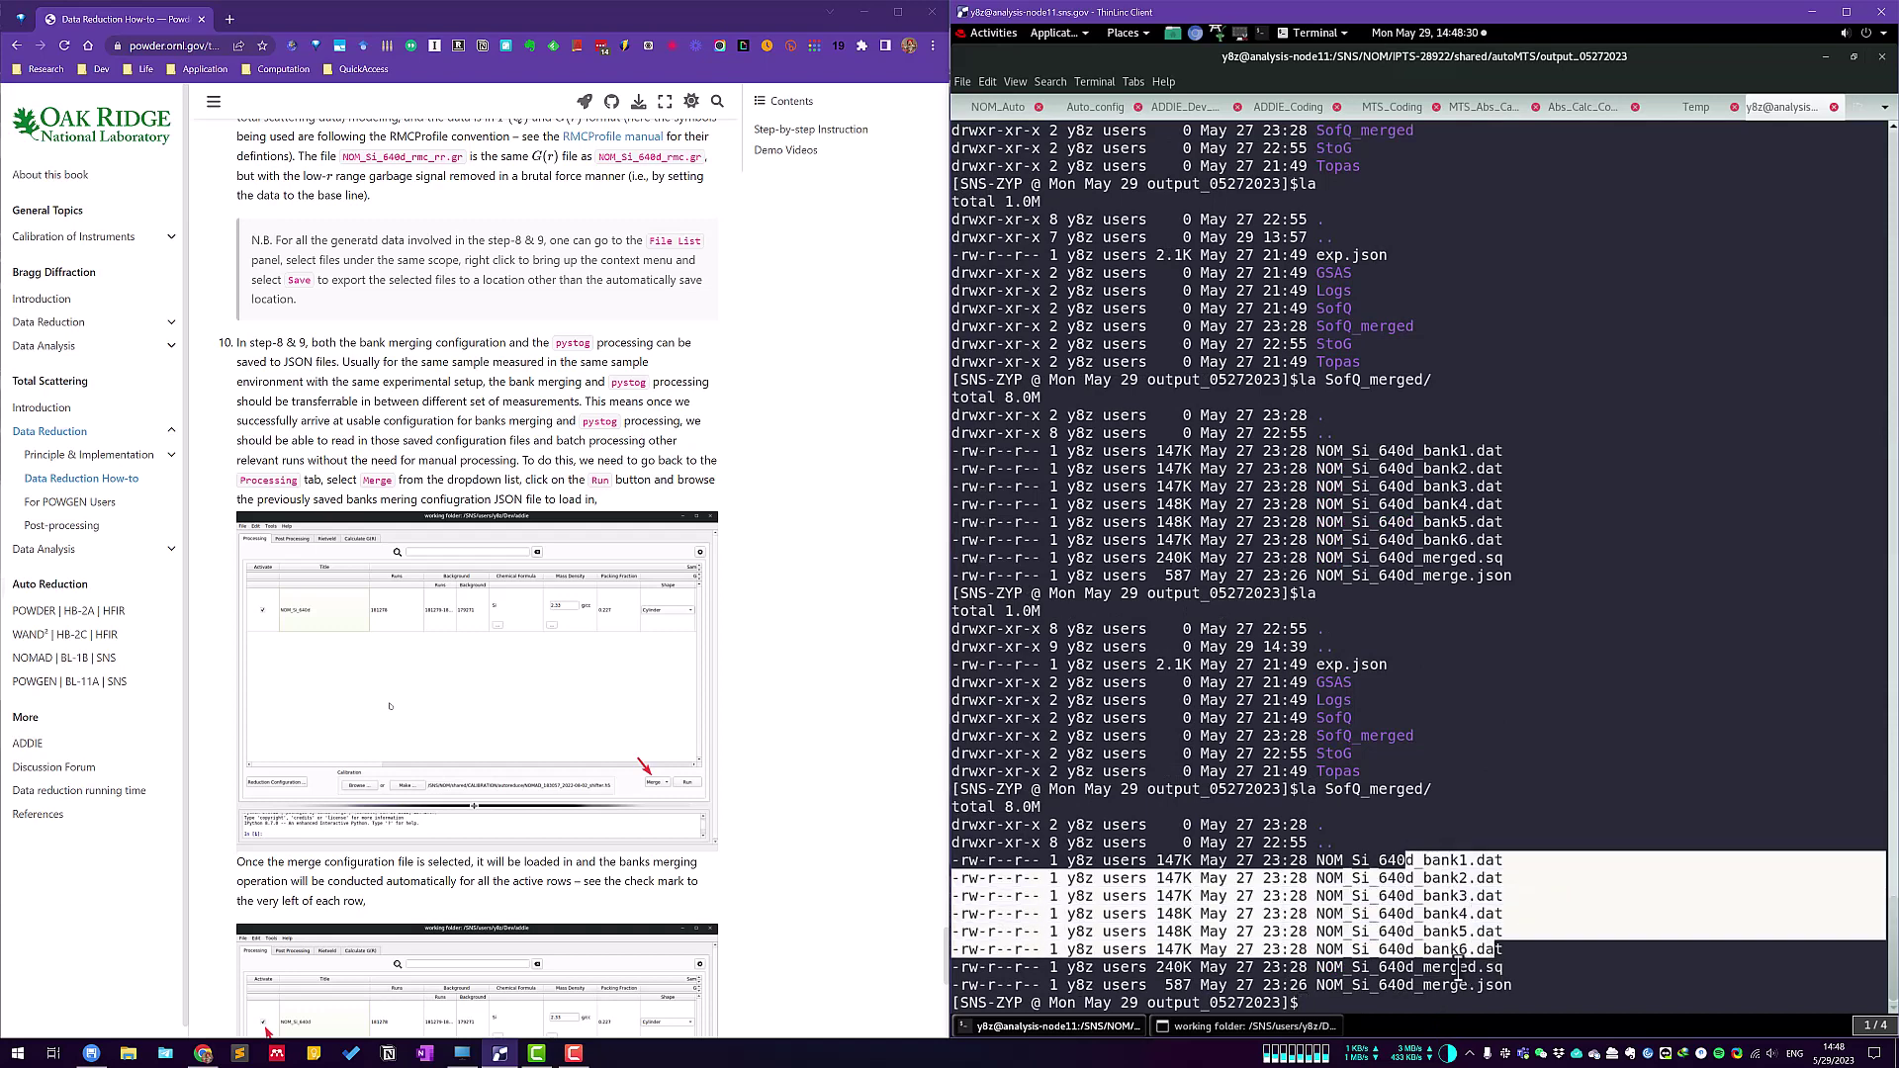
double_click(1460, 968)
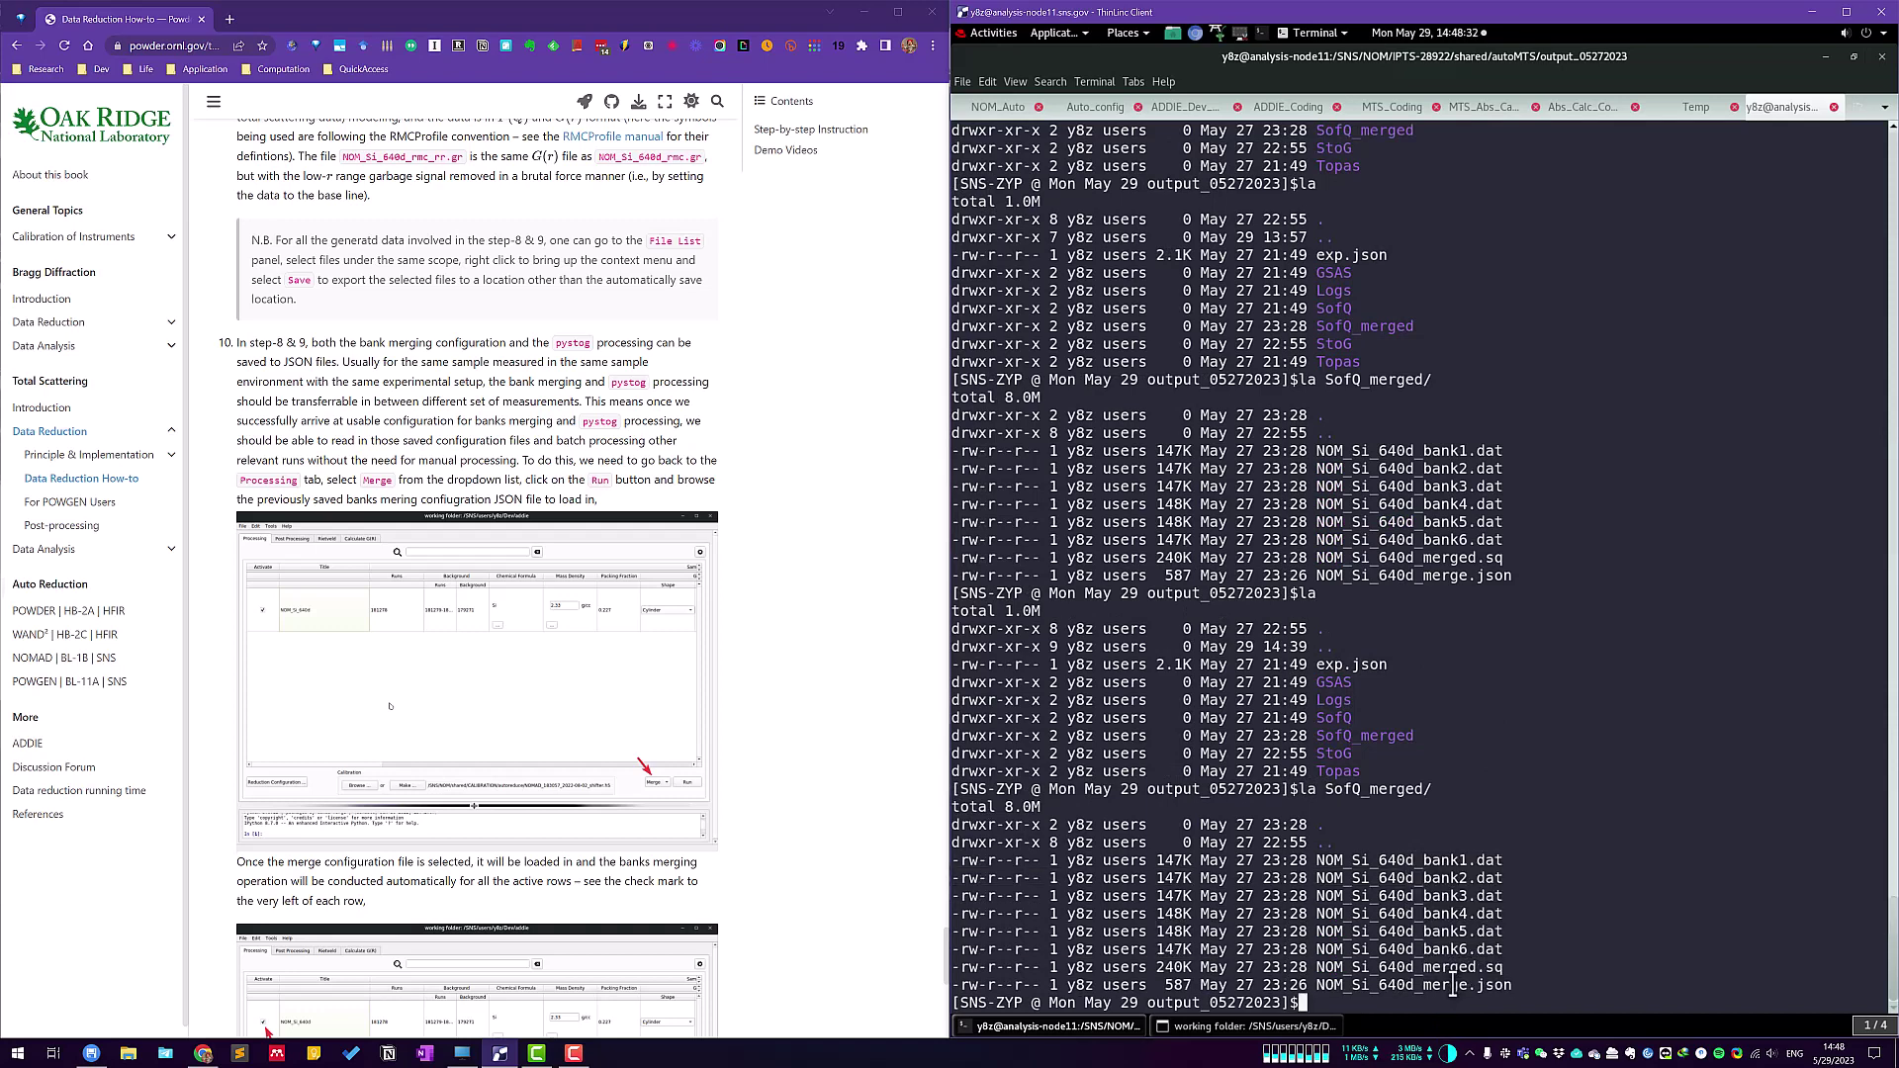
double_click(1451, 985)
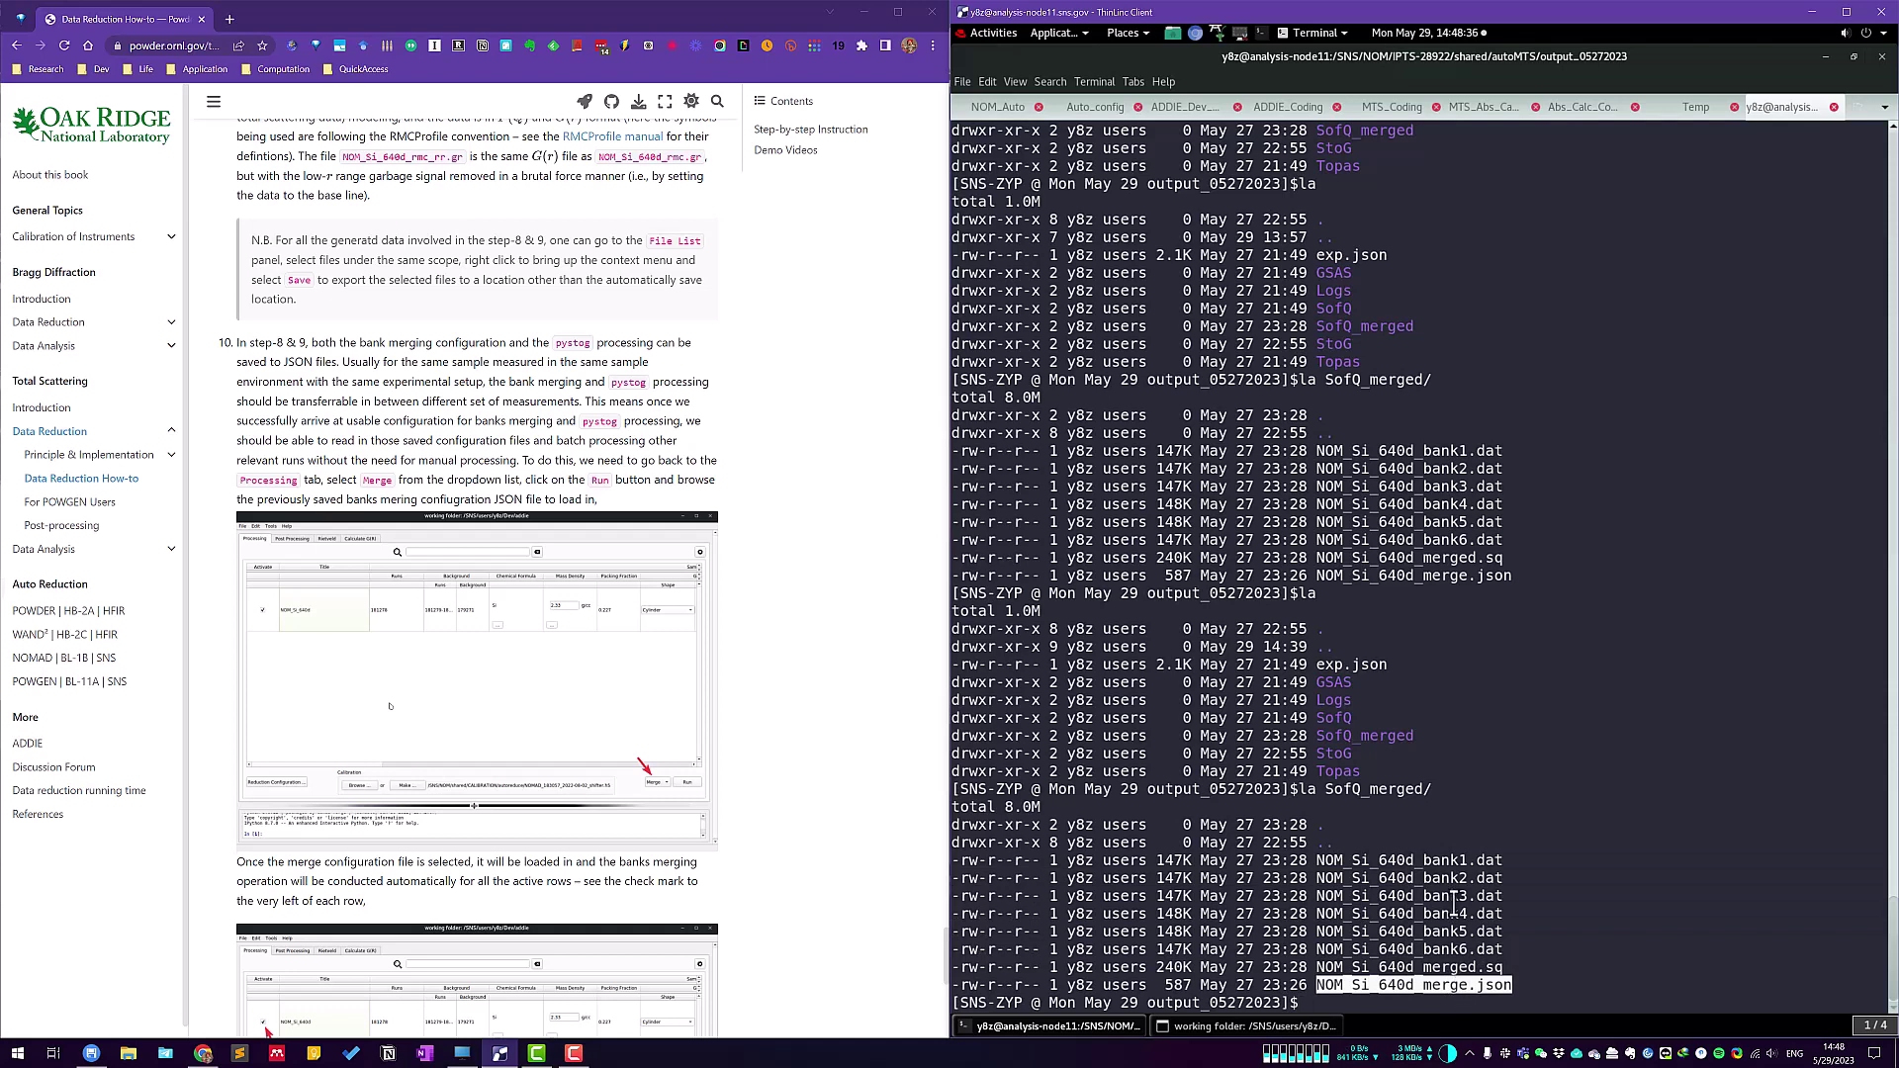
List the output directory again and the StoG/ folder with la, and examine the NOM_Si_640d plain, ft, rmc and rmc_rr files.
type("la")
key("Return")
type("la ")
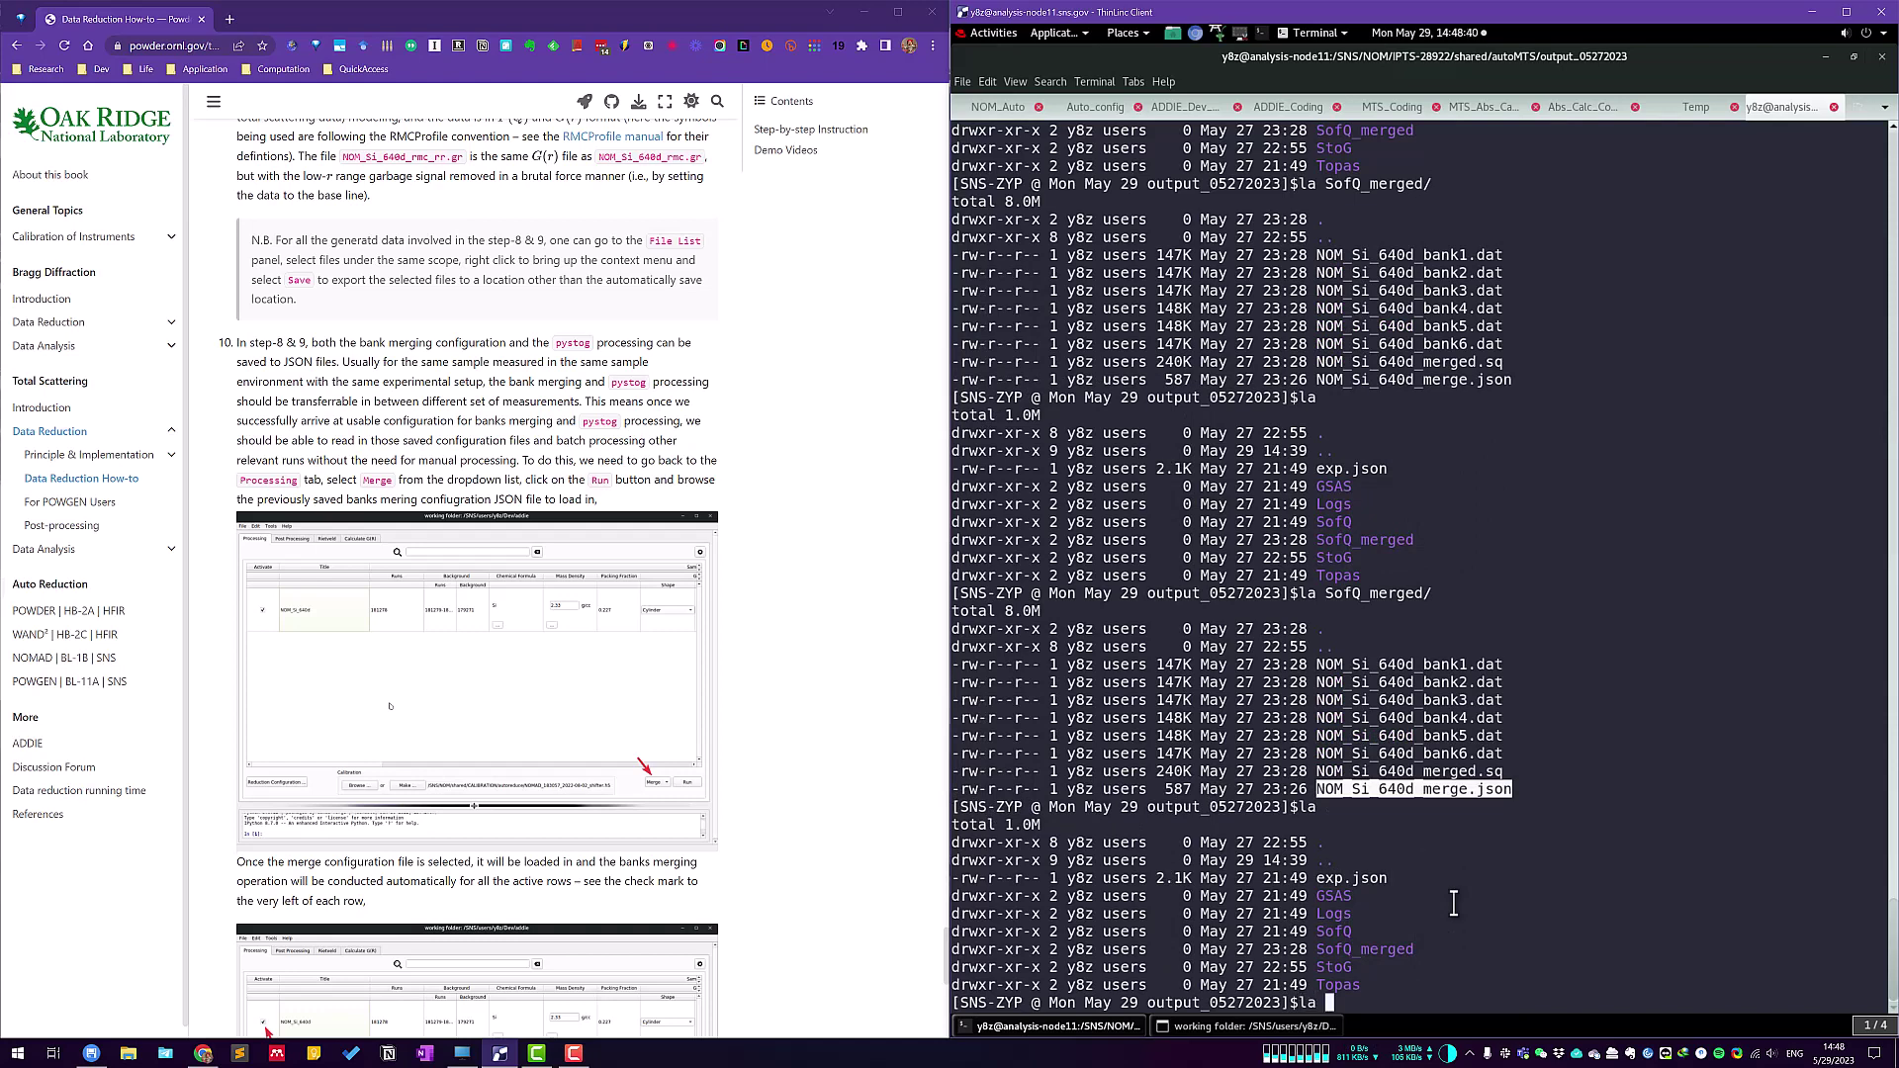
type("St")
key("Tab")
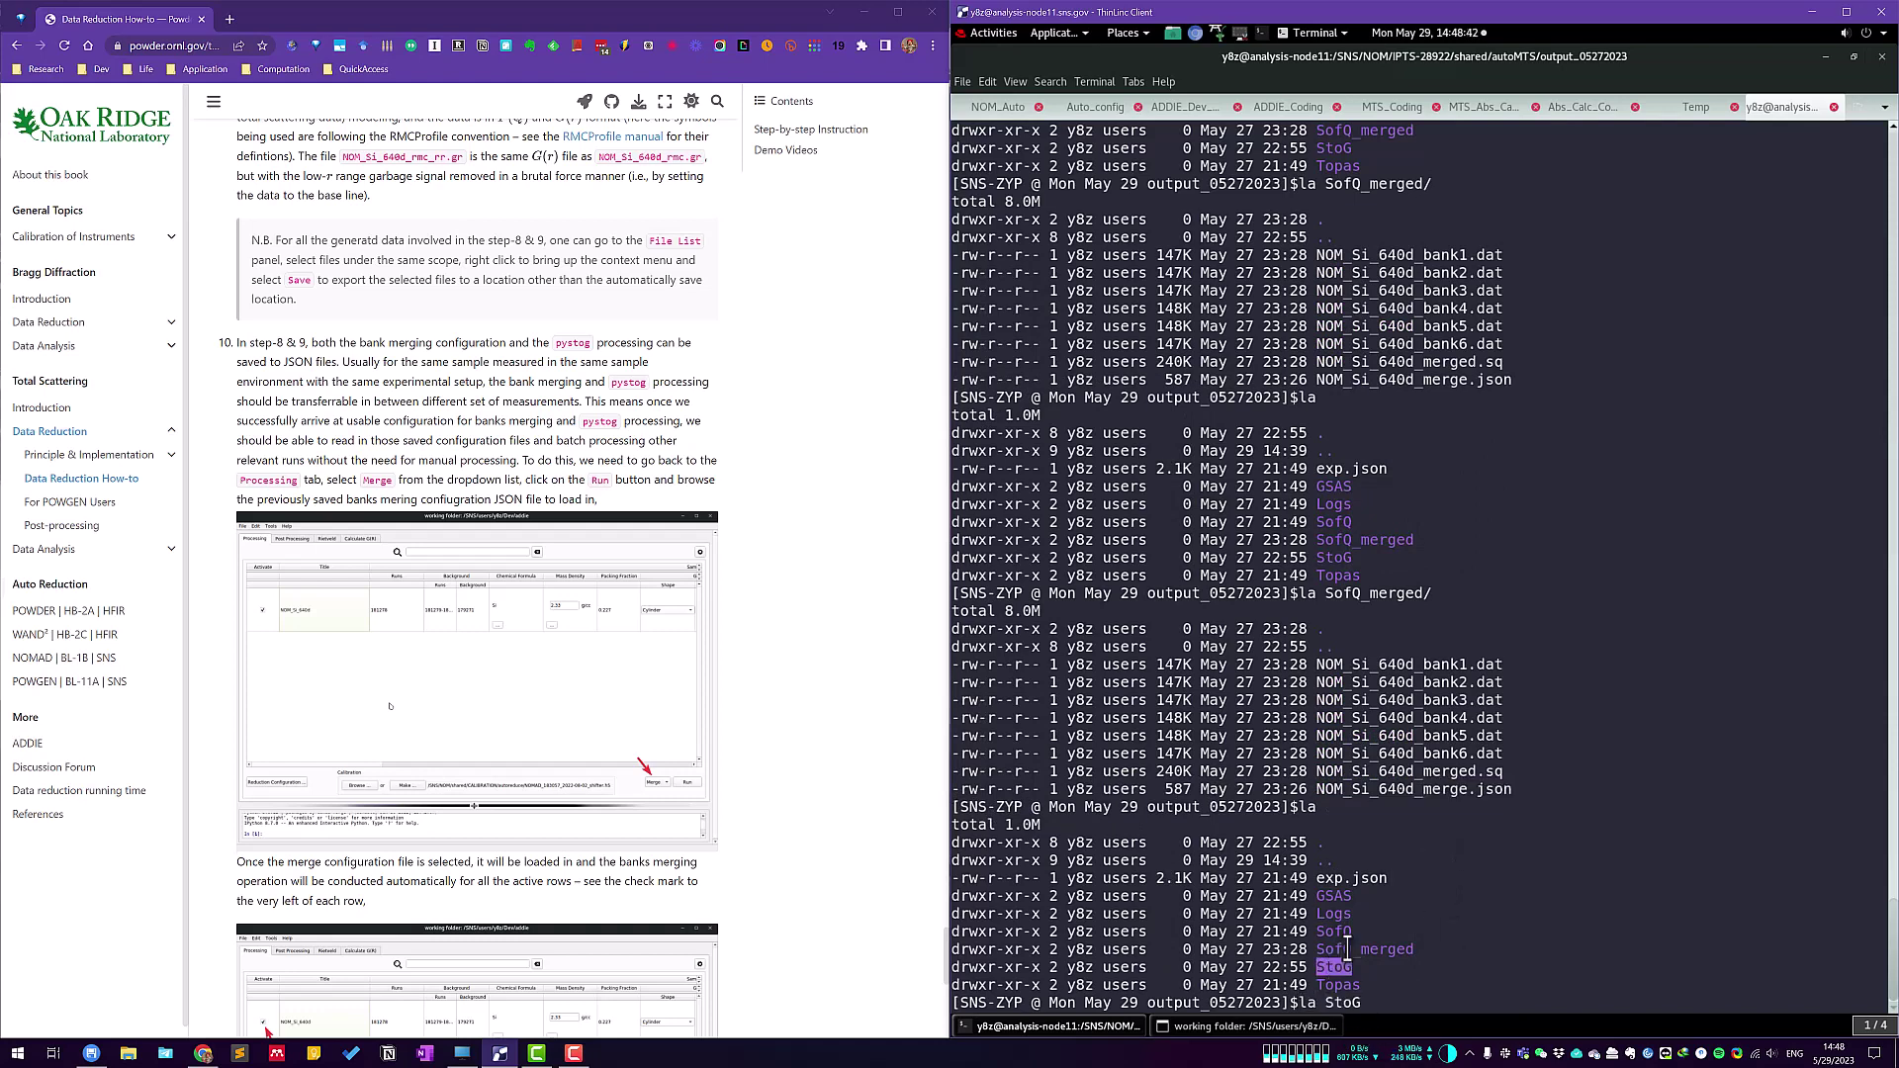
key("Return")
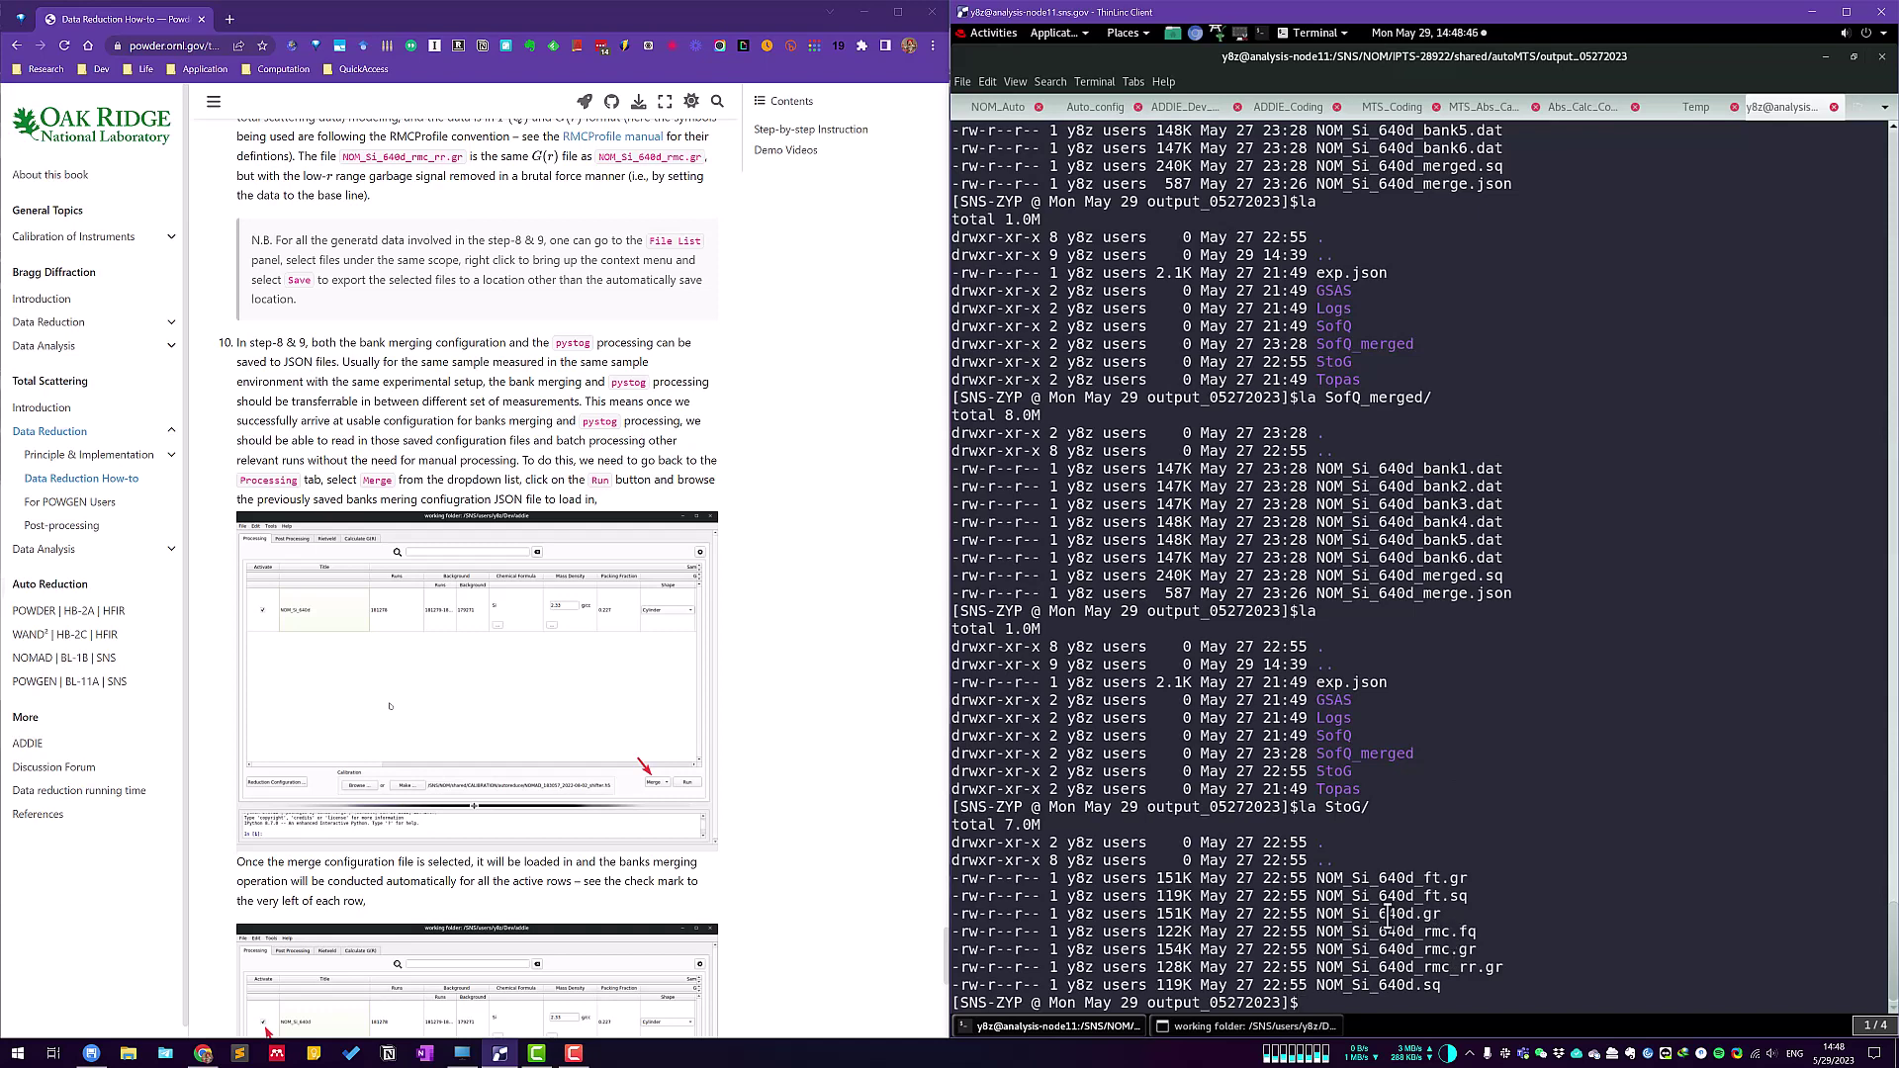
double_click(1425, 914)
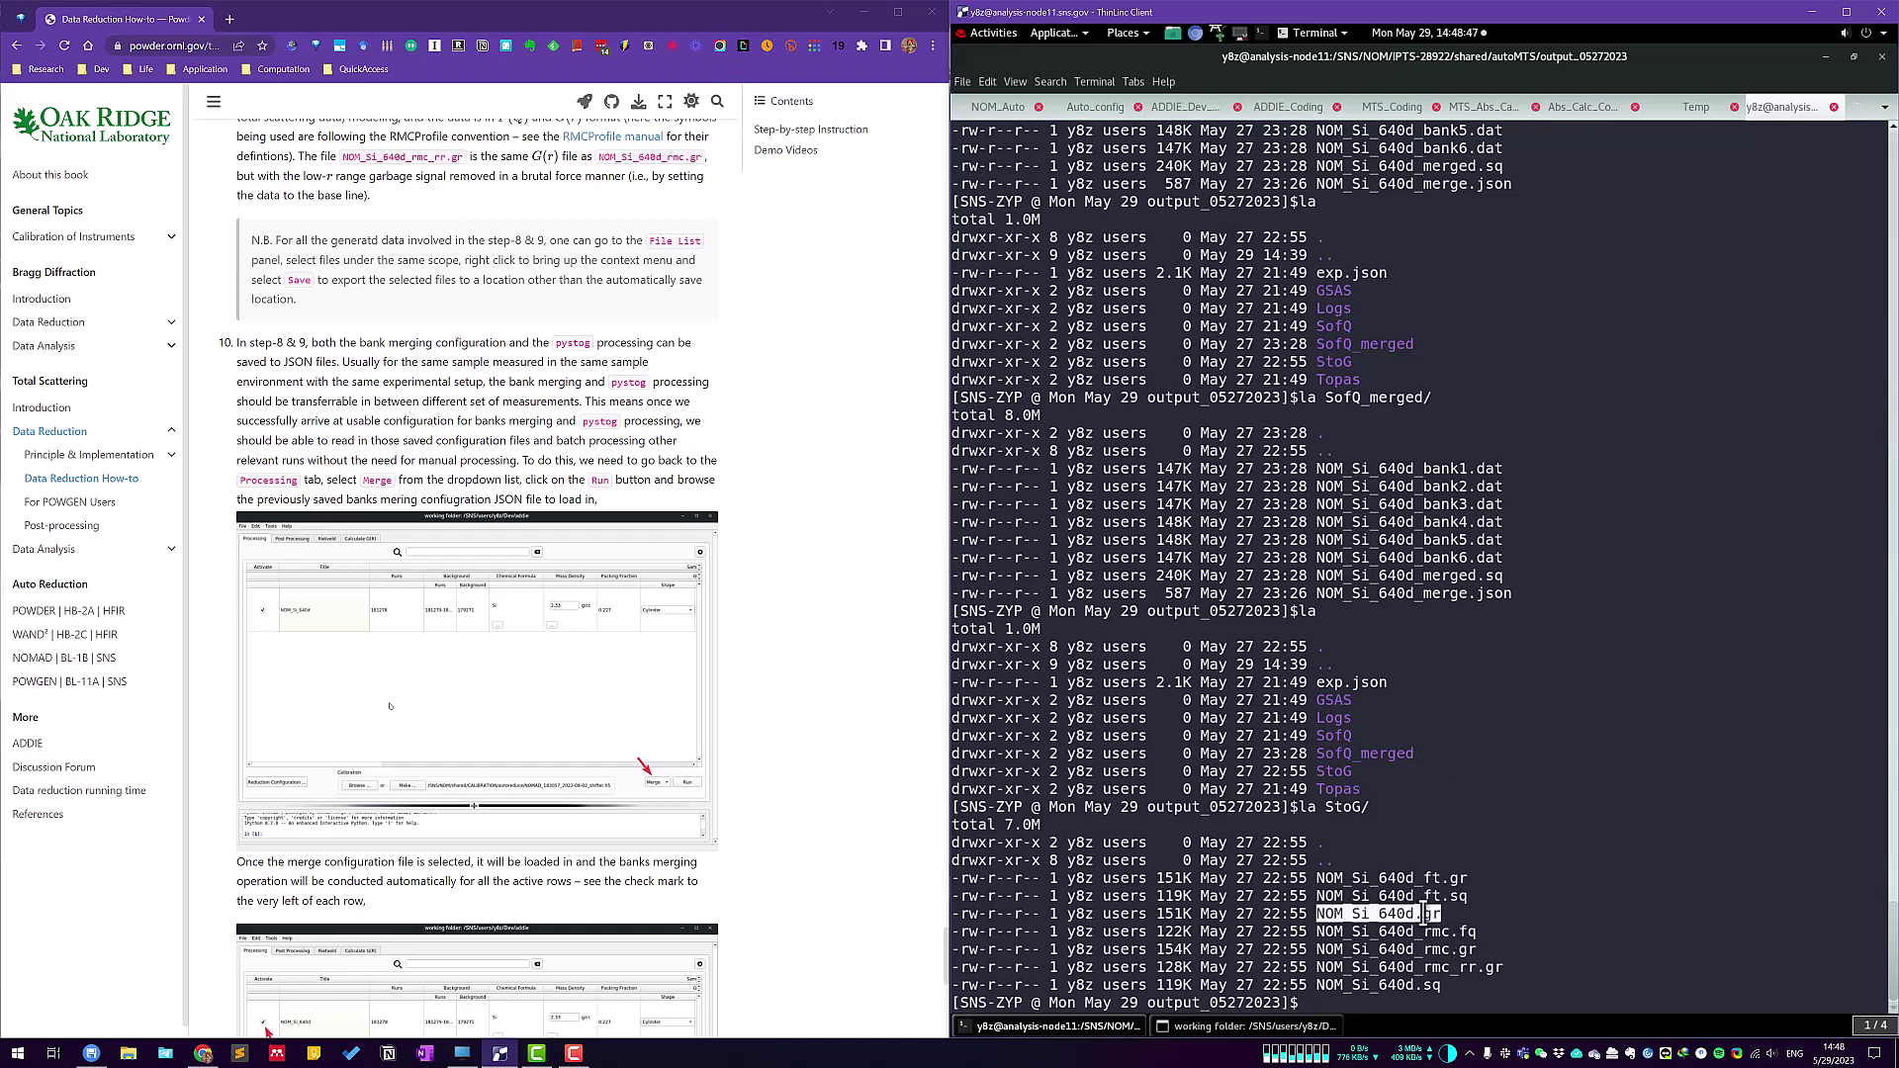
double_click(1414, 985)
left_click_drag(1397, 878, 1486, 964)
left_click(1490, 960)
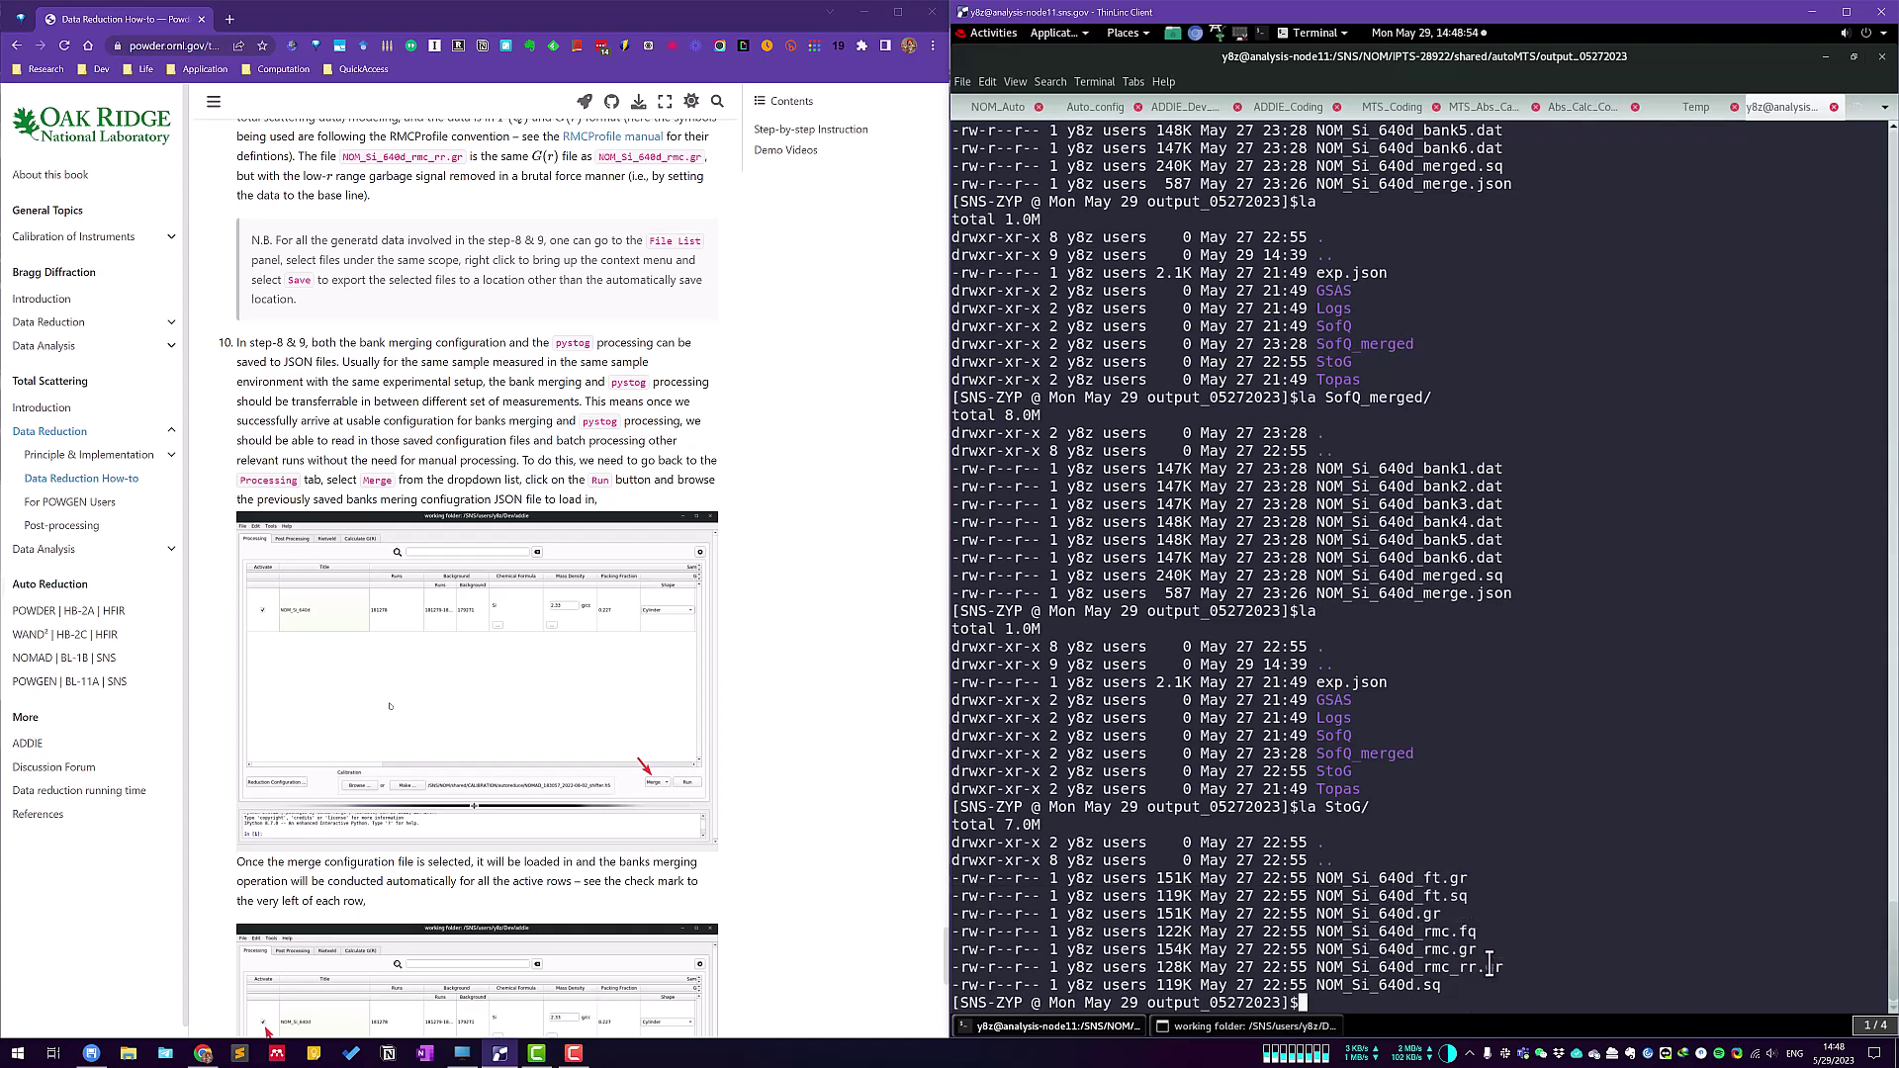